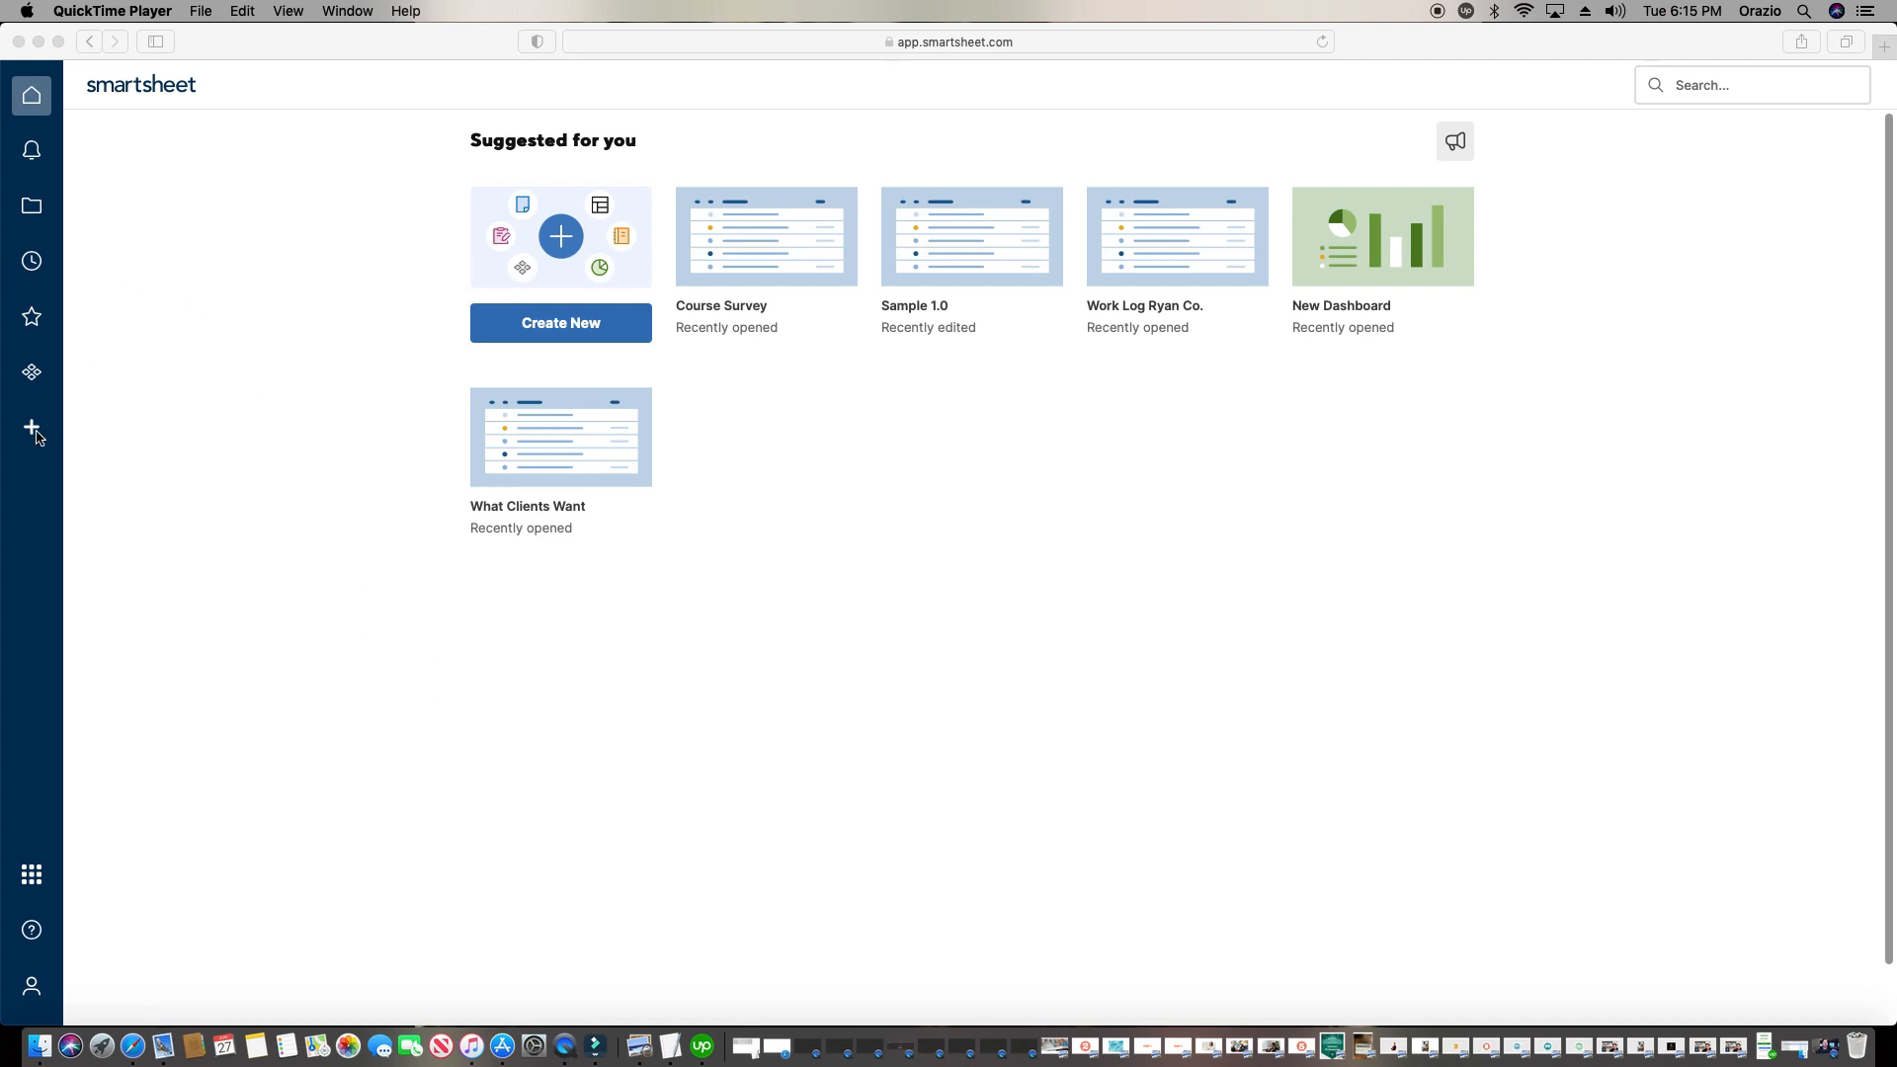
Create a new grid sheet named "DFR Logs" in the Construction workspace
left_click(36, 216)
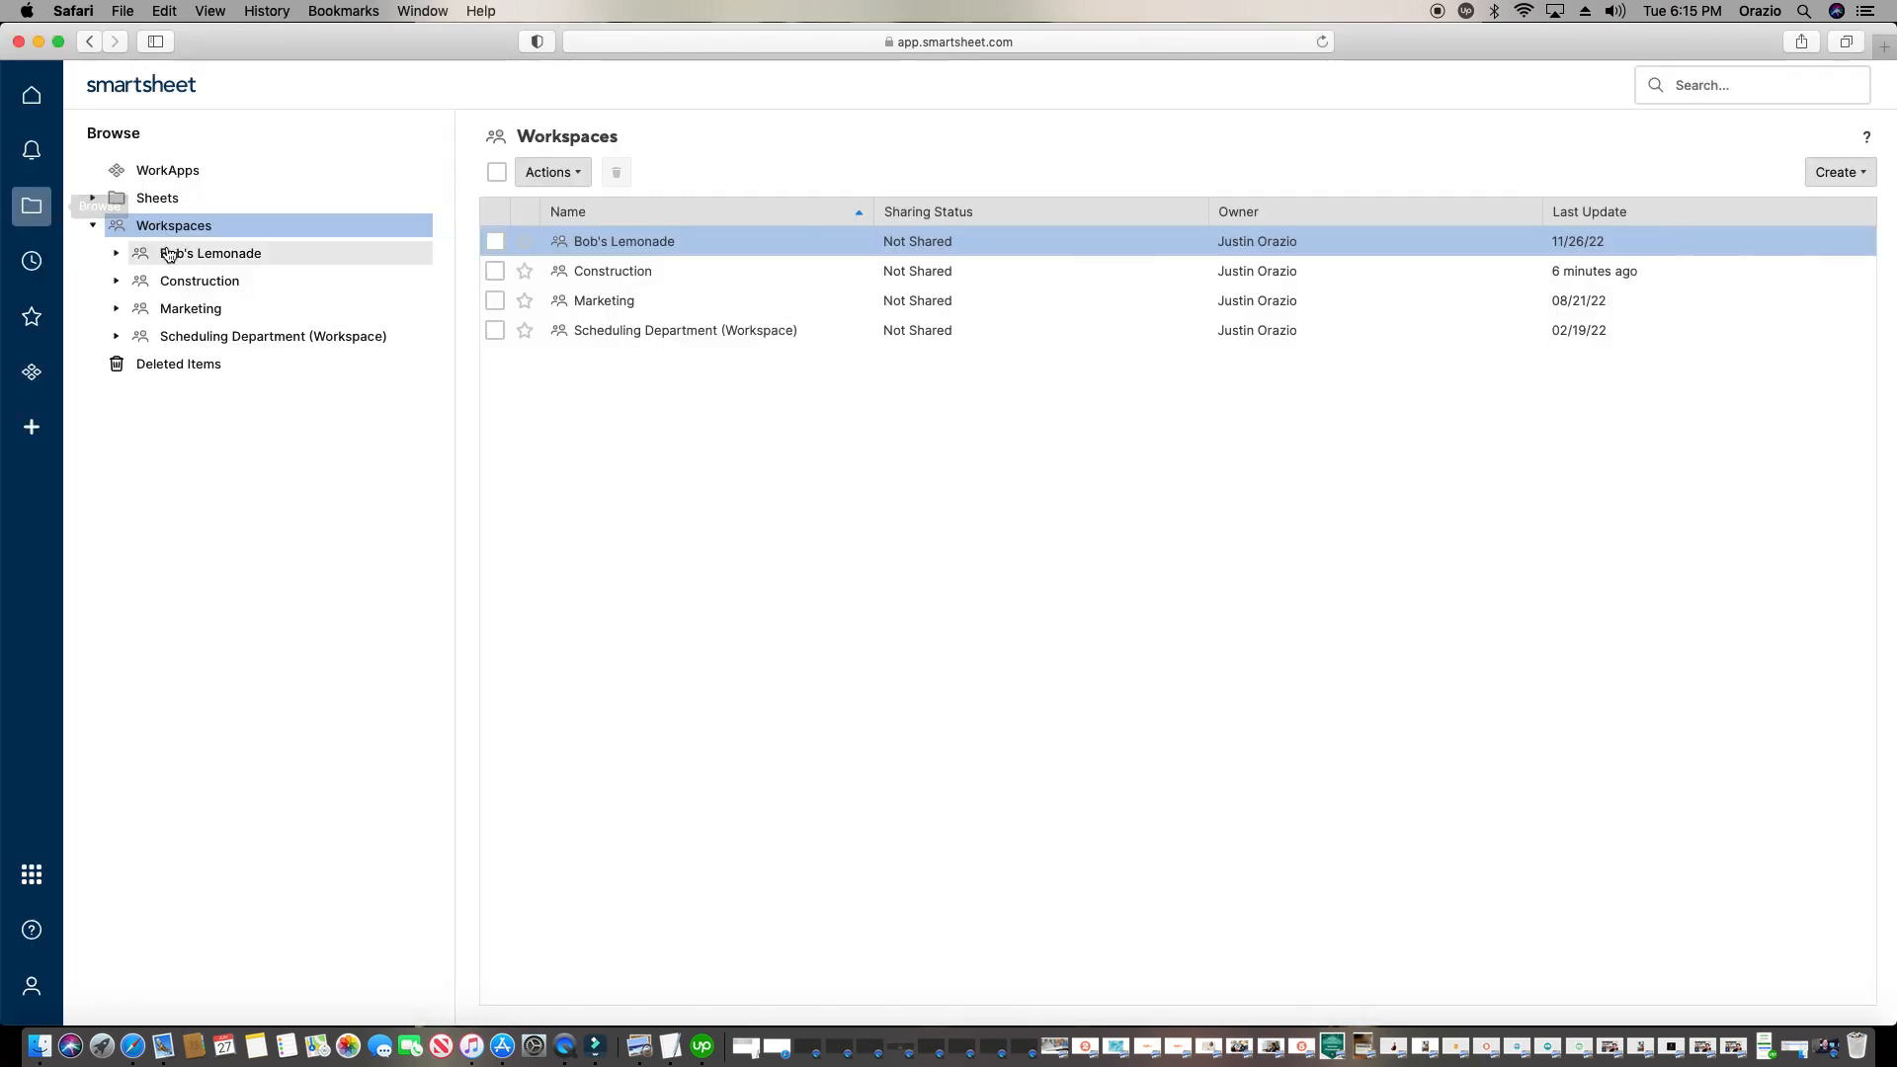
left_click(201, 283)
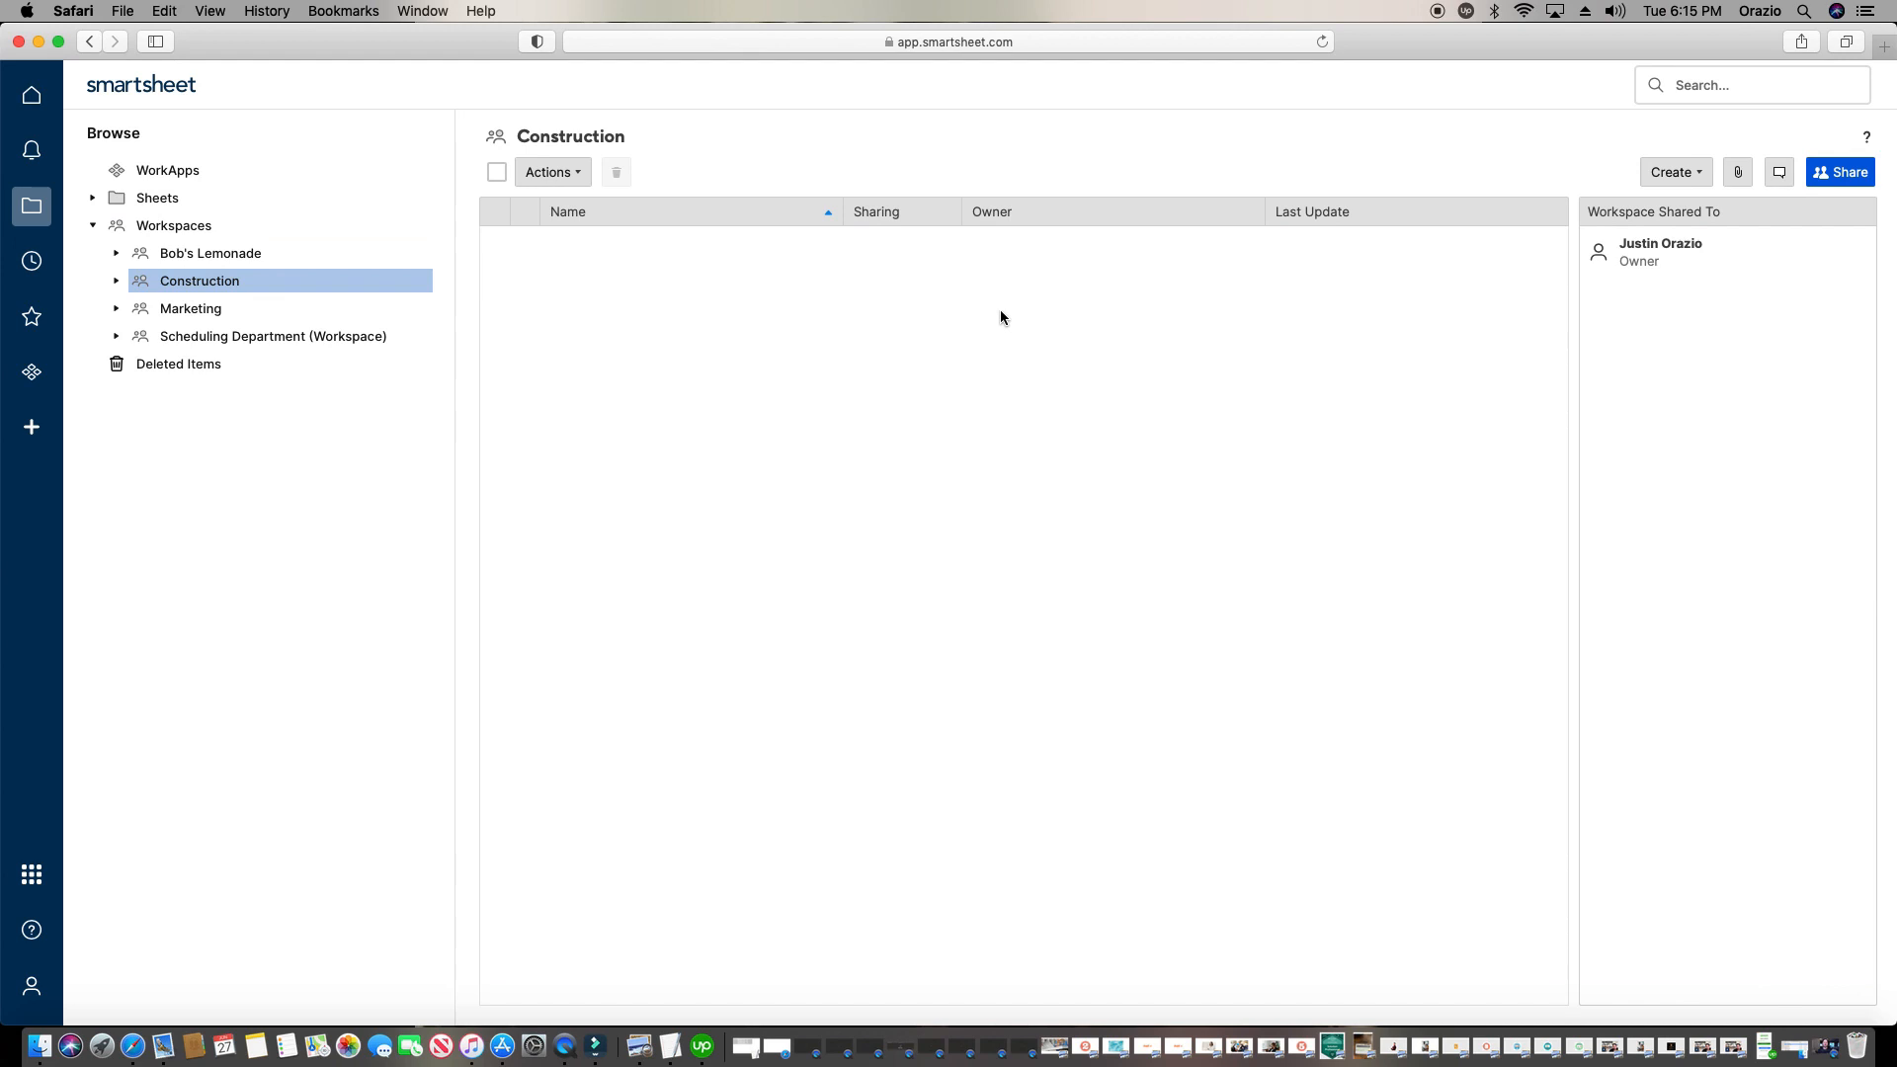
left_click(1676, 180)
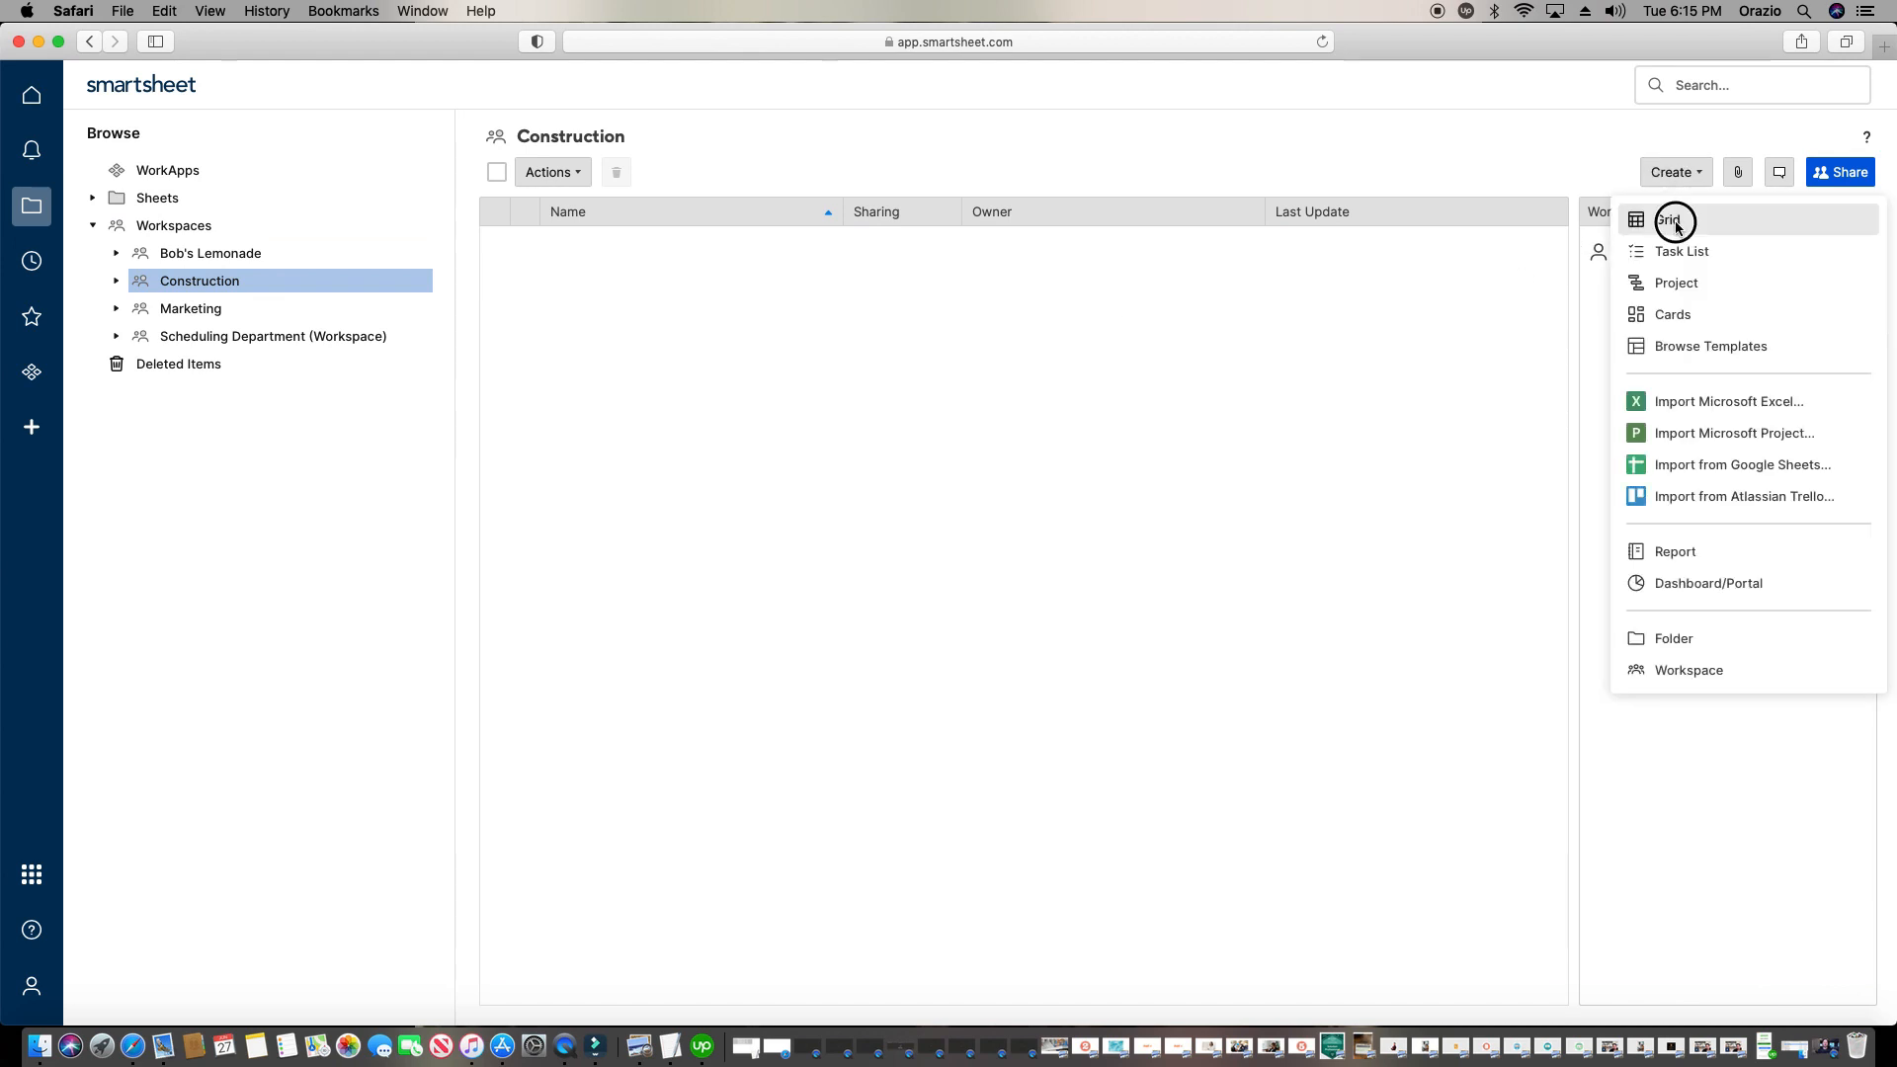
left_click(1676, 223)
triple_click(982, 523)
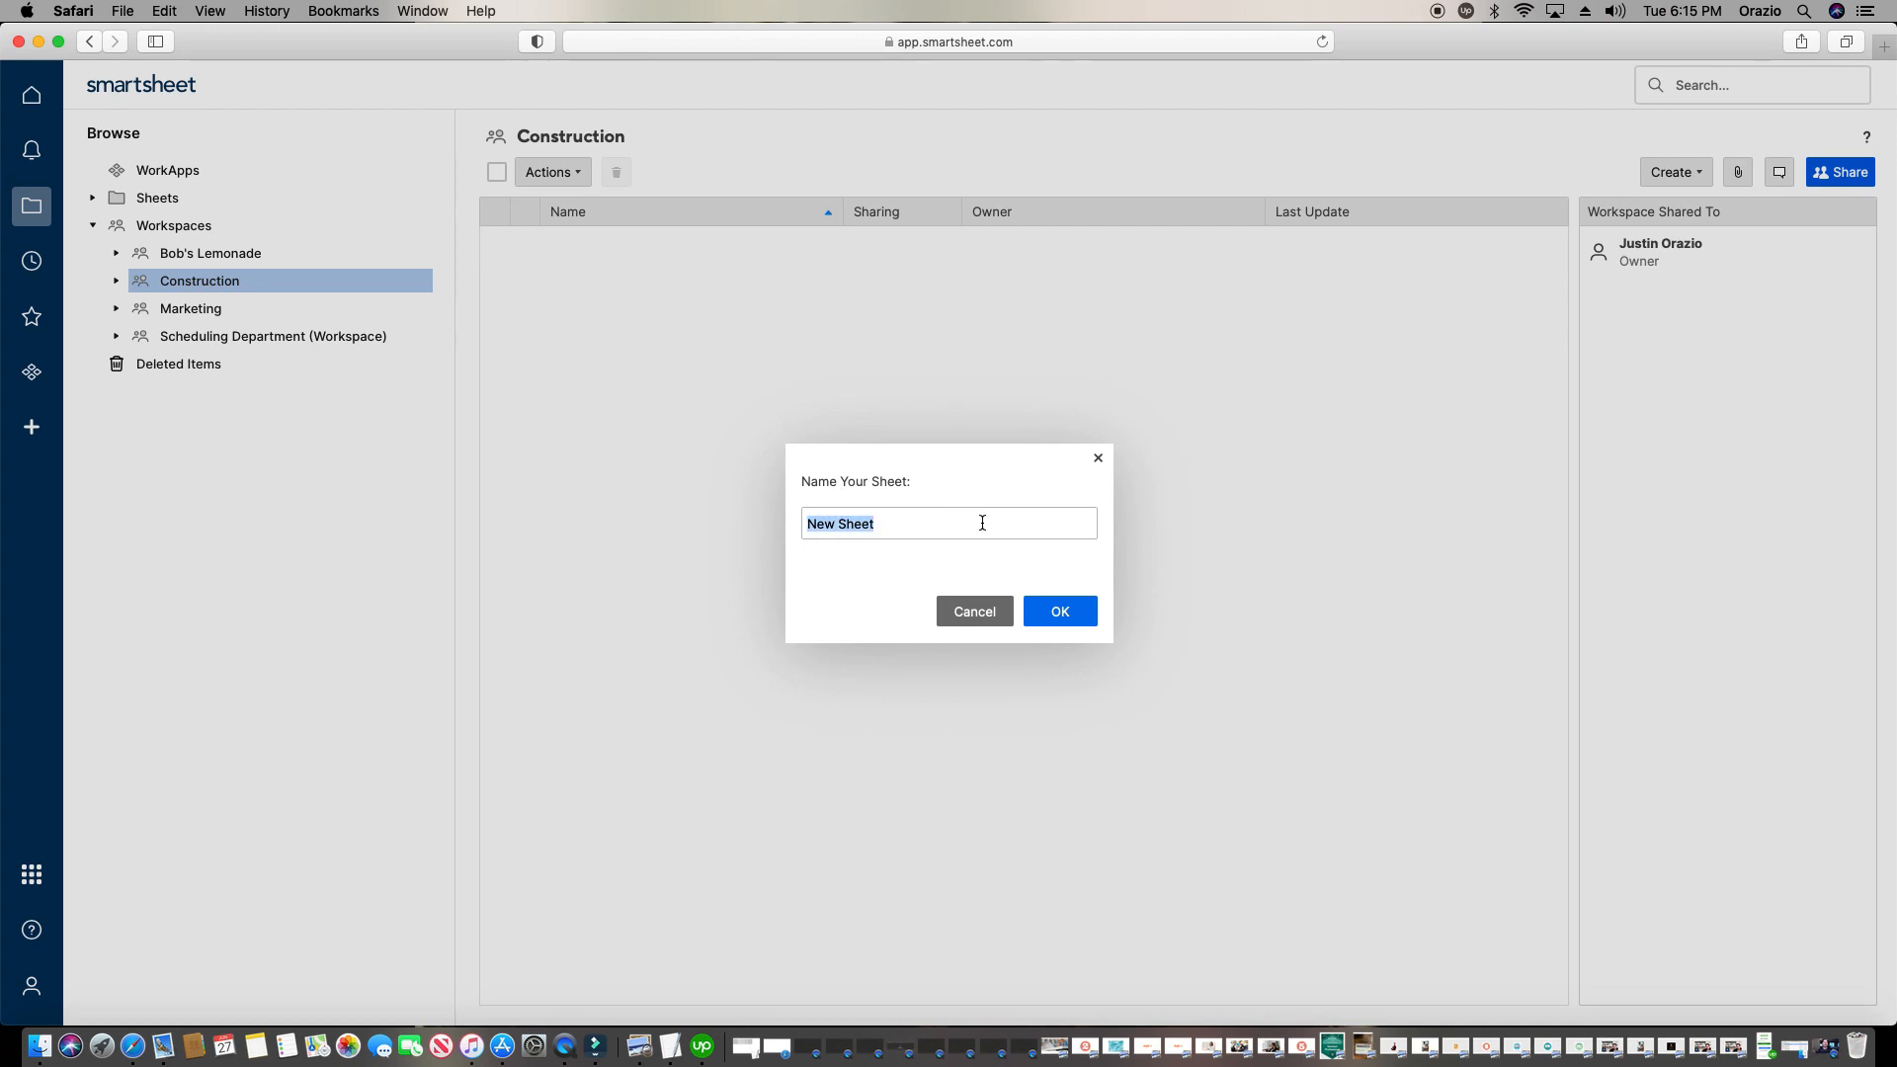
type("DFR Logs")
left_click(1049, 615)
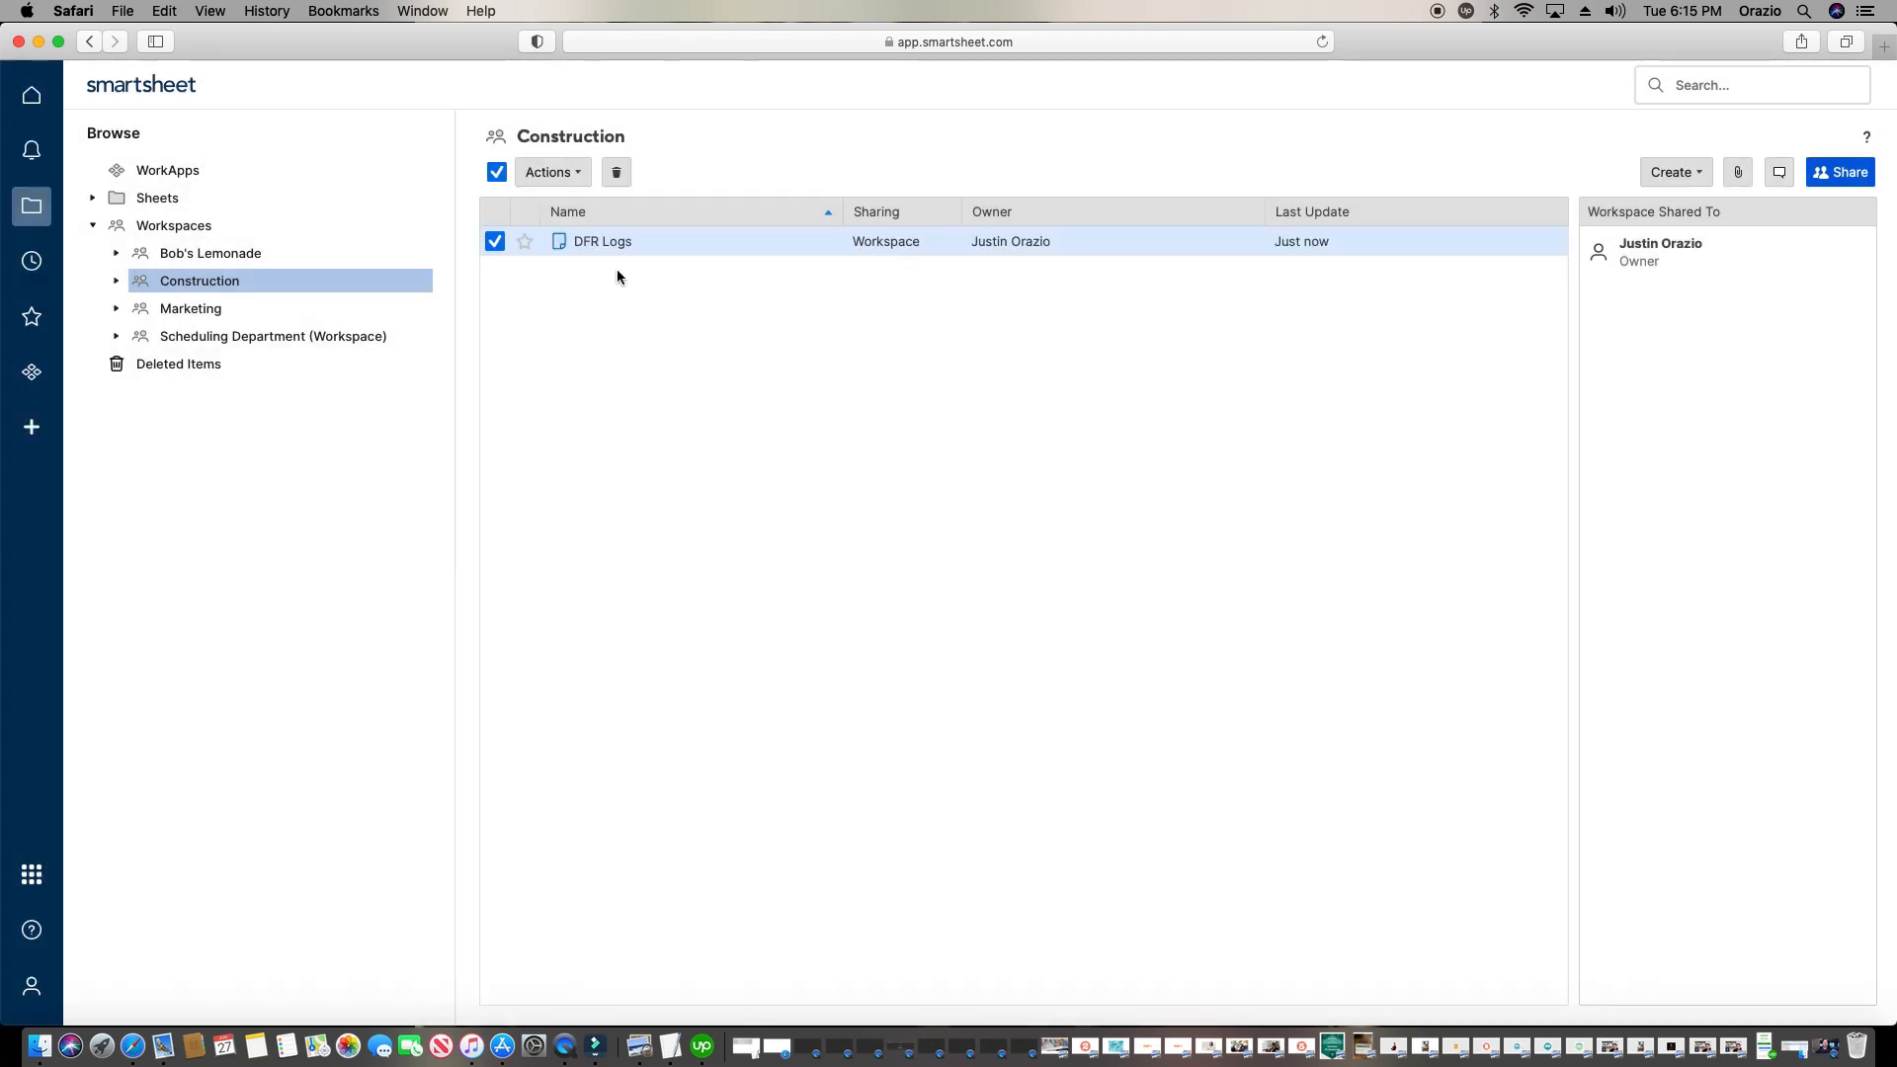
Open the DFR Logs sheet and create a new form for it
left_click(613, 242)
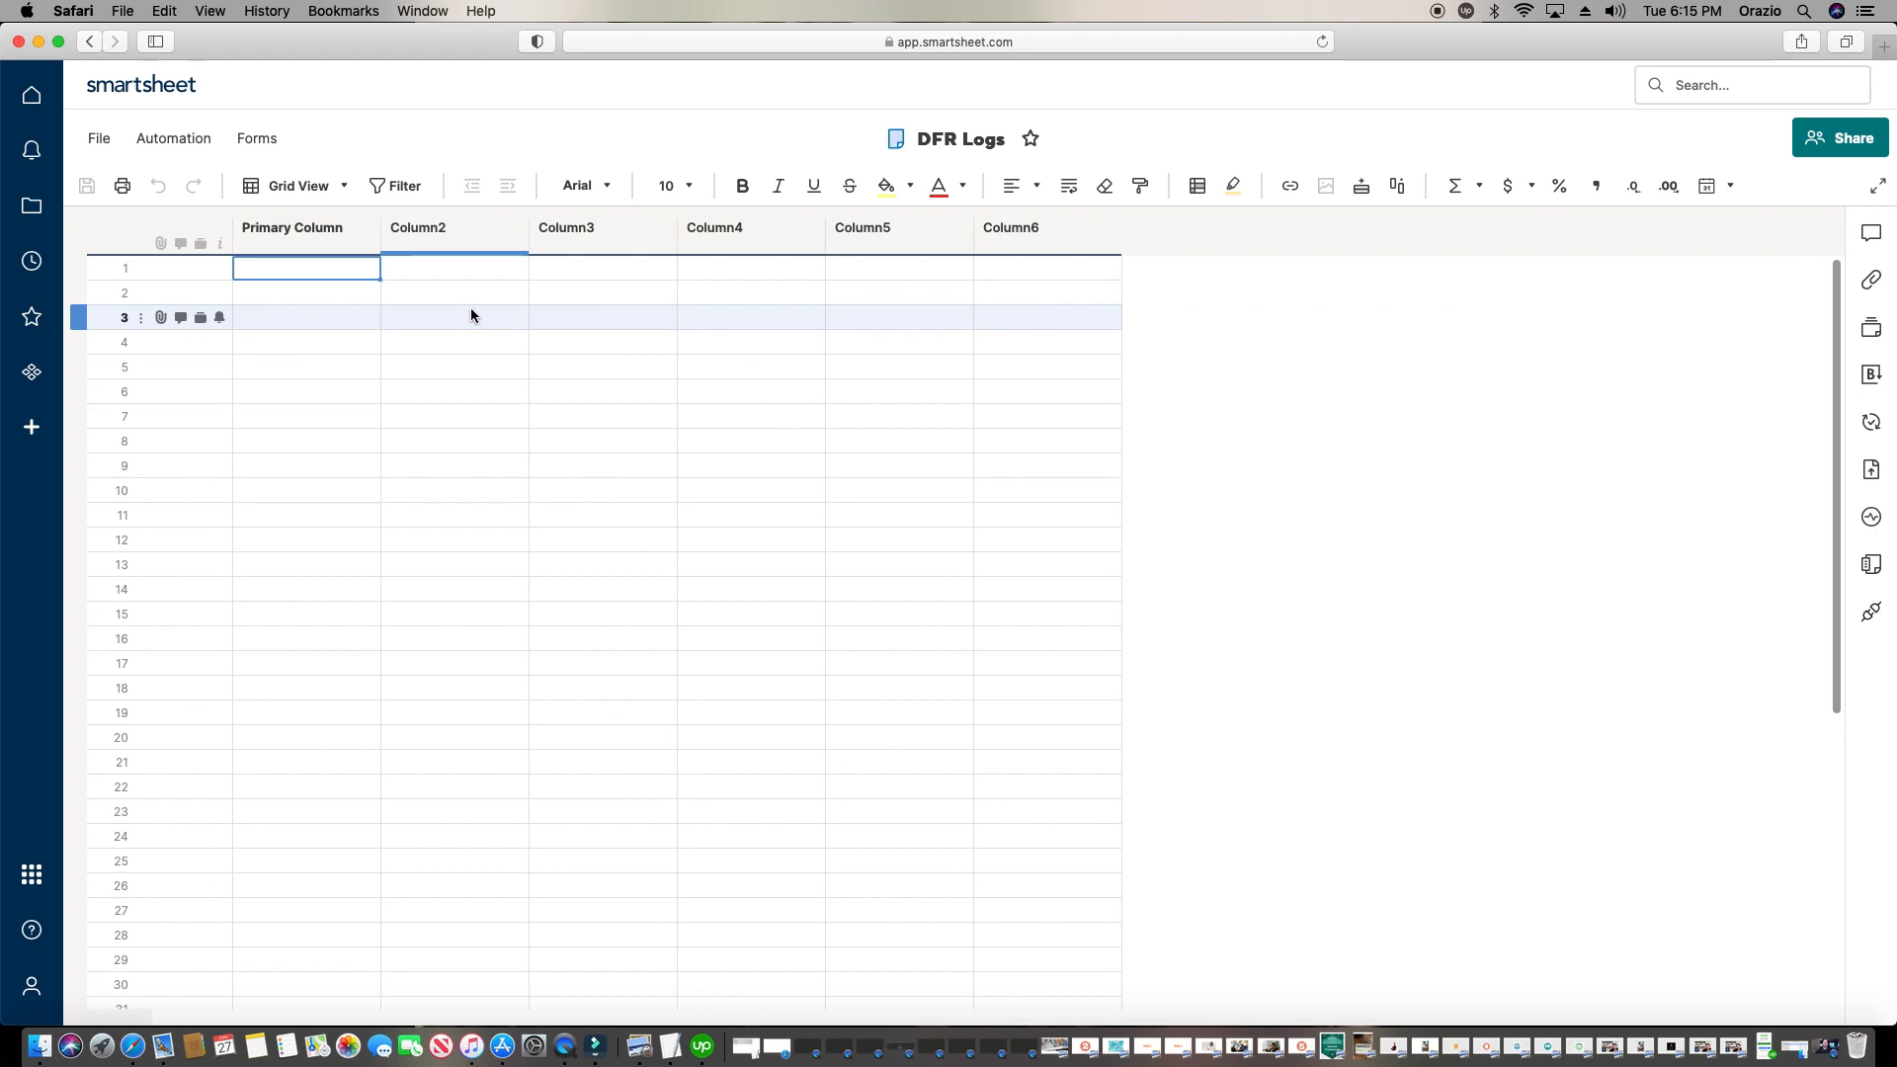
left_click(264, 141)
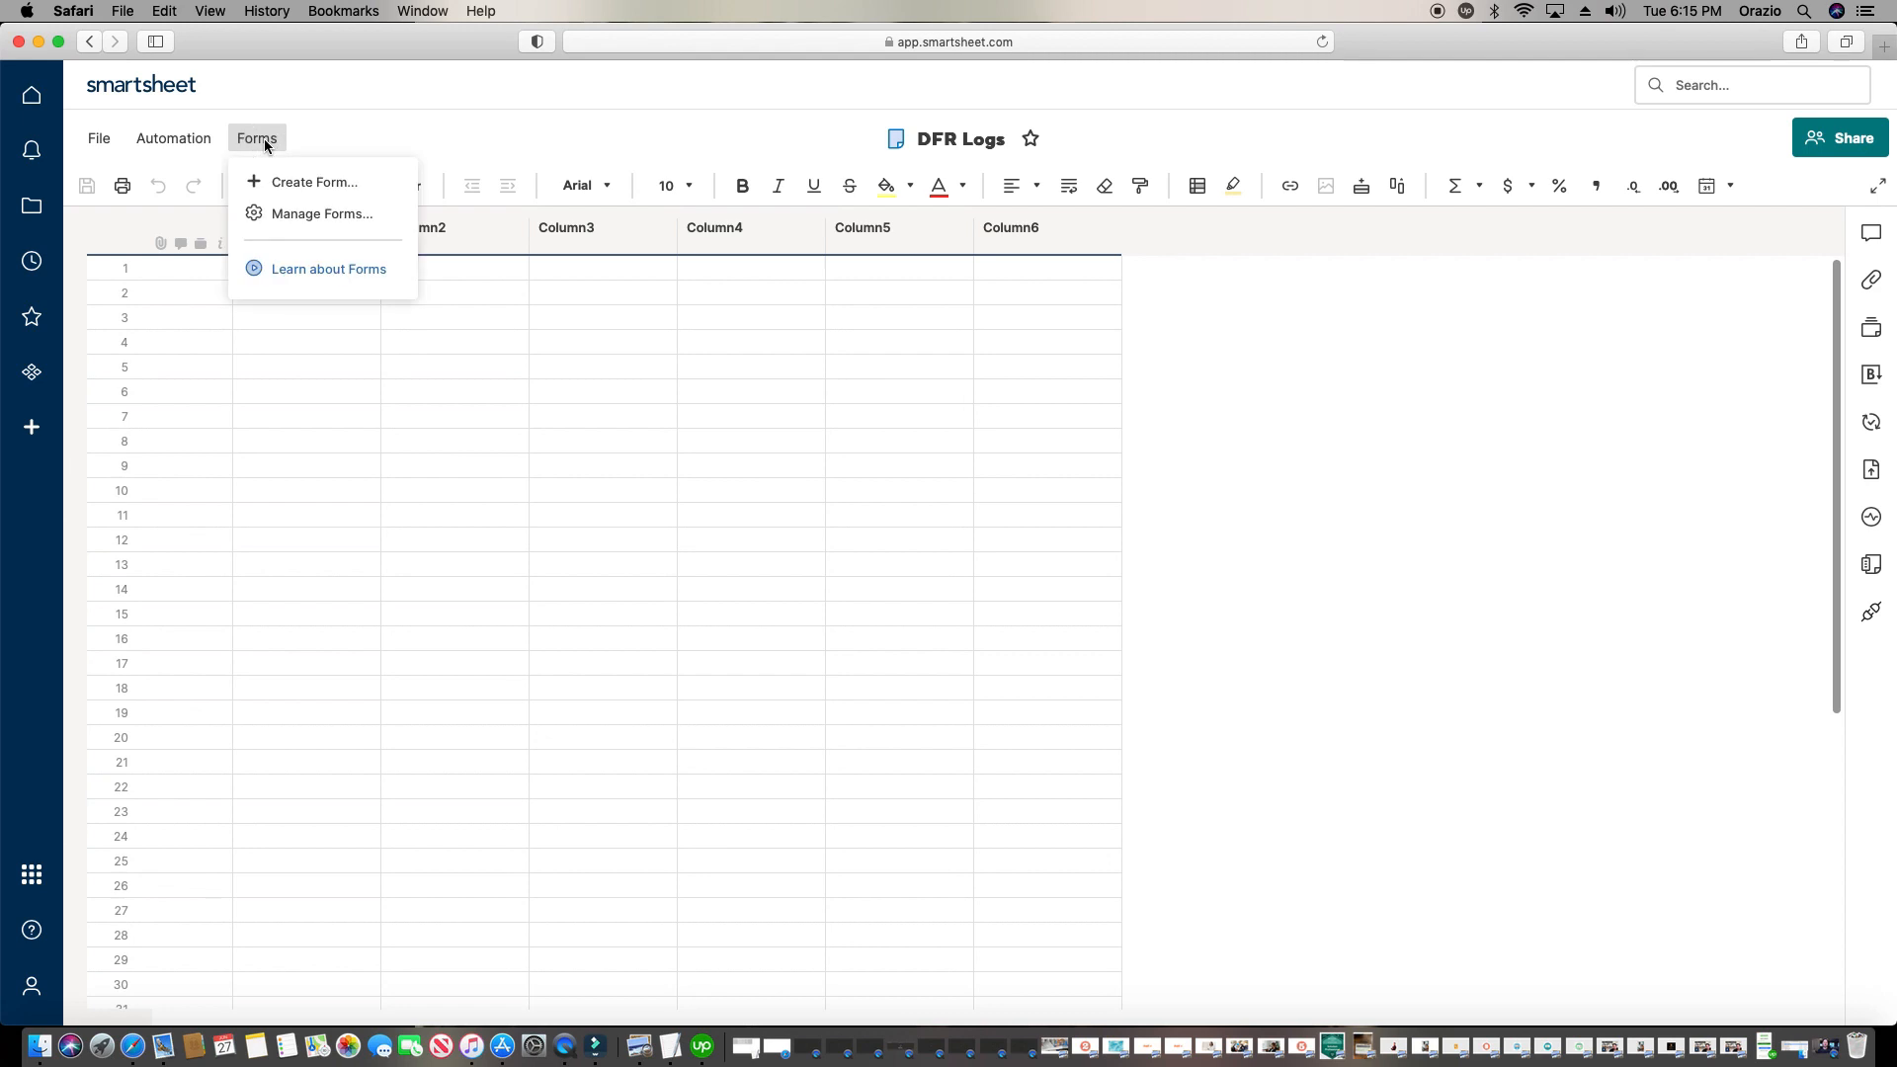
left_click(293, 188)
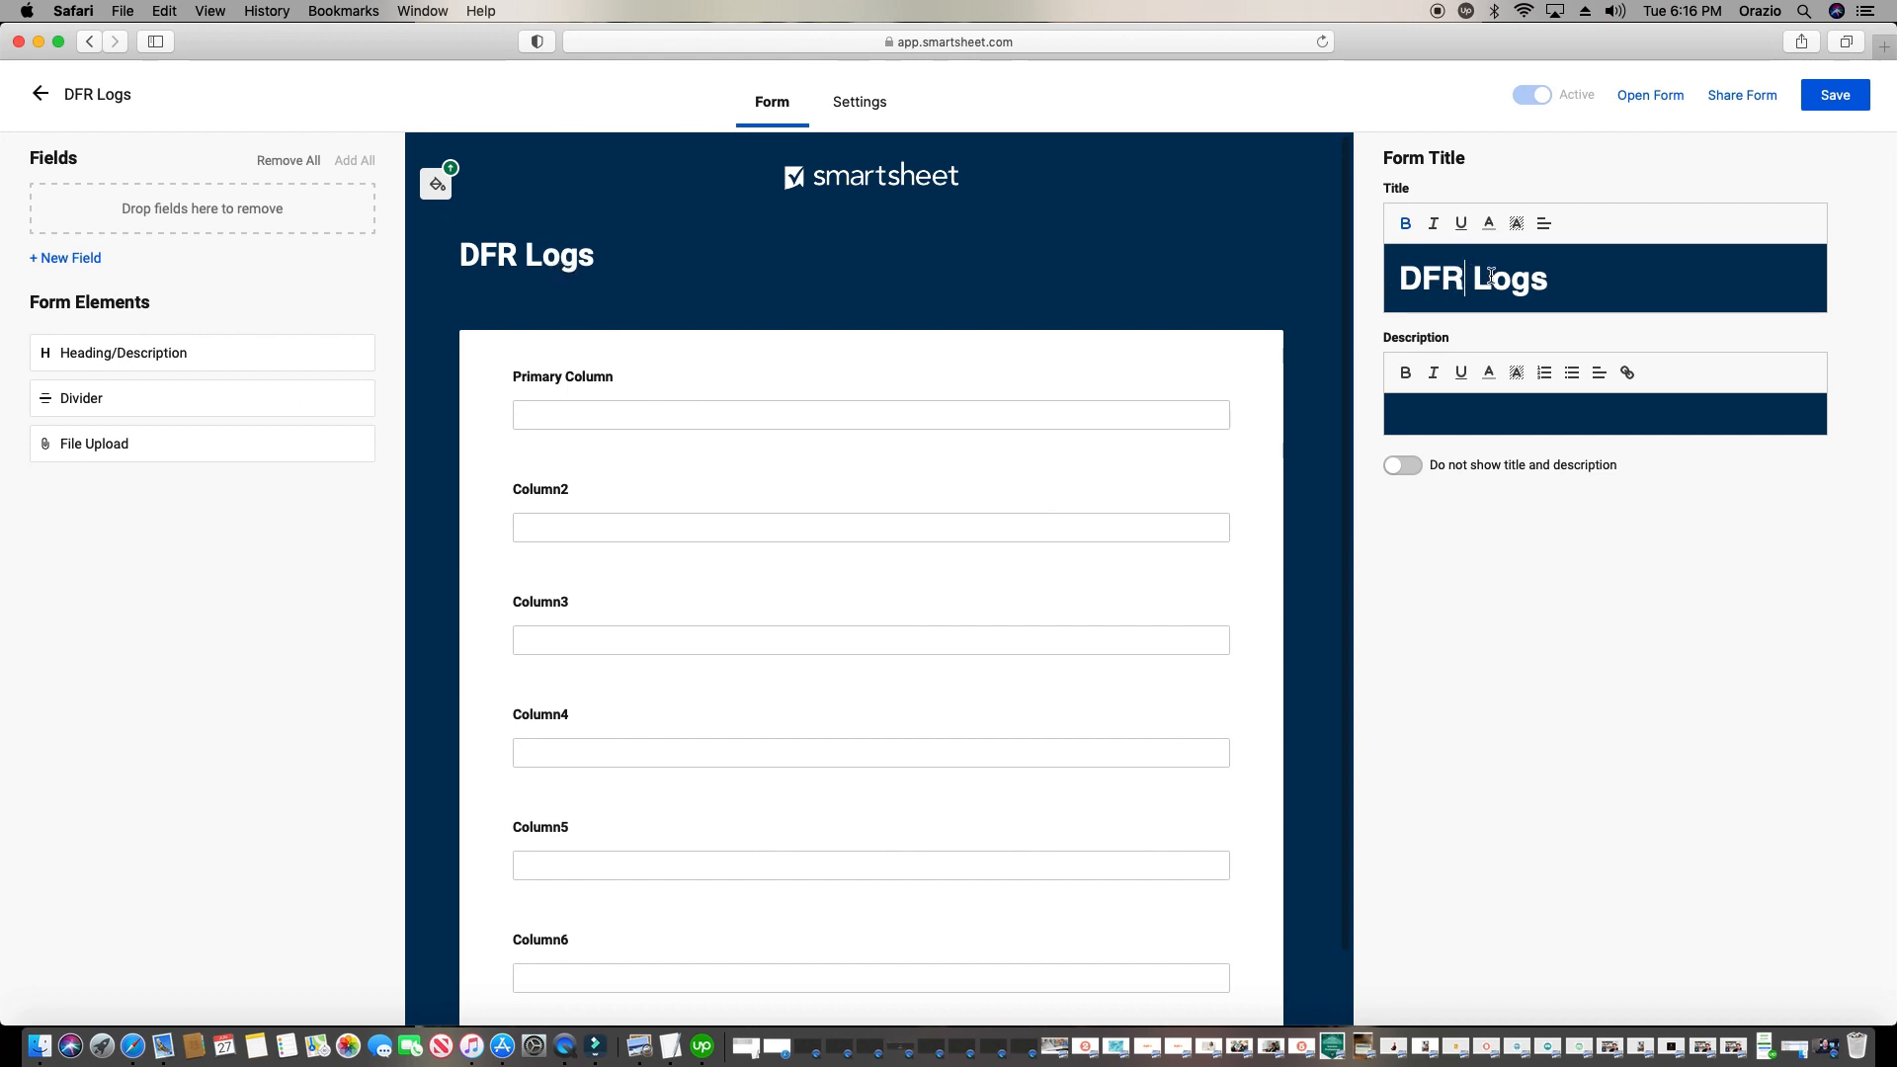
Title the form "DFR Form" and add the description "Please fill out to the best of your ability"
left_click_drag(1472, 279, 1550, 277)
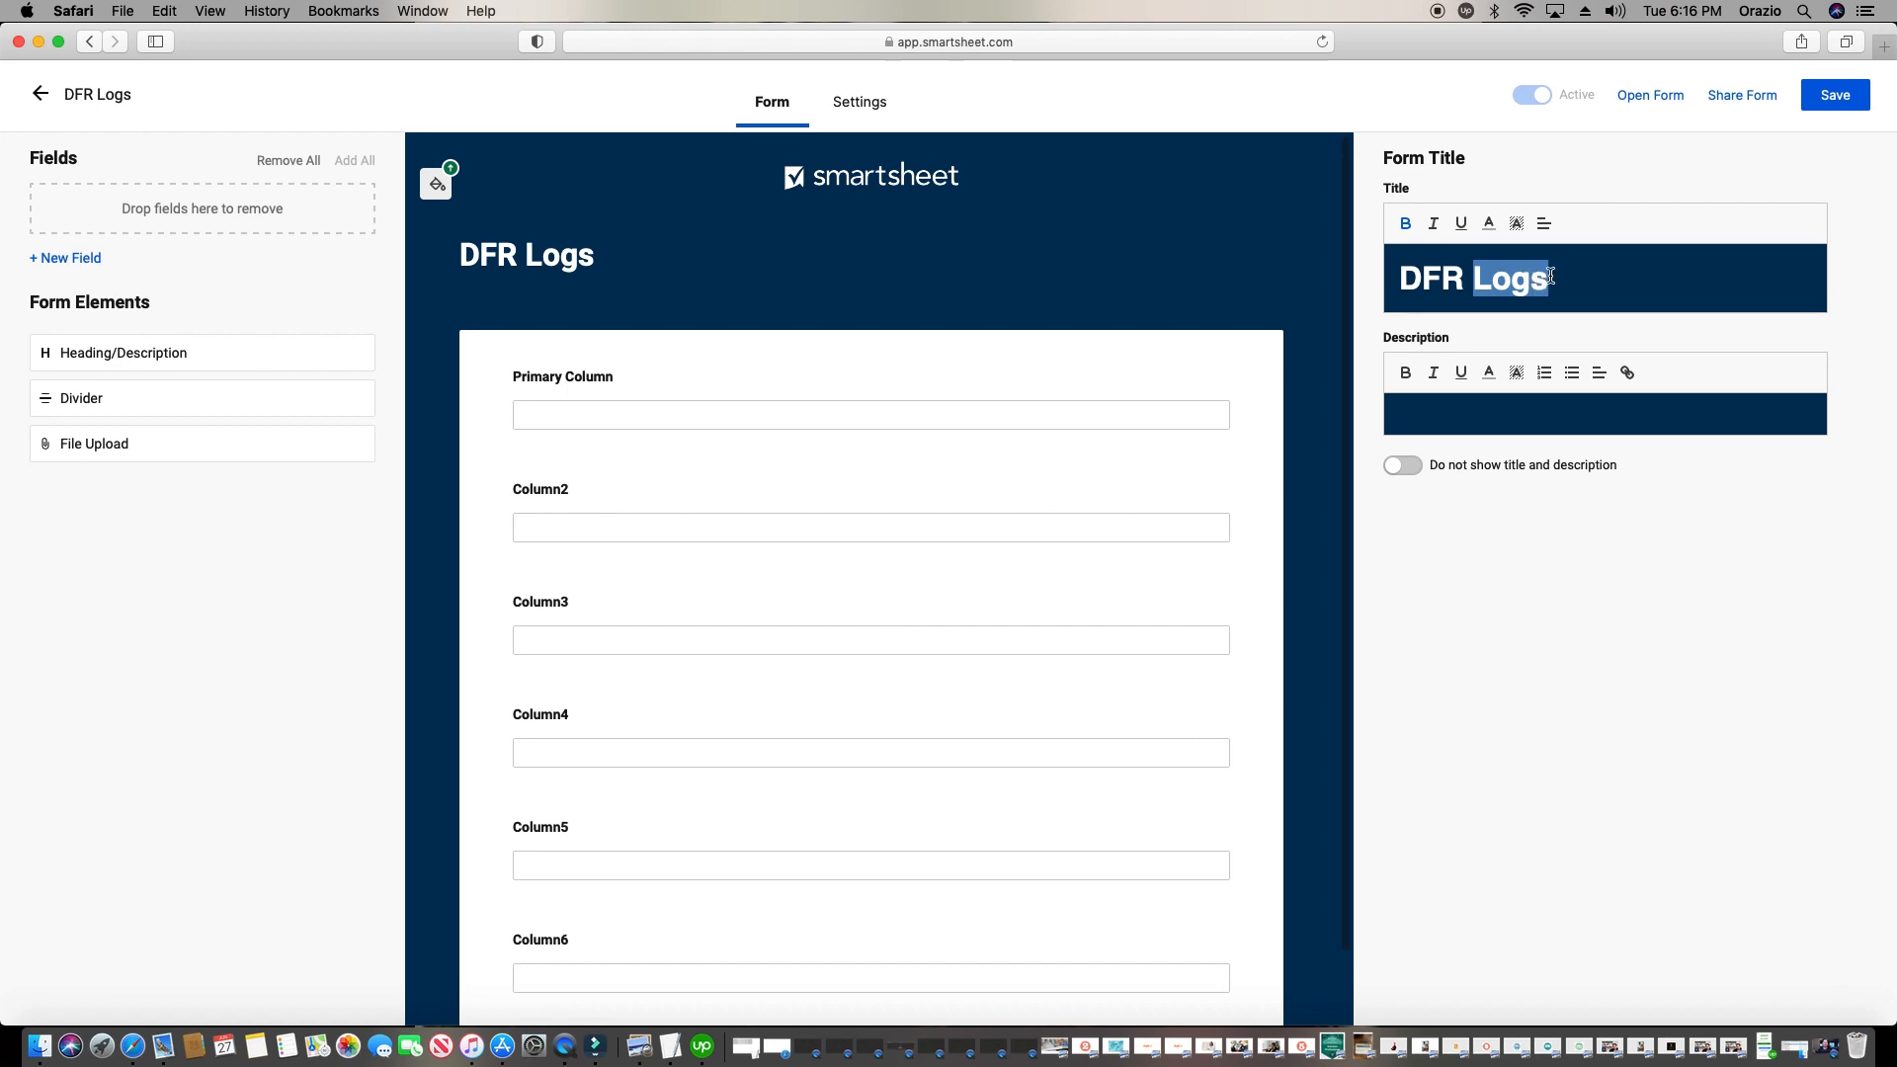
type("Form")
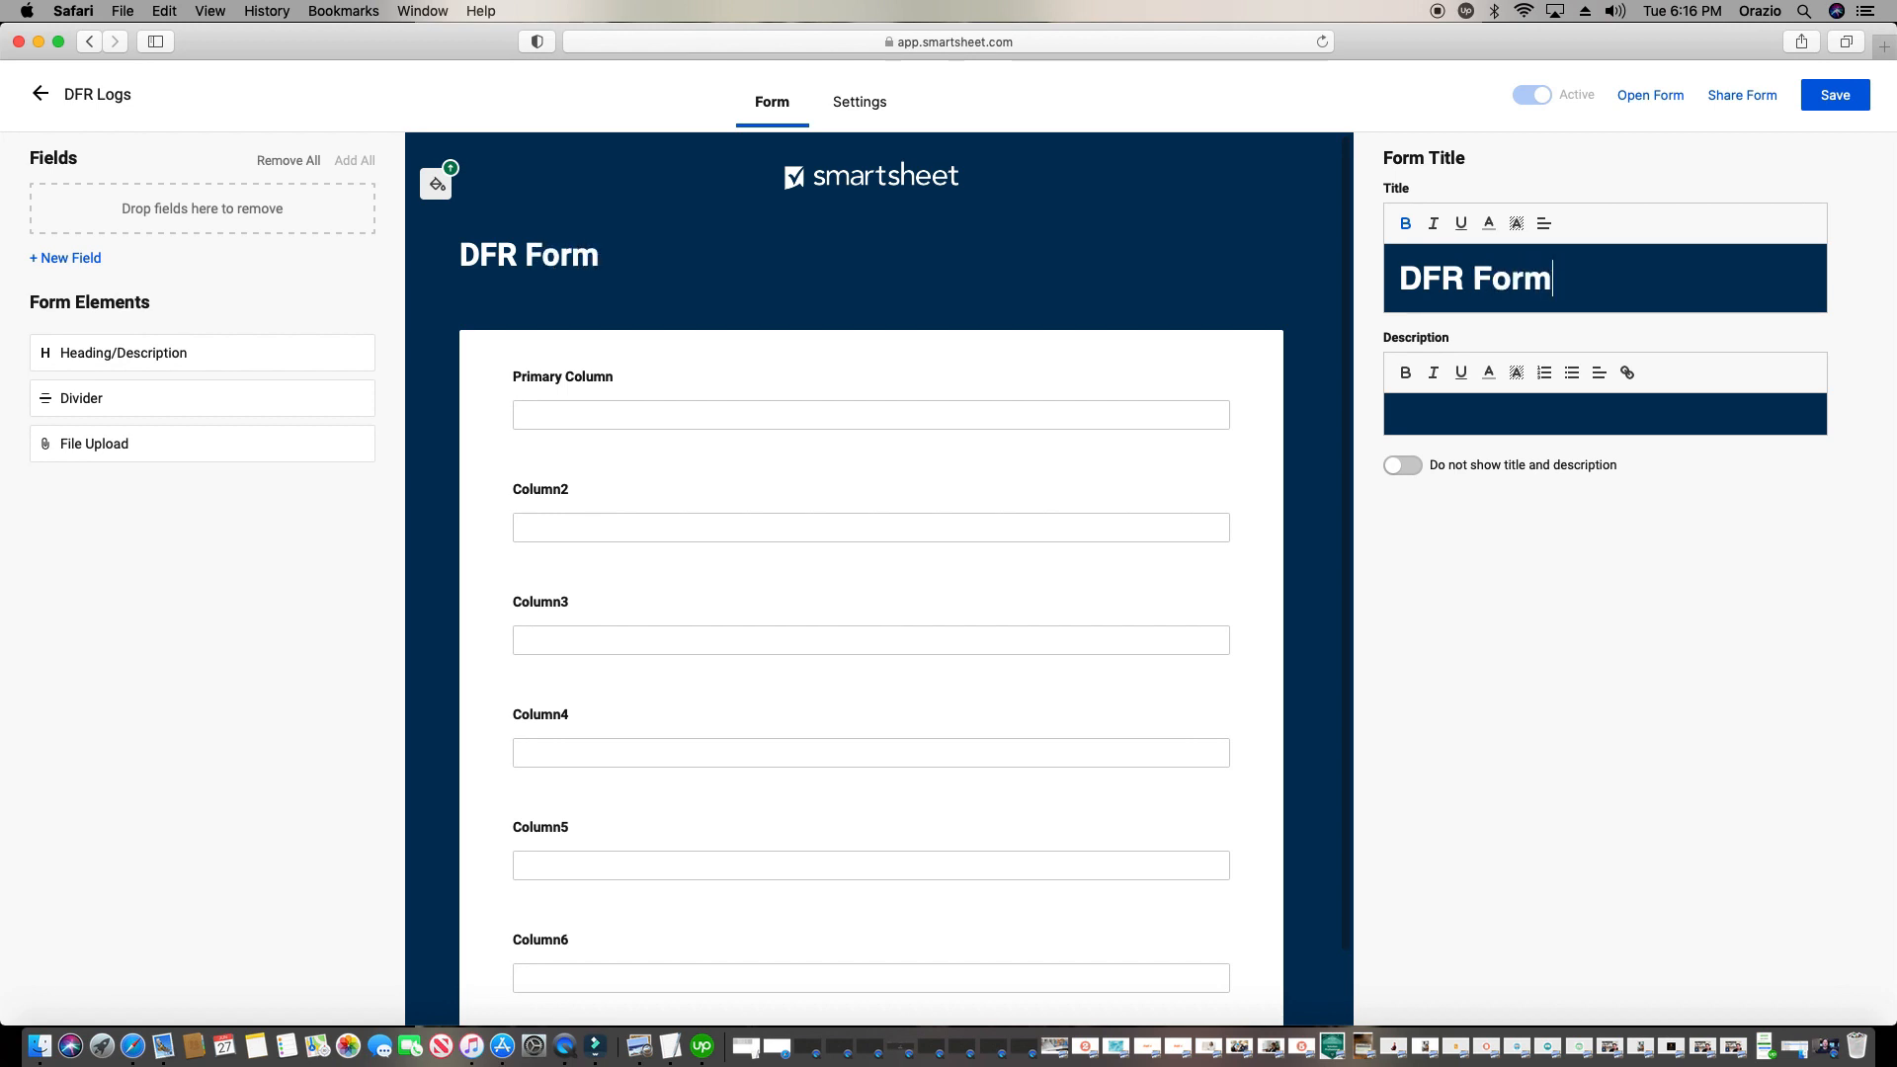
left_click(1573, 415)
type("Please fill out")
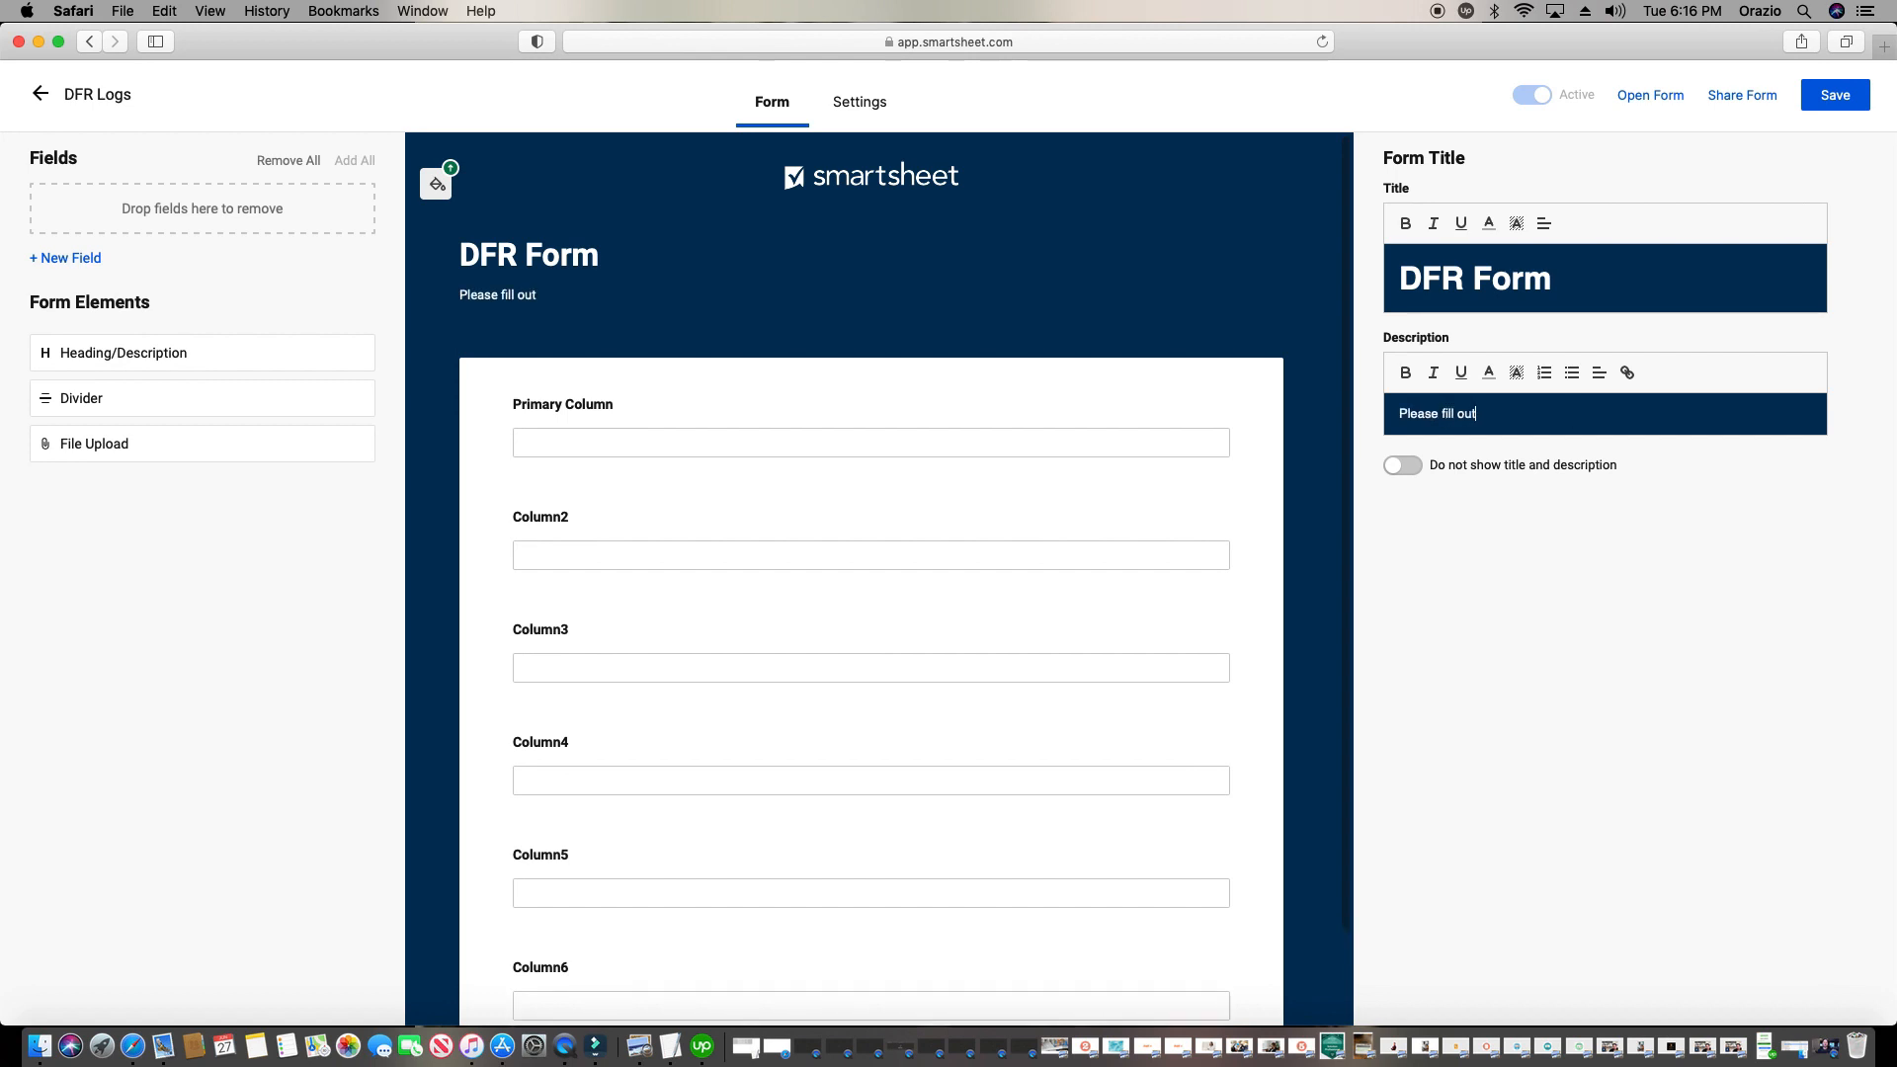
type(" to te bes")
key("BackSpace")
key("BackSpace")
key("BackSpace")
key("BackSpace")
key("BackSpace")
type("he best of your ")
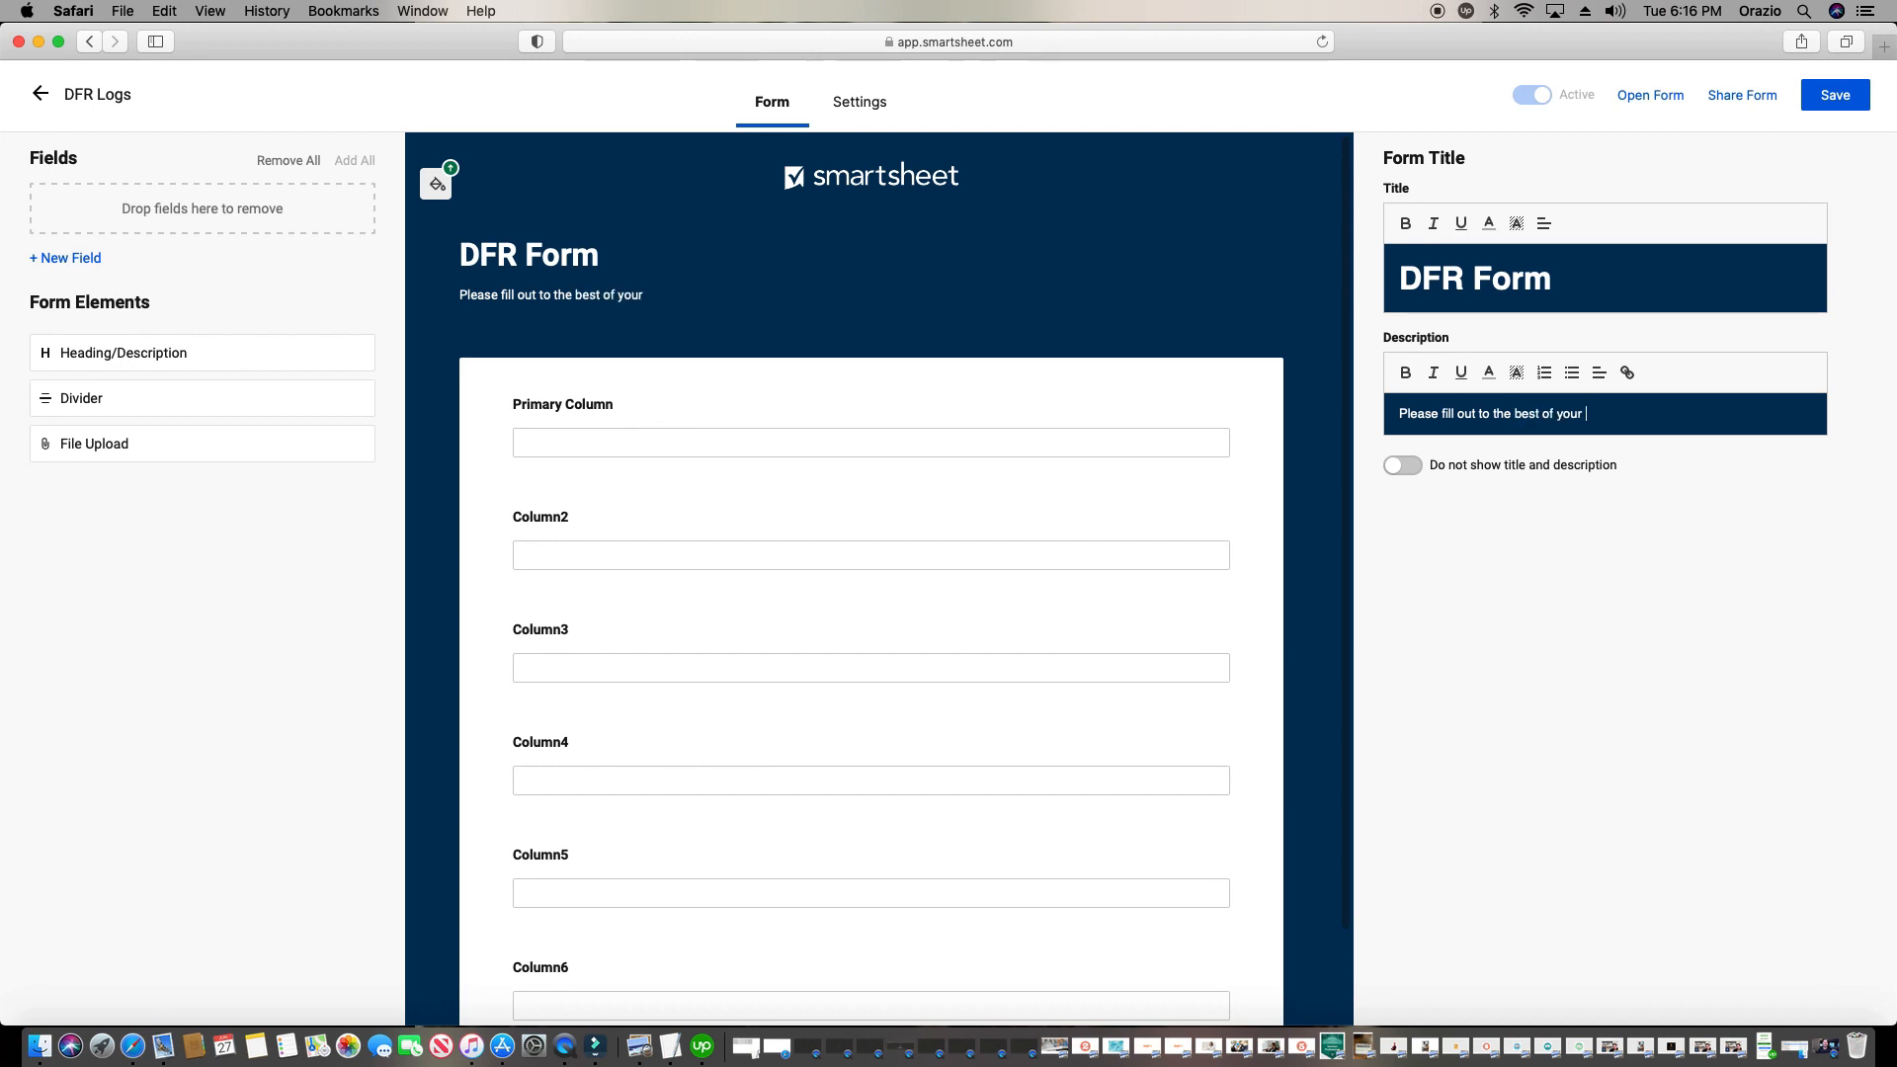
type("ability")
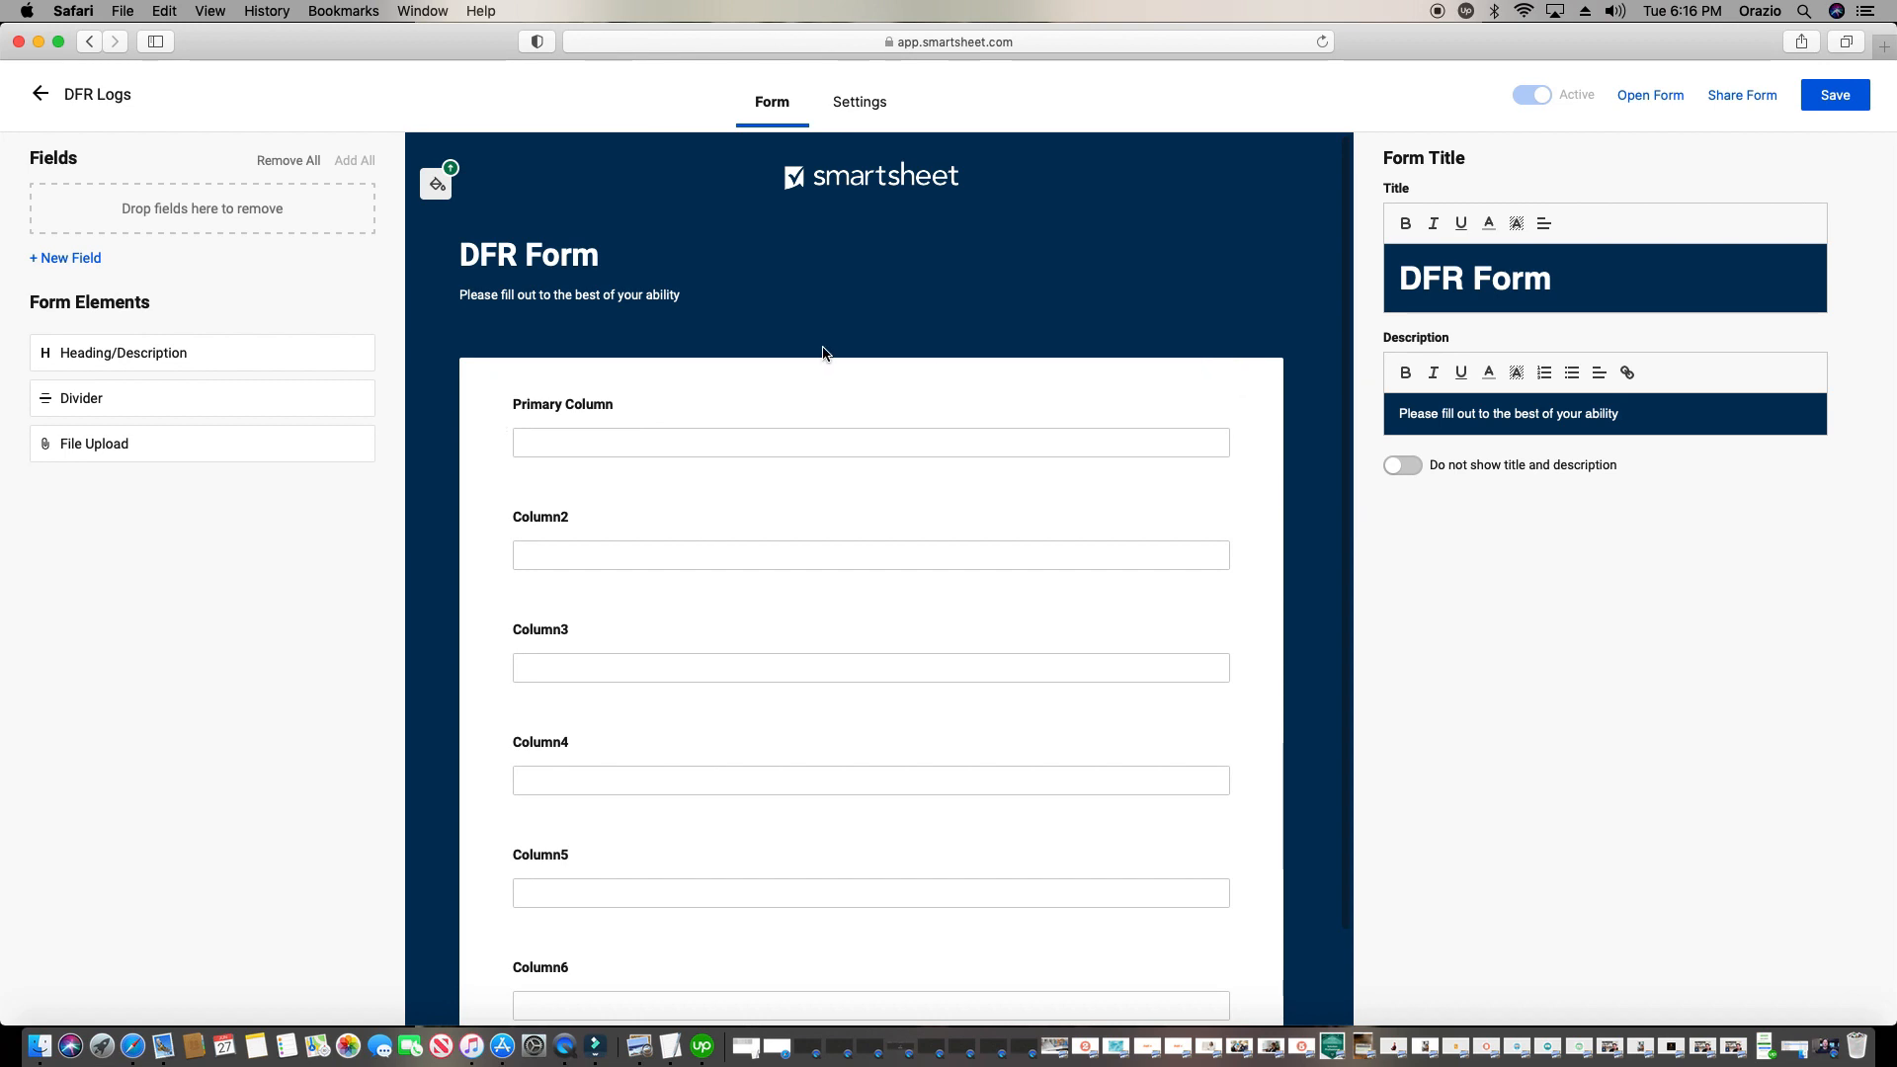
Check the customization options for the form's background and logo
left_click(436, 191)
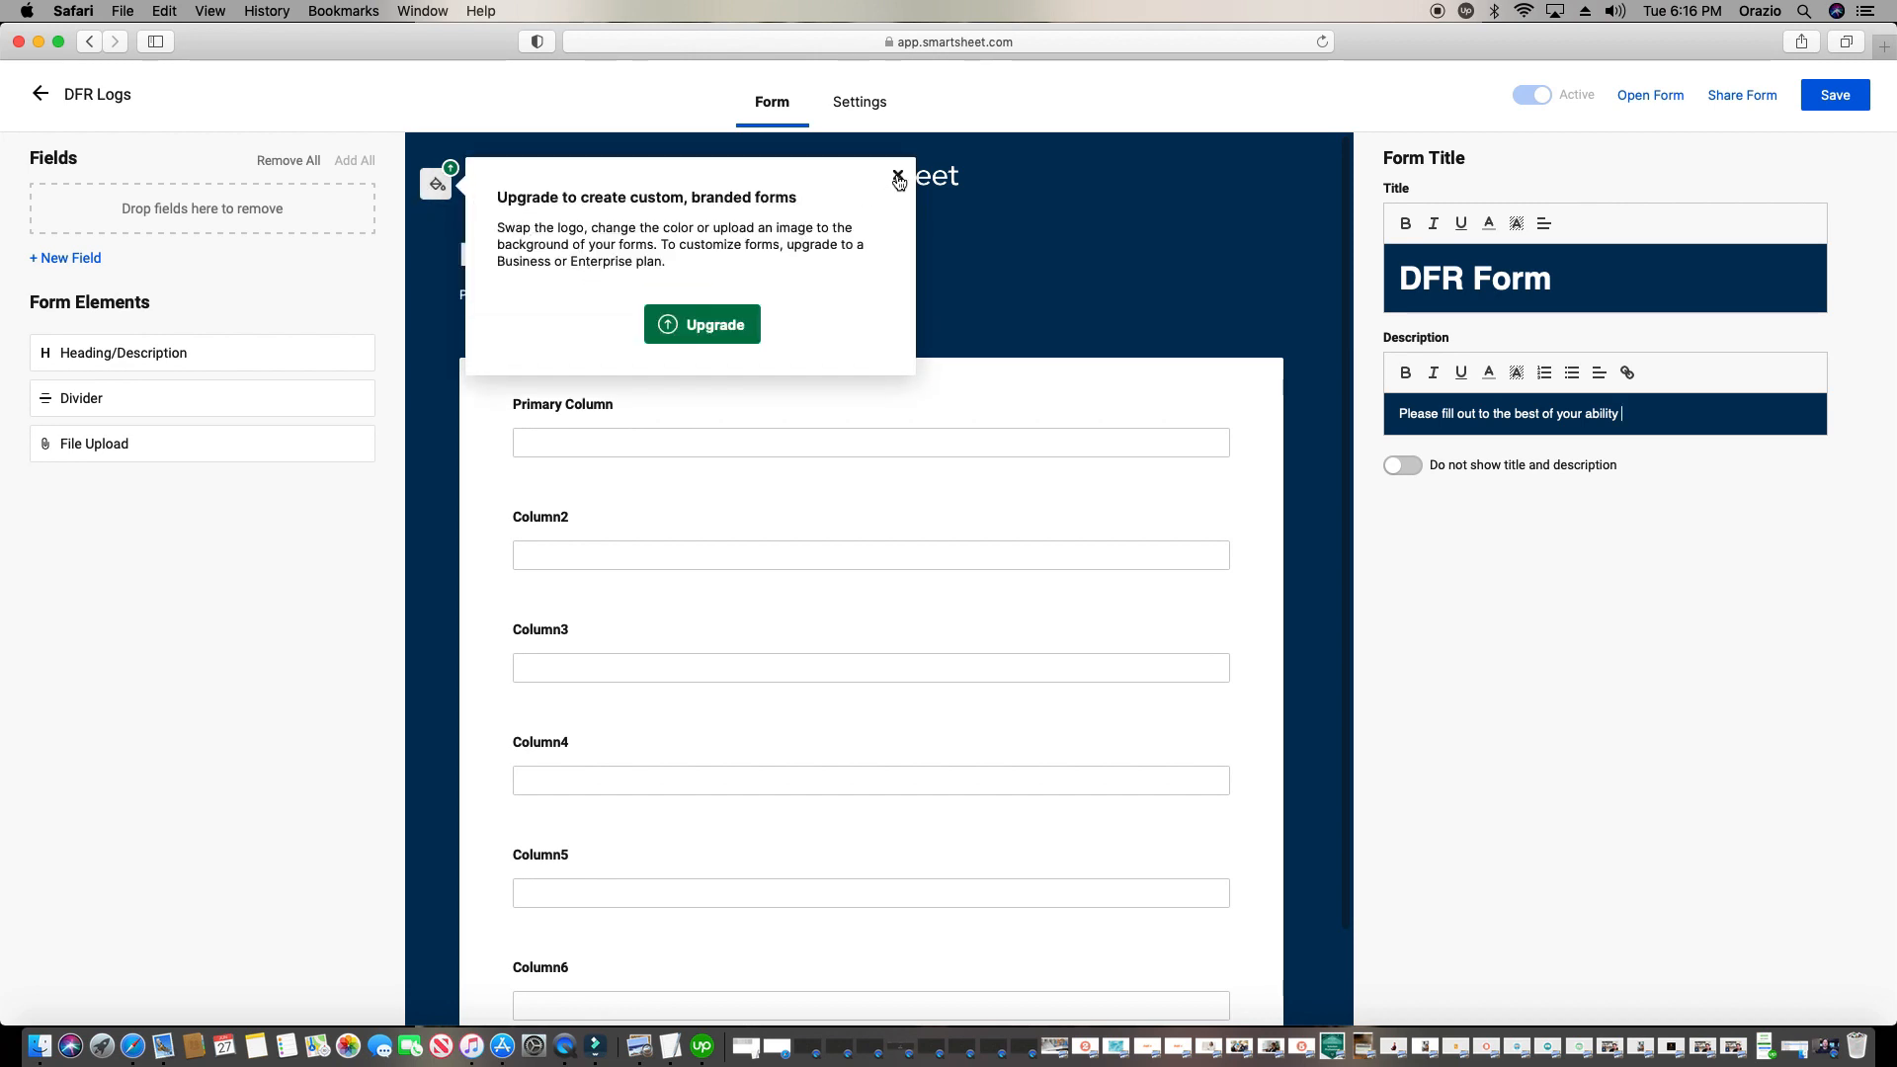
left_click(898, 175)
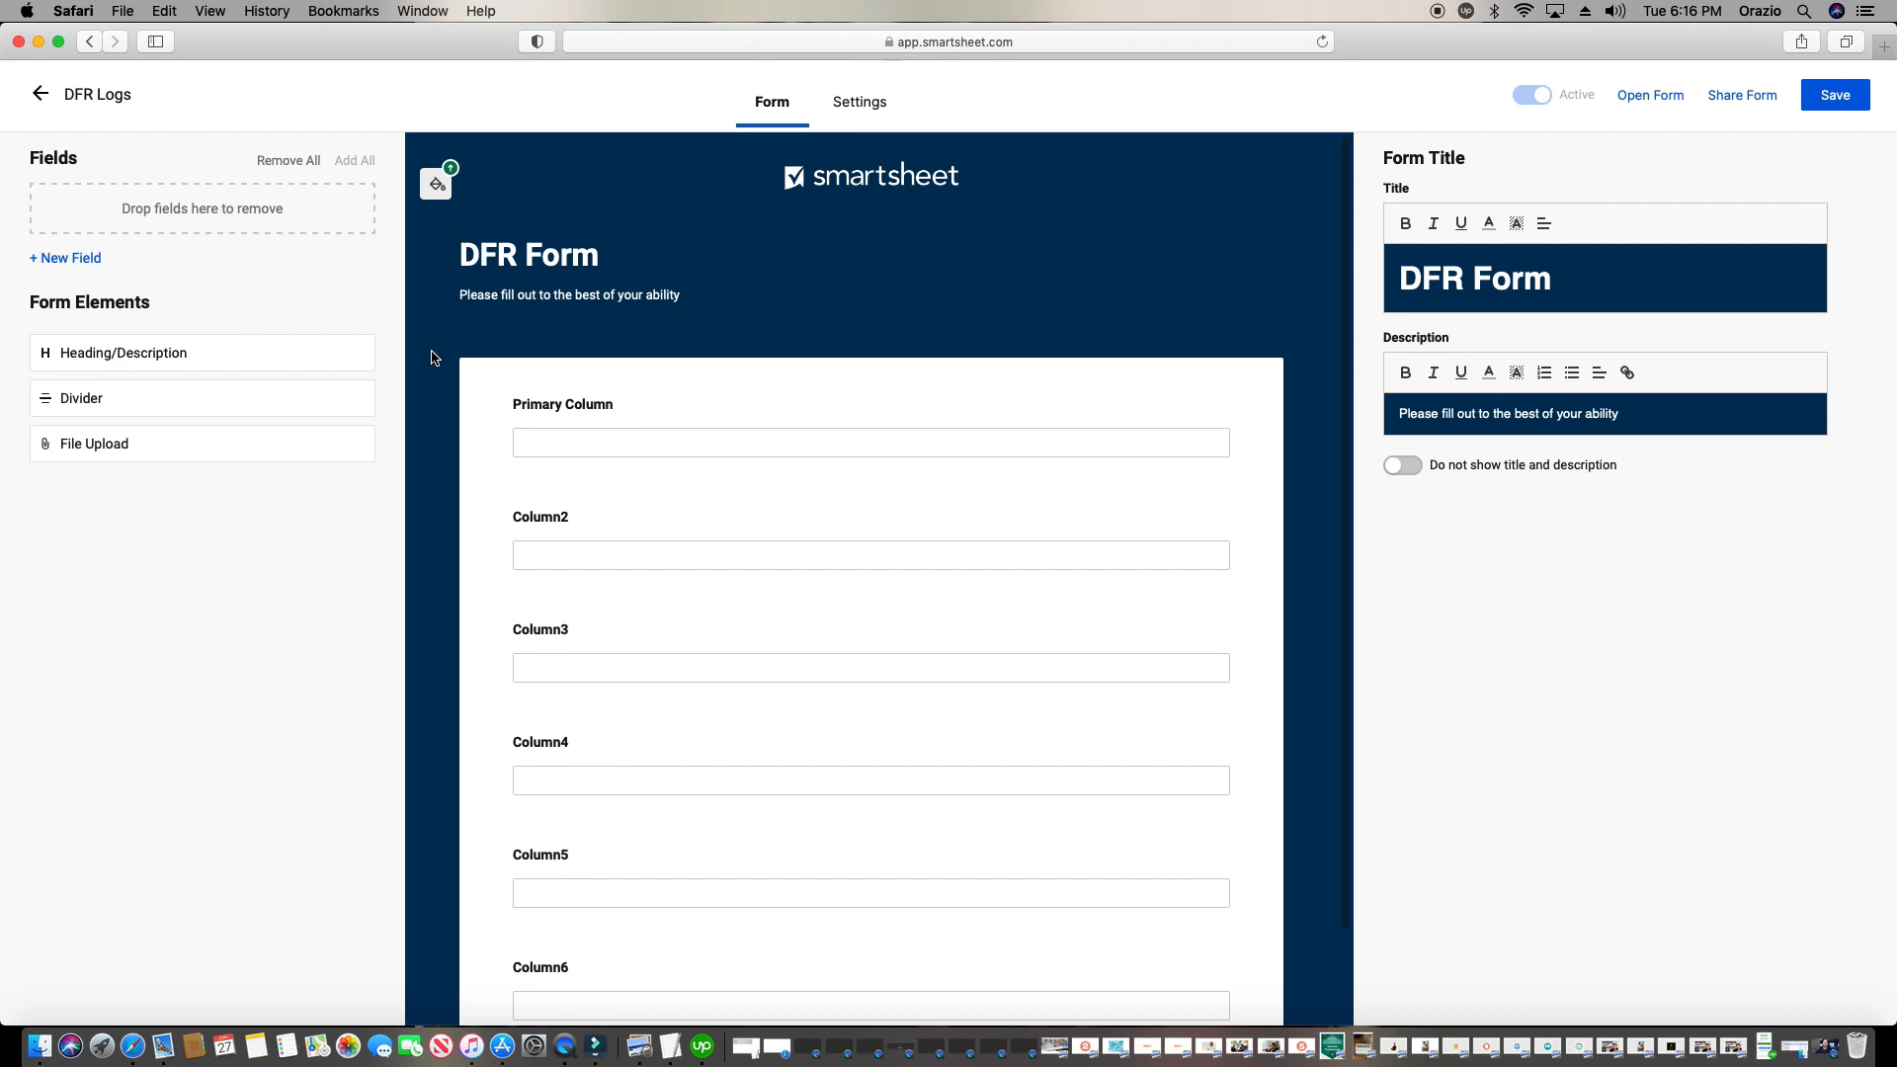
left_click(436, 185)
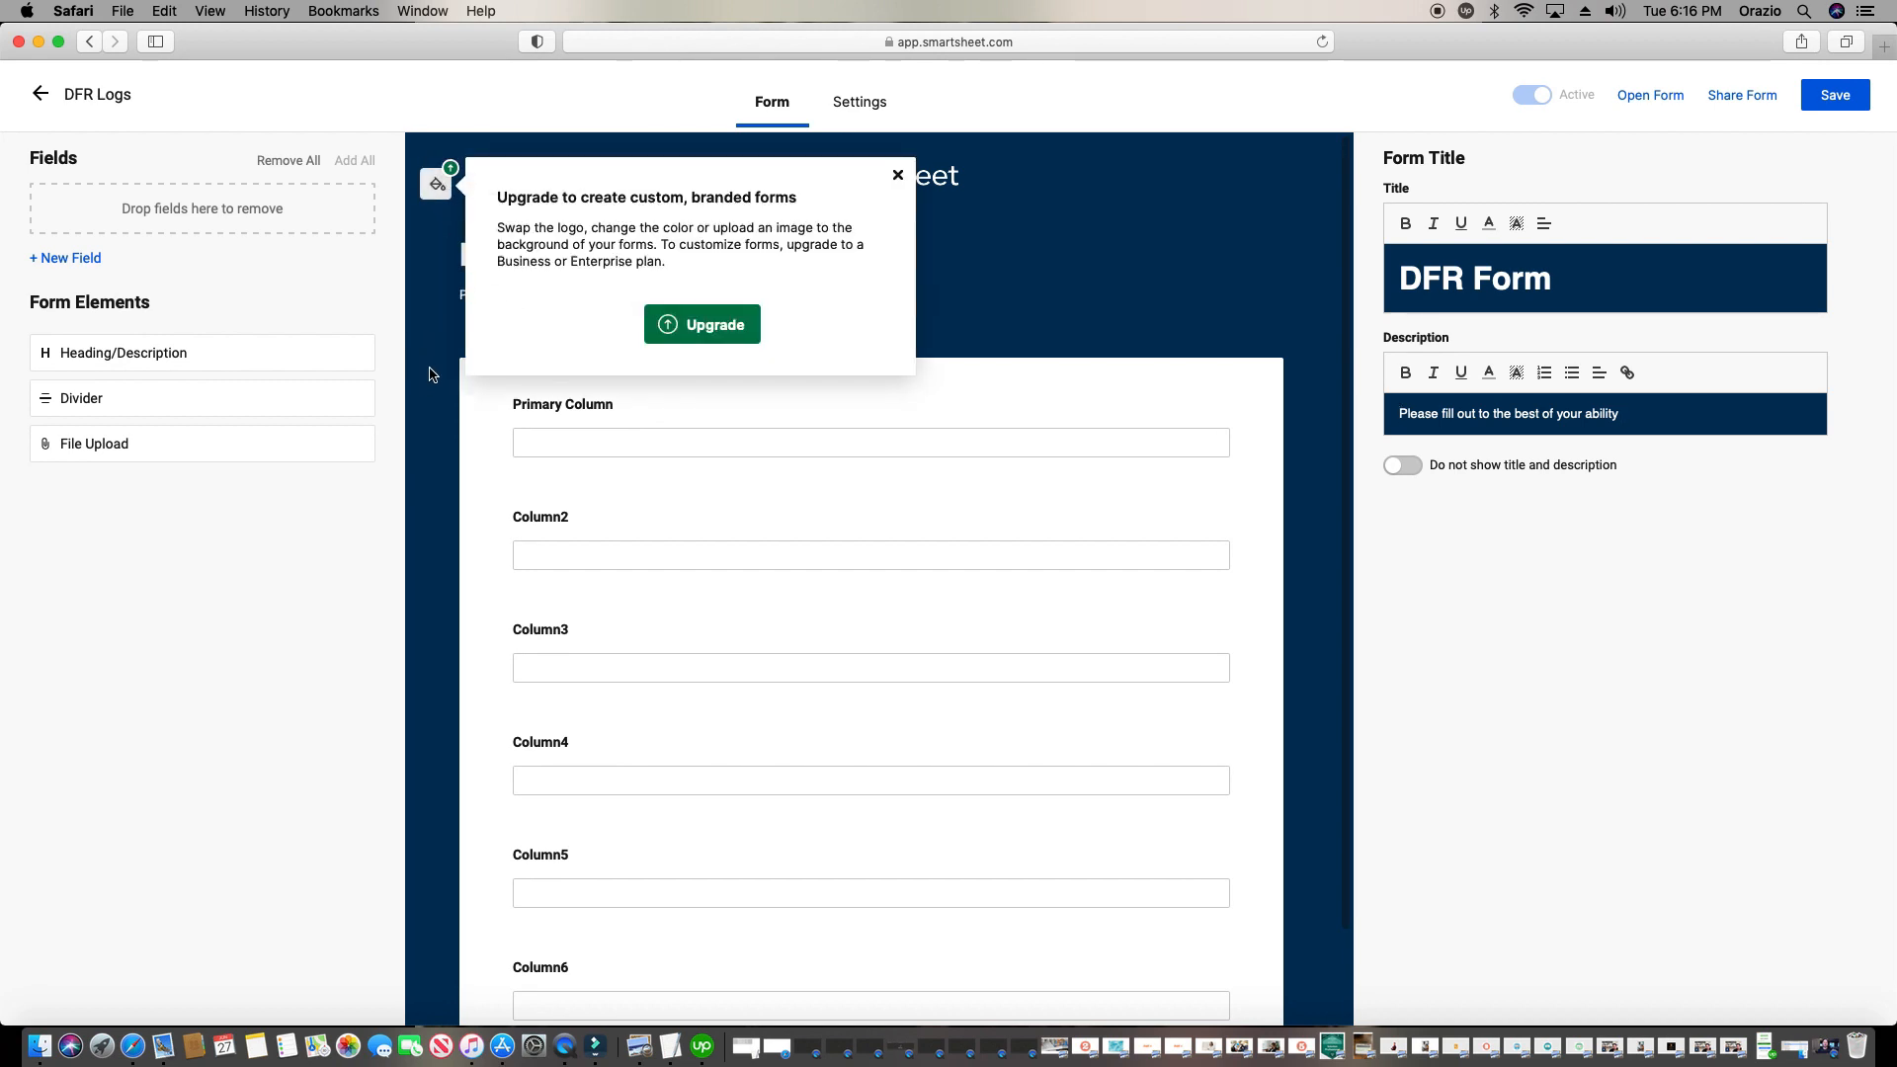
left_click(897, 175)
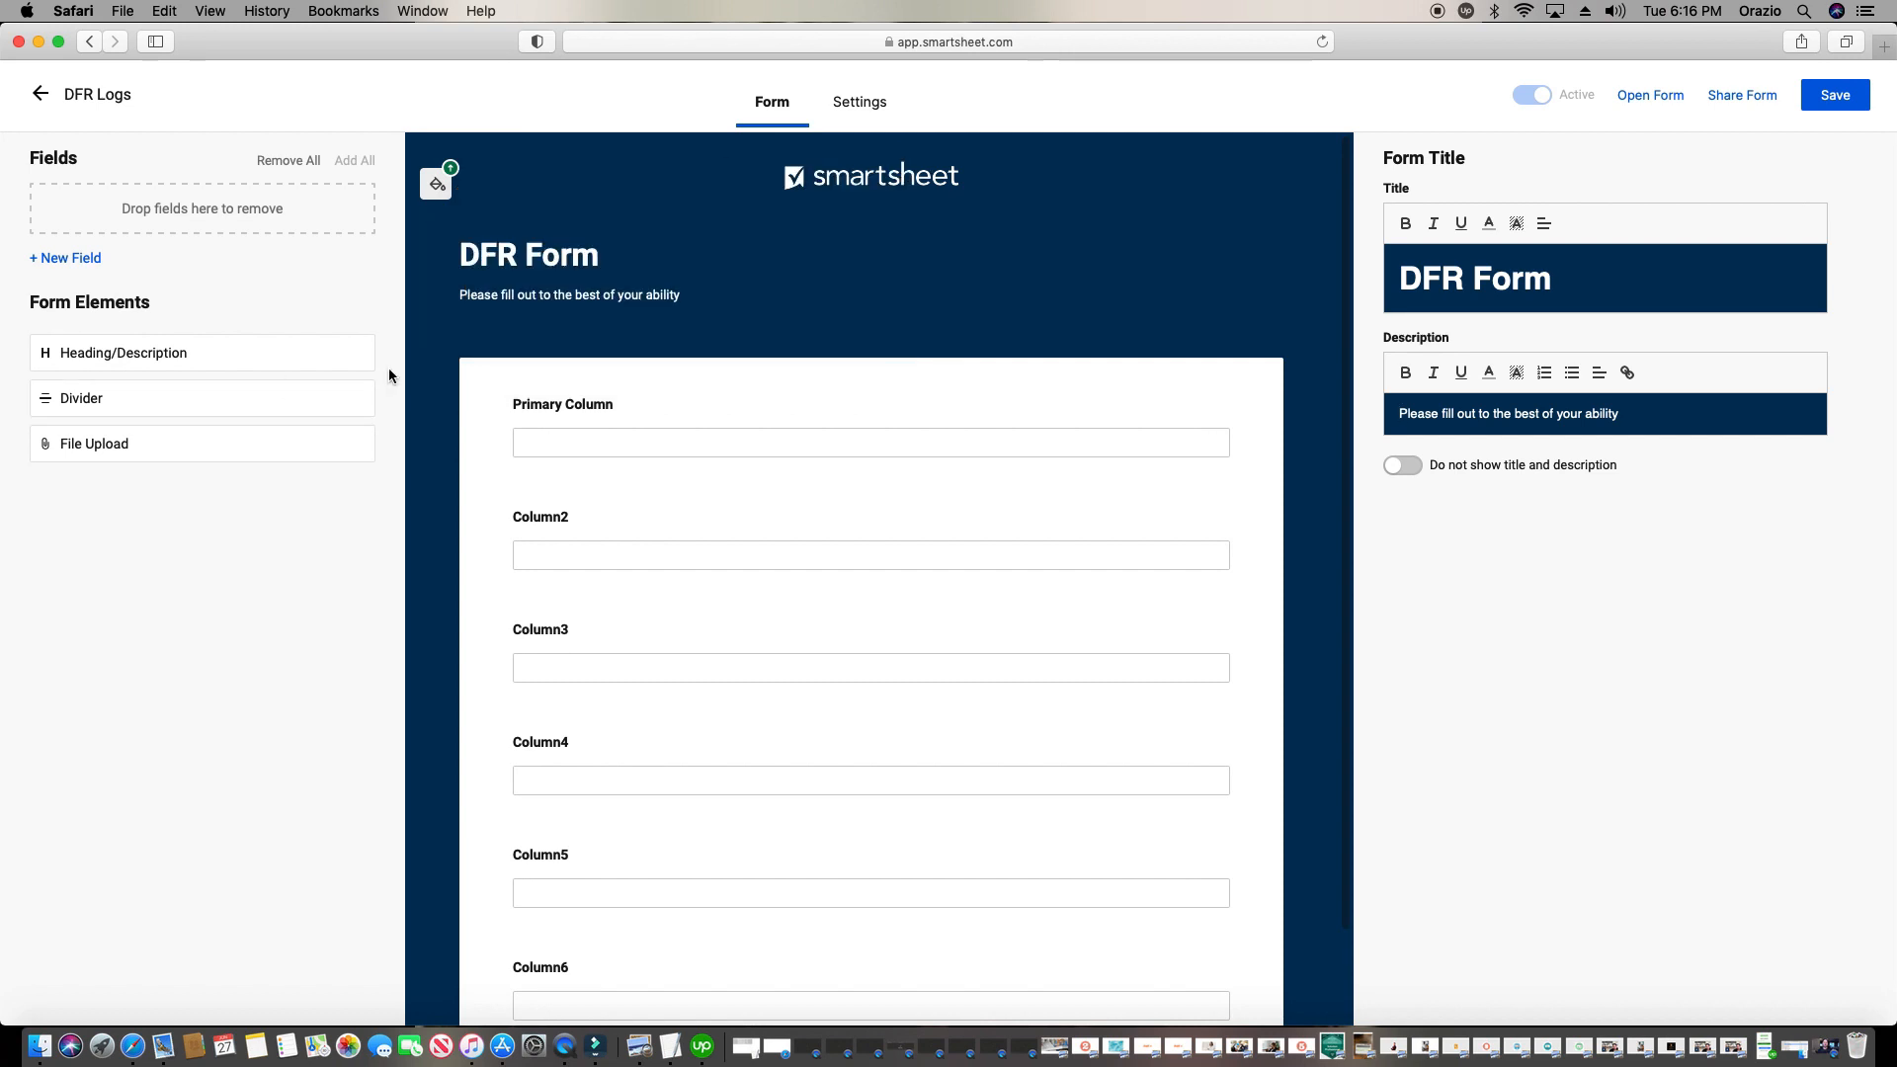
mouse_move(854, 186)
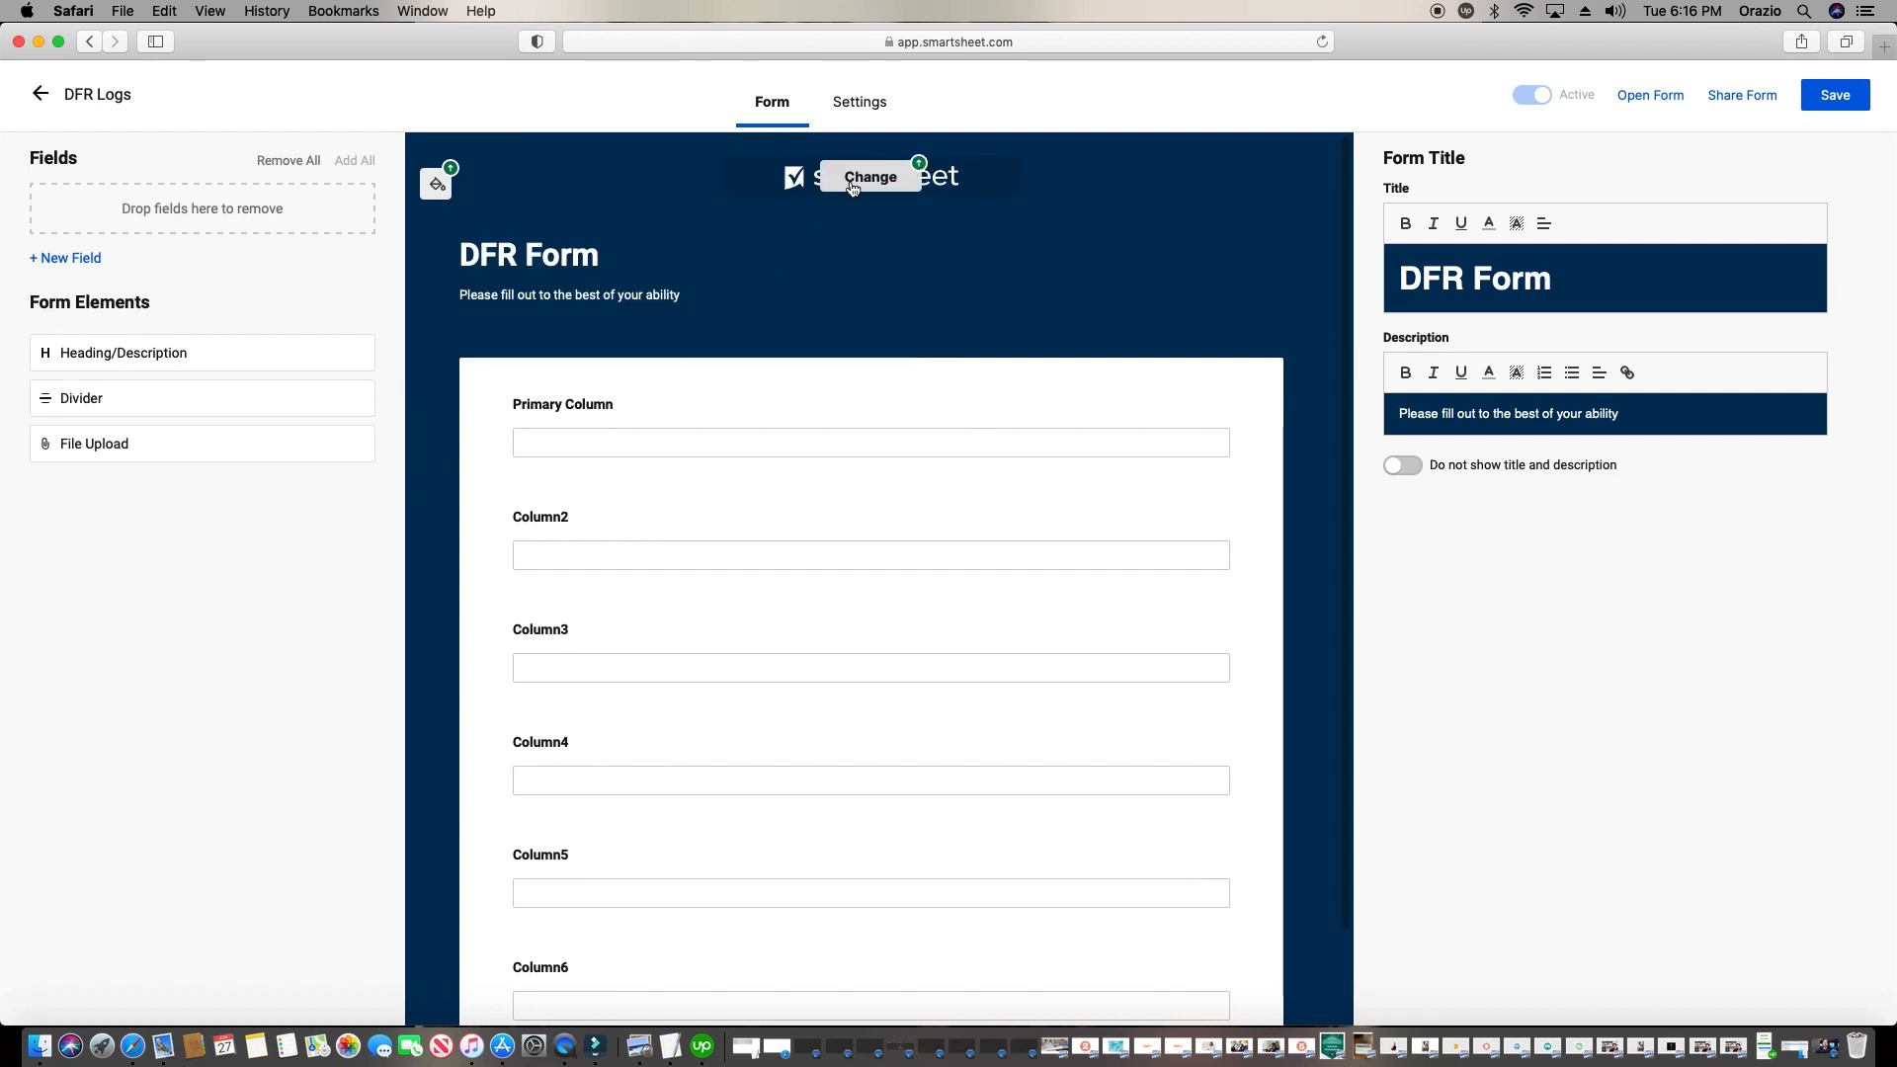
left_click(863, 179)
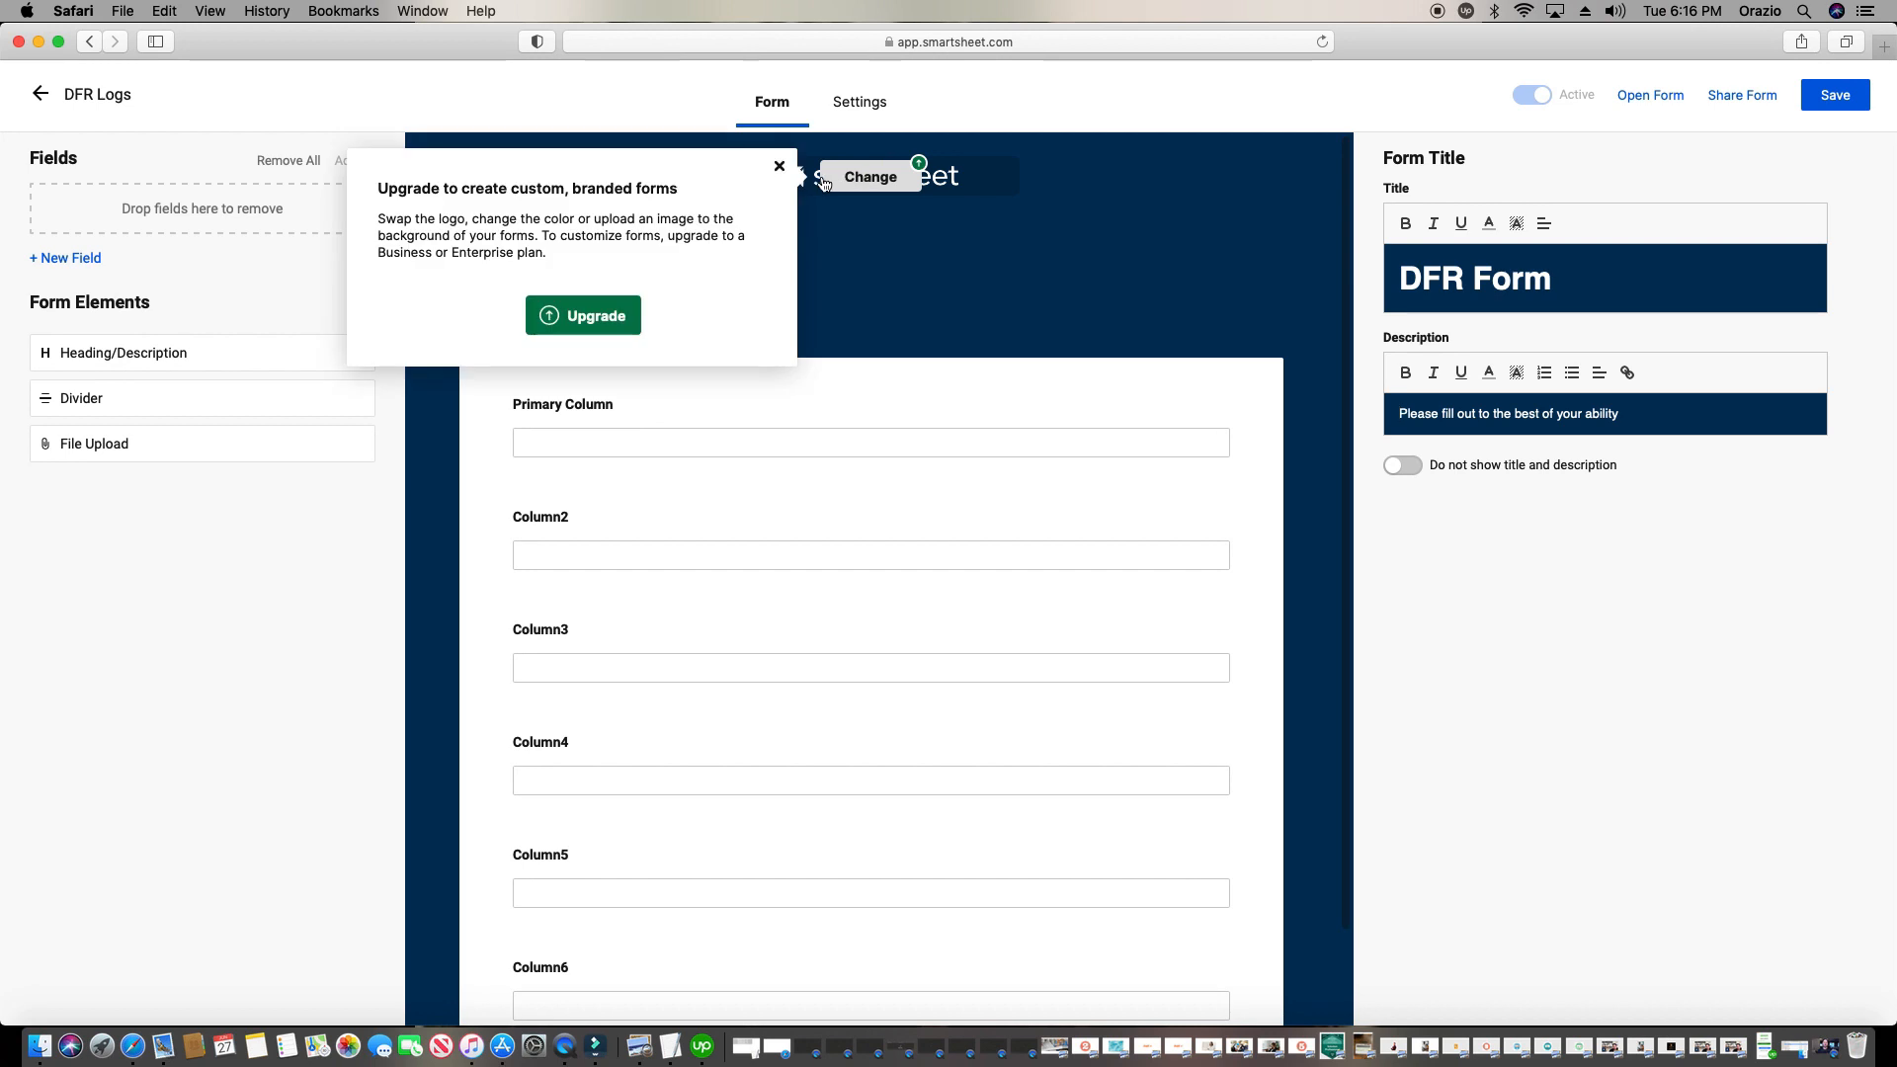
left_click(780, 167)
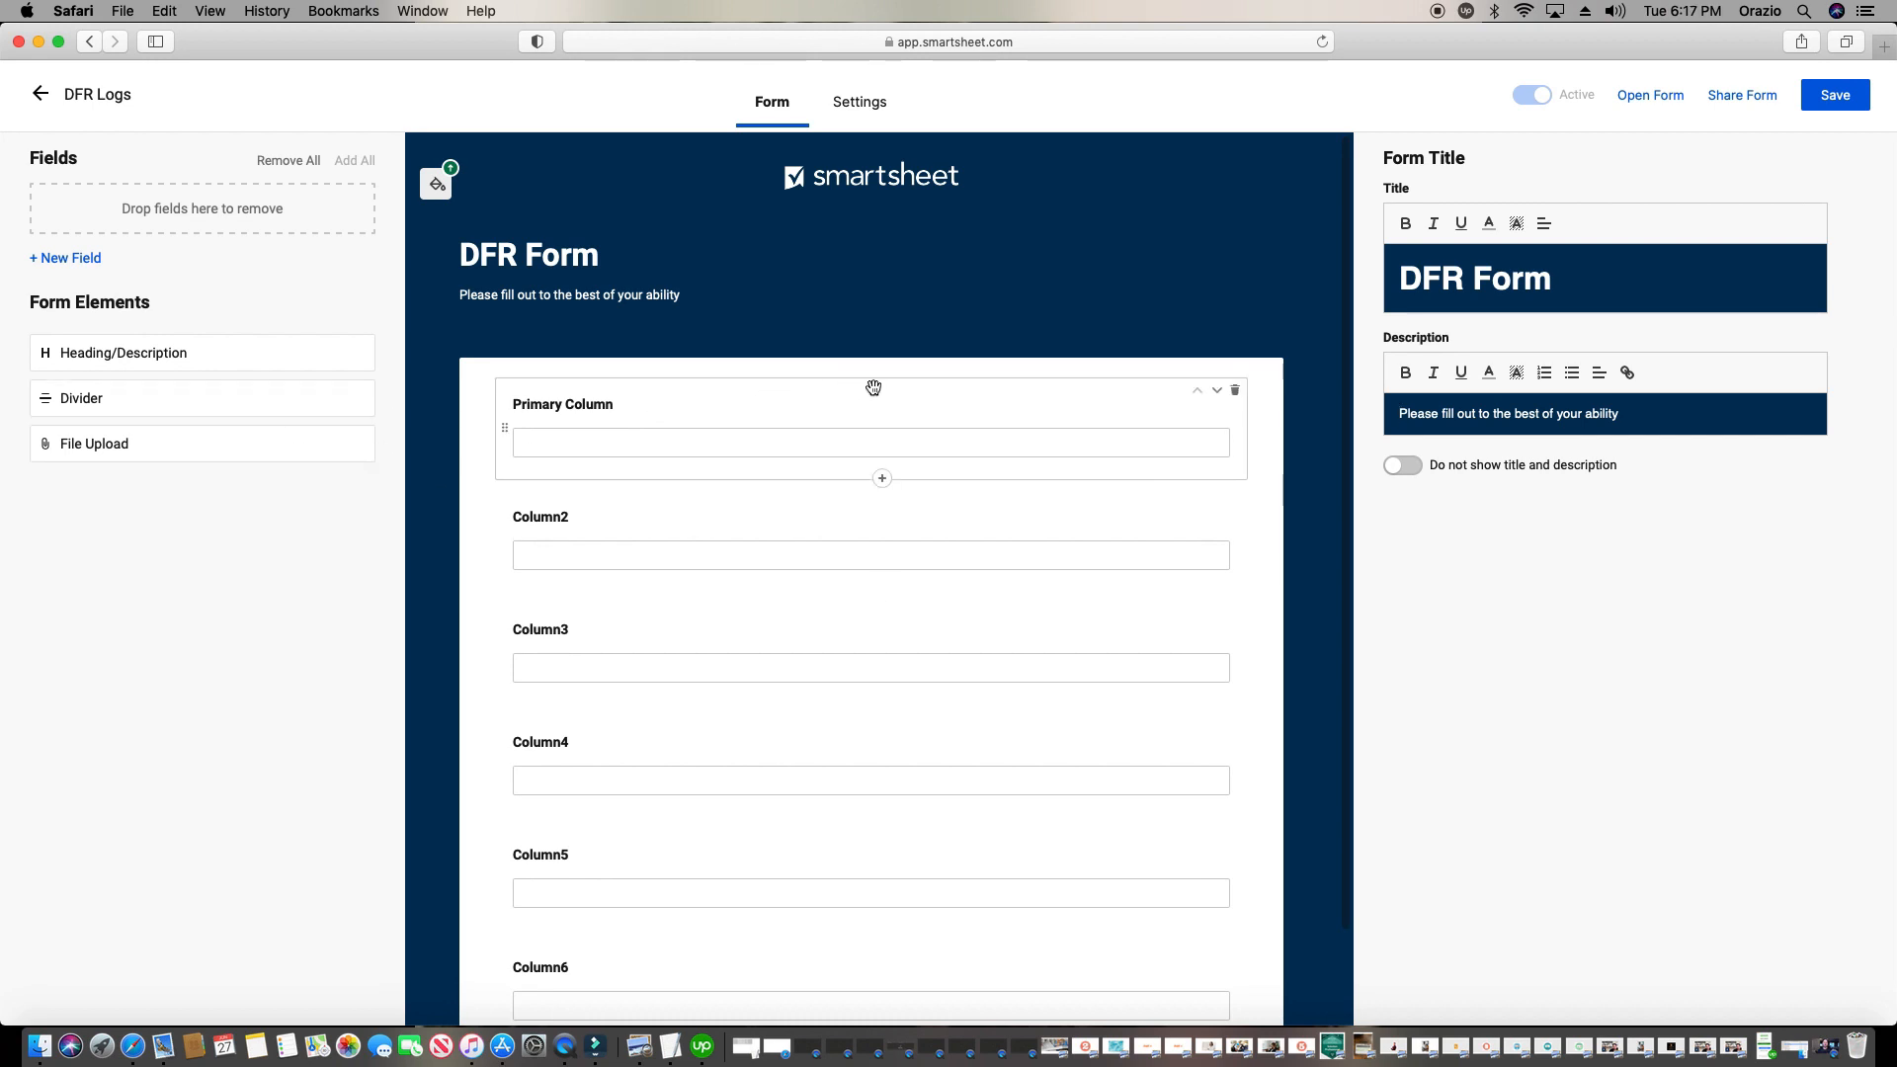
Add a heading element above the form's first field and set its text to "Job Information"
scroll(808, 610, "down", 1)
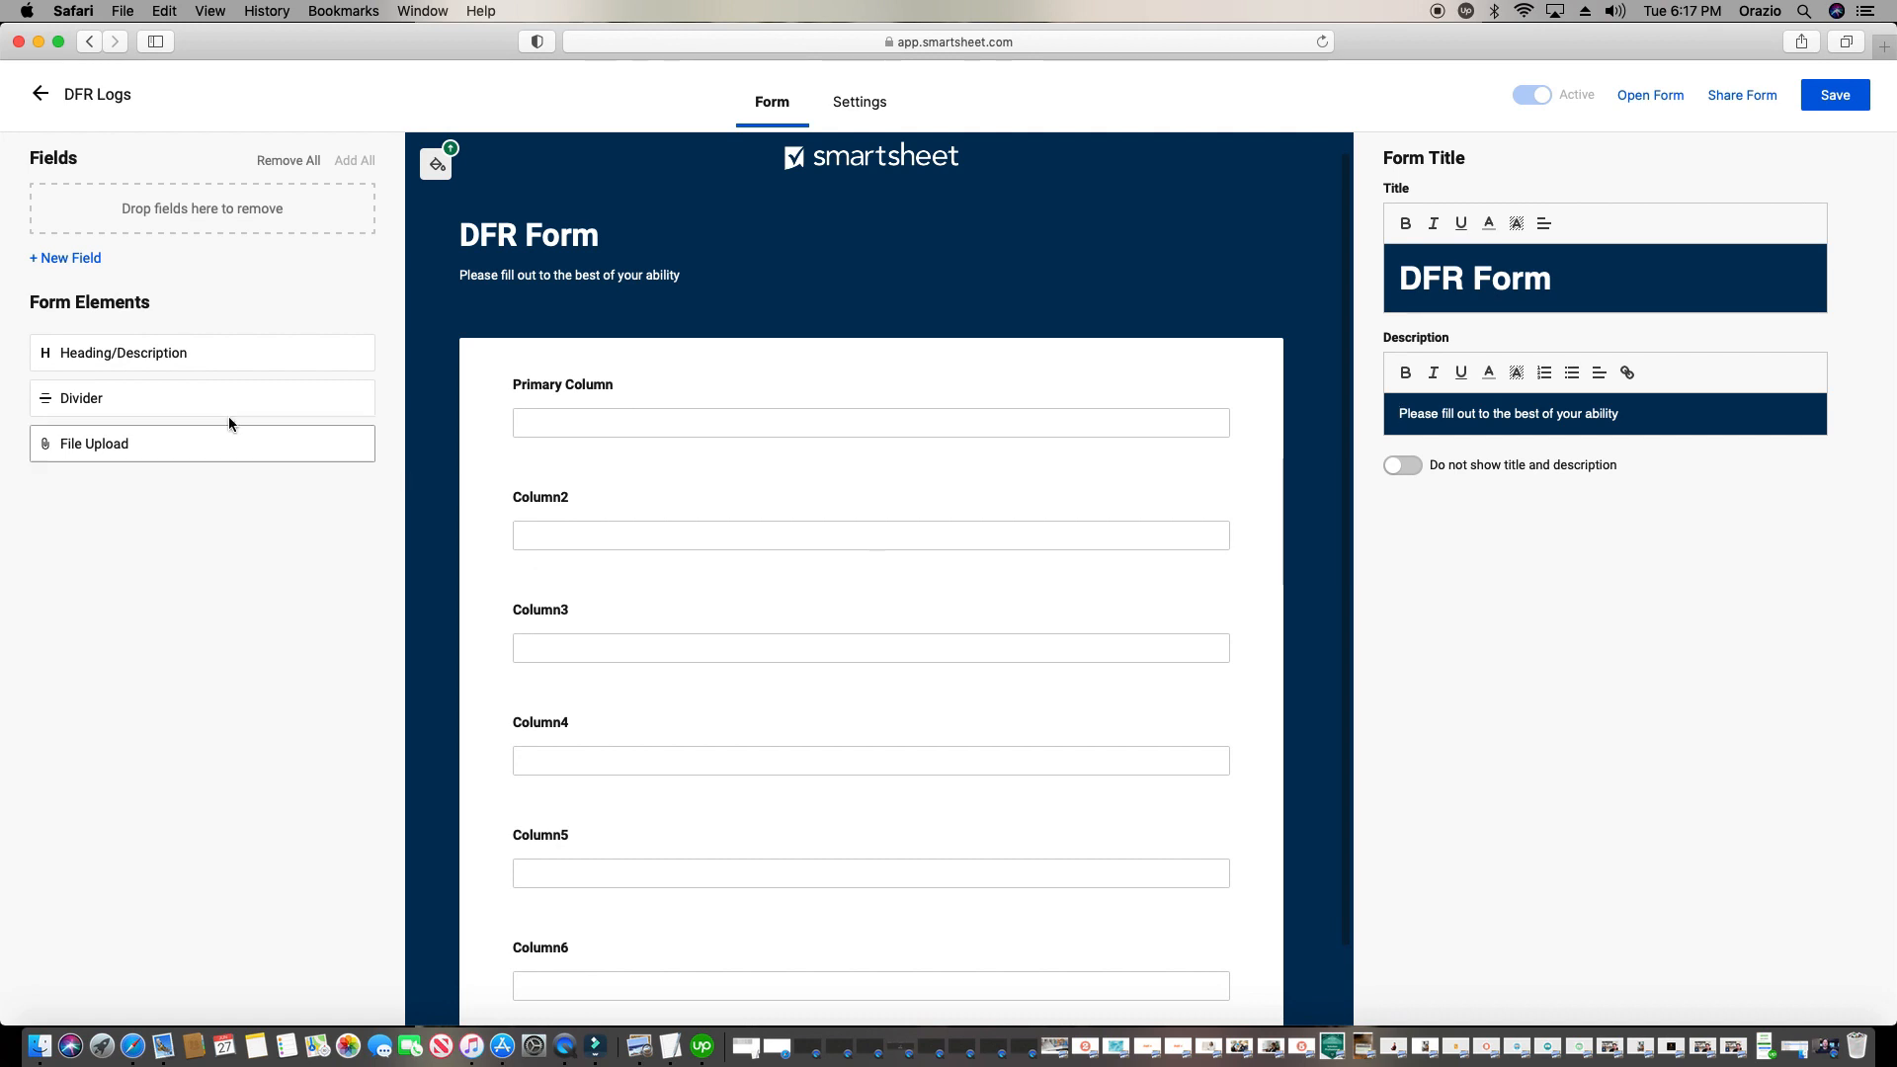
left_click(182, 359)
left_click_drag(183, 358, 739, 371)
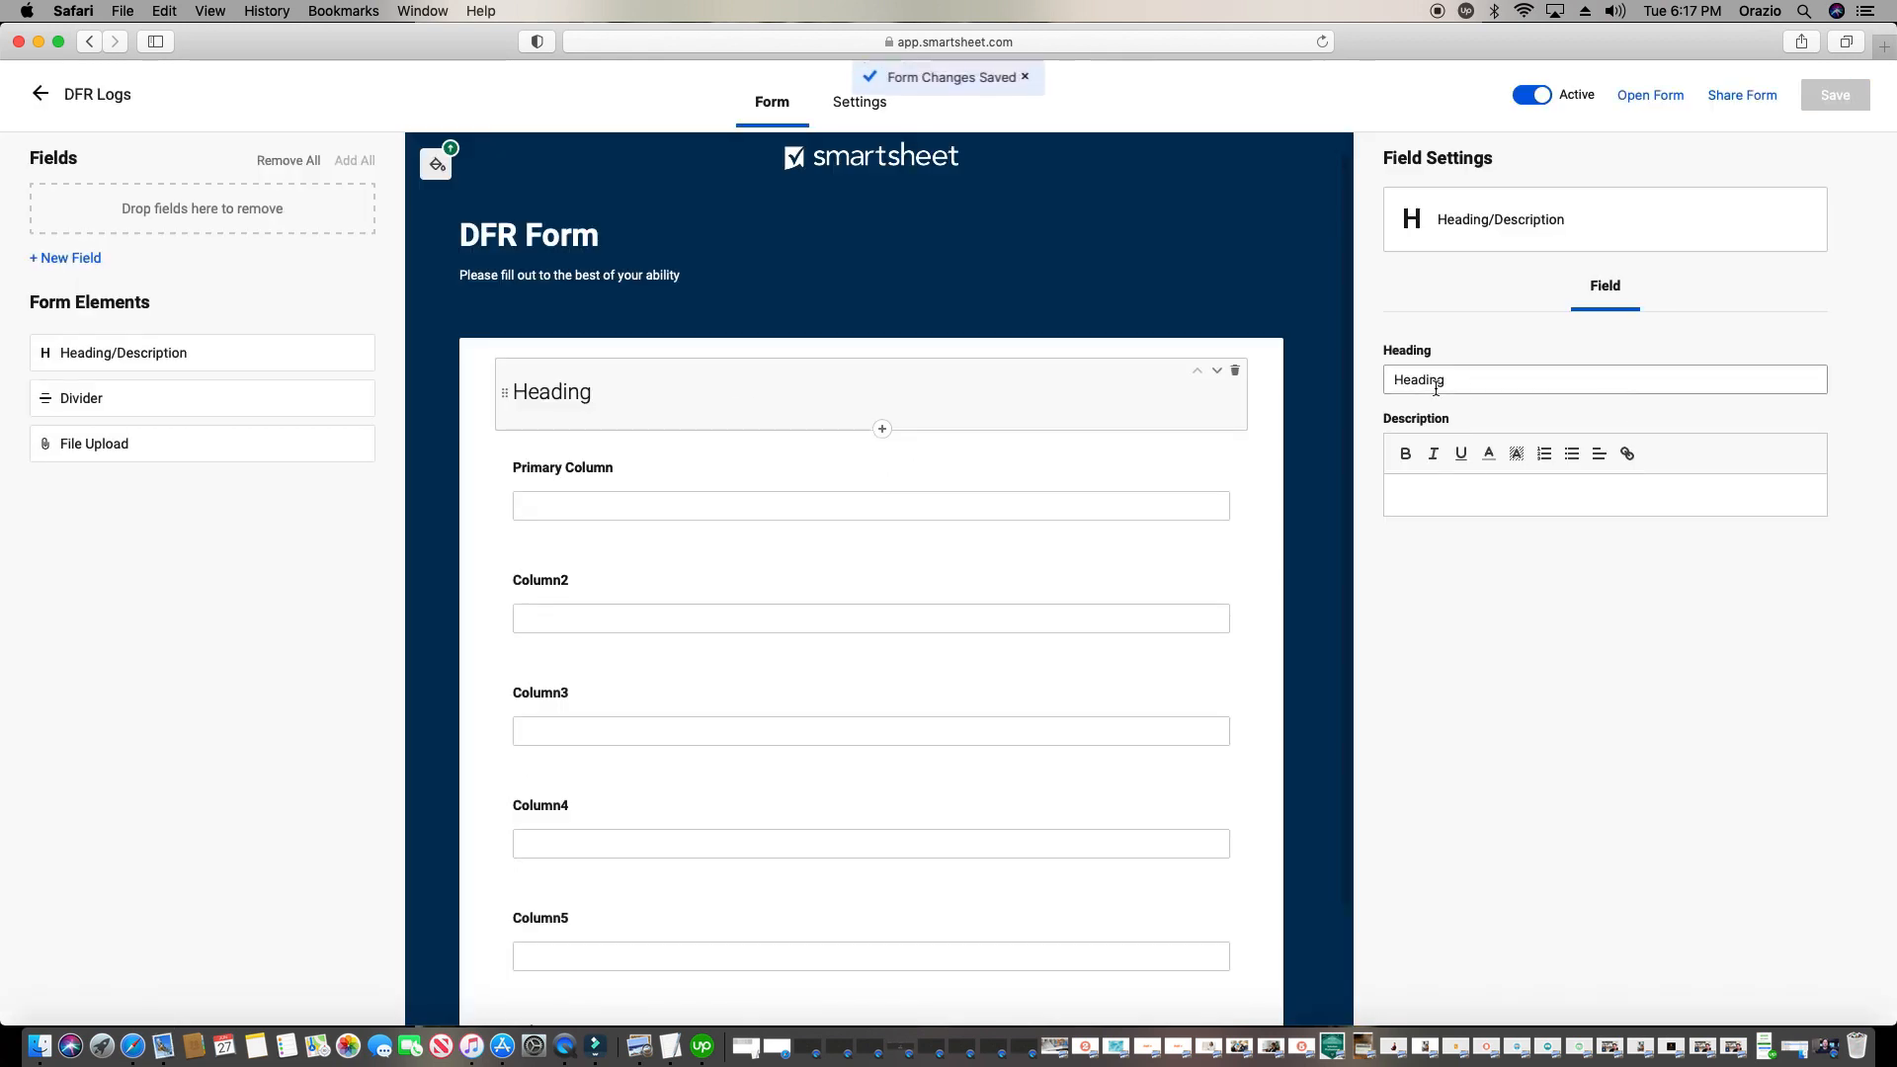
double_click(1464, 381)
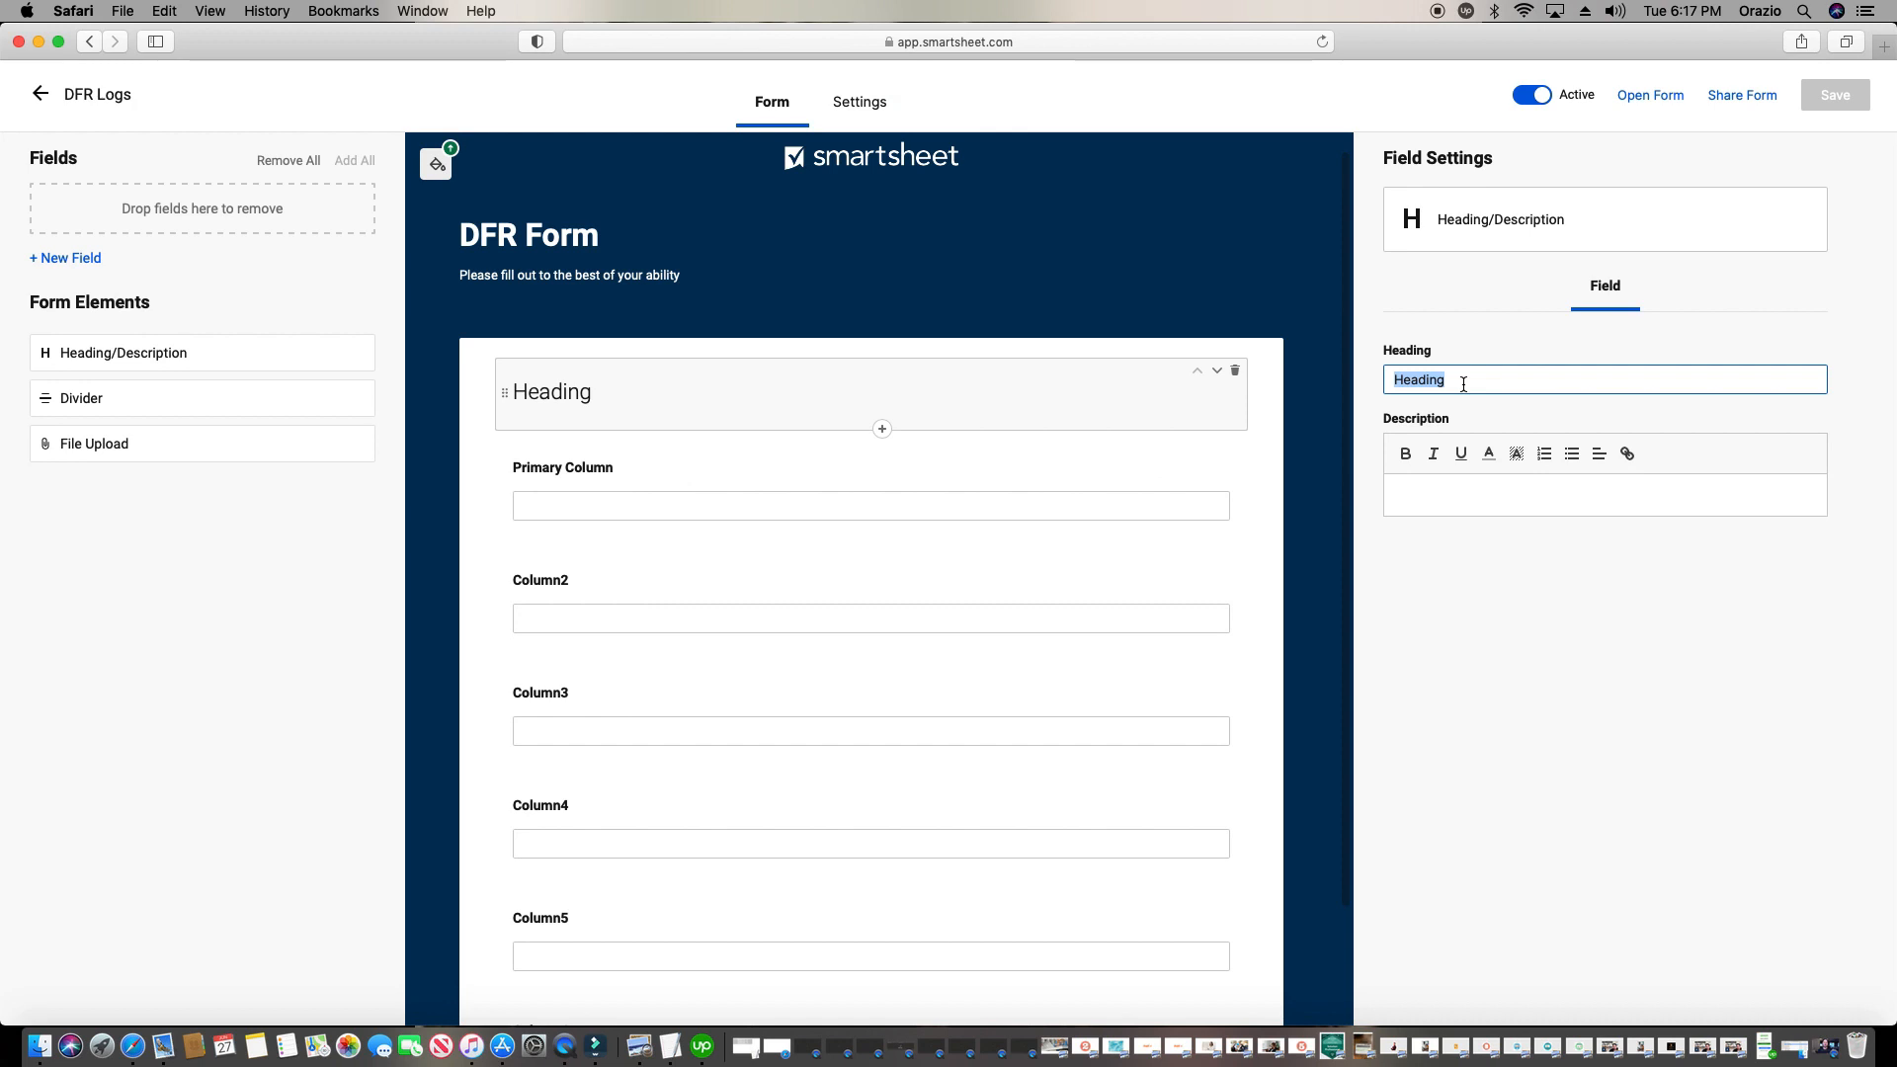
type("Job Information")
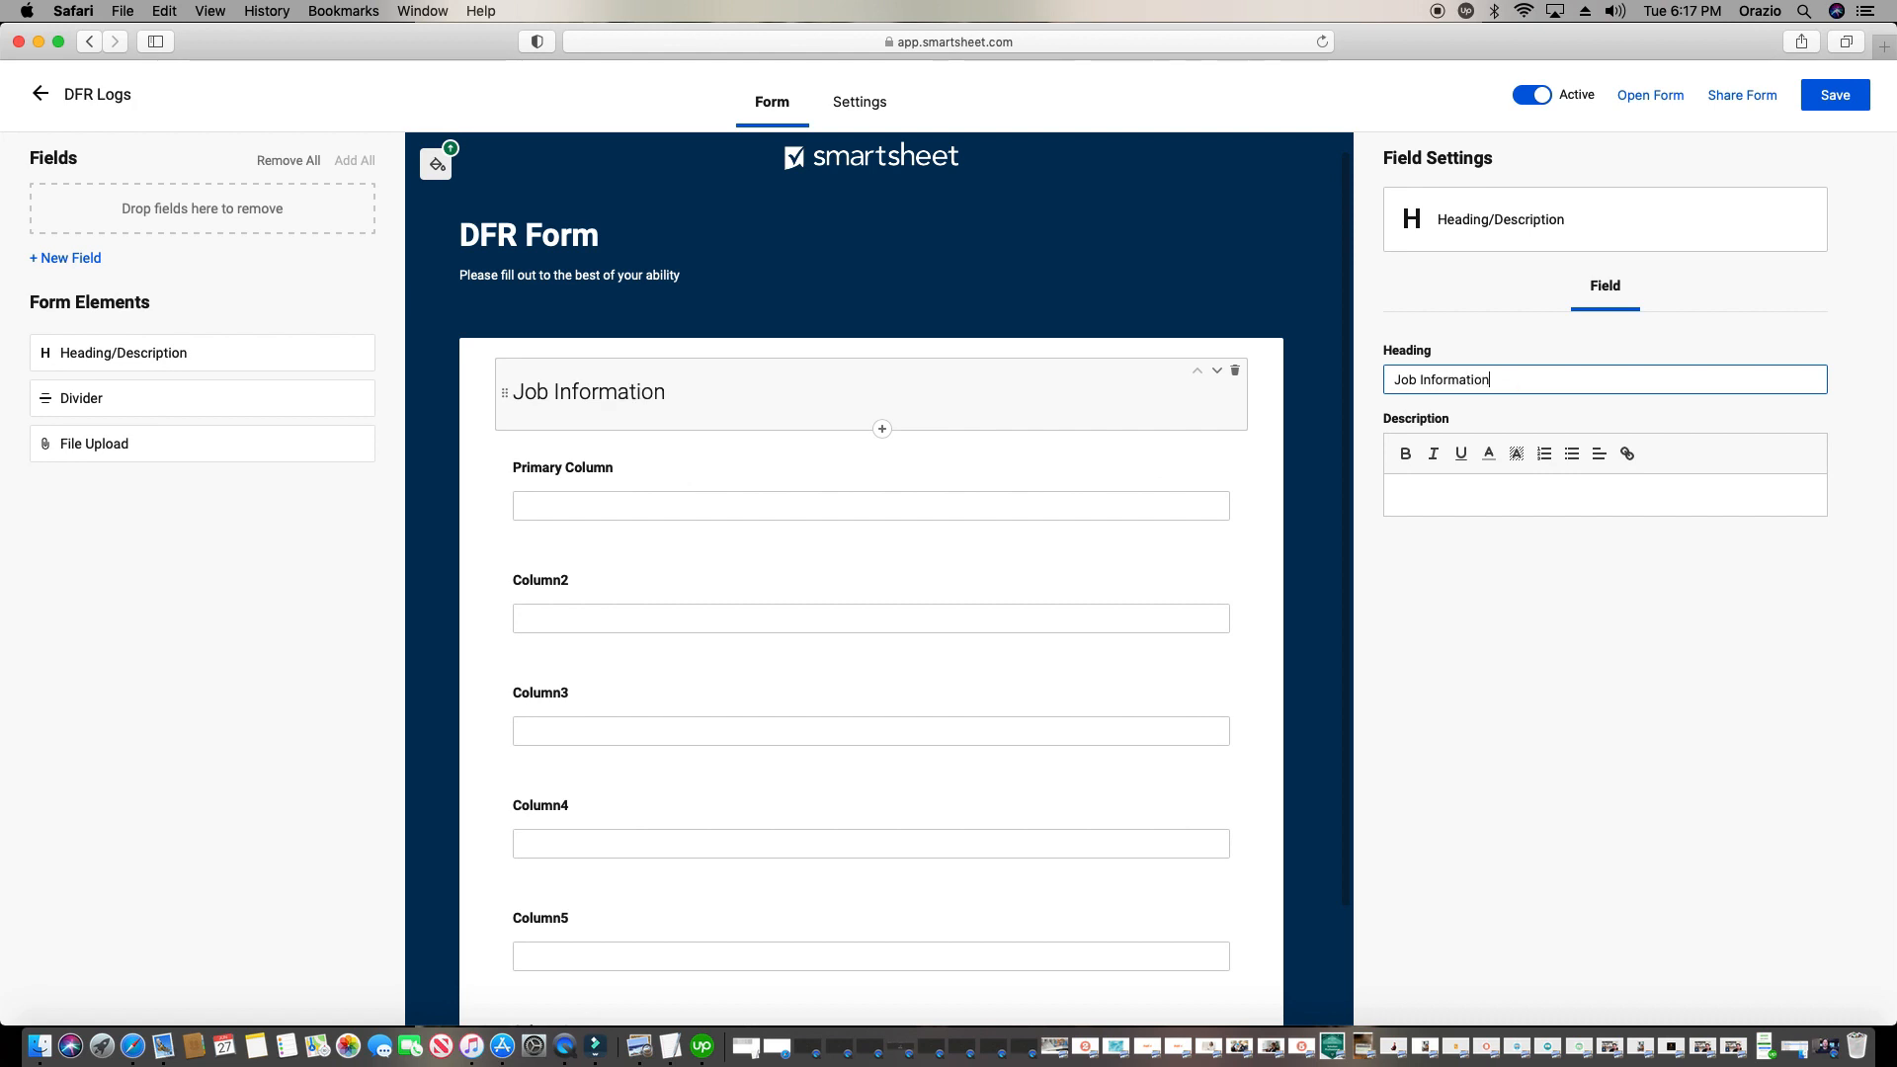
Rename the Primary Column form field to "Job #"
left_click(694, 478)
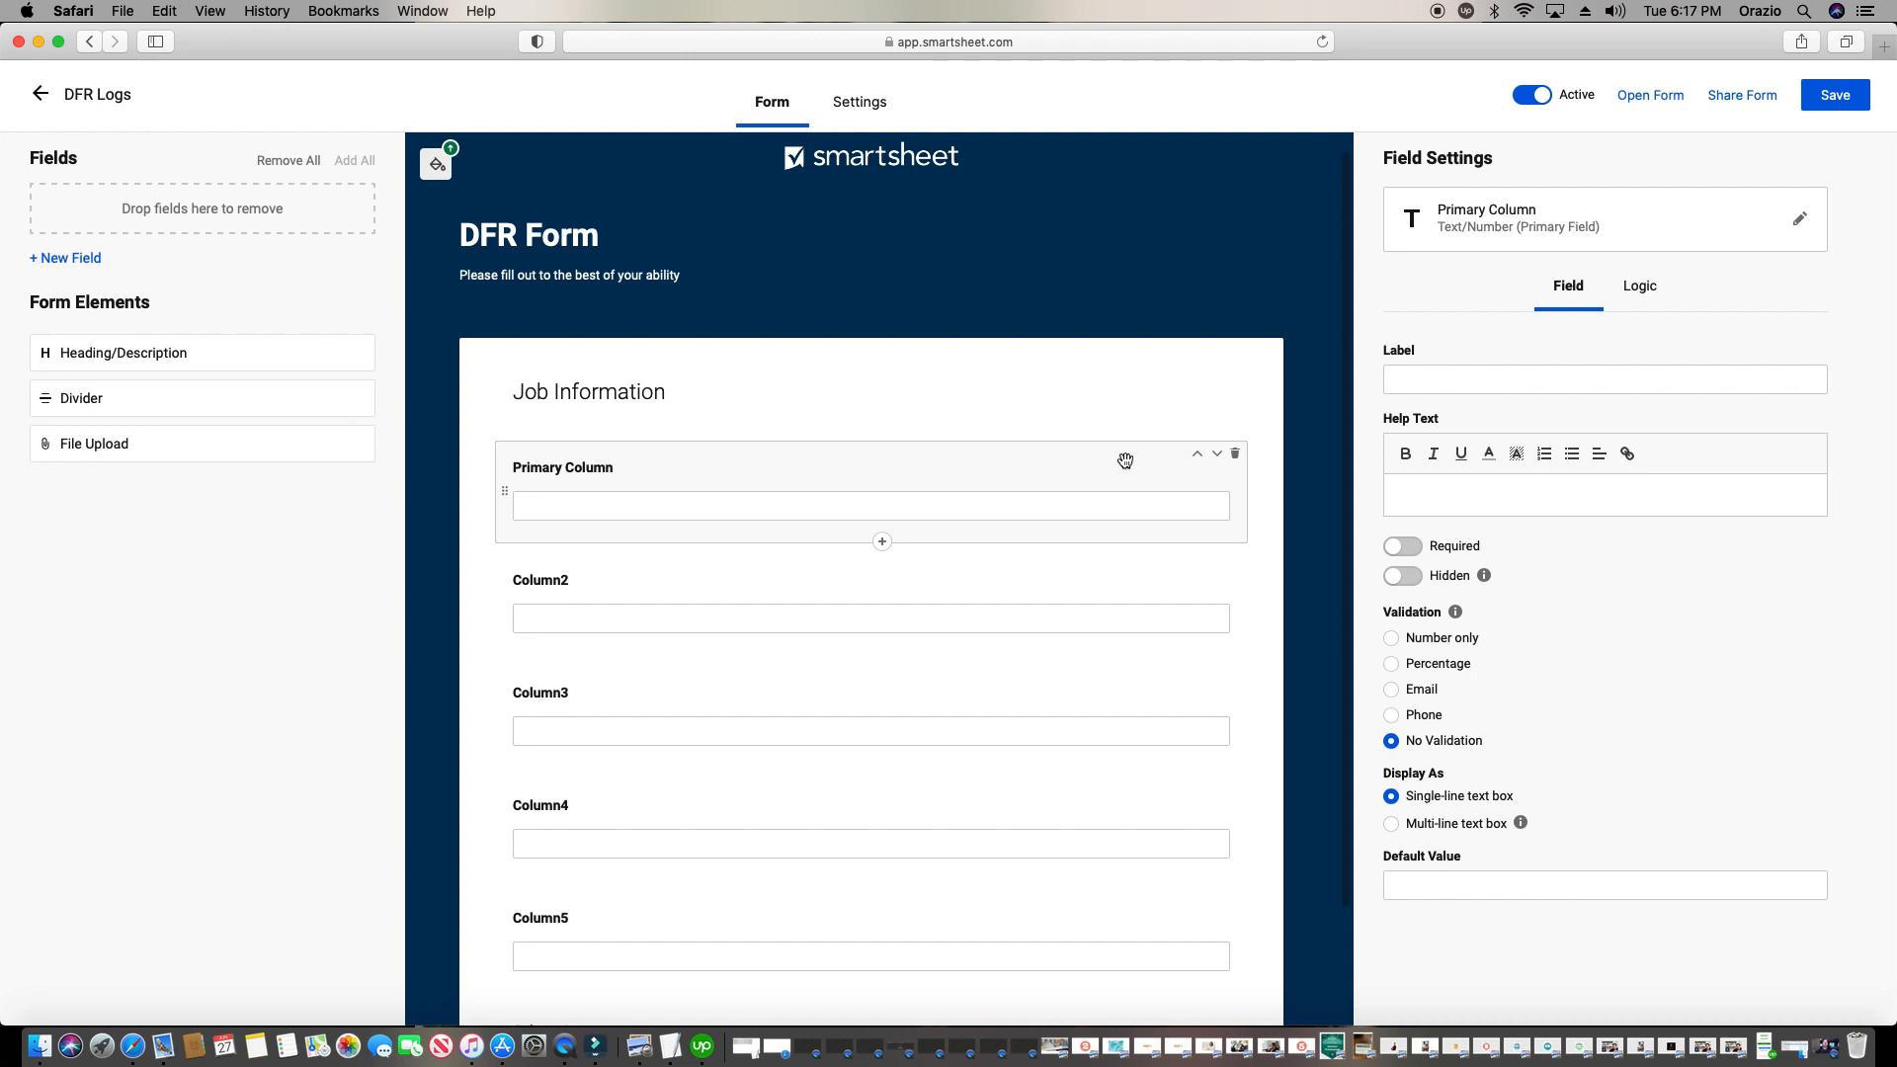
left_click(1489, 232)
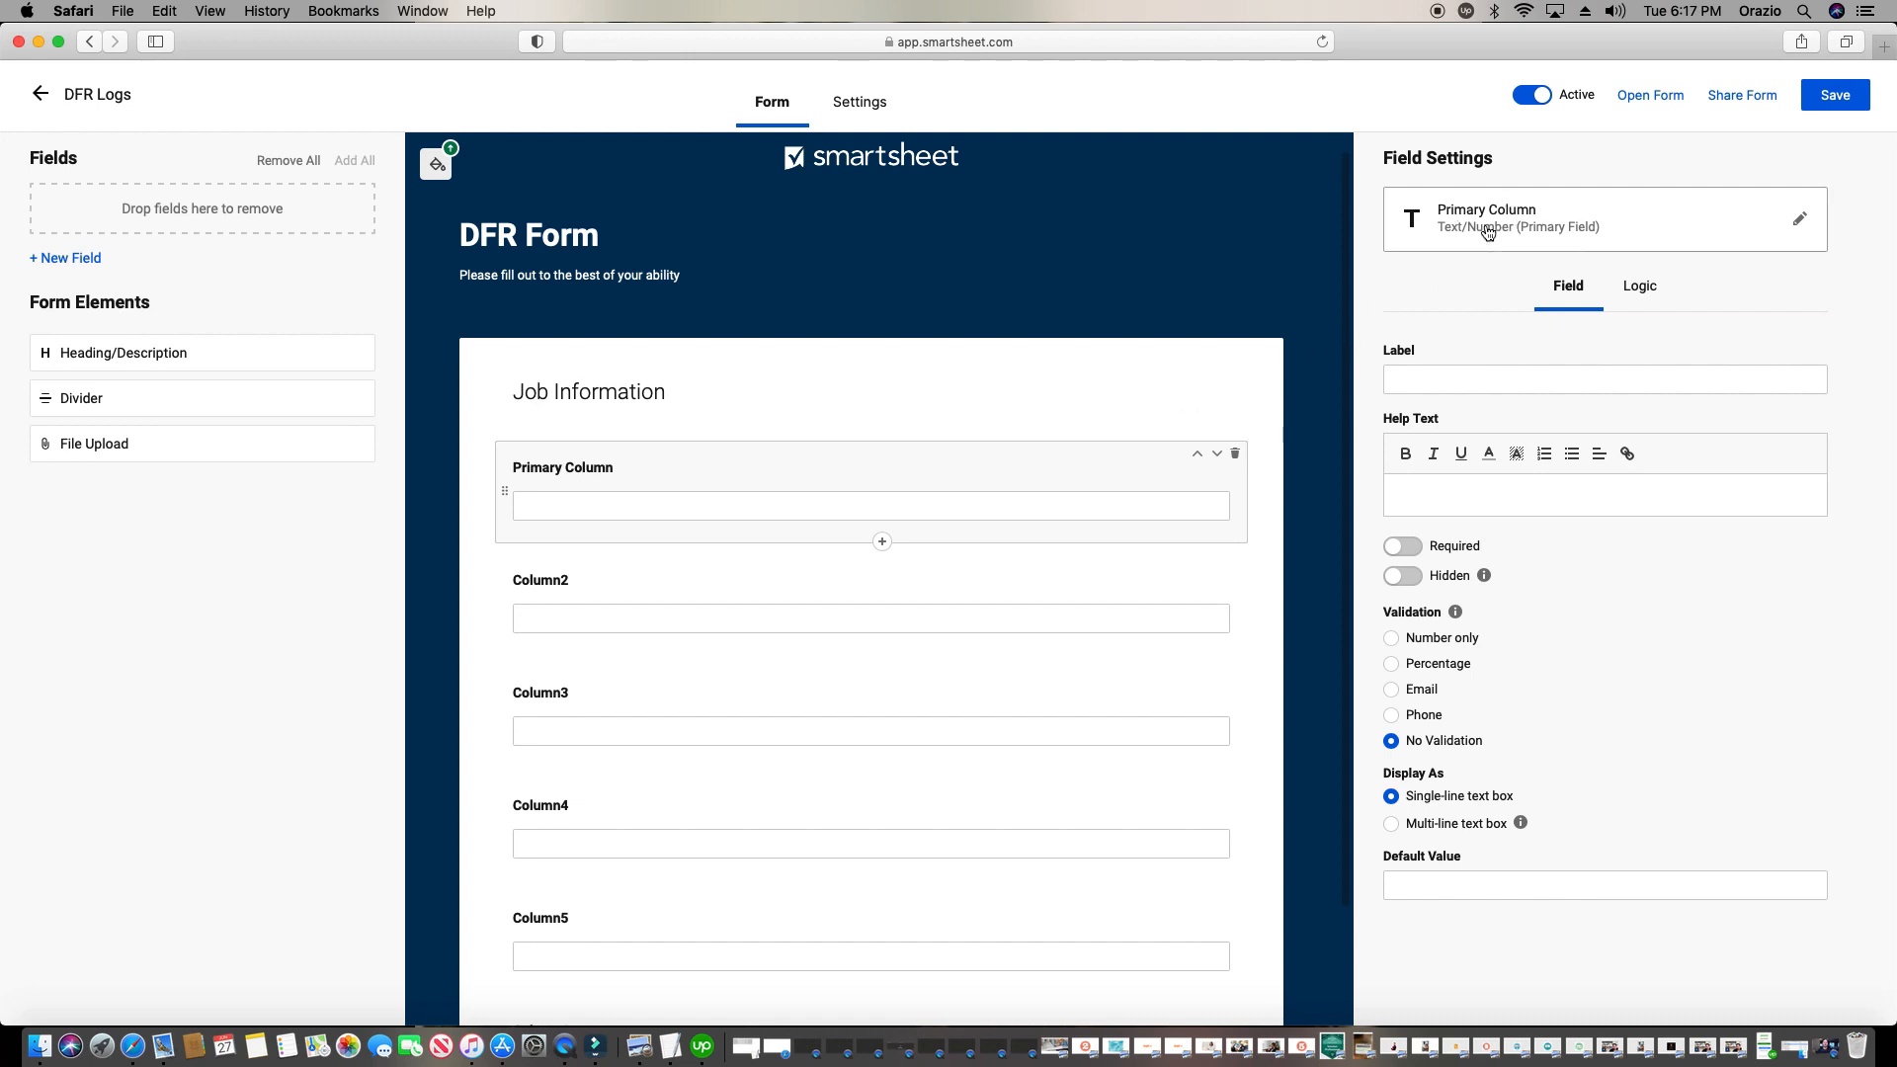
left_click(1489, 233)
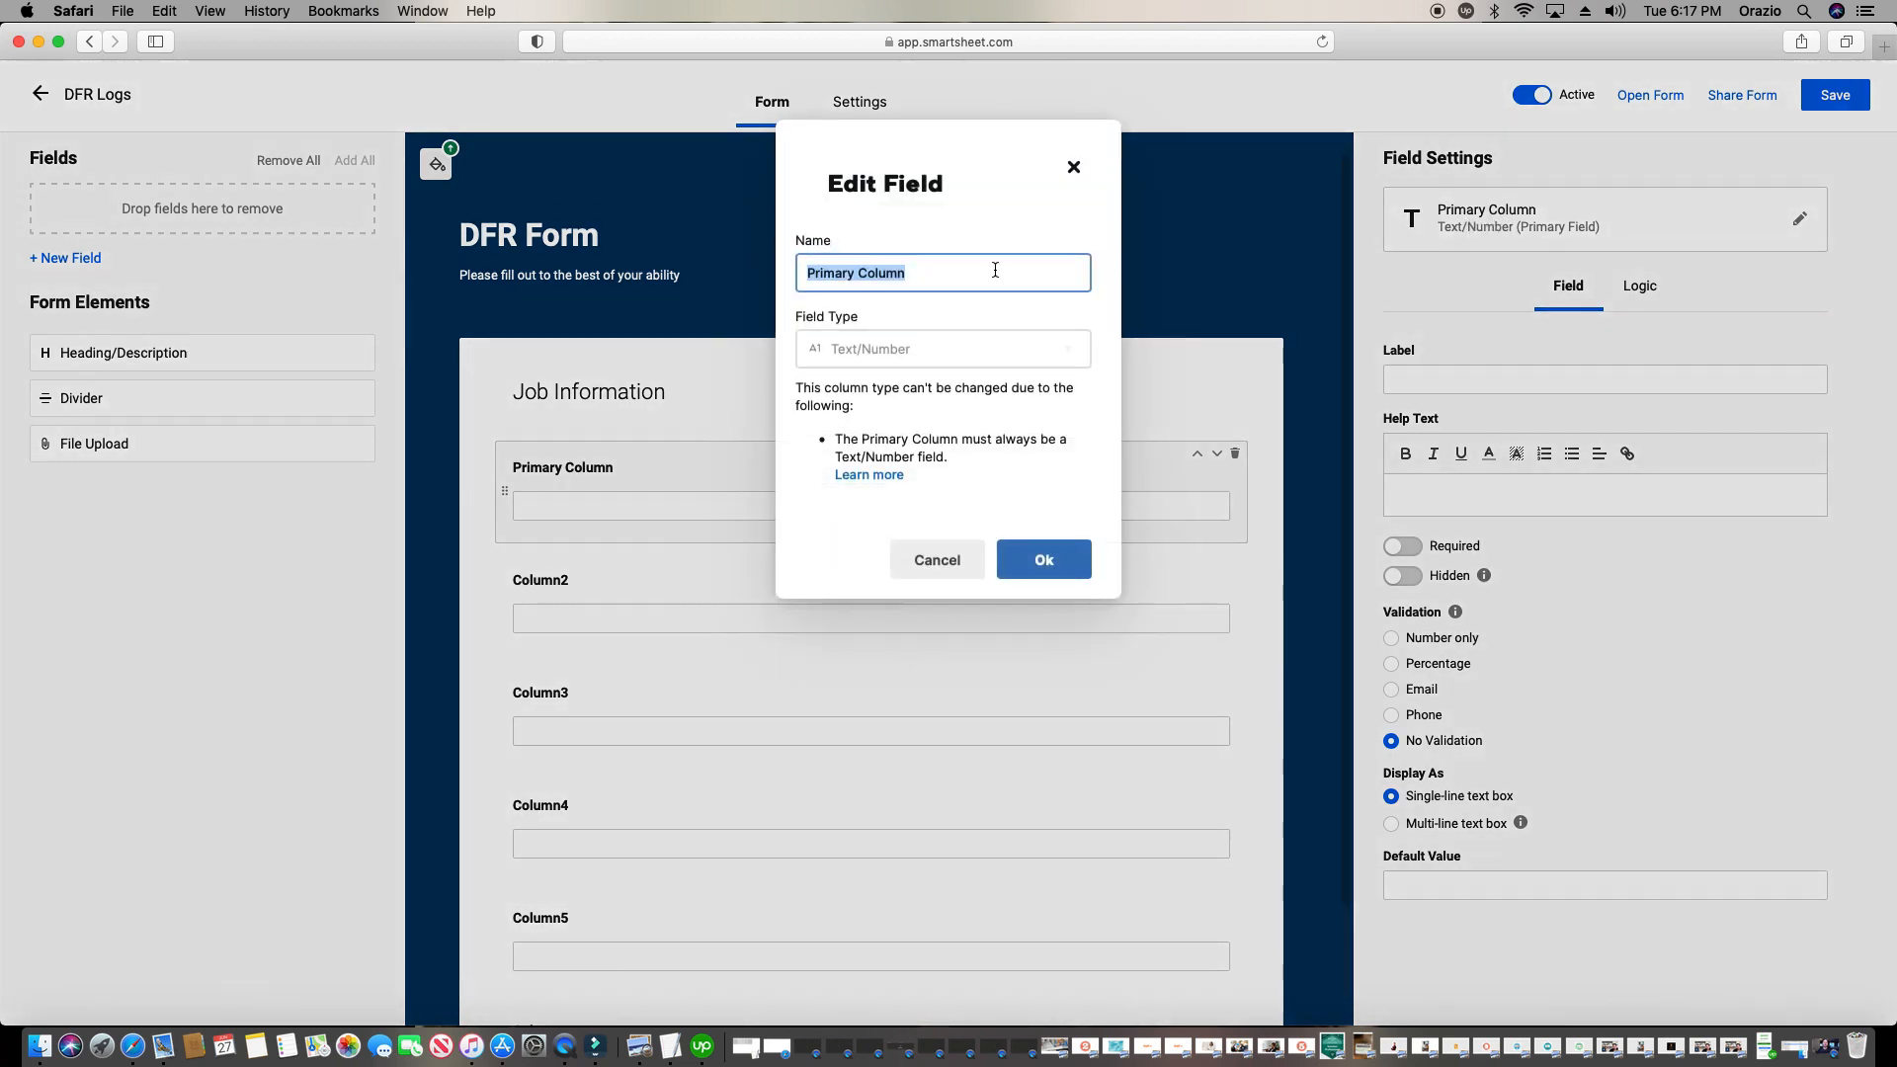
key("BackSpace")
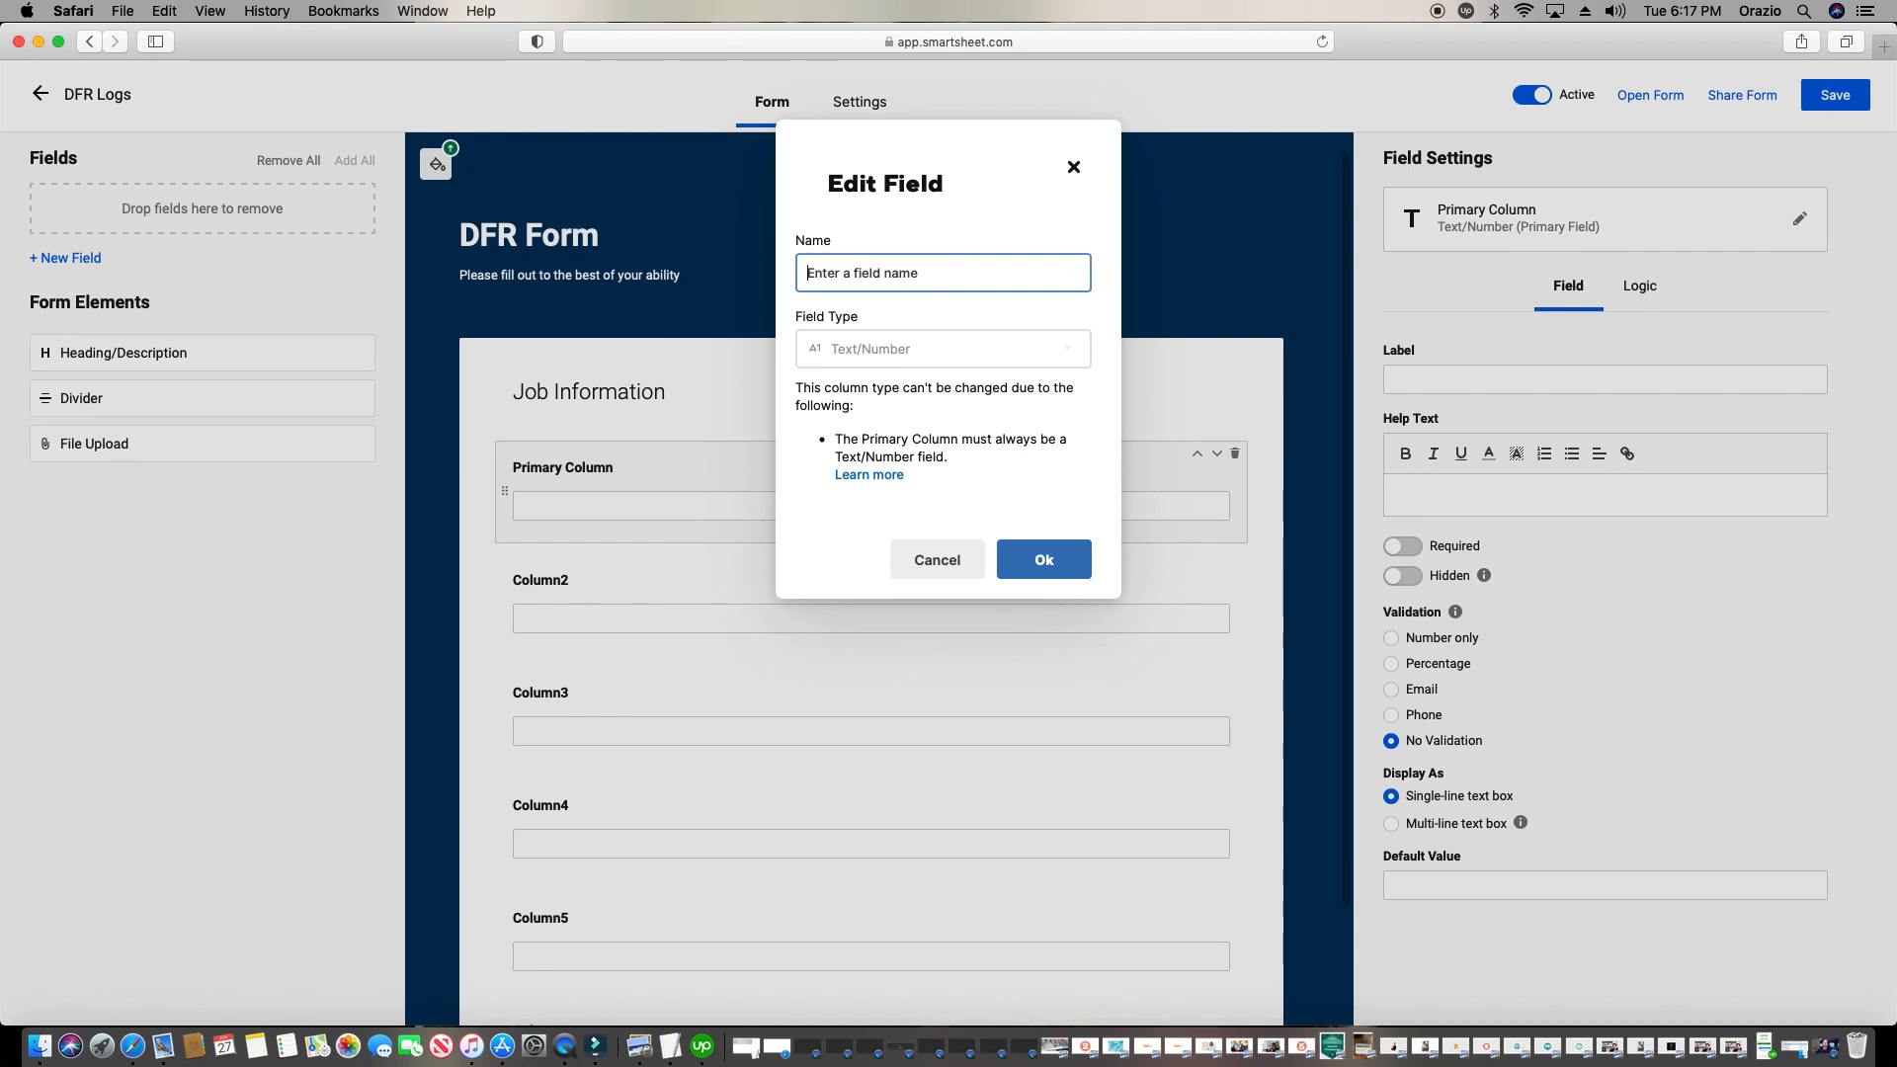
type("Job #")
left_click(1013, 559)
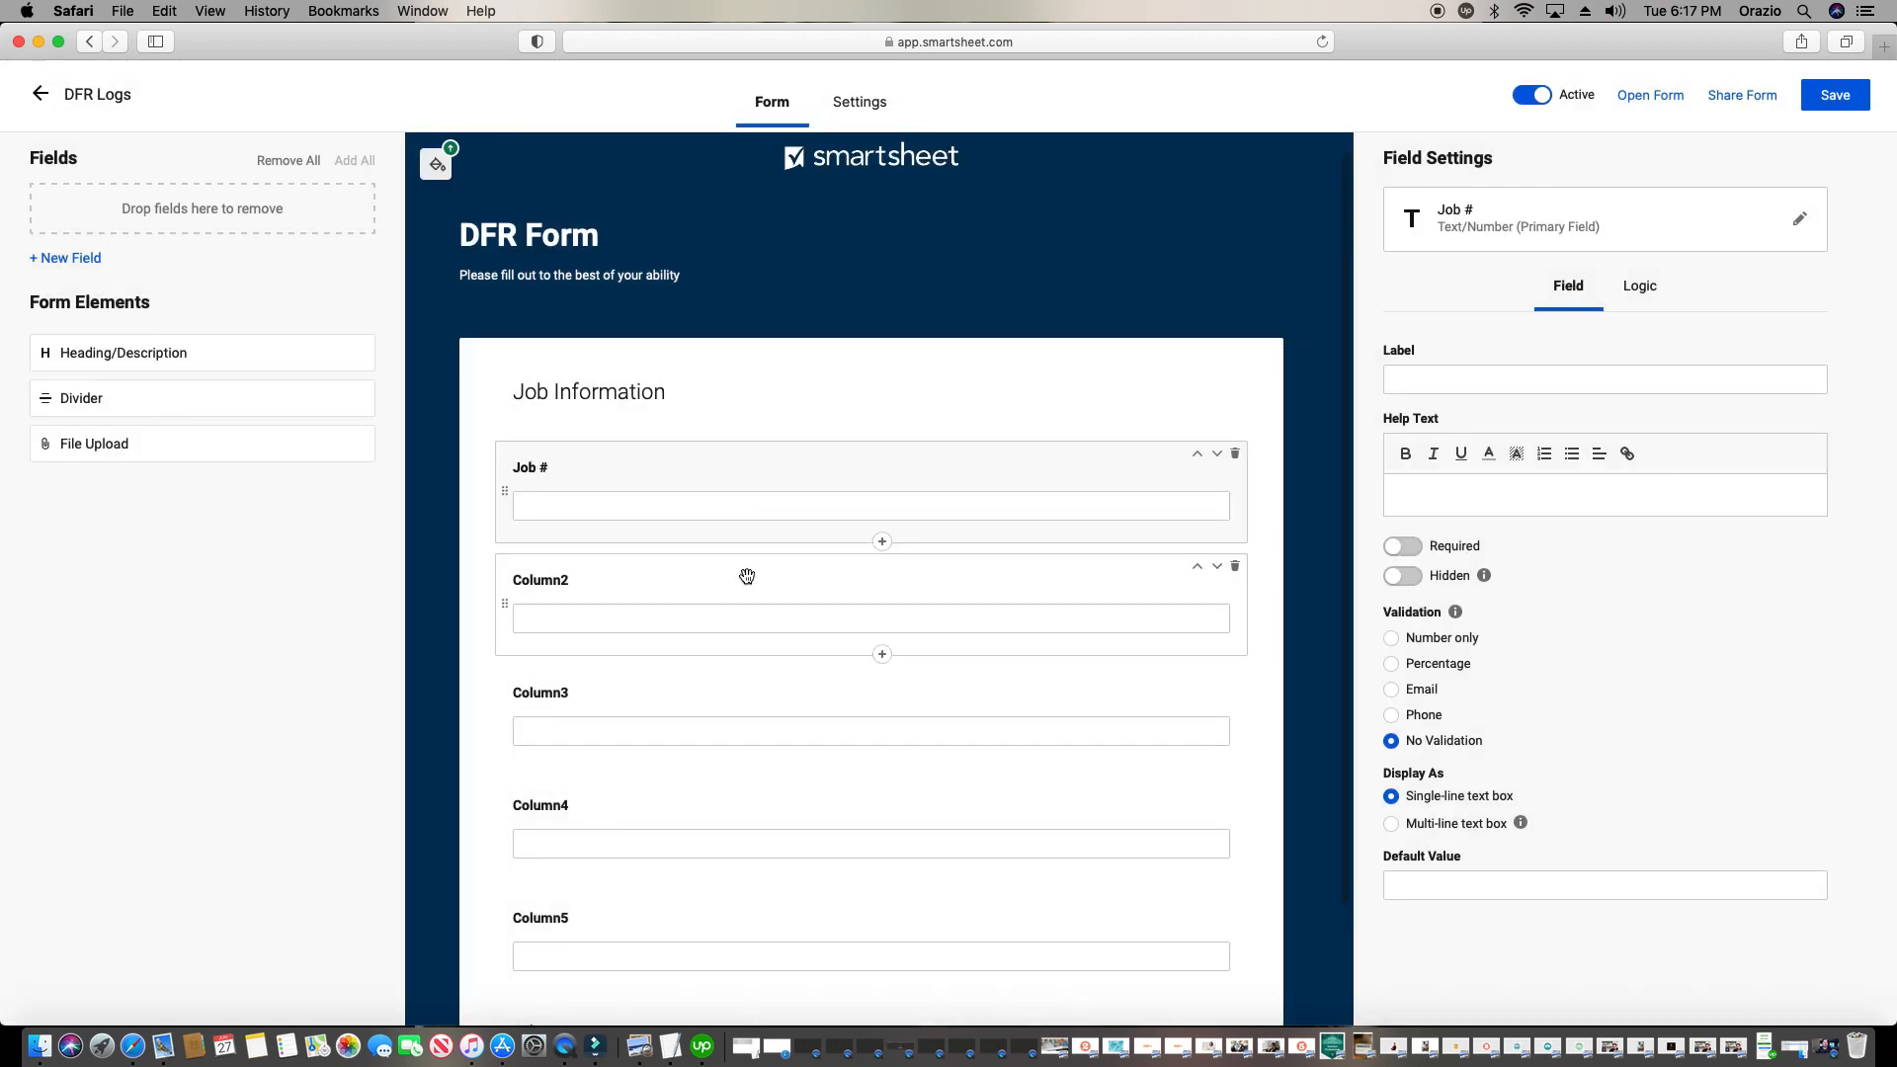
Rename the Column2 form field to "Name of Employee", keeping the Text/Number field type
left_click_drag(748, 588, 1361, 336)
left_click_drag(1000, 638, 982, 597)
left_click(984, 597)
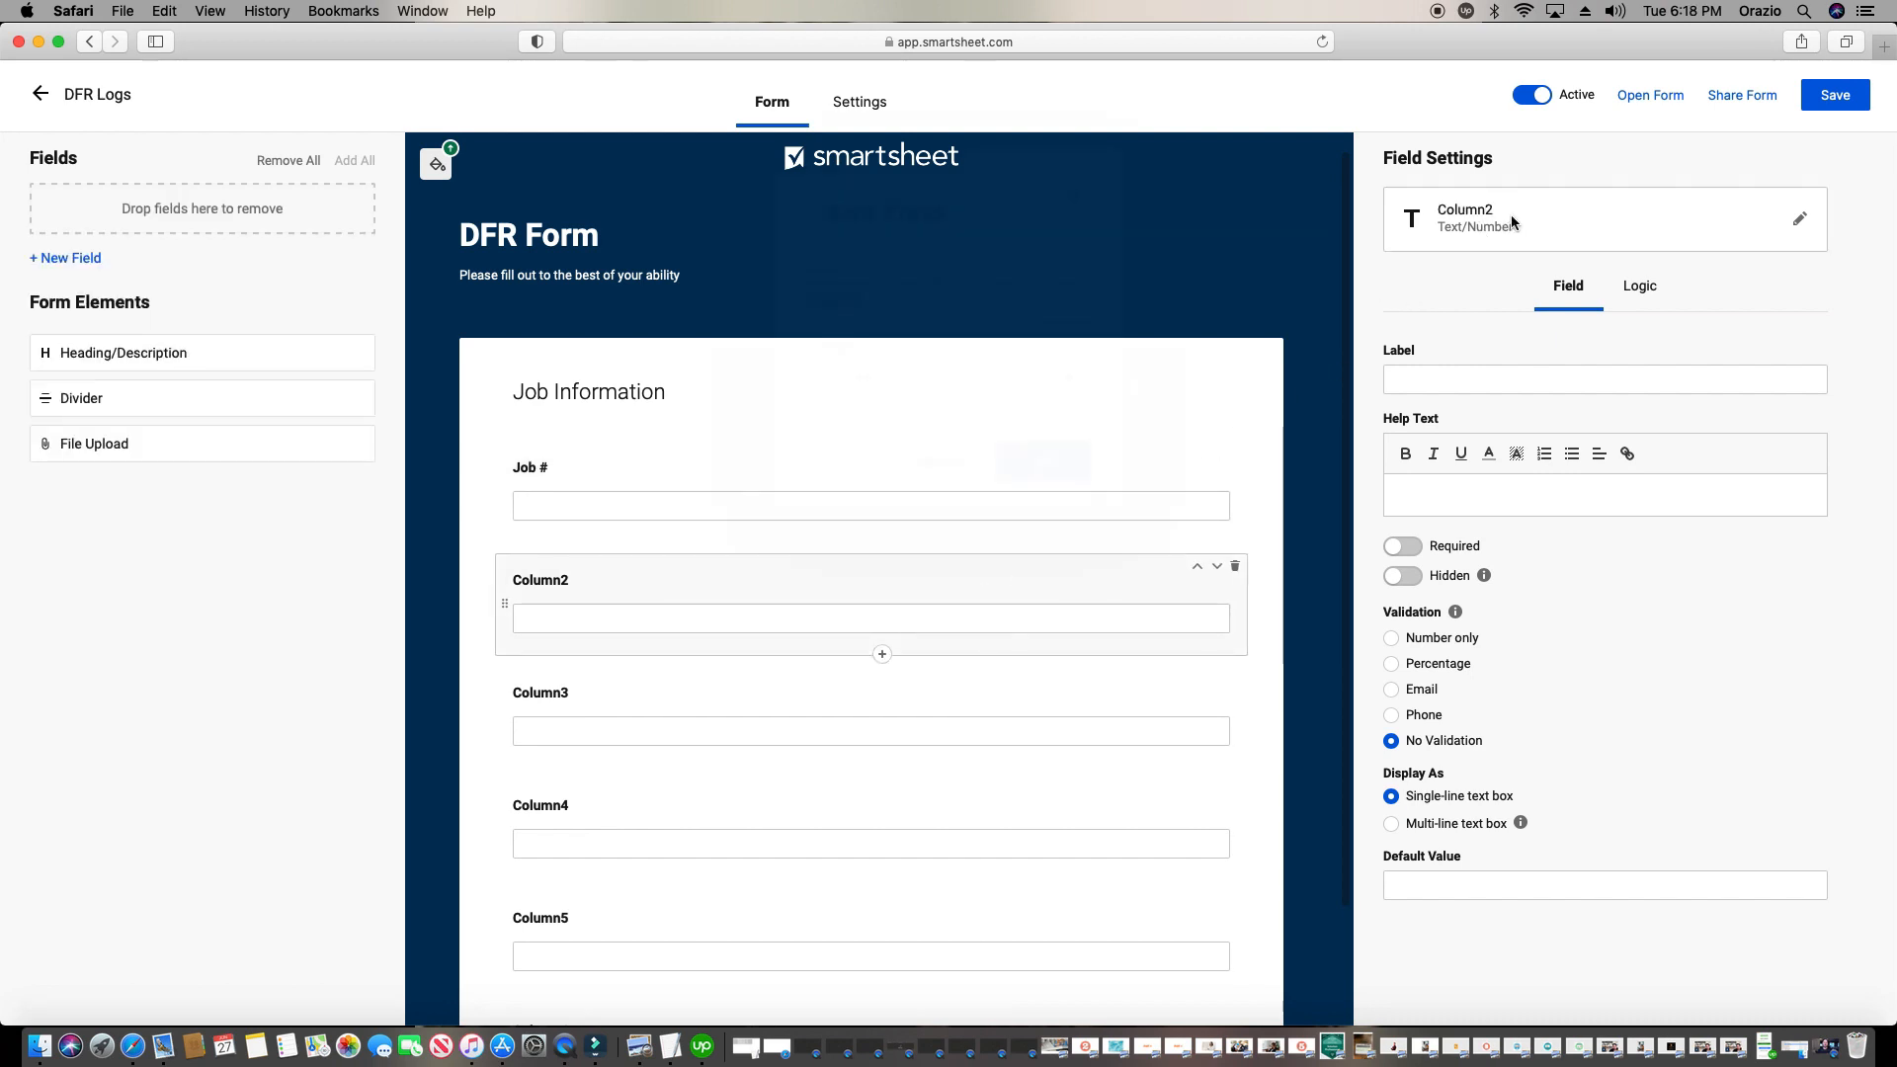
left_click(1510, 220)
type("Name of Emp")
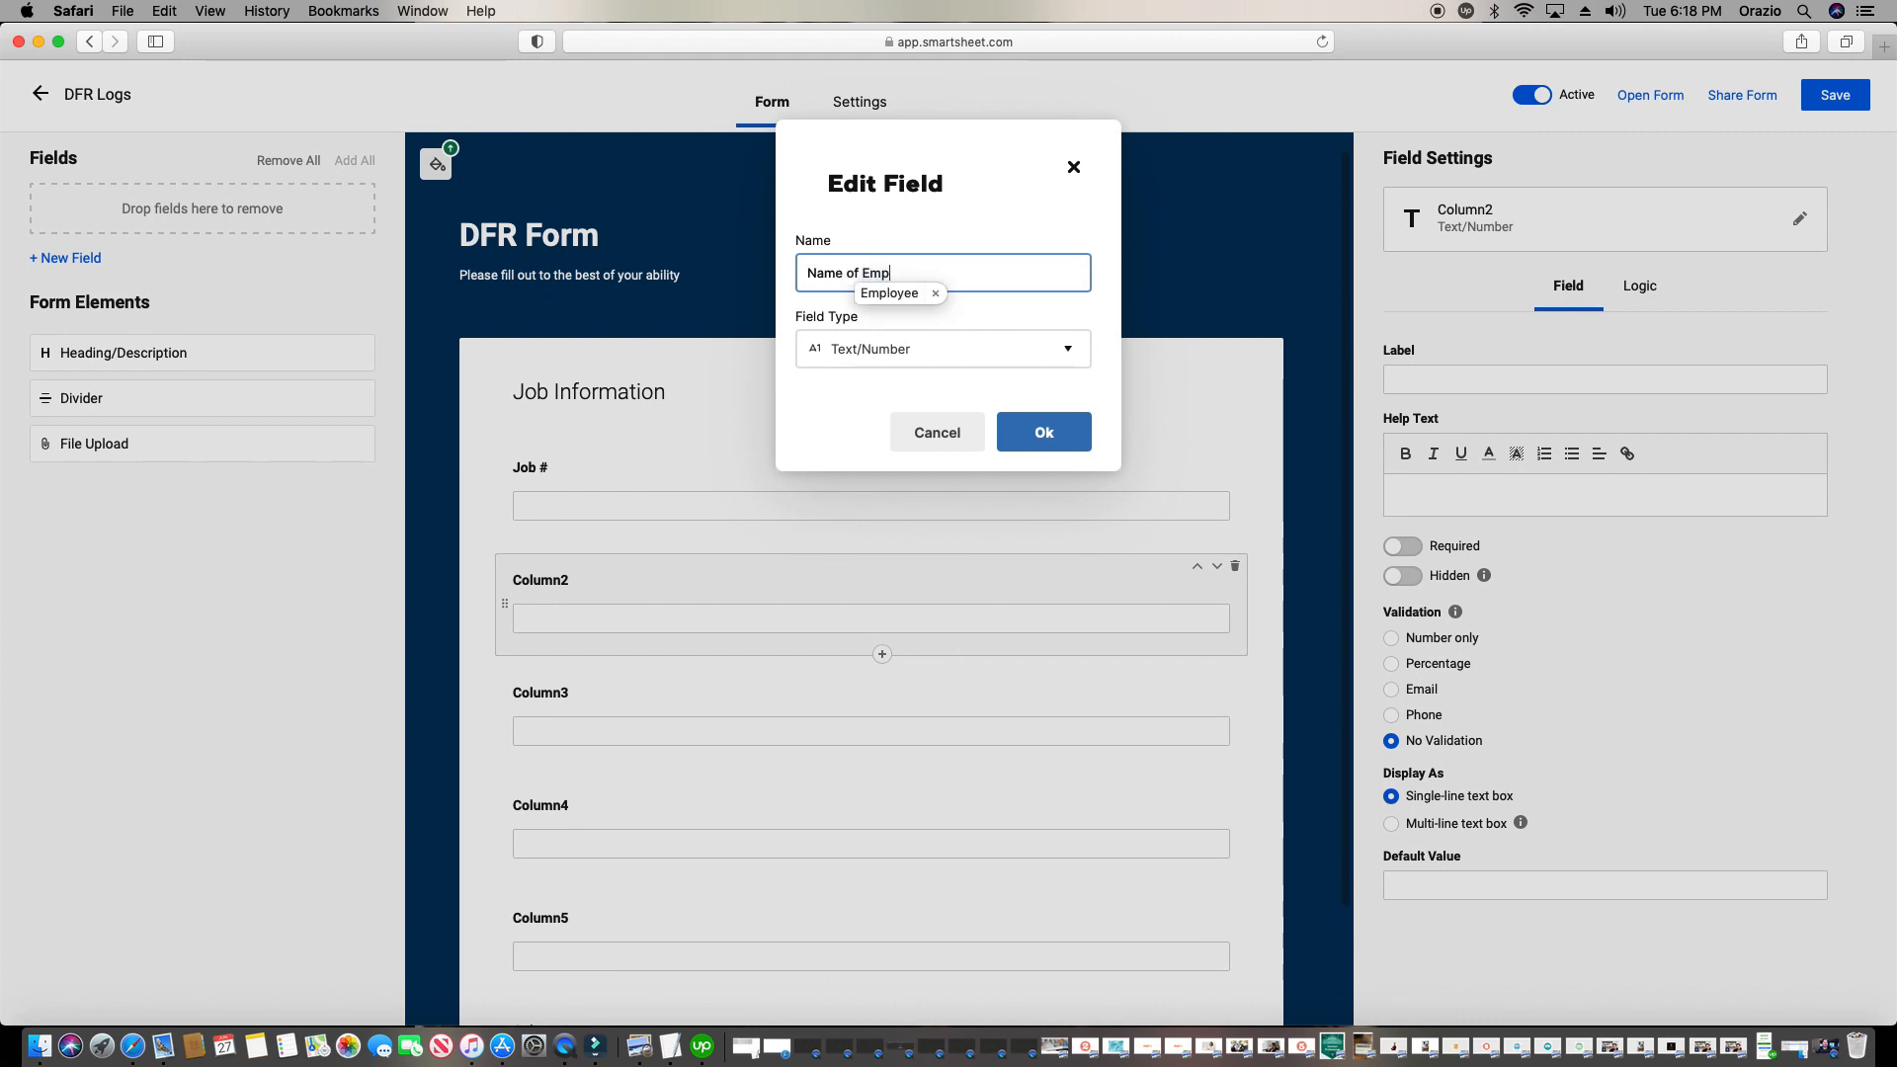
left_click(889, 294)
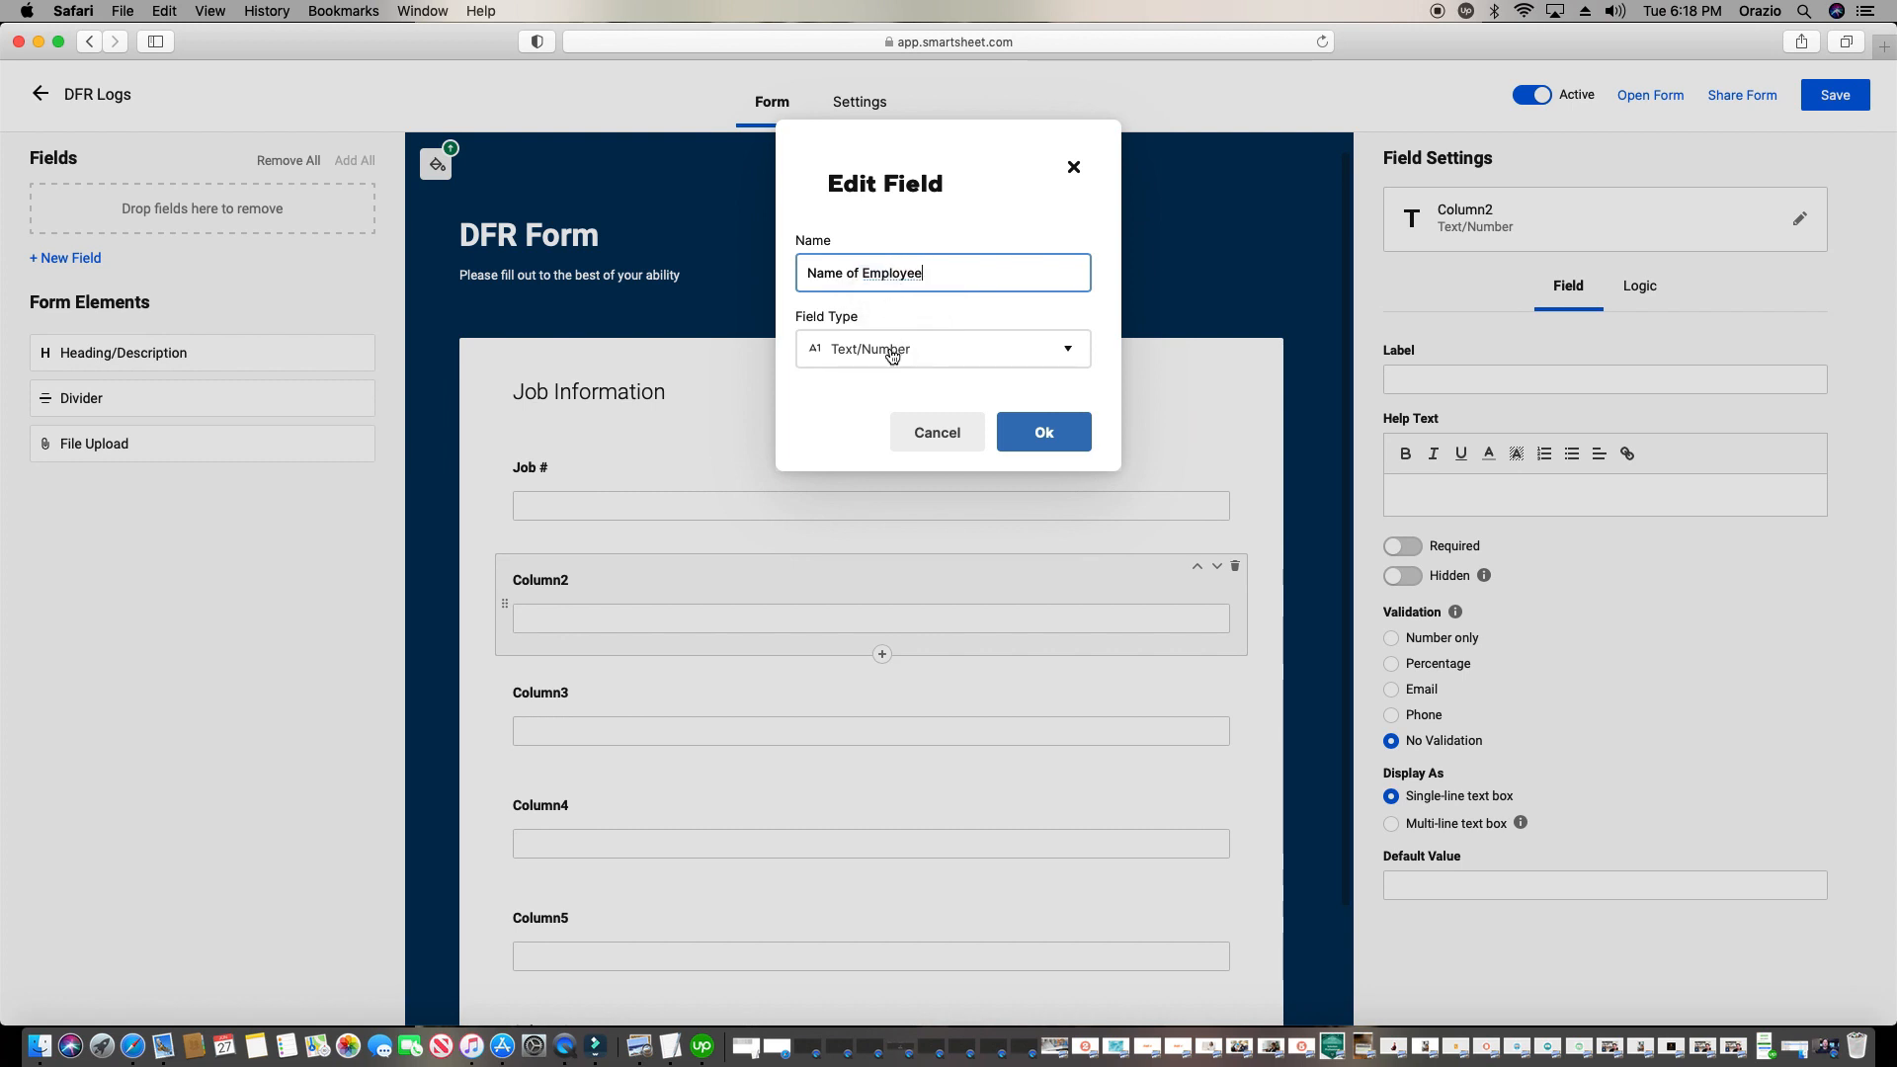
left_click(1031, 433)
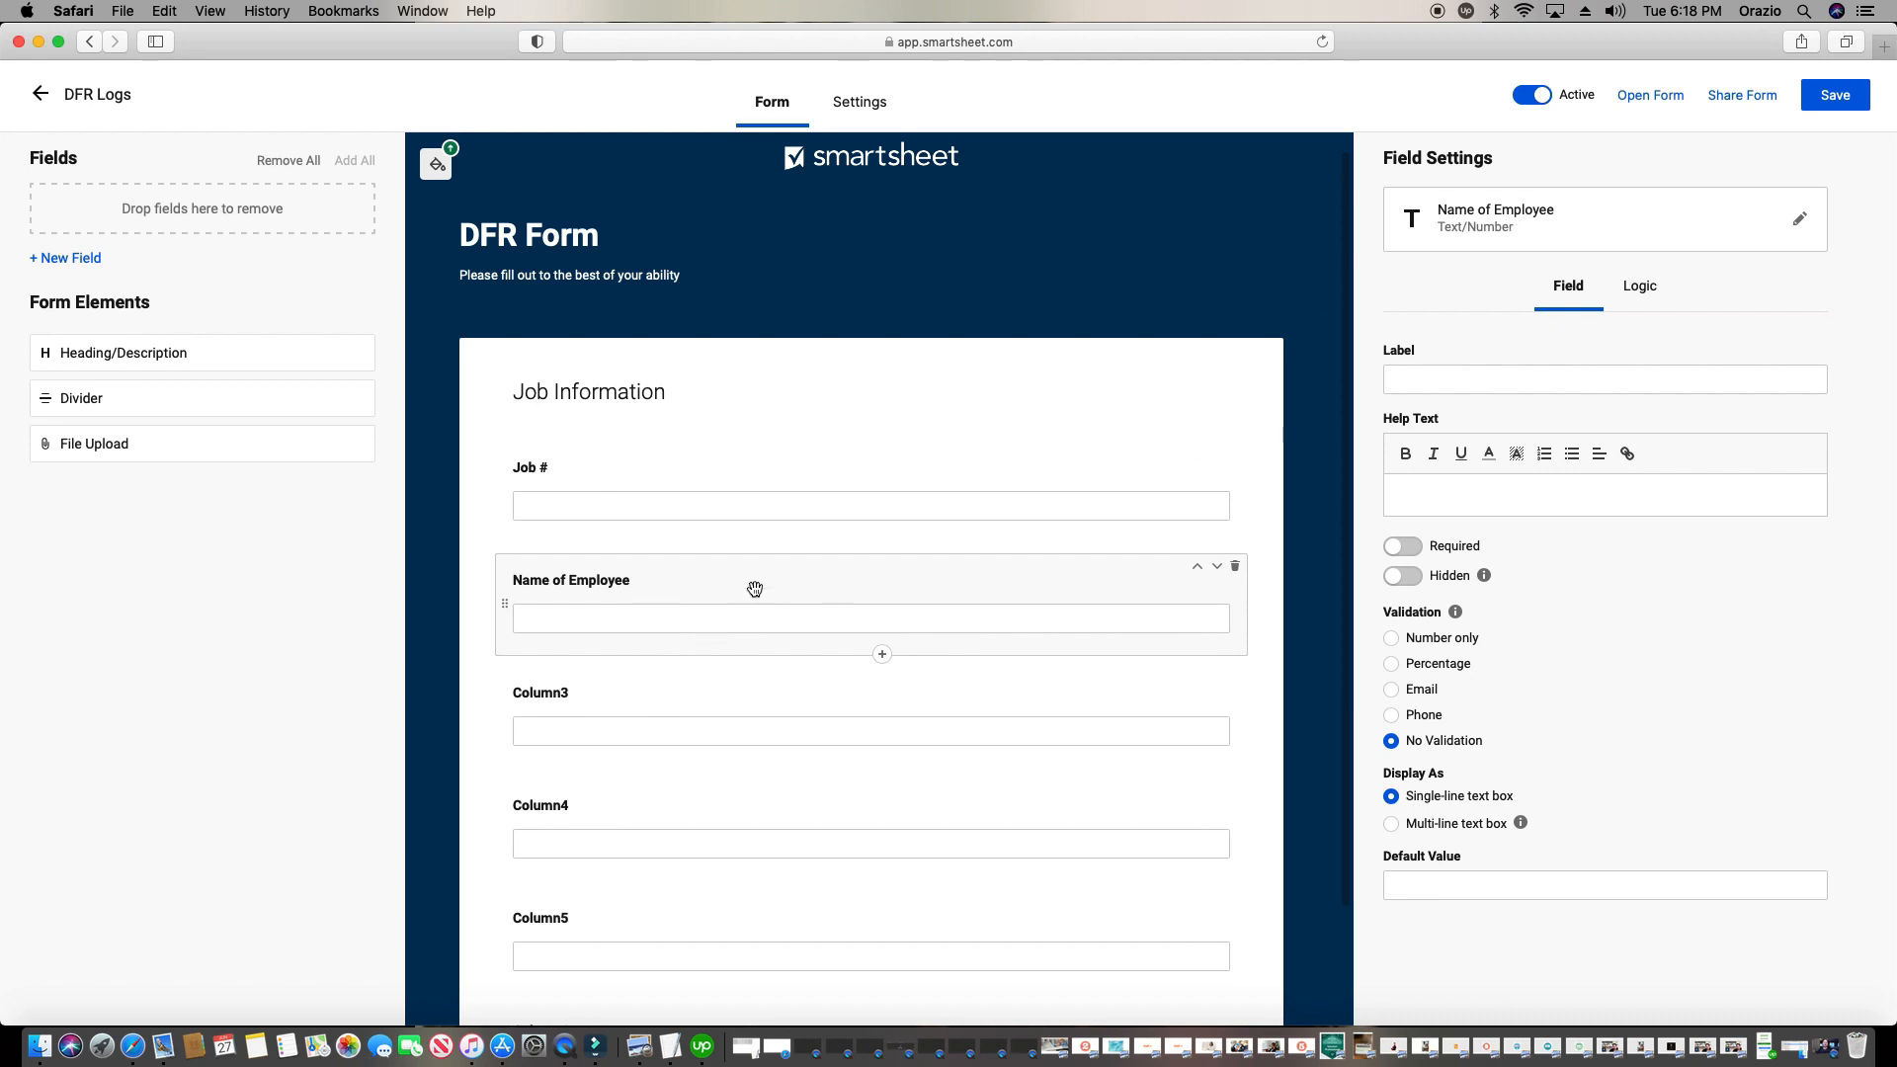
Save the form changes and go back to the DFR Logs sheet
left_click(1823, 99)
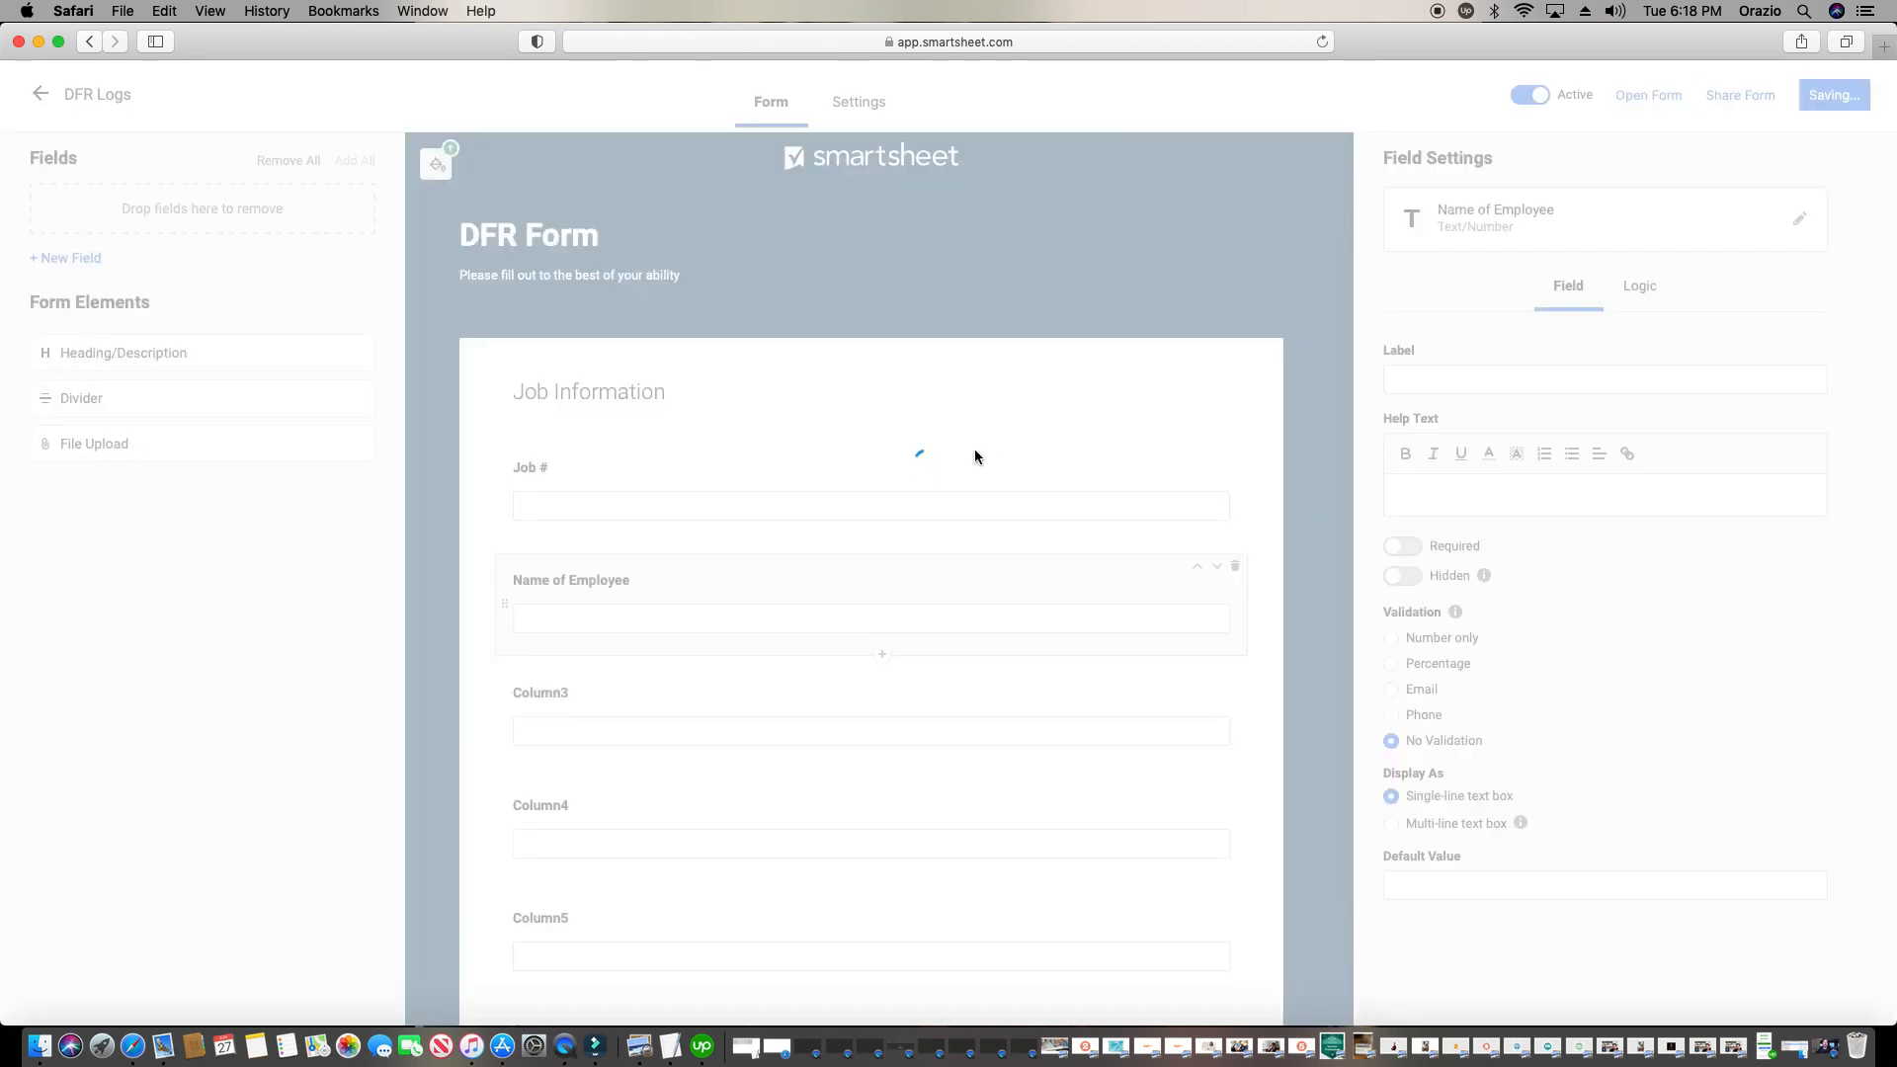
left_click(99, 96)
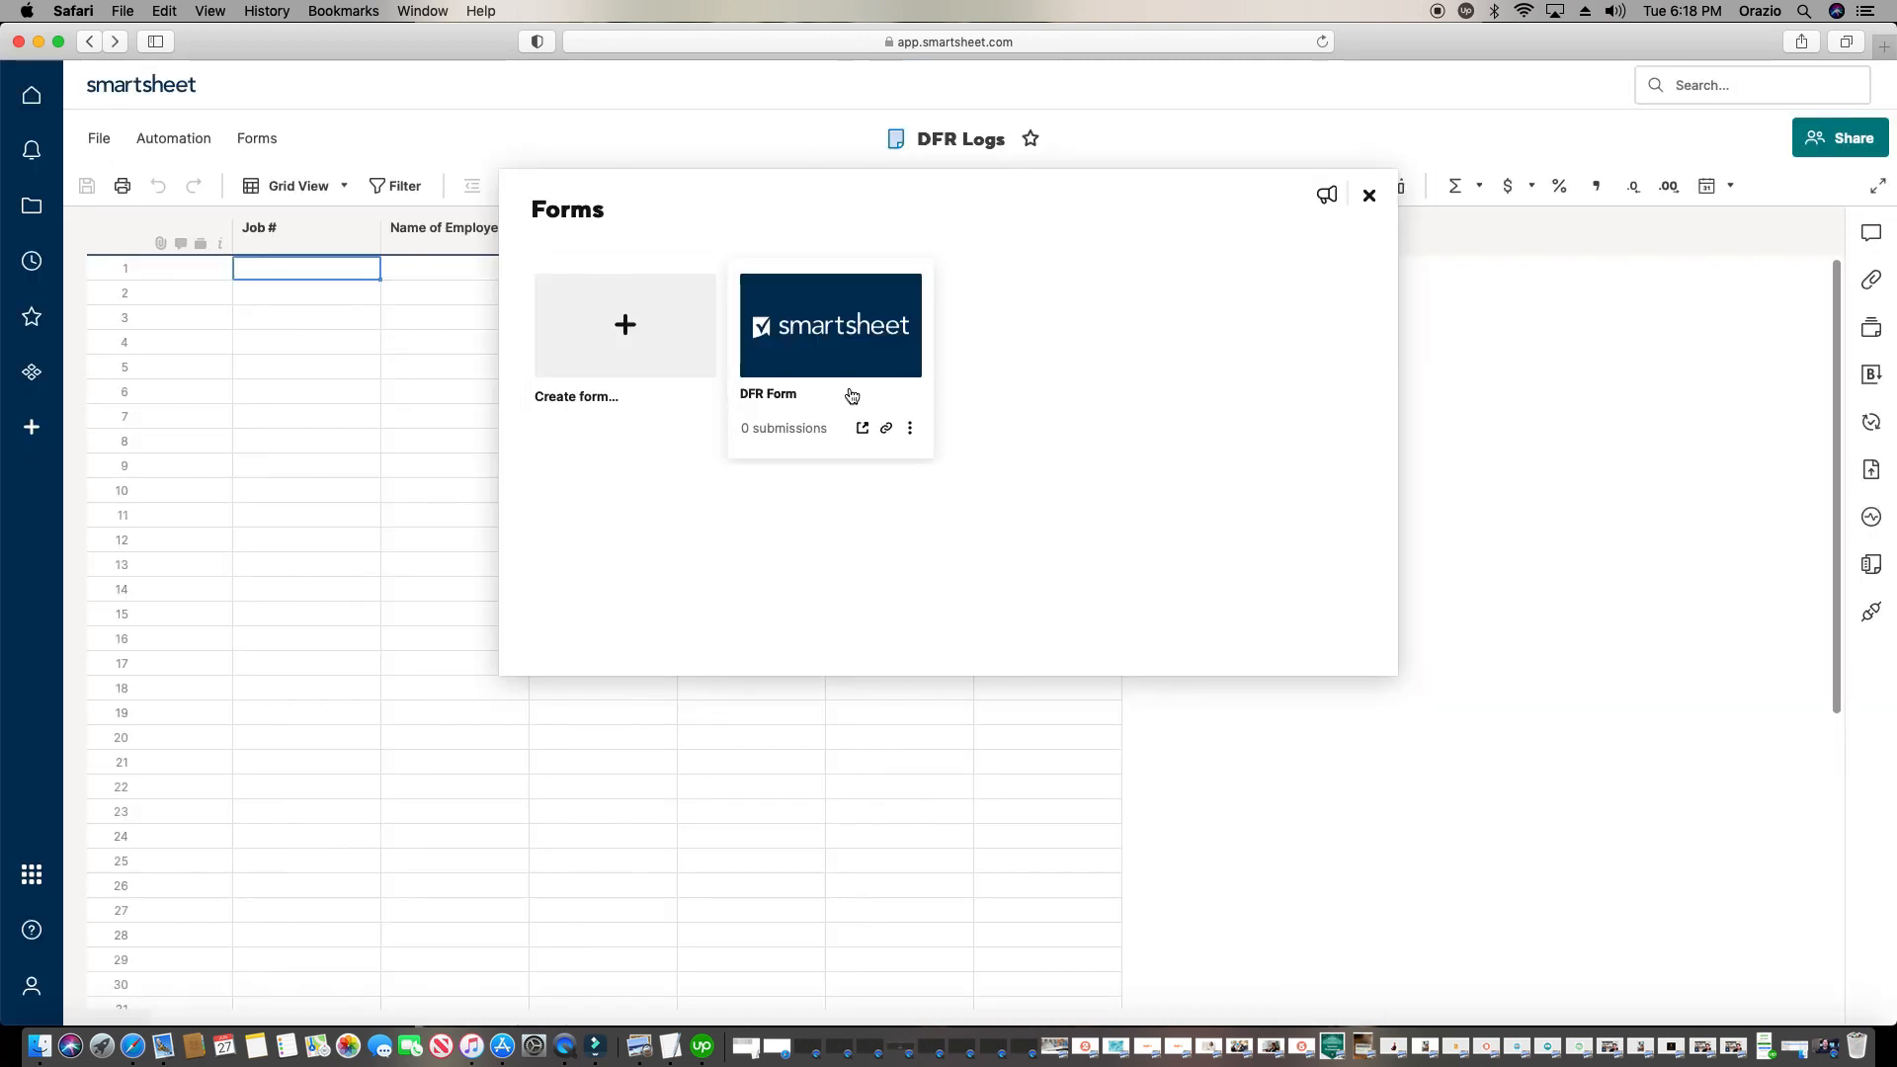
Reopen the DFR Form for editing from the DFR Logs sheet's list of forms
left_click(1370, 198)
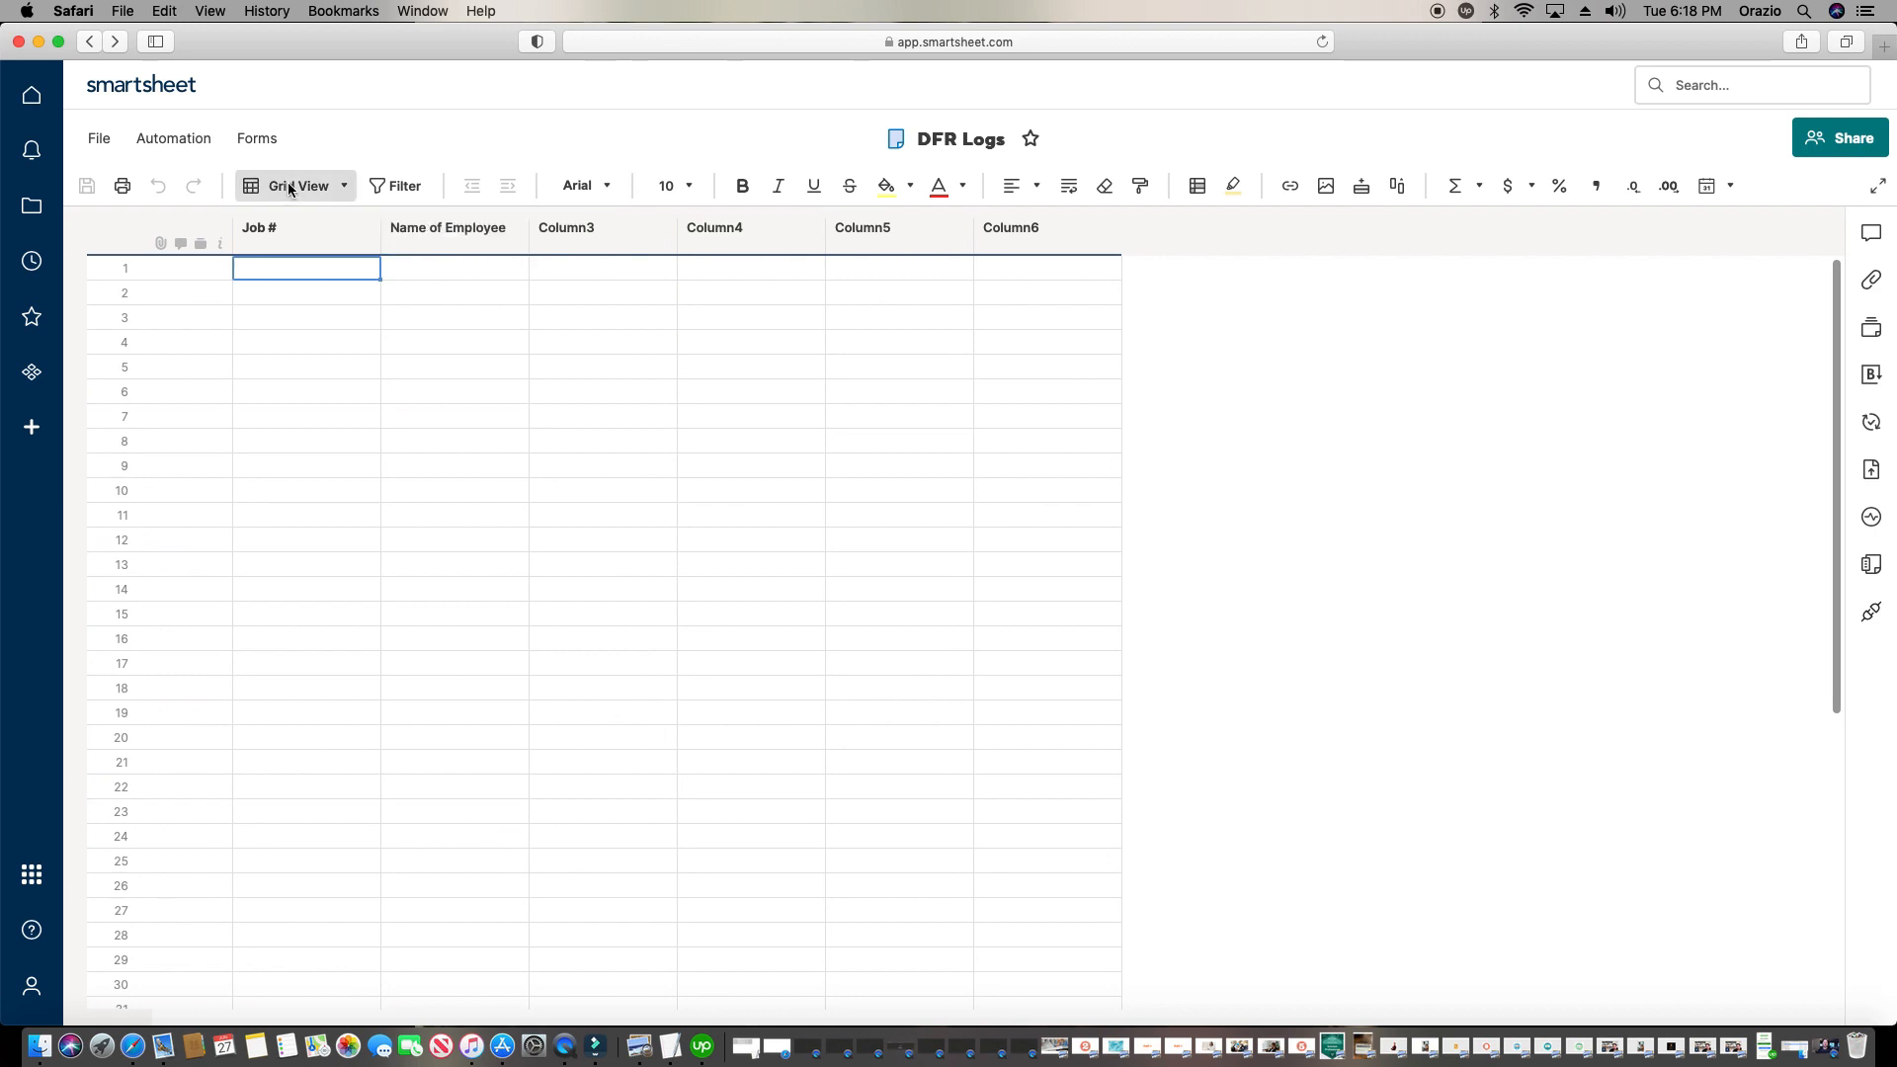
left_click(258, 143)
left_click(273, 214)
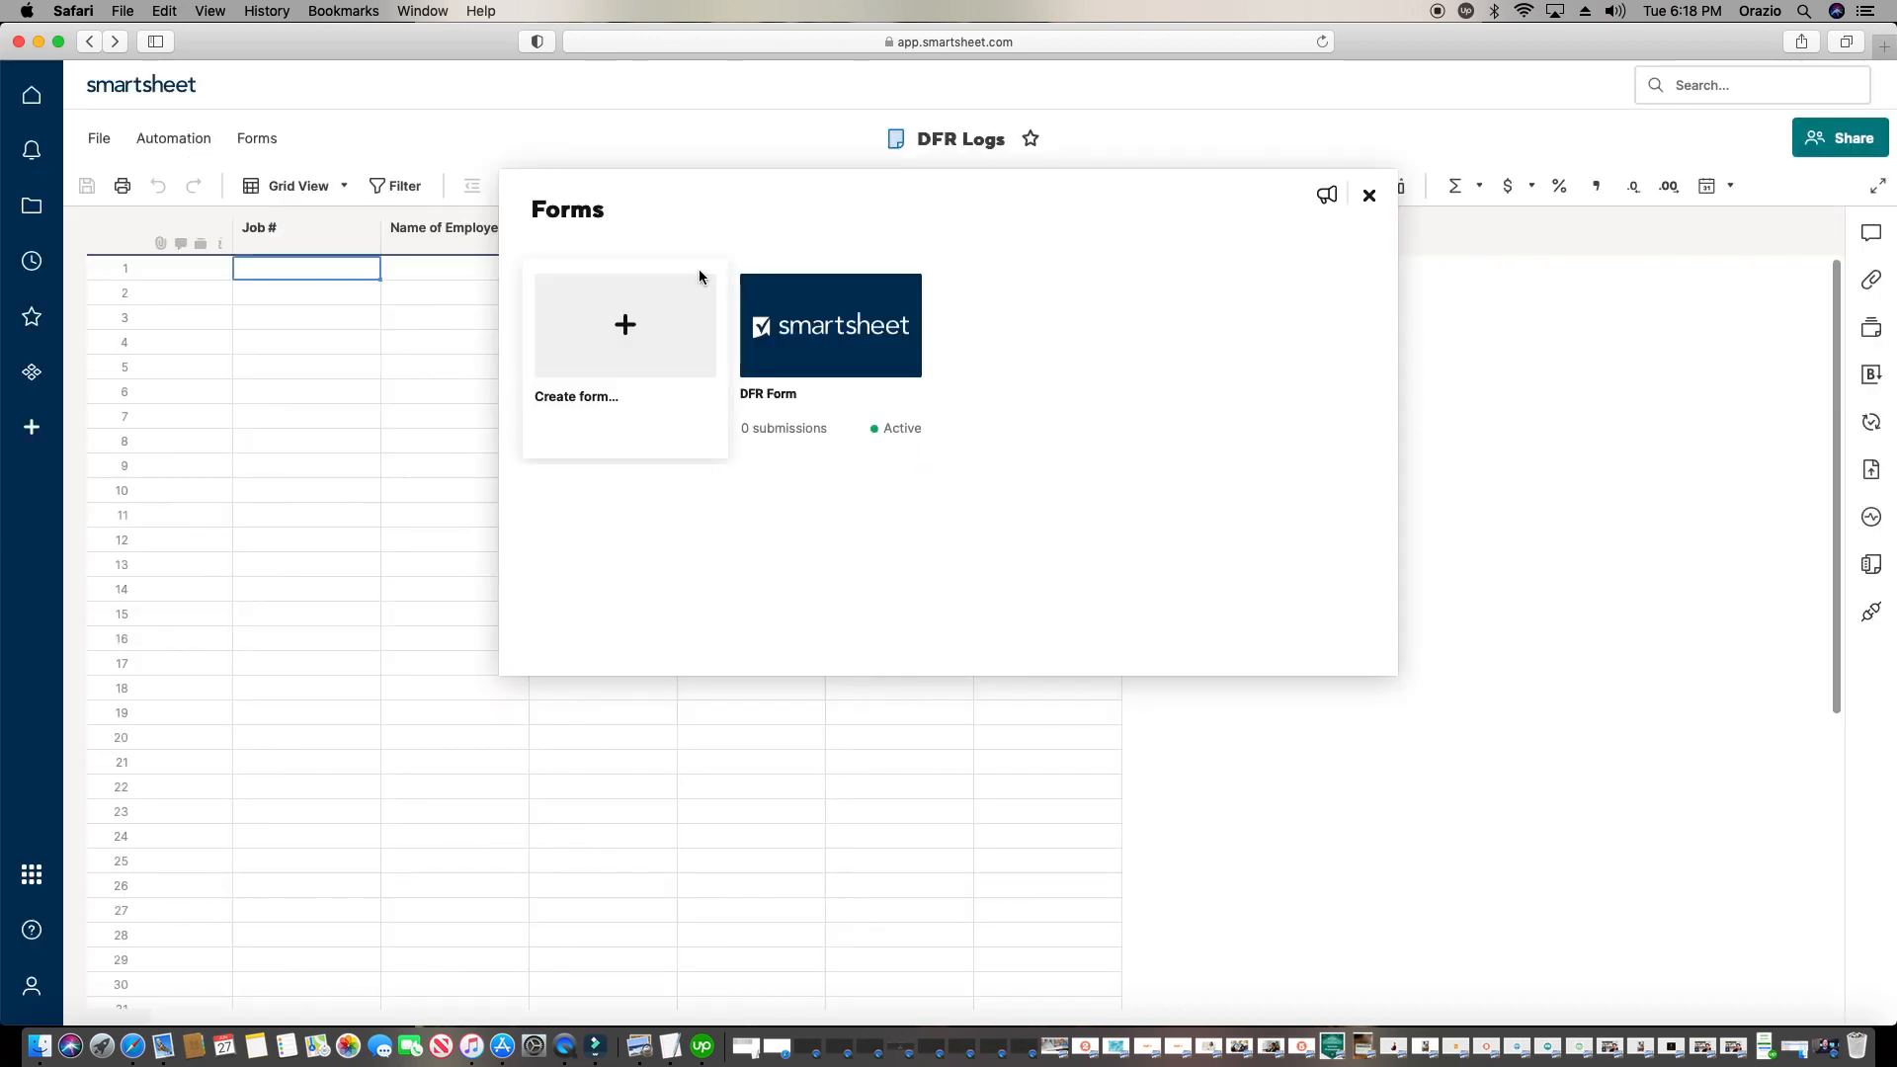
left_click(753, 303)
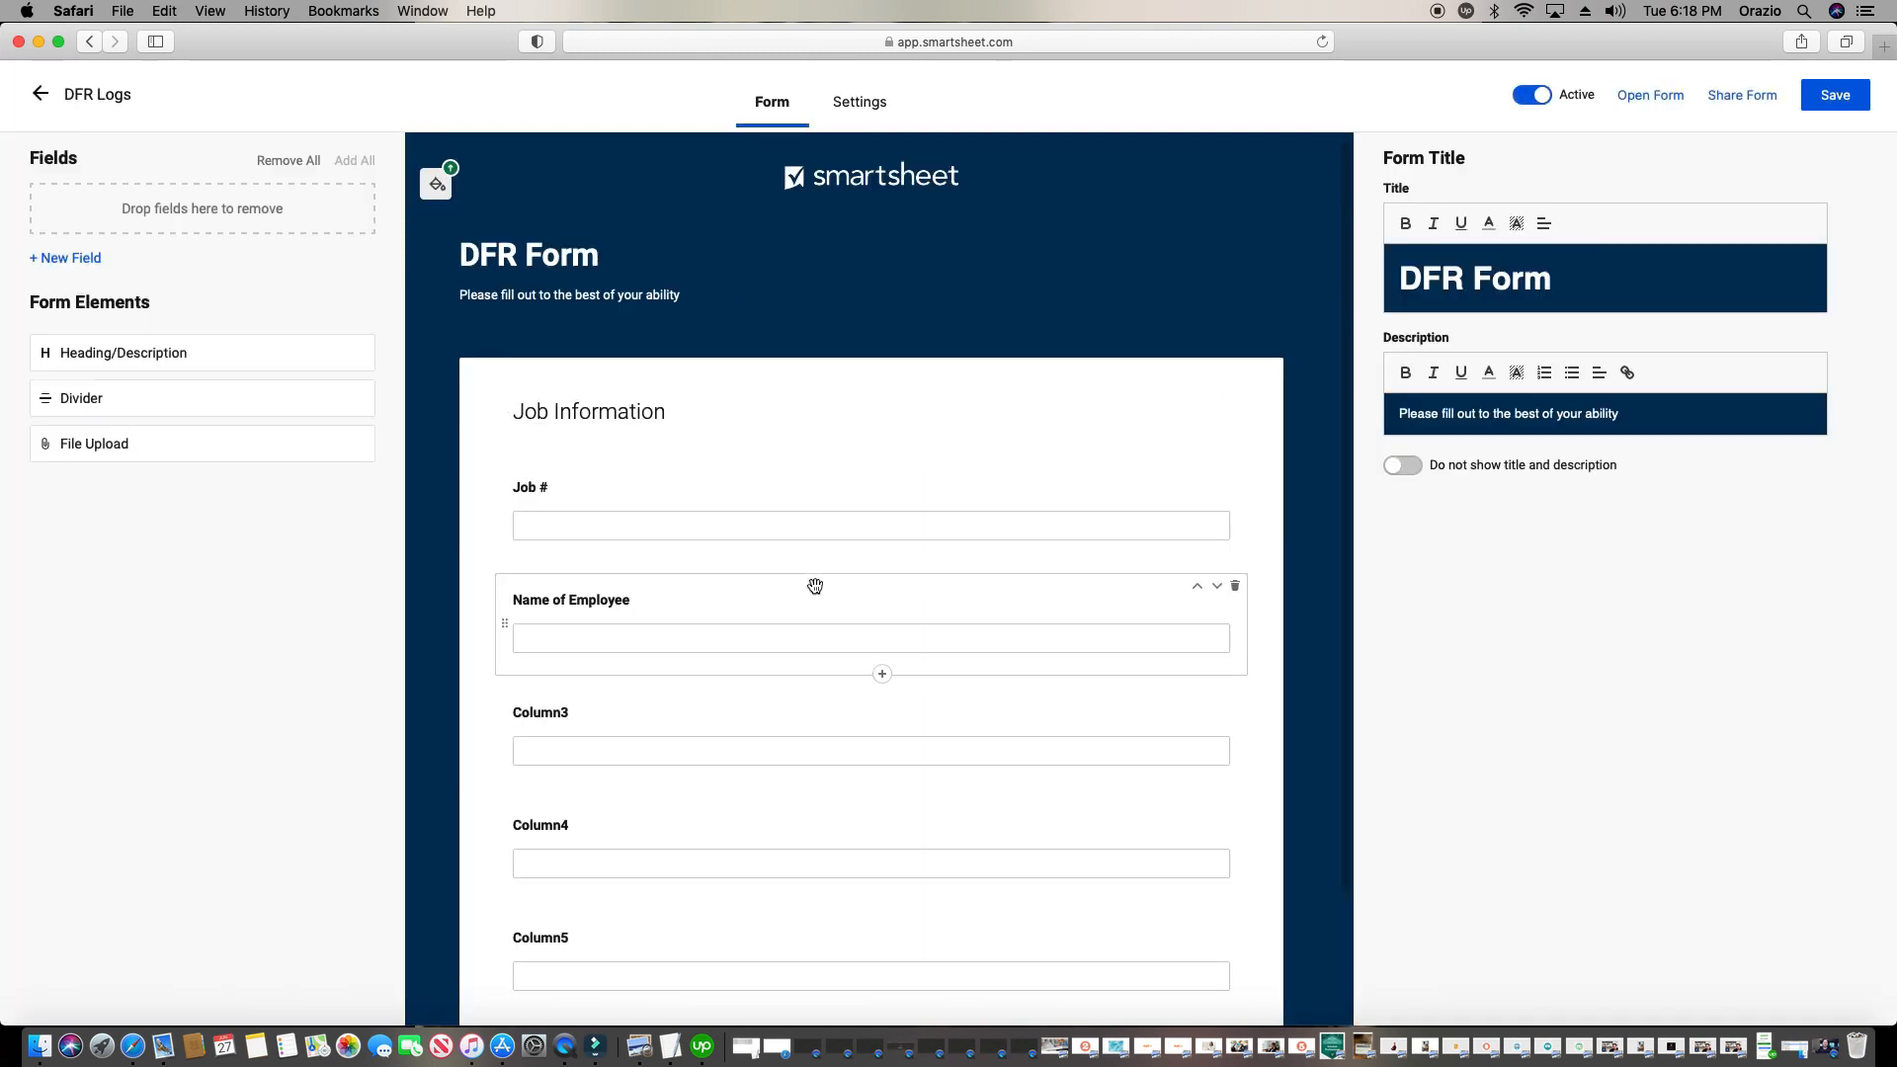
Set the form label of the Name of Employee field to "Your Name"
left_click(805, 600)
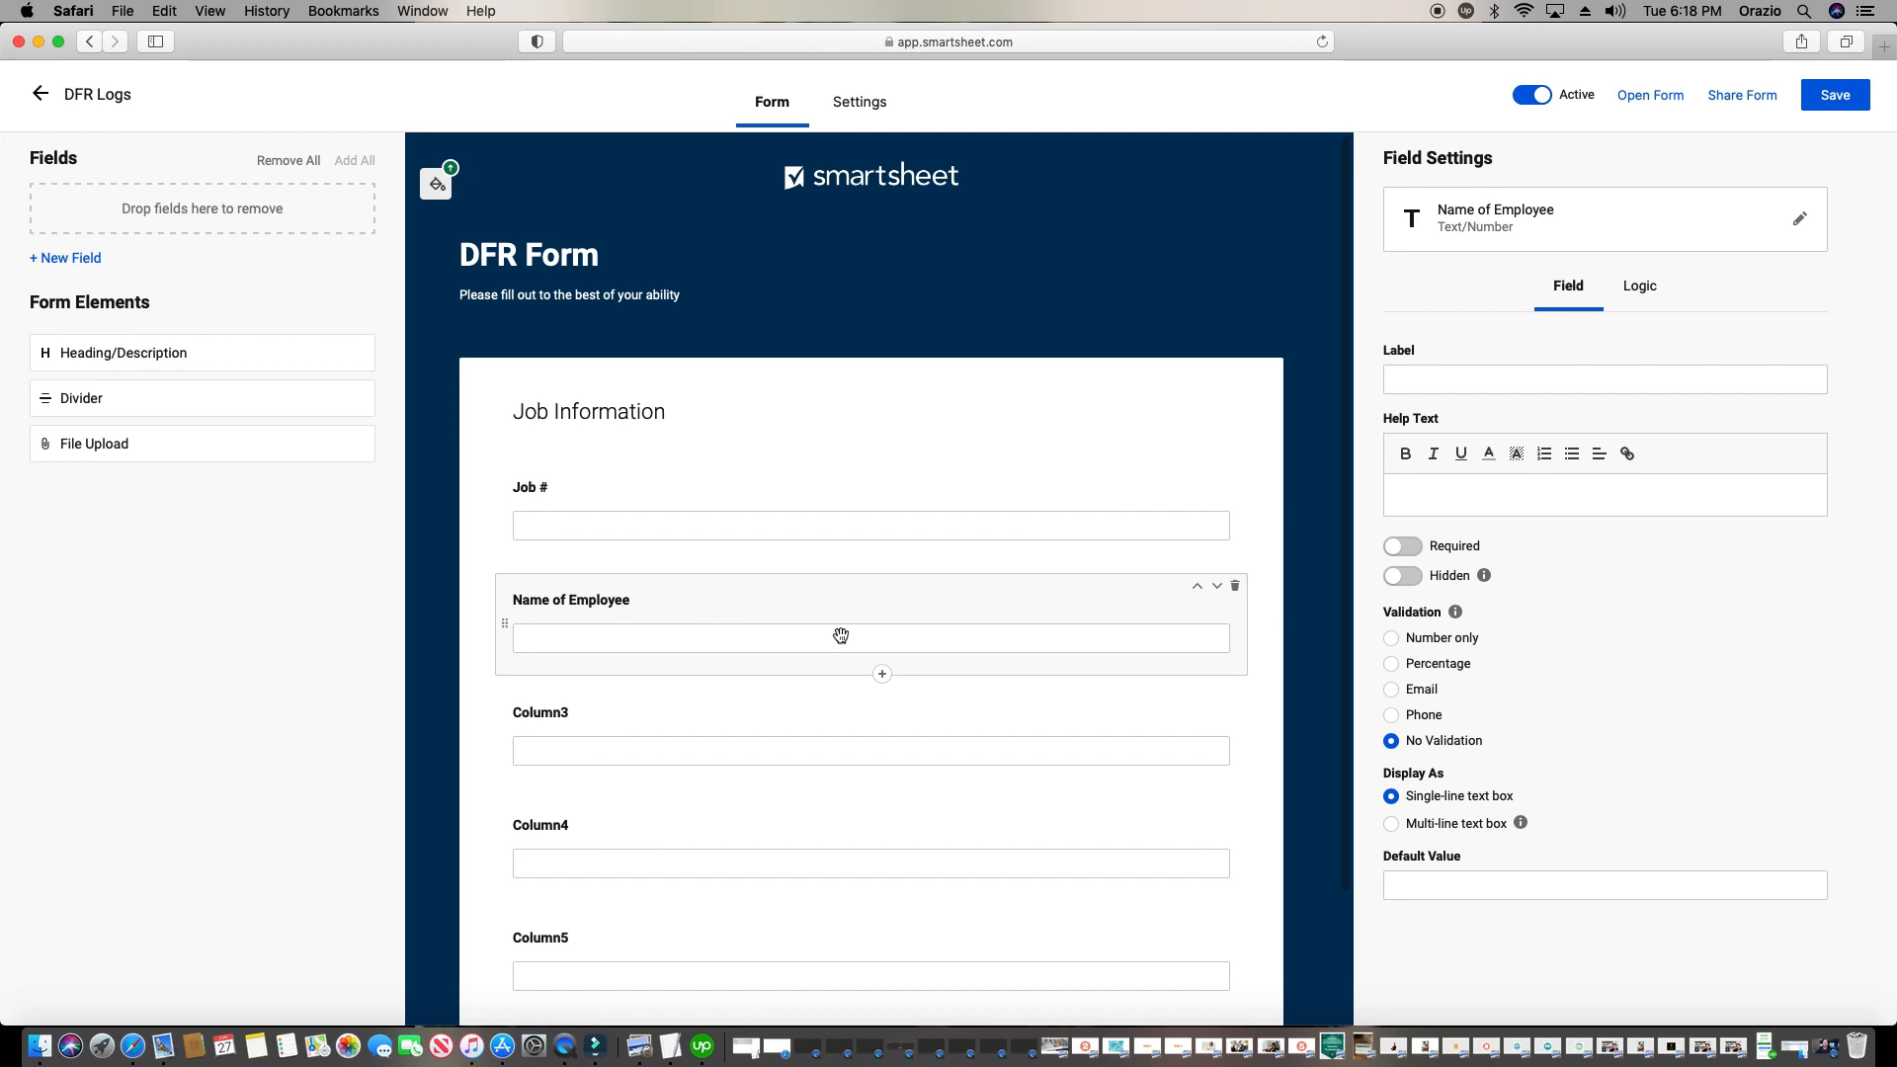
scroll(808, 637, "down", 1)
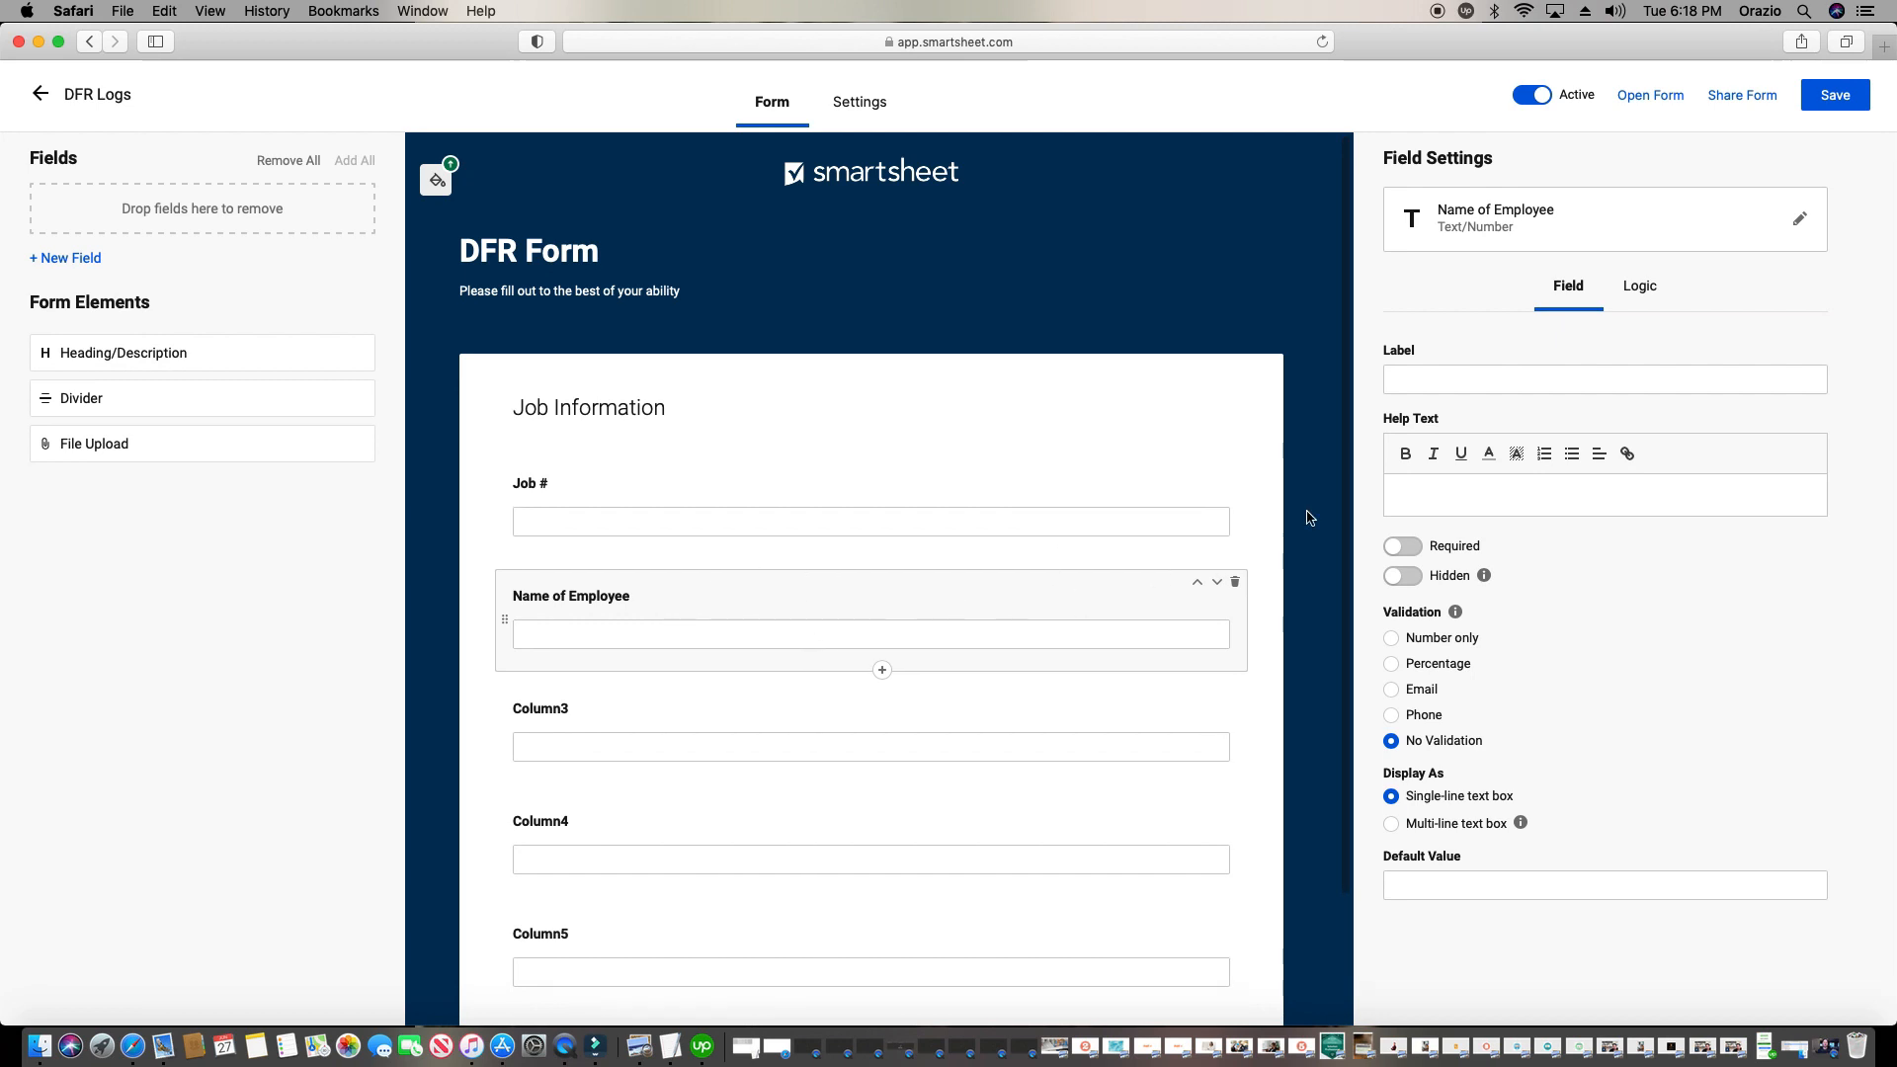
left_click(1459, 380)
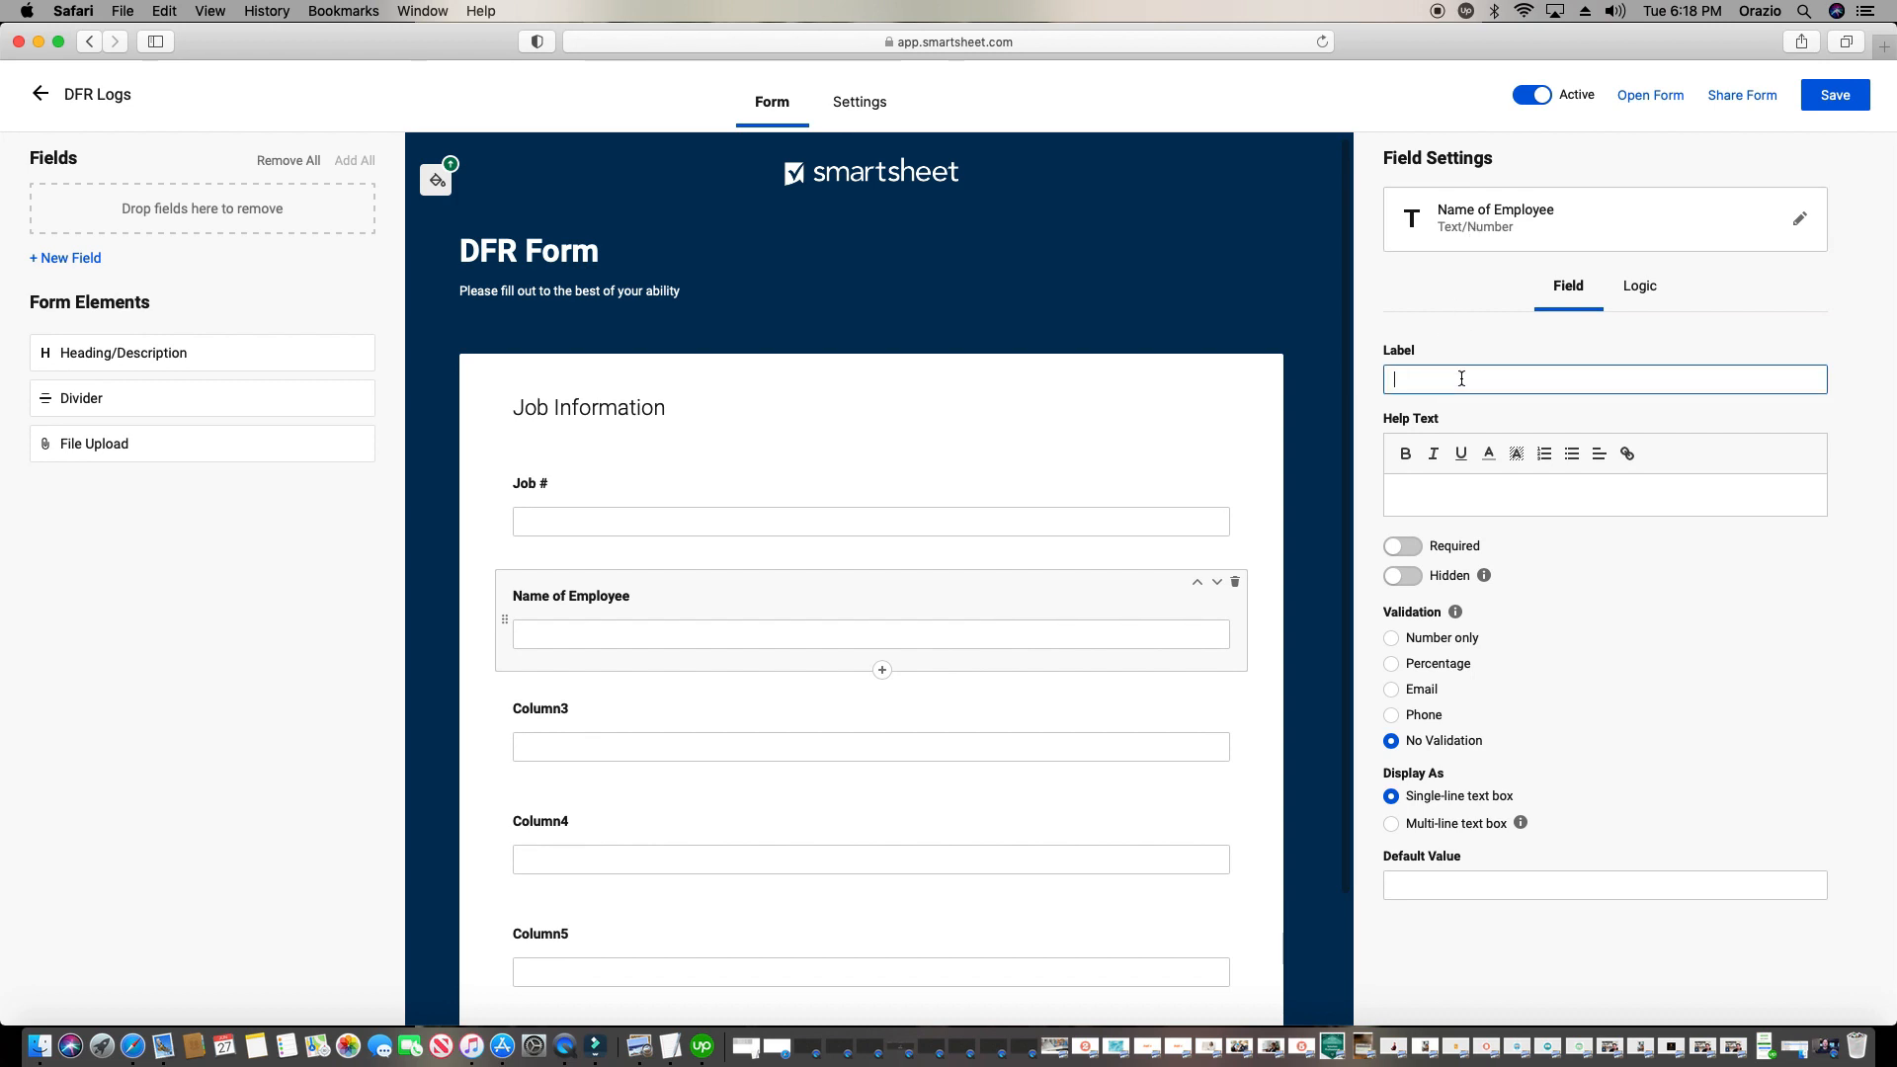
type("Your Name")
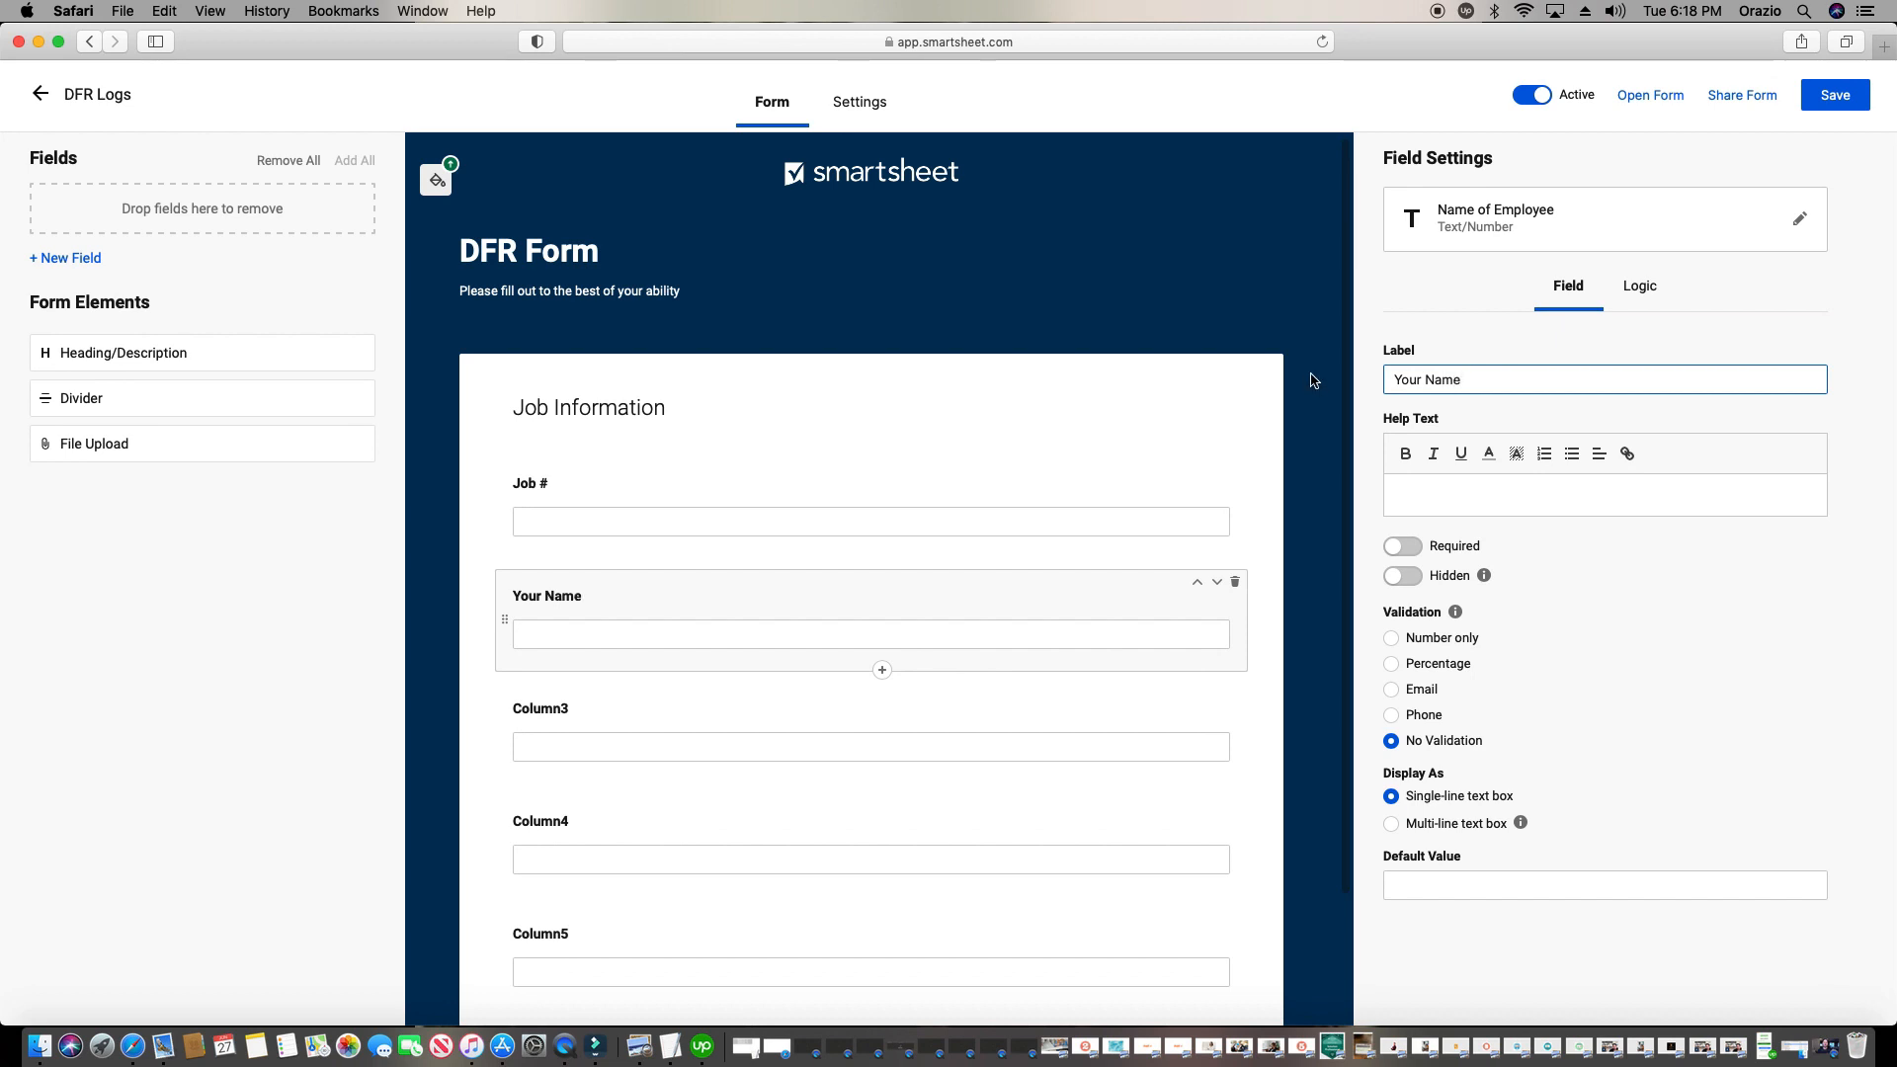
Set the form label of the Column3 field to "Scope of Work"
scroll(934, 601, "down", 2)
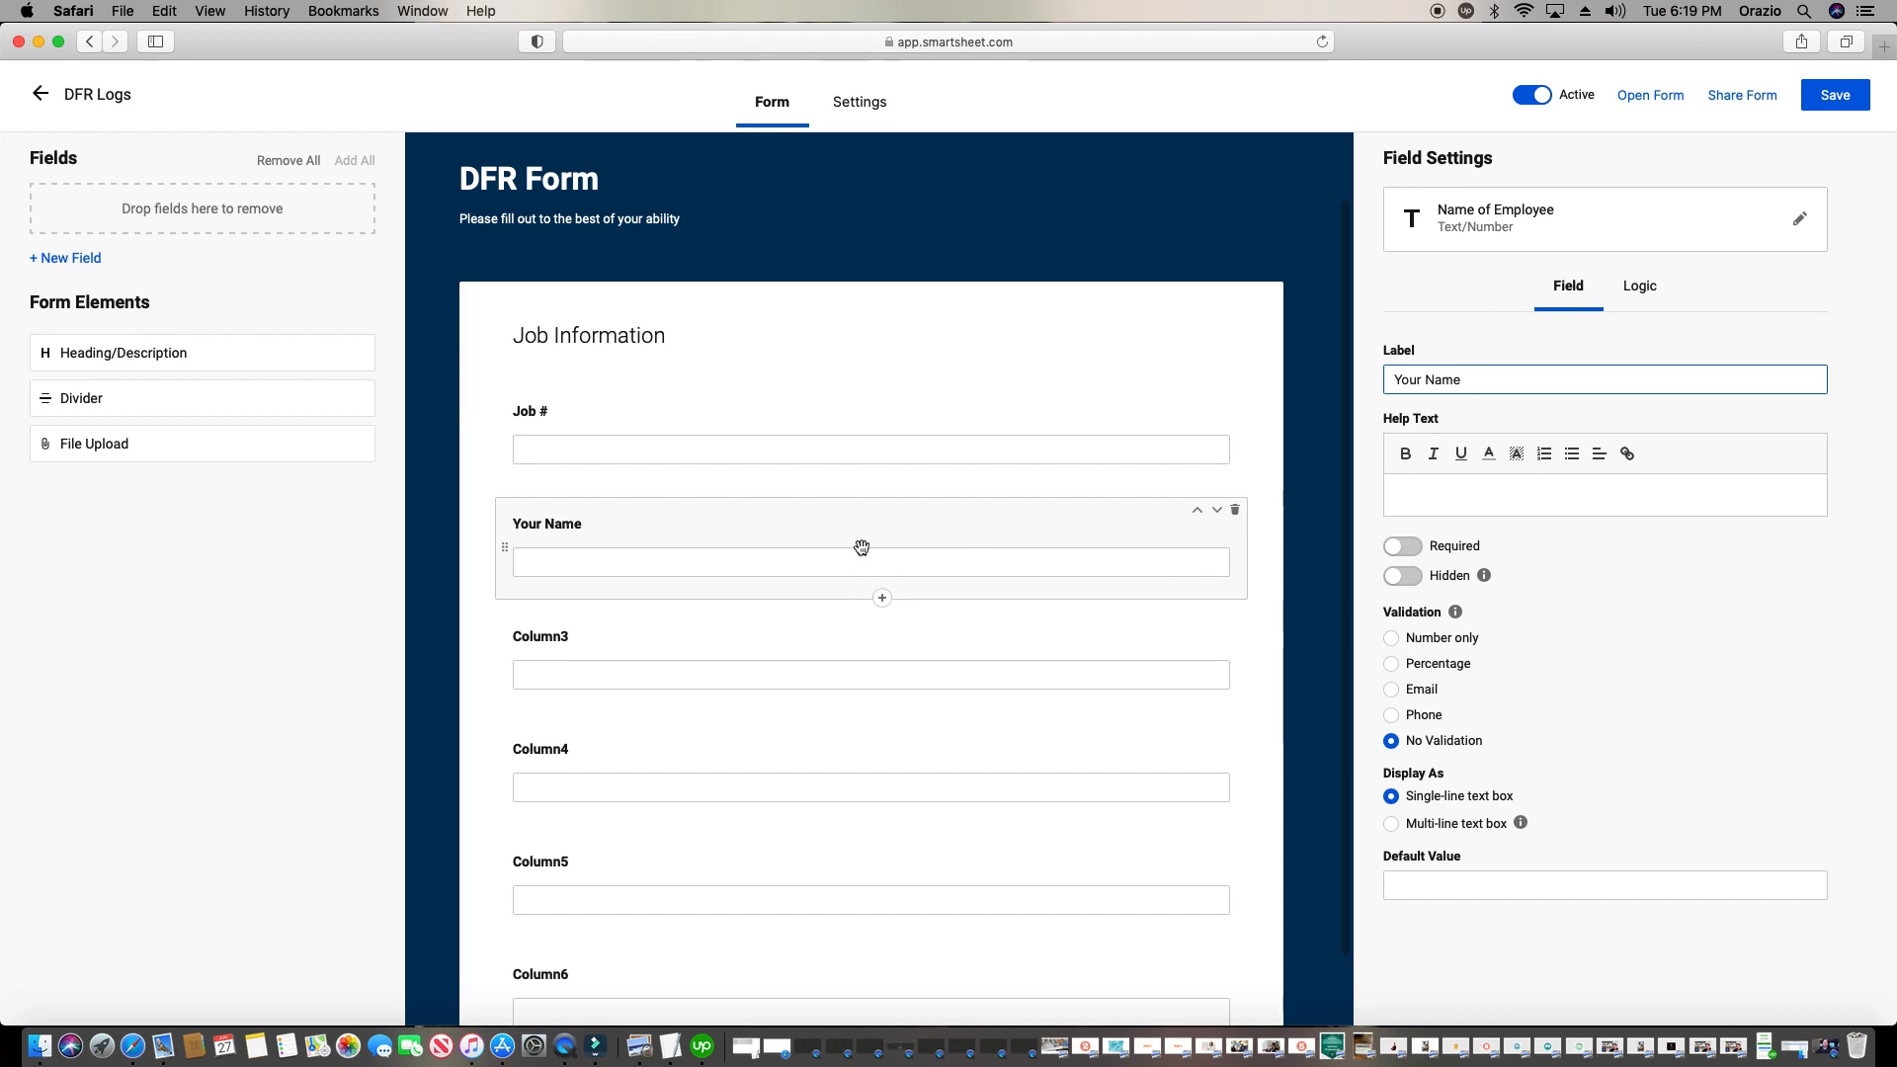
left_click(842, 633)
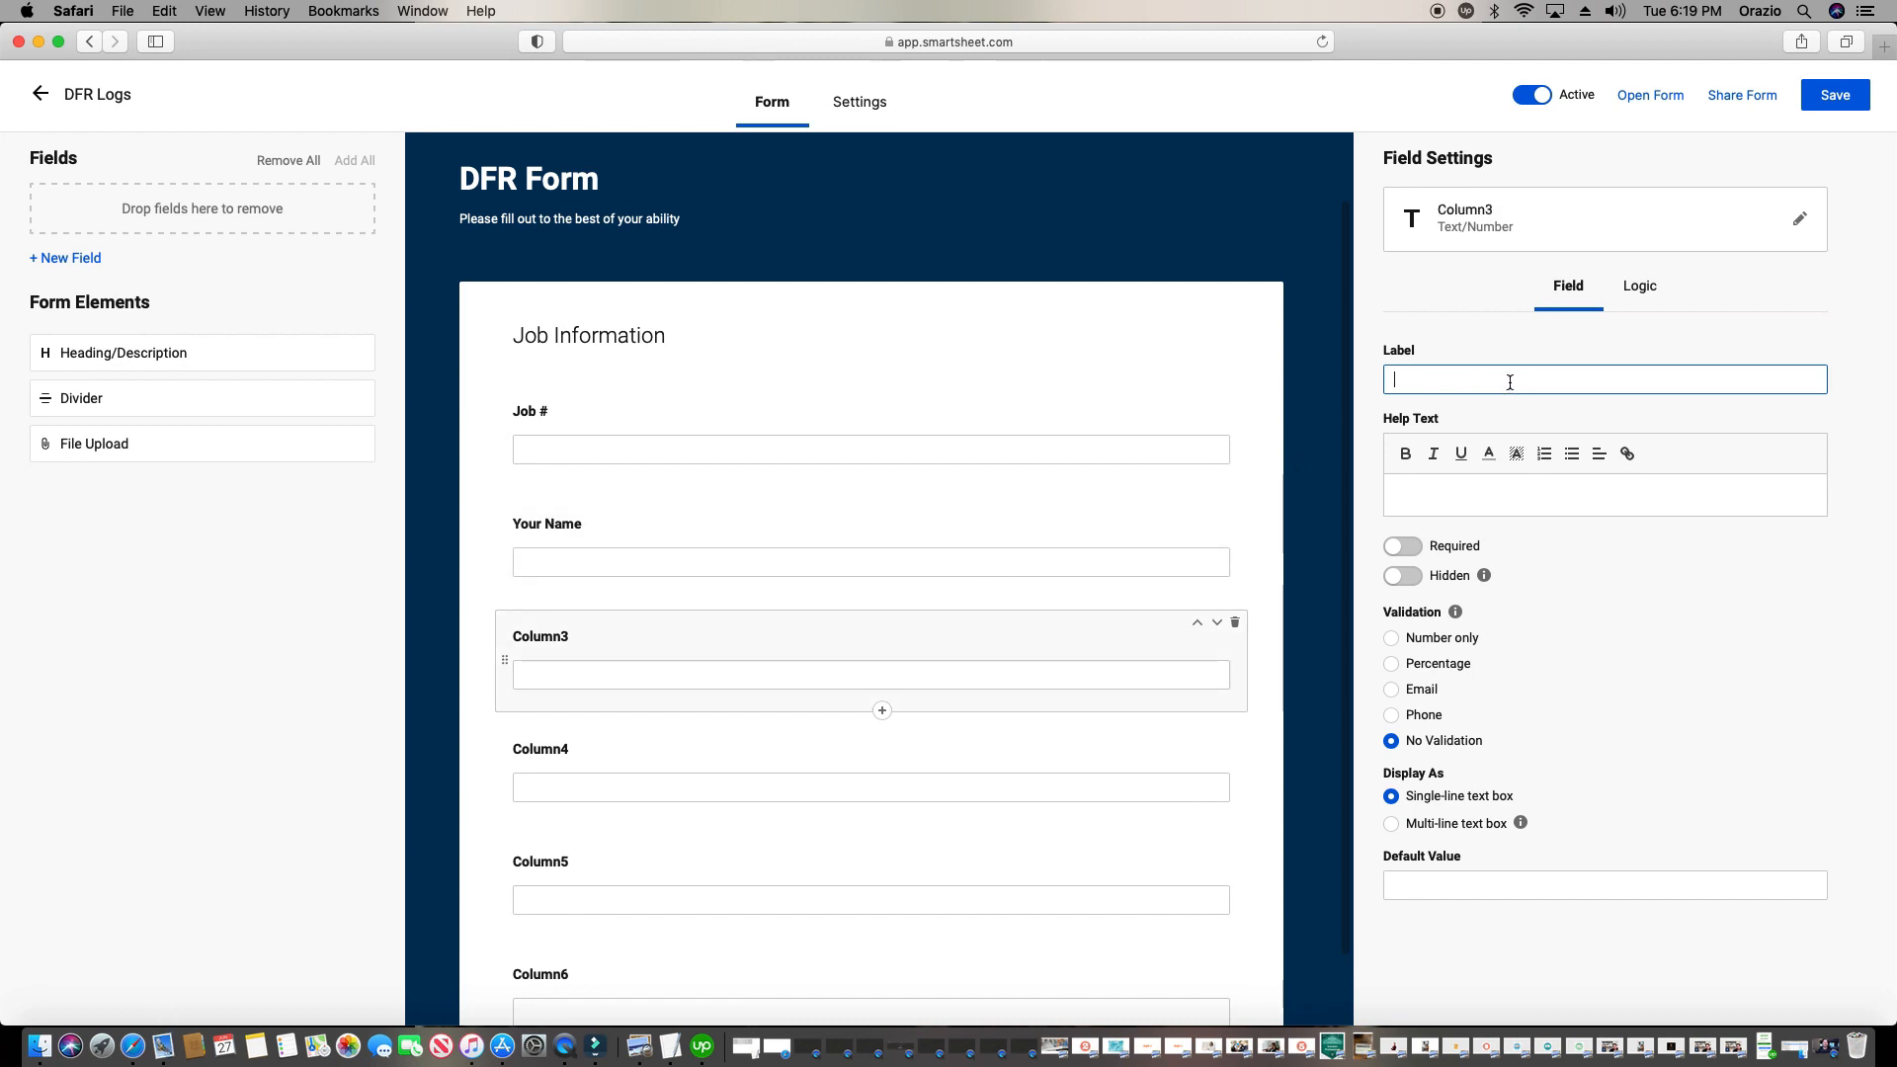
type("S")
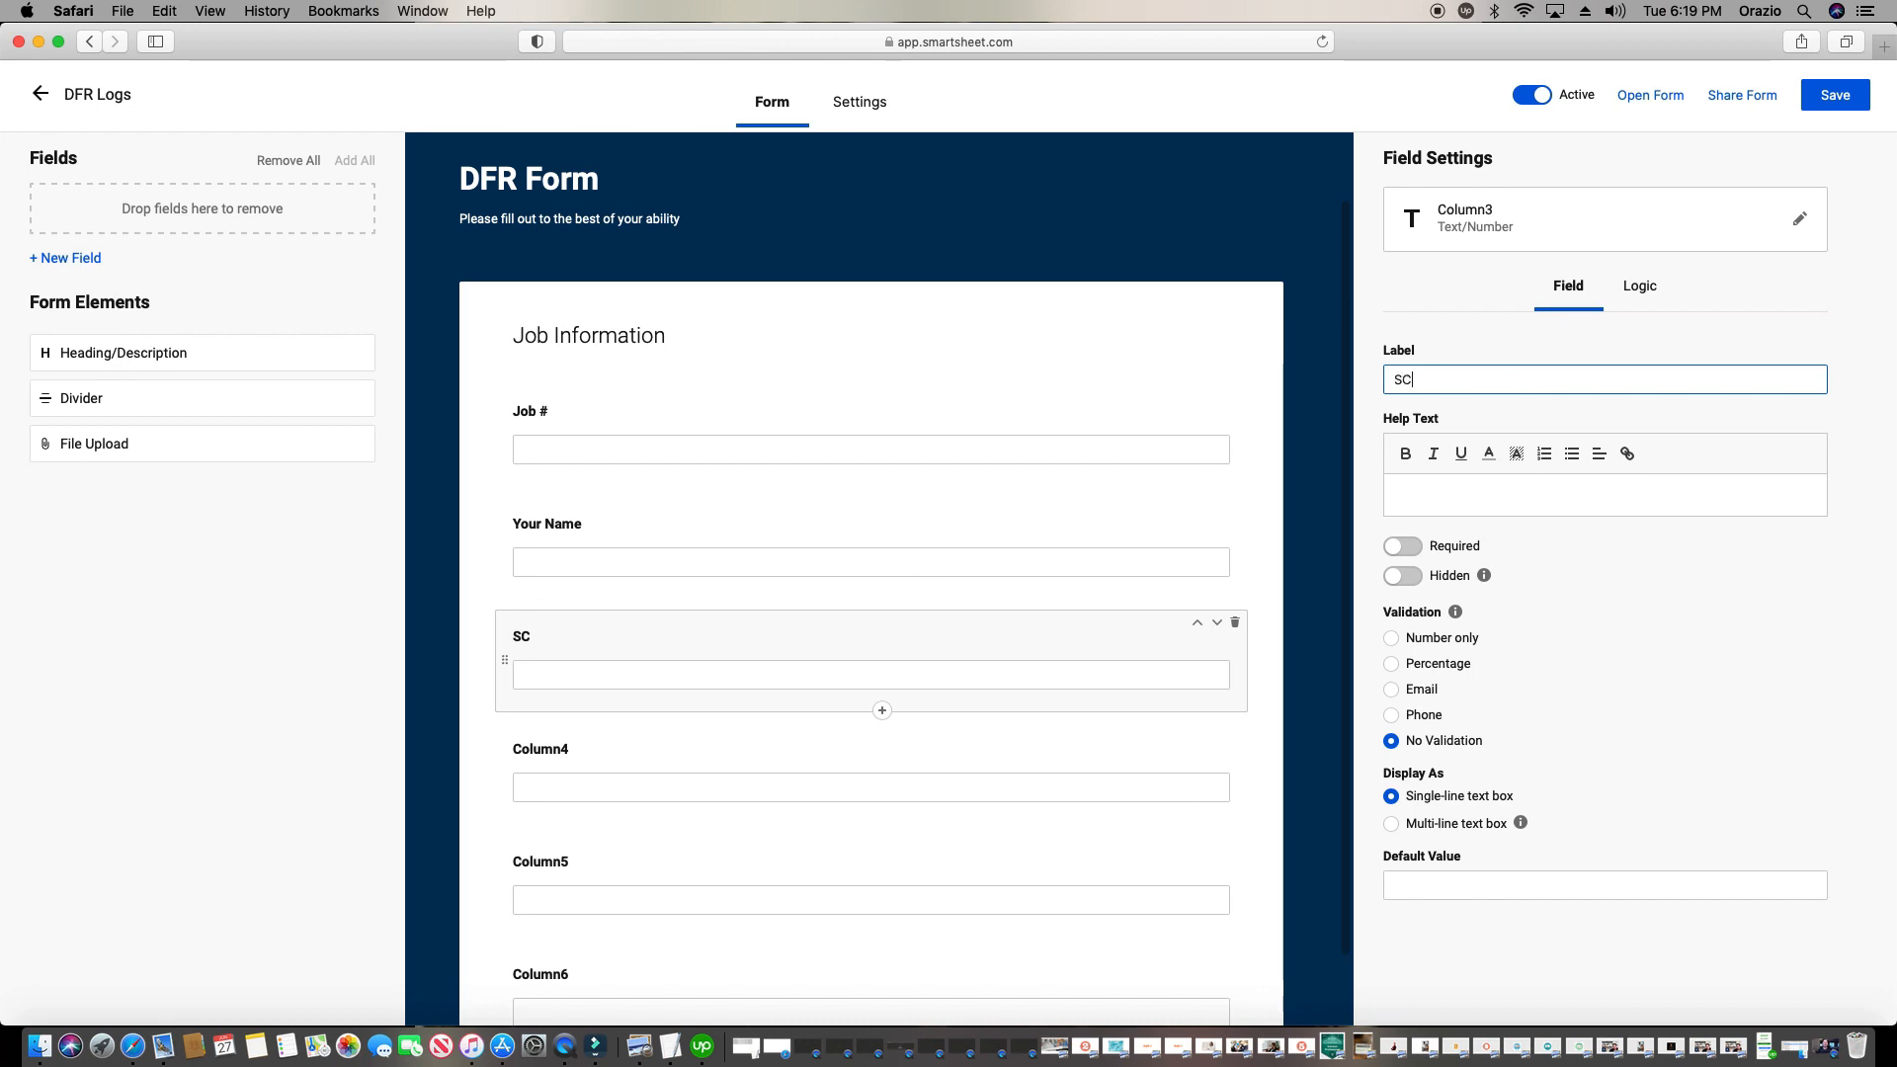
type("cope of WOrk")
key("BackSpace")
key("BackSpace")
type("ork")
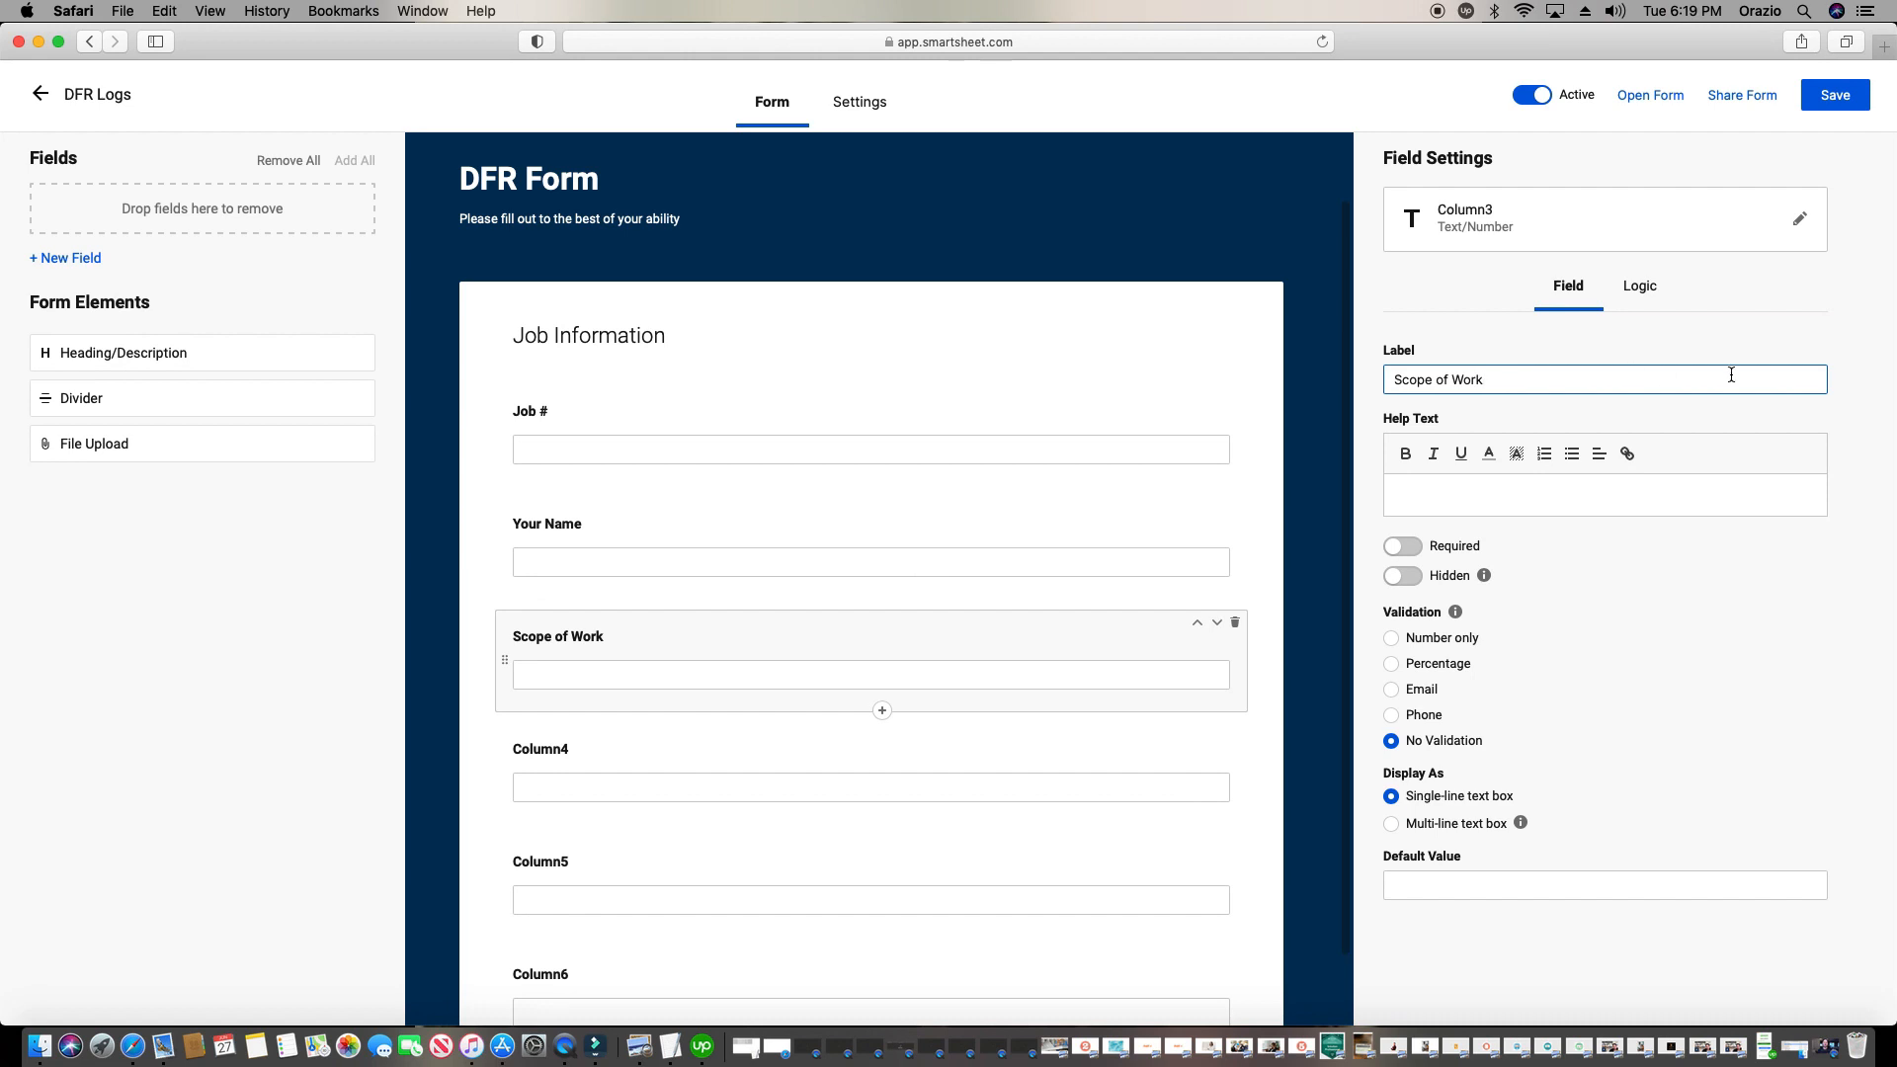
Copy the Scope of Work label into the Column3 field's name and change its field type to Dropdown list
left_click_drag(1623, 381, 1368, 381)
key("super+c")
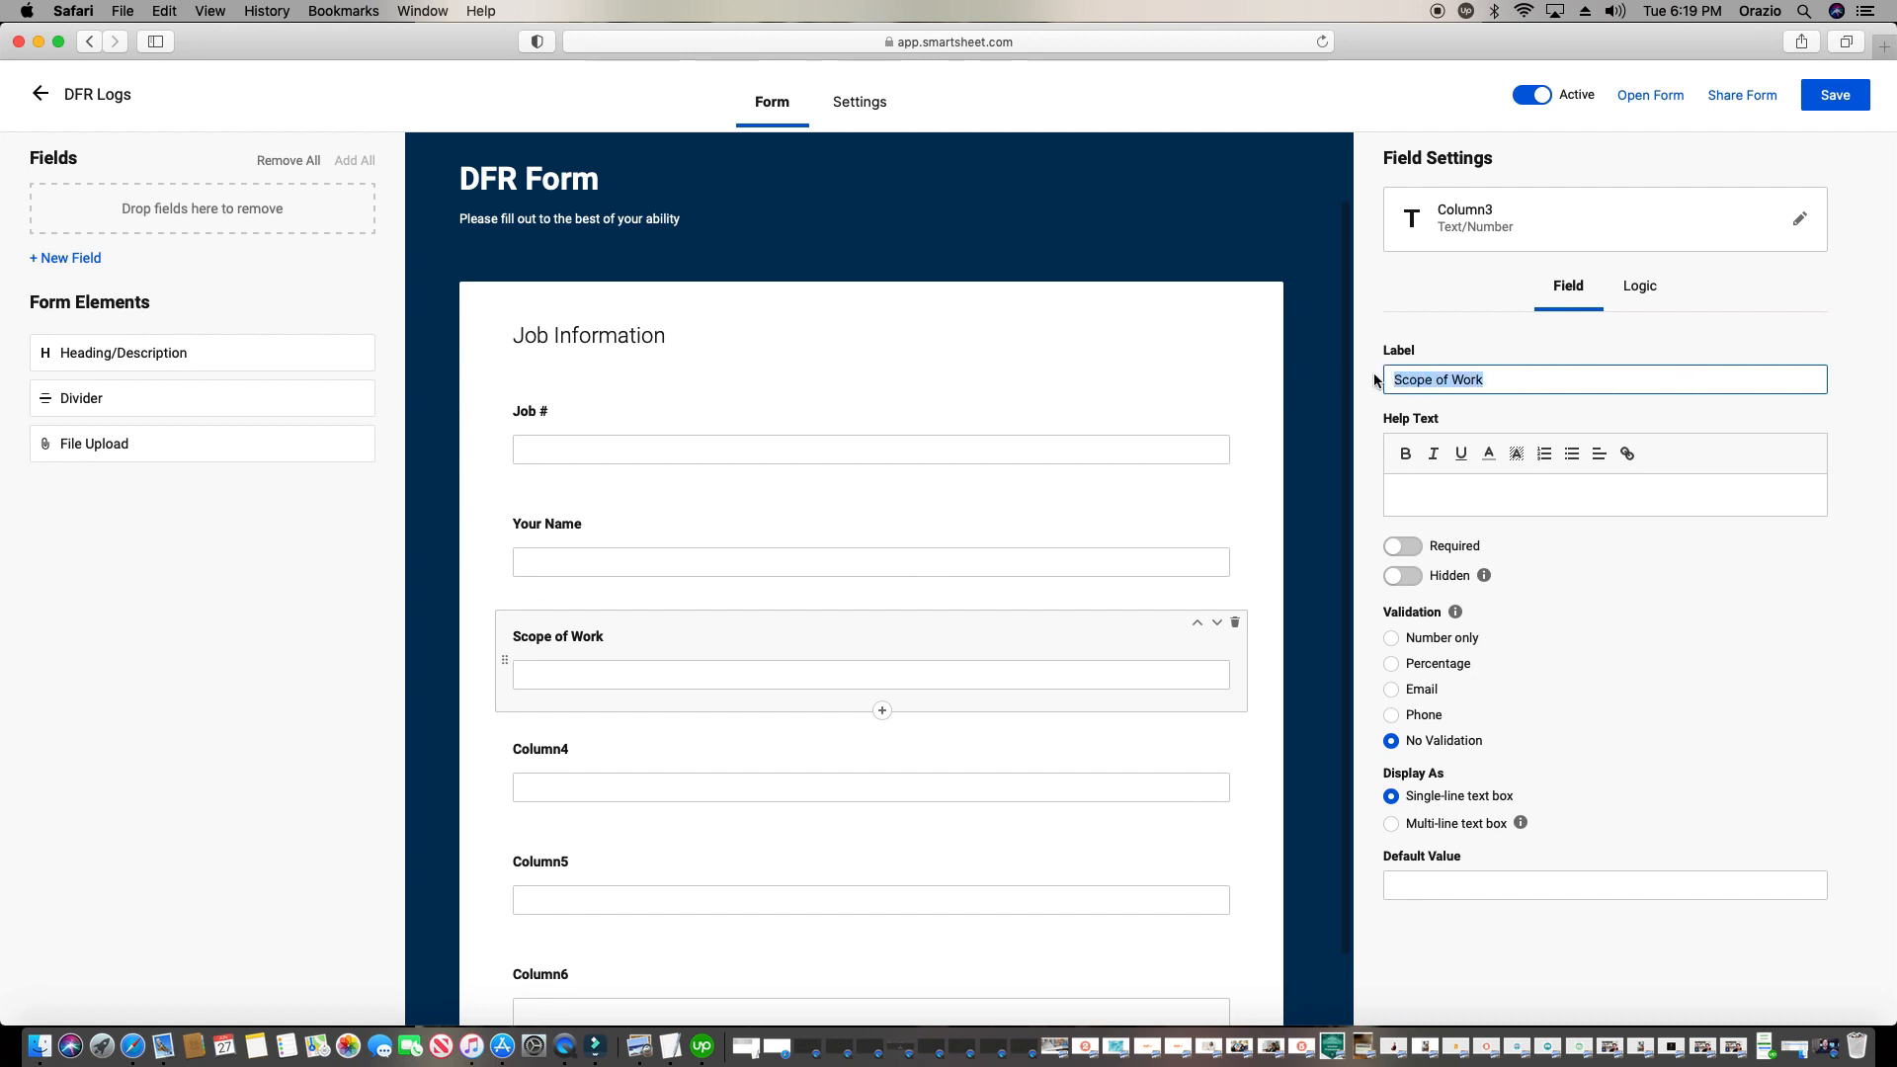
left_click(1492, 229)
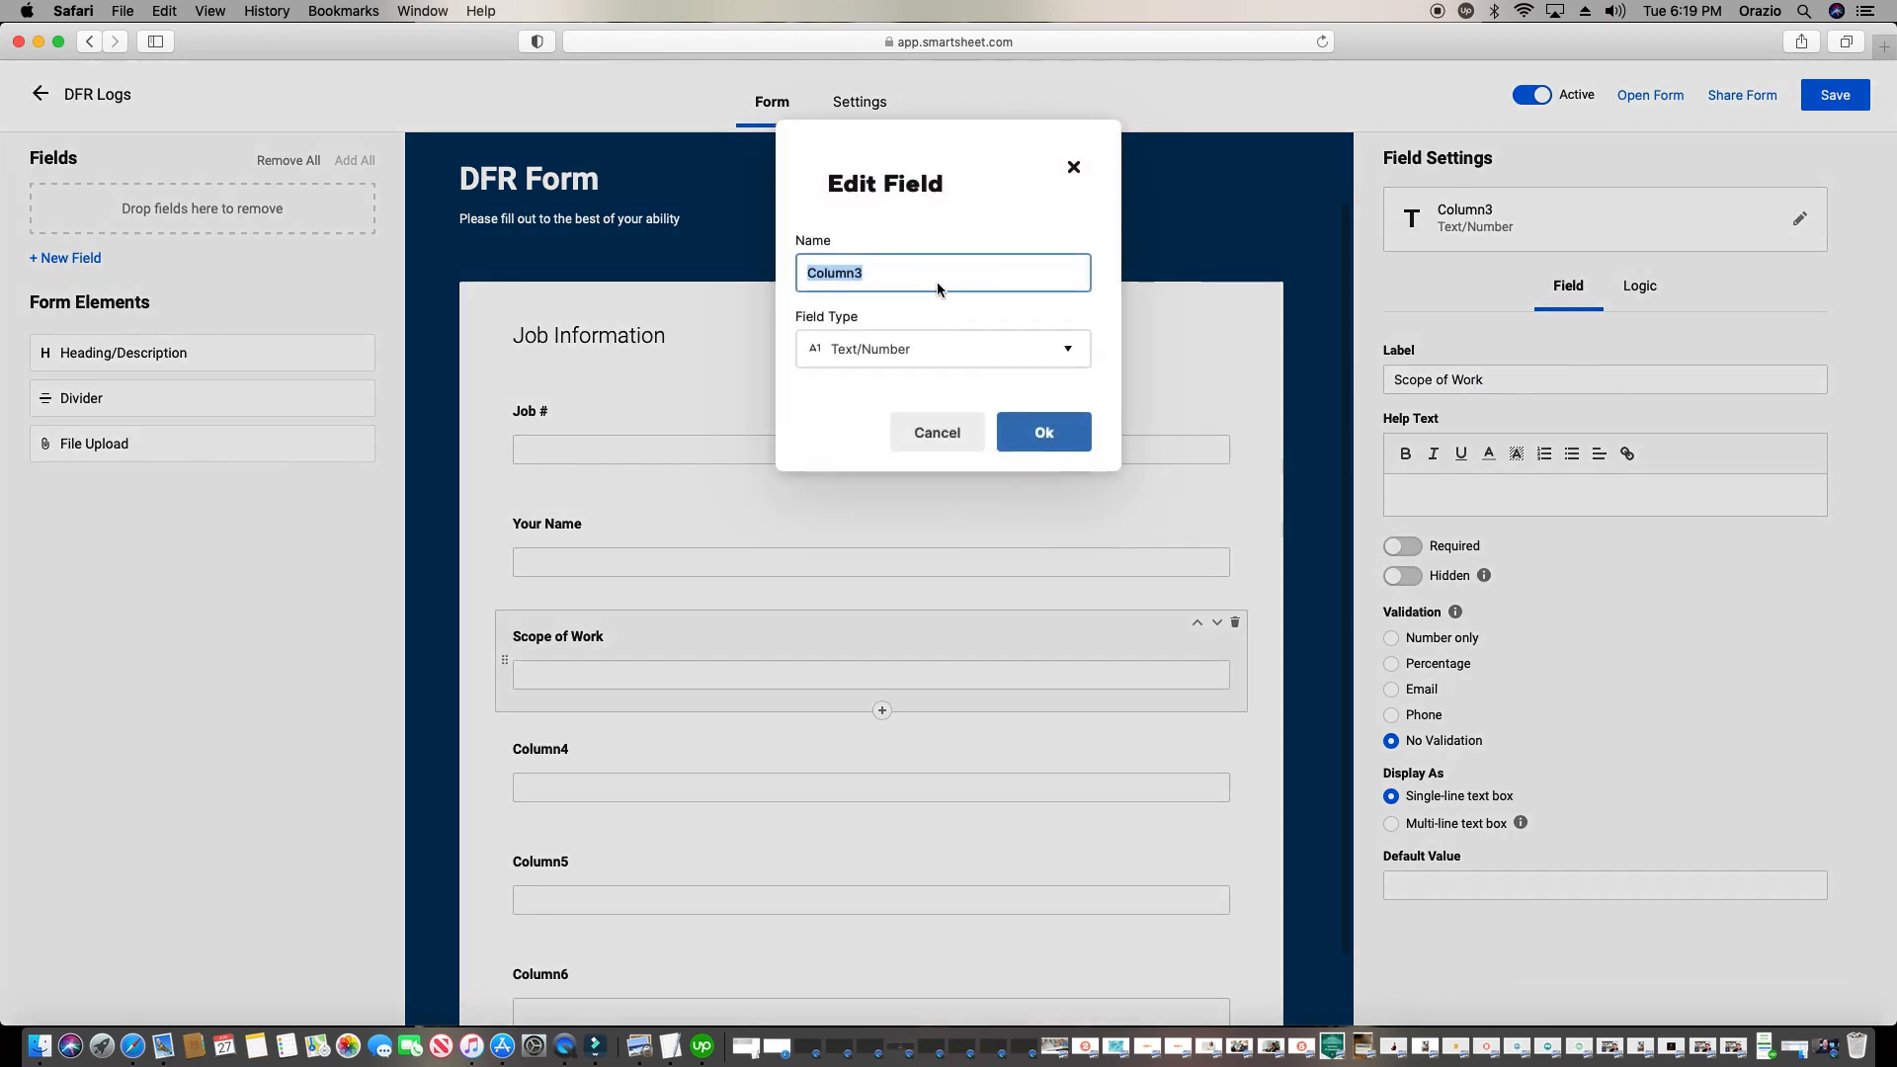
key("super+v")
left_click(919, 349)
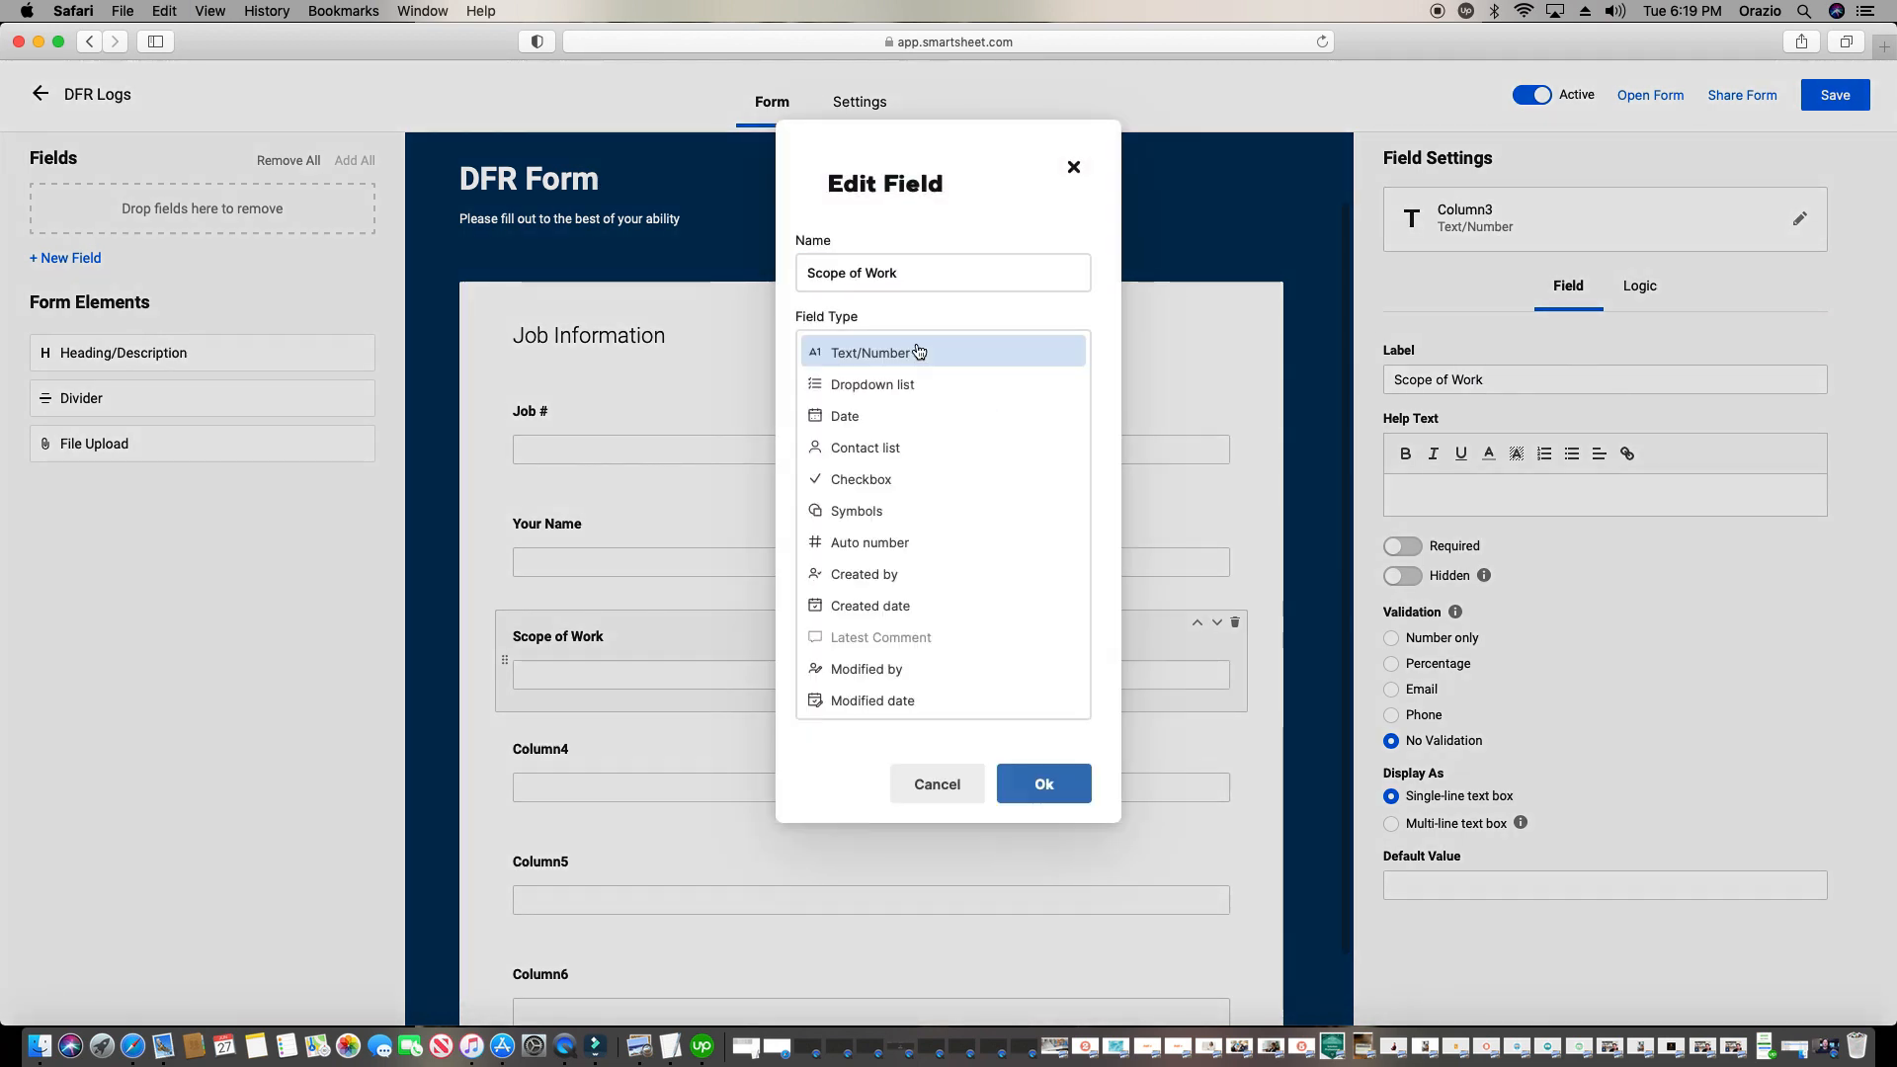
left_click(915, 397)
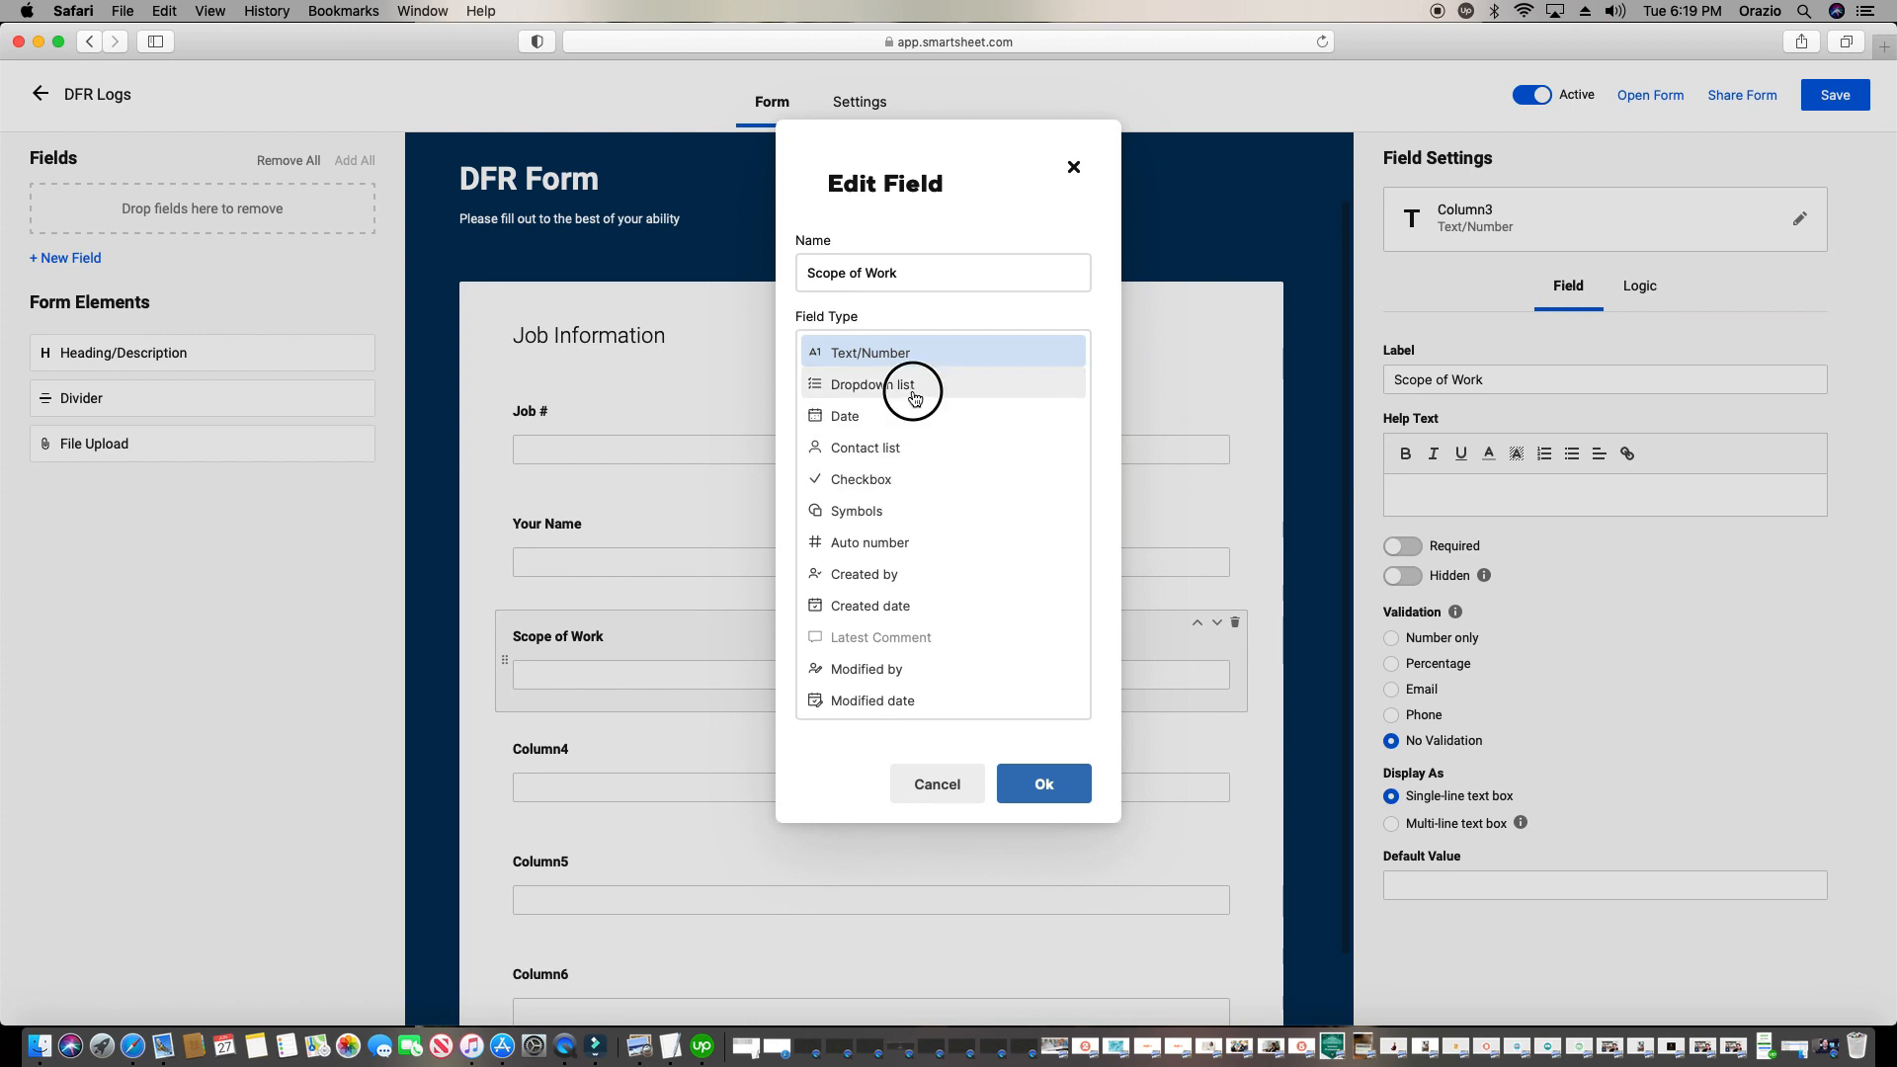
Add the dropdown values Clean and Seal, Resinous Flooring and Epoxy Flooring, leave multiple values disallowed, and save the form
left_click(907, 521)
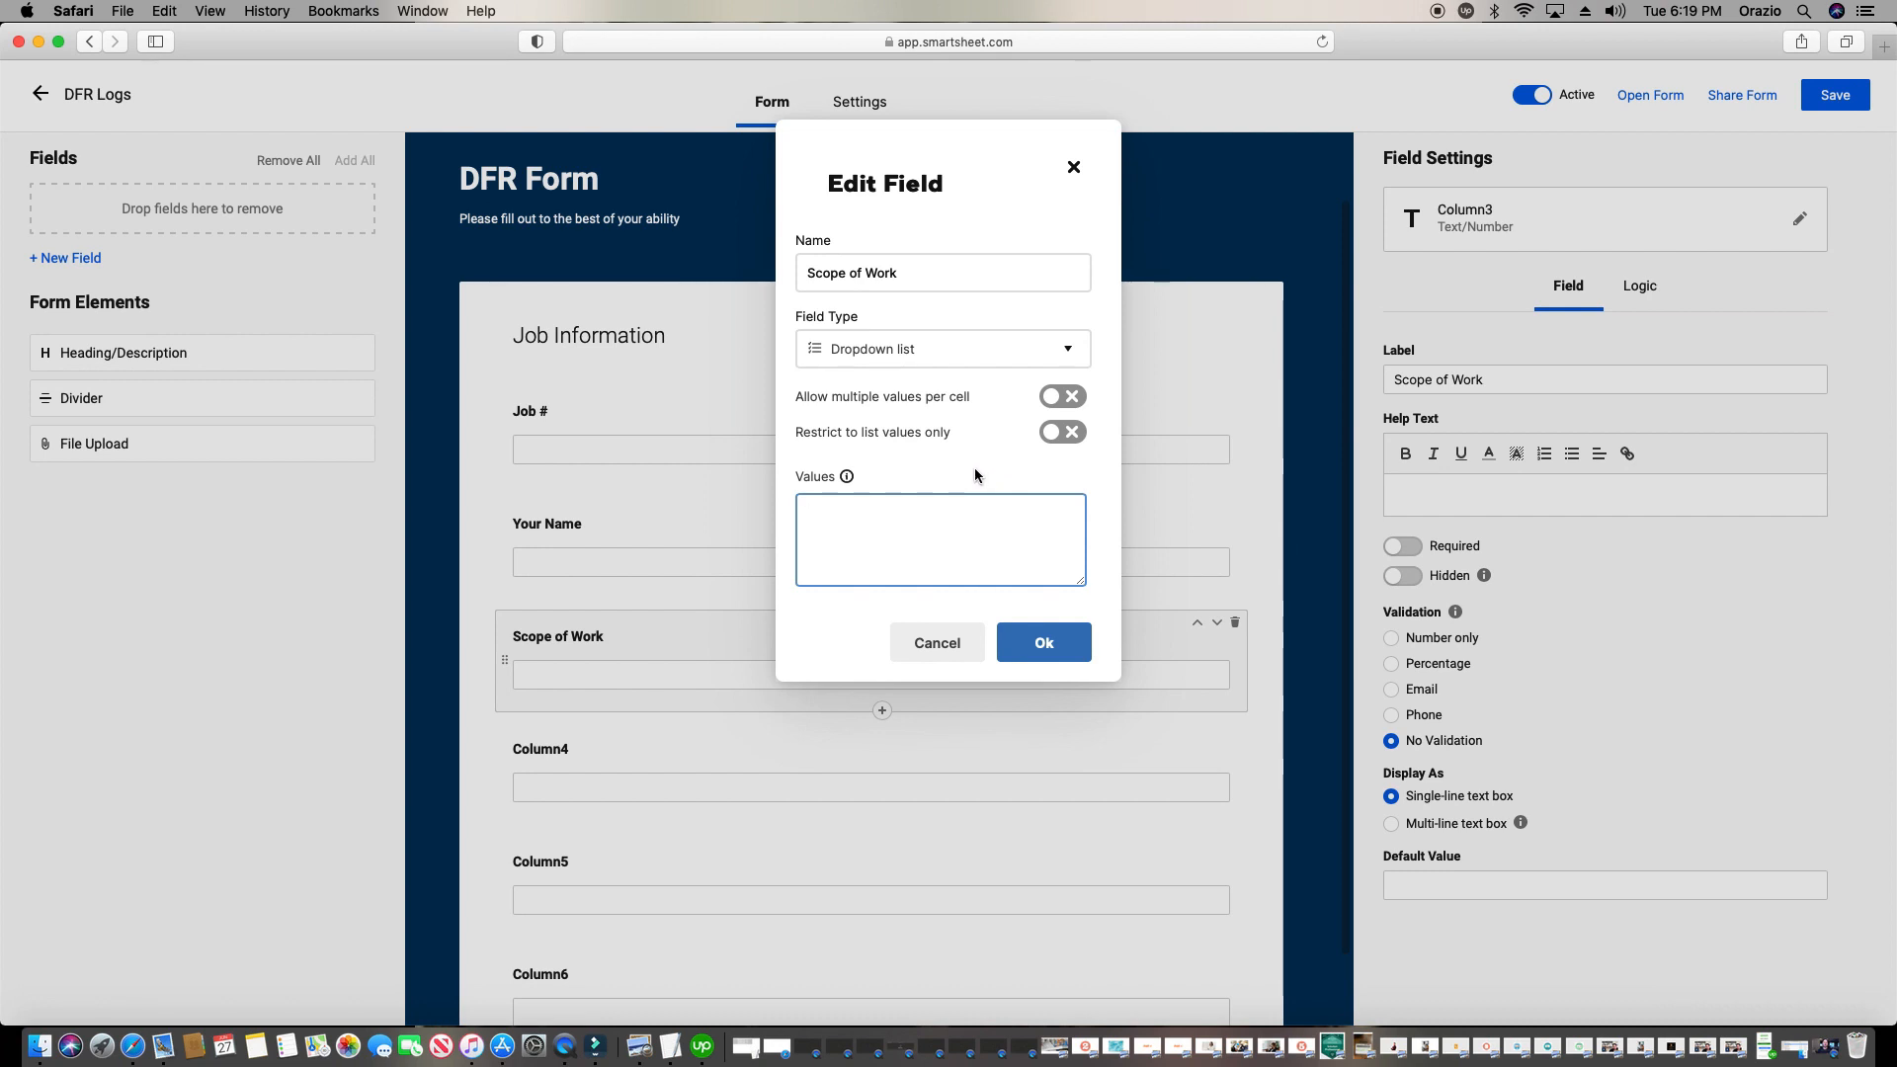
type("Clean and Seal Resinous ")
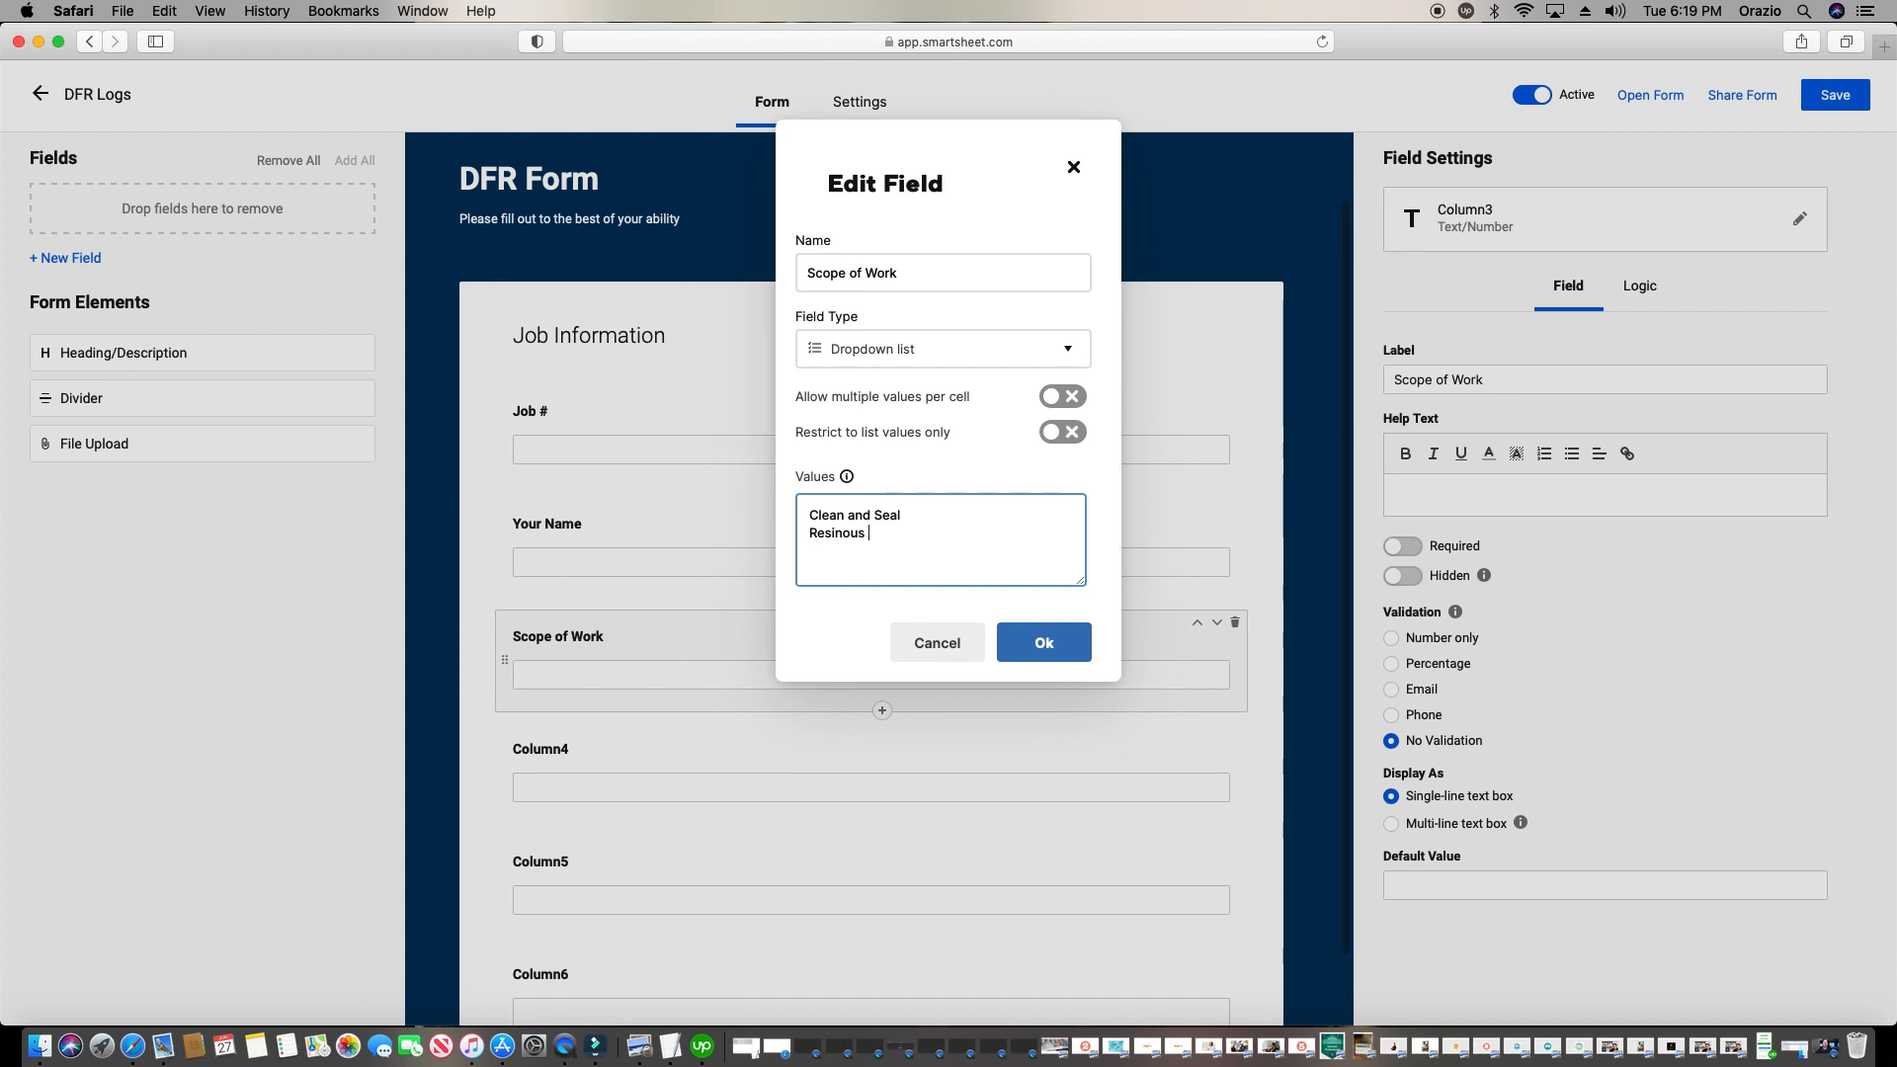
type("Flooring Epoxy Flooring")
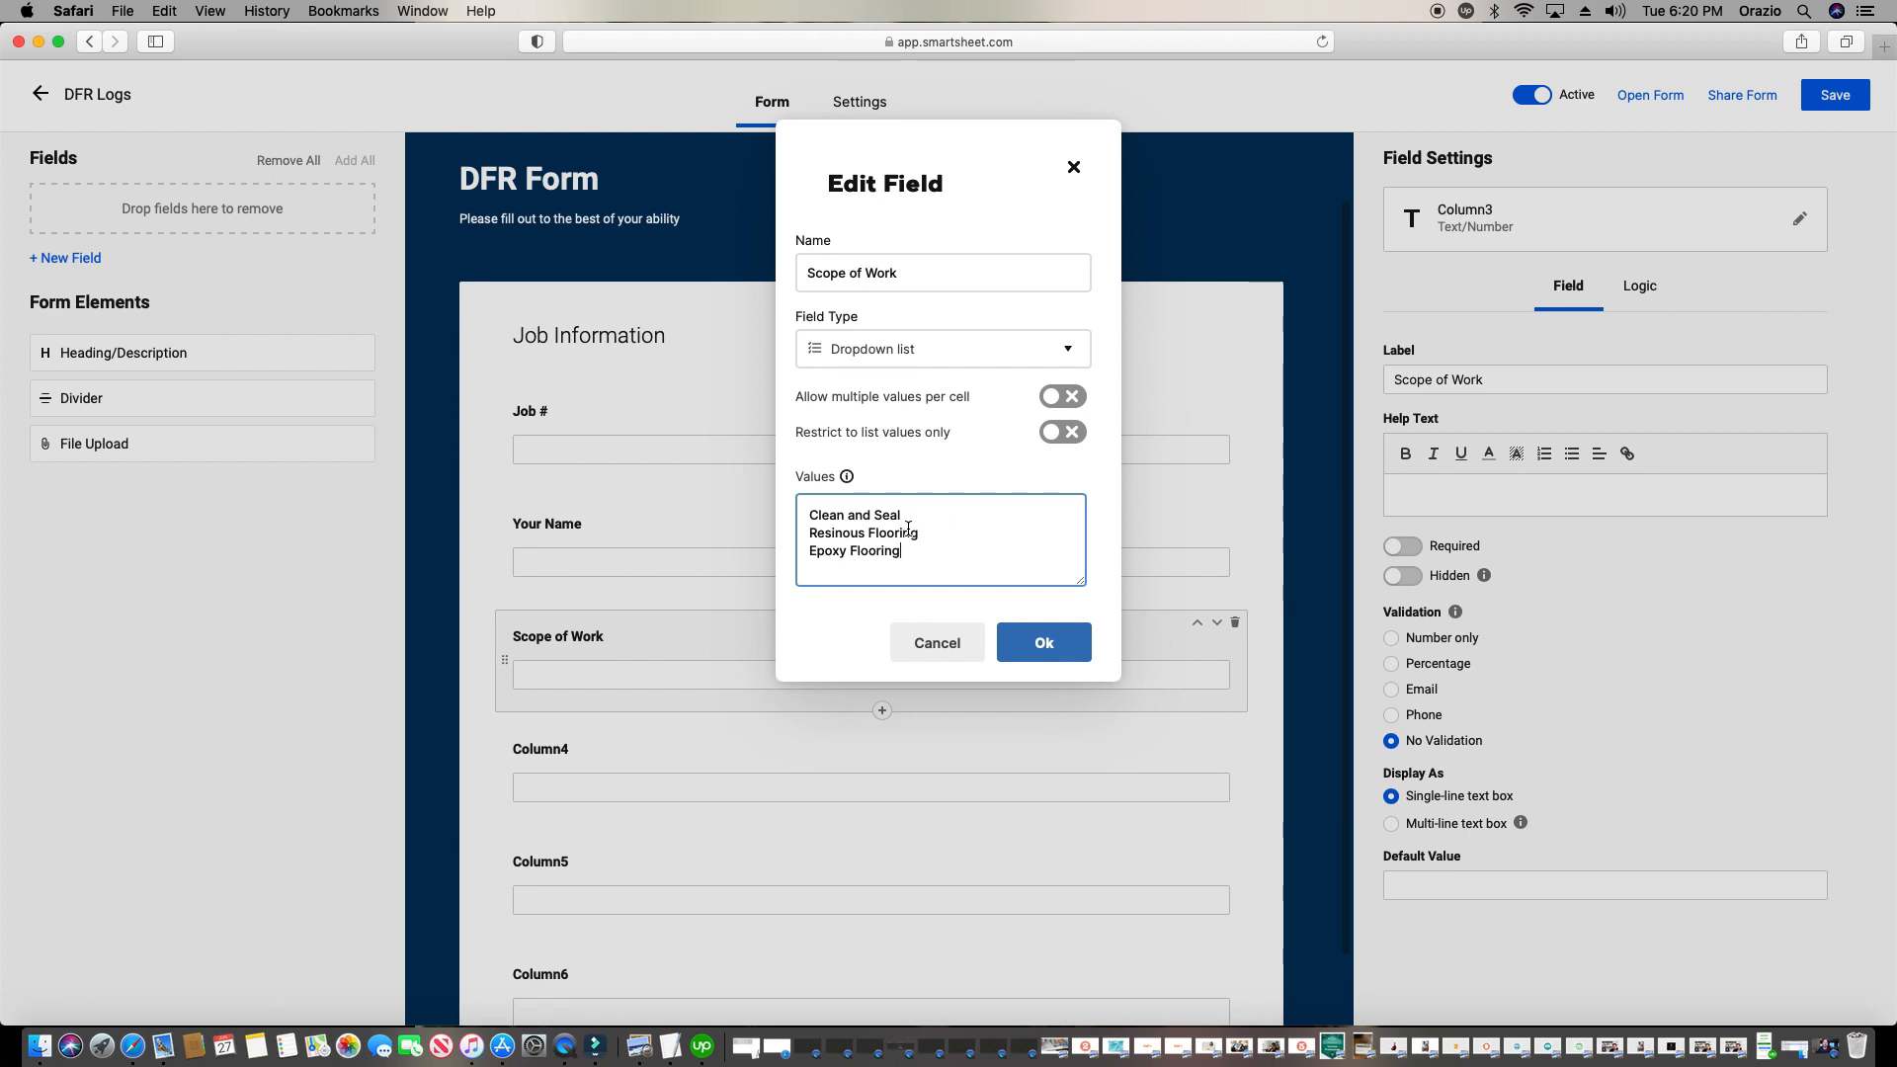
left_click(1058, 398)
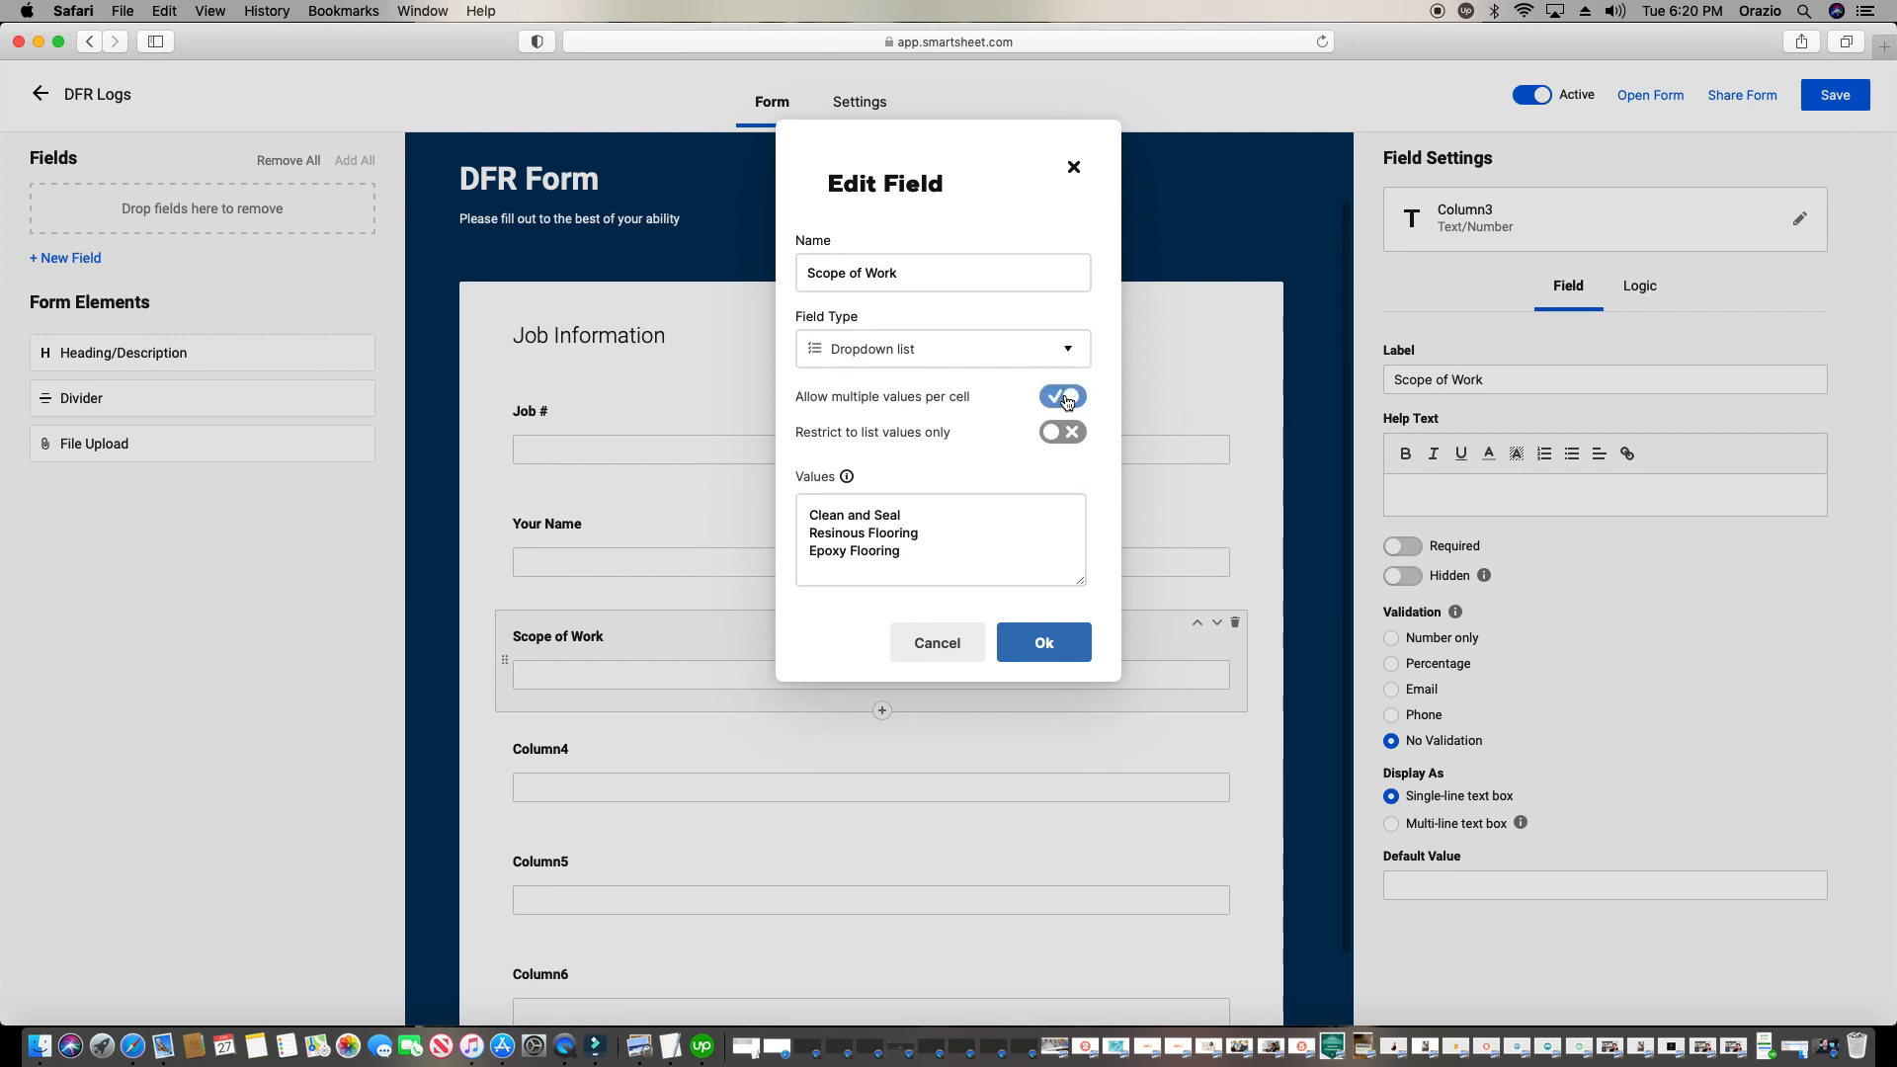
left_click(1064, 399)
left_click(1037, 640)
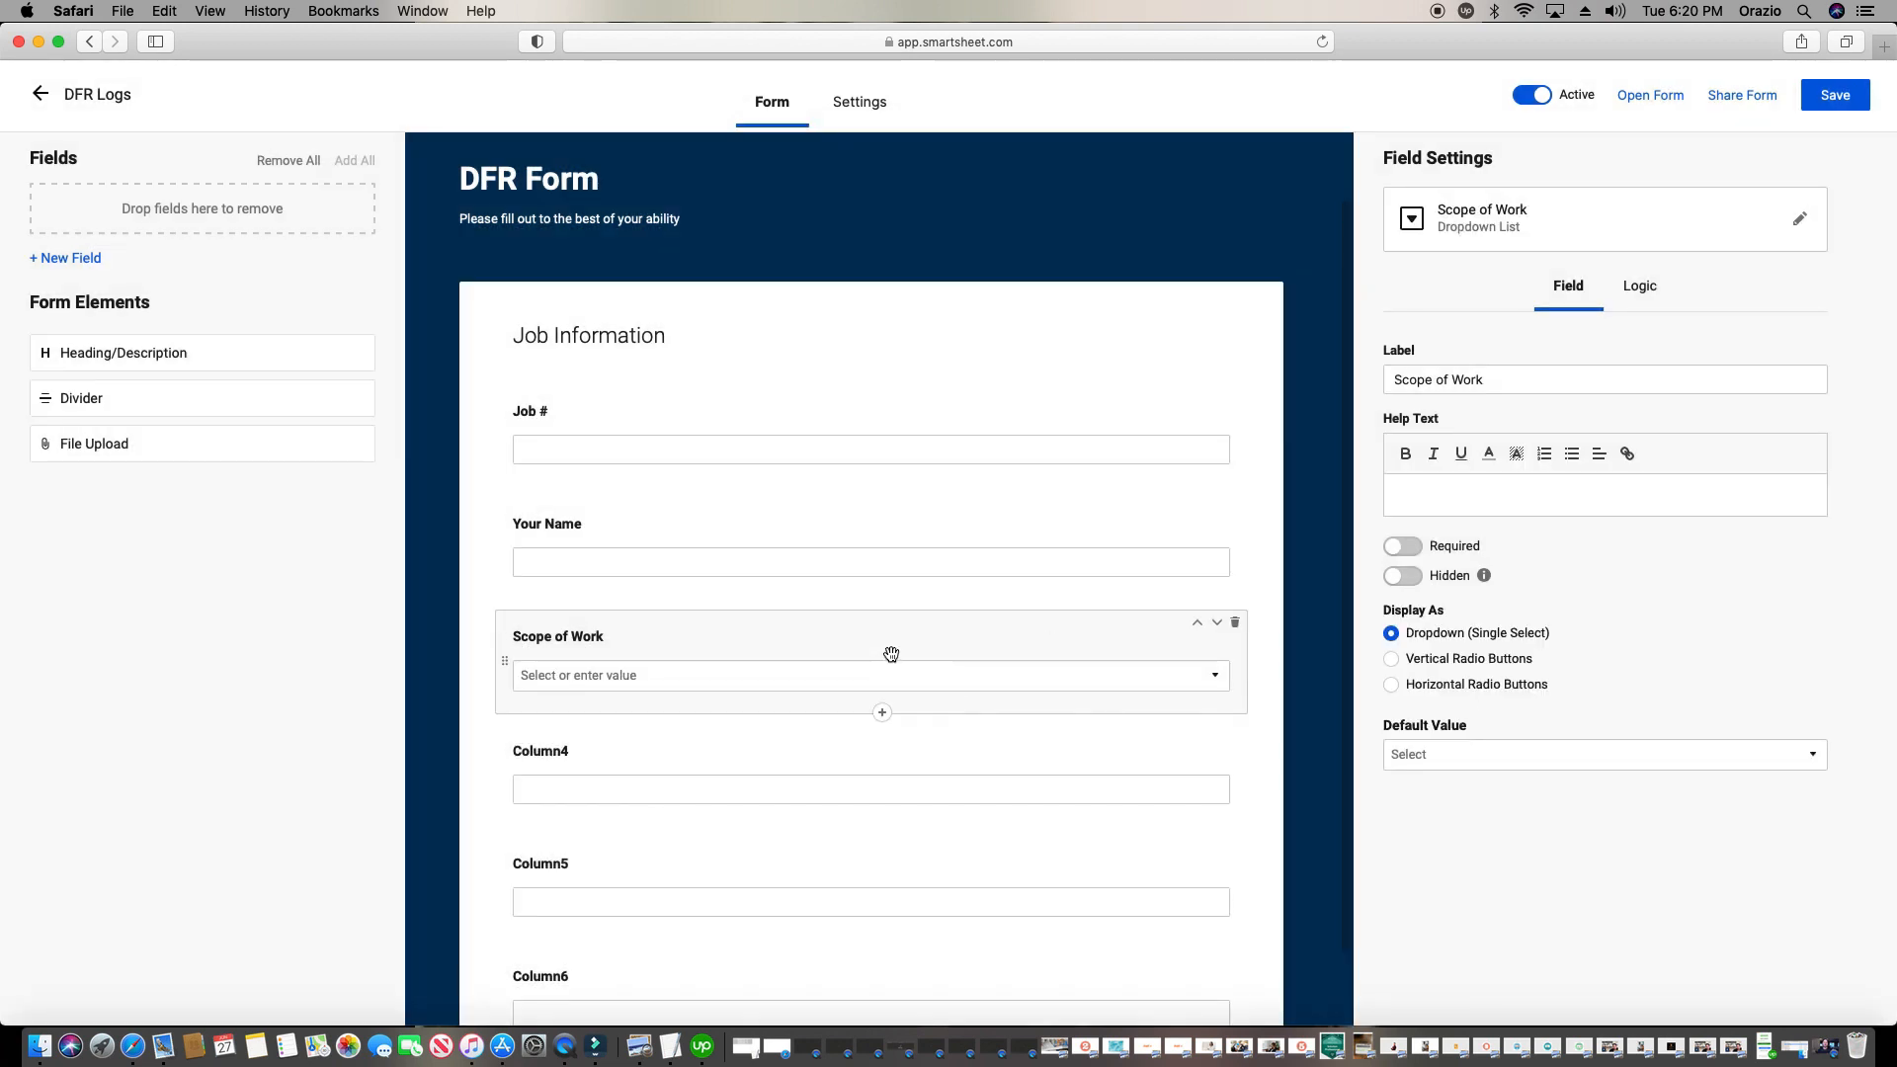
left_click(1818, 98)
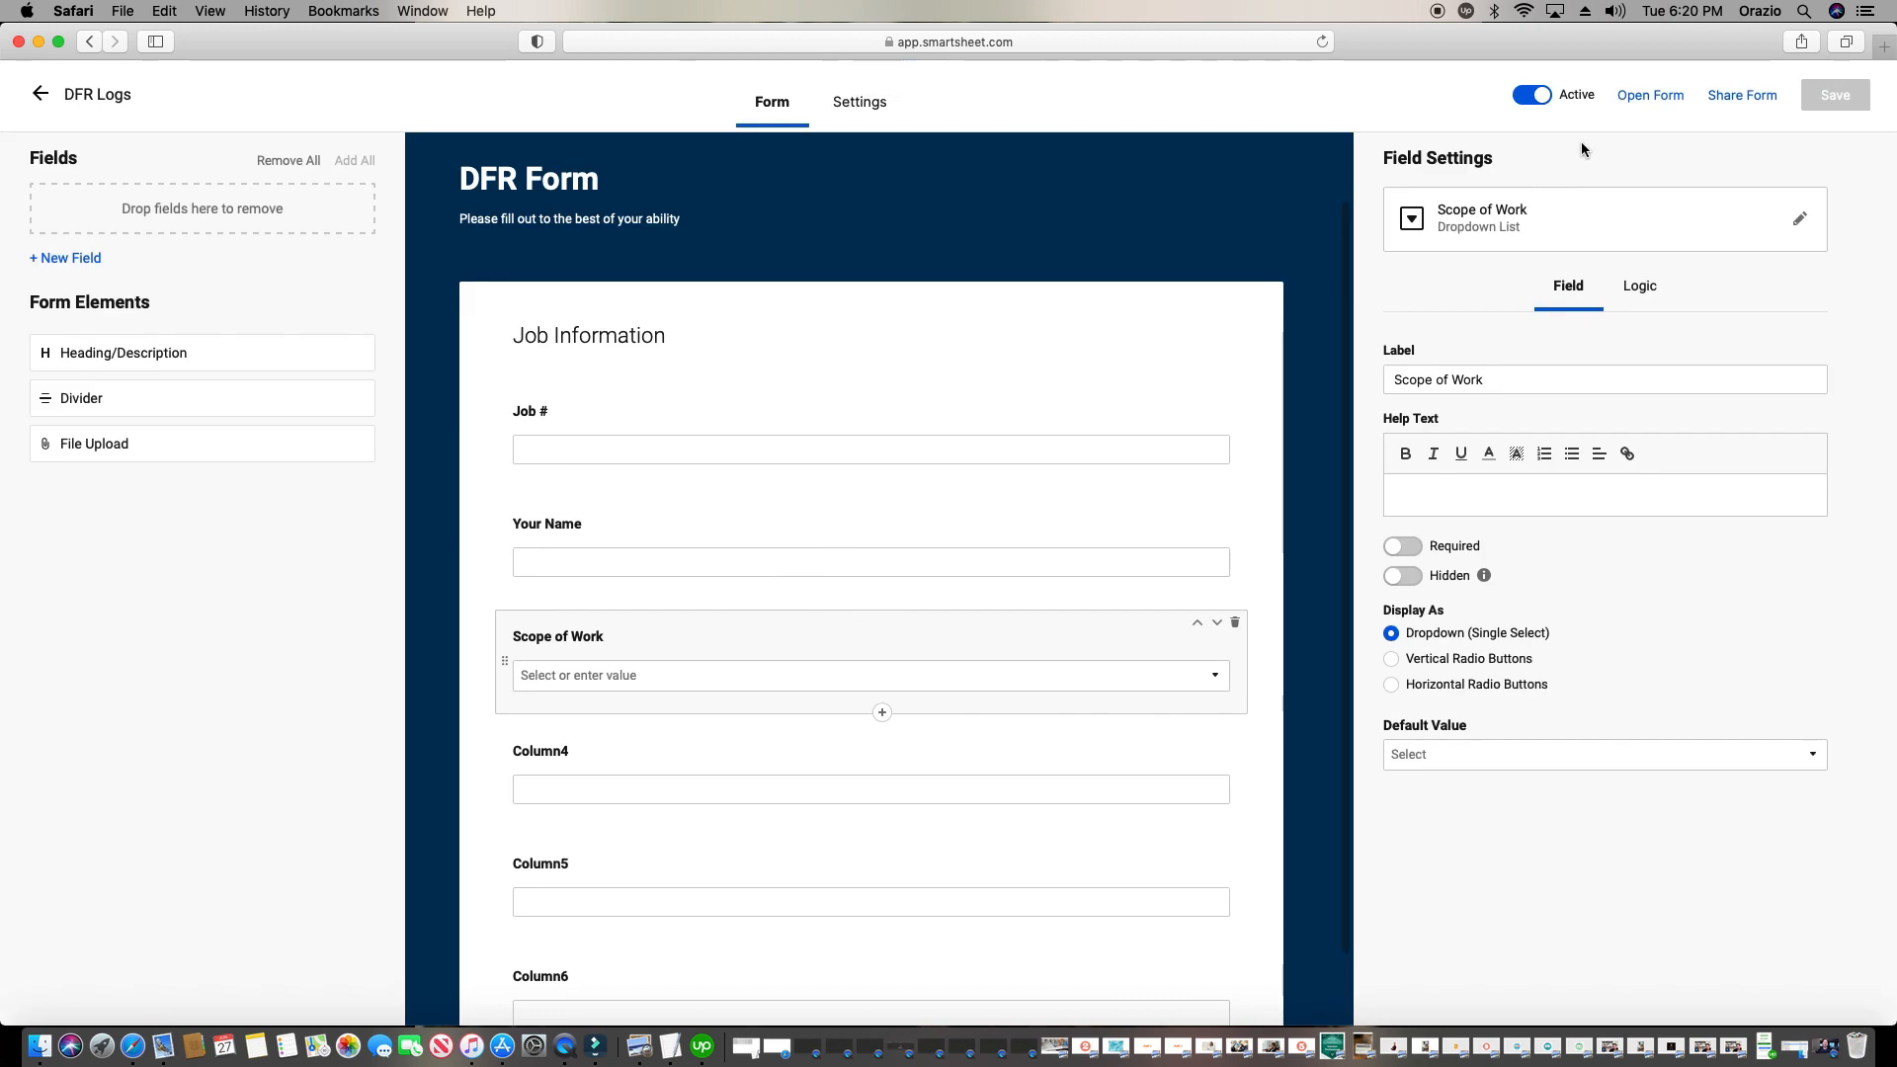
Open the live form and submit a test response with Job # 23-1111, an employee's name and the scope Clean and Seal
left_click(1652, 99)
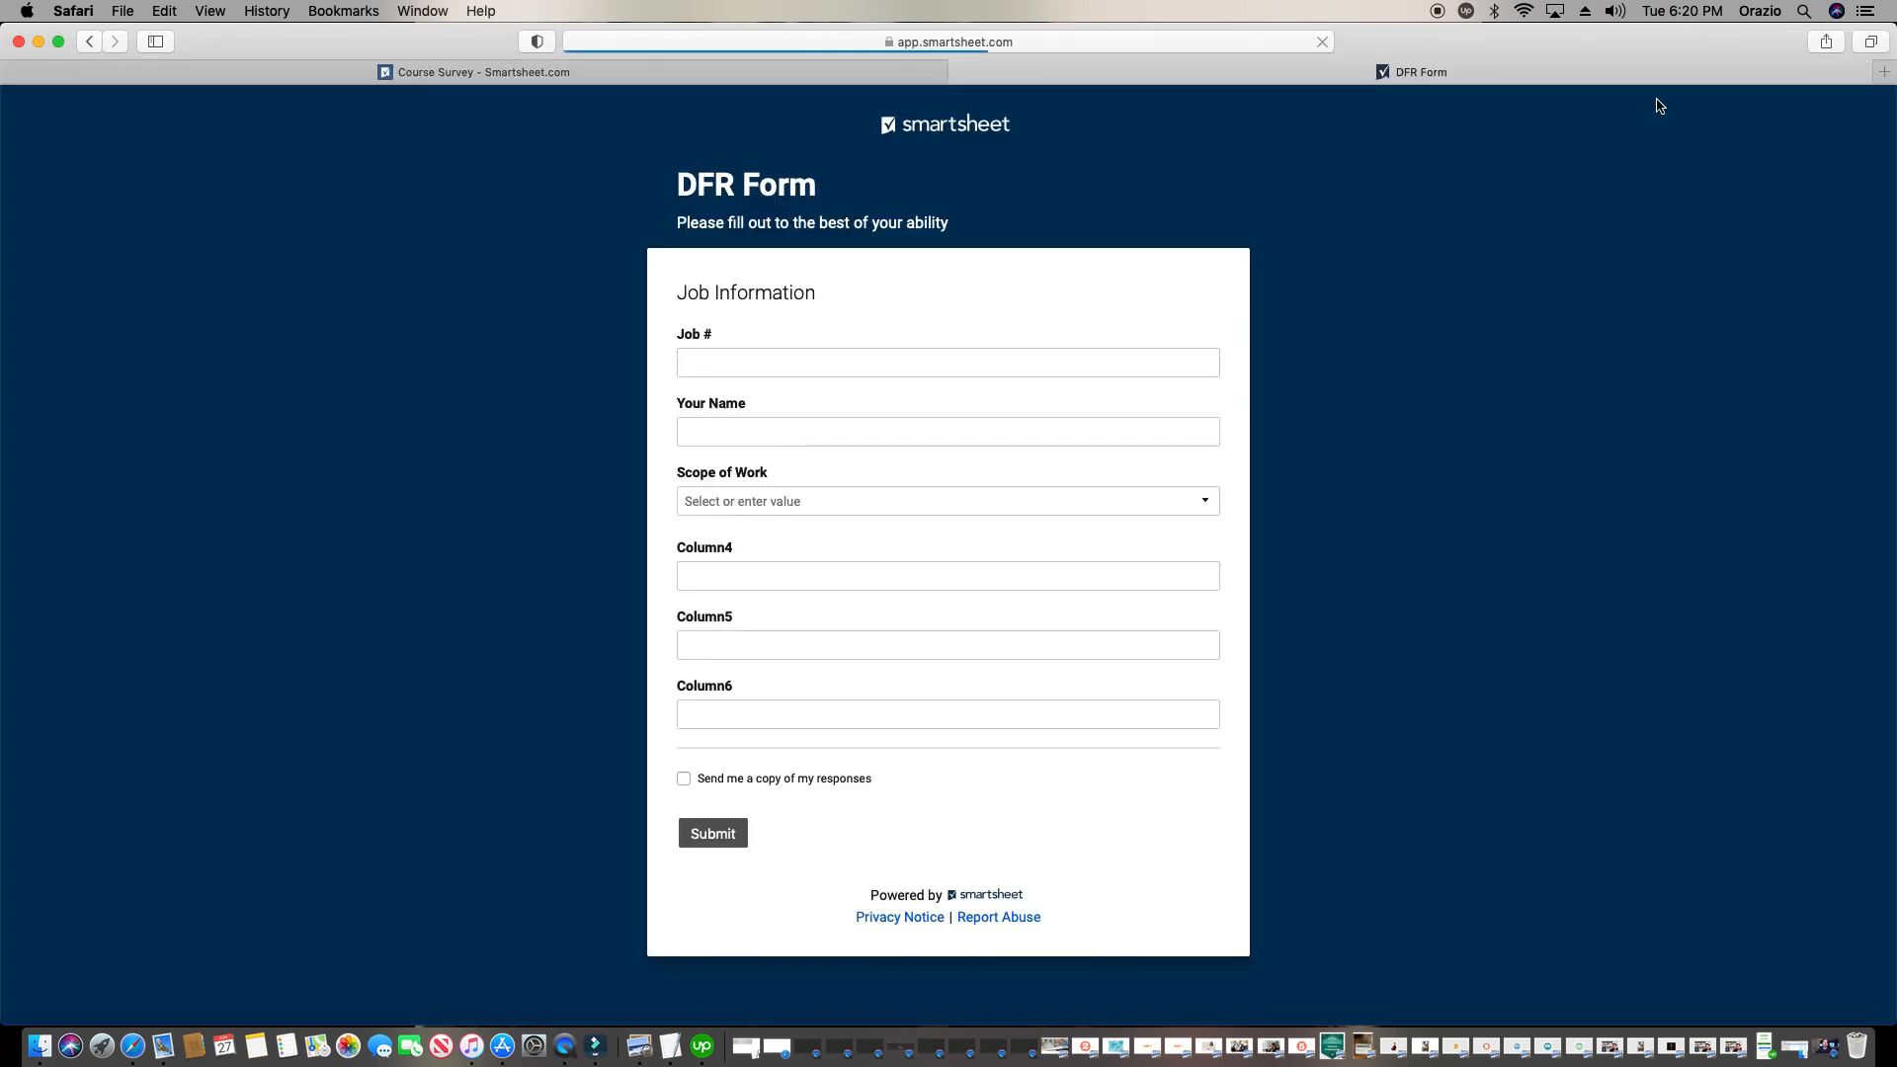
left_click(933, 361)
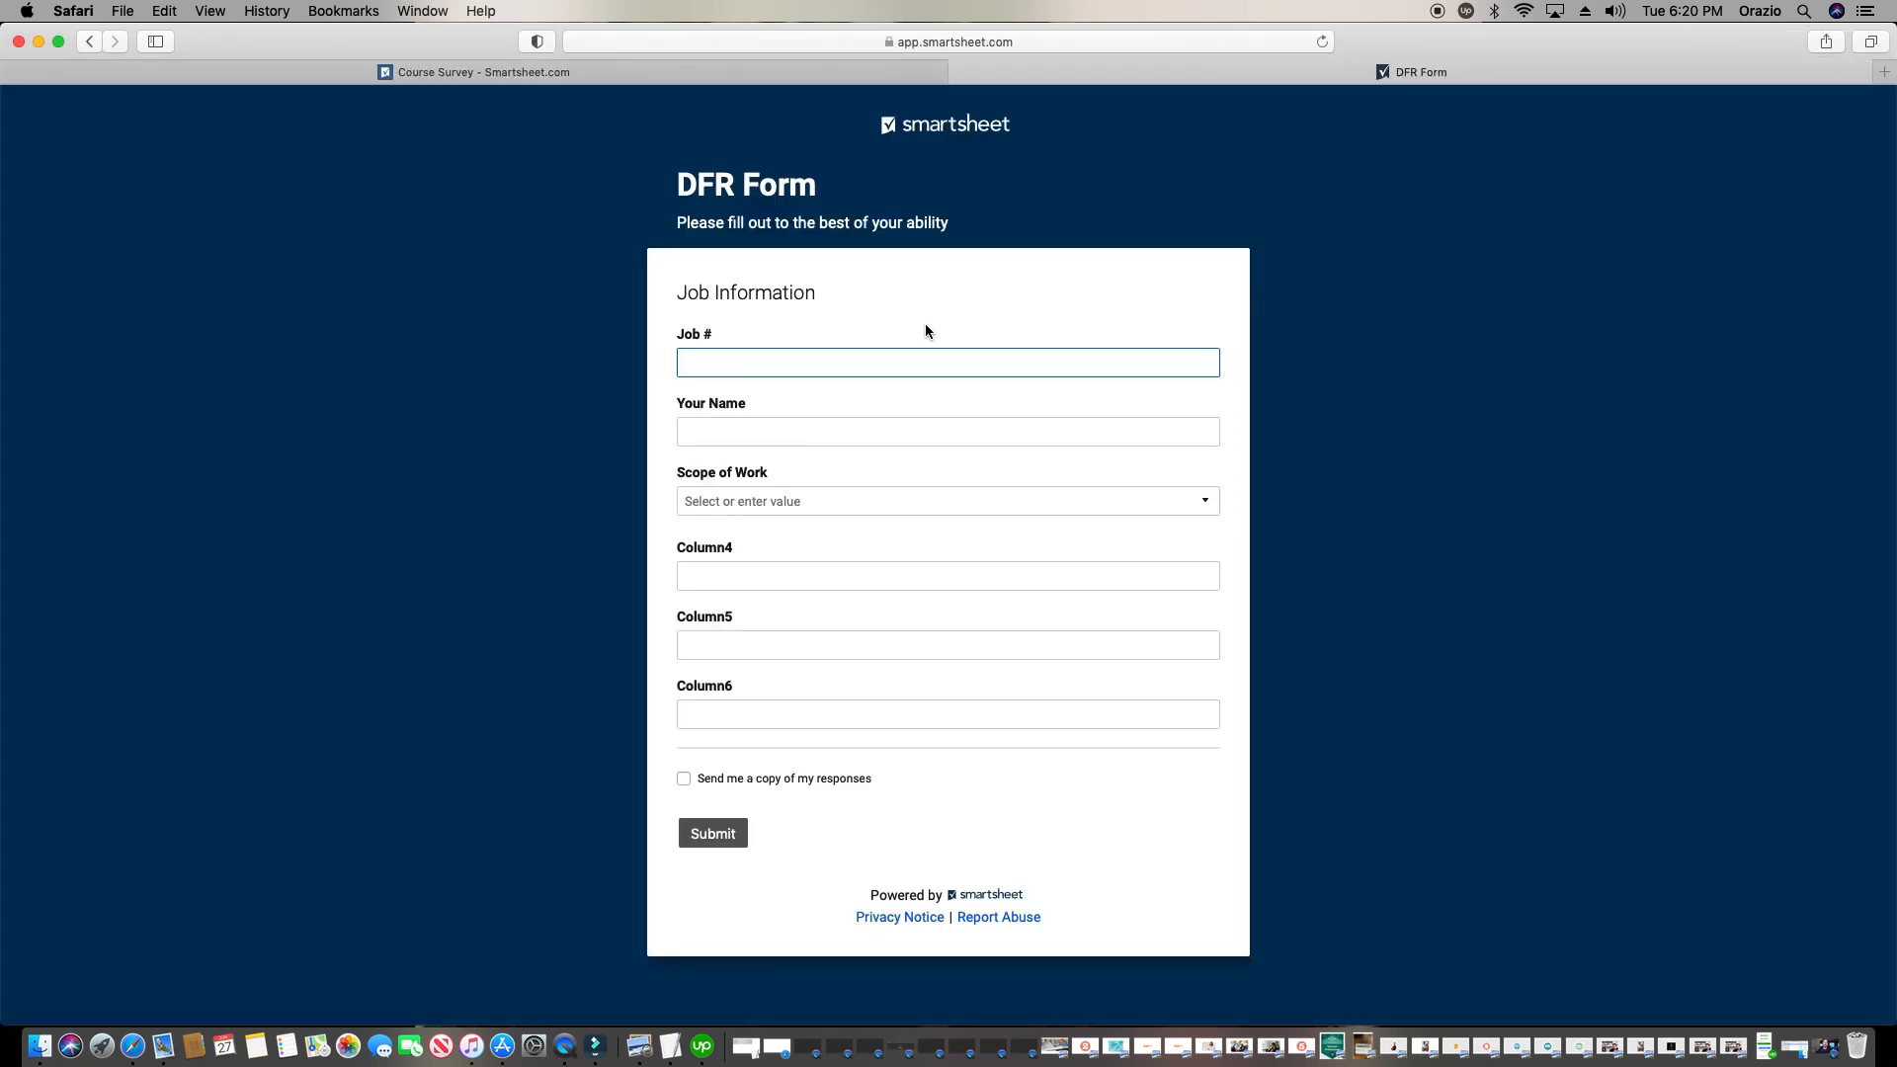
type("23-1111")
left_click(1007, 430)
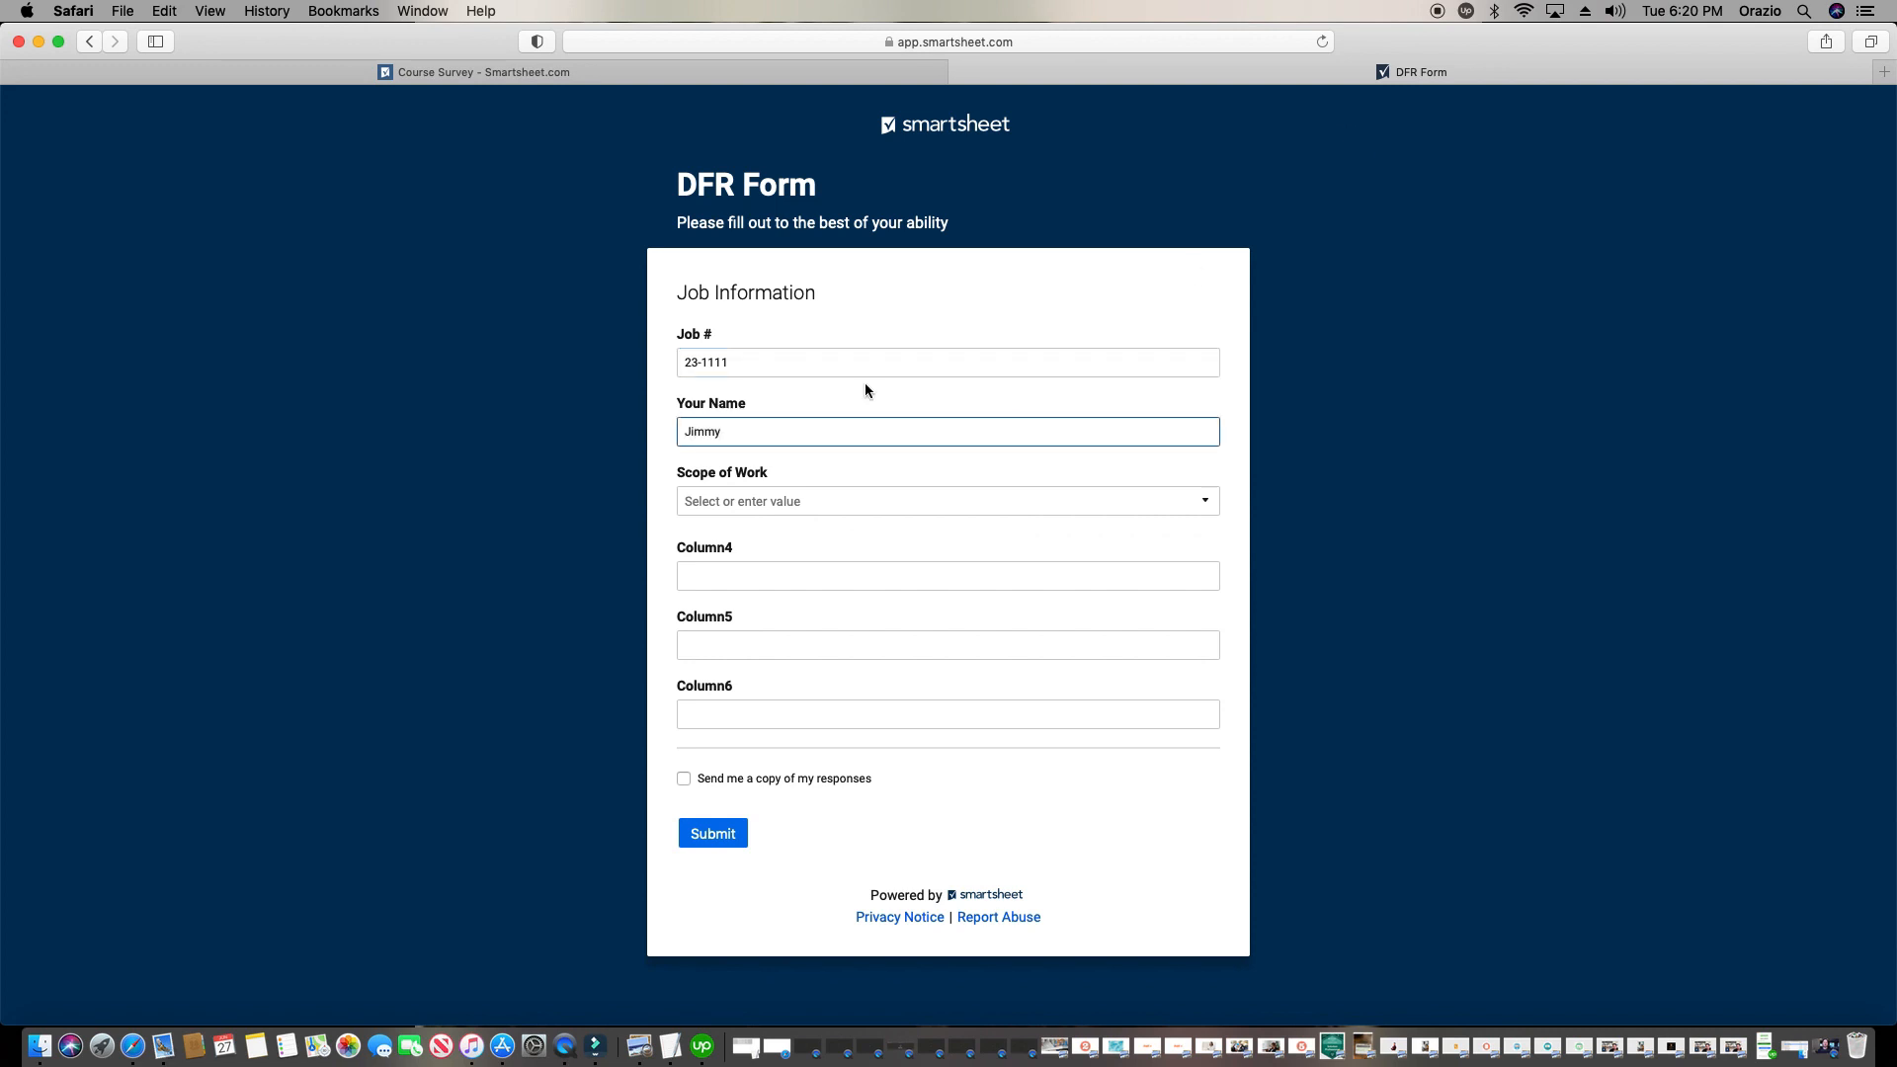
left_click(826, 502)
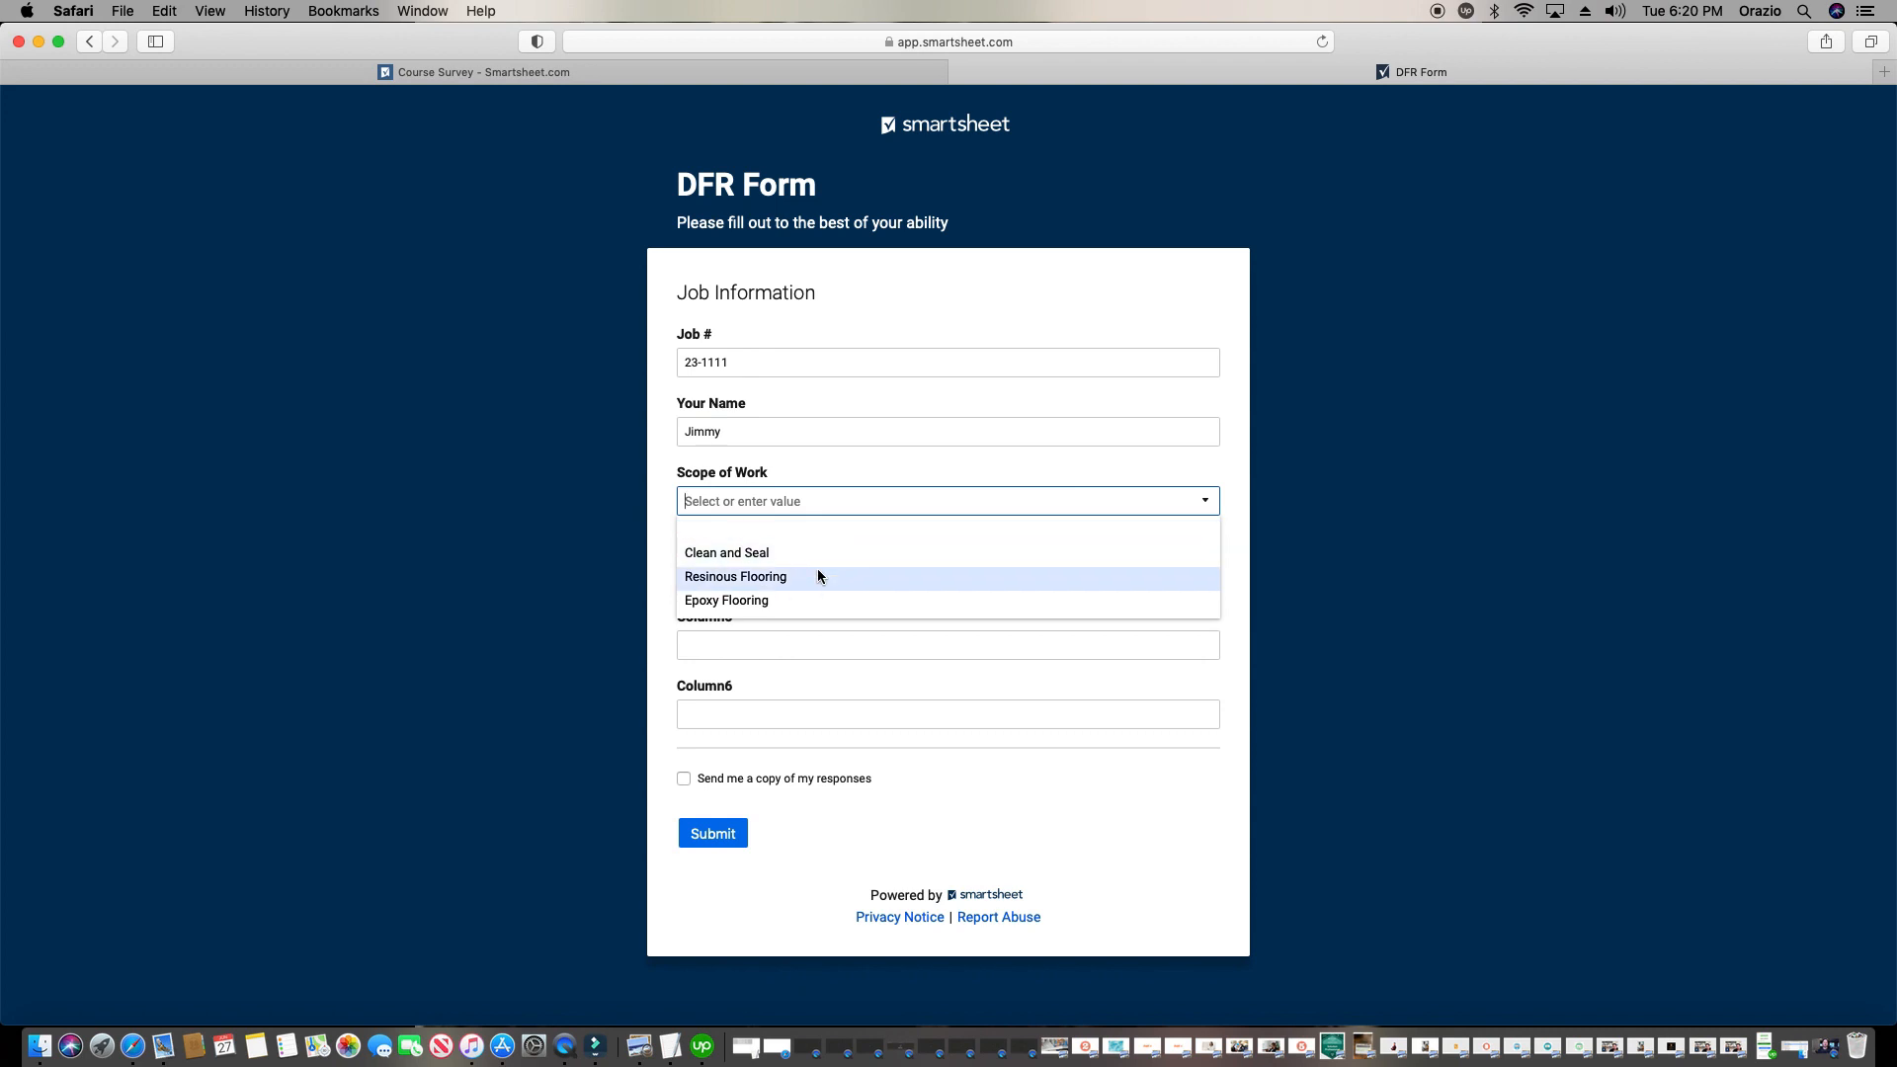
left_click(814, 554)
left_click(805, 582)
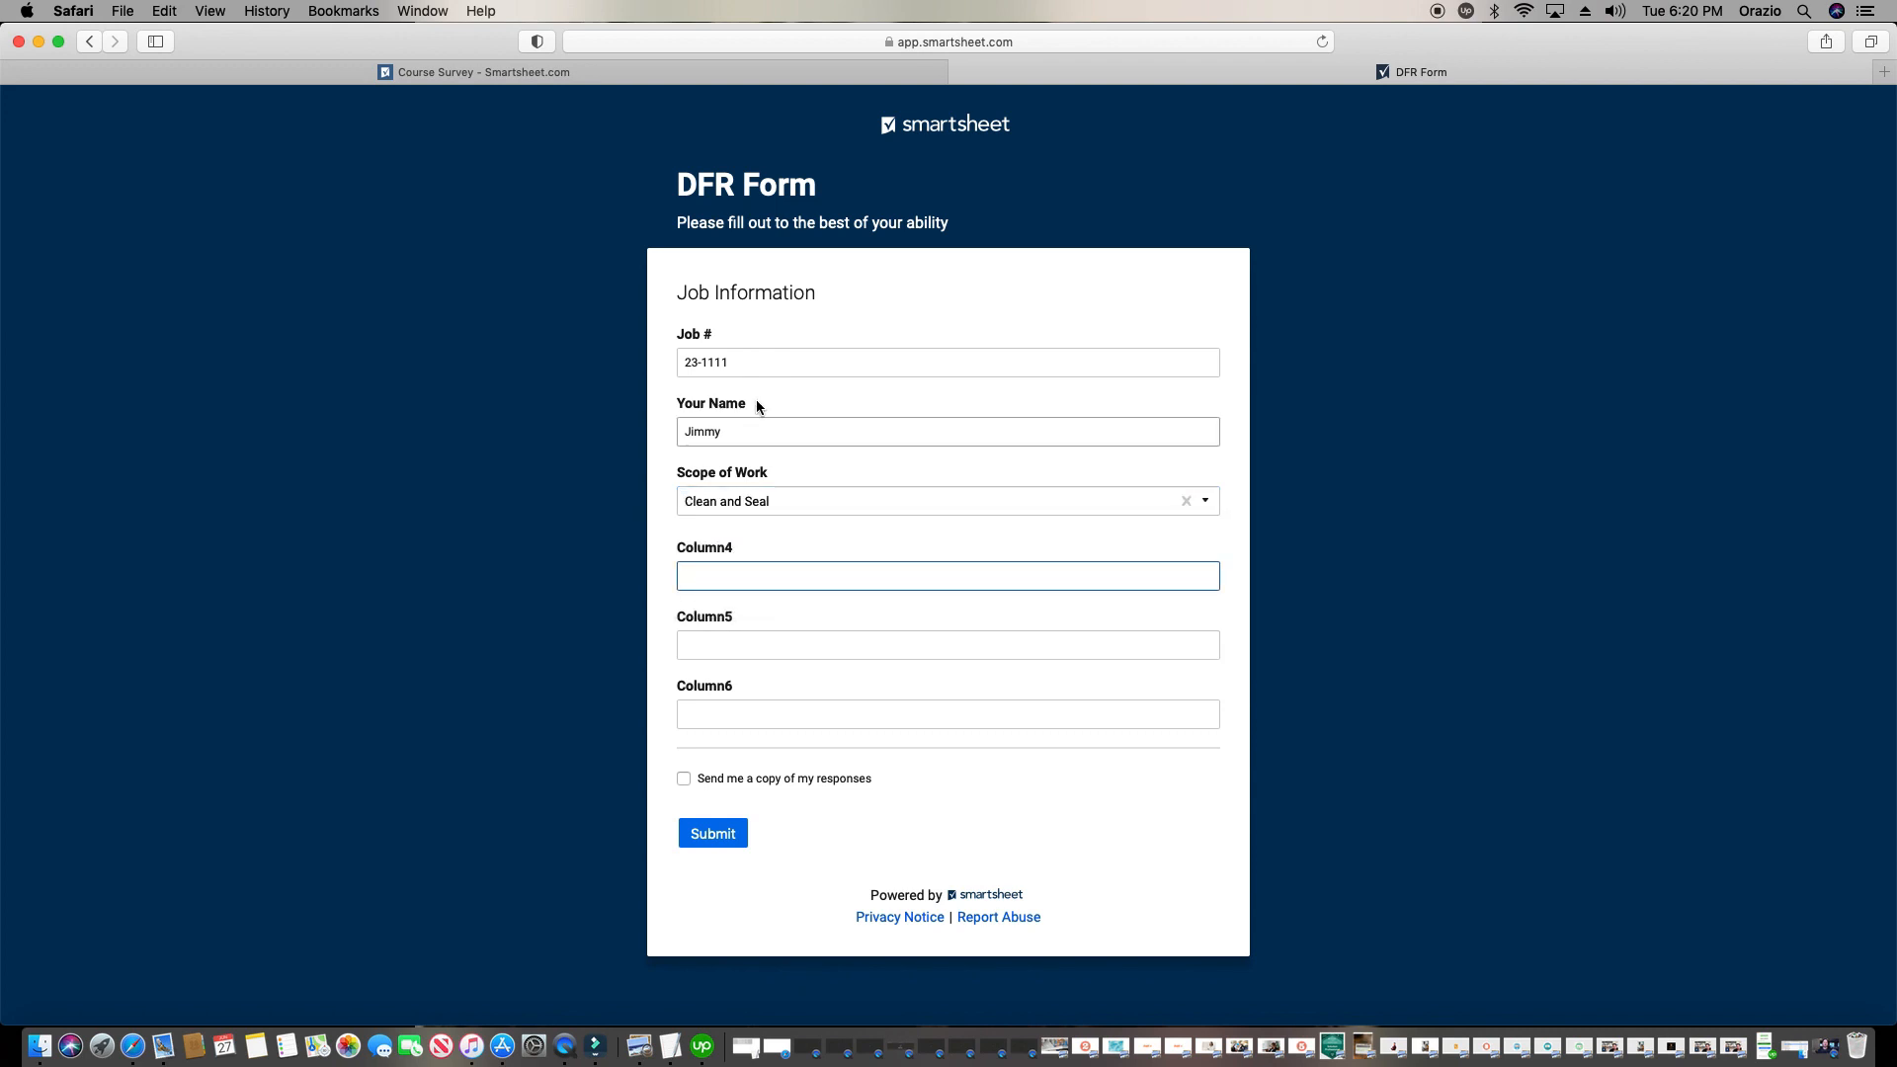
left_click(712, 834)
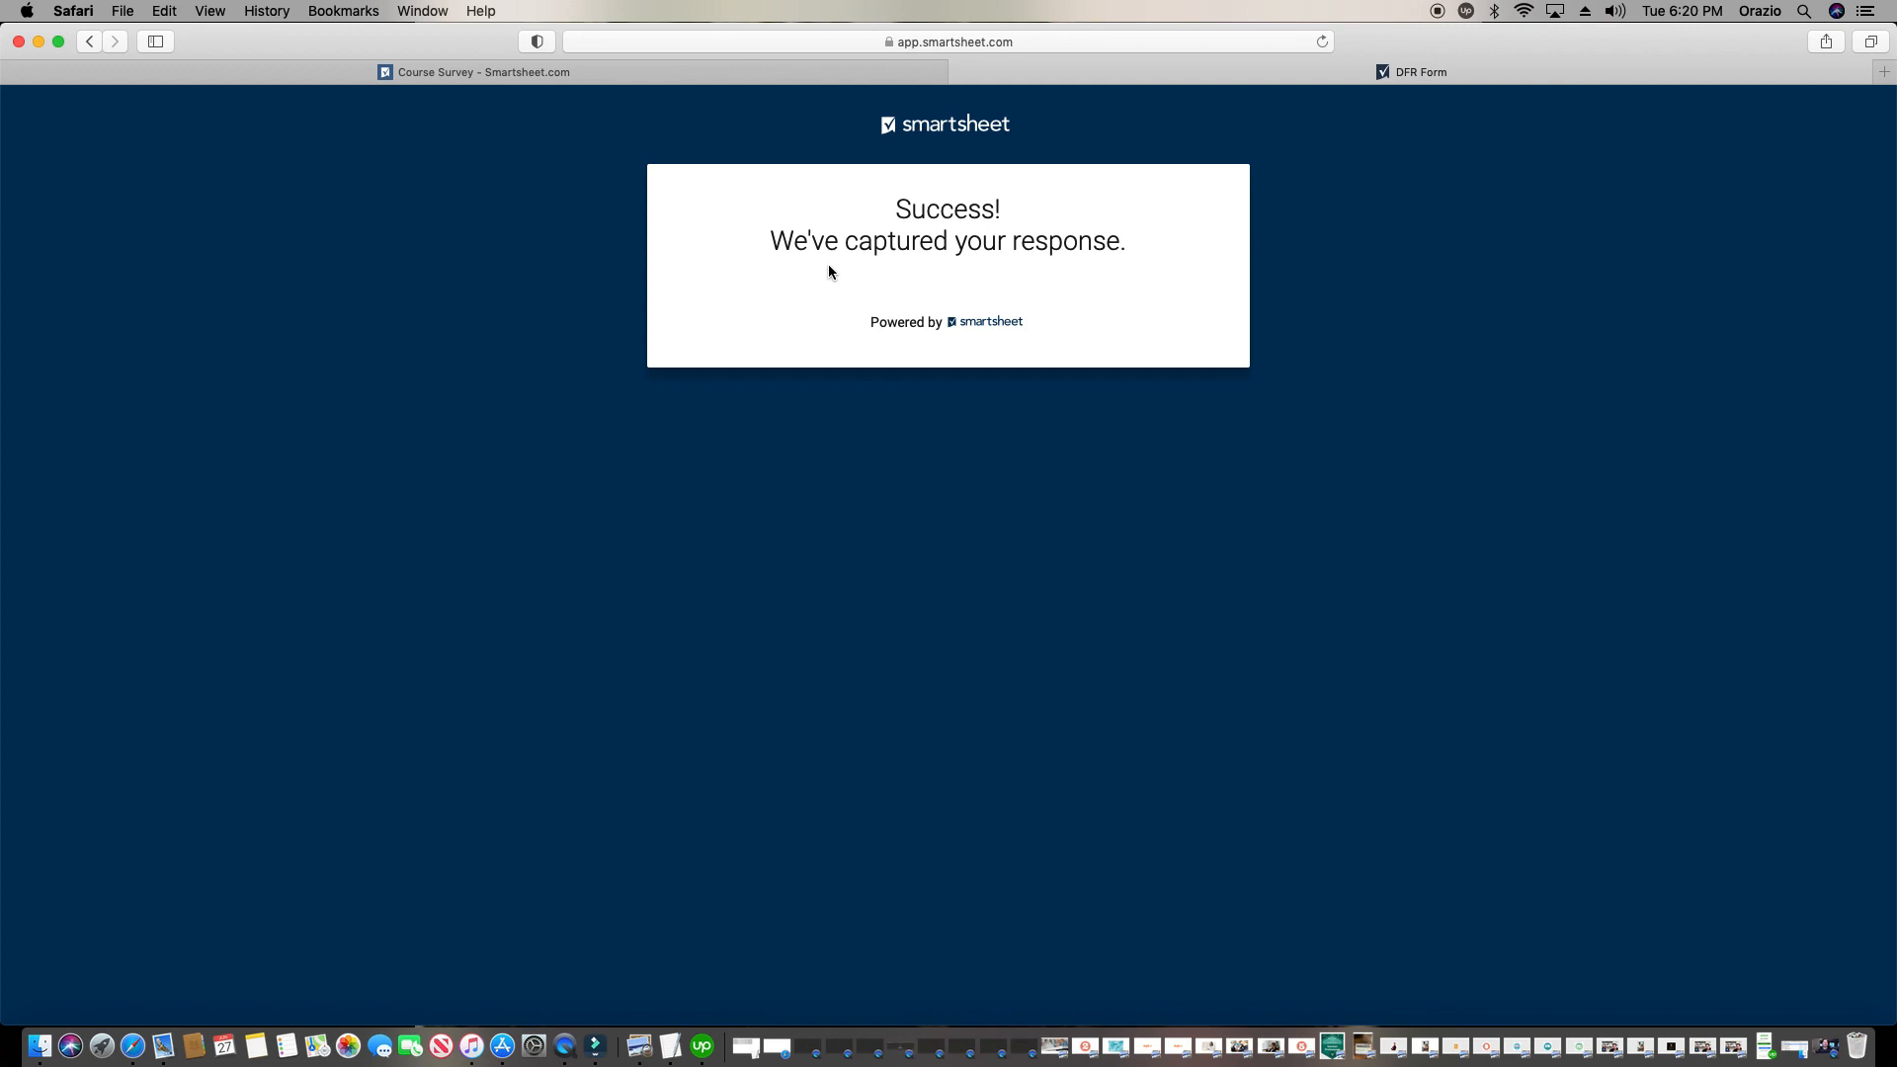
Return to the form builder and make the Job # field required
left_click(959, 71)
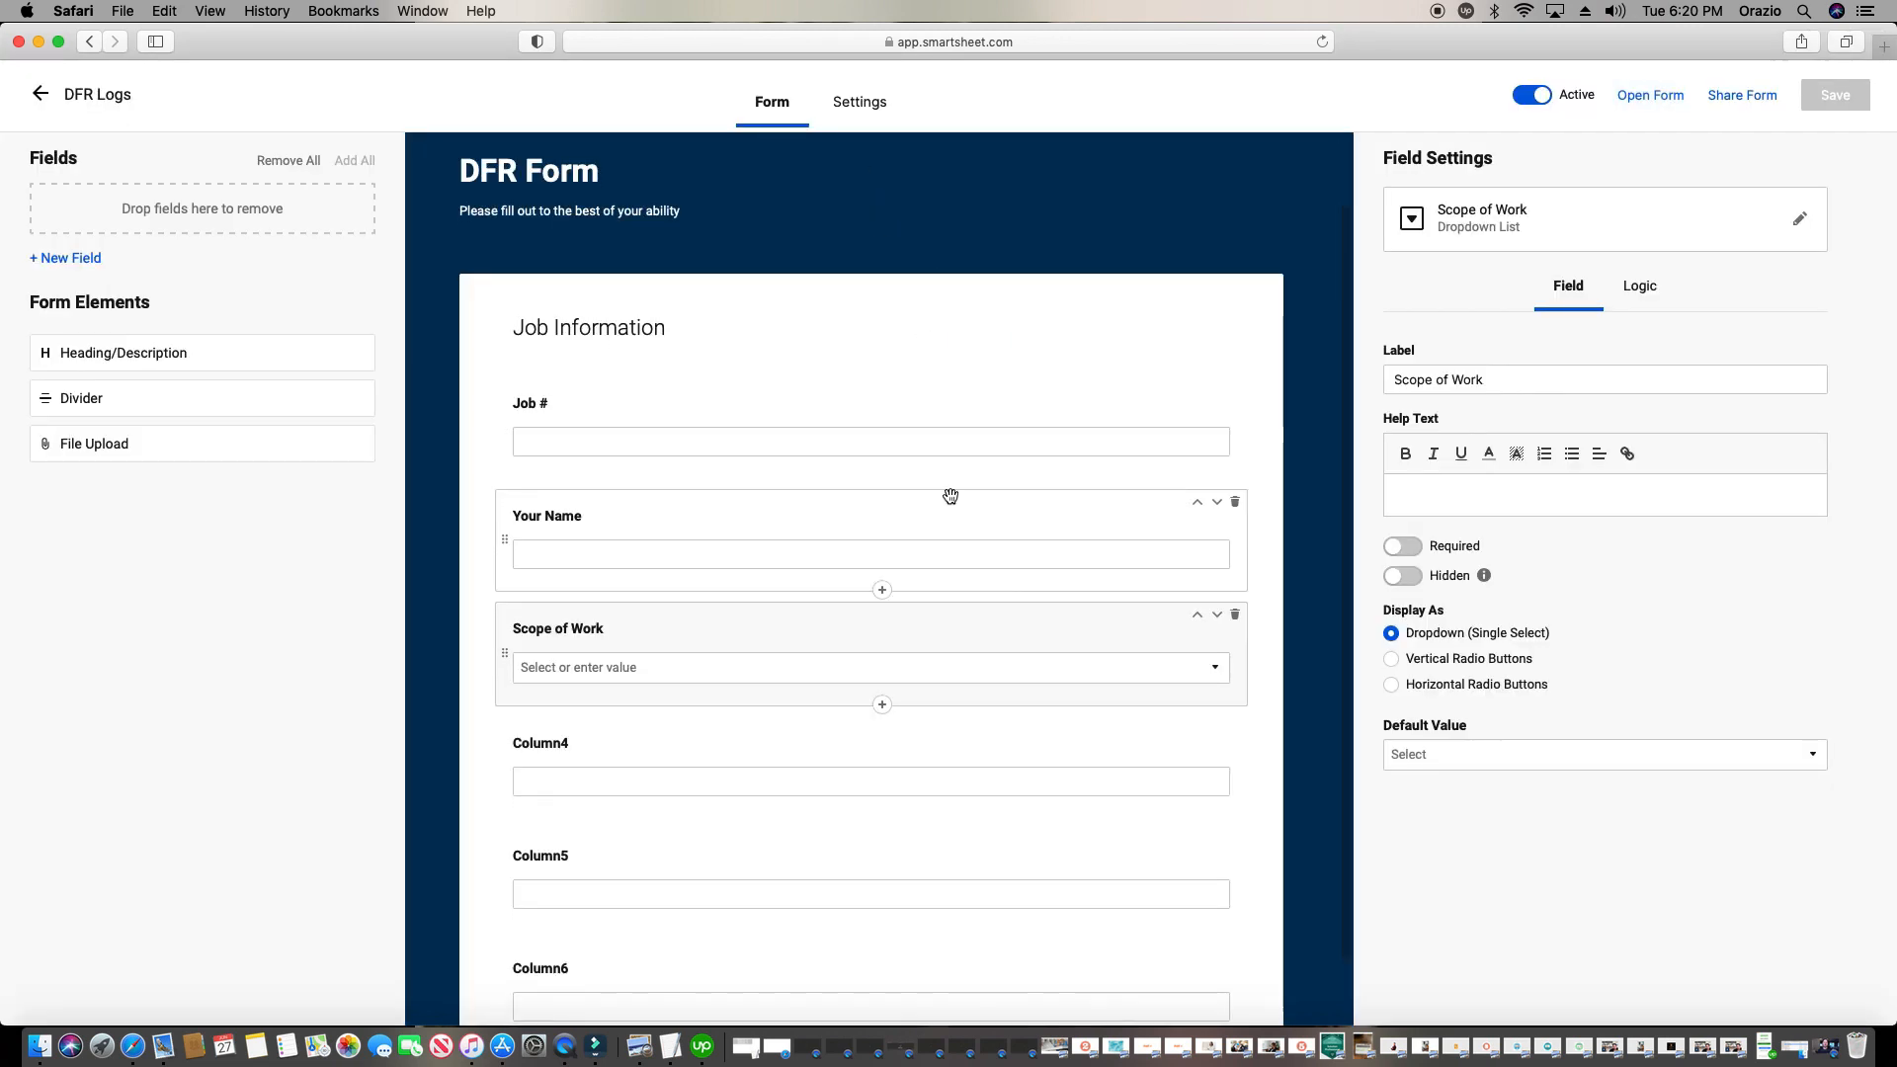
scroll(868, 487, "down", 1)
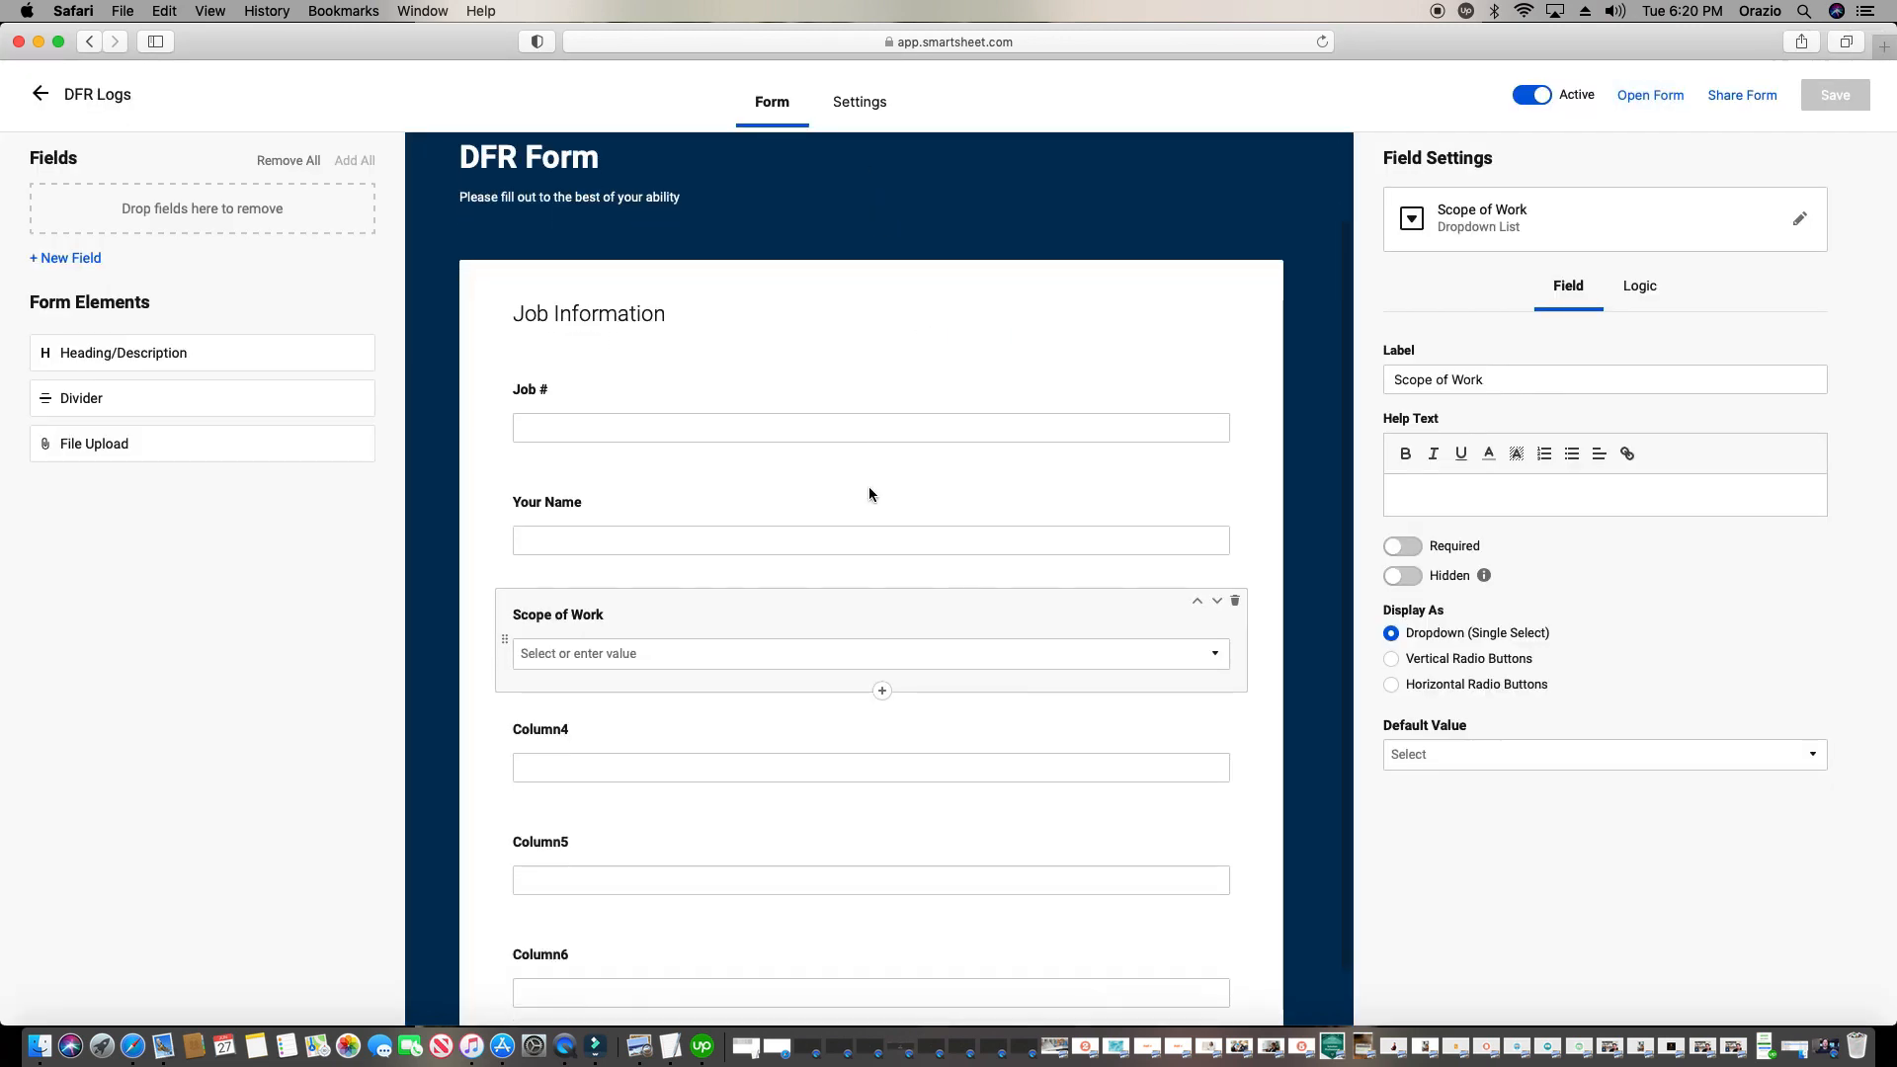
left_click(858, 400)
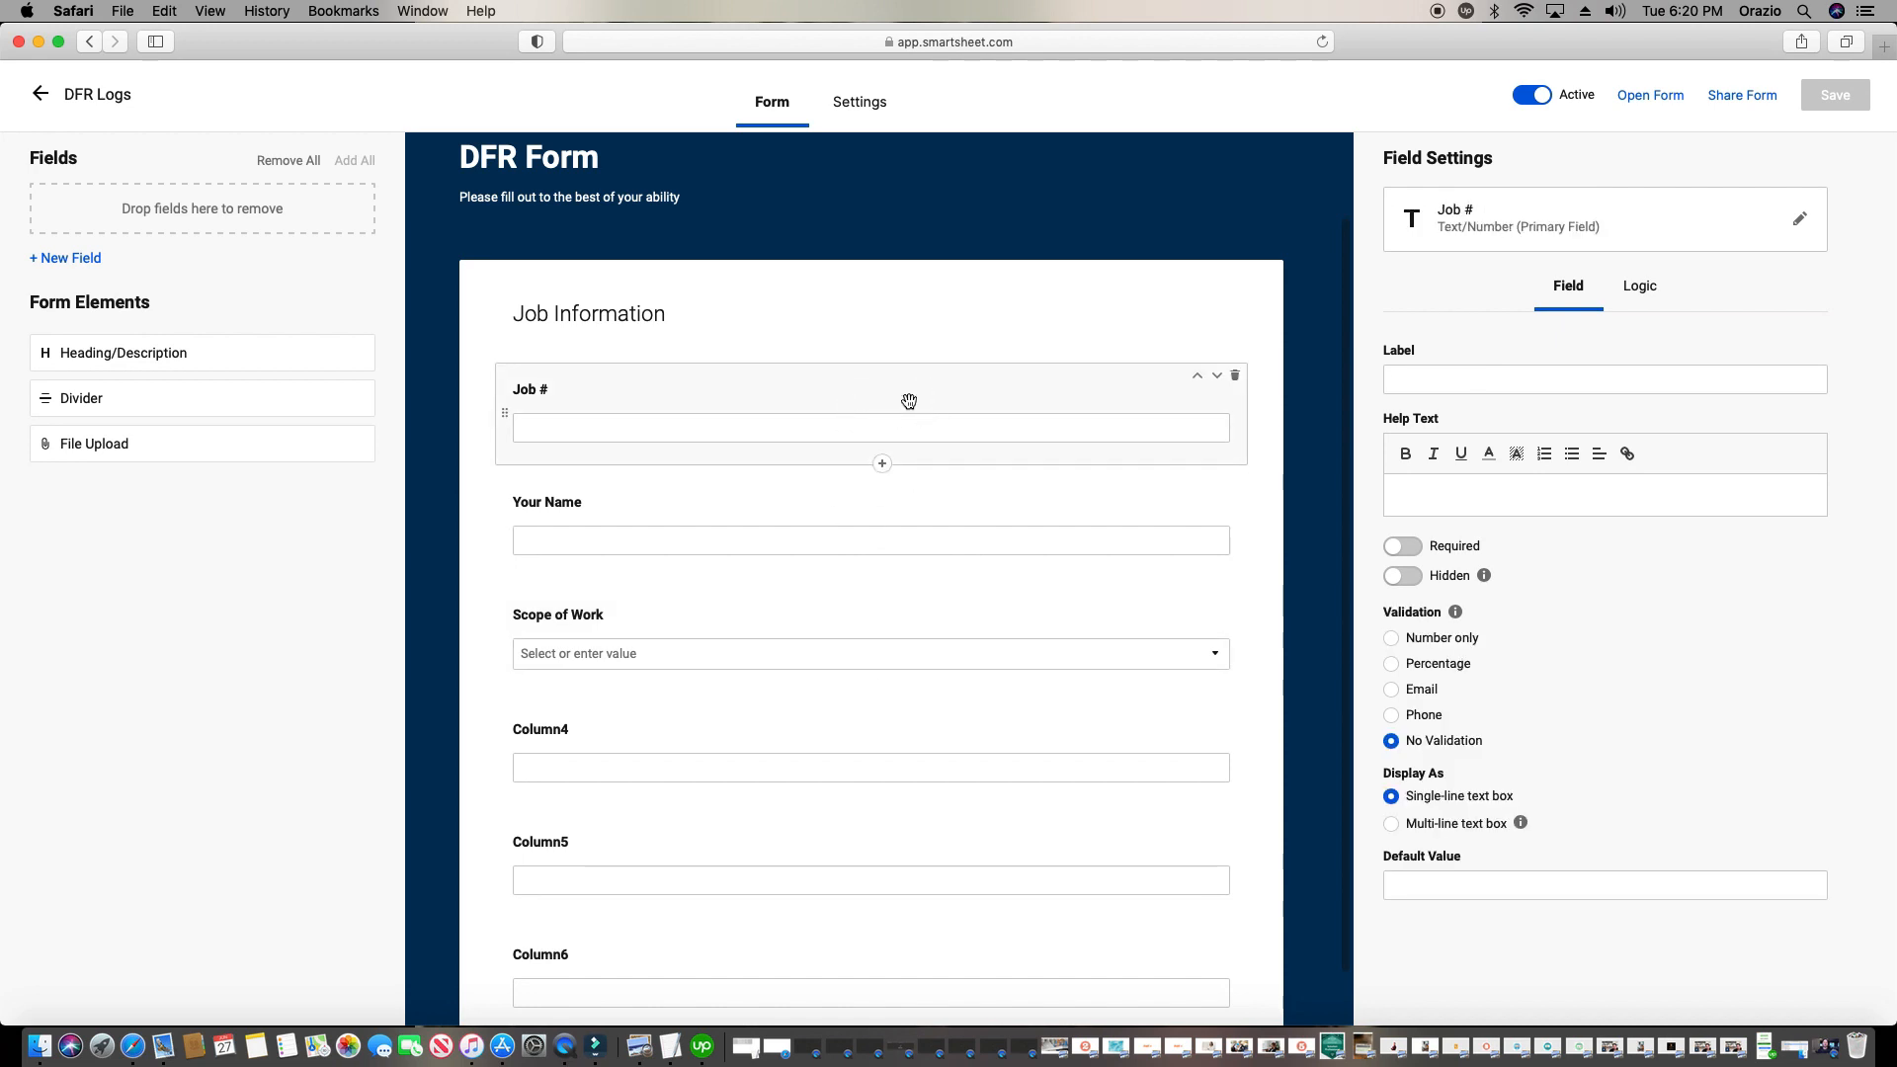
left_click(1409, 549)
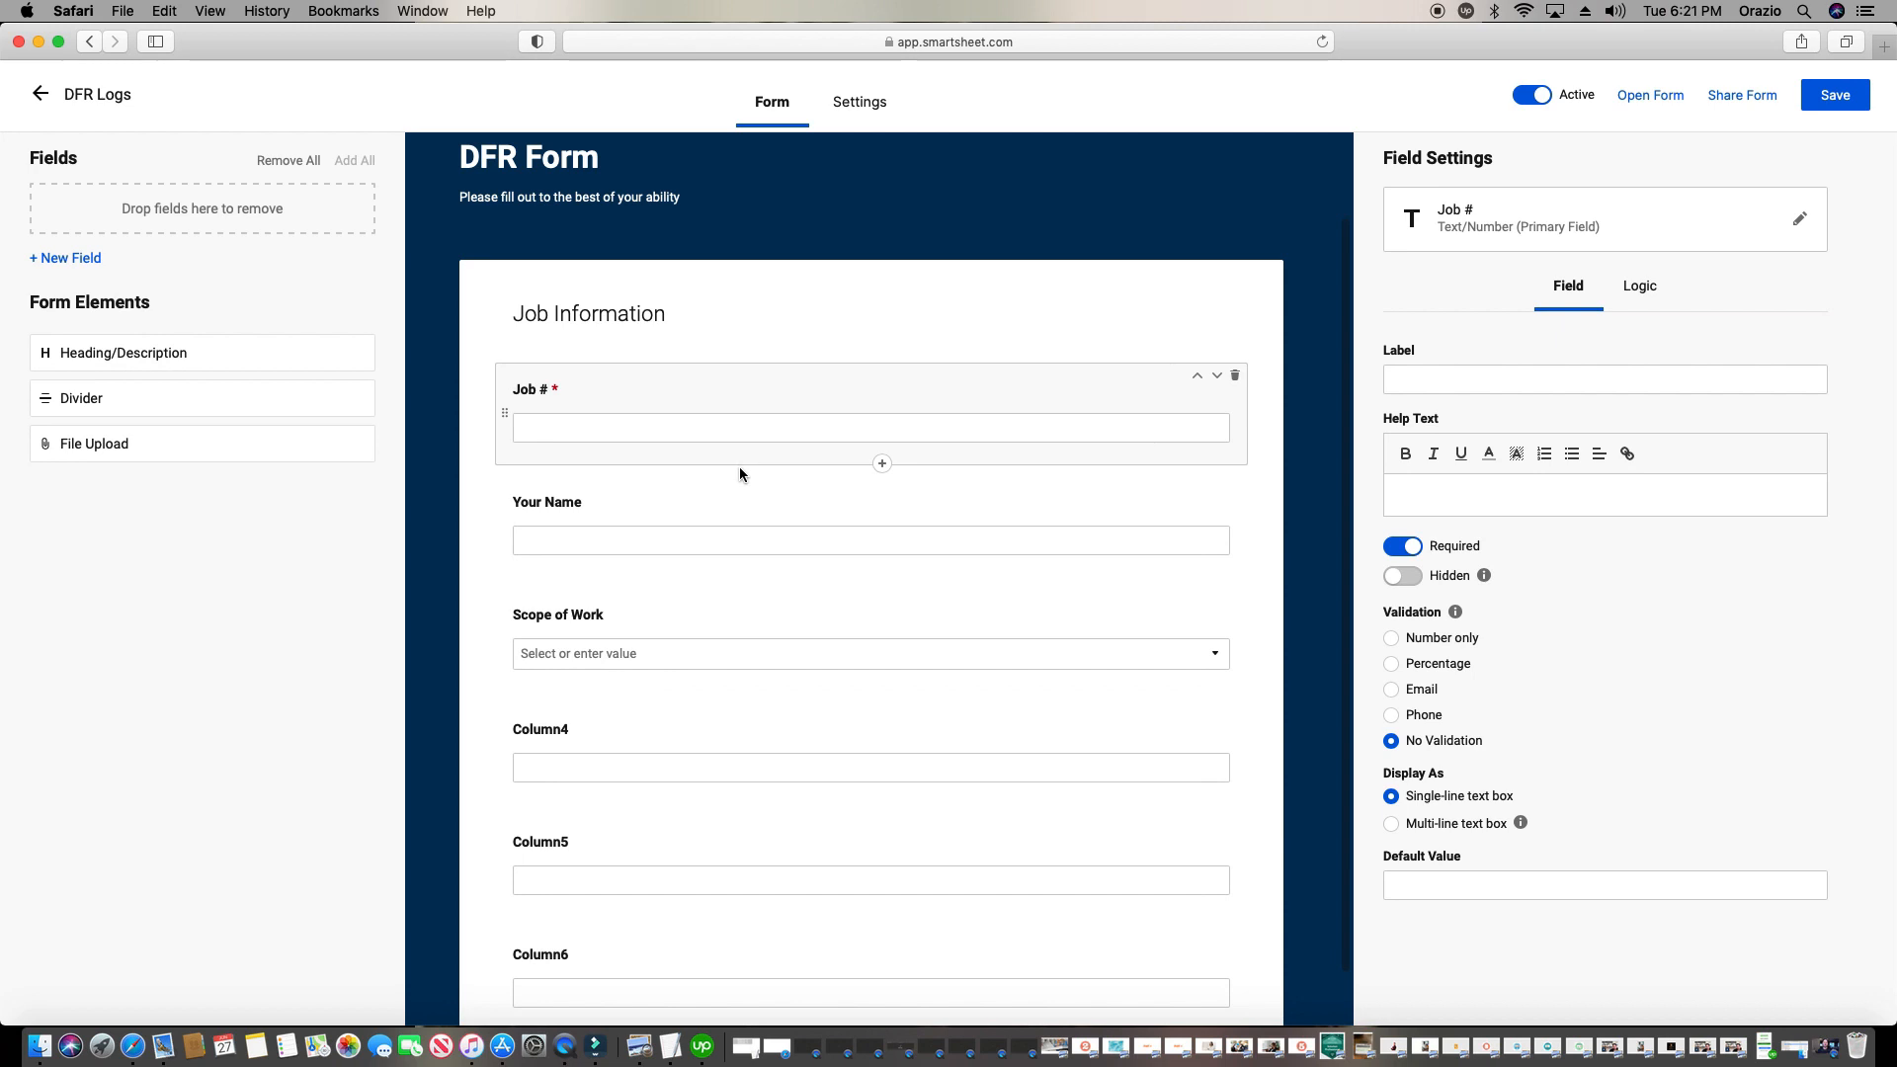
Make the Your Name and Scope of Work fields required
left_click(736, 515)
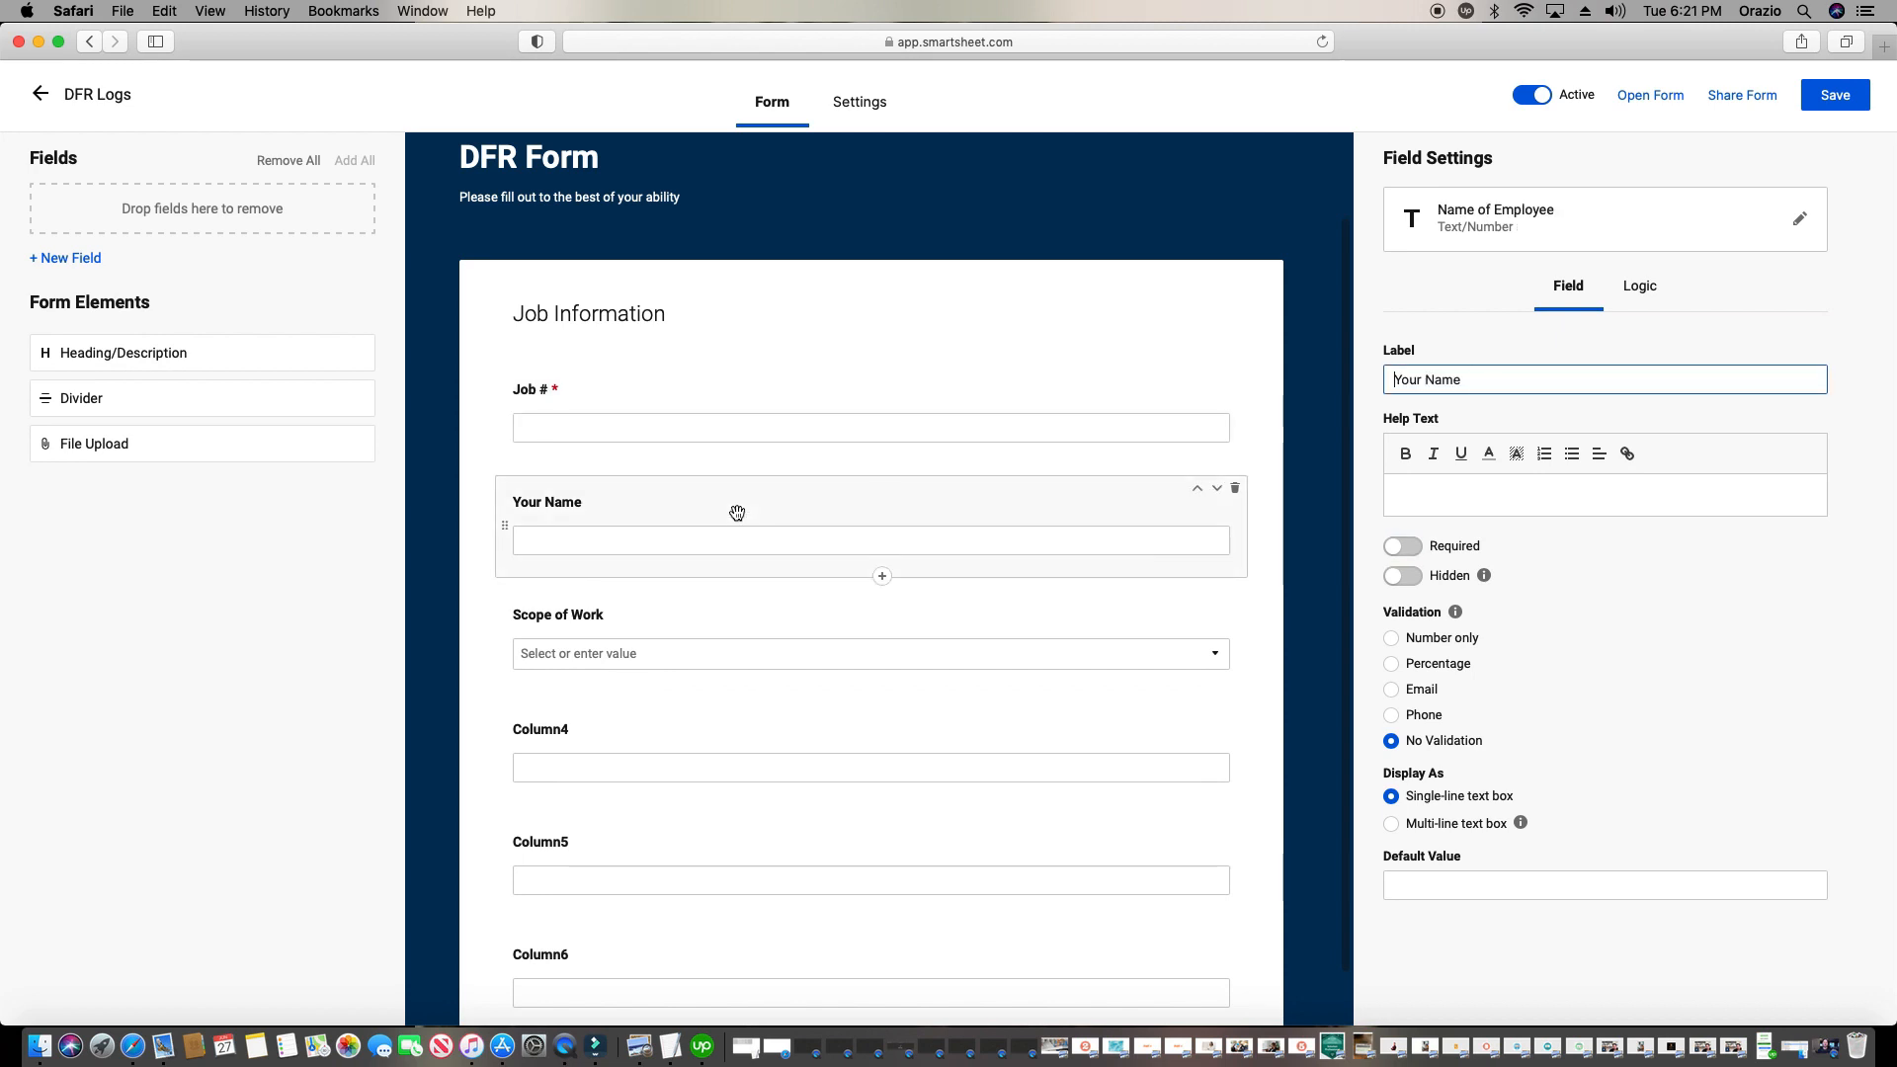
left_click(736, 513)
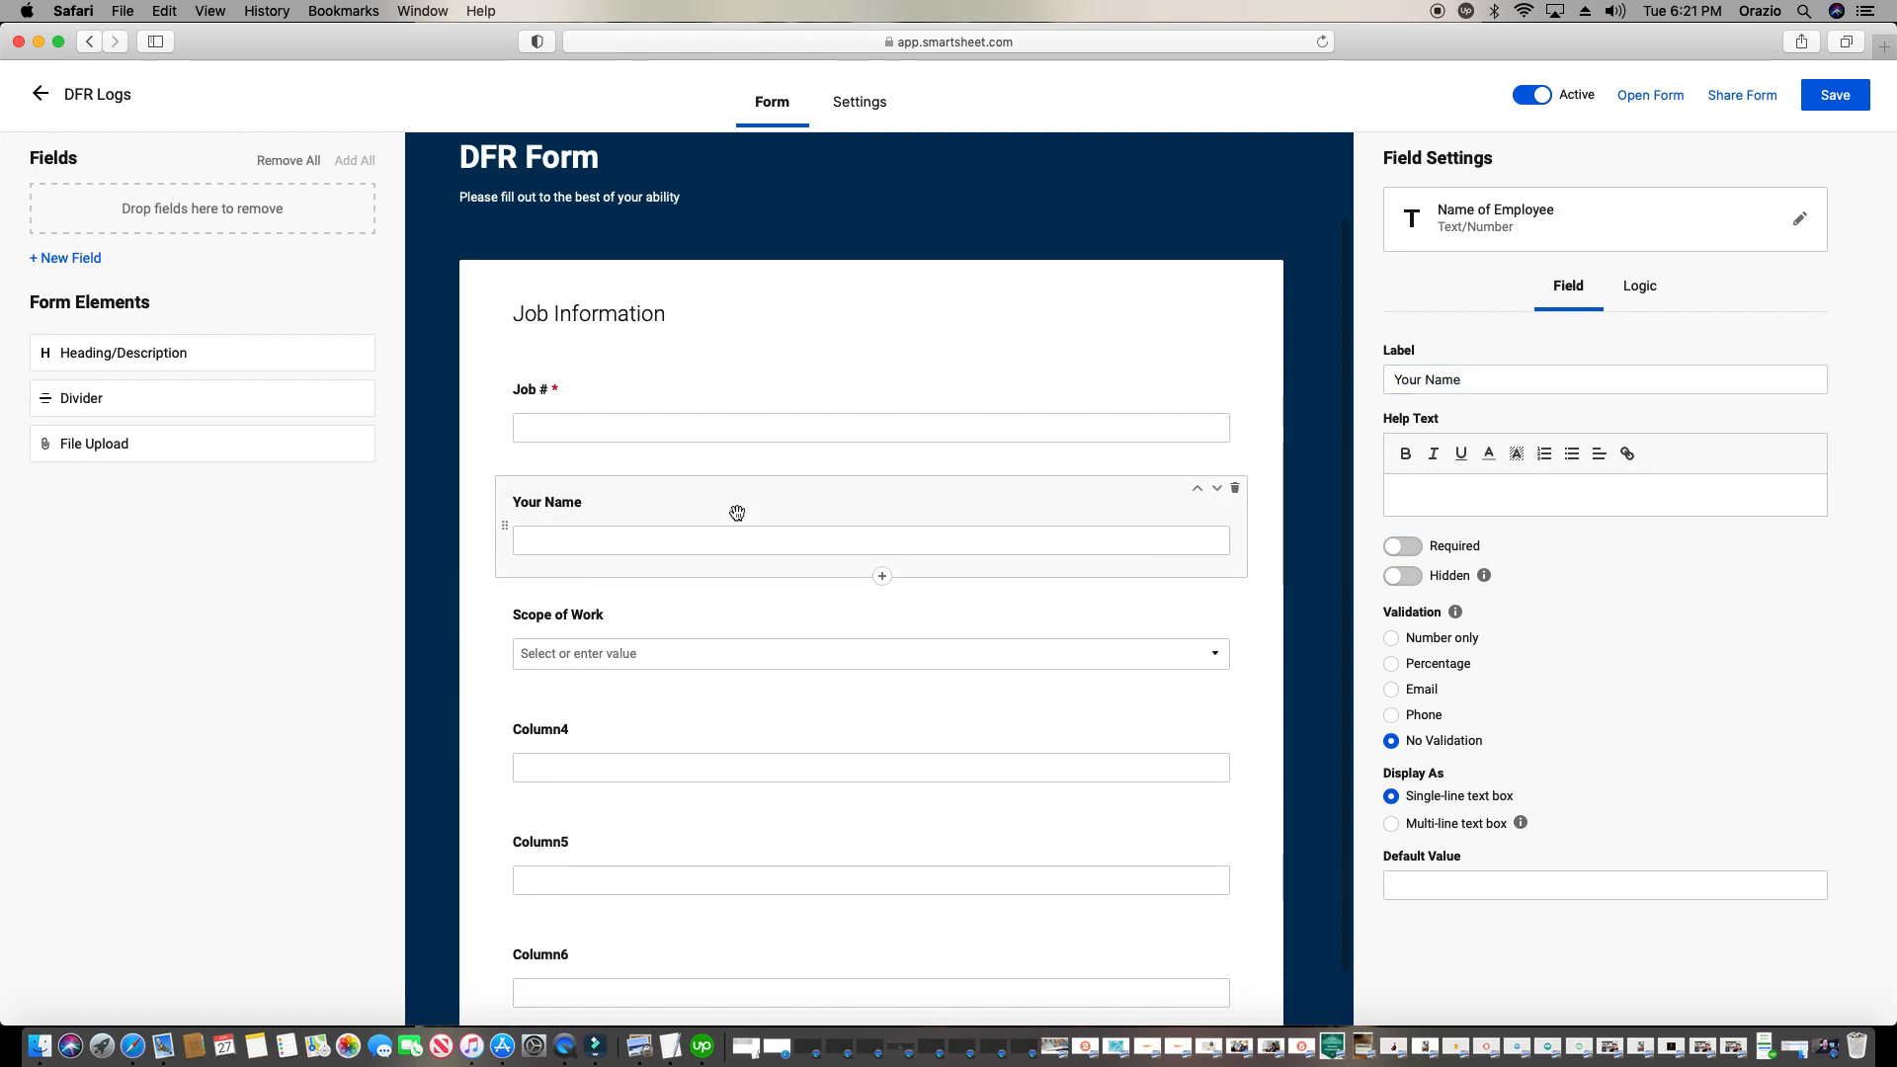
left_click(1401, 546)
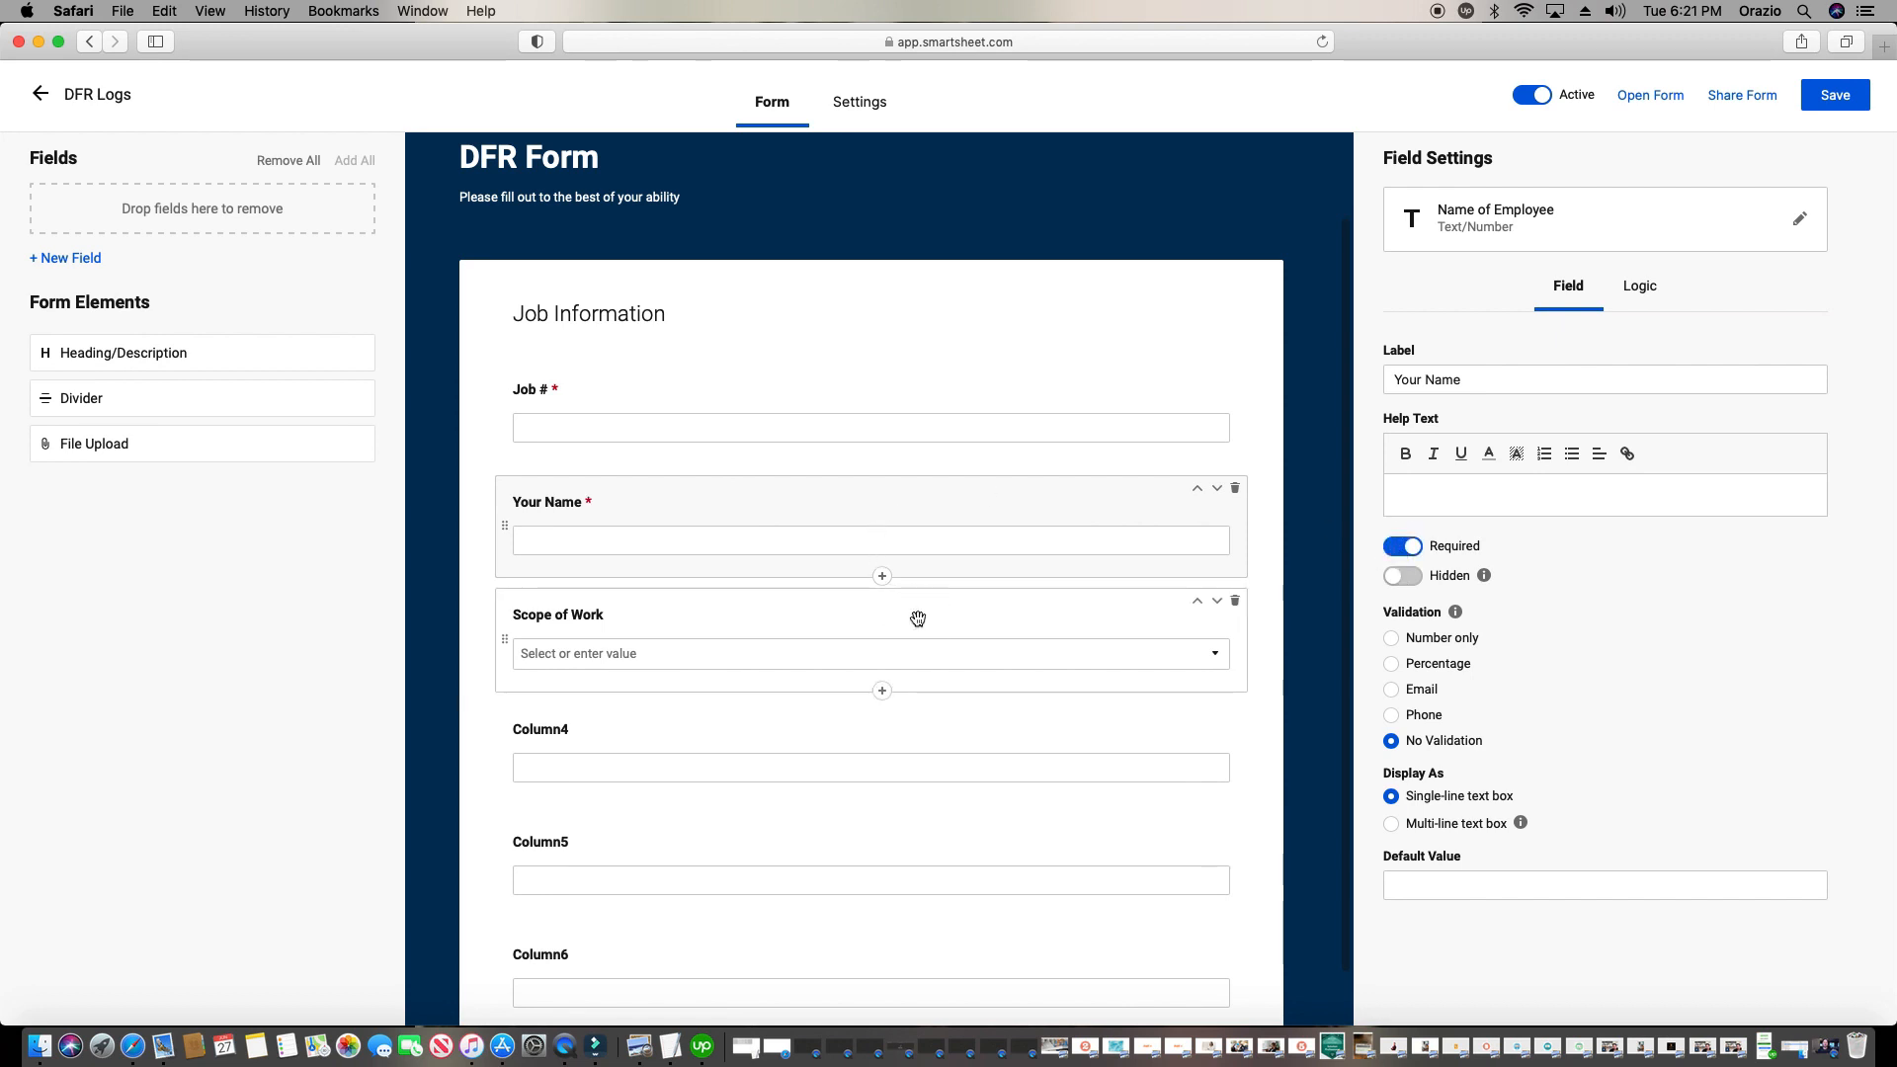
left_click(917, 619)
left_click(1402, 546)
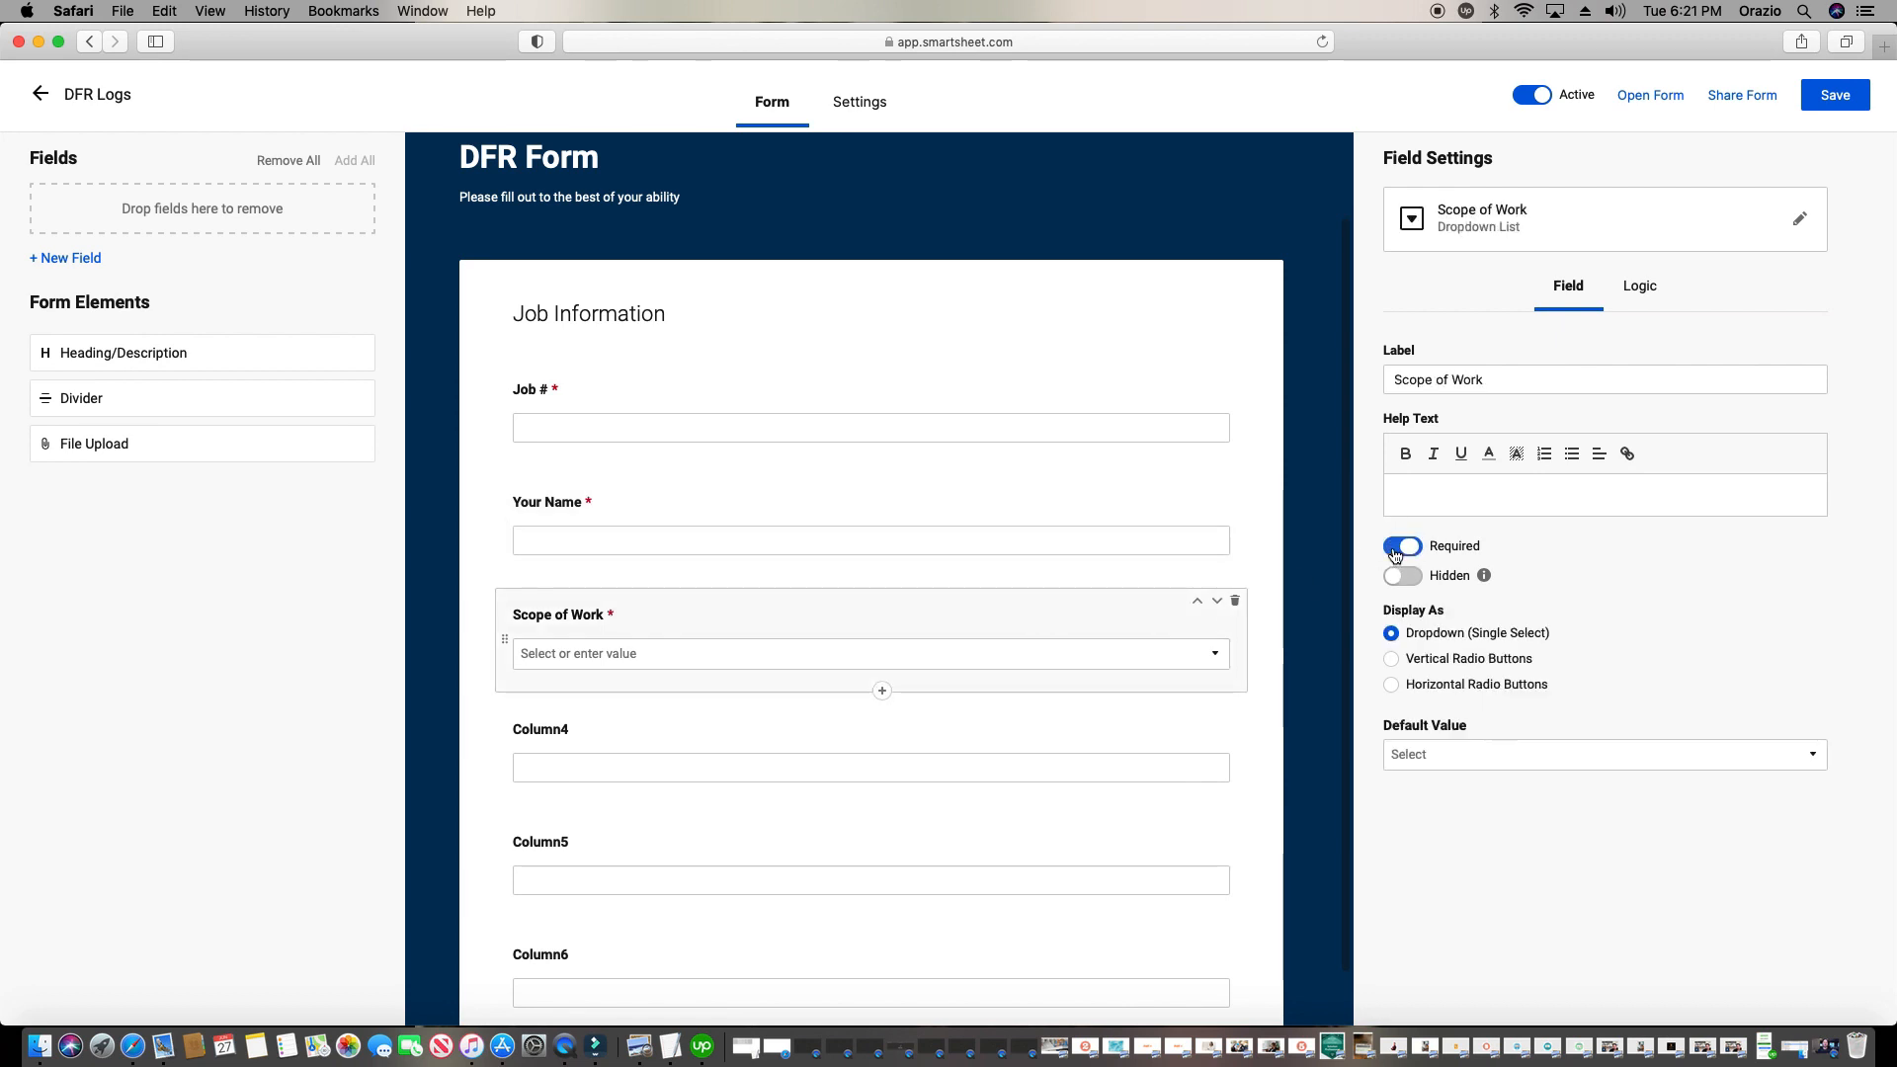
Rename the Column4 form field as Number of guys, keeping its Text/Number type
scroll(1010, 495, "down", 1)
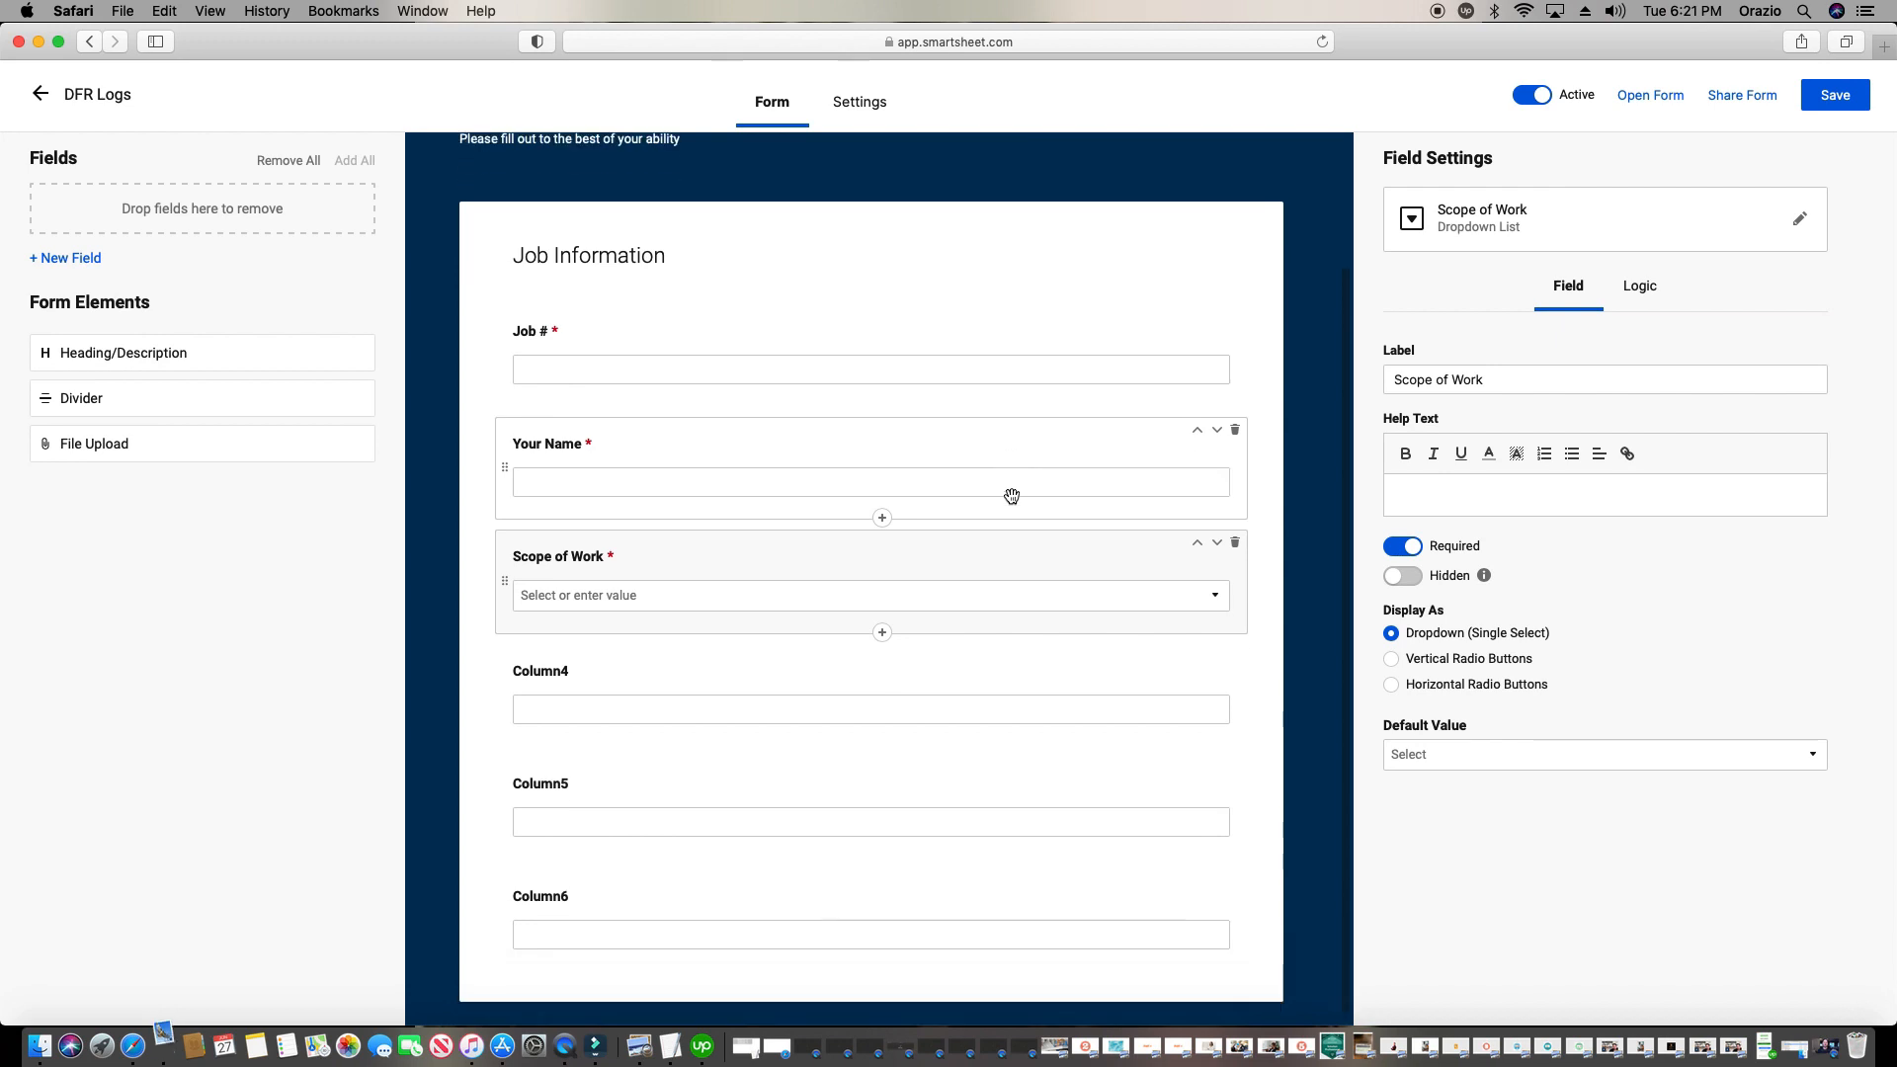
left_click(909, 668)
left_click(1435, 381)
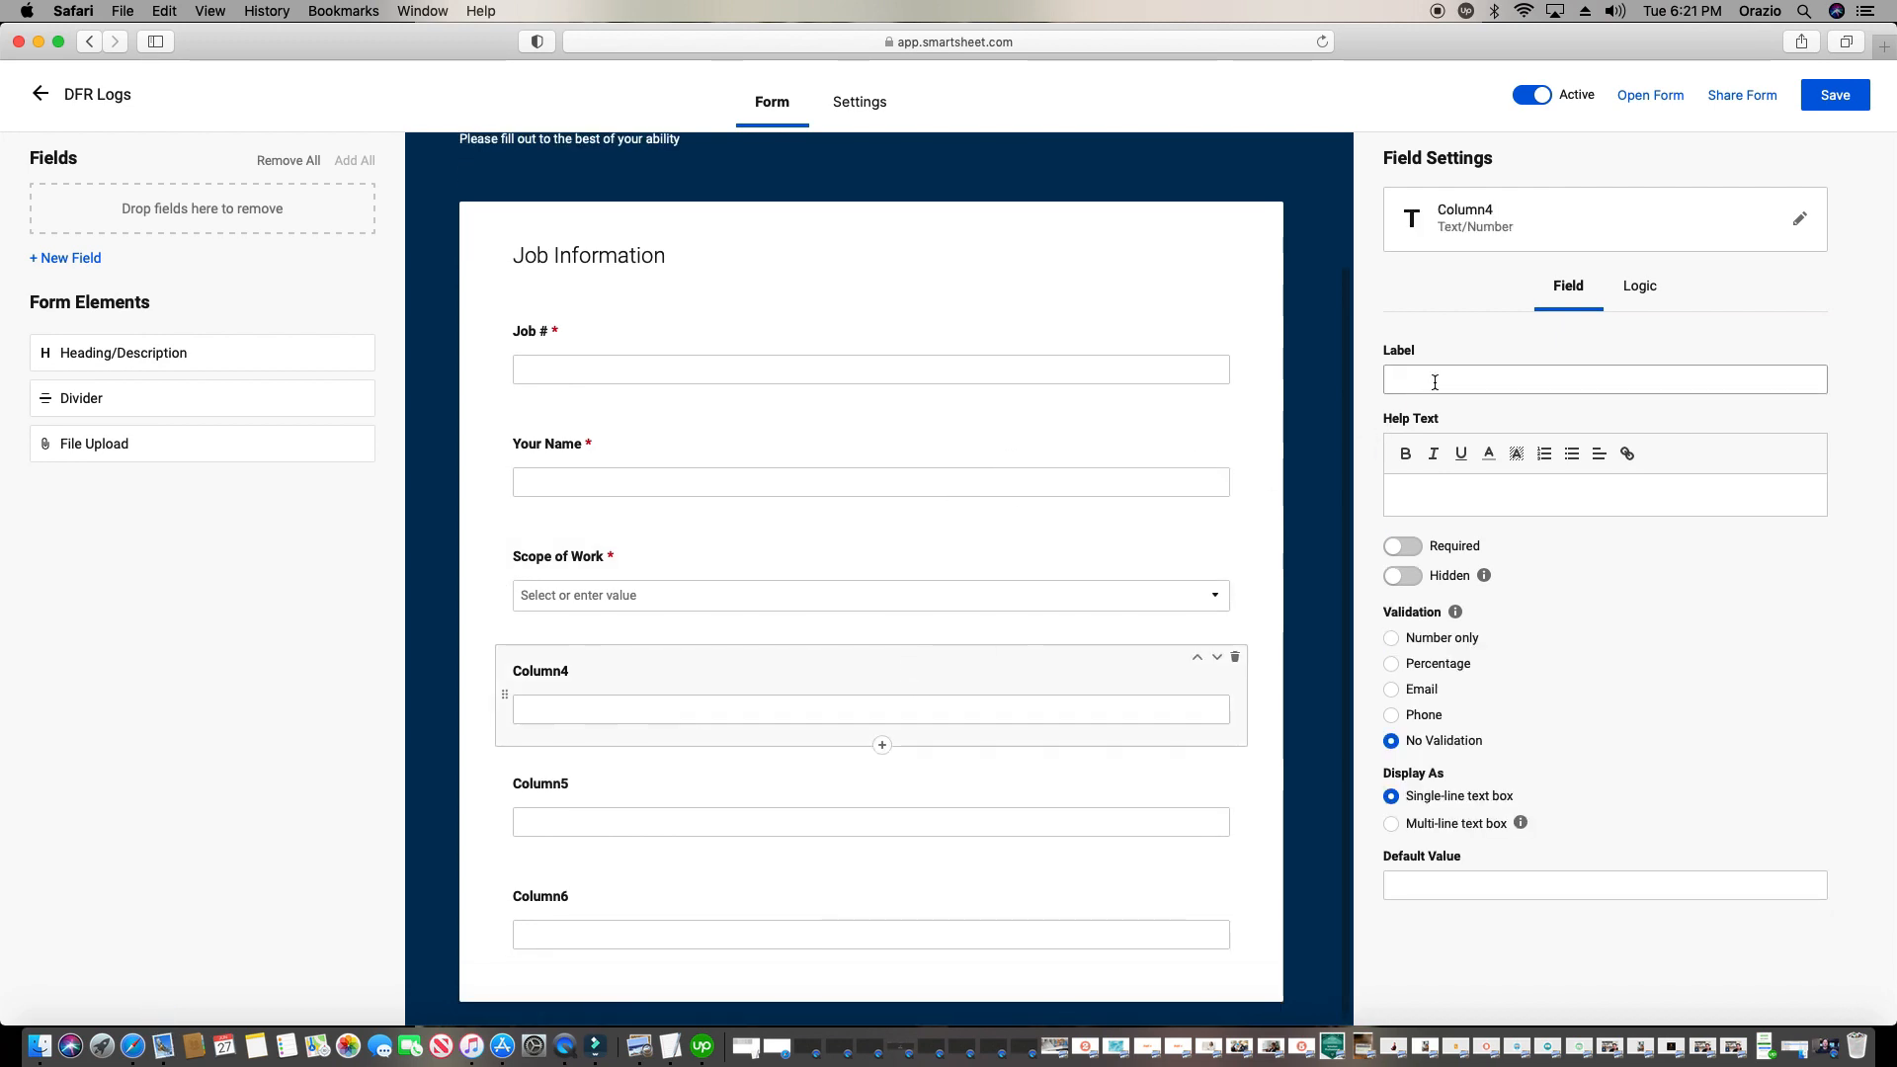
left_click(714, 674)
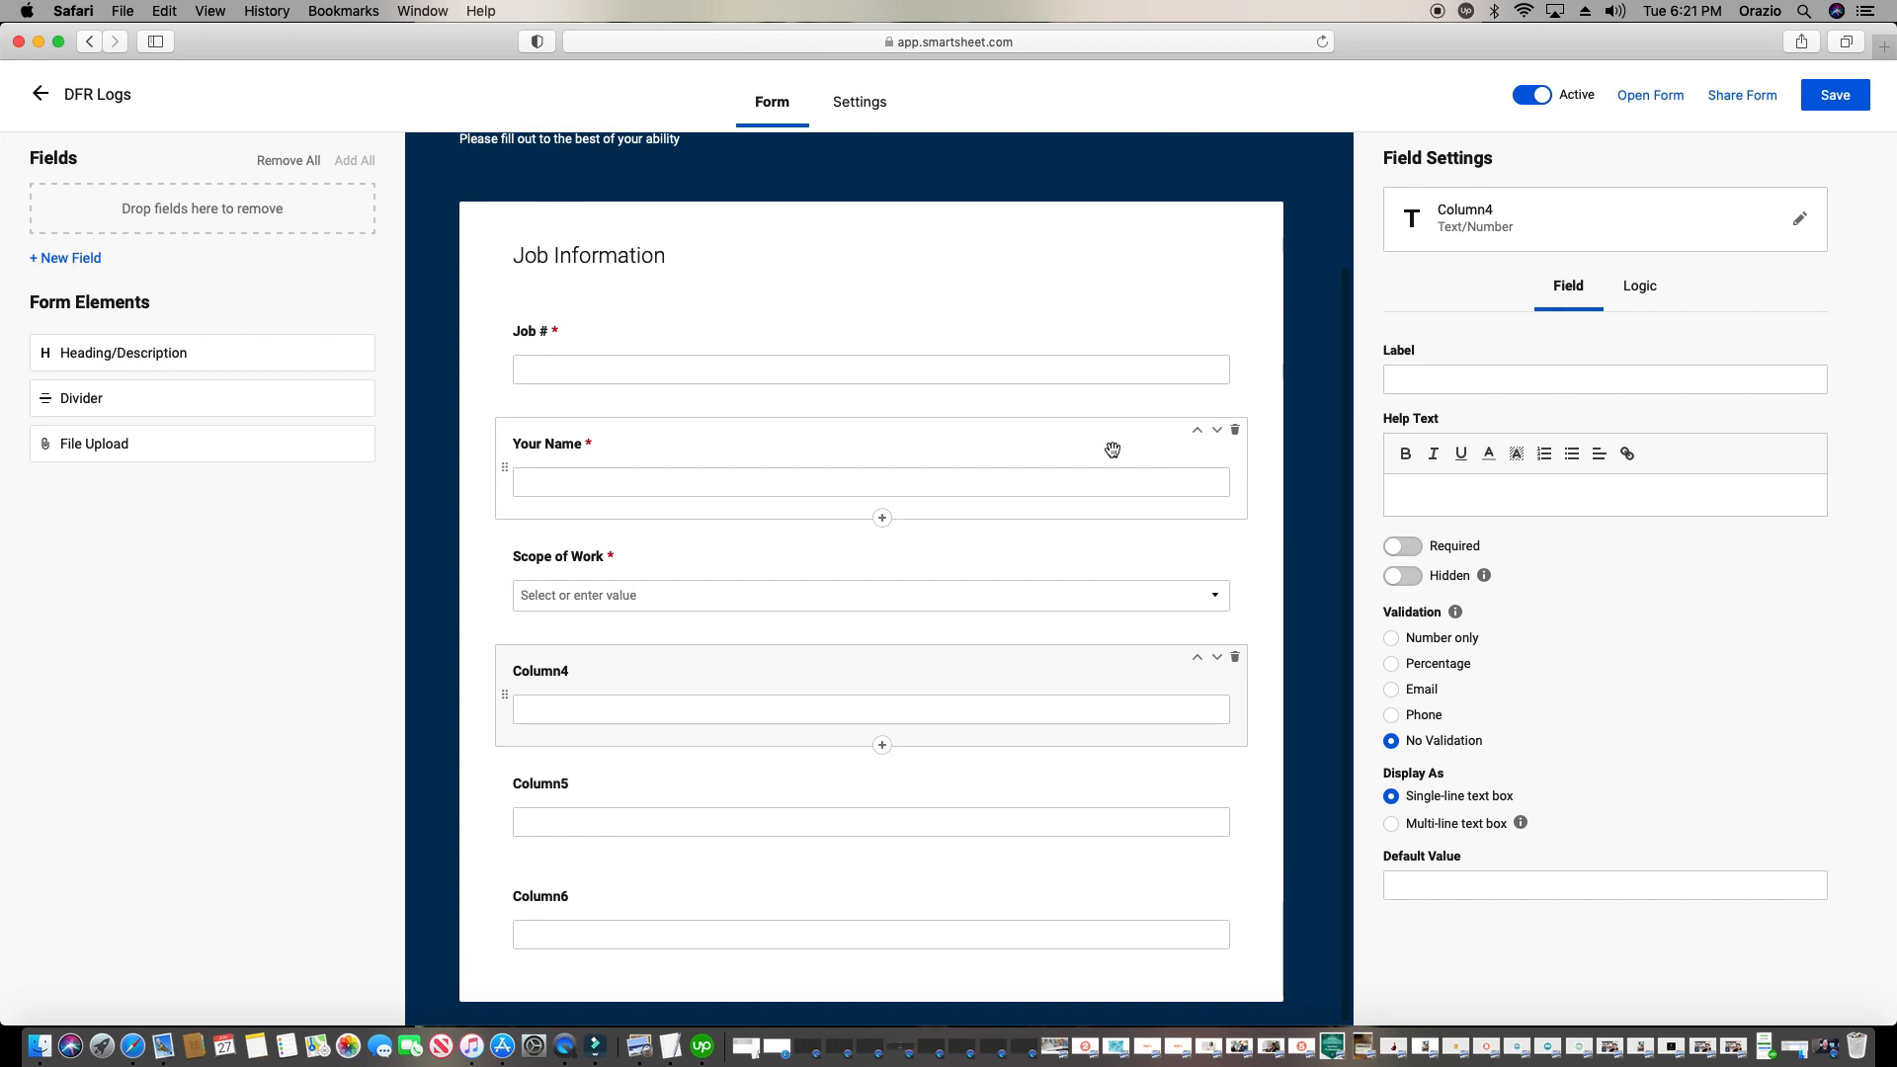
left_click(1450, 229)
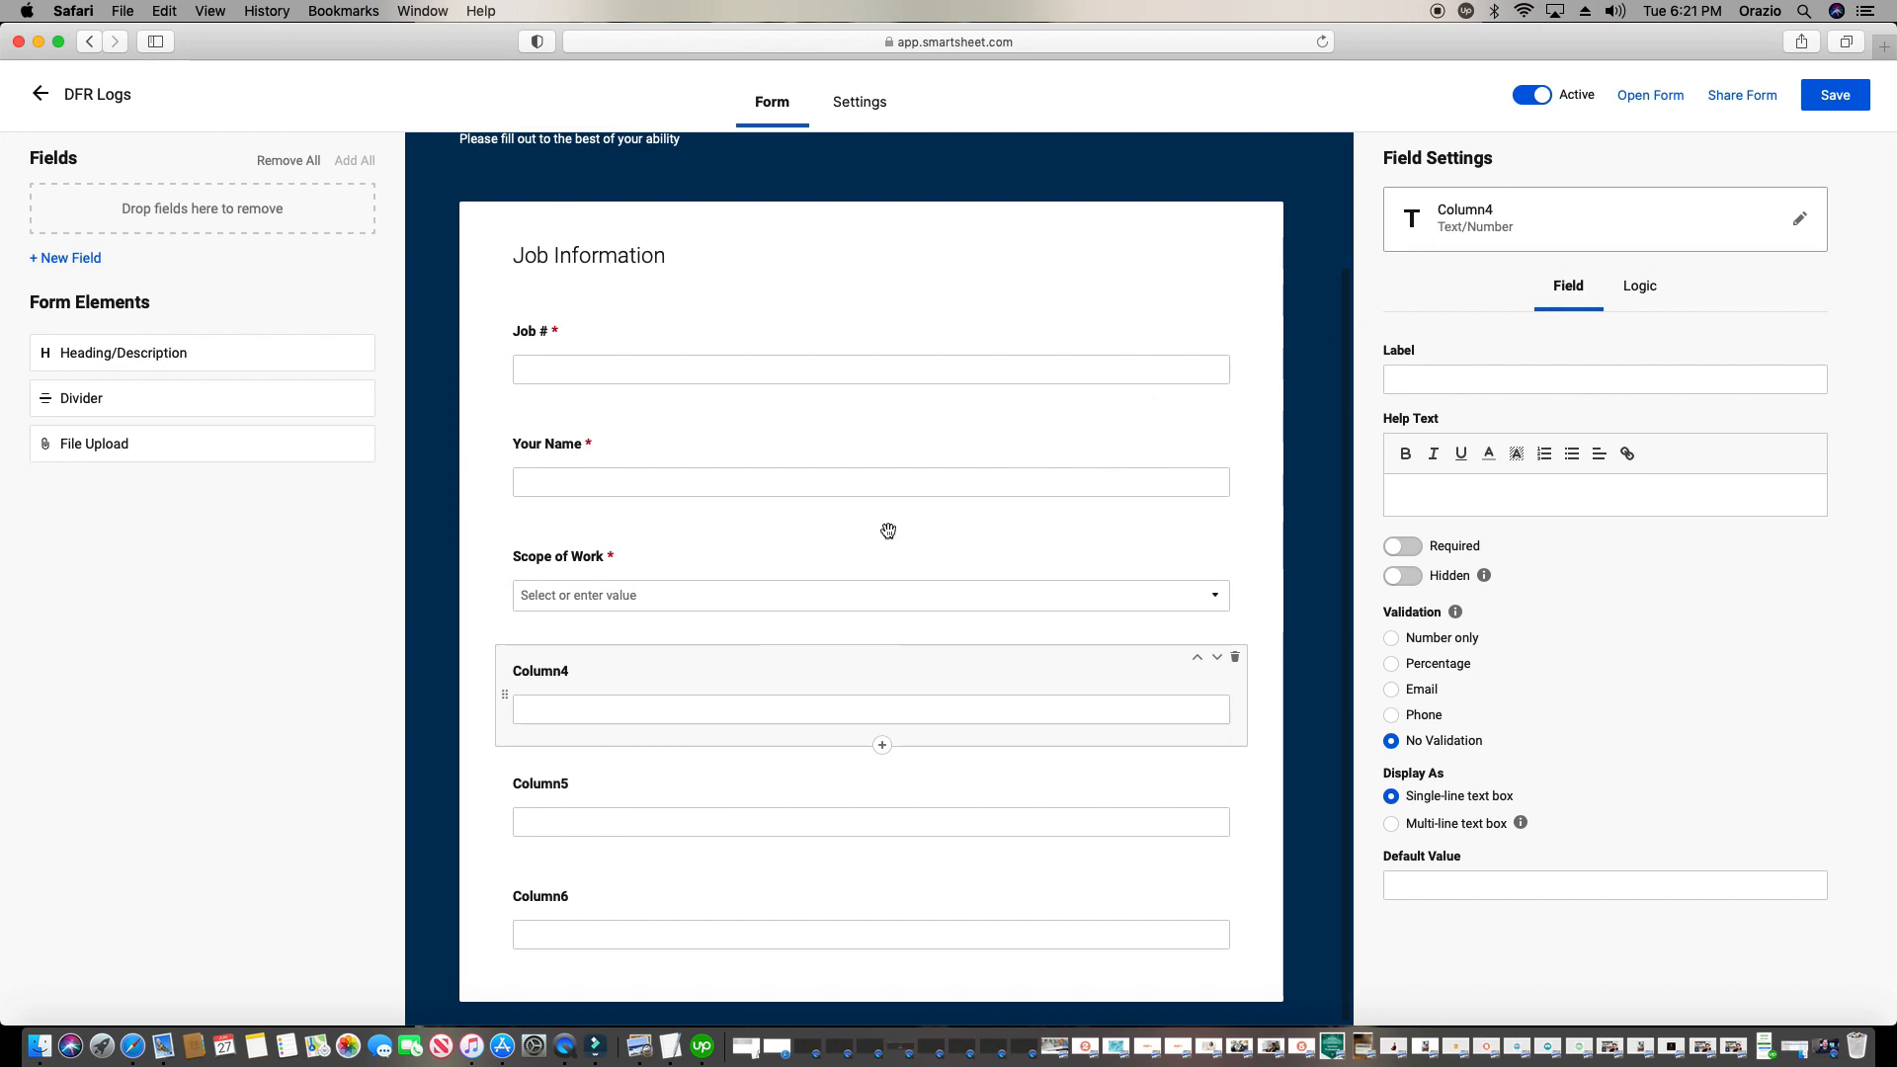
type("Number of guys")
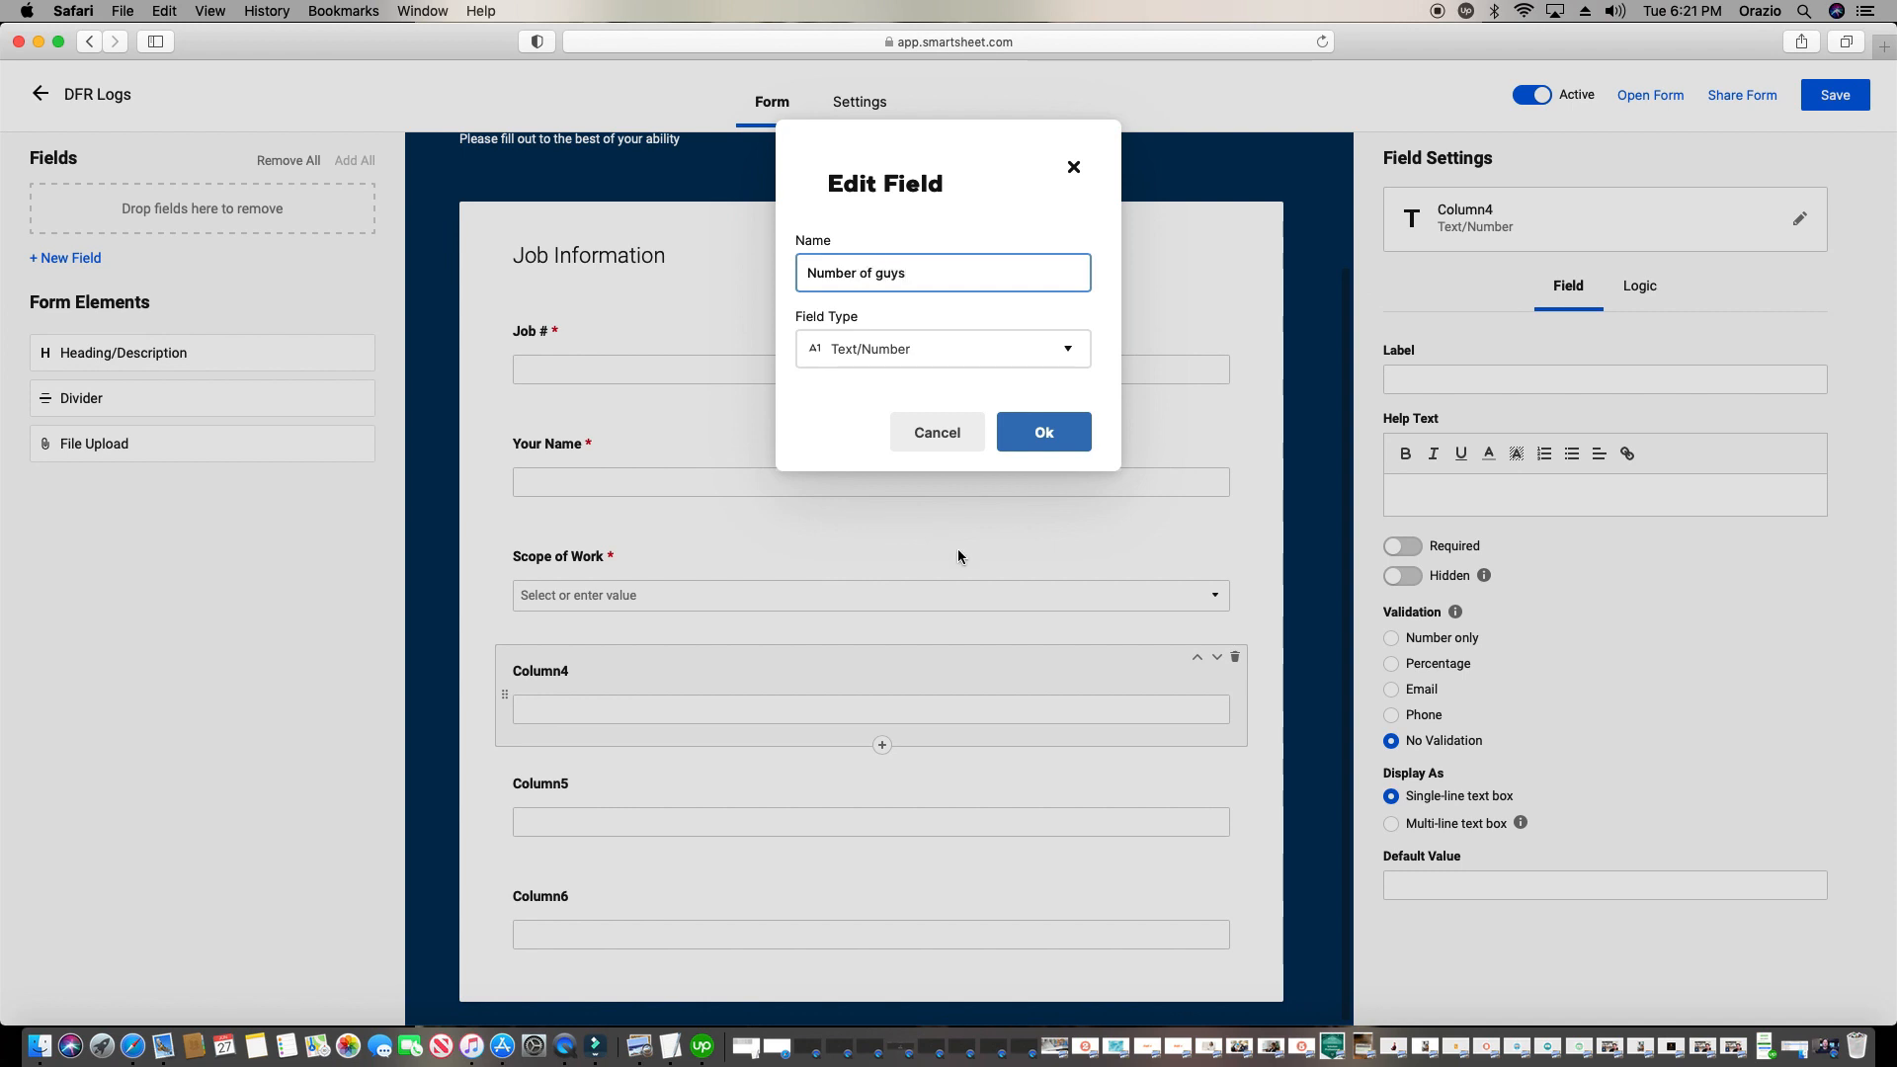
left_click(1041, 435)
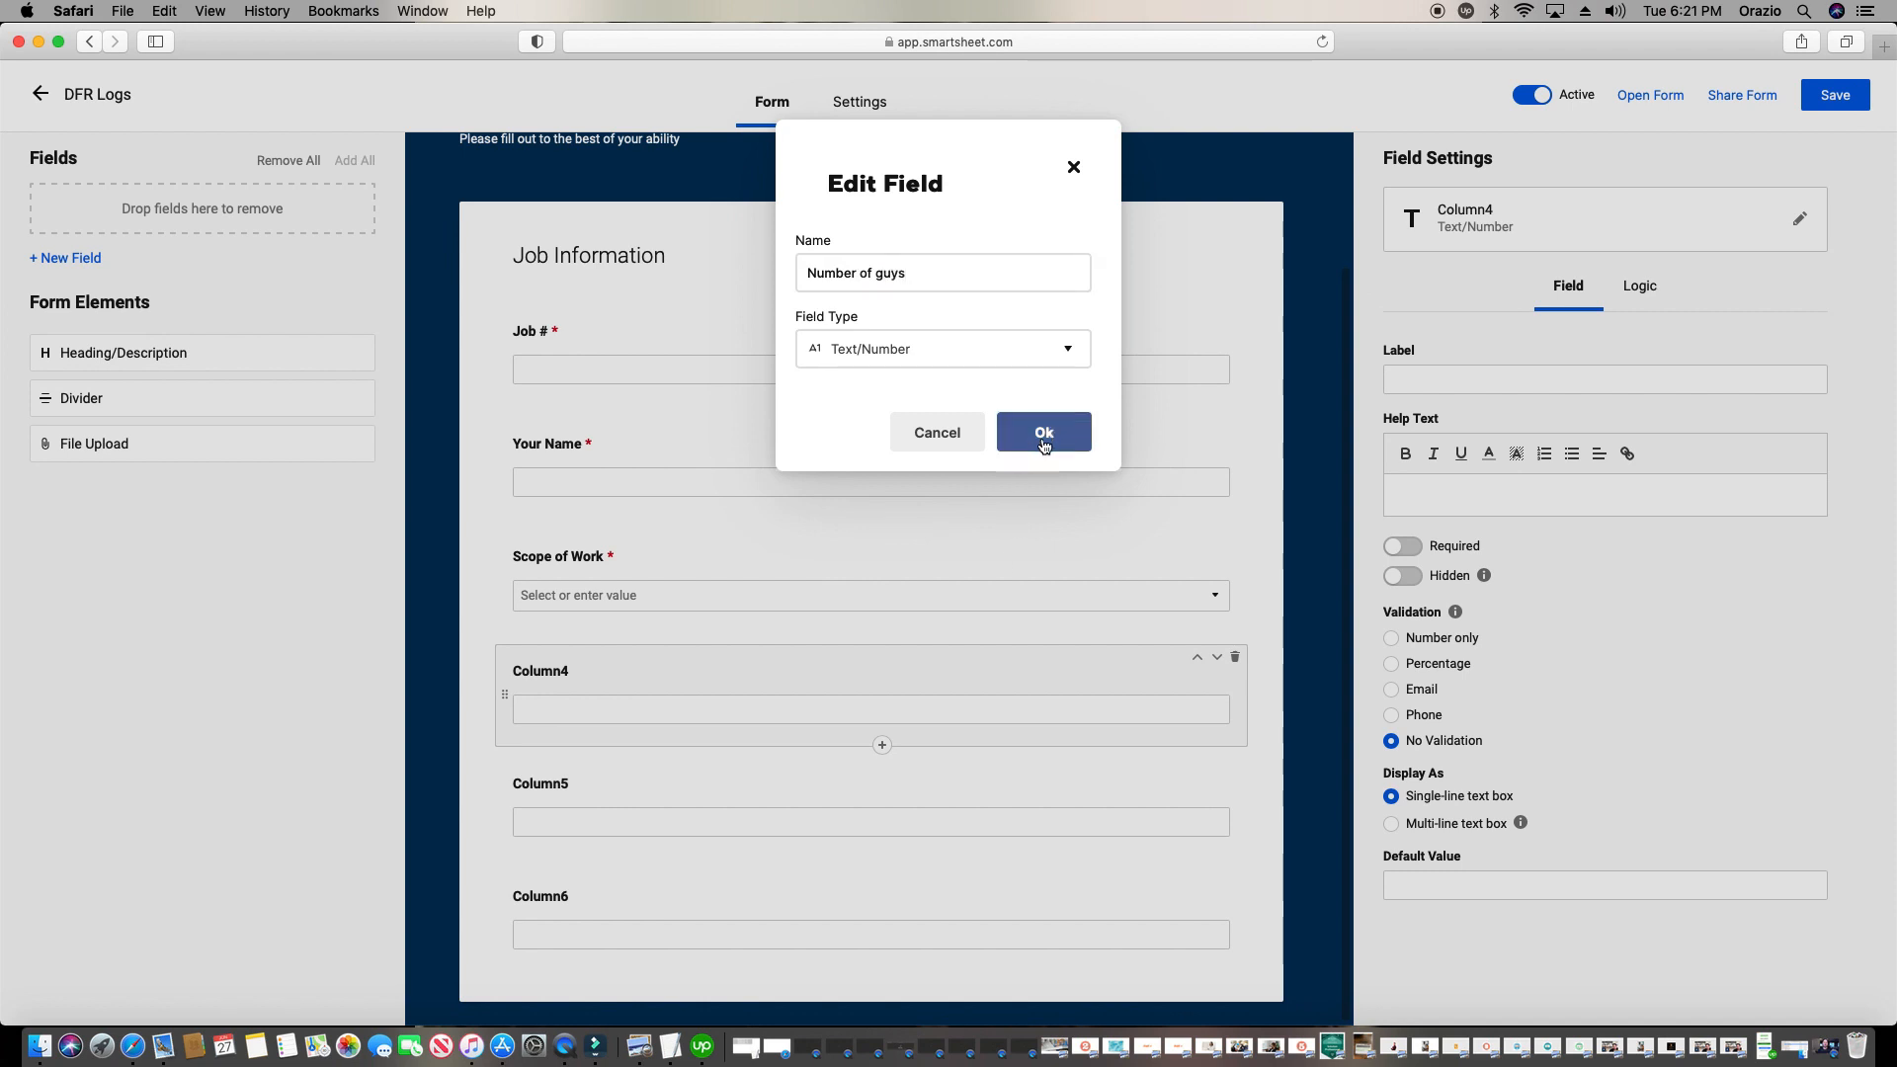
Label the Number of guys field "How many guys onsite today?" and confirm its field name and type
left_click(1548, 379)
type("Ho")
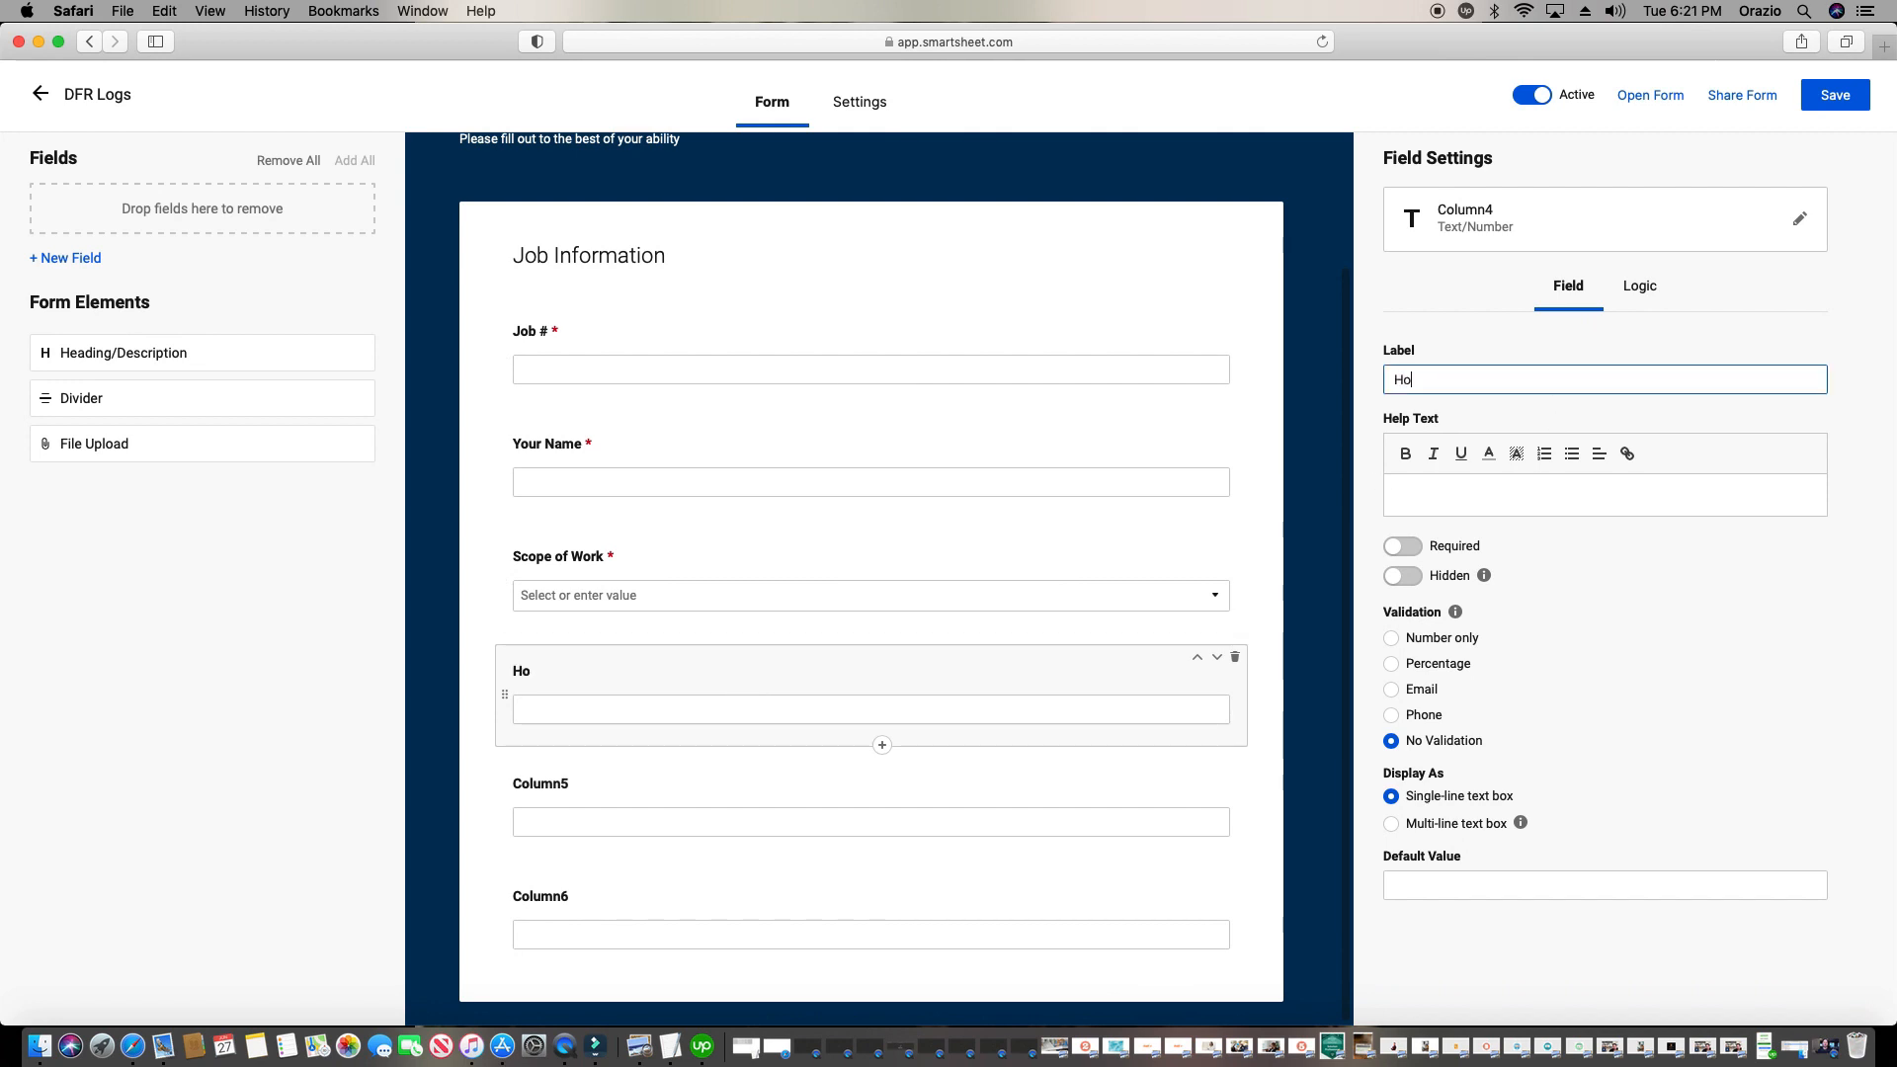
type("w many guy")
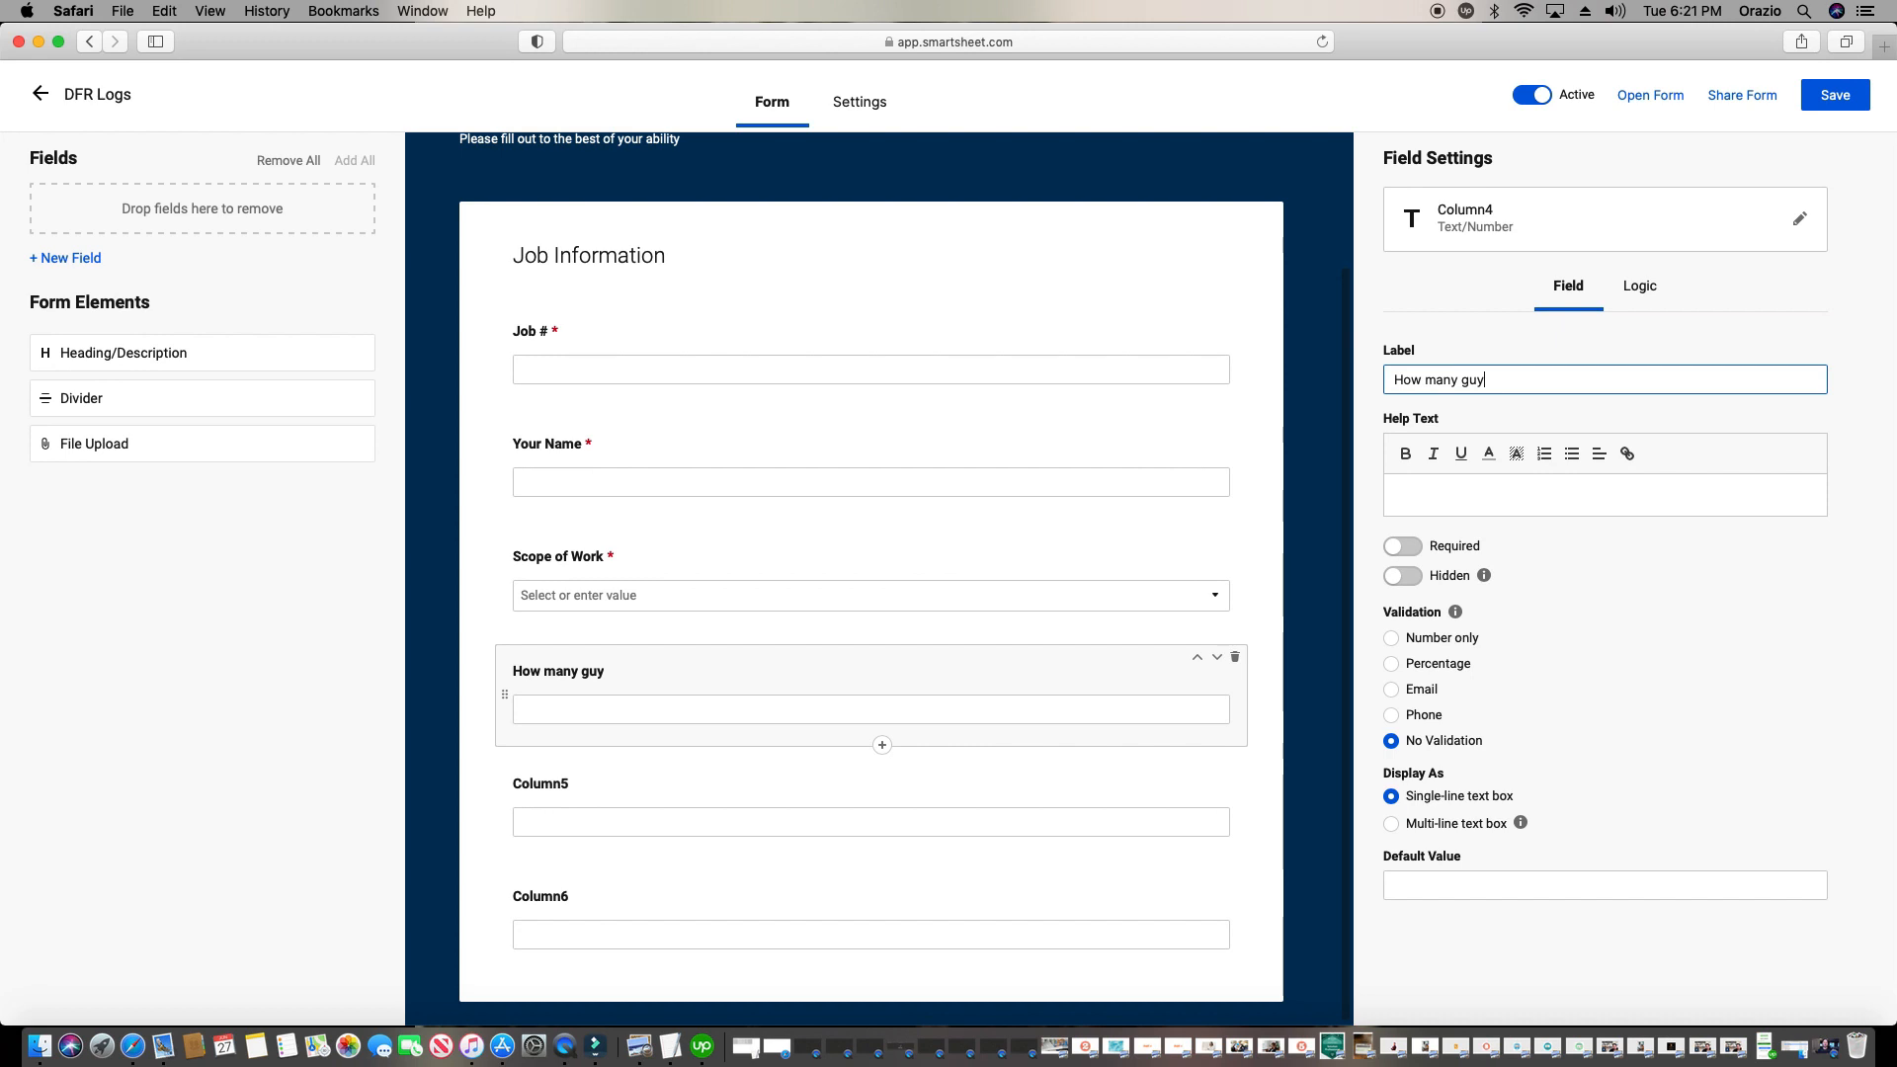
type("s onsite today?")
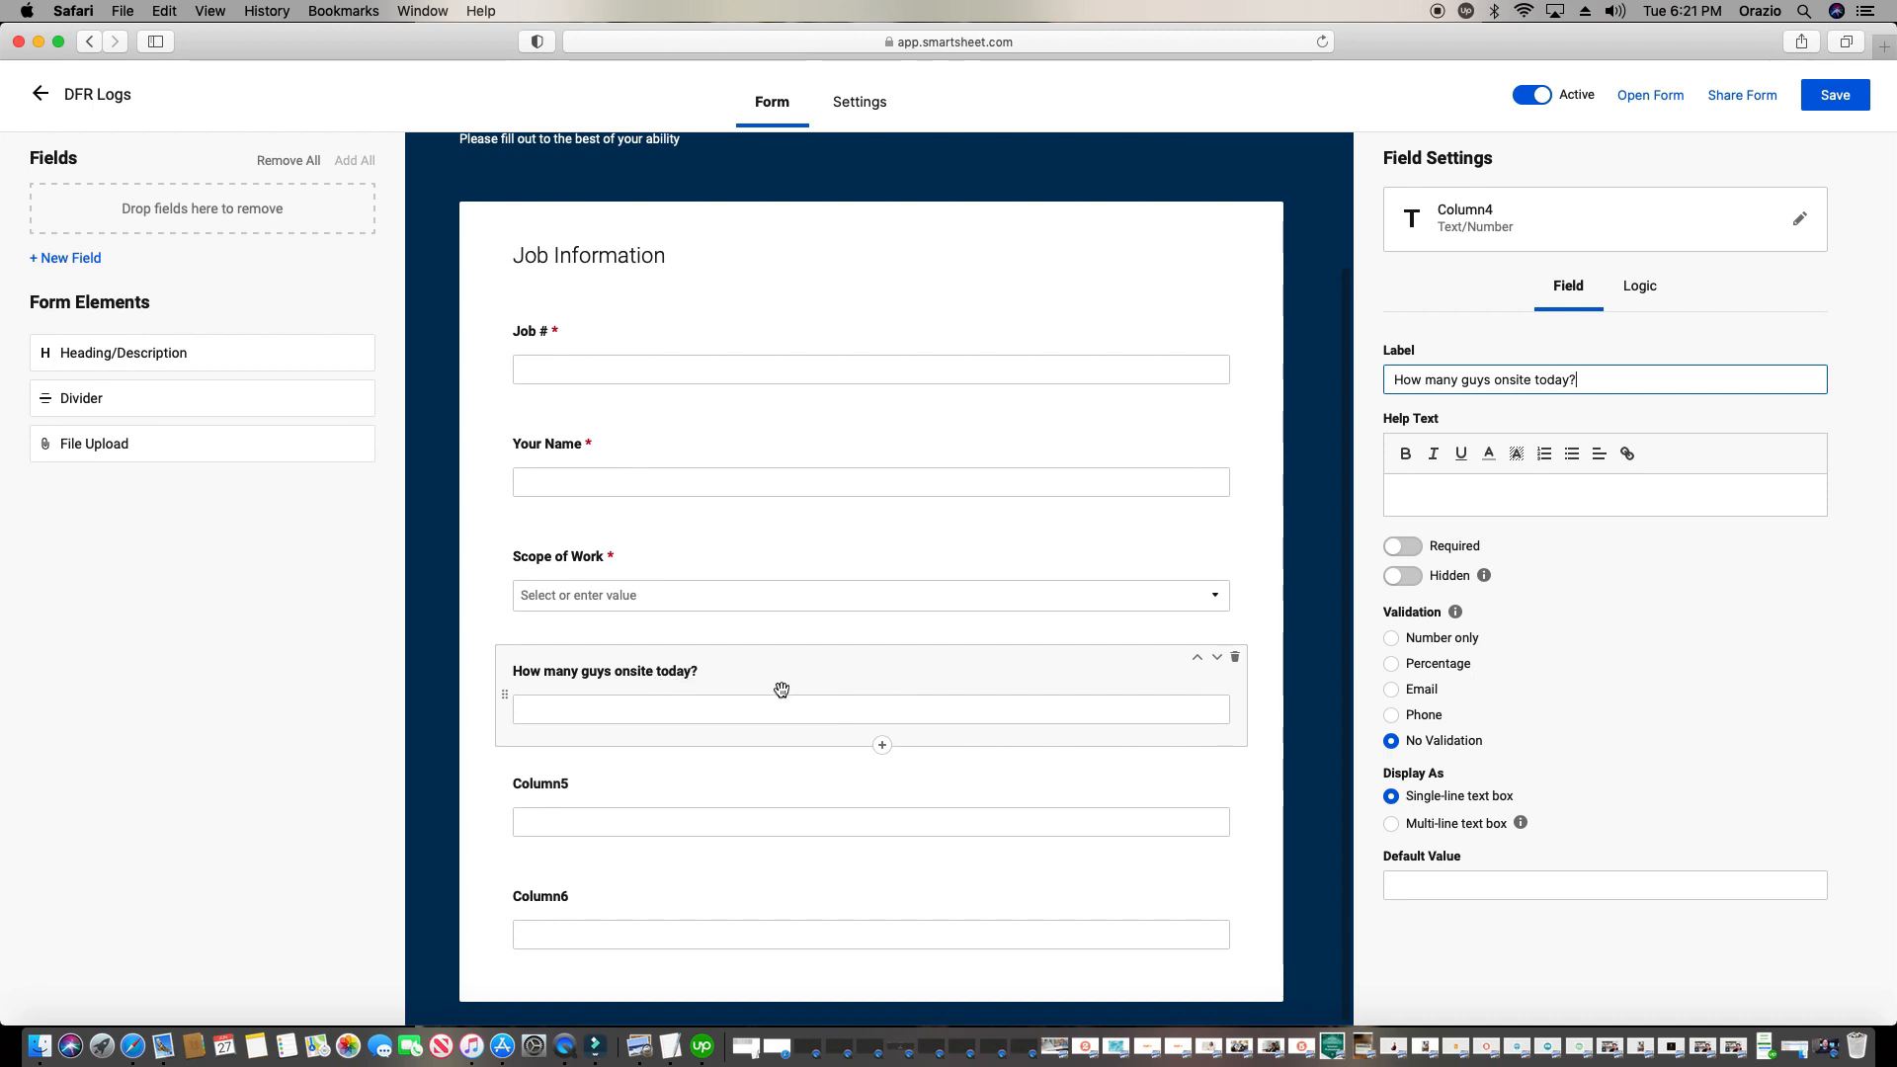
left_click(906, 678)
left_click(1509, 217)
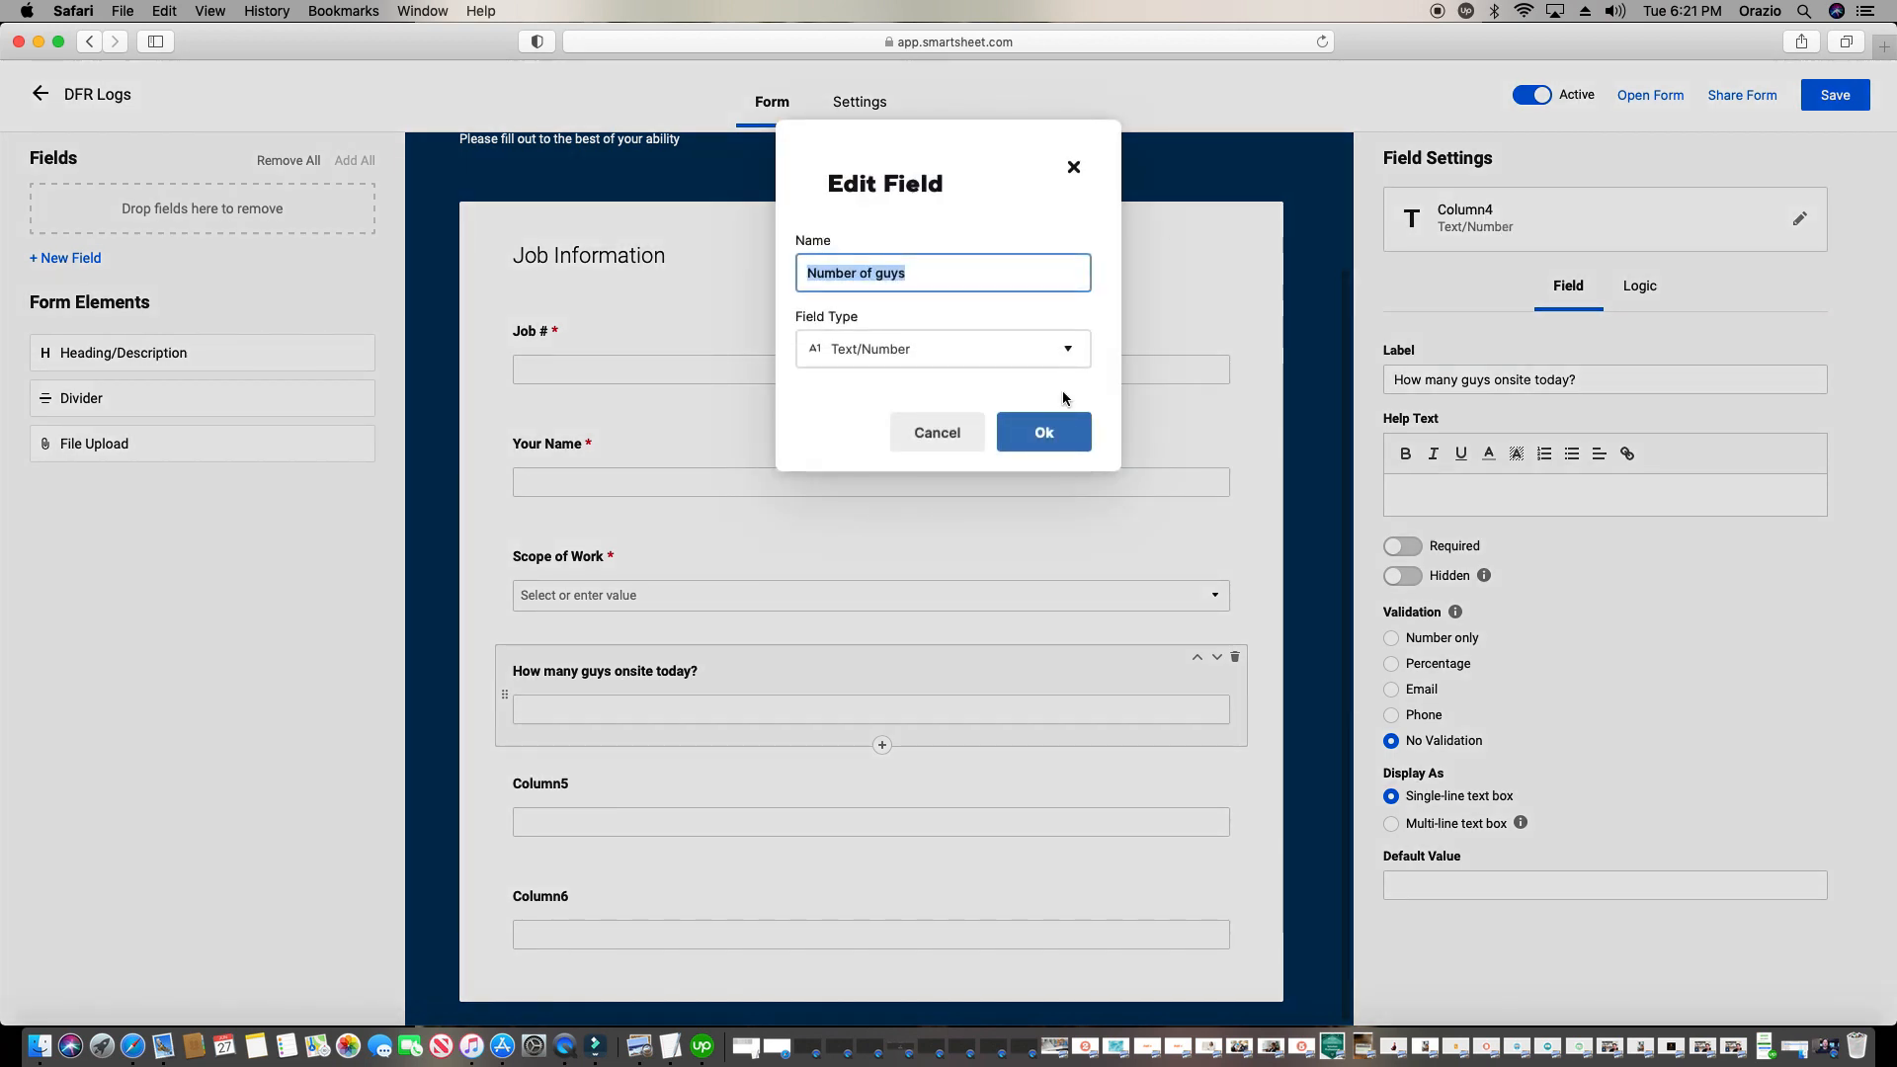
left_click(1066, 429)
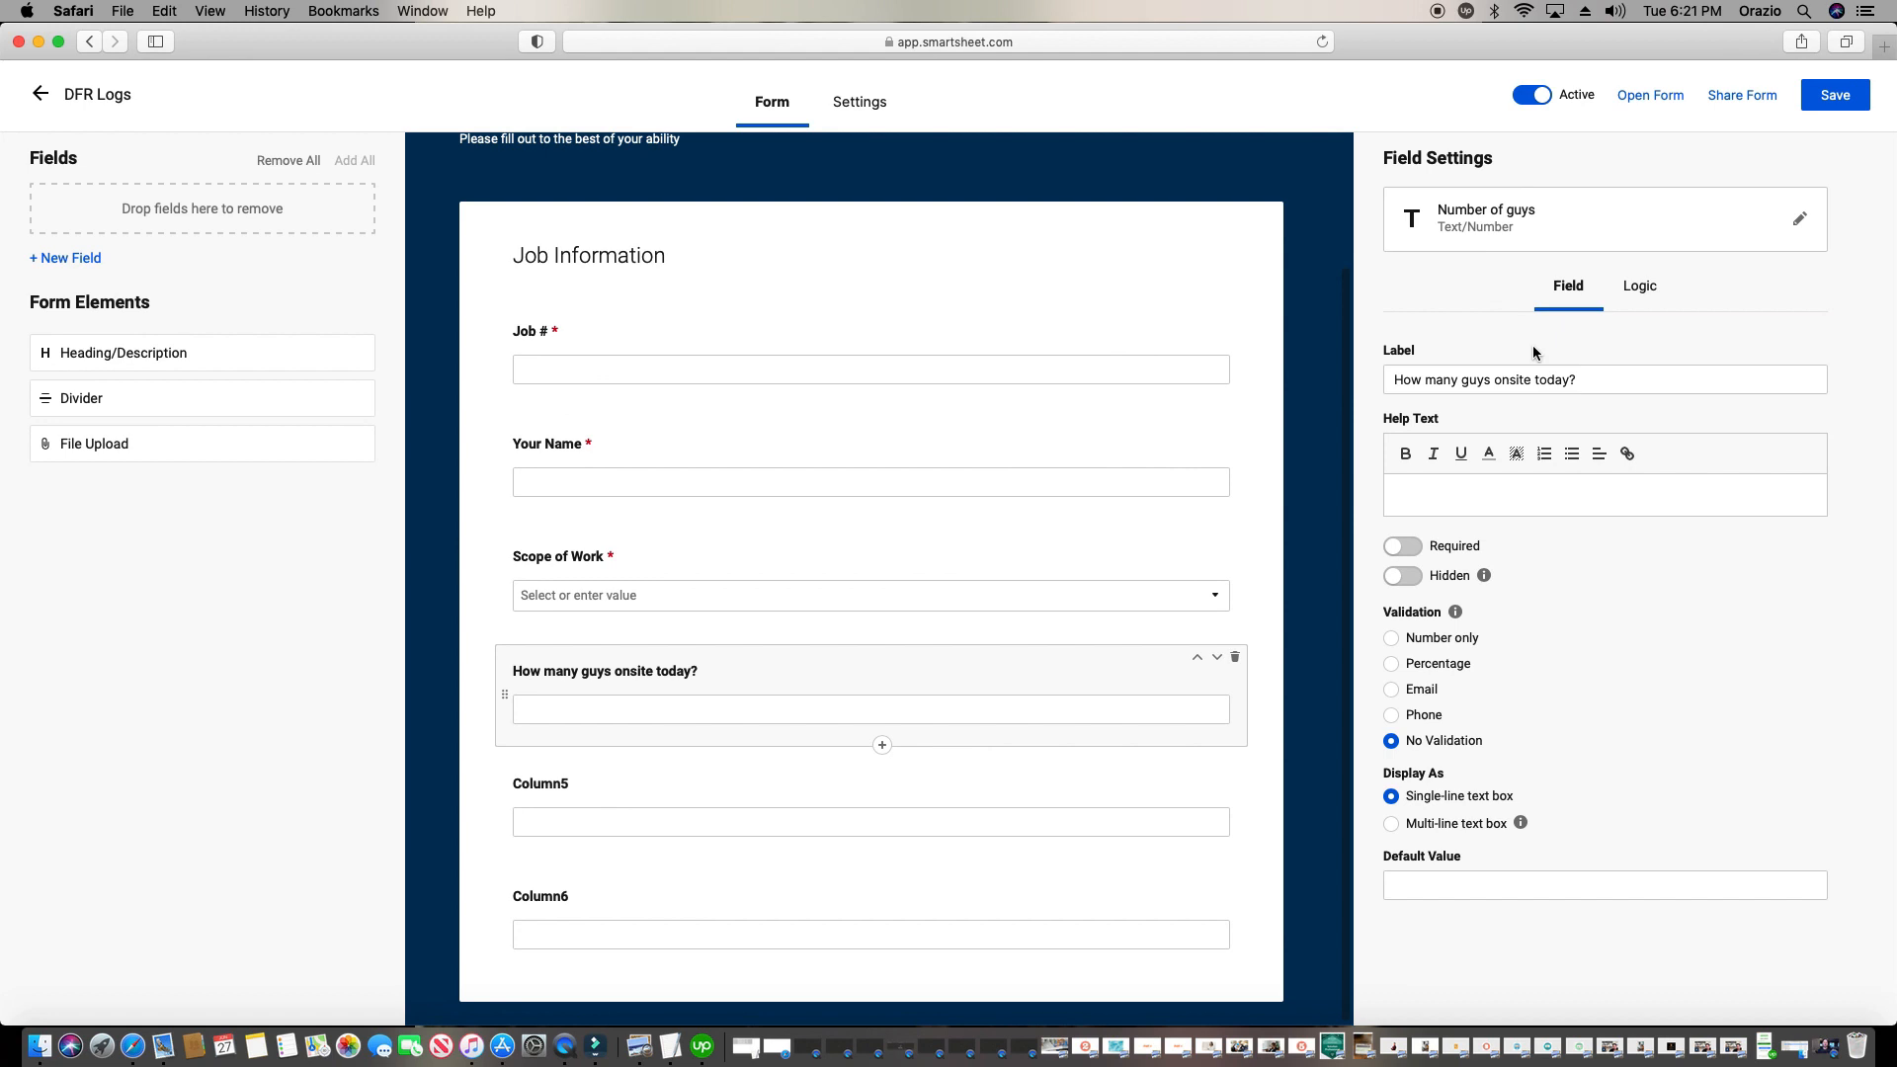
Rename the Column5 field as Material and label it "What material(s) was used today?"
scroll(810, 665, "down", 1)
left_click(855, 787)
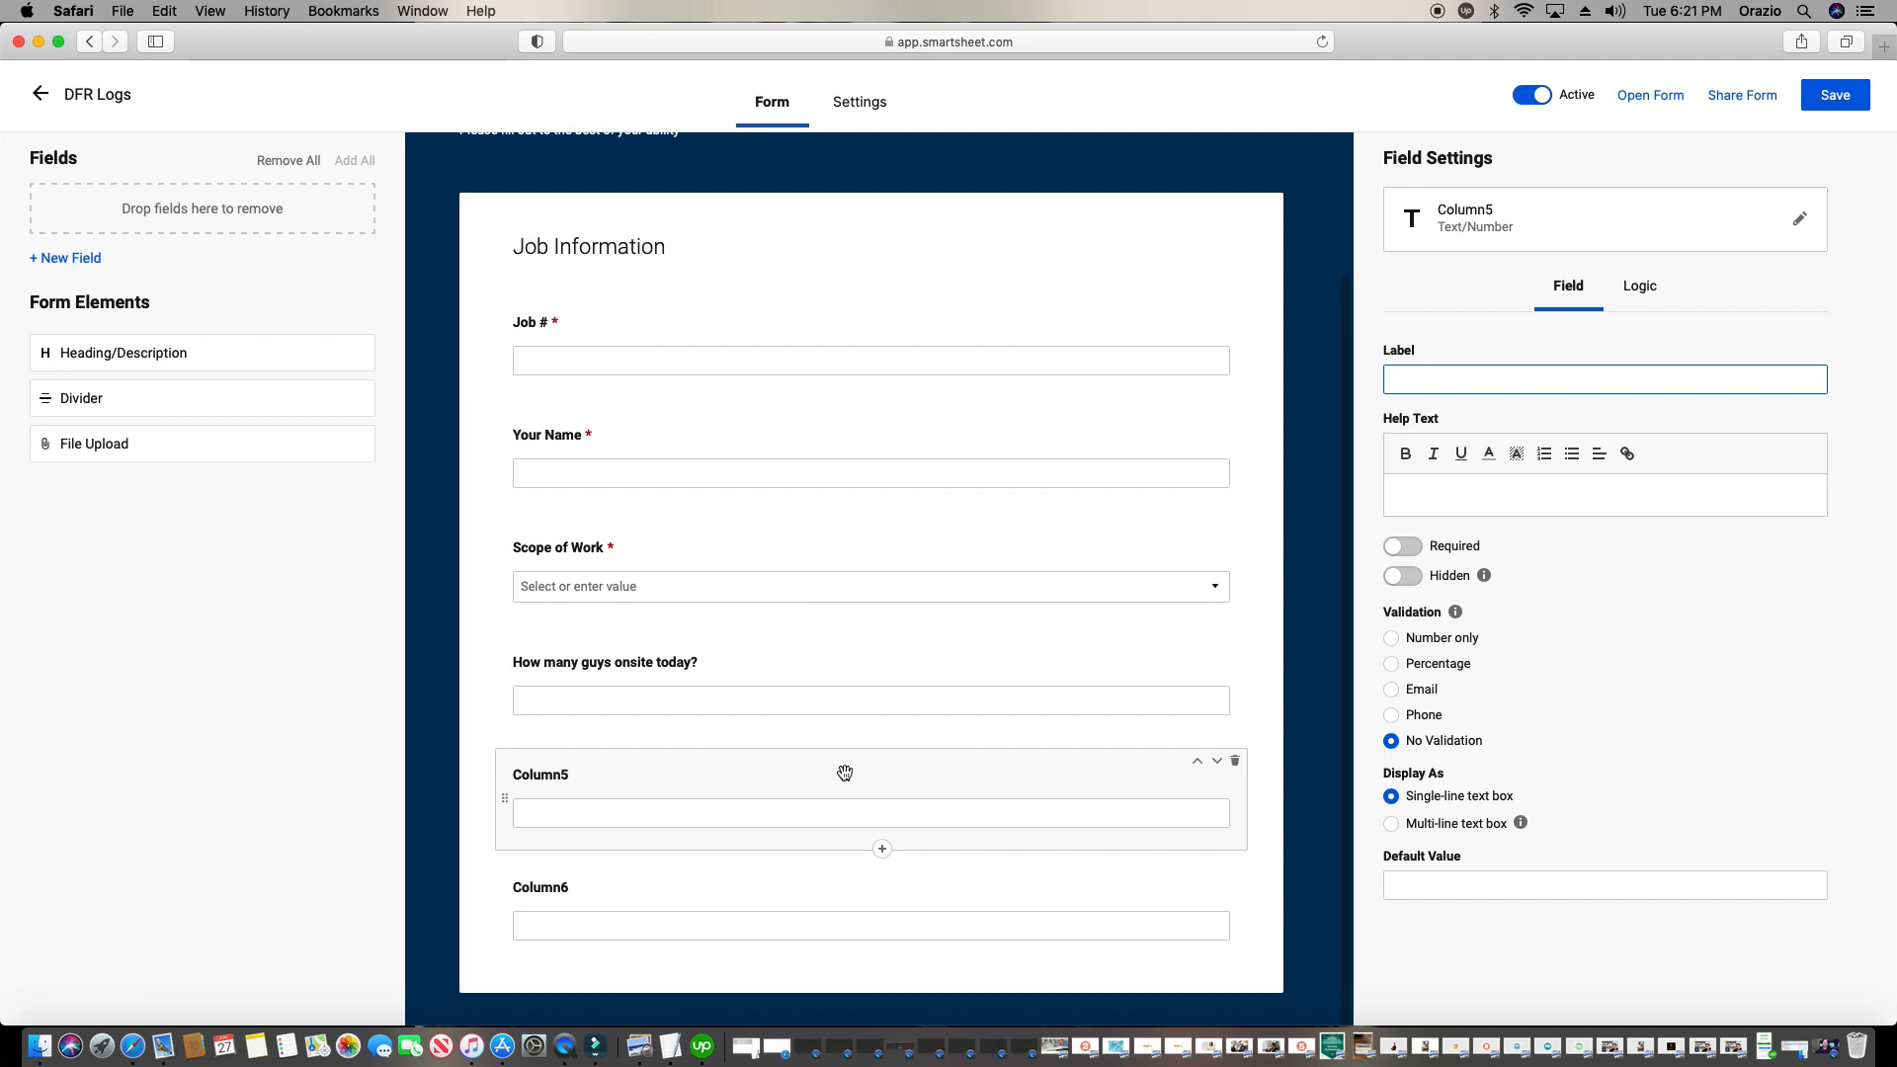
left_click(1526, 235)
type("Material")
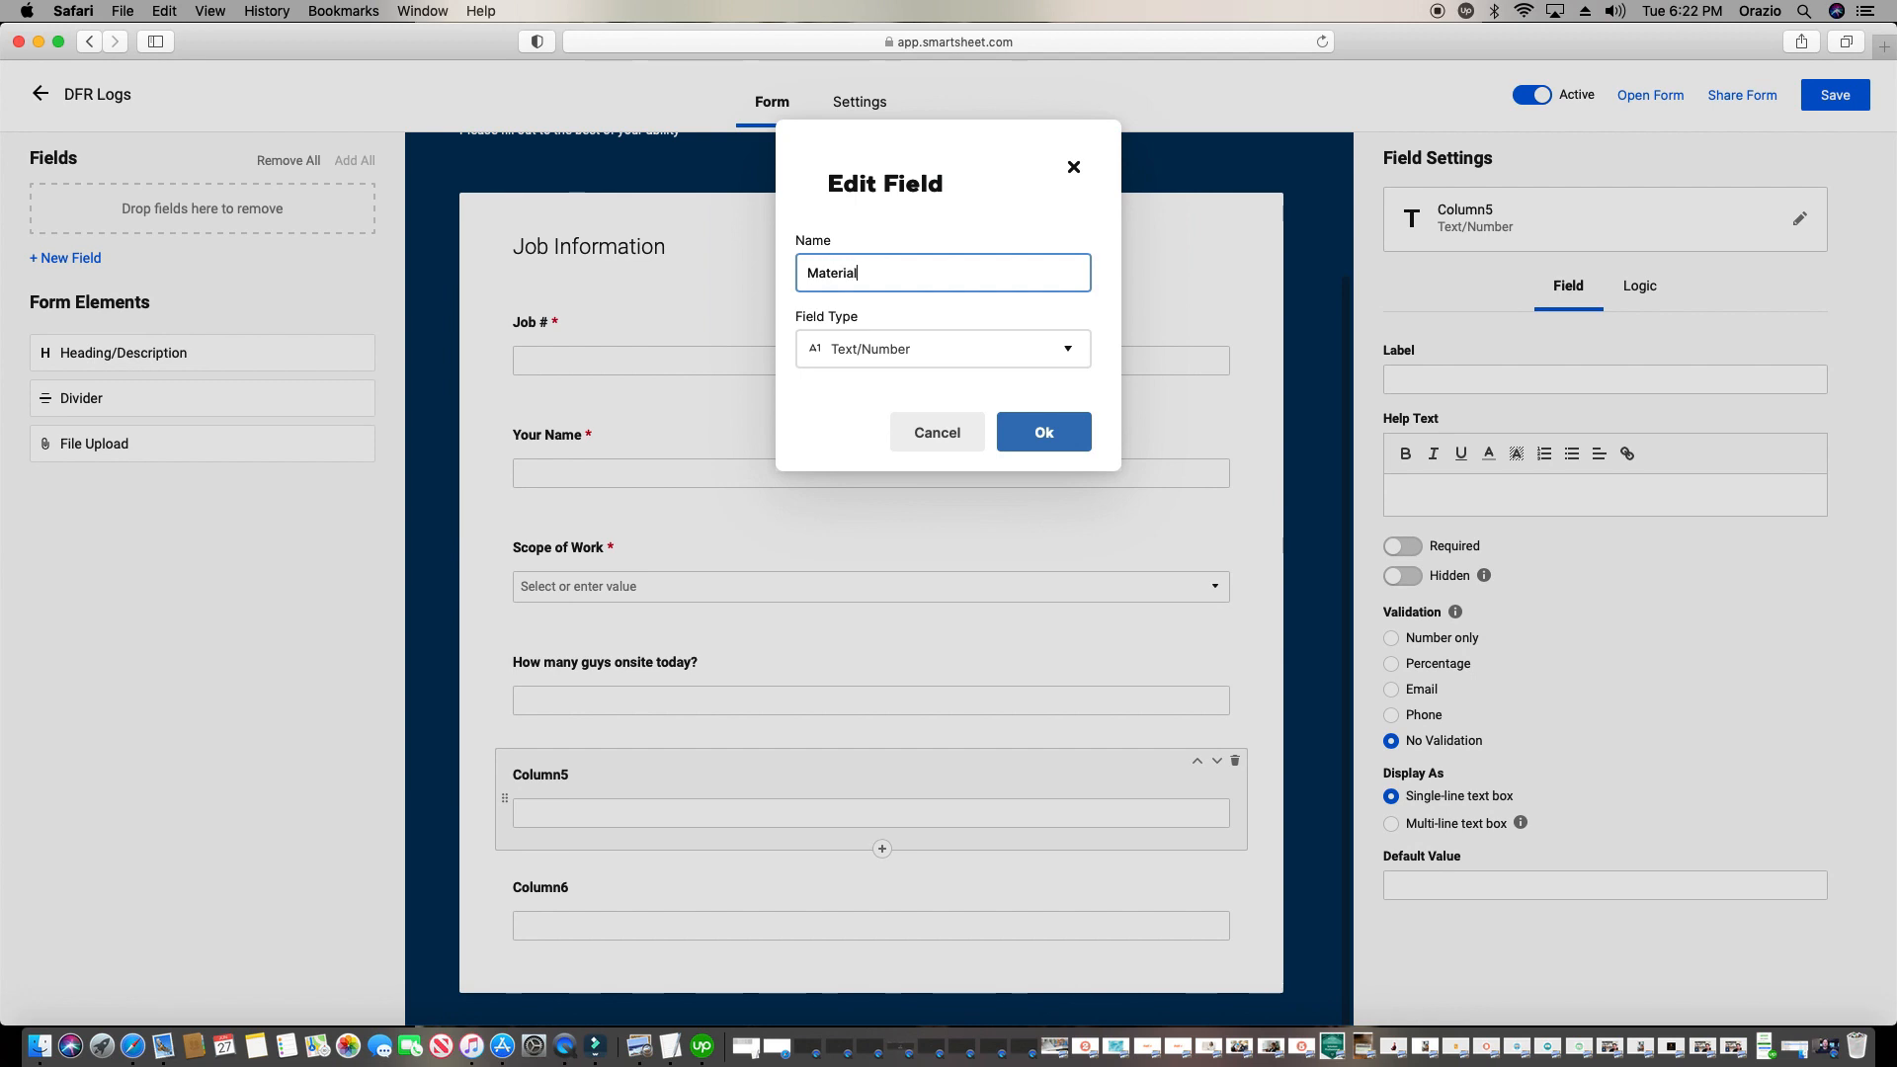
left_click(1075, 432)
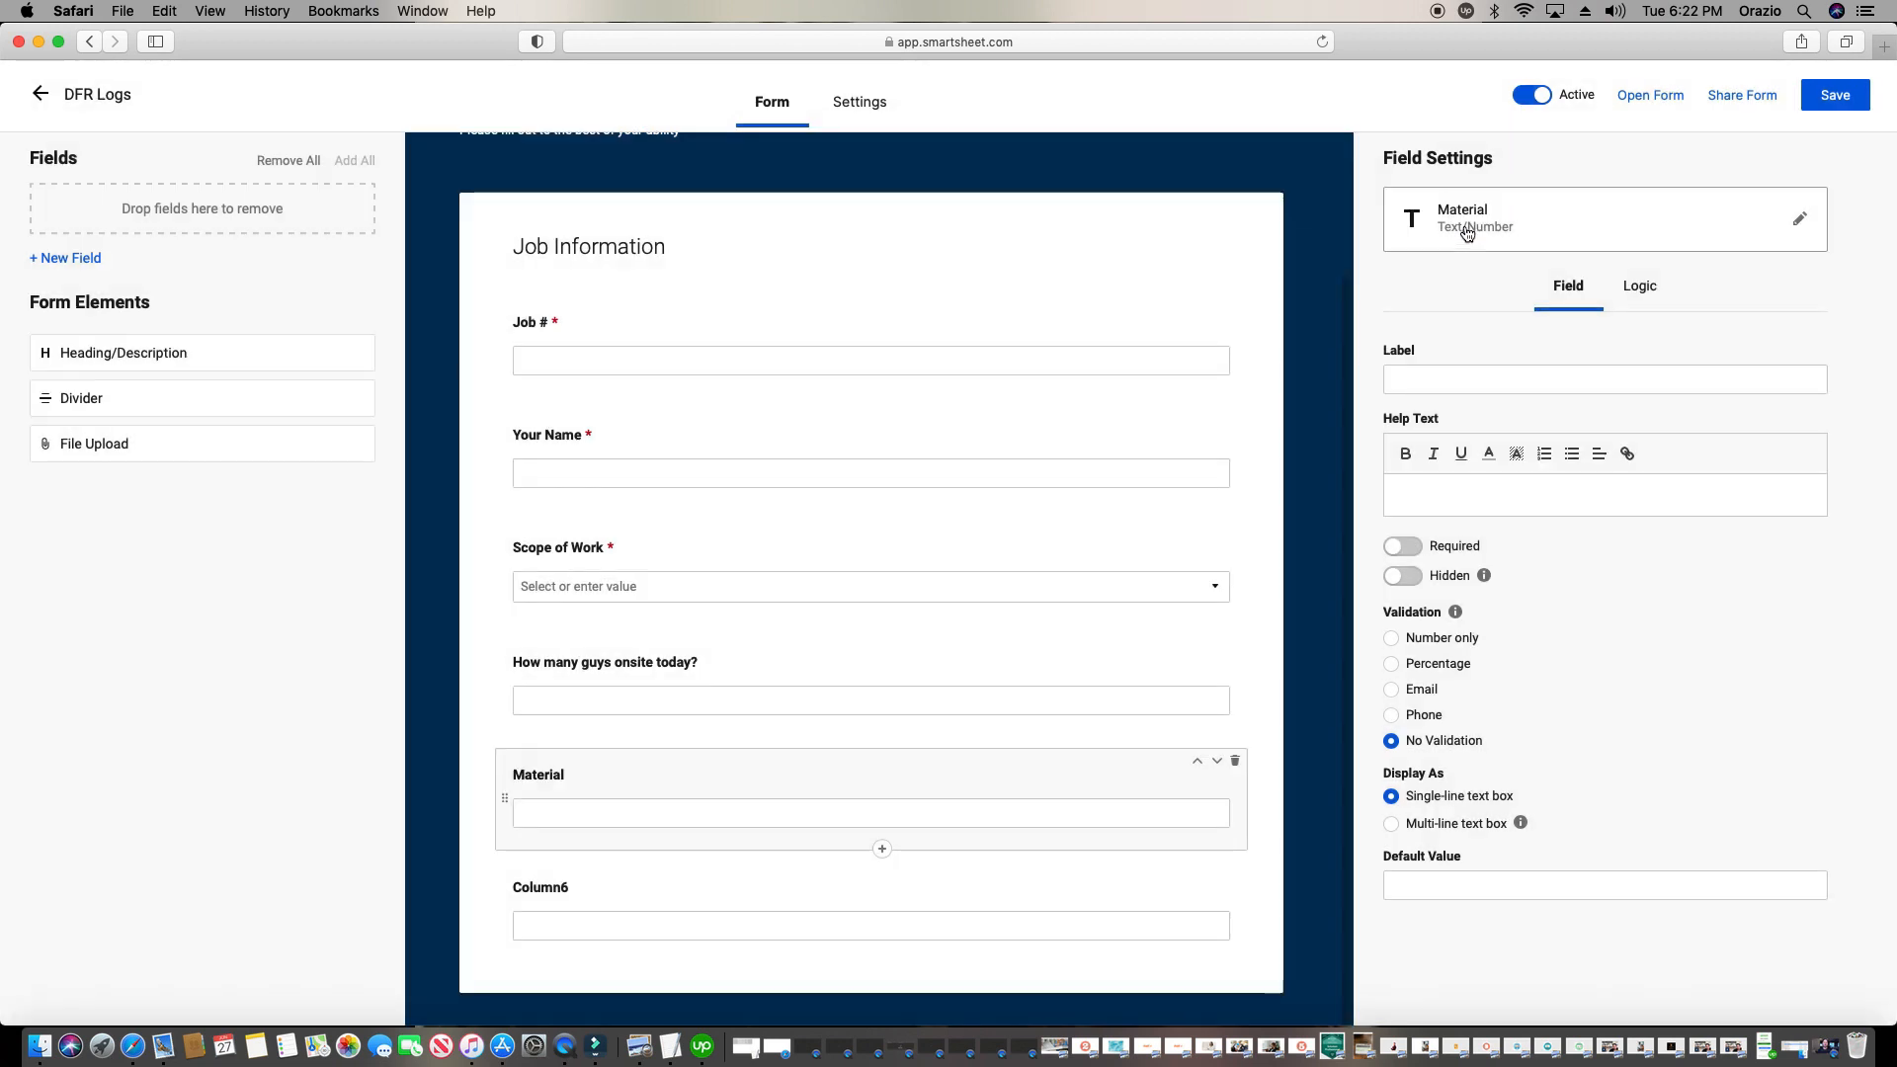
left_click(1533, 383)
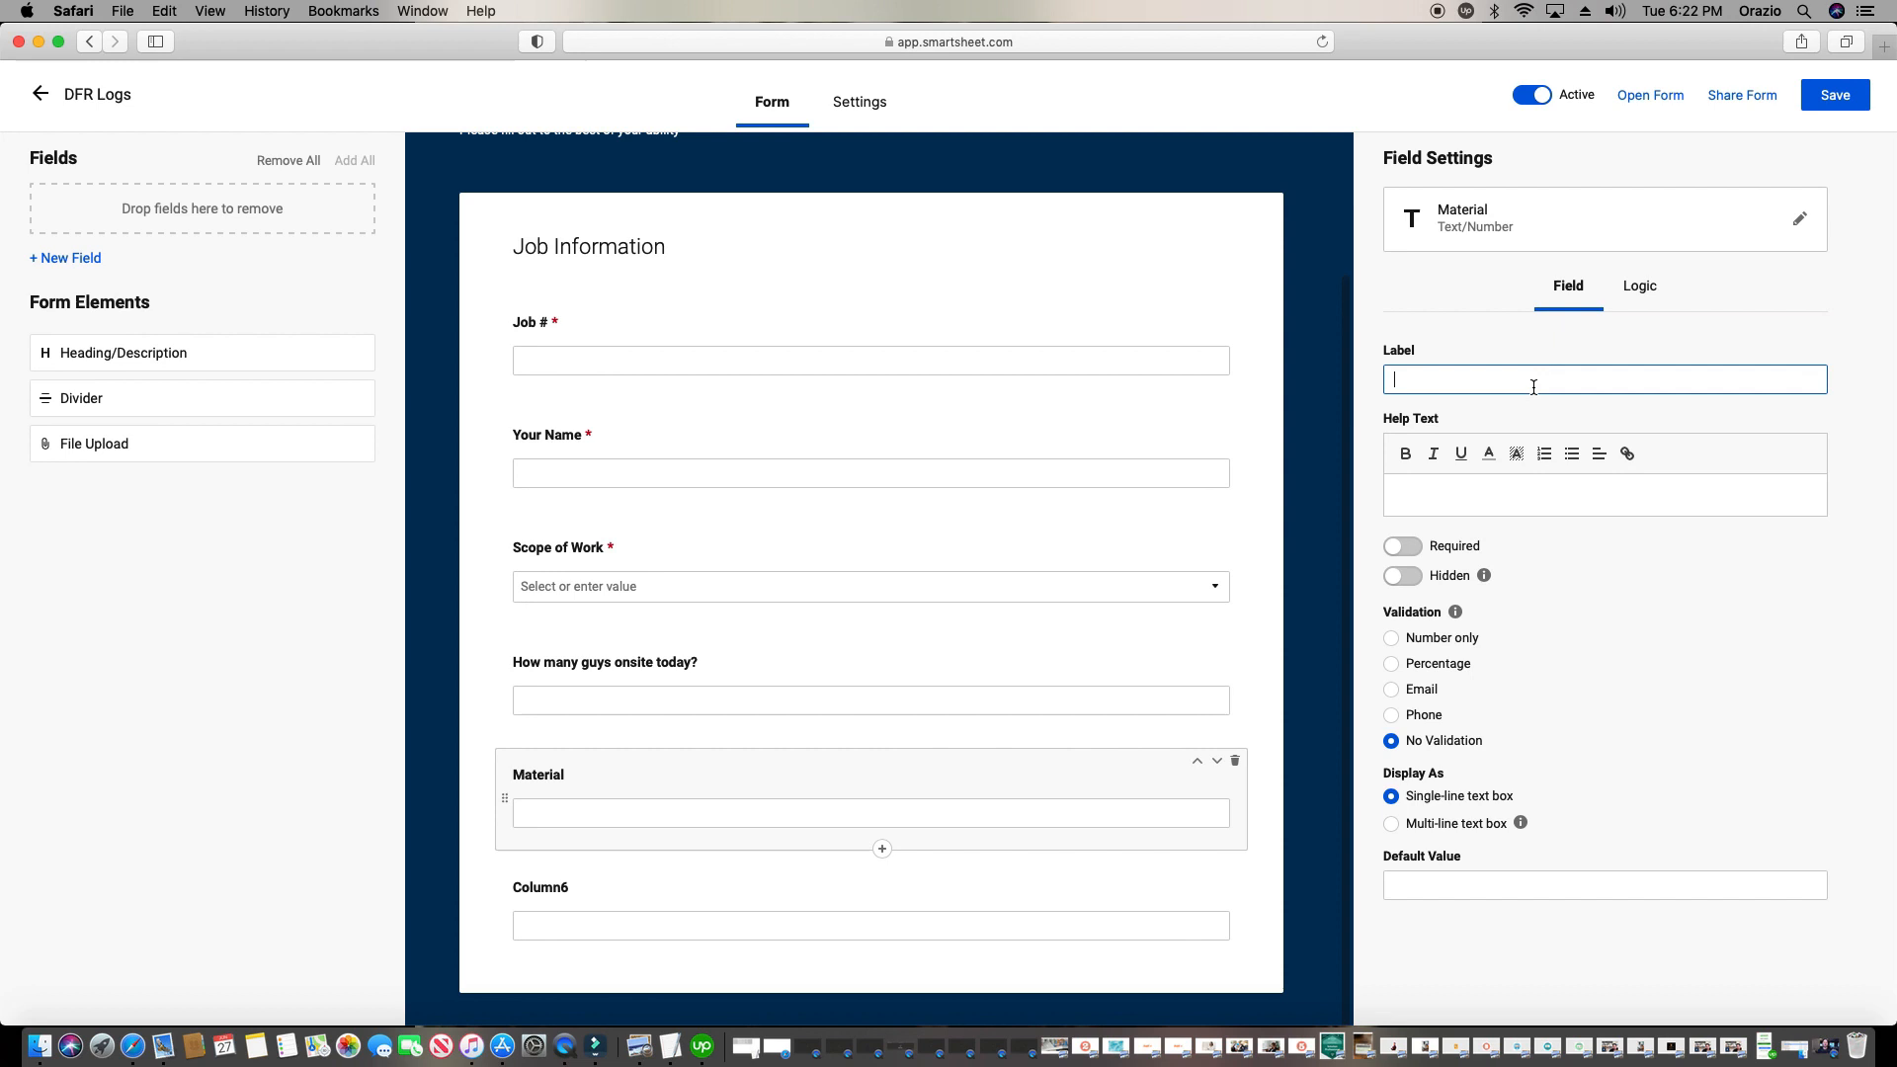
type("What material(s) was used today")
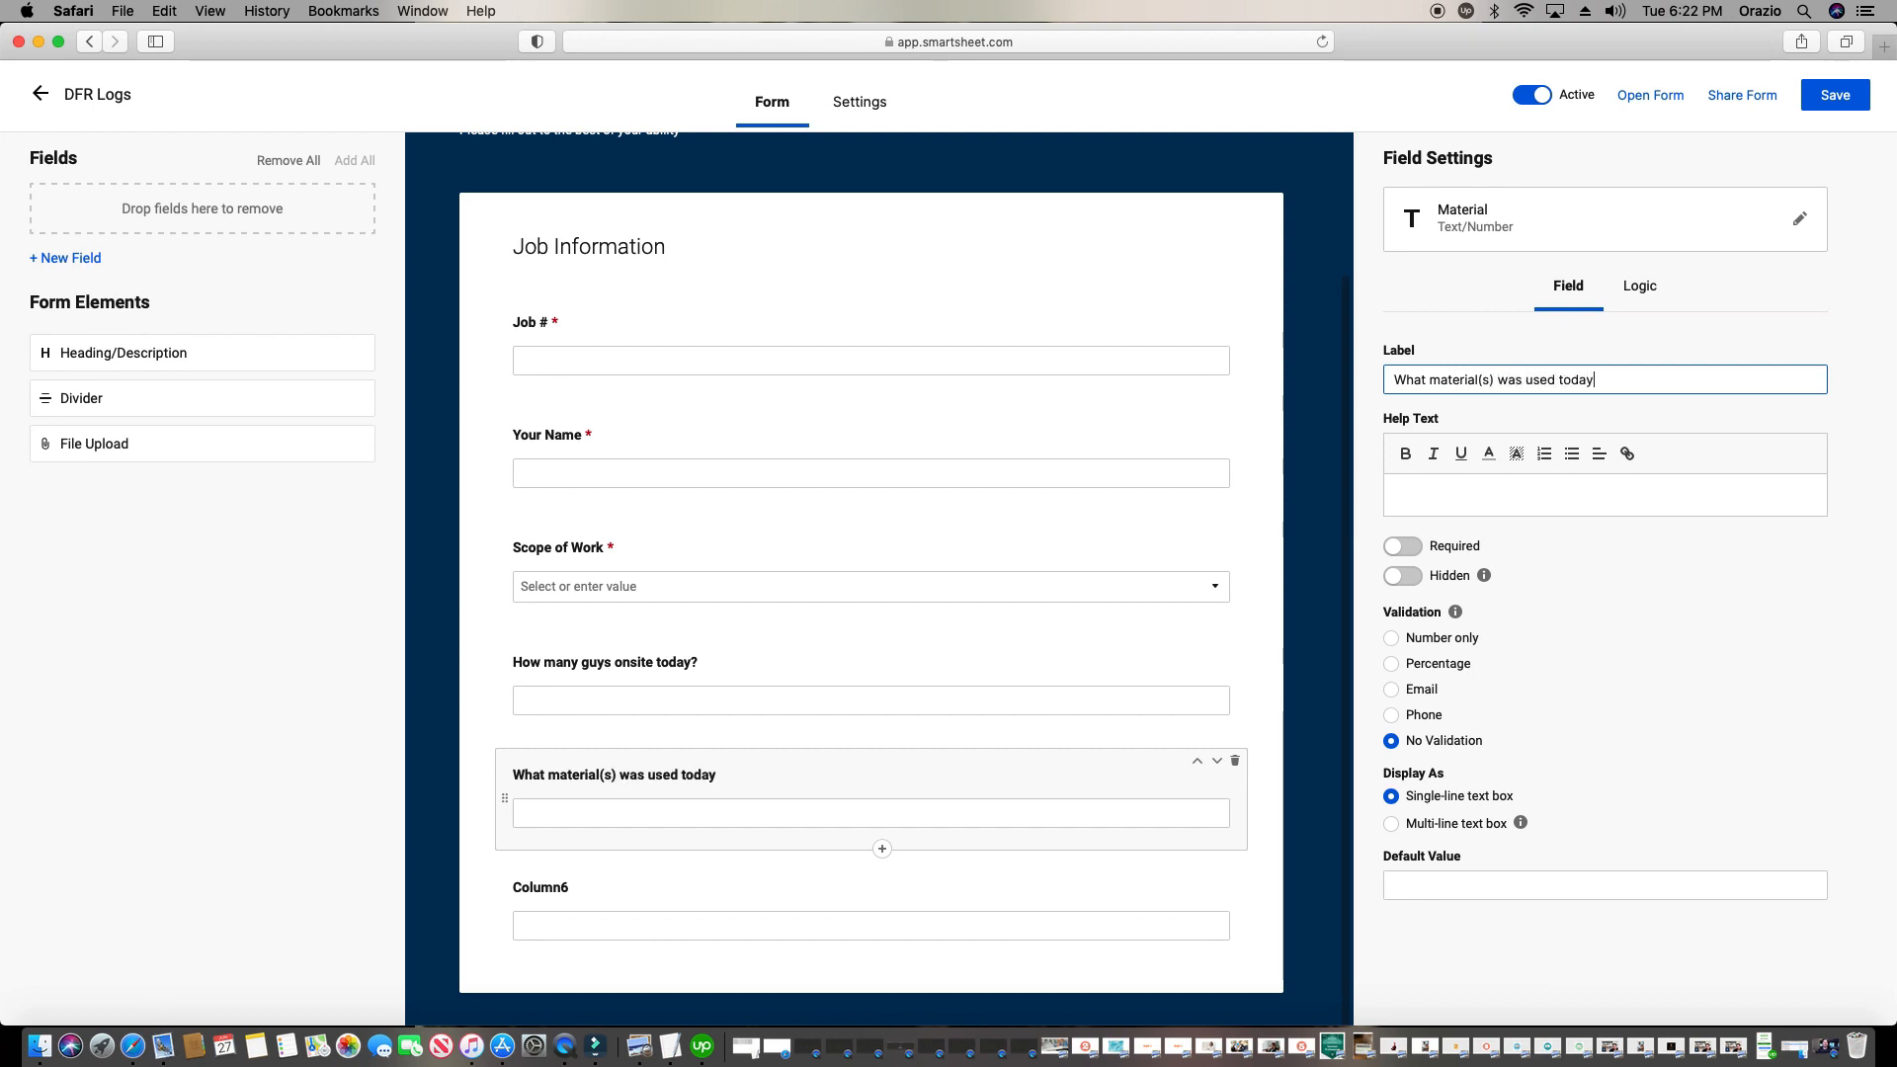
type("?")
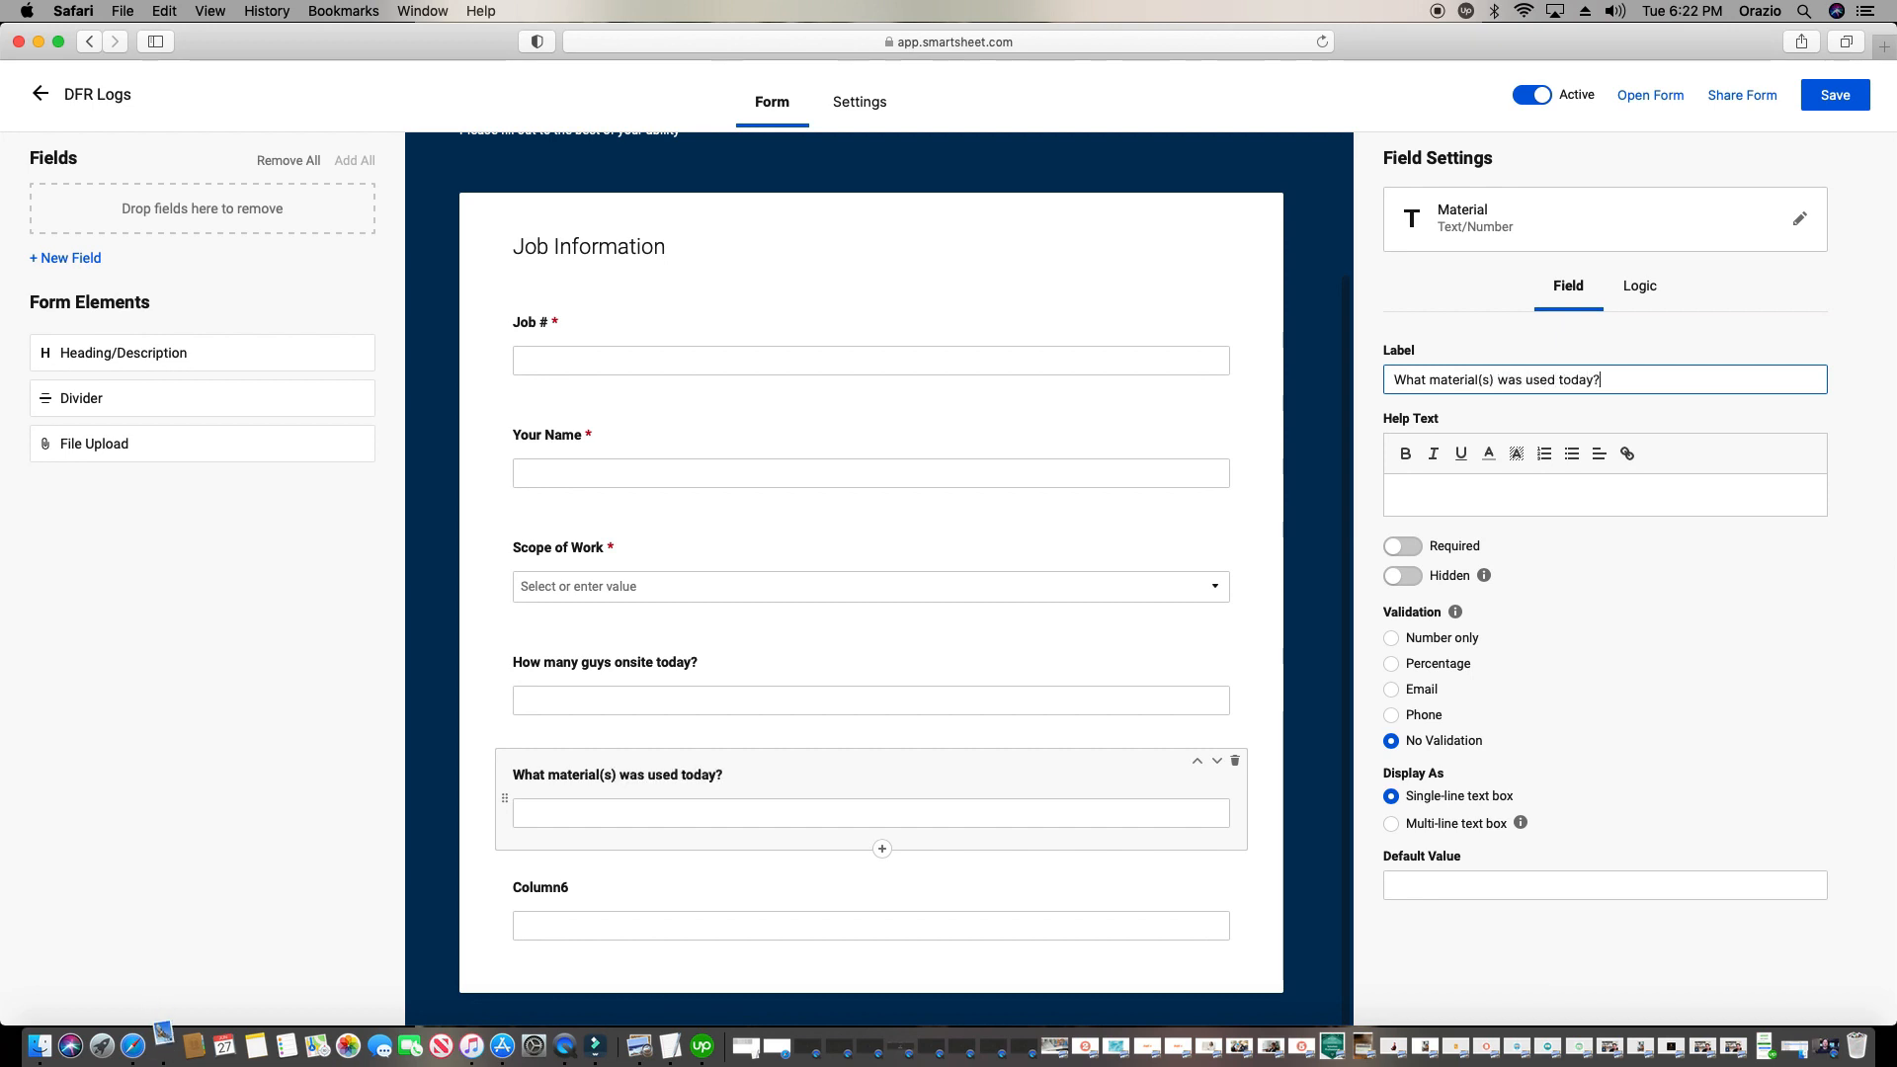
Rename the Column6 form field as Safety Meeting
left_click(825, 921)
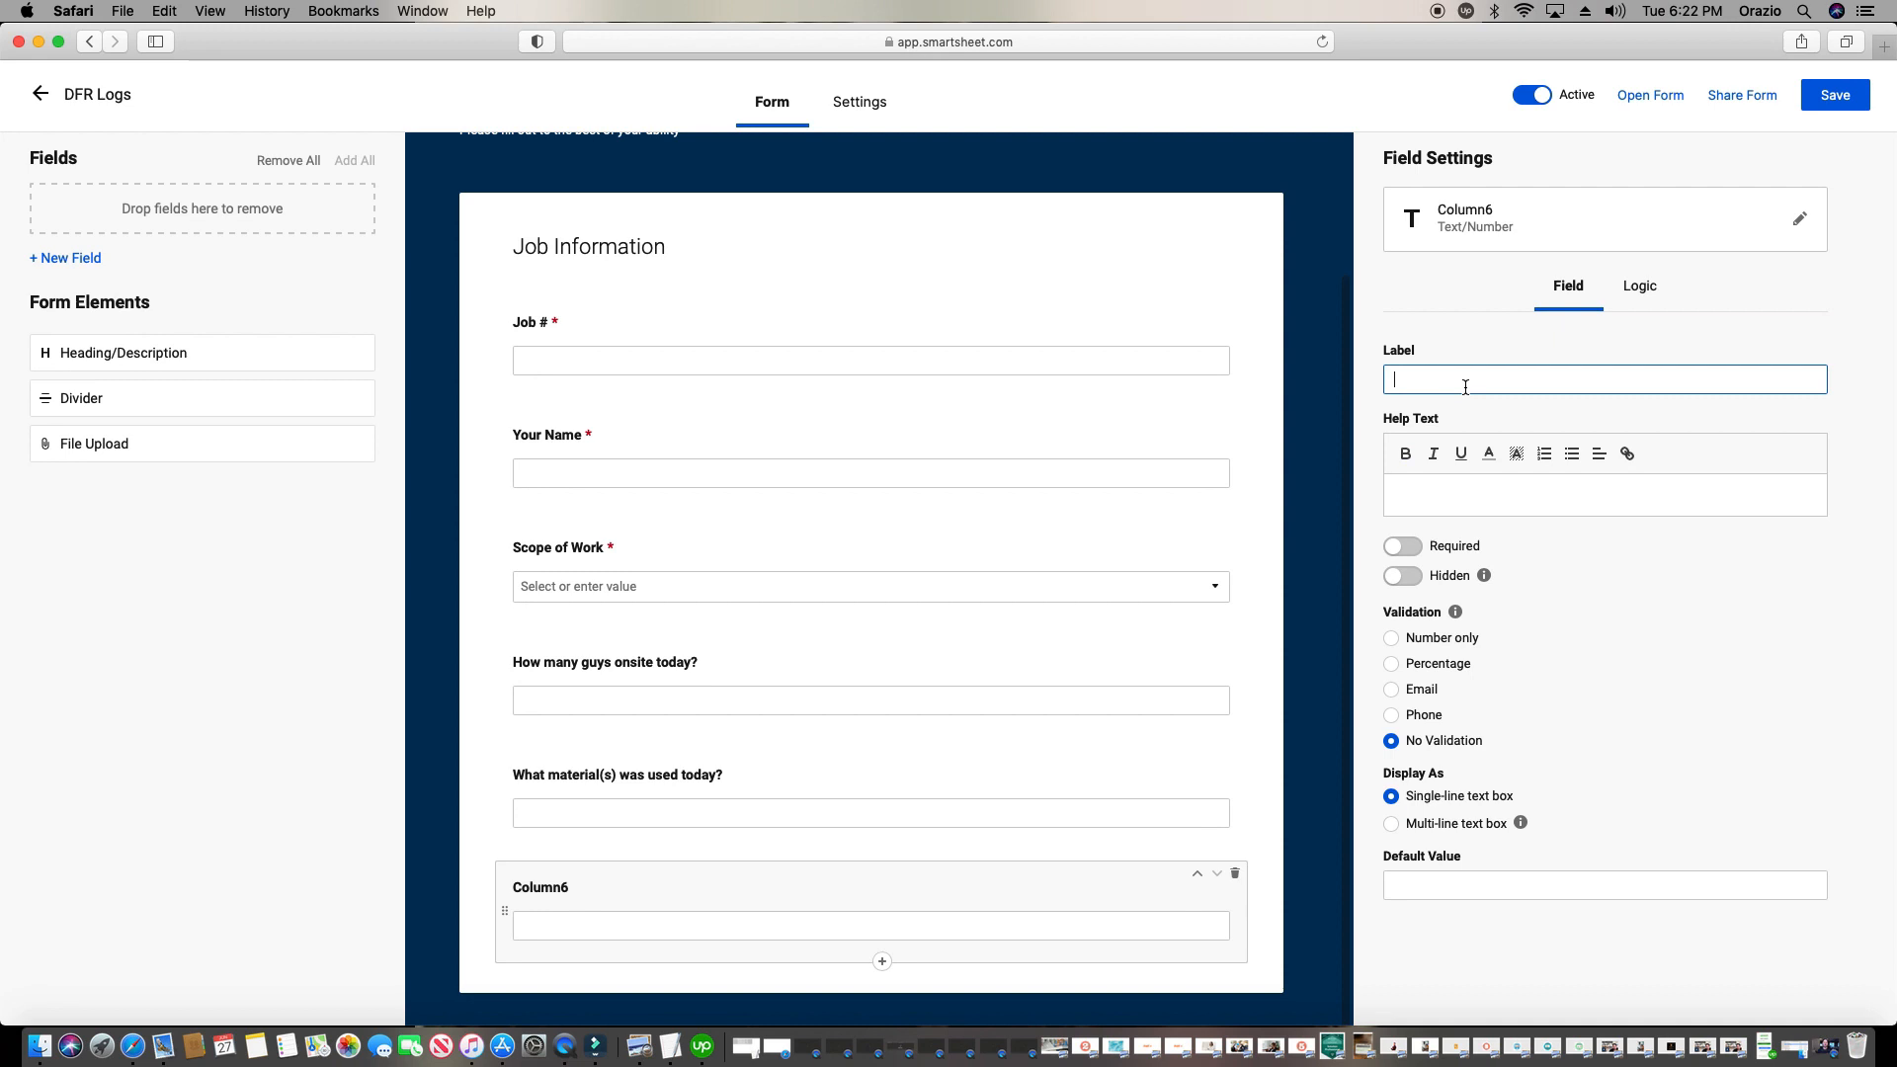
left_click(1488, 228)
left_click(1486, 223)
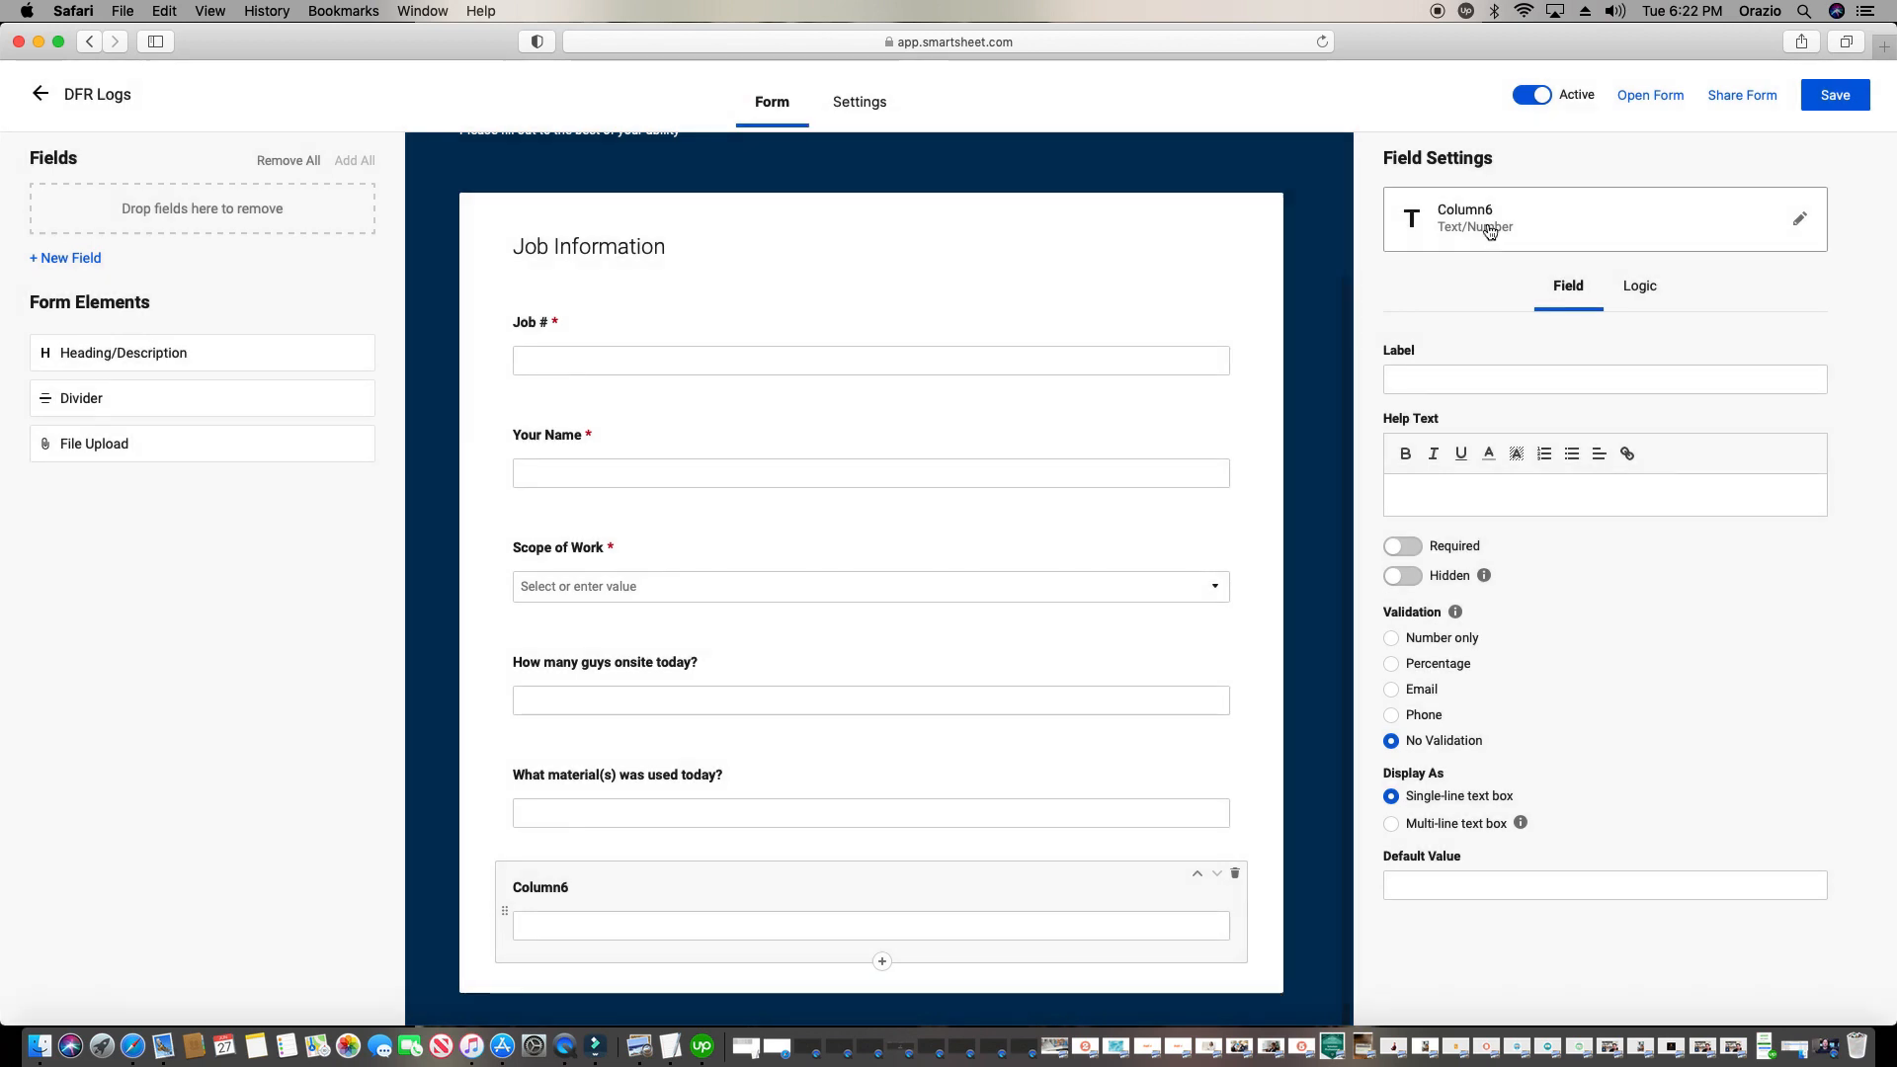
left_click(1488, 225)
left_click(933, 270)
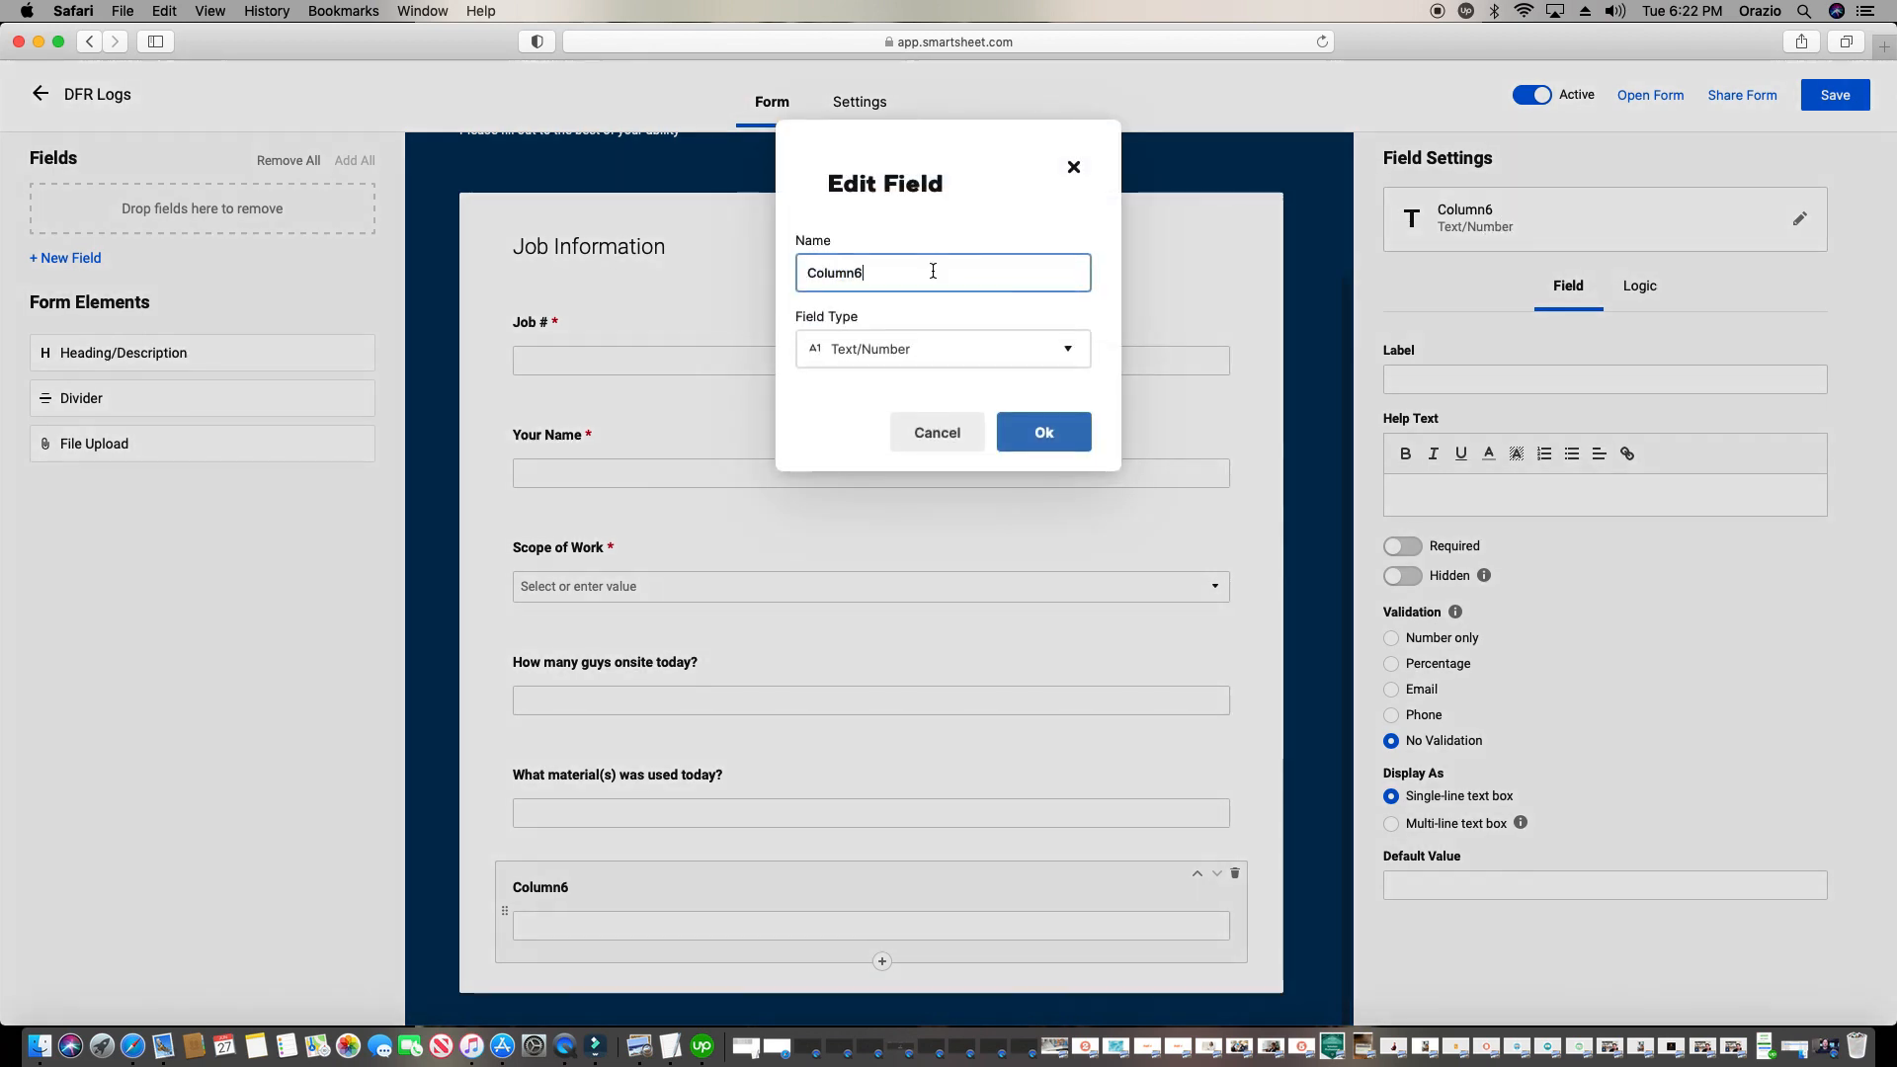
double_click(928, 267)
type("Safety ME")
key("BackSpace")
type("eeting")
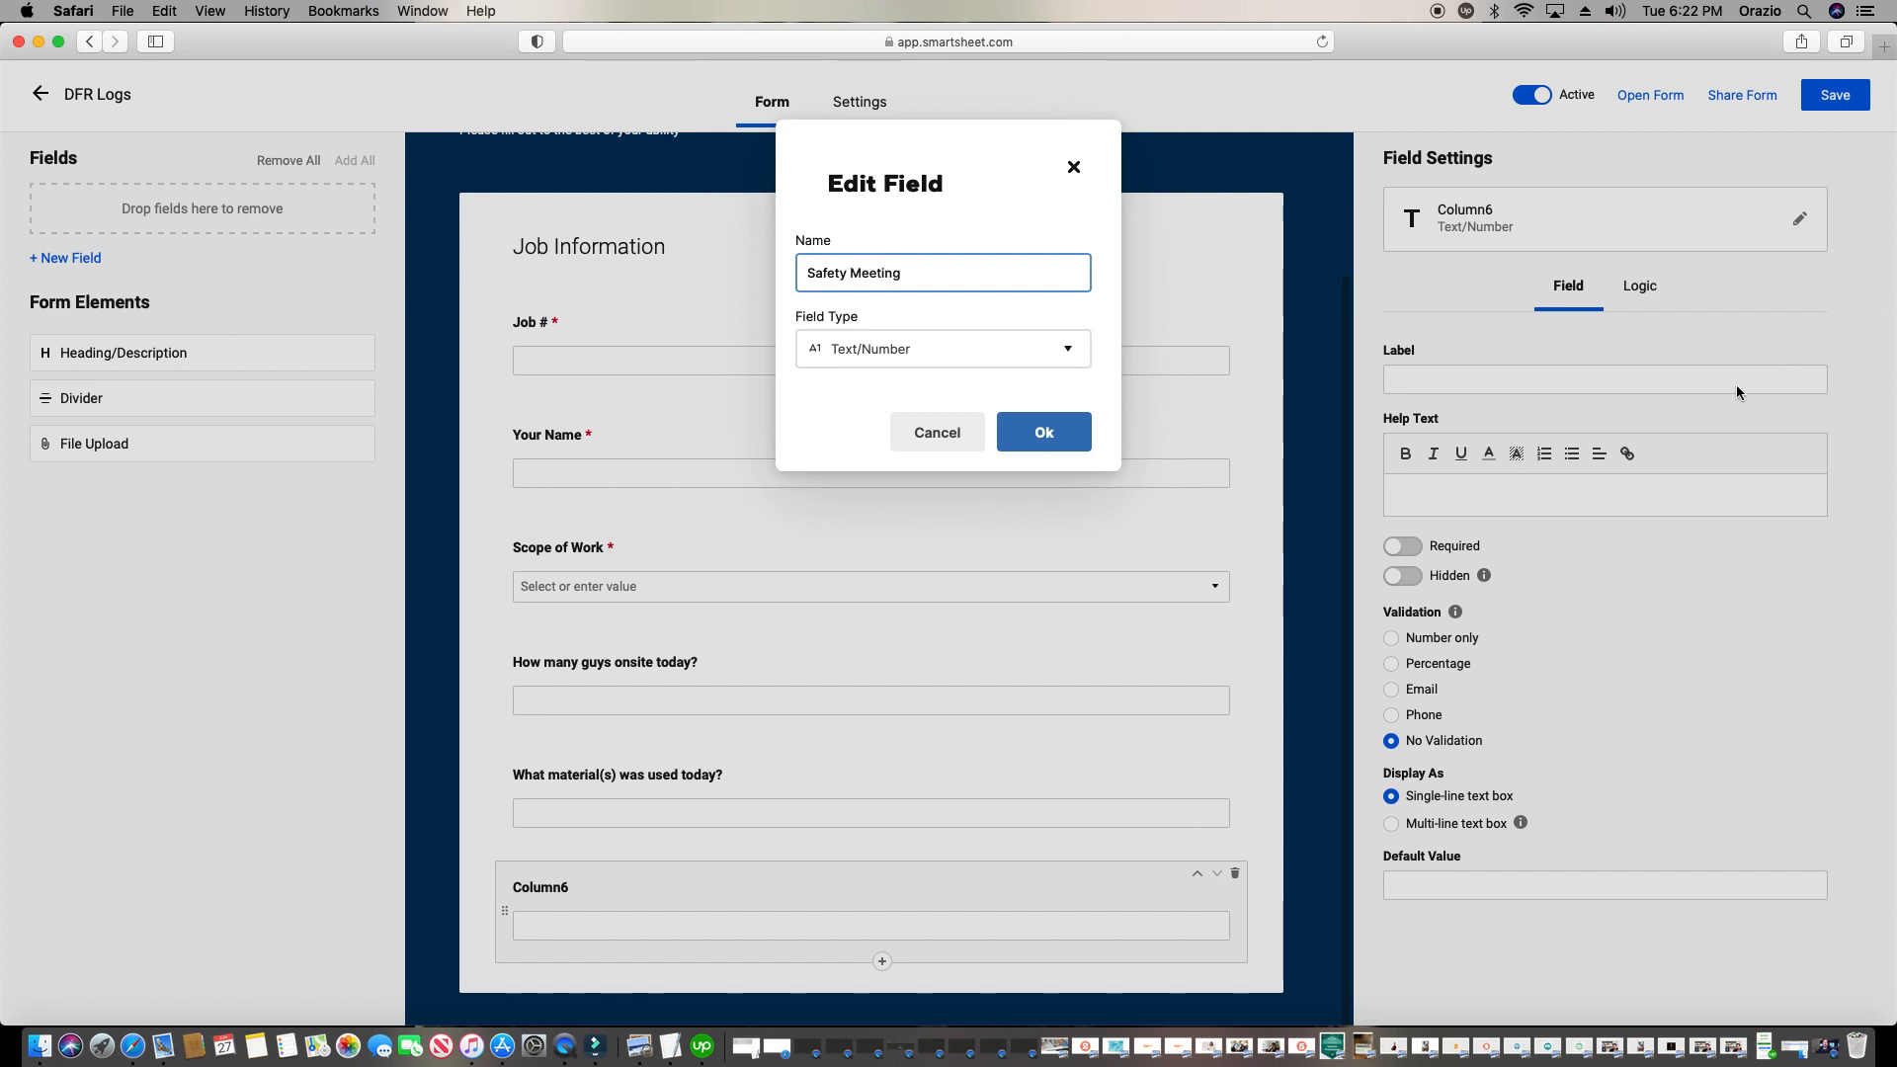
left_click(1043, 431)
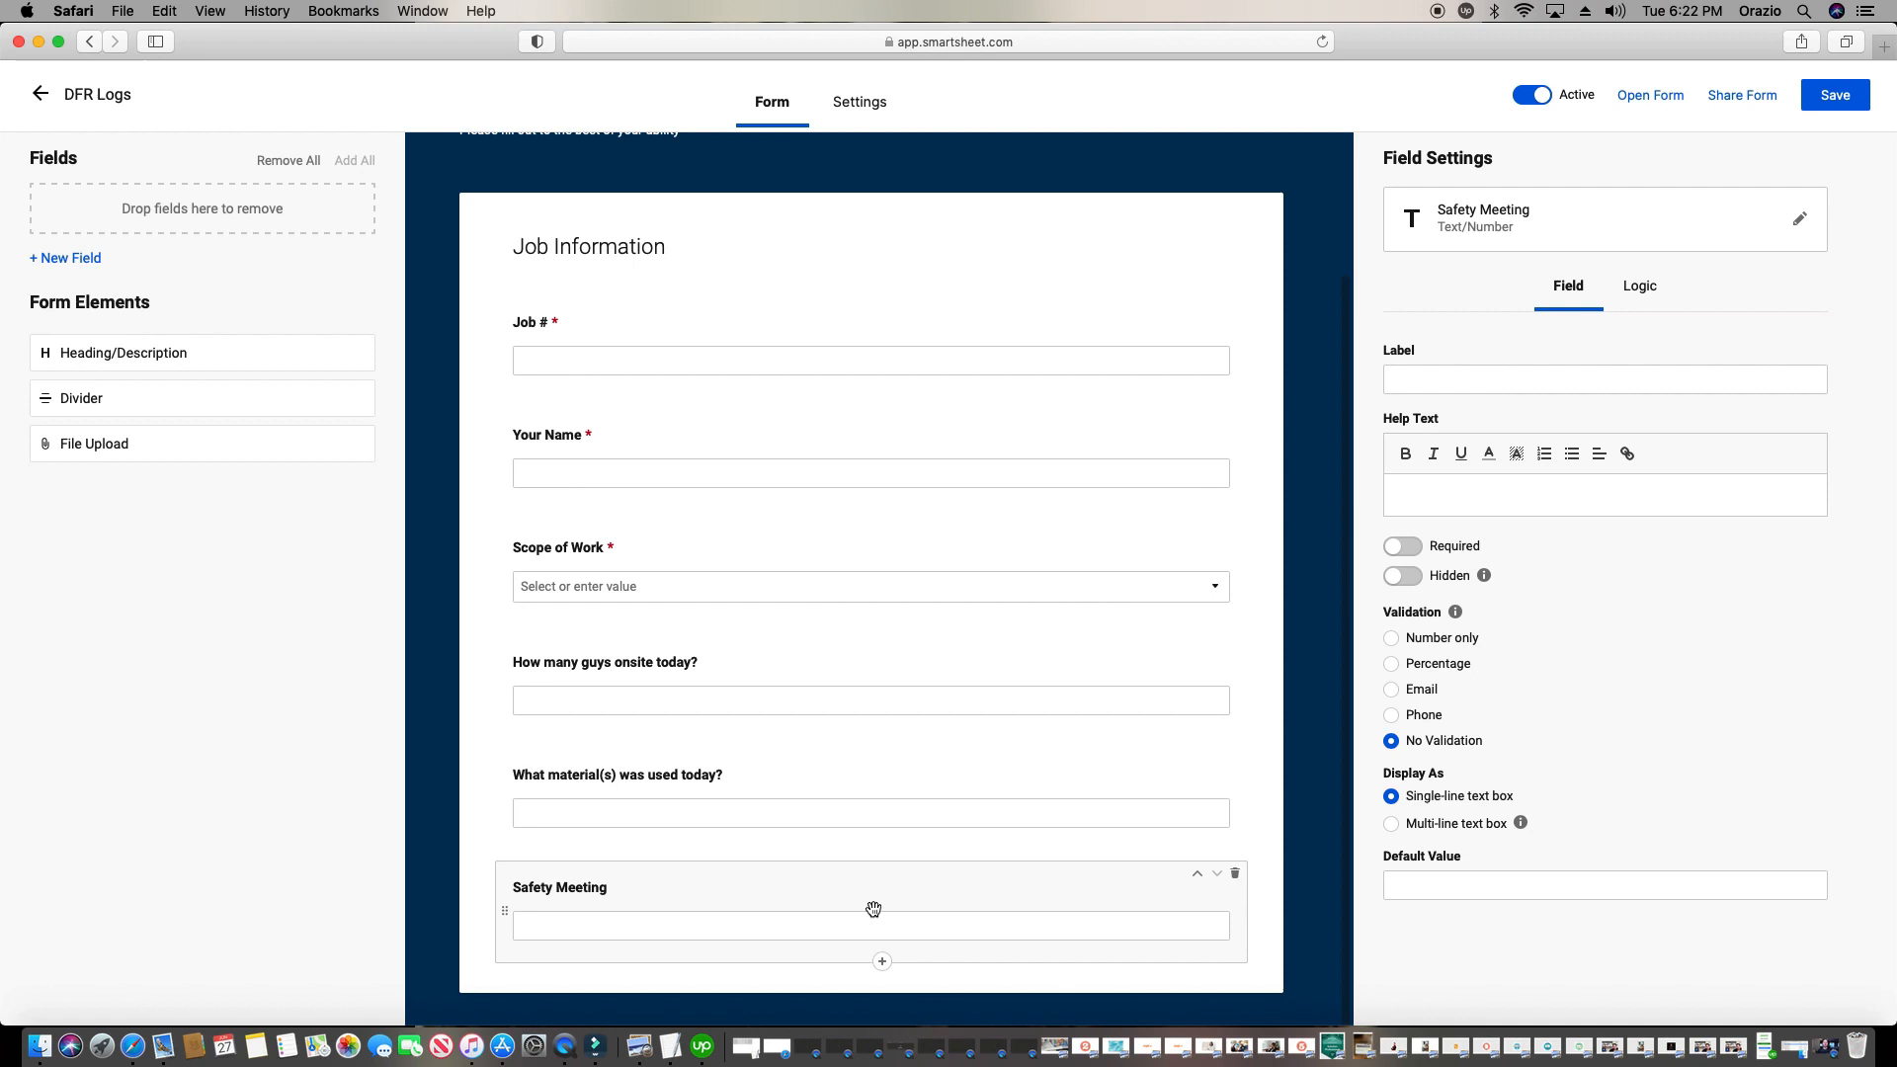
Label the Safety Meeting field "Was safety meeting held?"
left_click(1526, 380)
type("What")
key("BackSpace")
key("BackSpace")
key("BackSpace")
key("BackSpace")
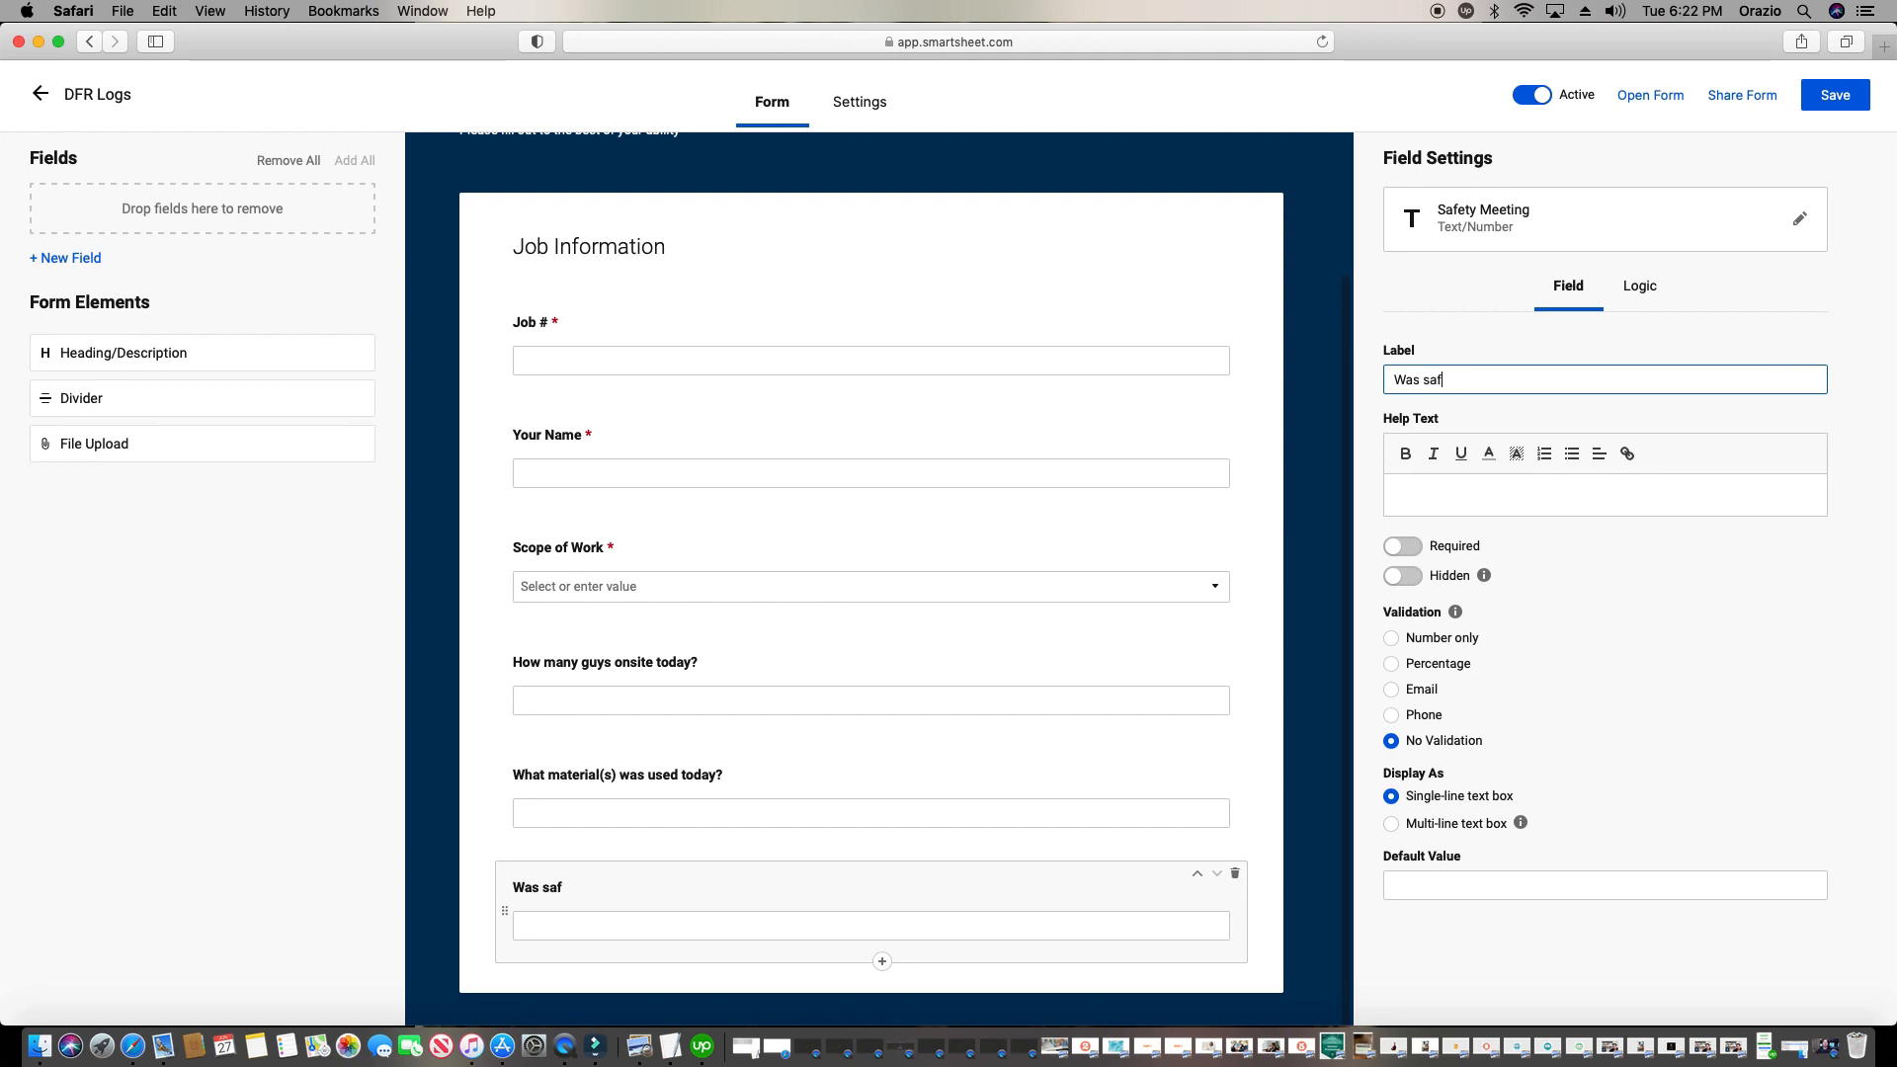
type("as safety meeting held?")
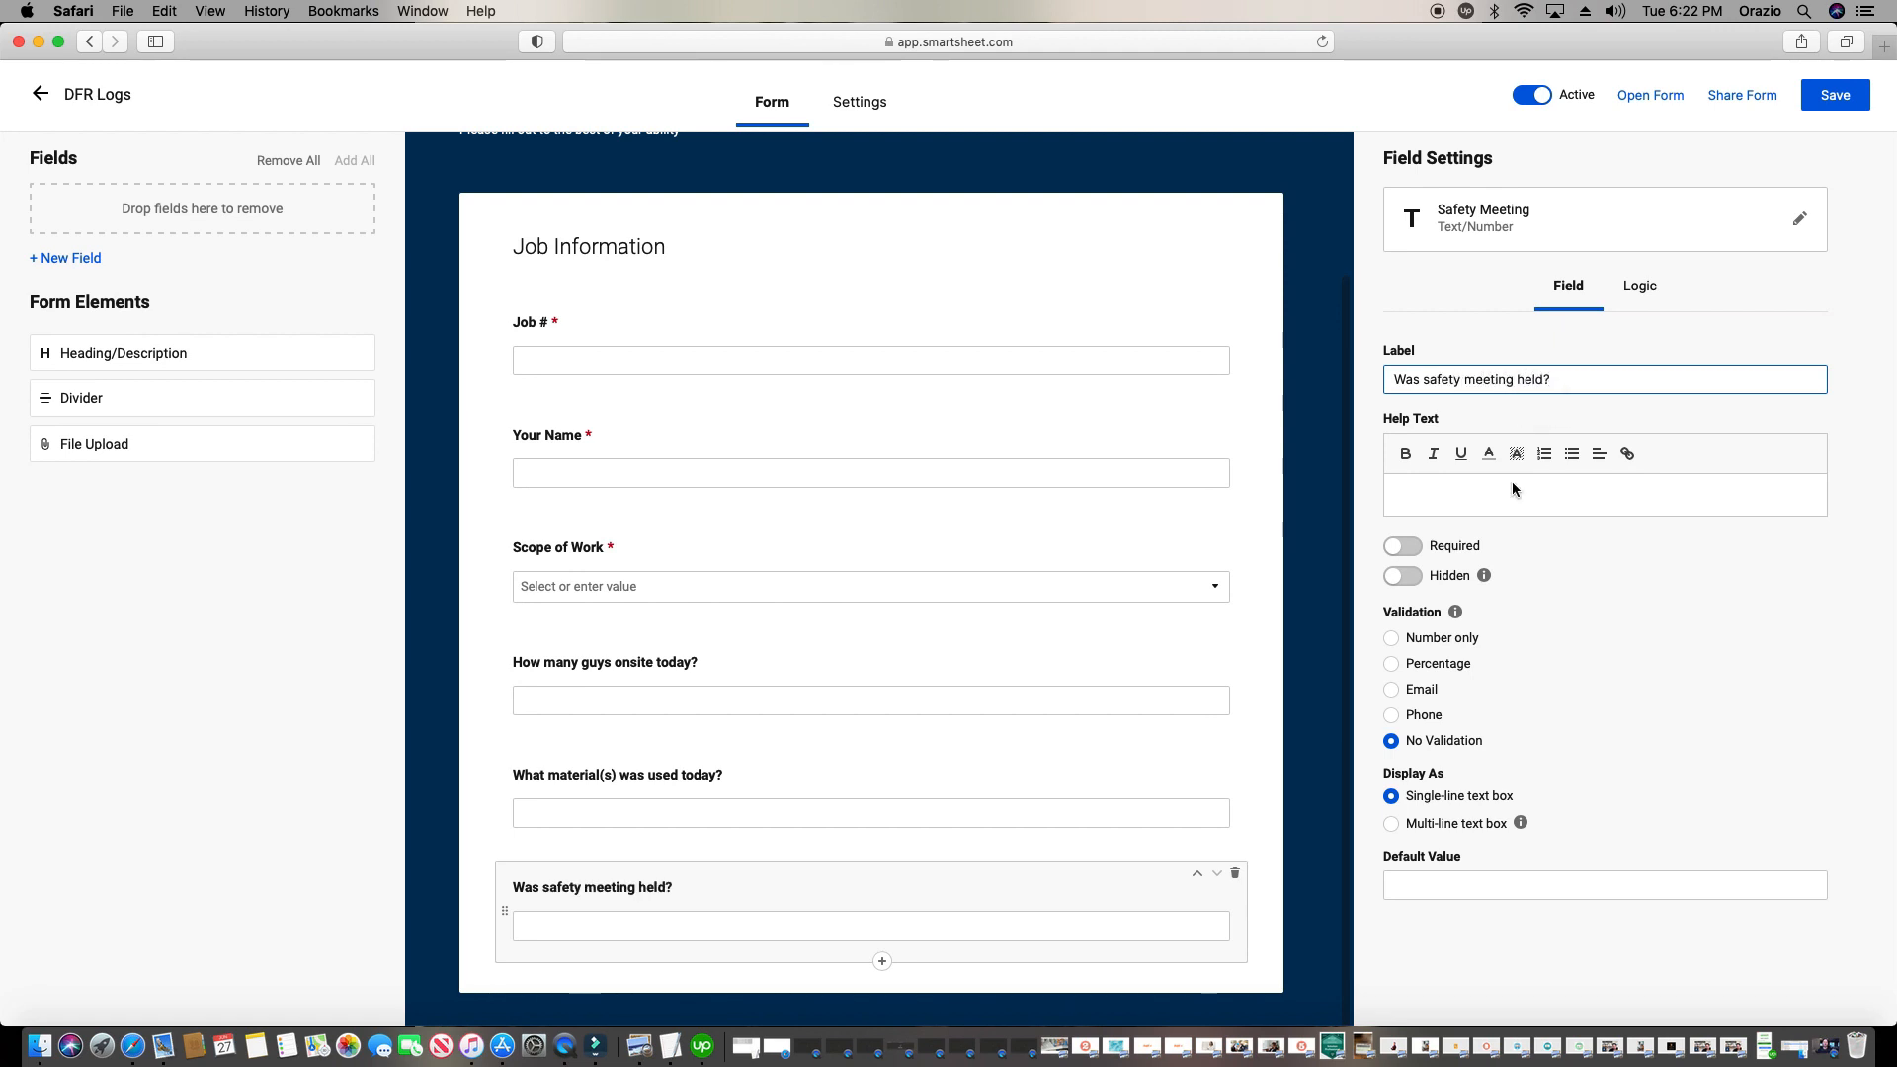
Change the Safety Meeting field to a dropdown list with values YES and NO, displayed as horizontal radio buttons
left_click(1573, 231)
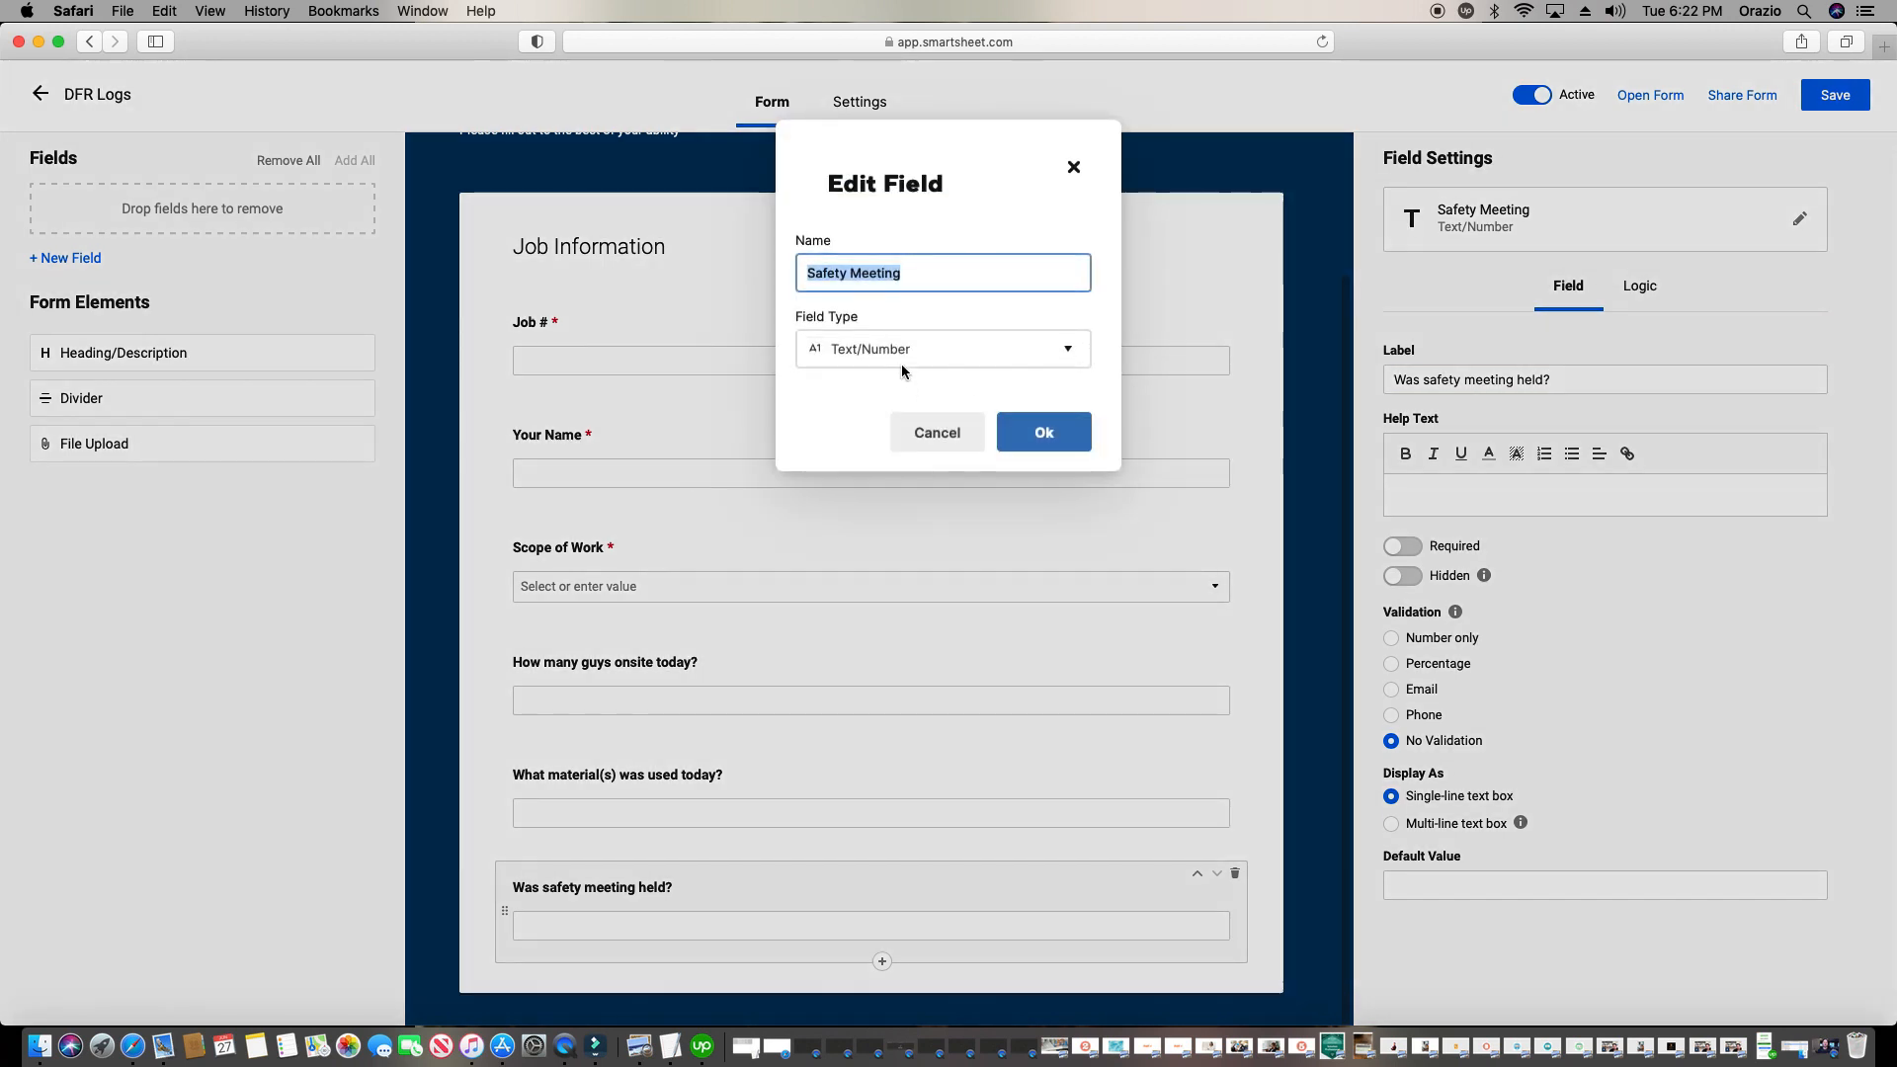
left_click(1065, 348)
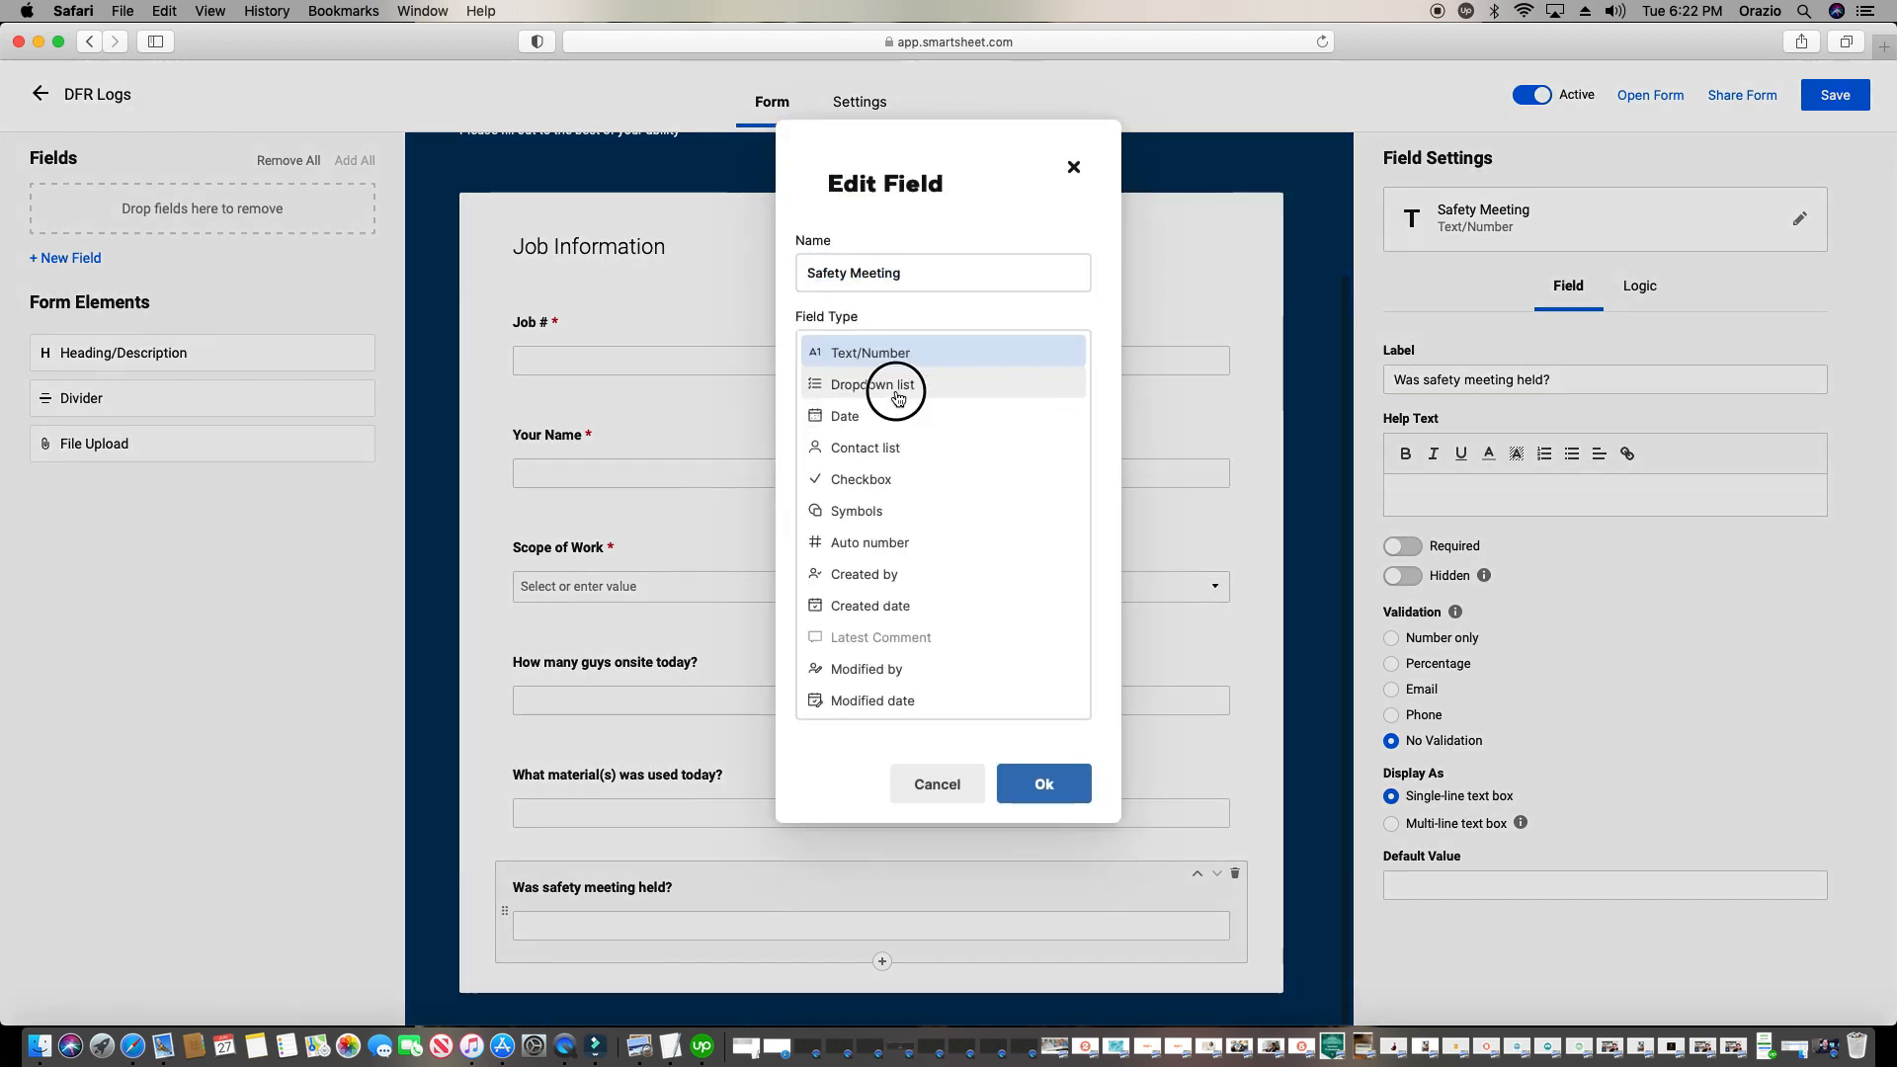
left_click(897, 387)
left_click(930, 511)
type("YES")
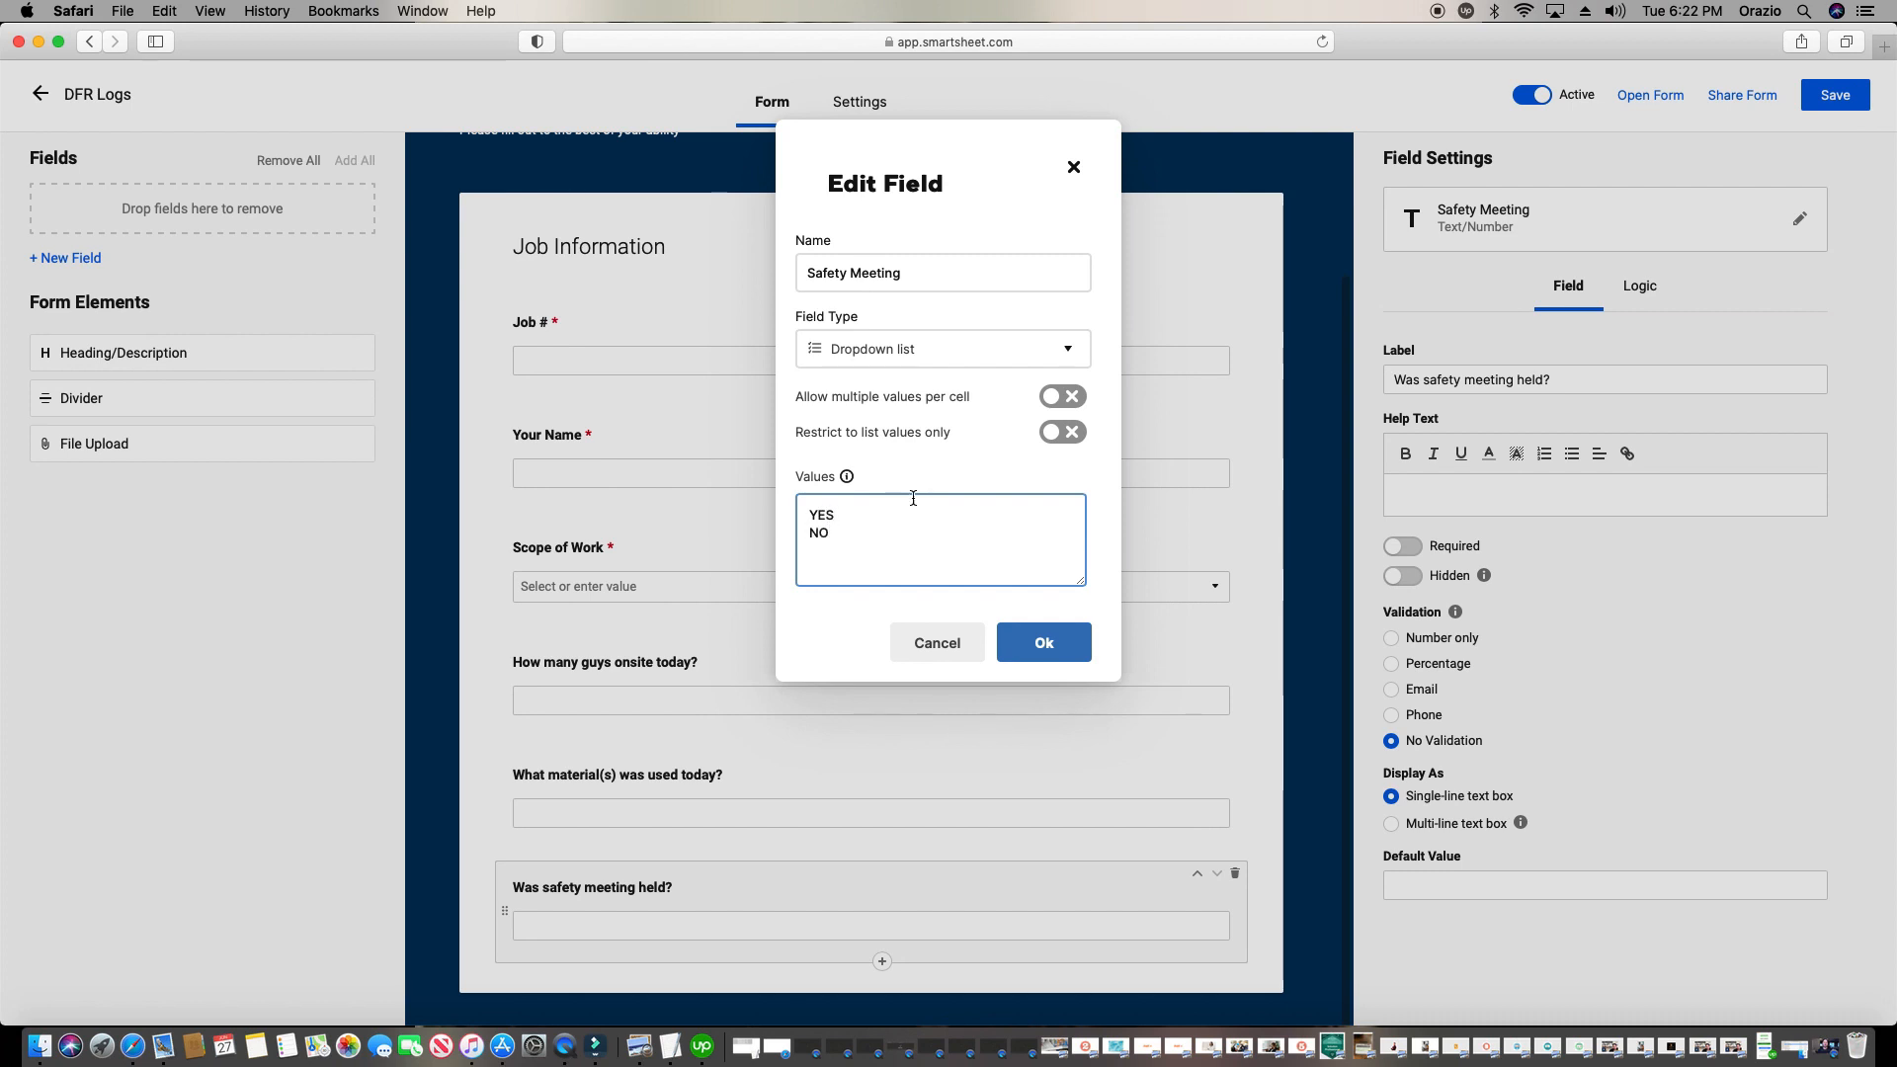
left_click(1053, 643)
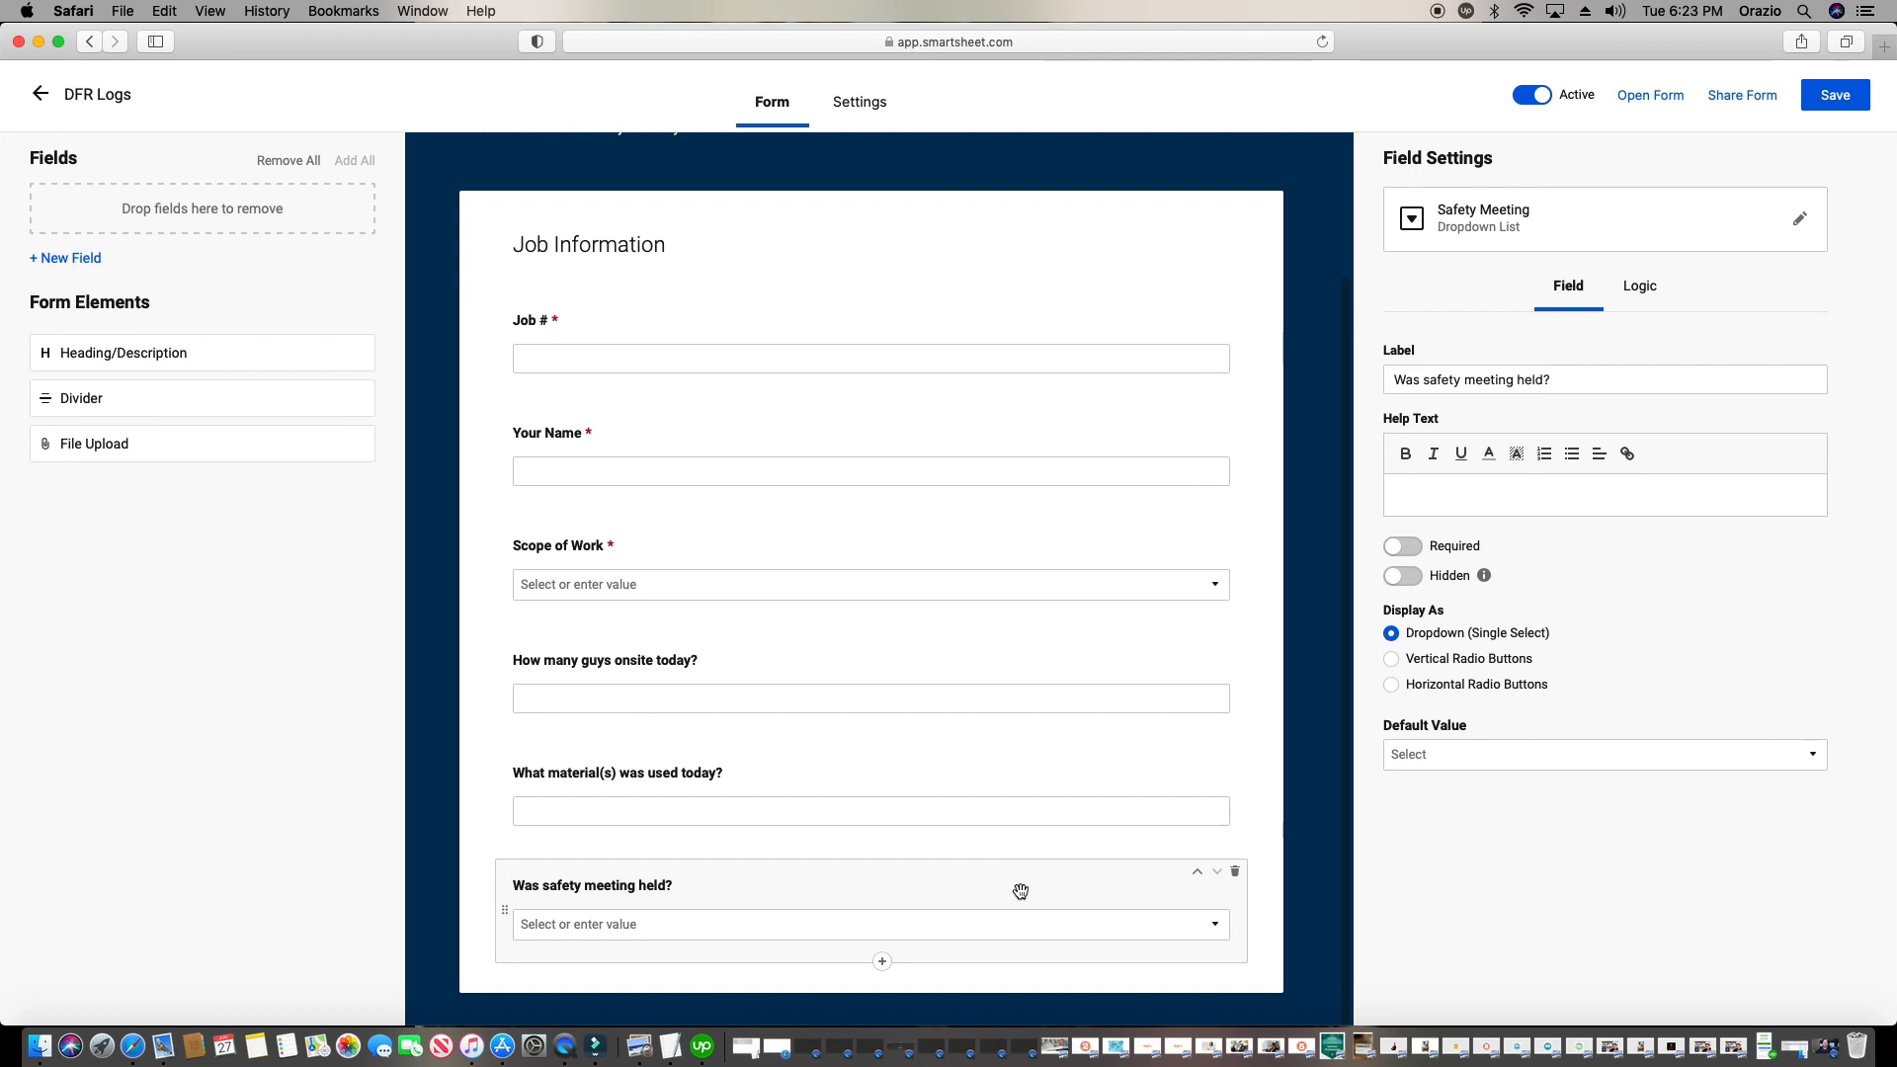
left_click(1392, 685)
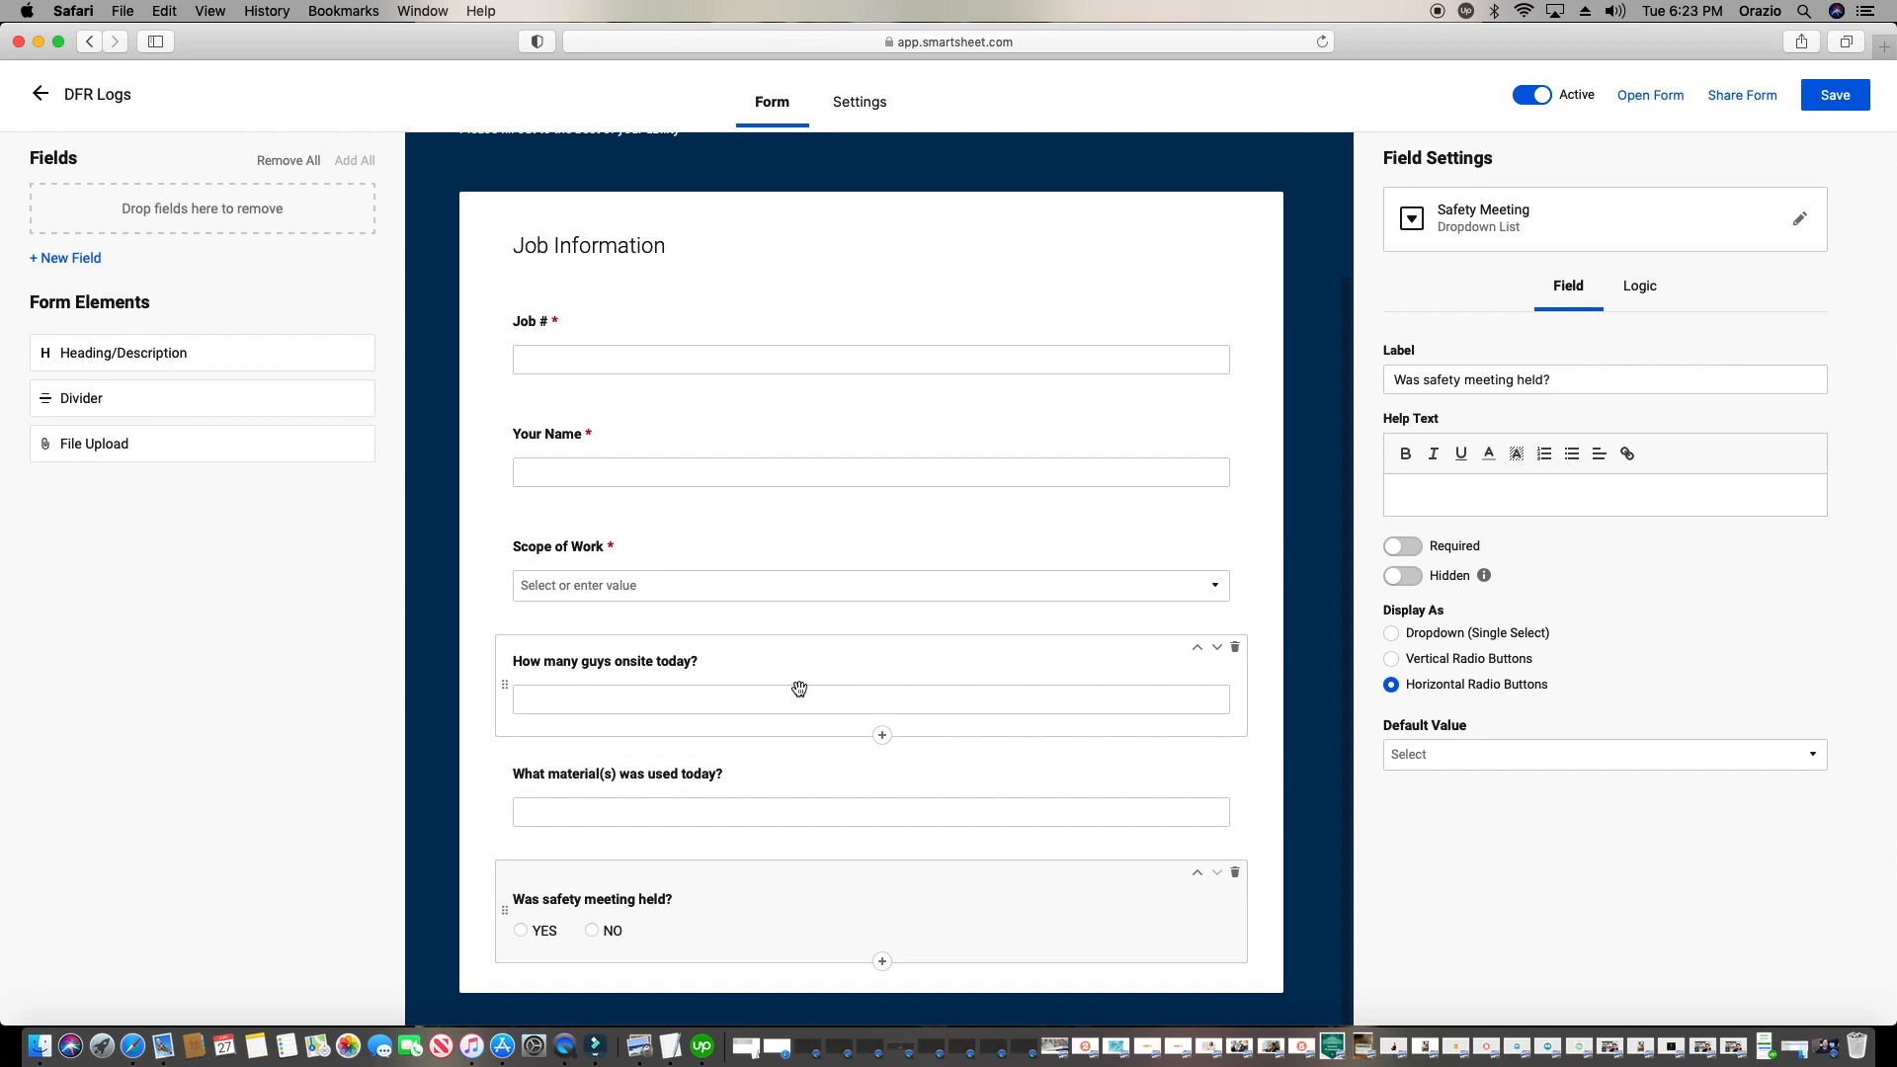
Add a File Upload element with the help text "Please upload photos, videos, tech data sheet PDFs, etc from the work done today."
left_click(133, 446)
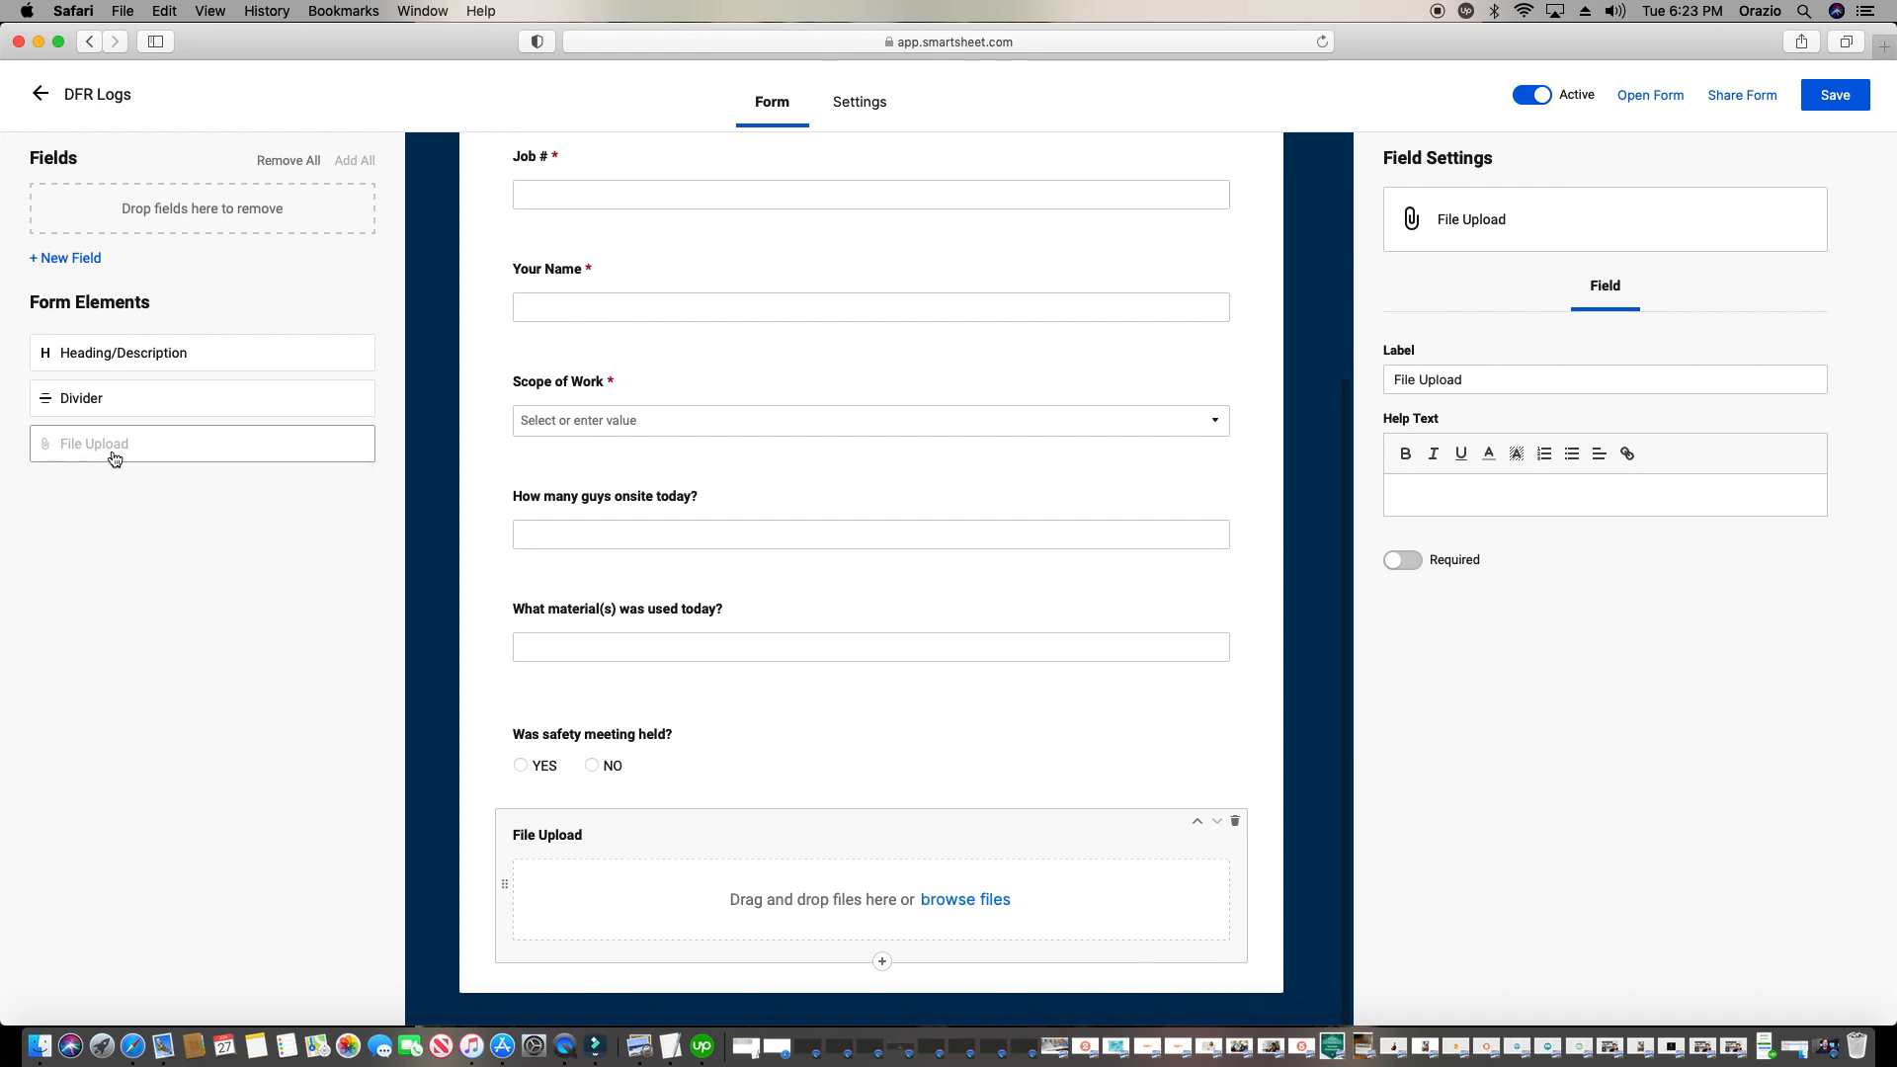
left_click(824, 840)
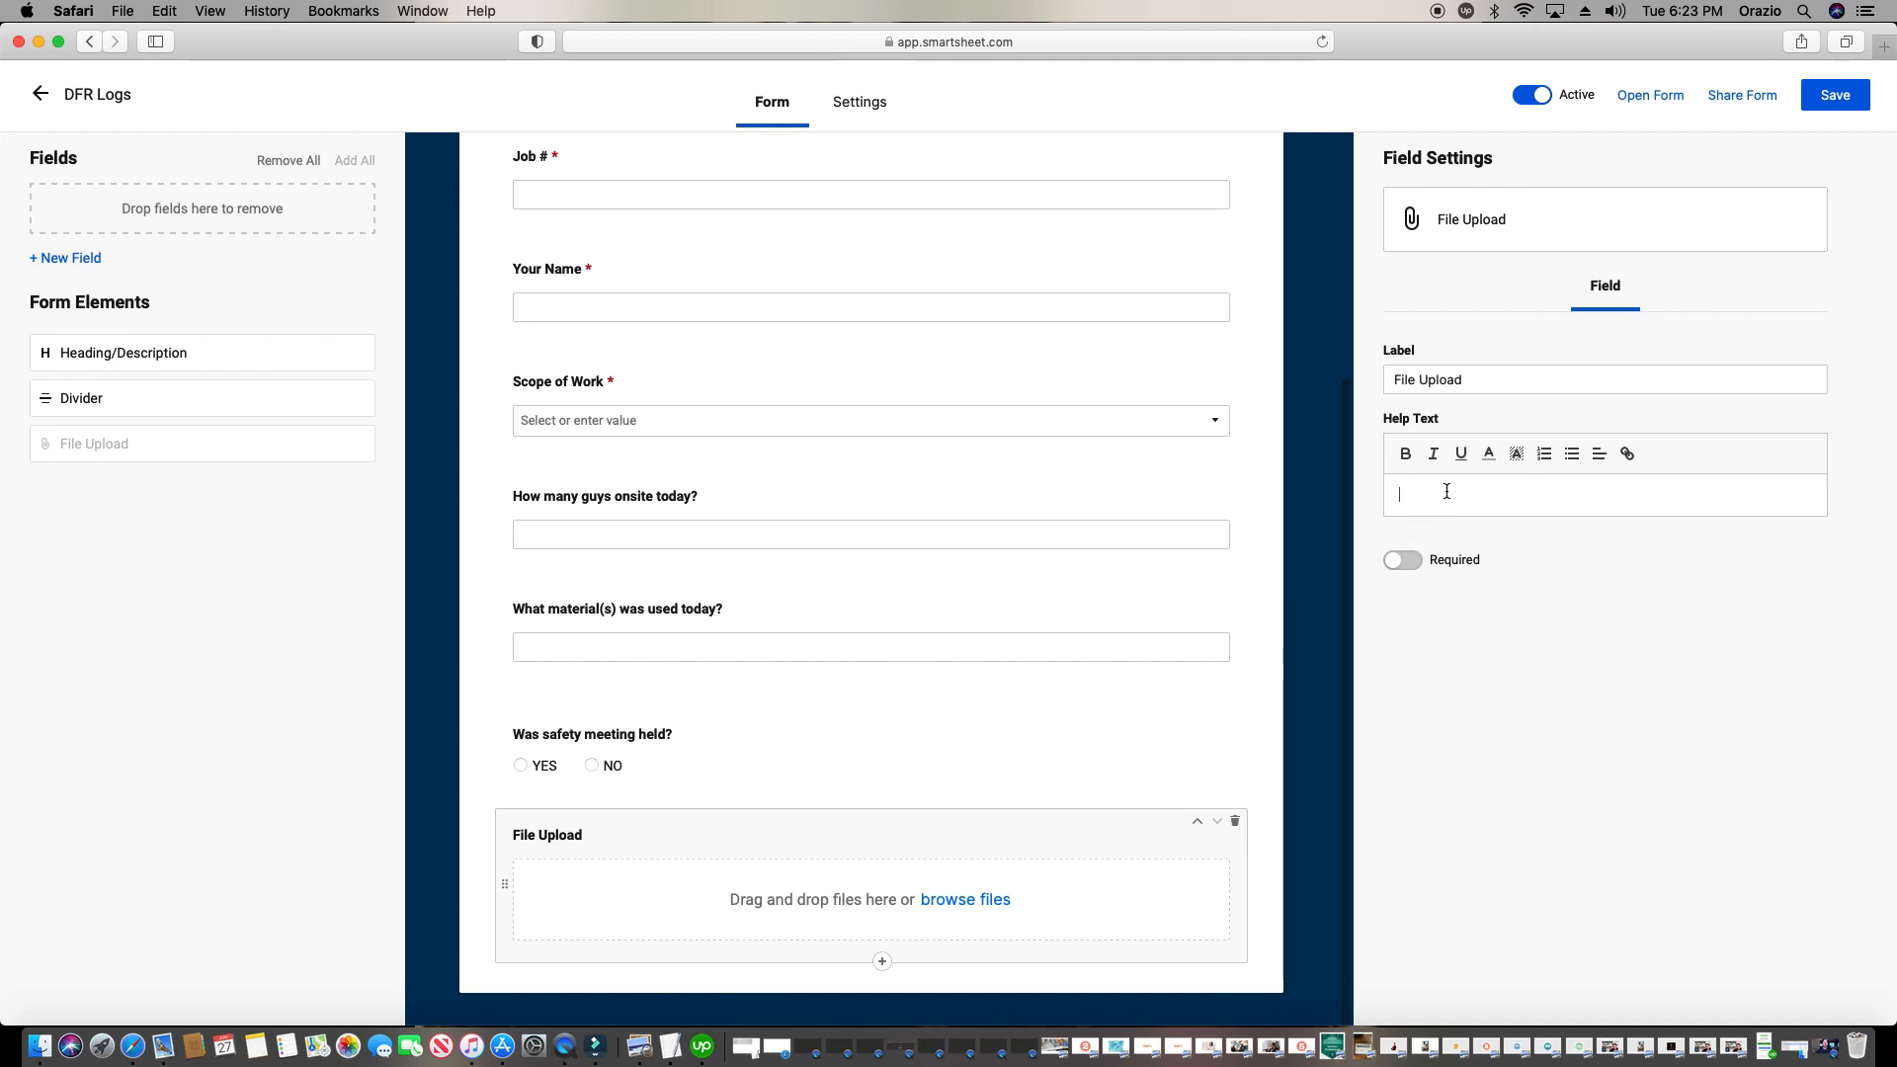
type("Please uplaod phot")
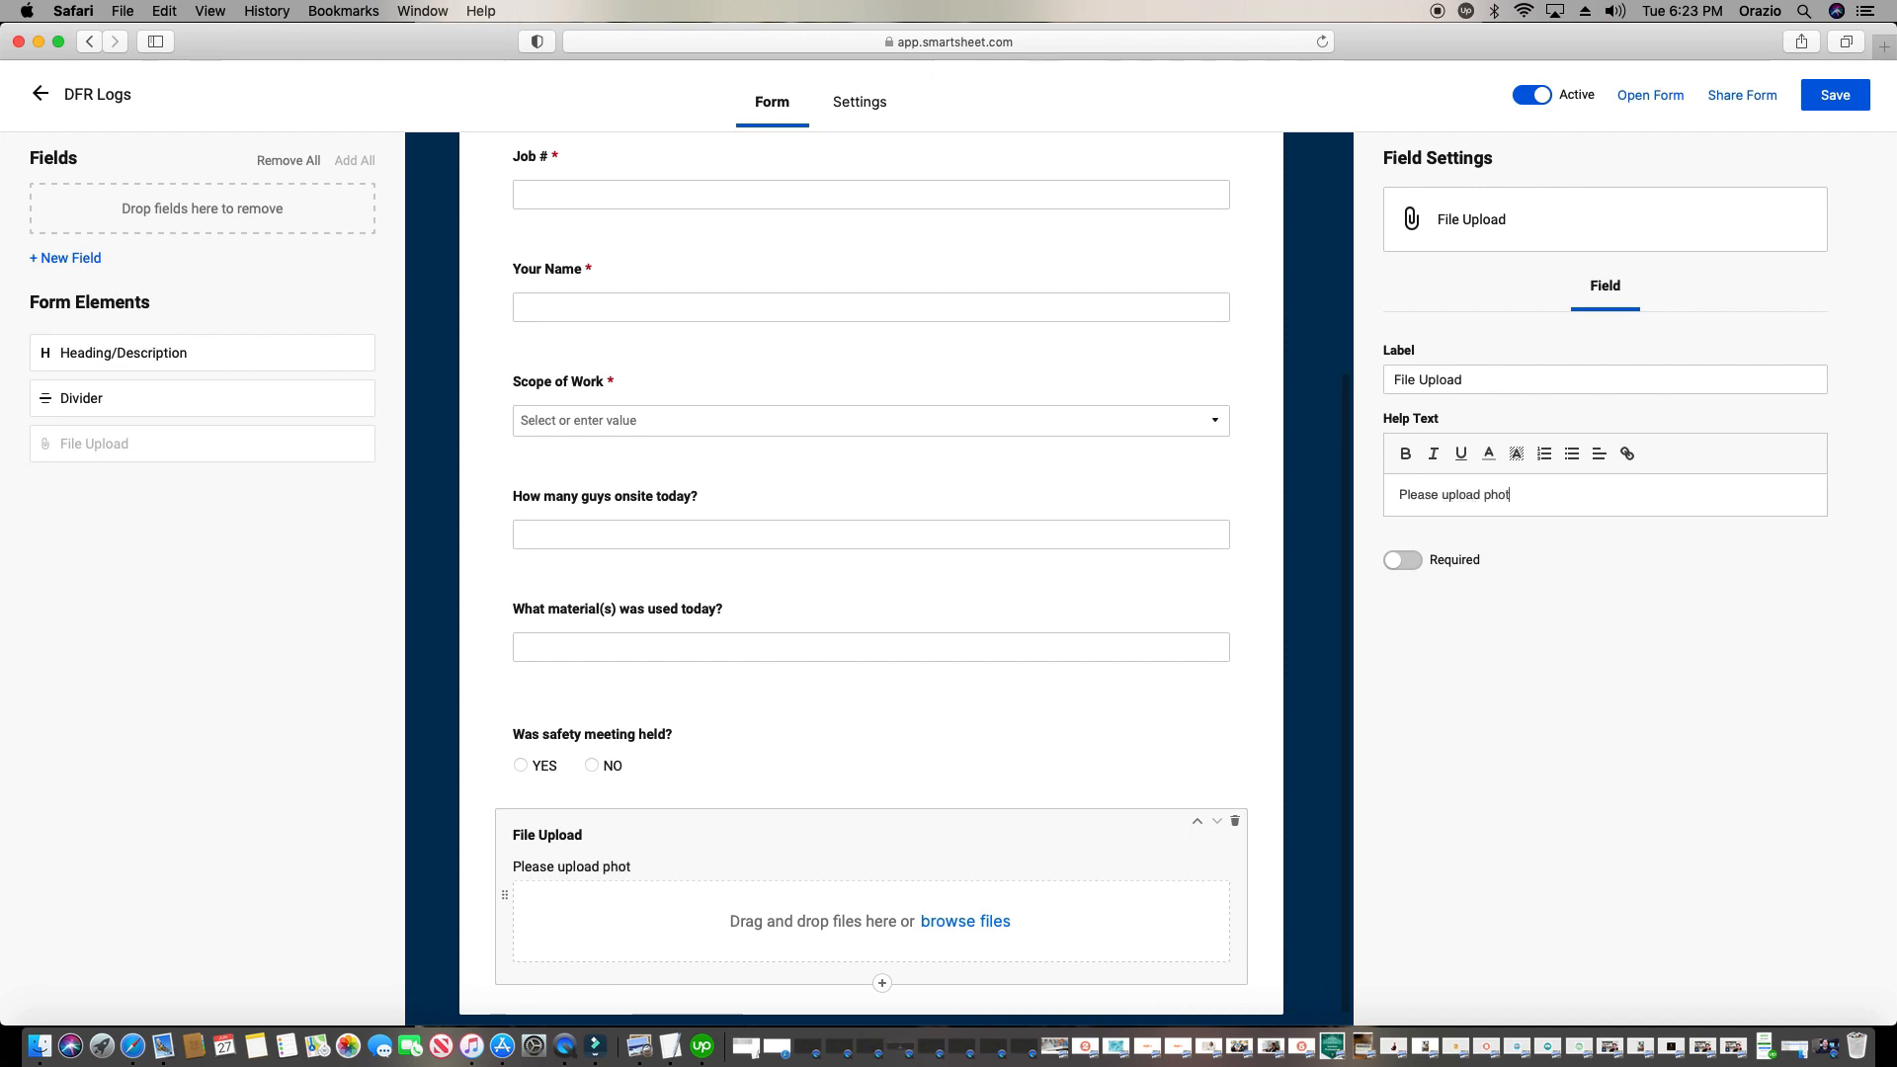
type("os, videos,tech data sheet PDFS")
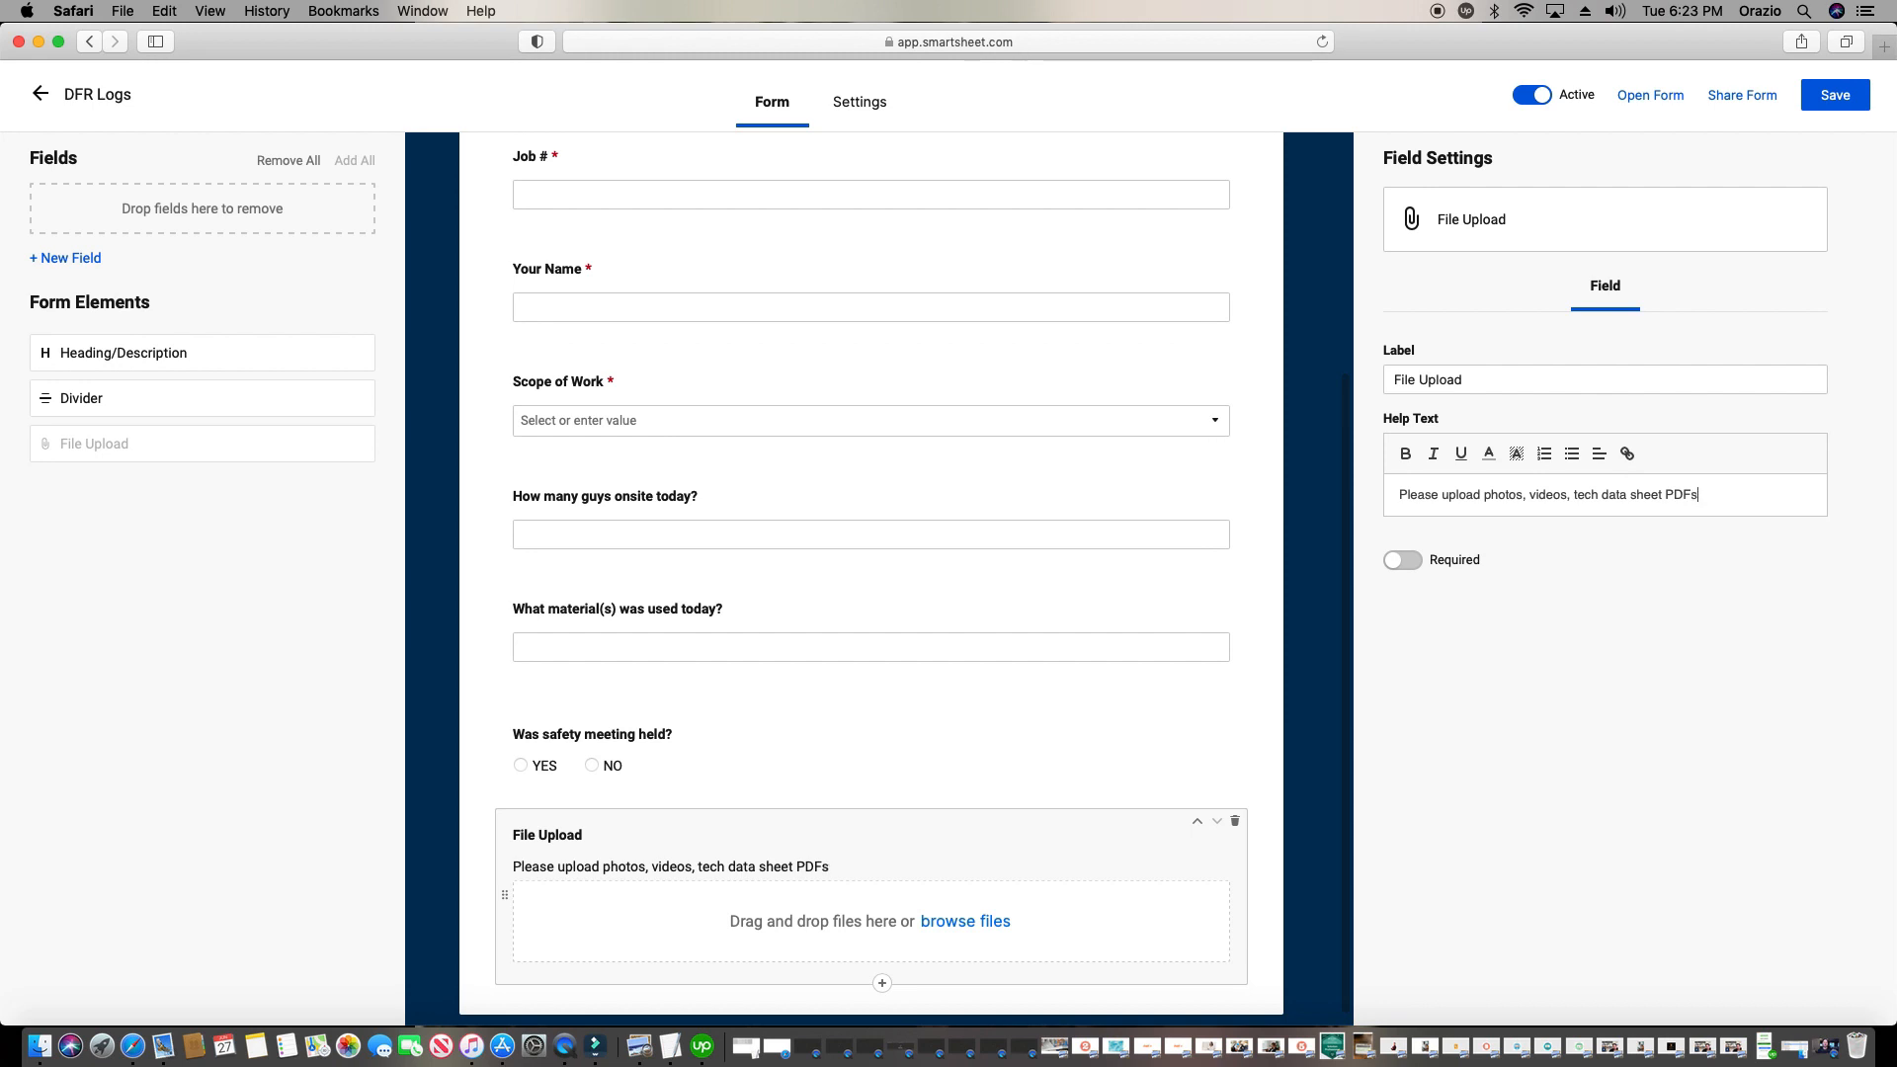
key("BackSpace")
key("BackSpace")
type("t")
type("c from tod")
type("e work done today.")
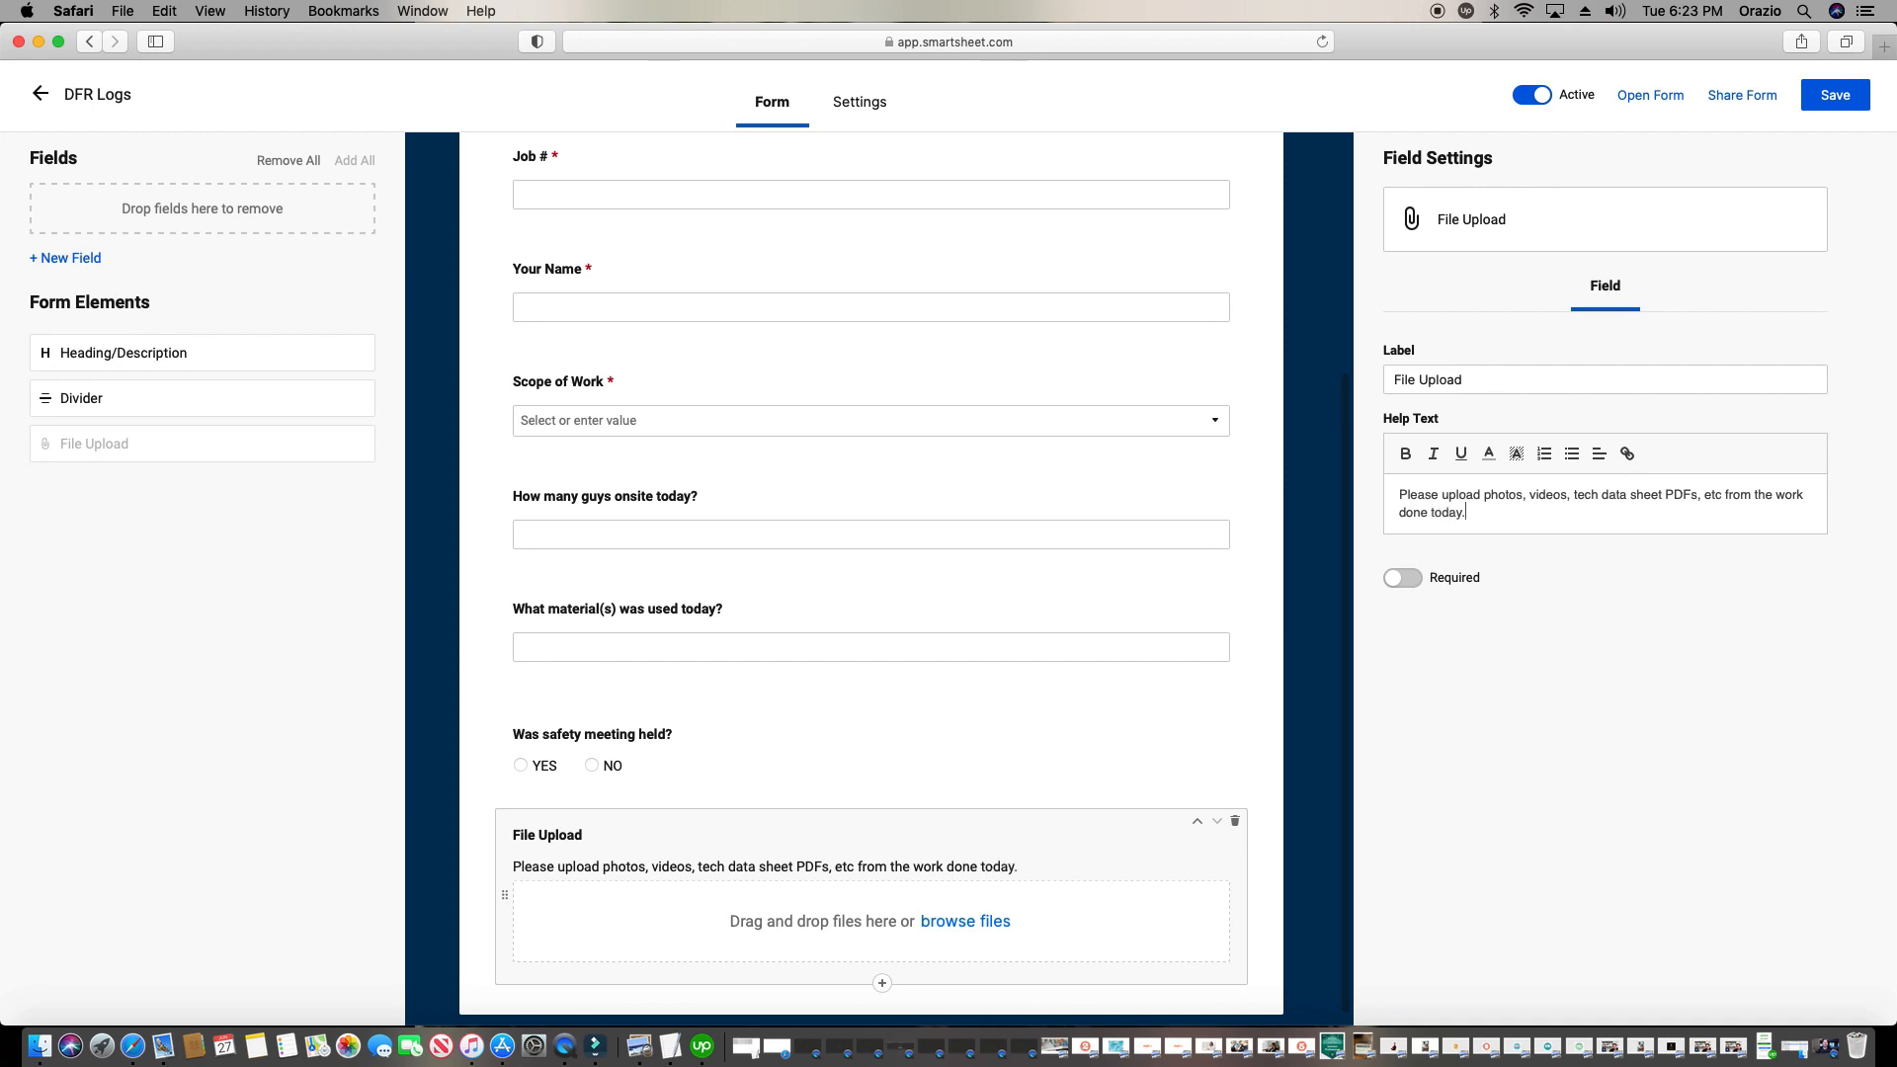
scroll(881, 732, "up", 2)
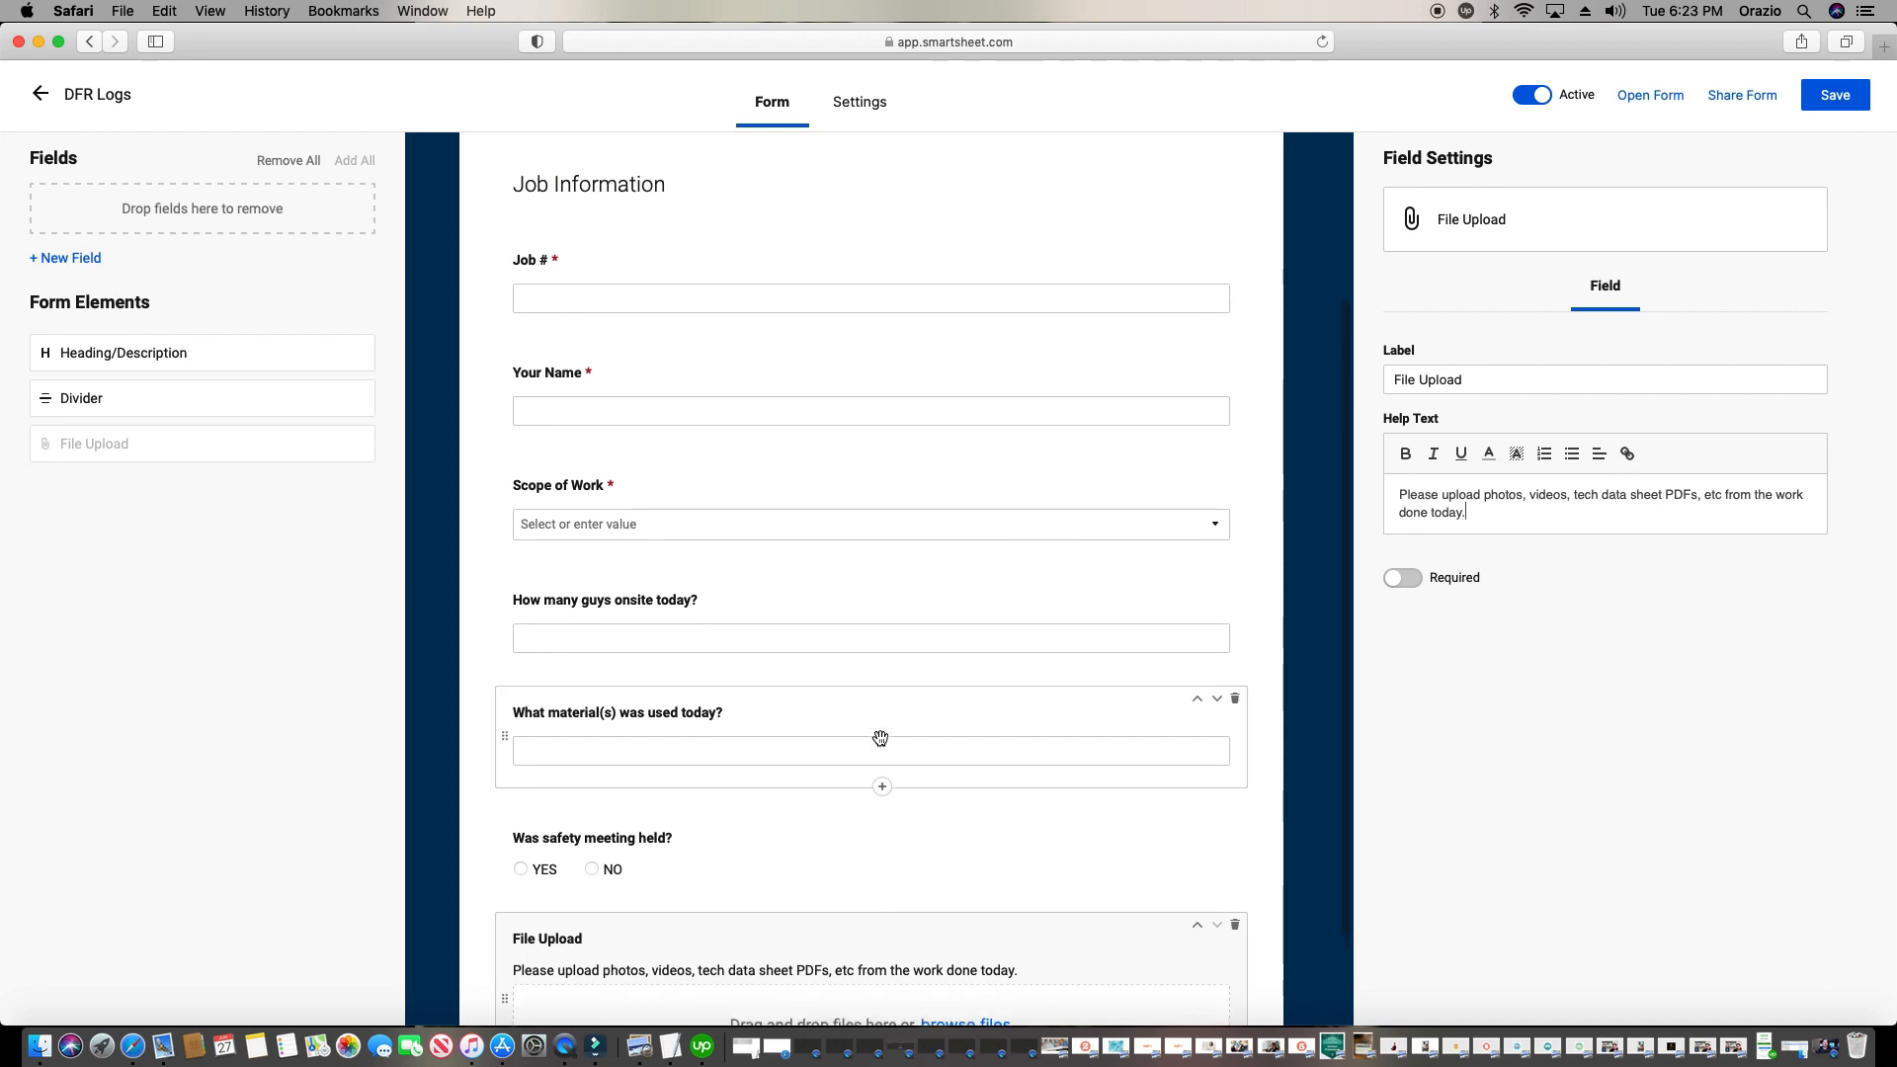
Add a heading titled "Photo Upload" directly above the File Upload element and place a divider above that heading
scroll(881, 738, "down", 2)
left_click_drag(151, 358, 665, 794)
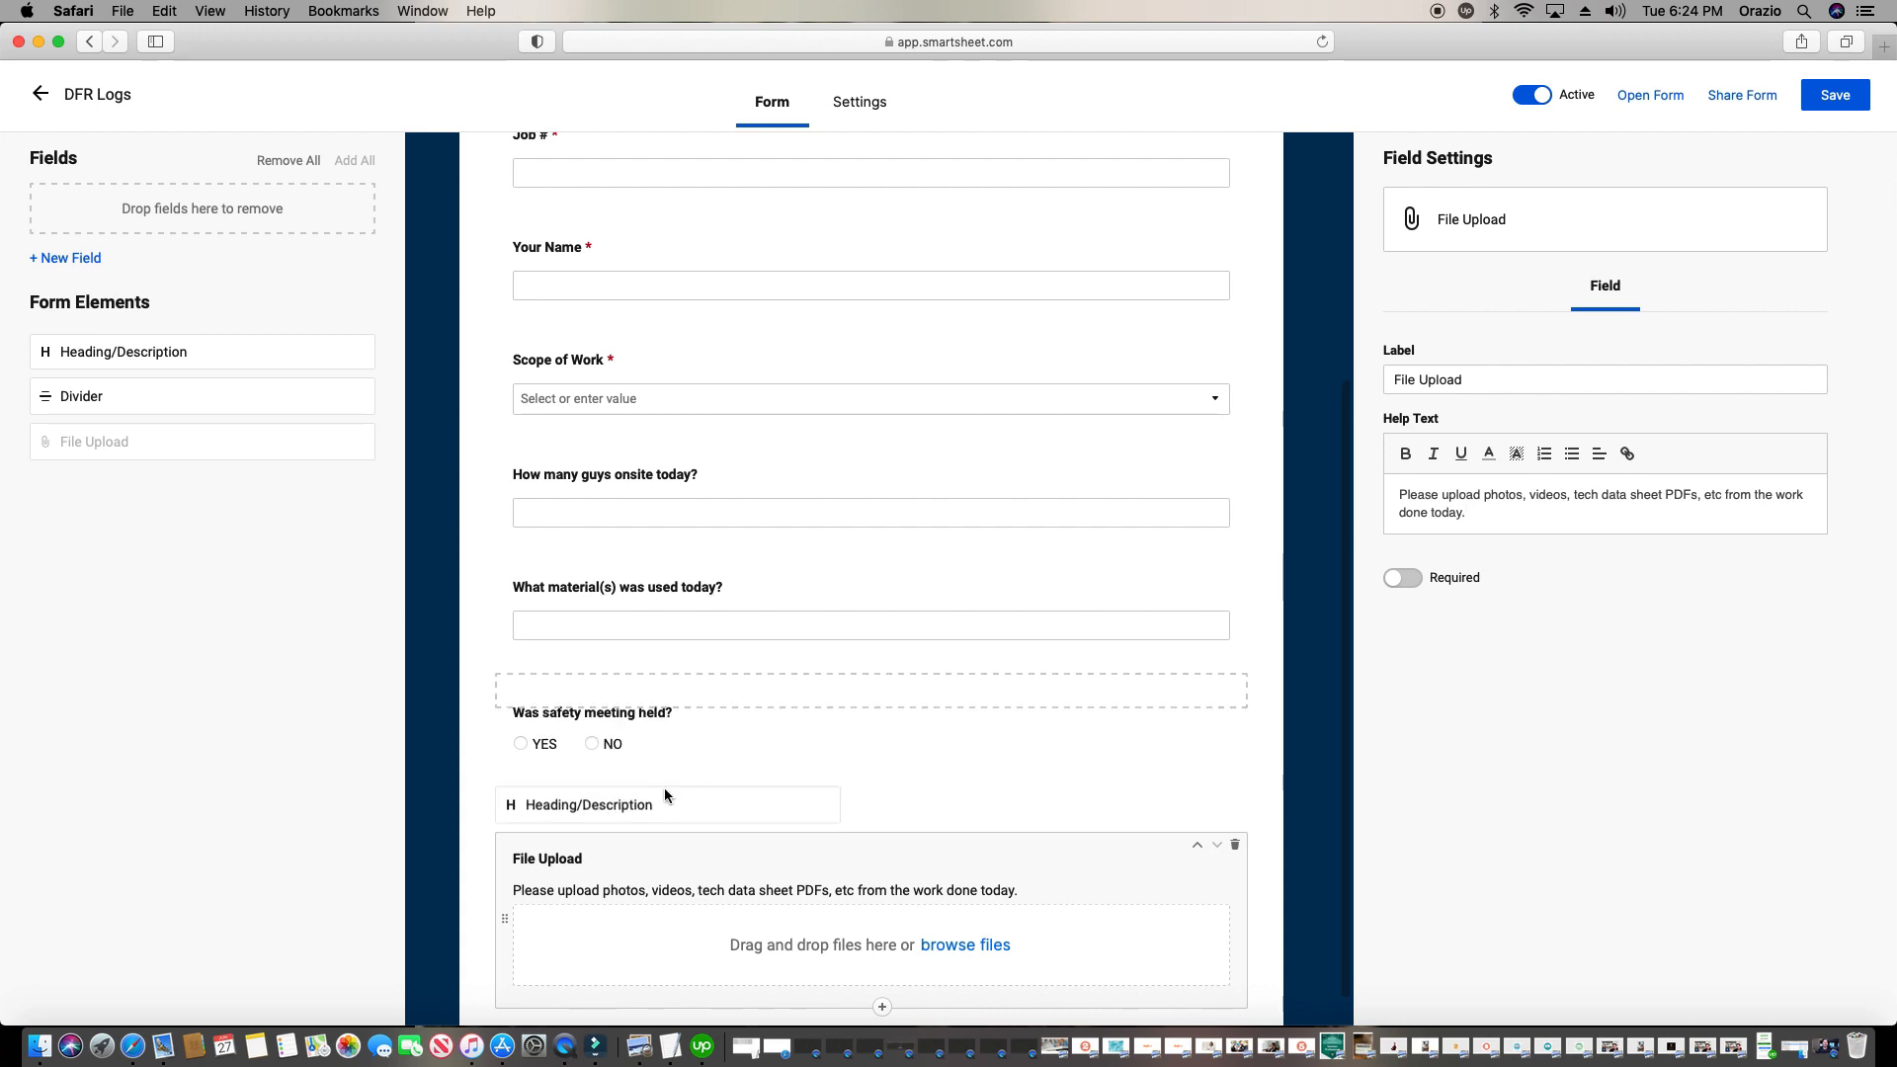
left_click(622, 819)
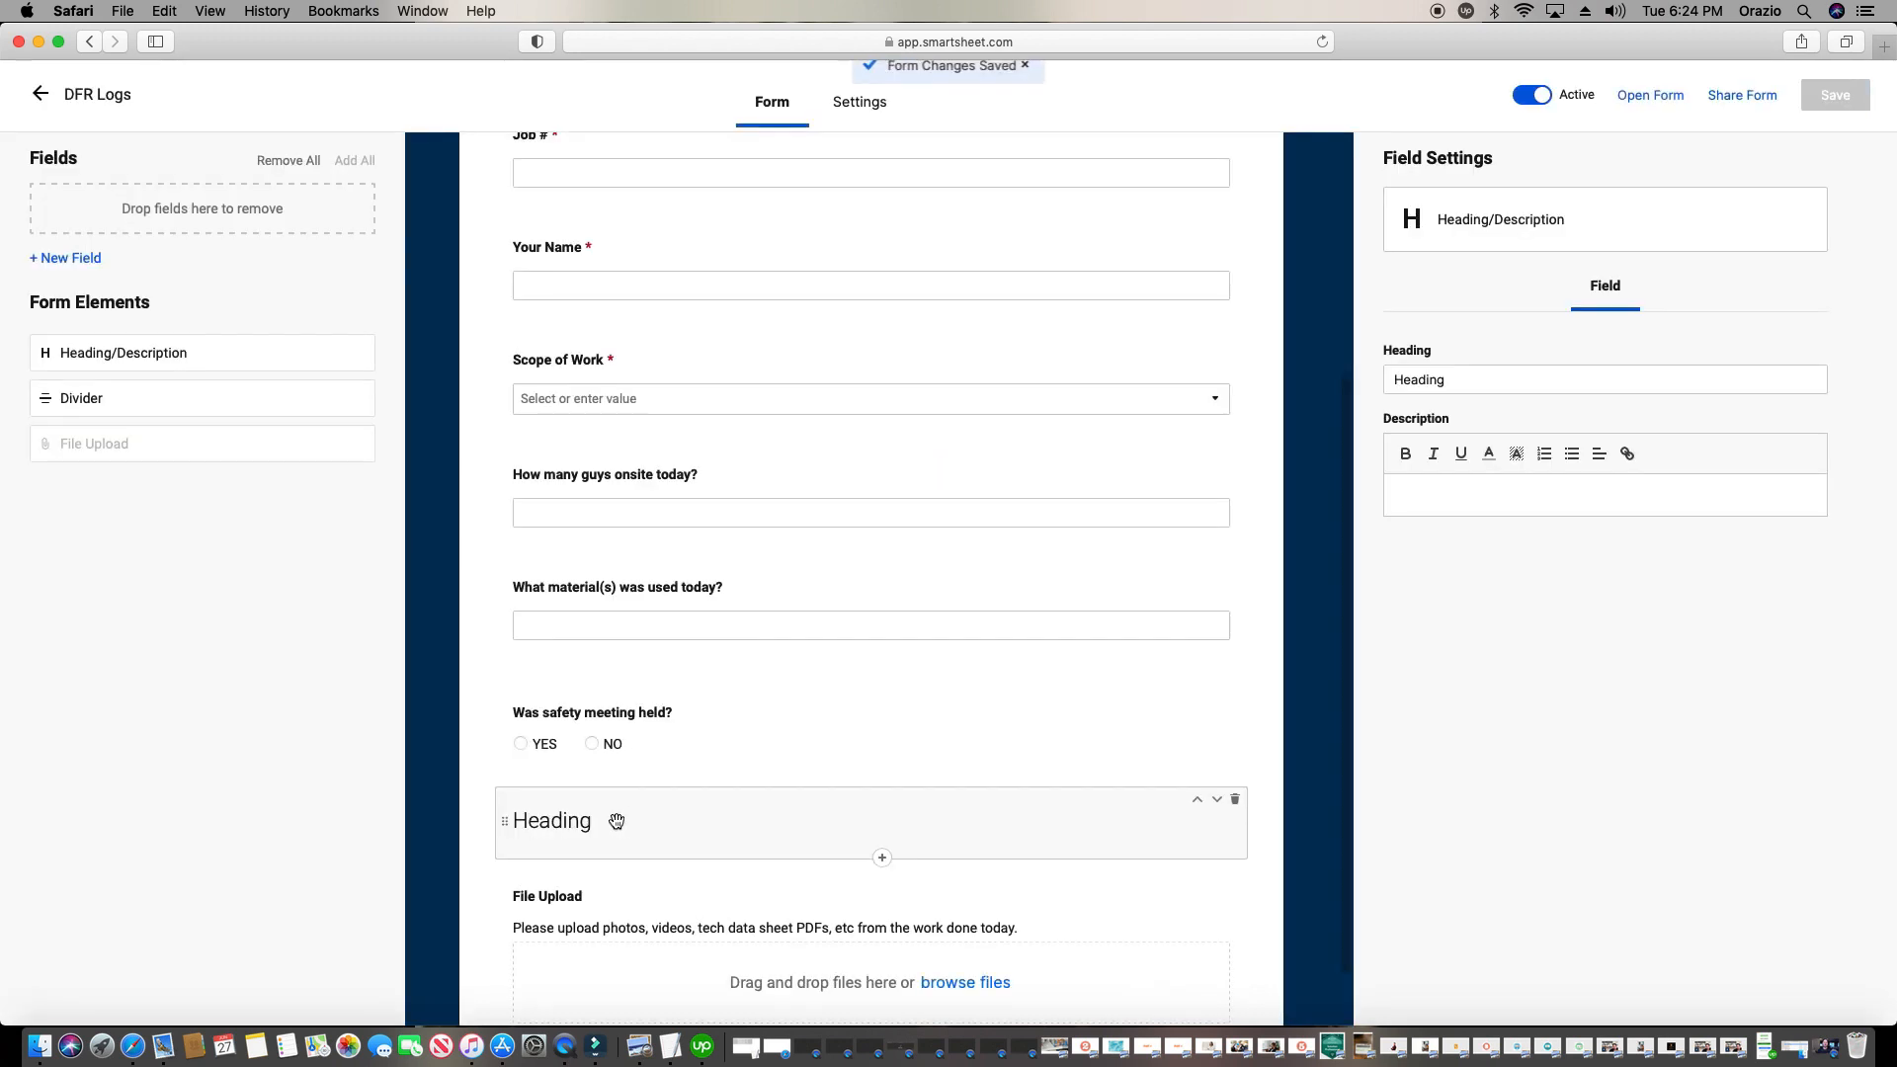
double_click(1475, 379)
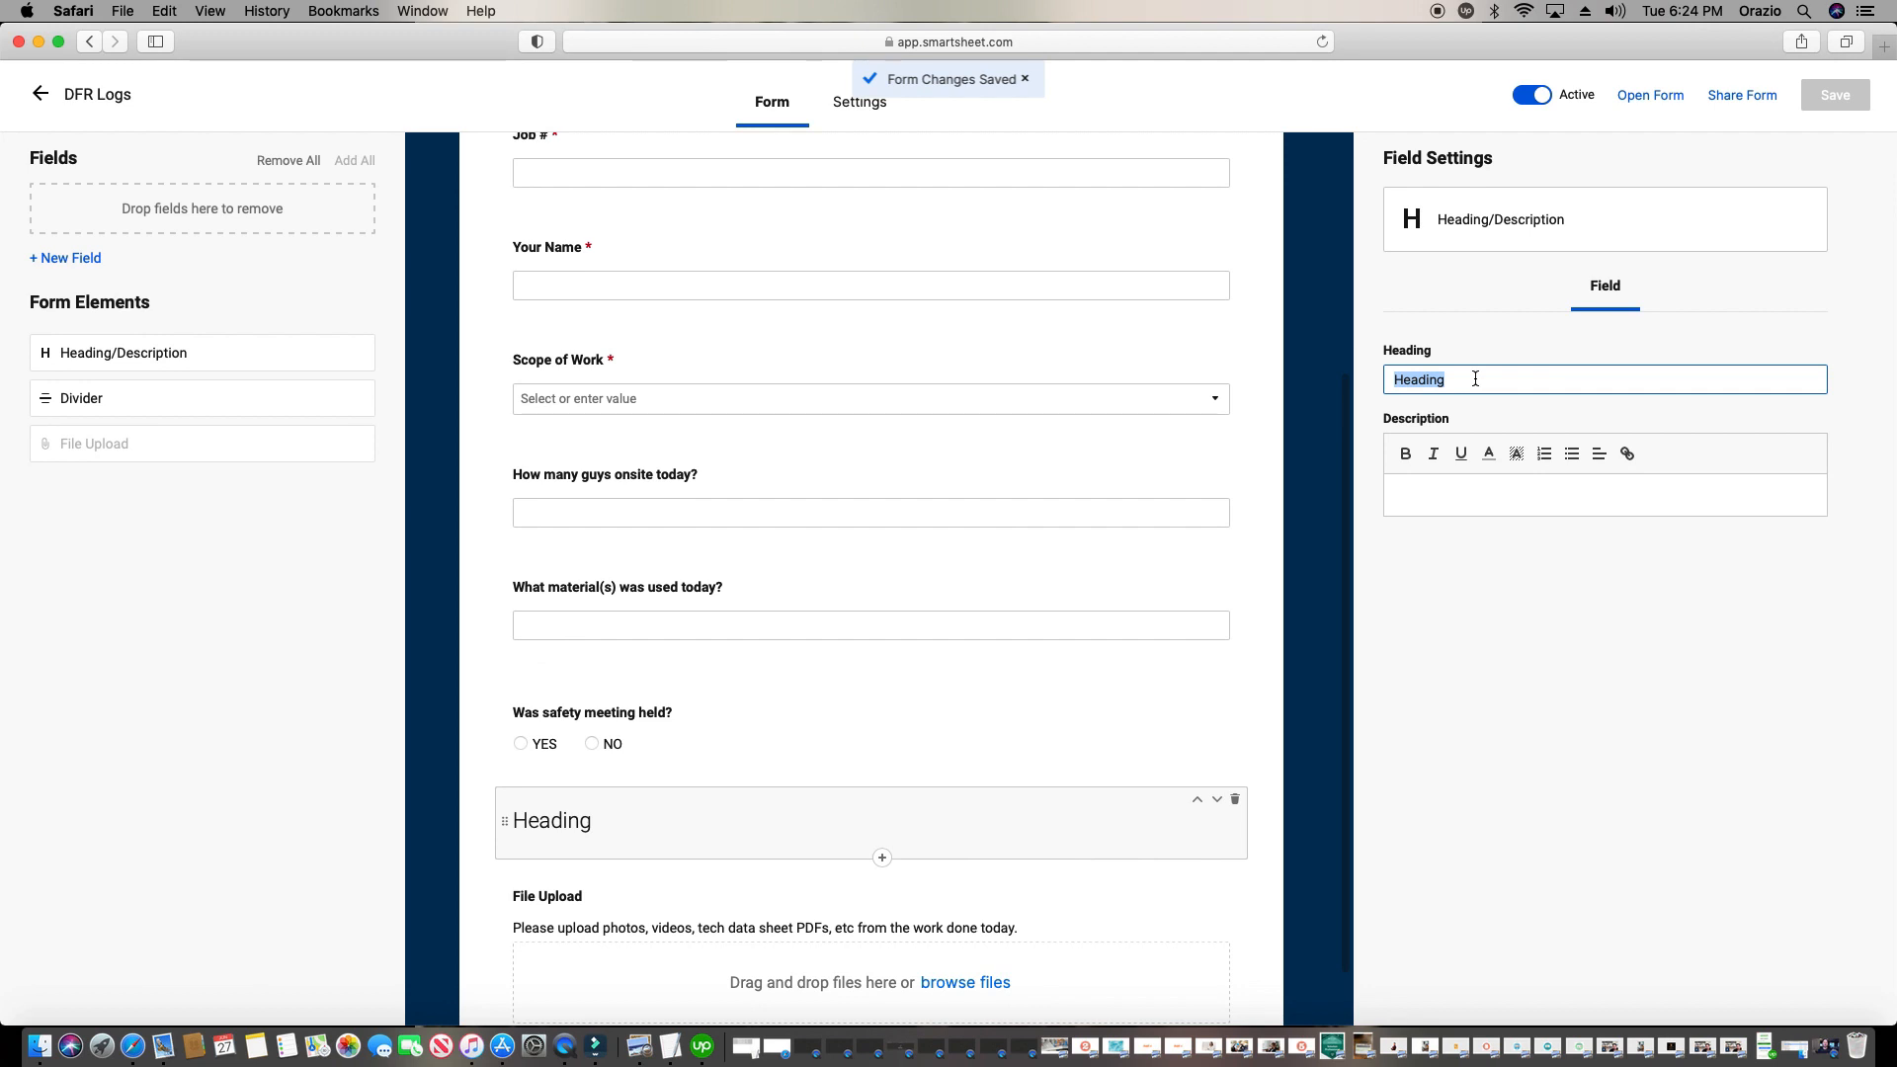
type("Phot")
type("up")
key("BackSpace")
key("BackSpace")
type("Upload")
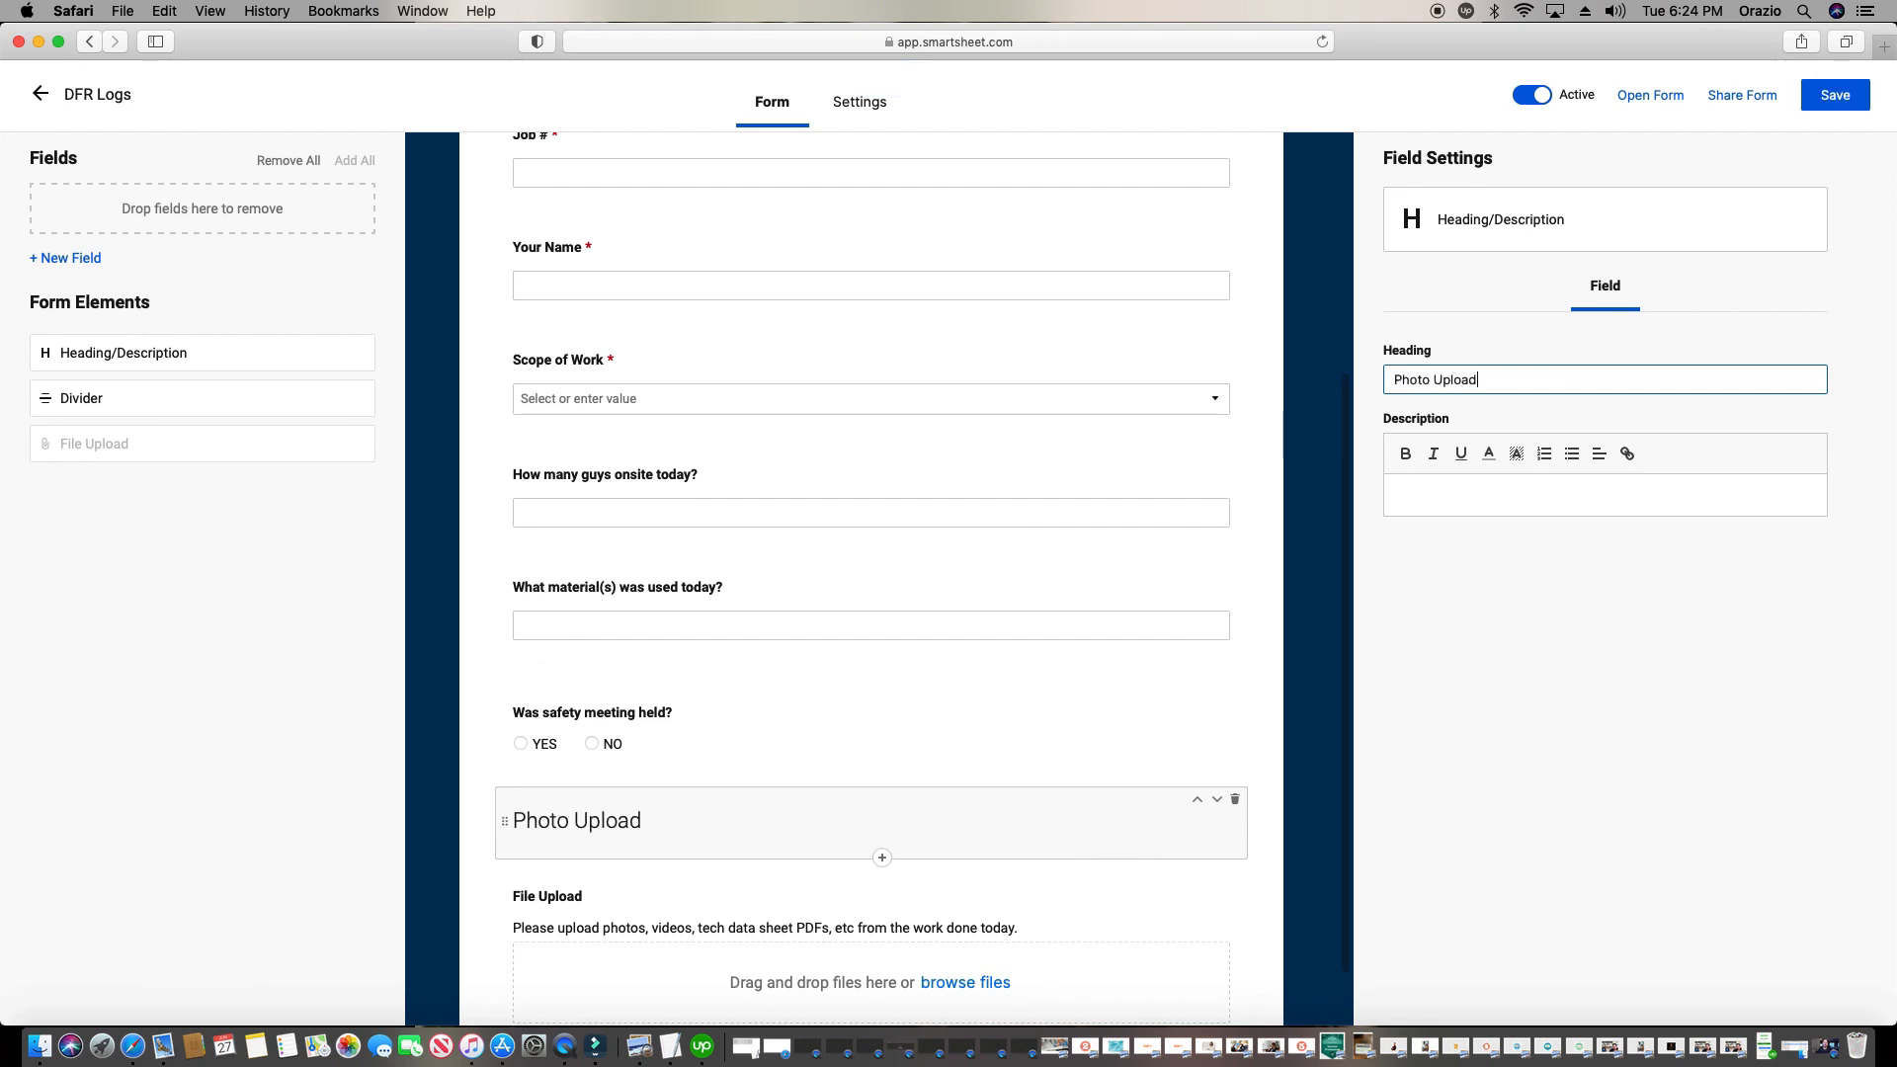
left_click_drag(129, 409, 587, 810)
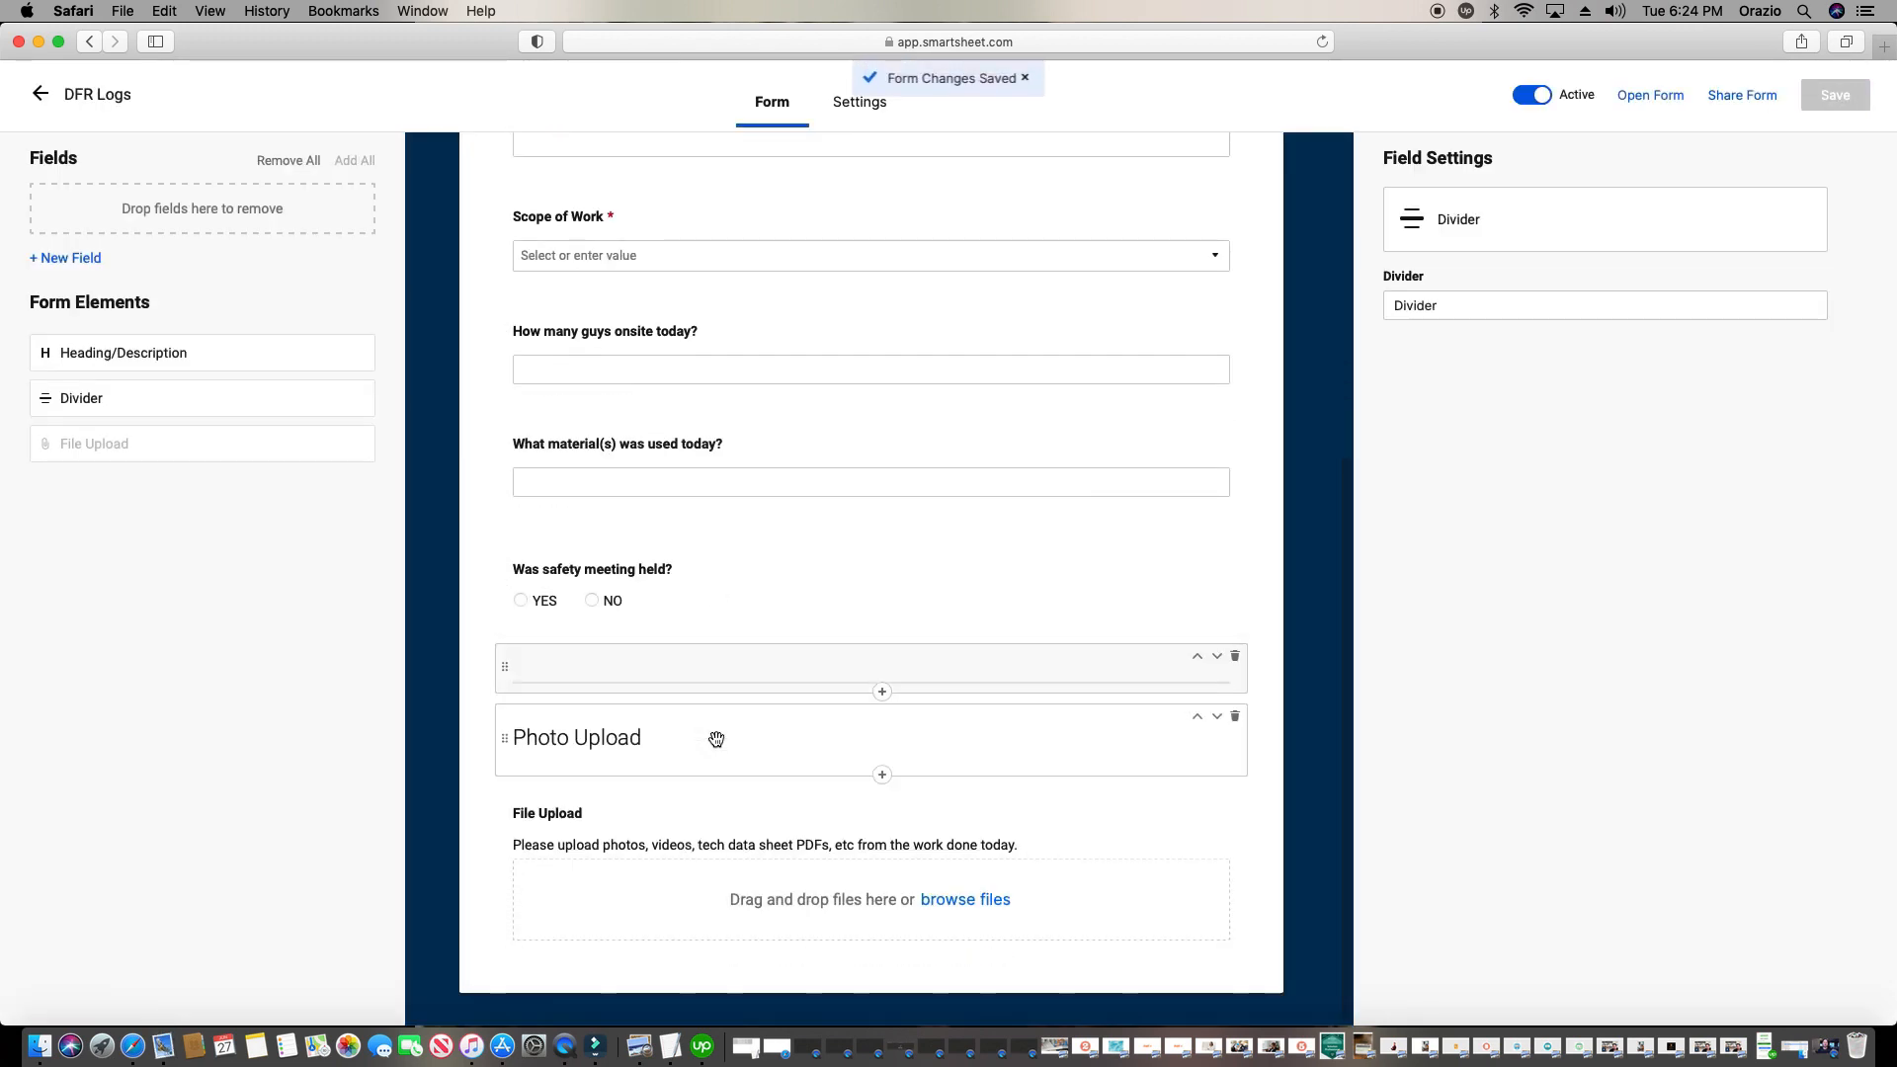
Make the onsite guys count, materials used and safety meeting questions required fields
scroll(716, 739, "down", 4)
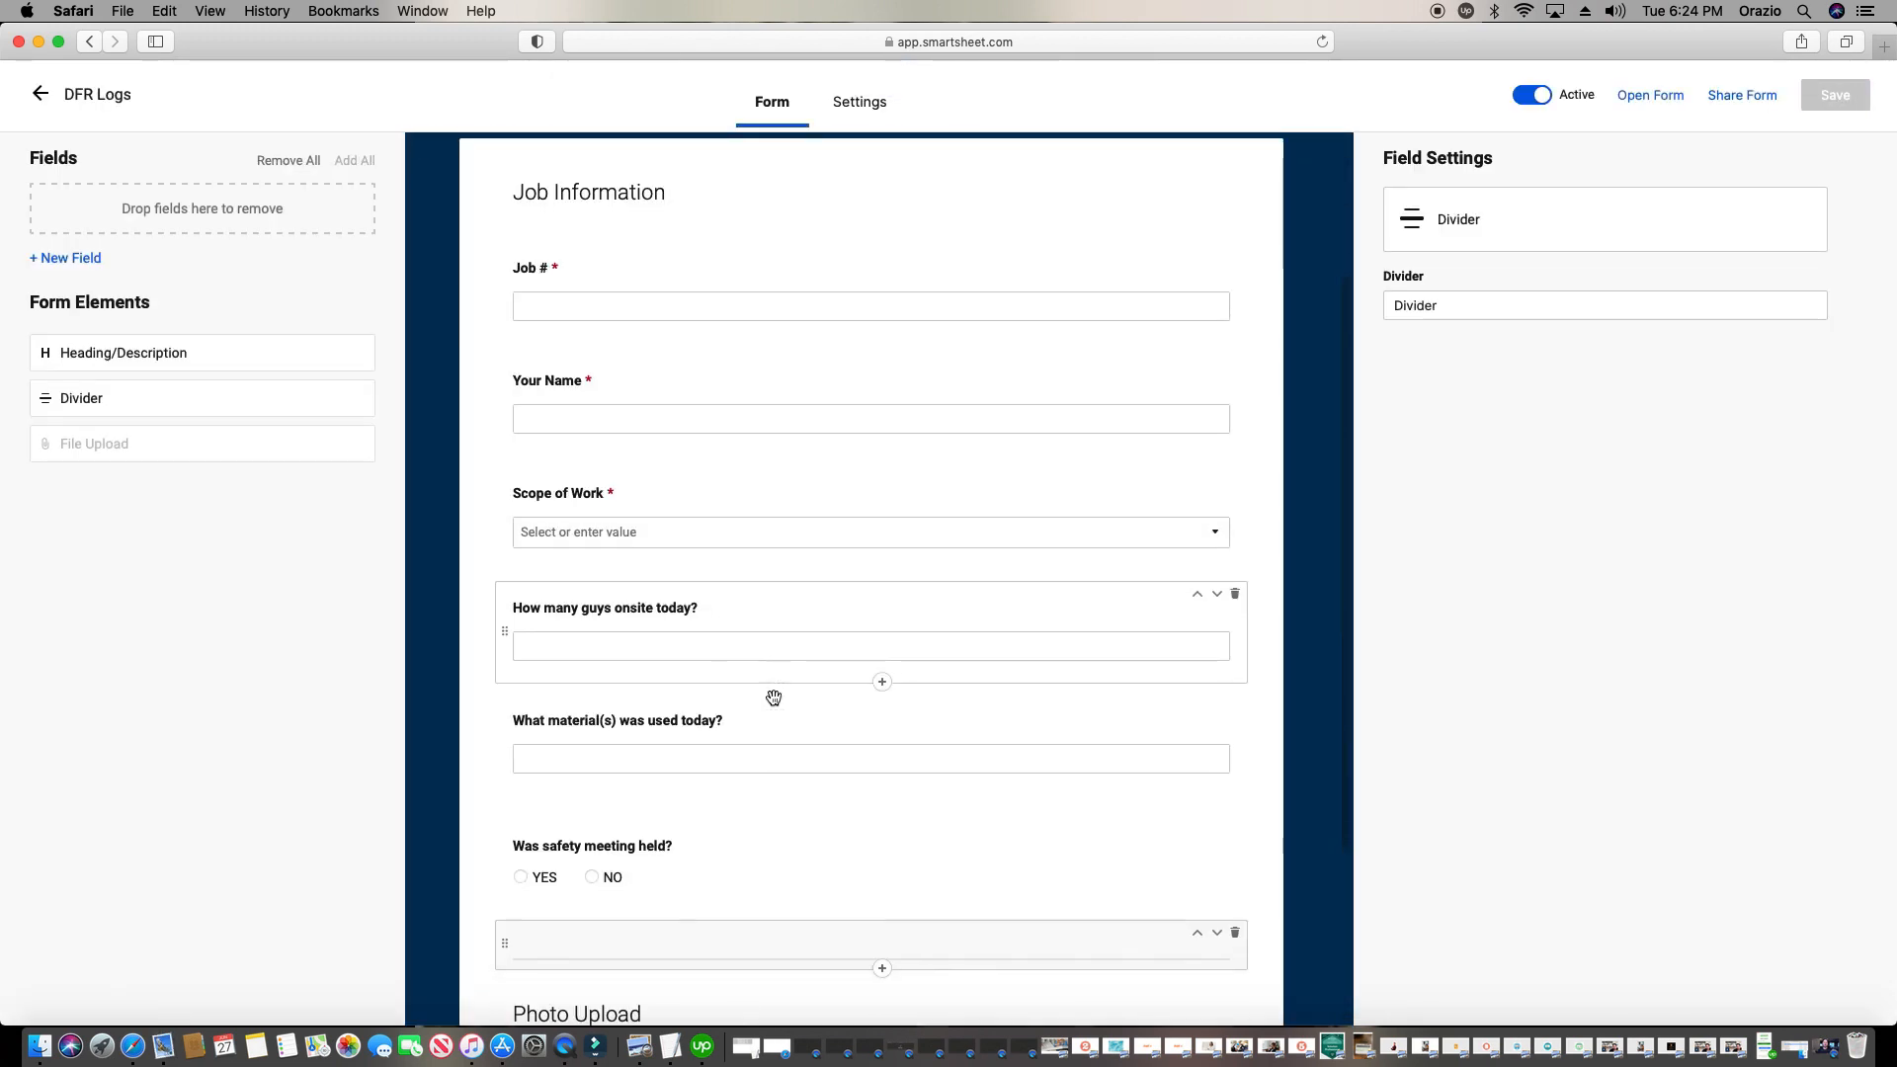
left_click(845, 629)
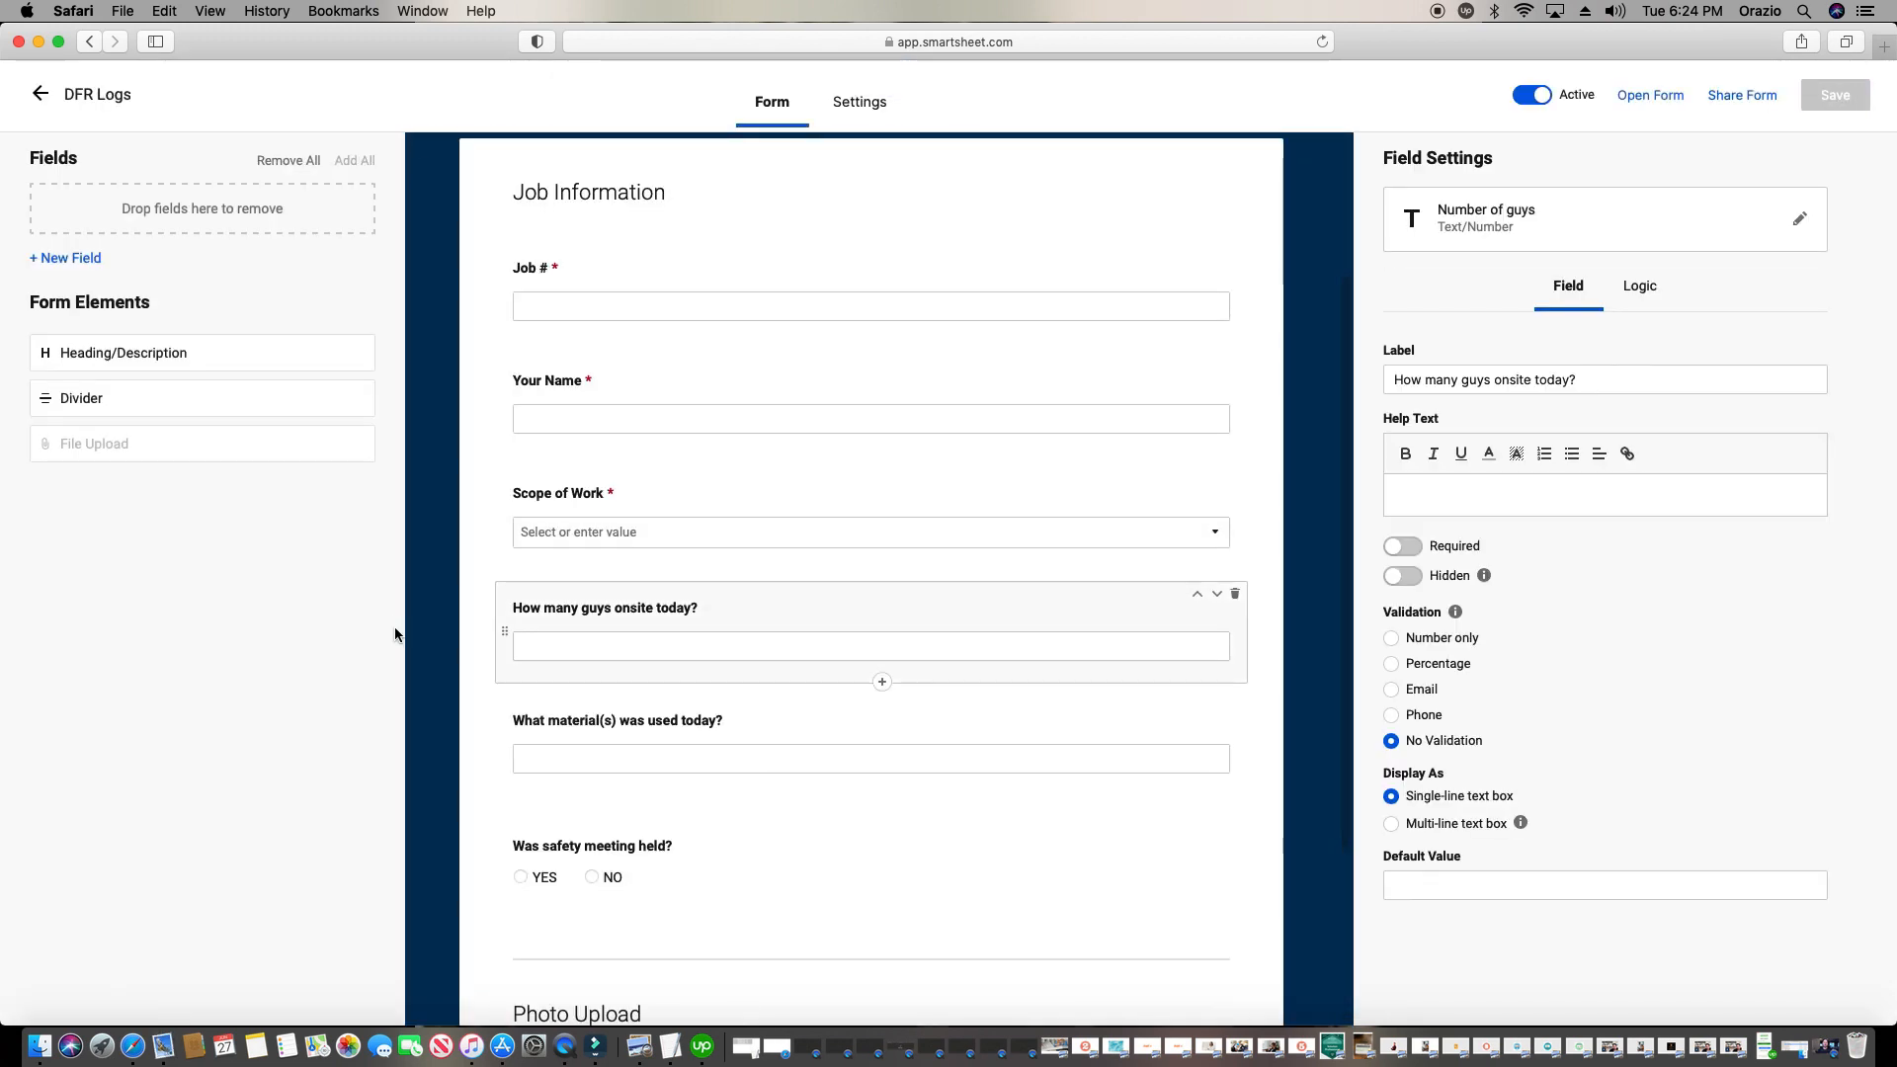
left_click(1404, 546)
left_click(970, 708)
left_click(1403, 546)
scroll(1334, 564, "down", 5)
left_click(1030, 622)
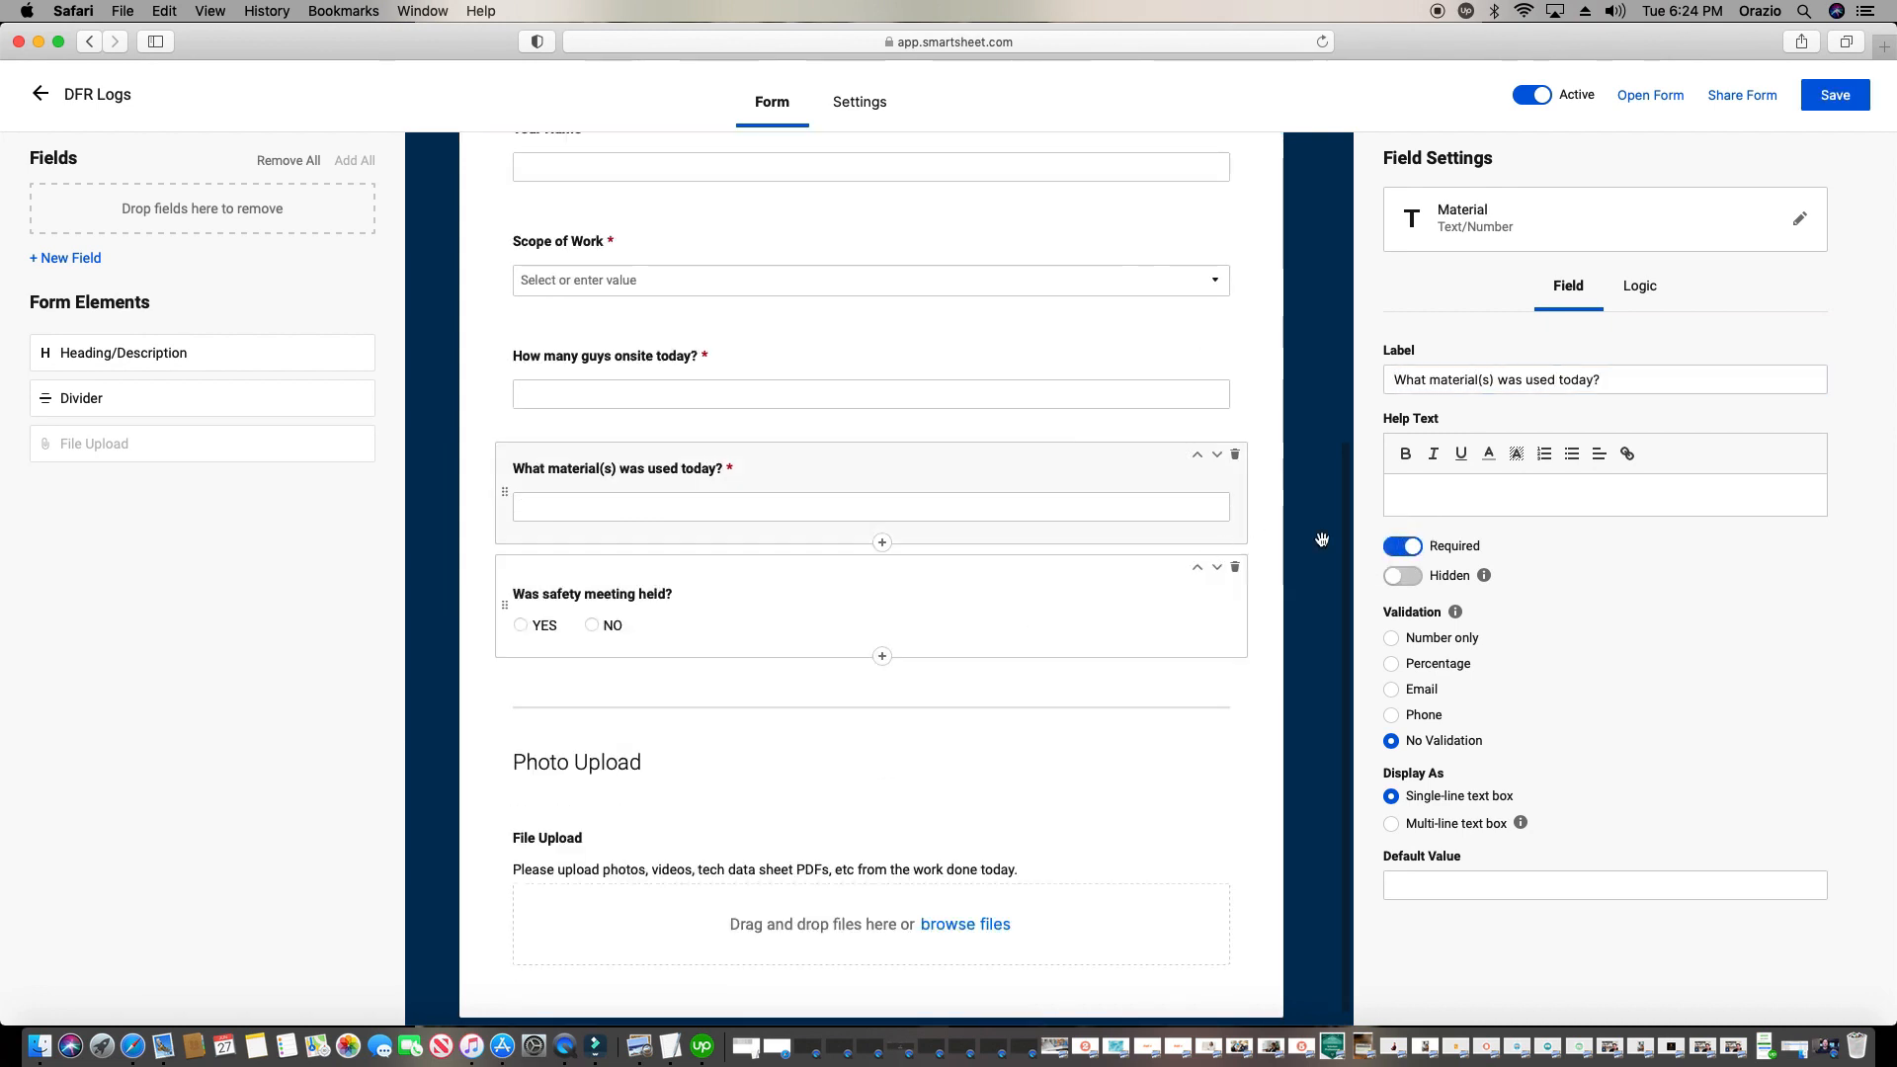
left_click(1391, 551)
scroll(1012, 601, "down", 1)
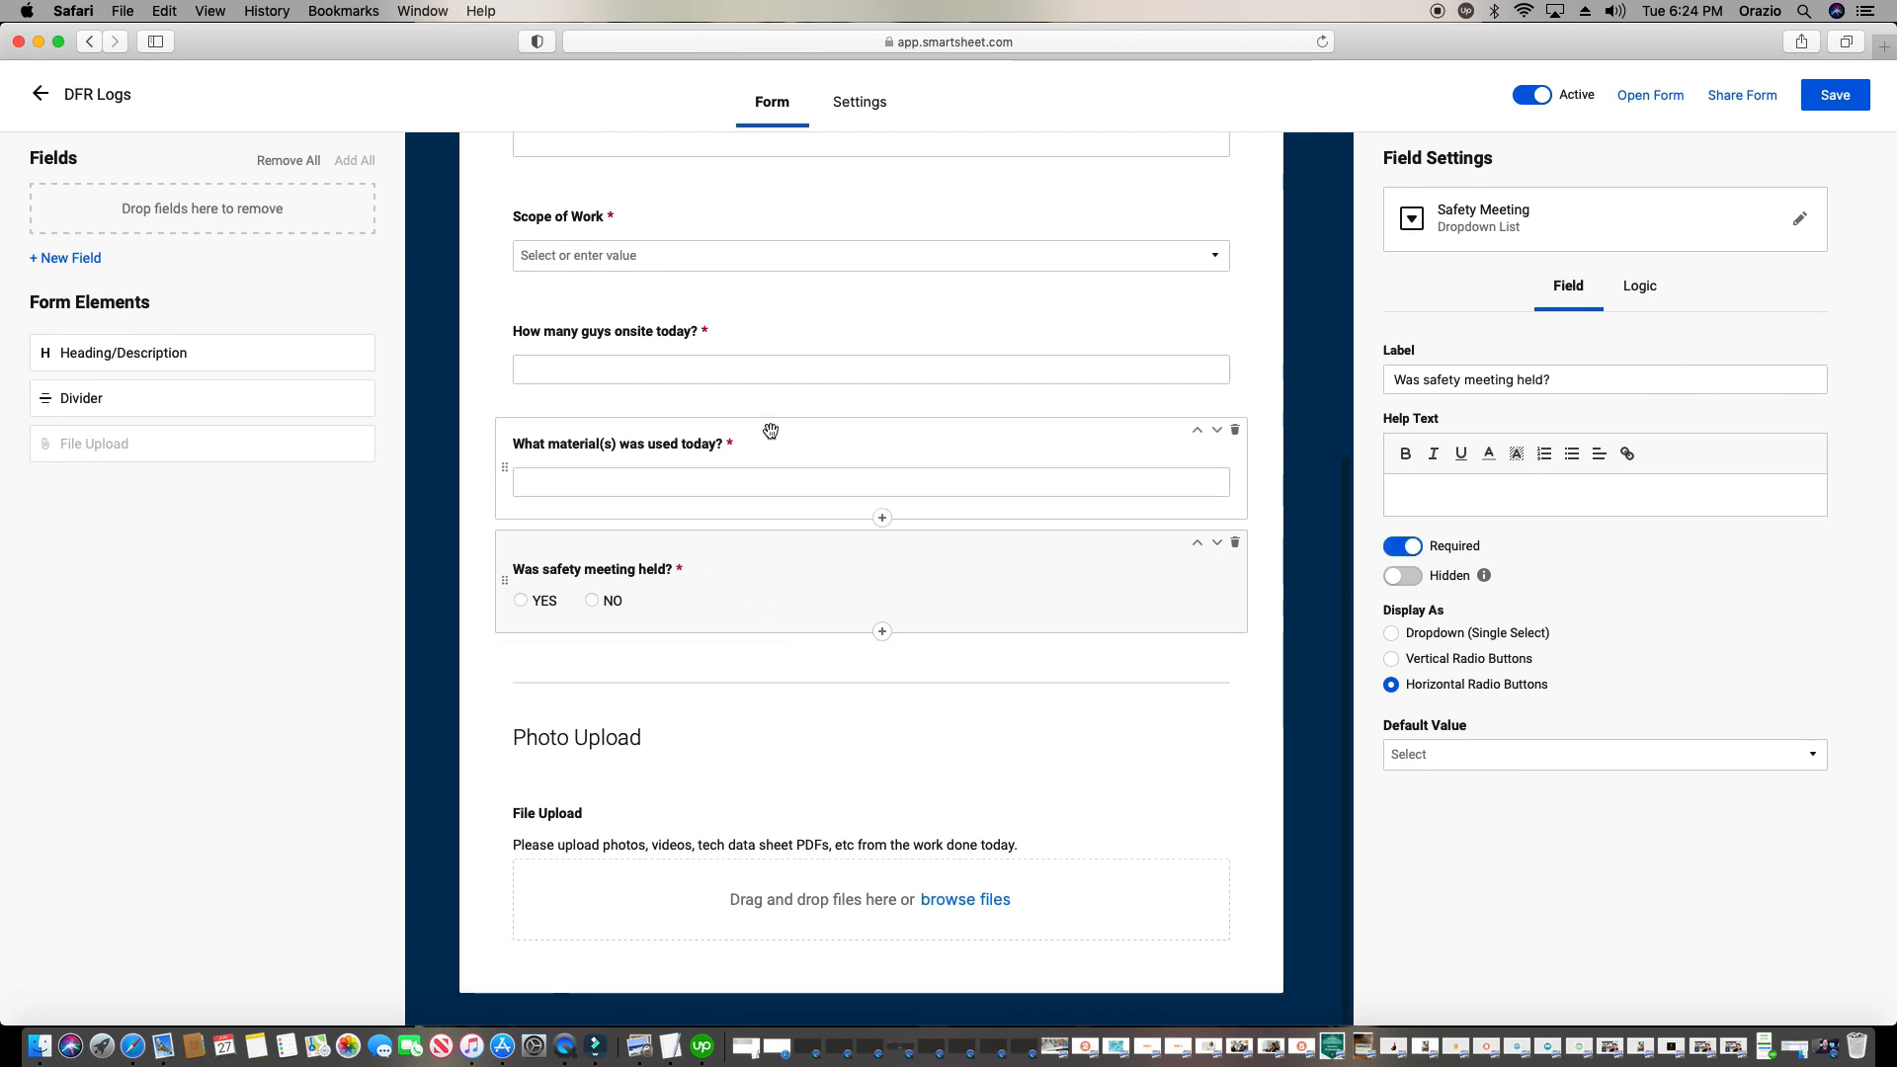
scroll(786, 361, "up", 1)
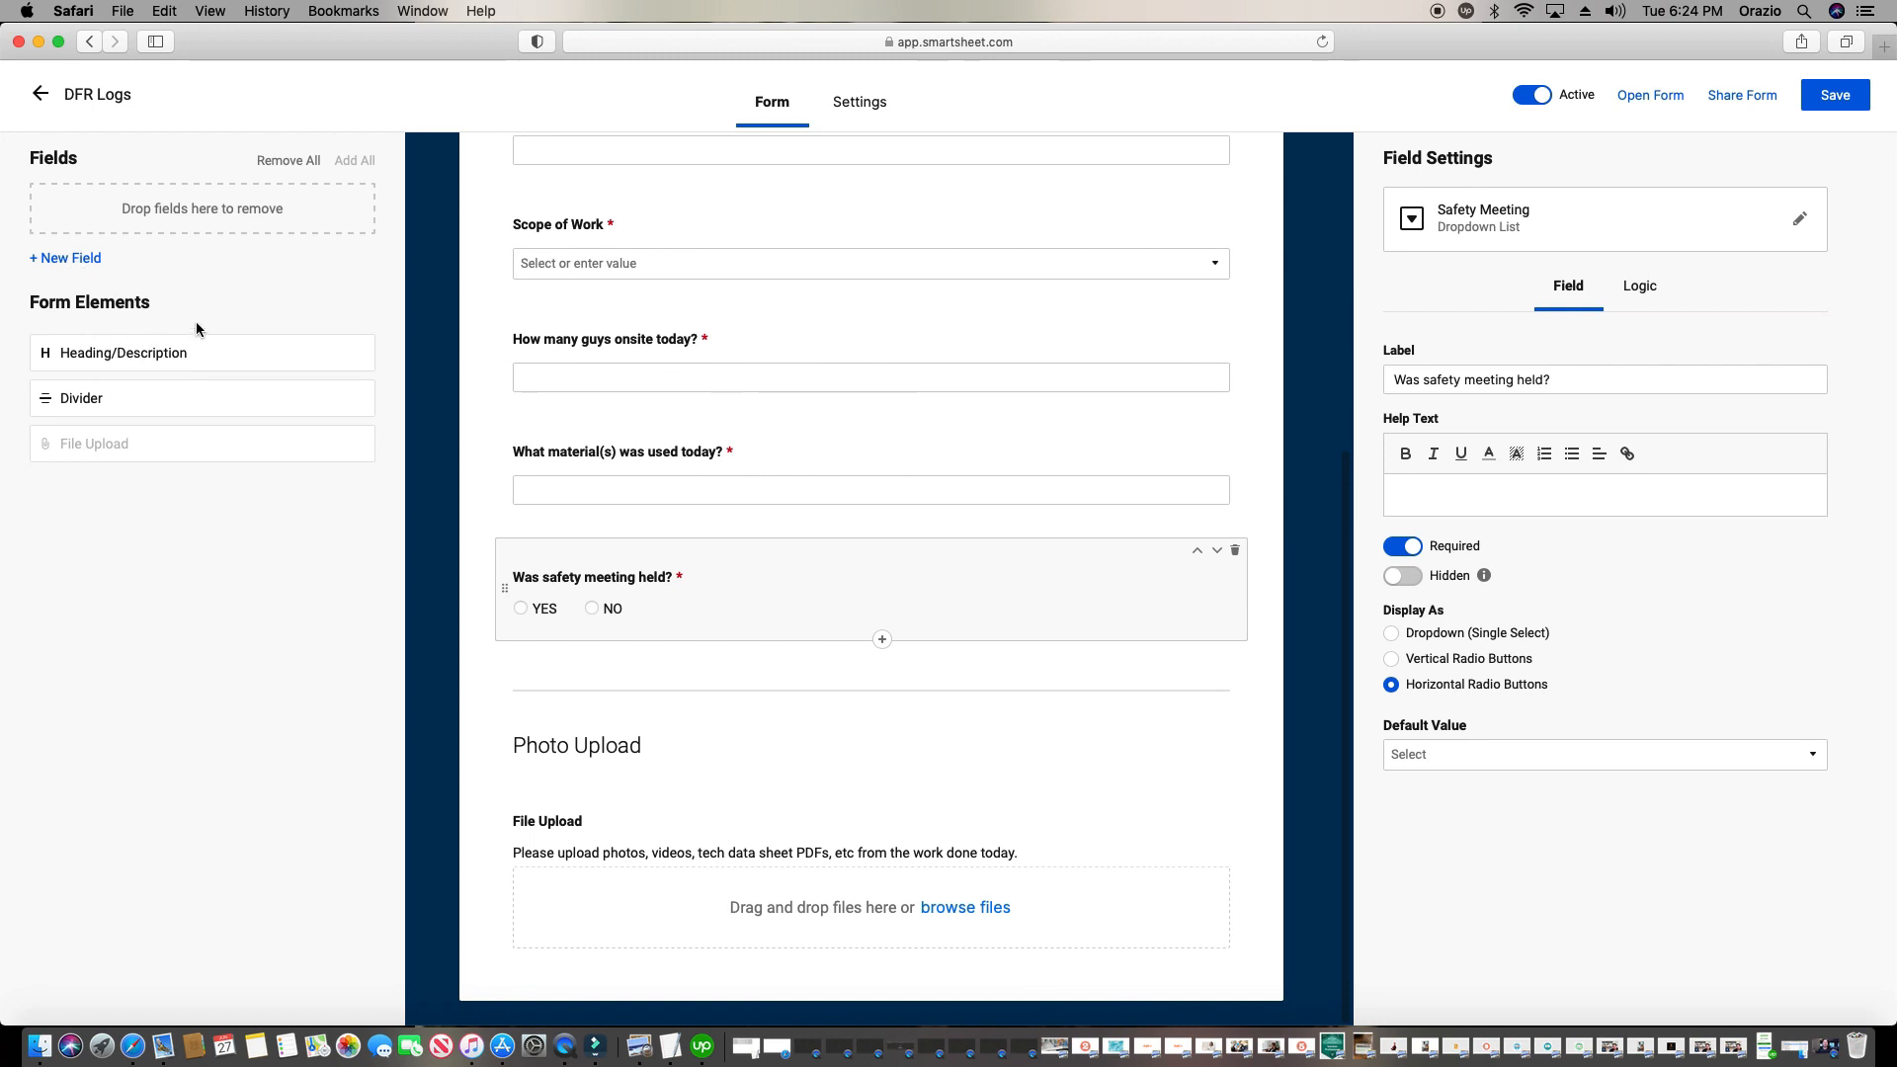
Create a Text/Number field named "How Many Hours Worked" and place it between the onsite guys and materials questions
left_click(74, 259)
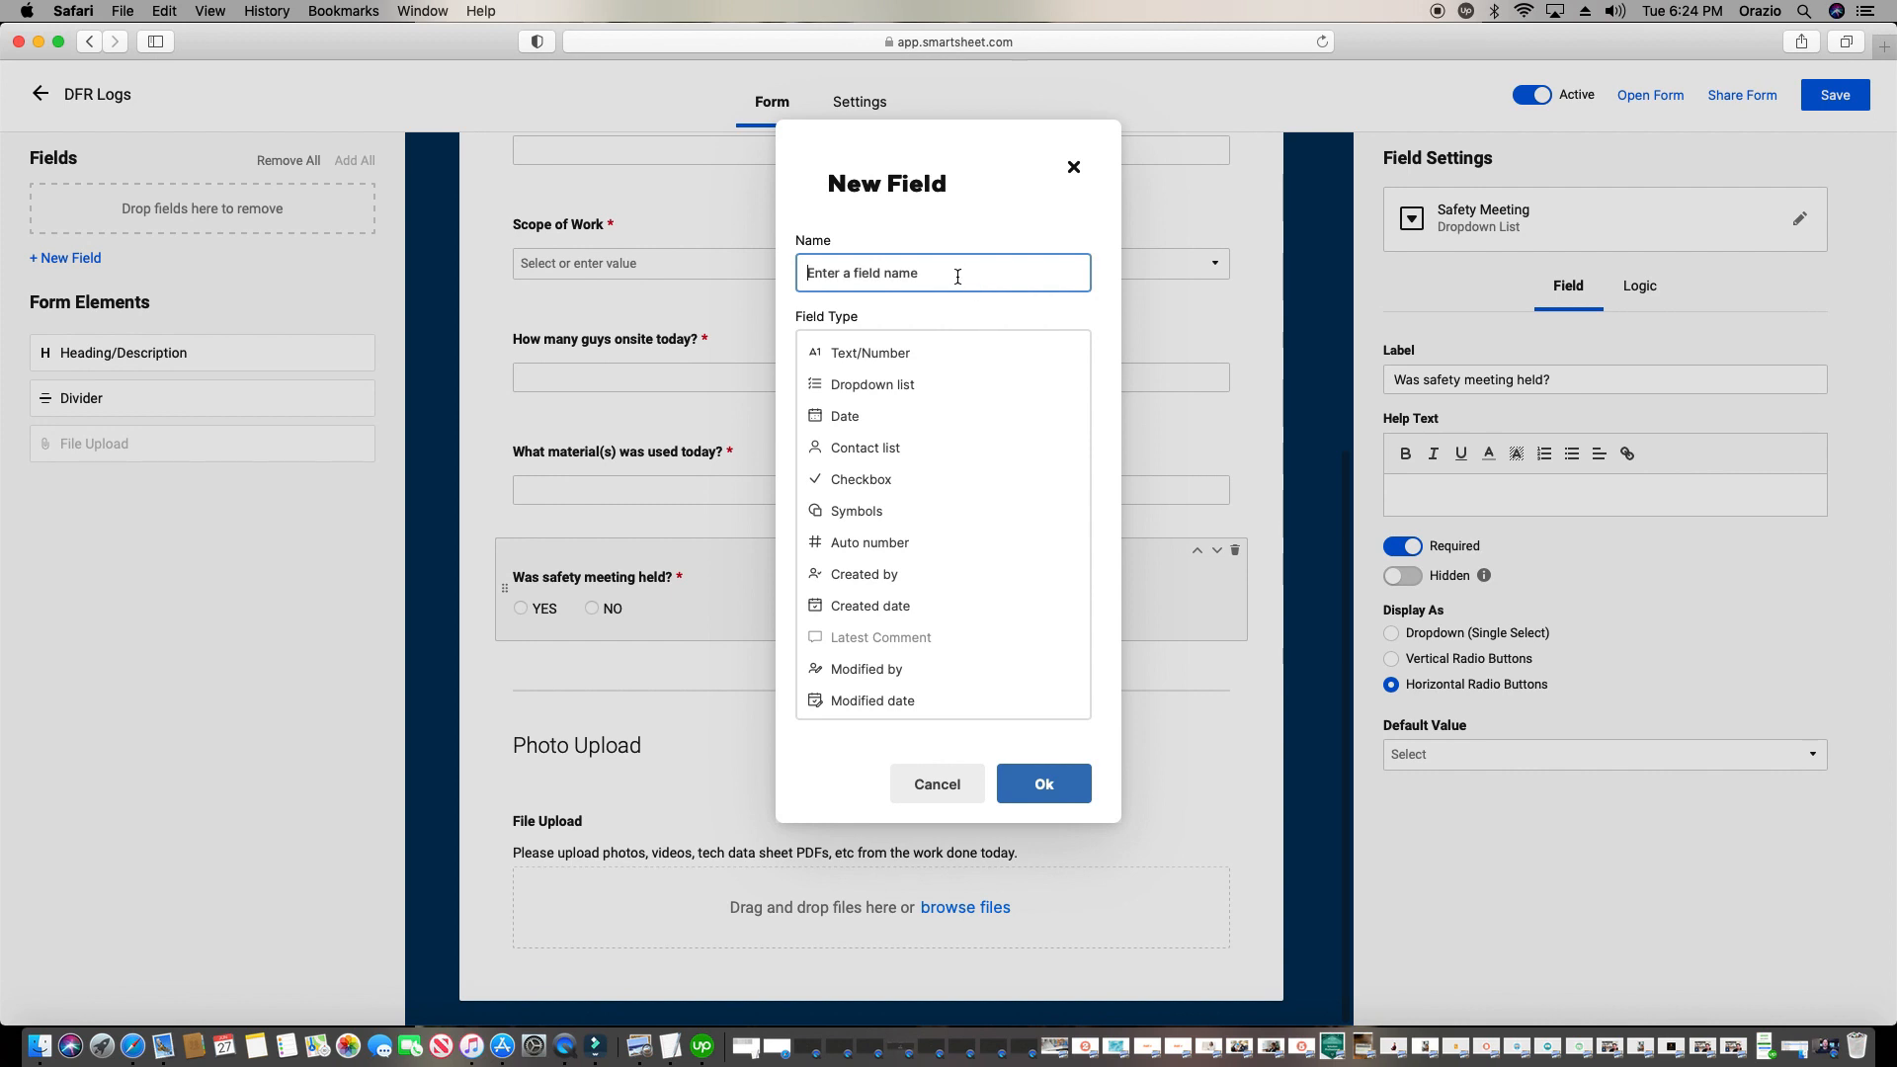
type("How Many Hours Worked")
left_click(892, 353)
left_click(1024, 435)
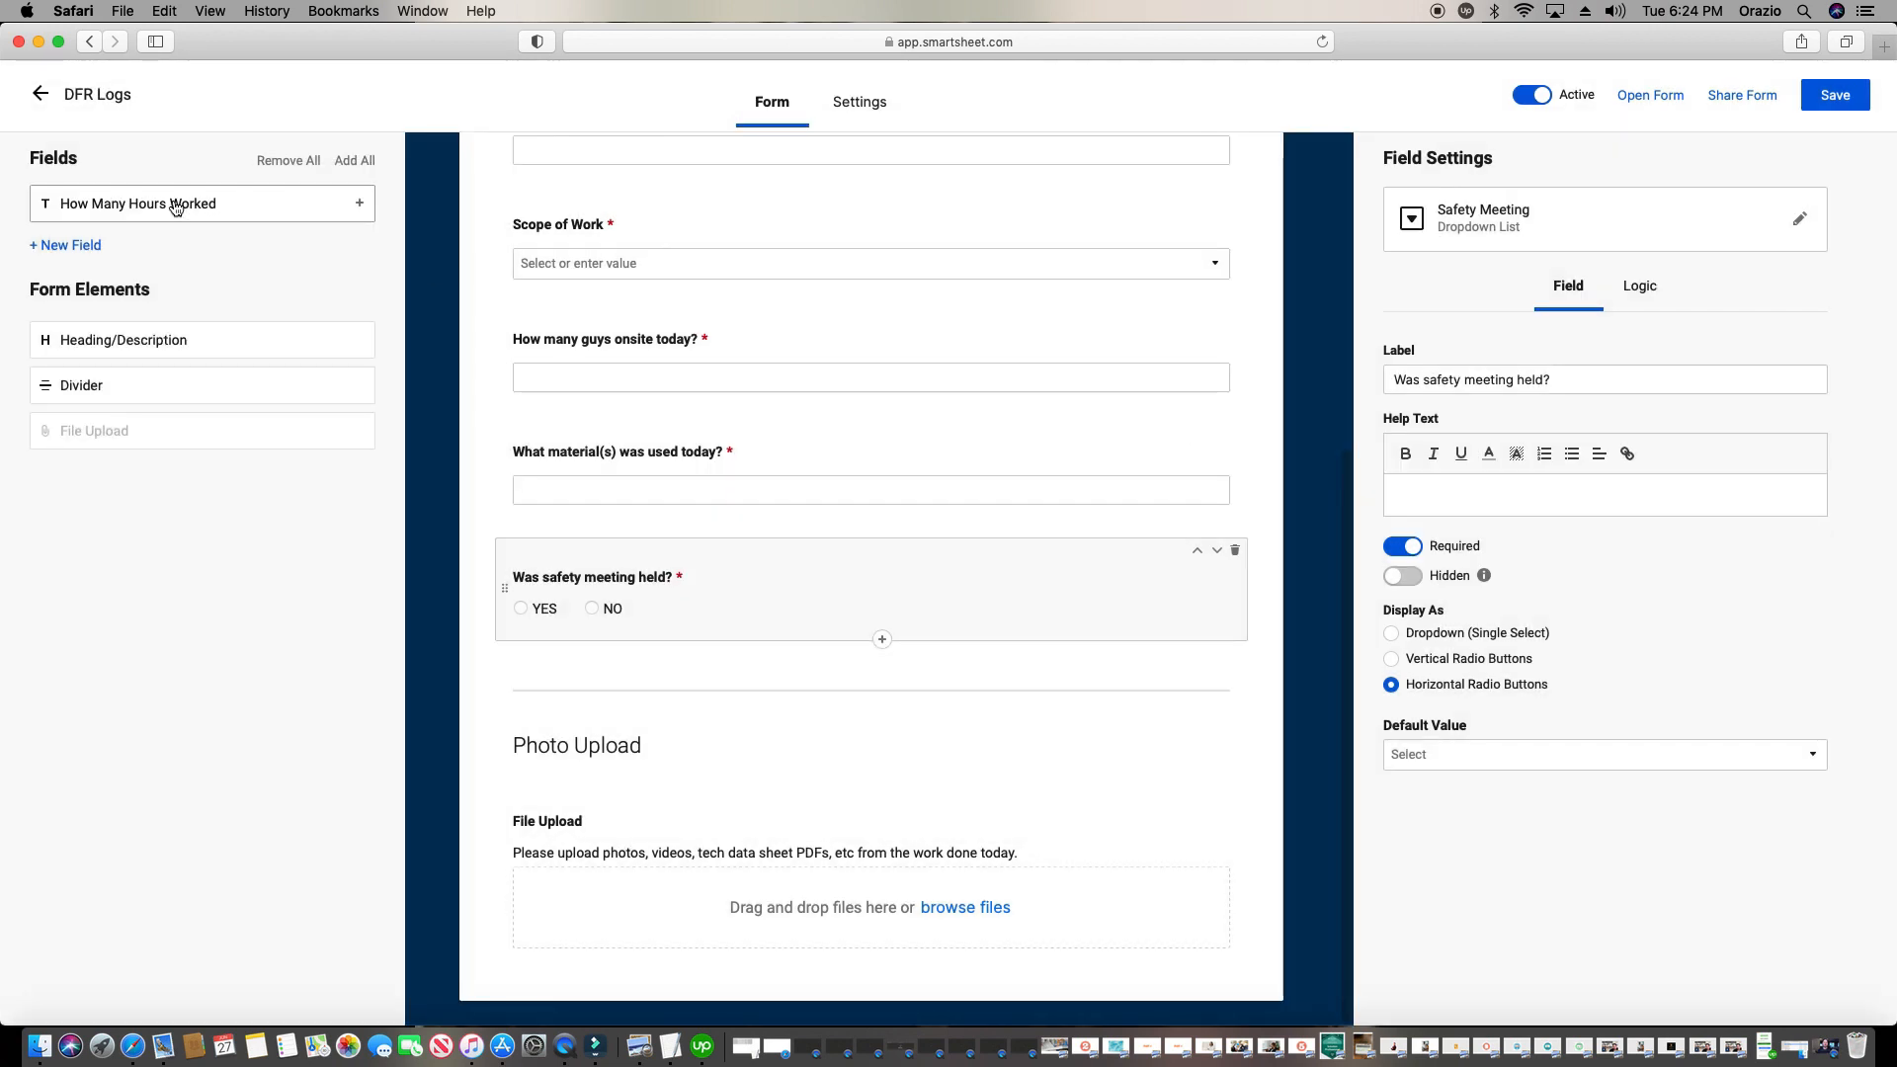
left_click_drag(175, 206, 647, 427)
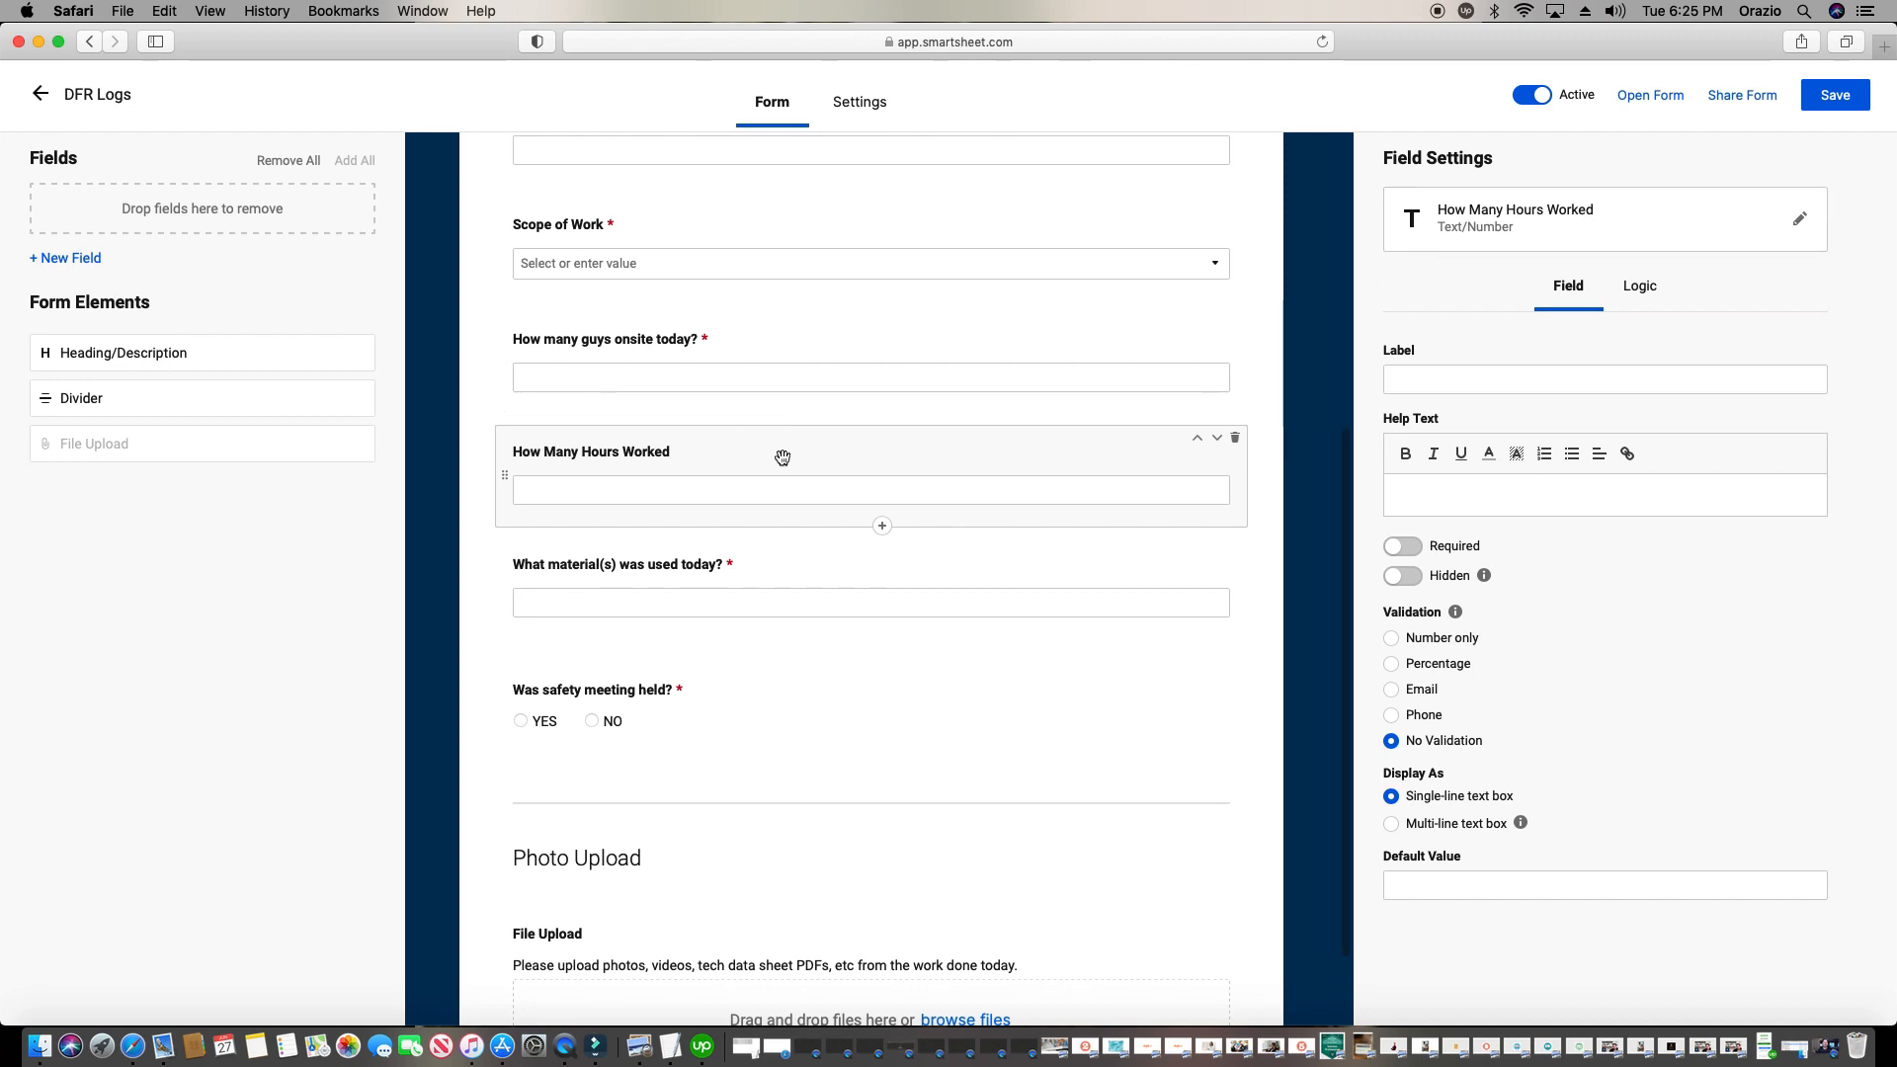
Label the hours field "How many hours did the crew work today?" with Number only validation, and save the form
left_click(1445, 375)
type("H")
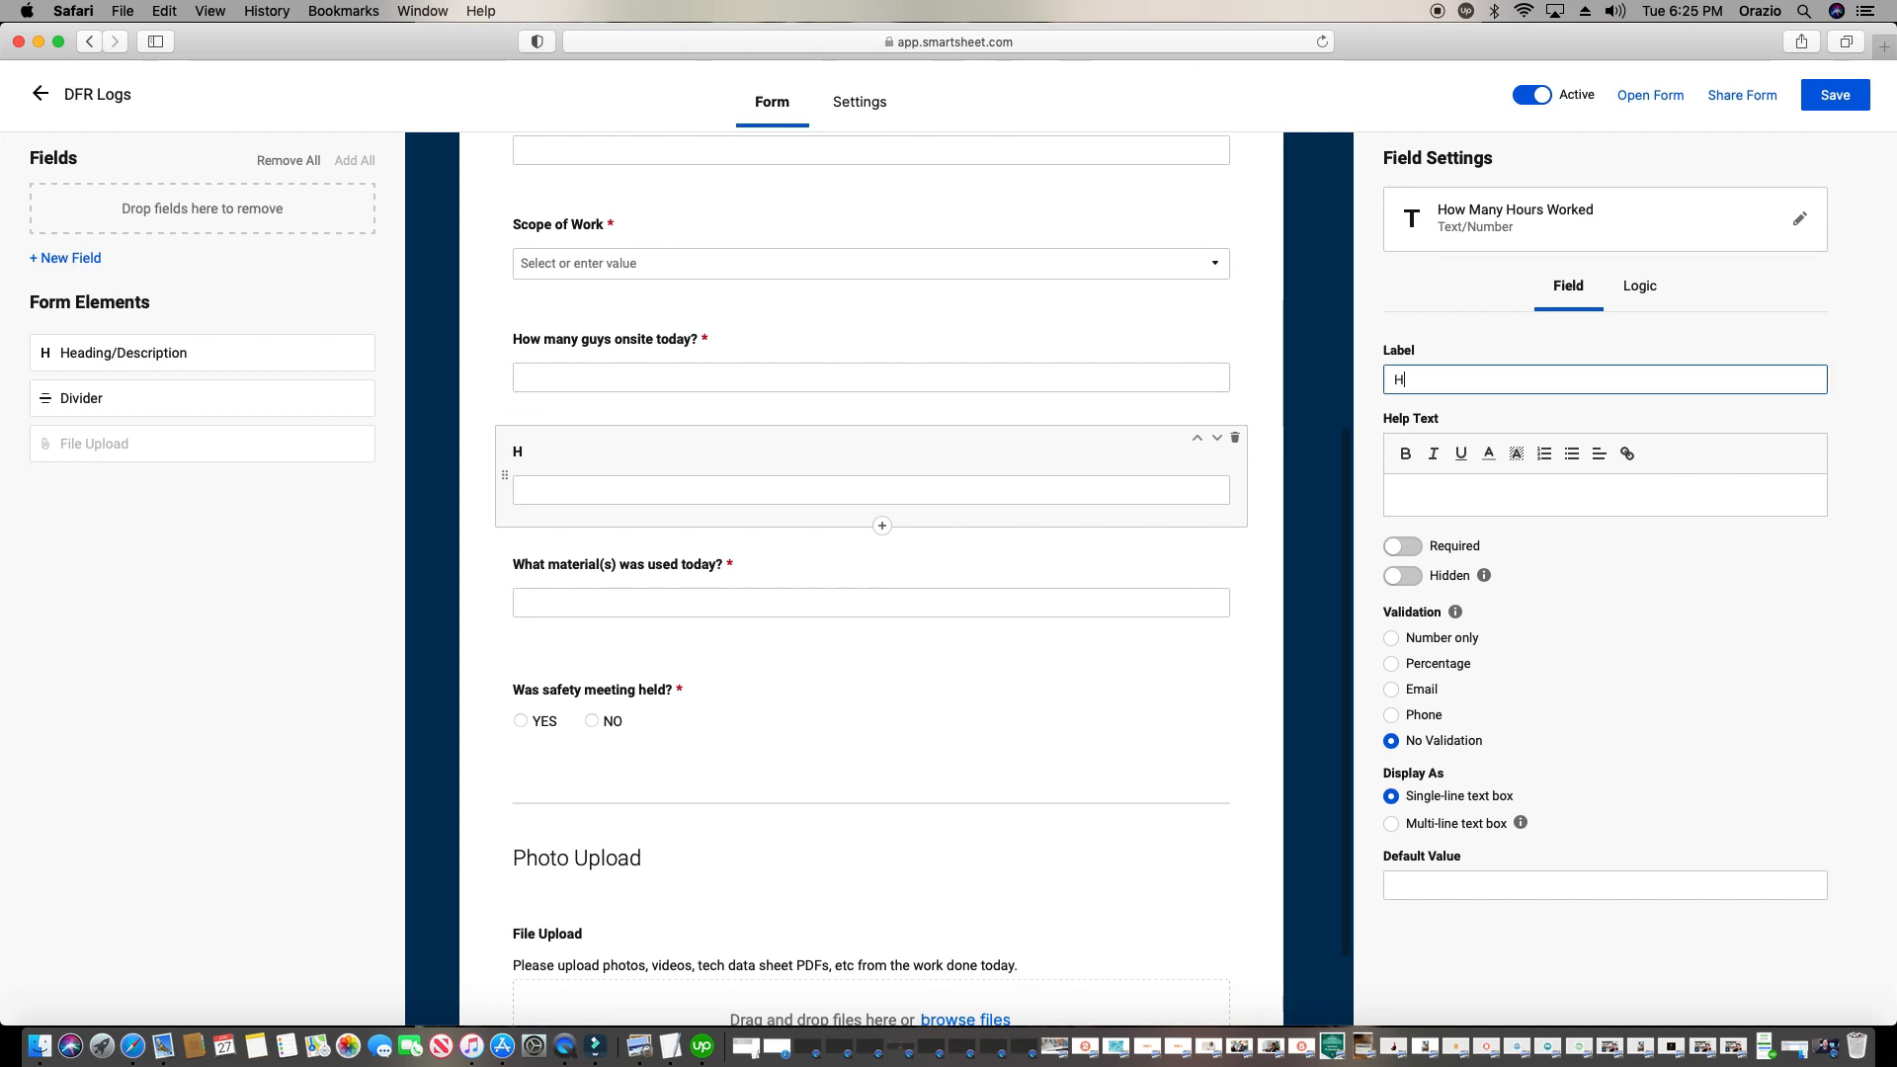
type("ow many hours did the crew")
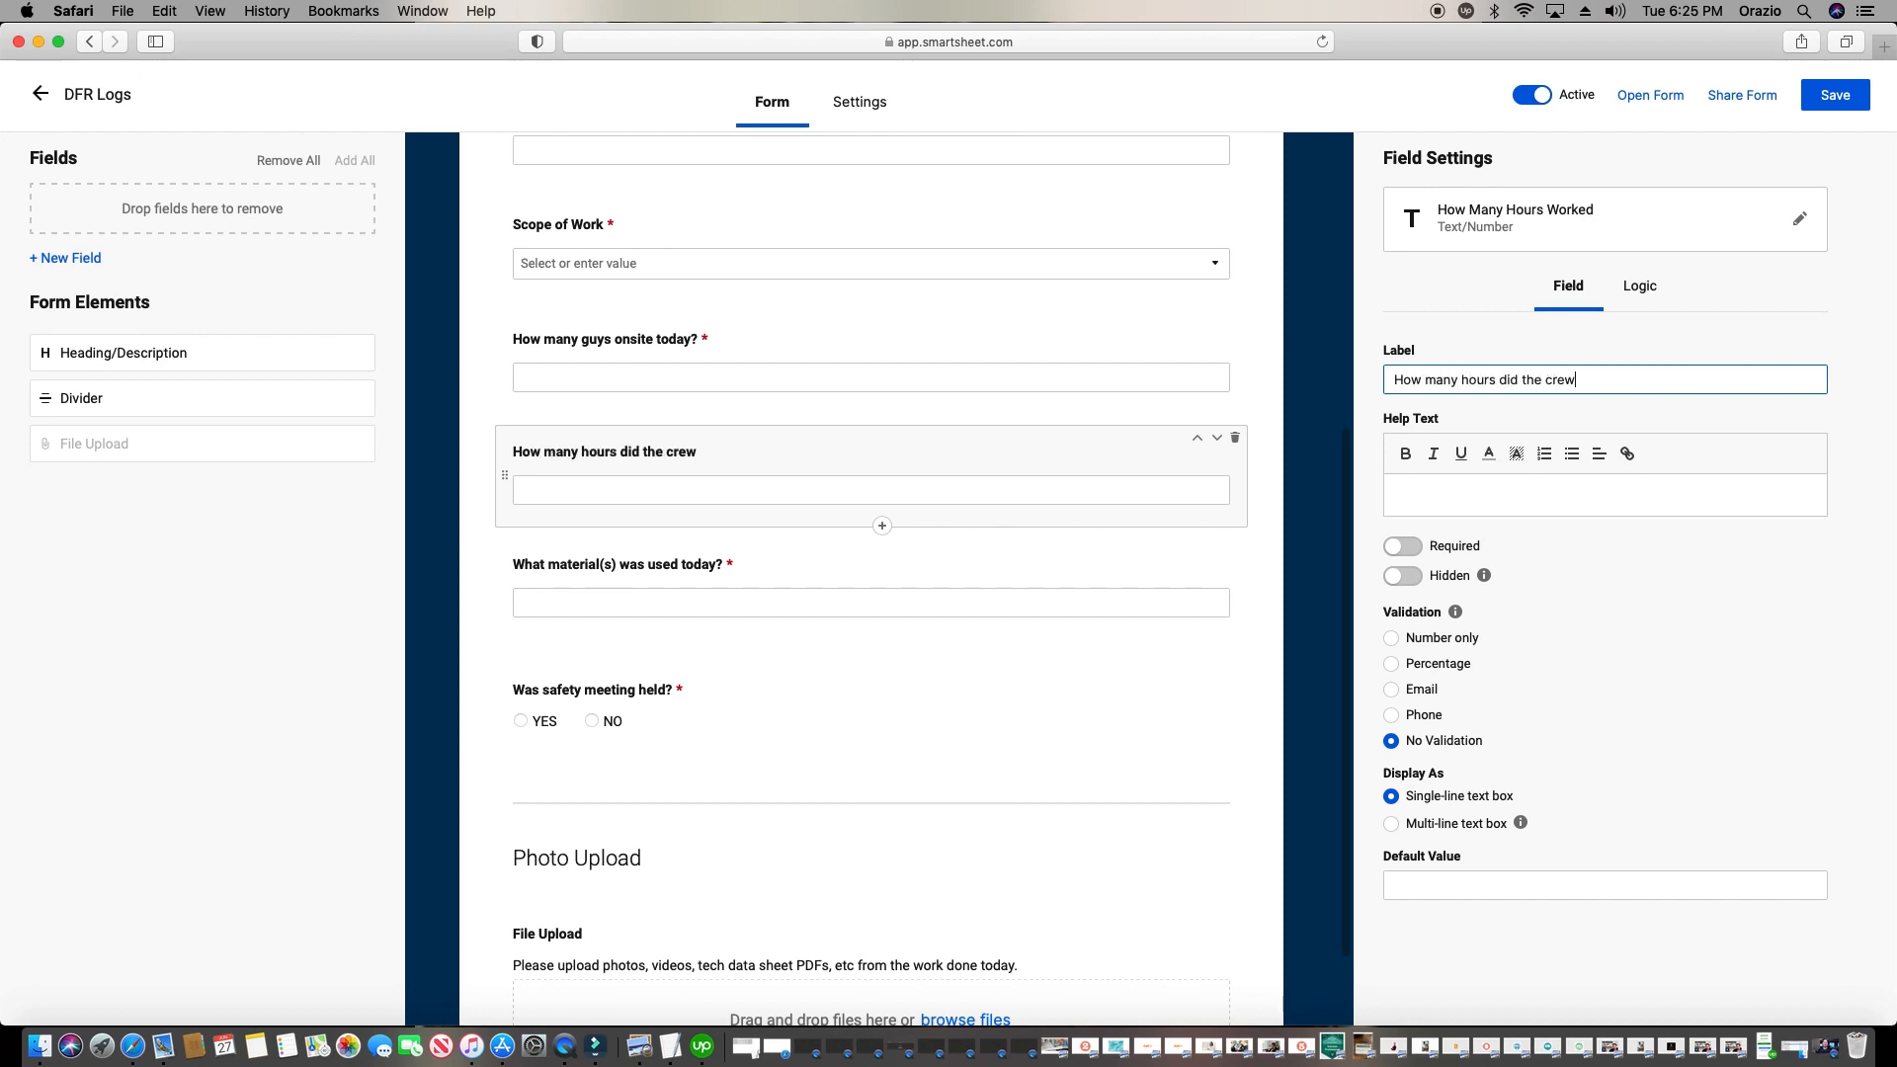
type(" work today?")
left_click(865, 463)
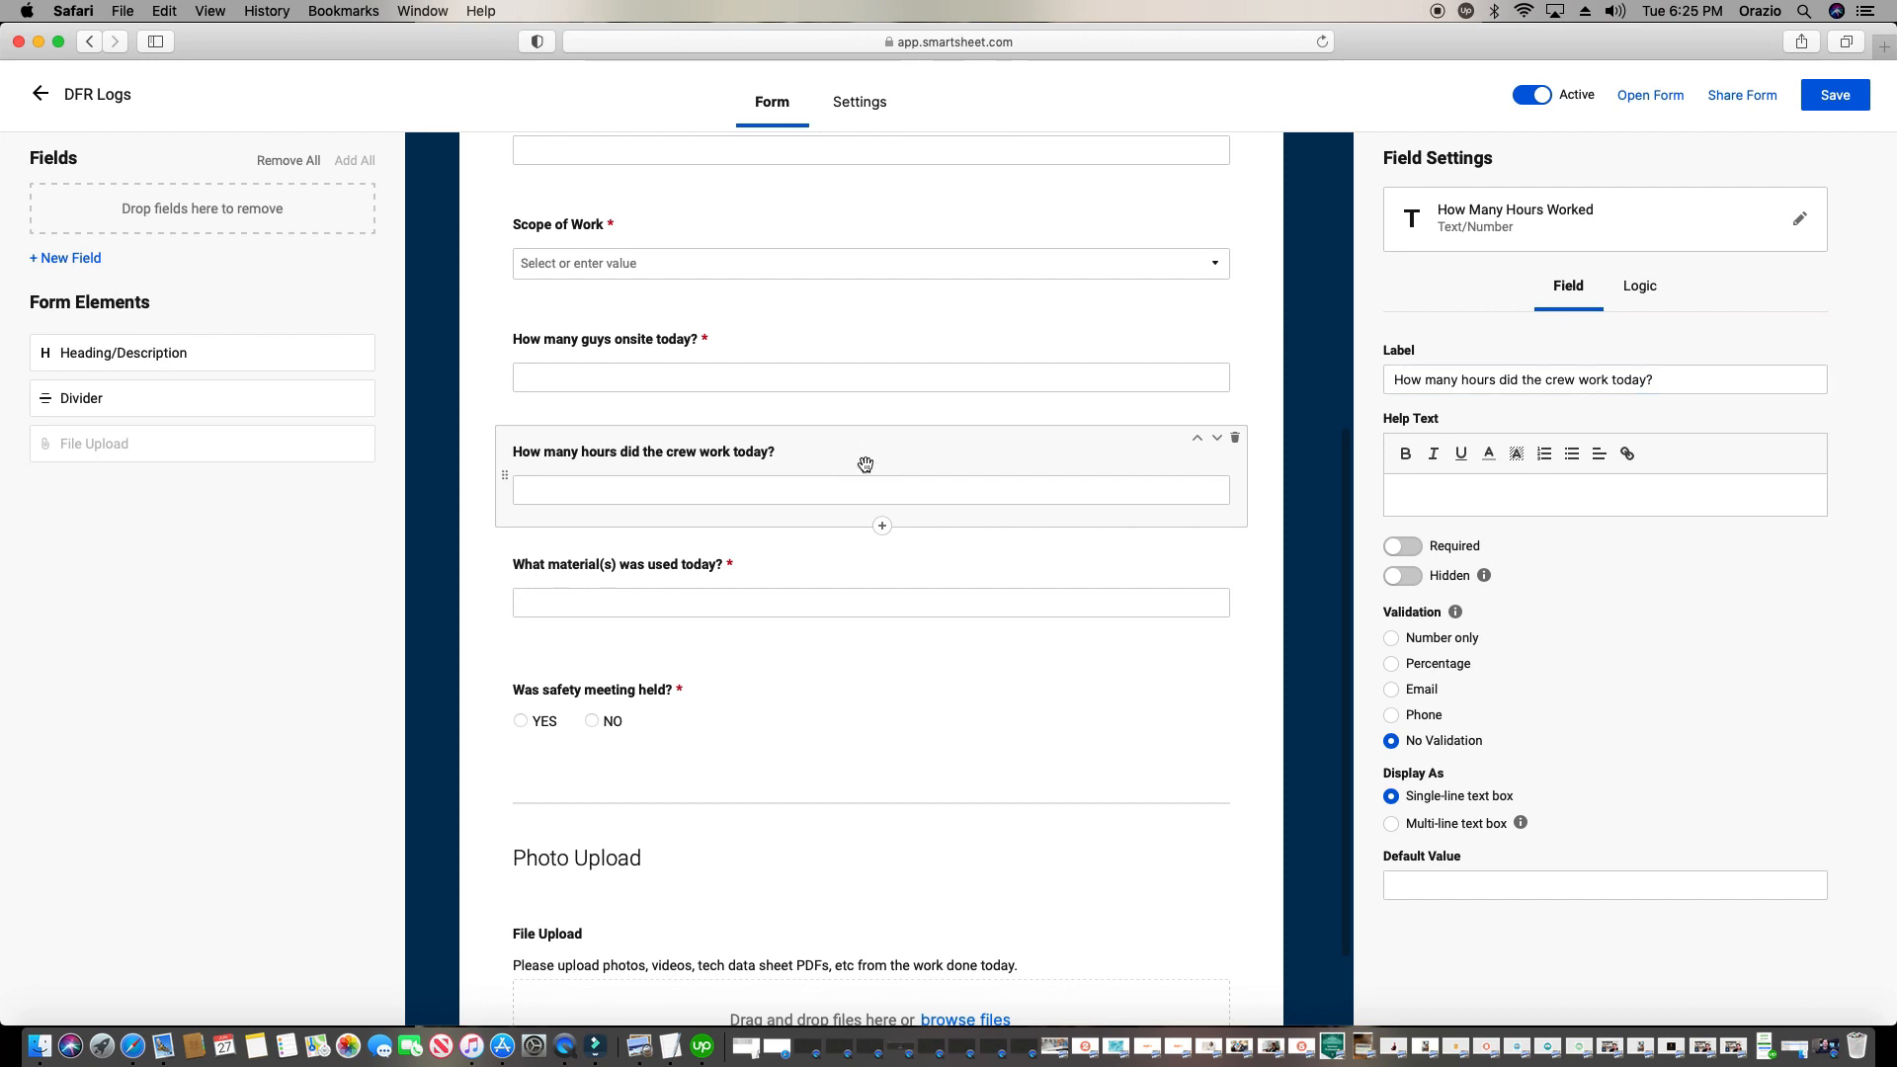
left_click(1392, 639)
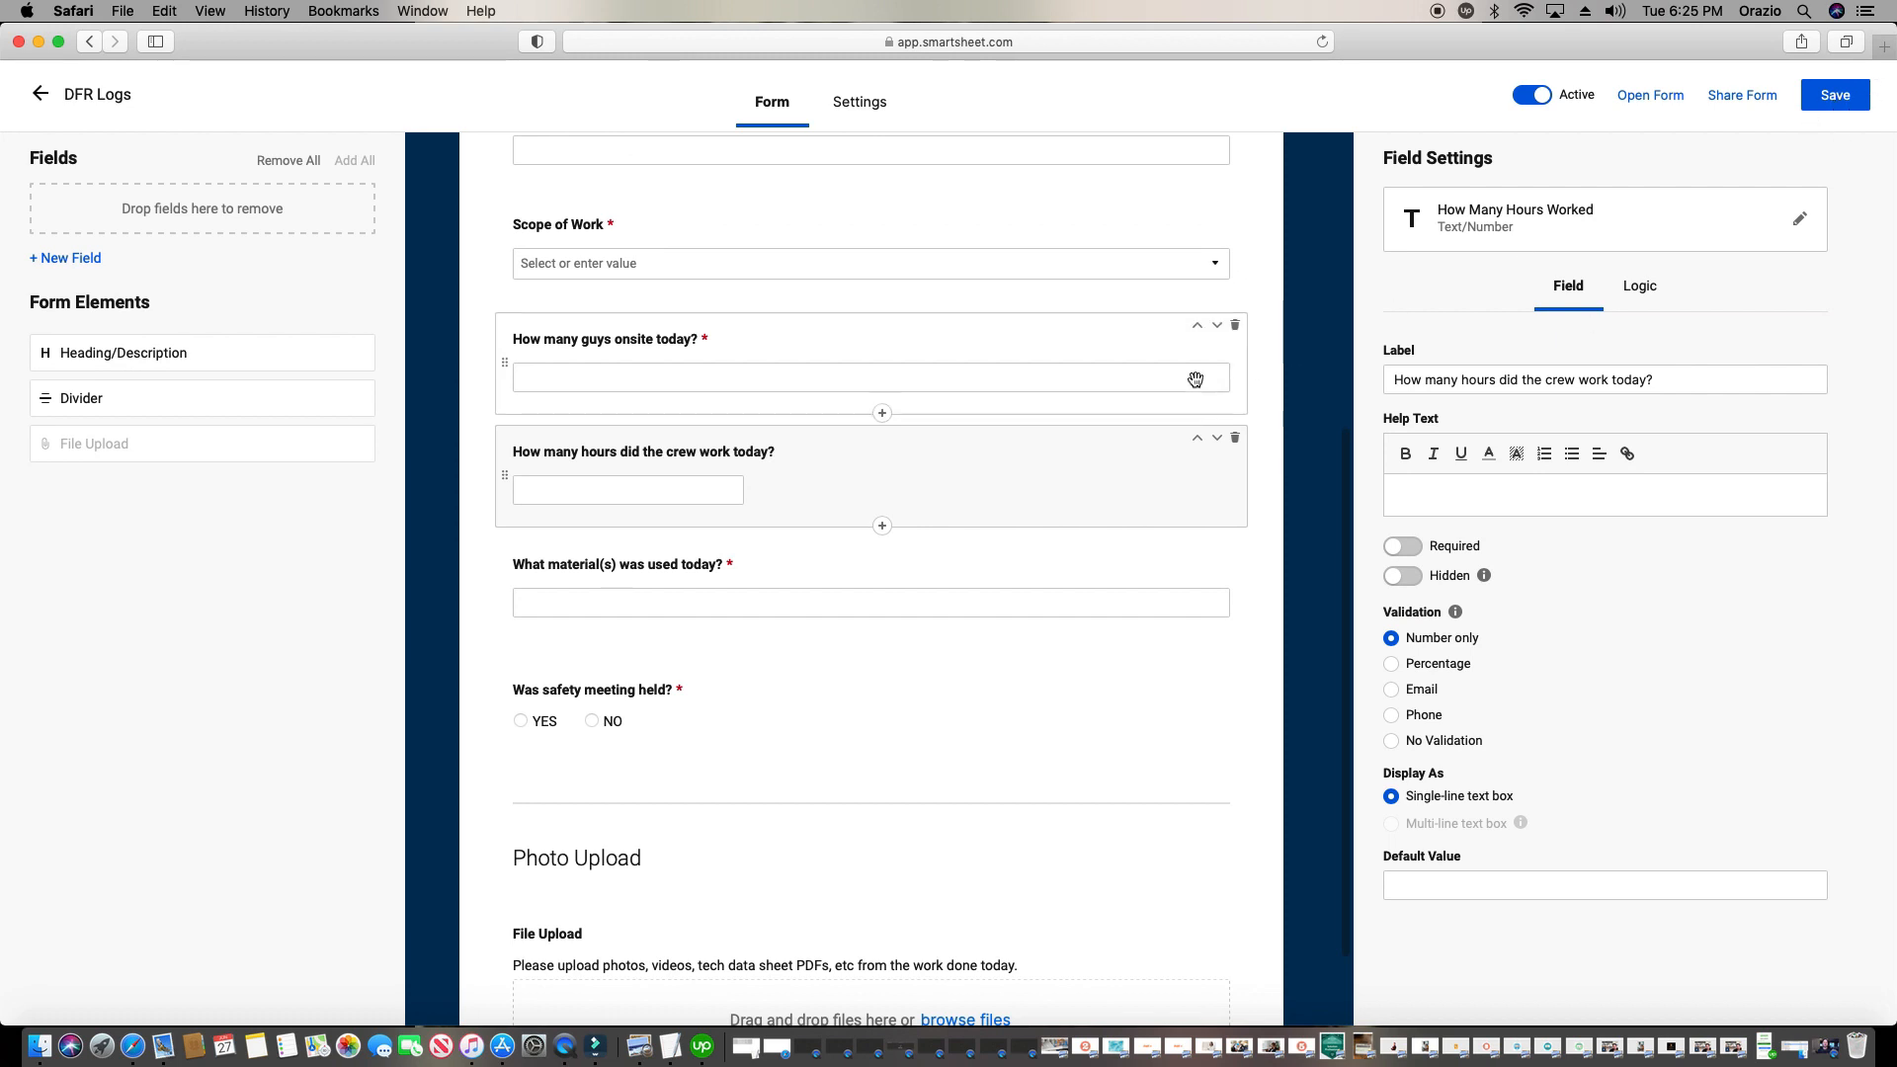
left_click(1829, 104)
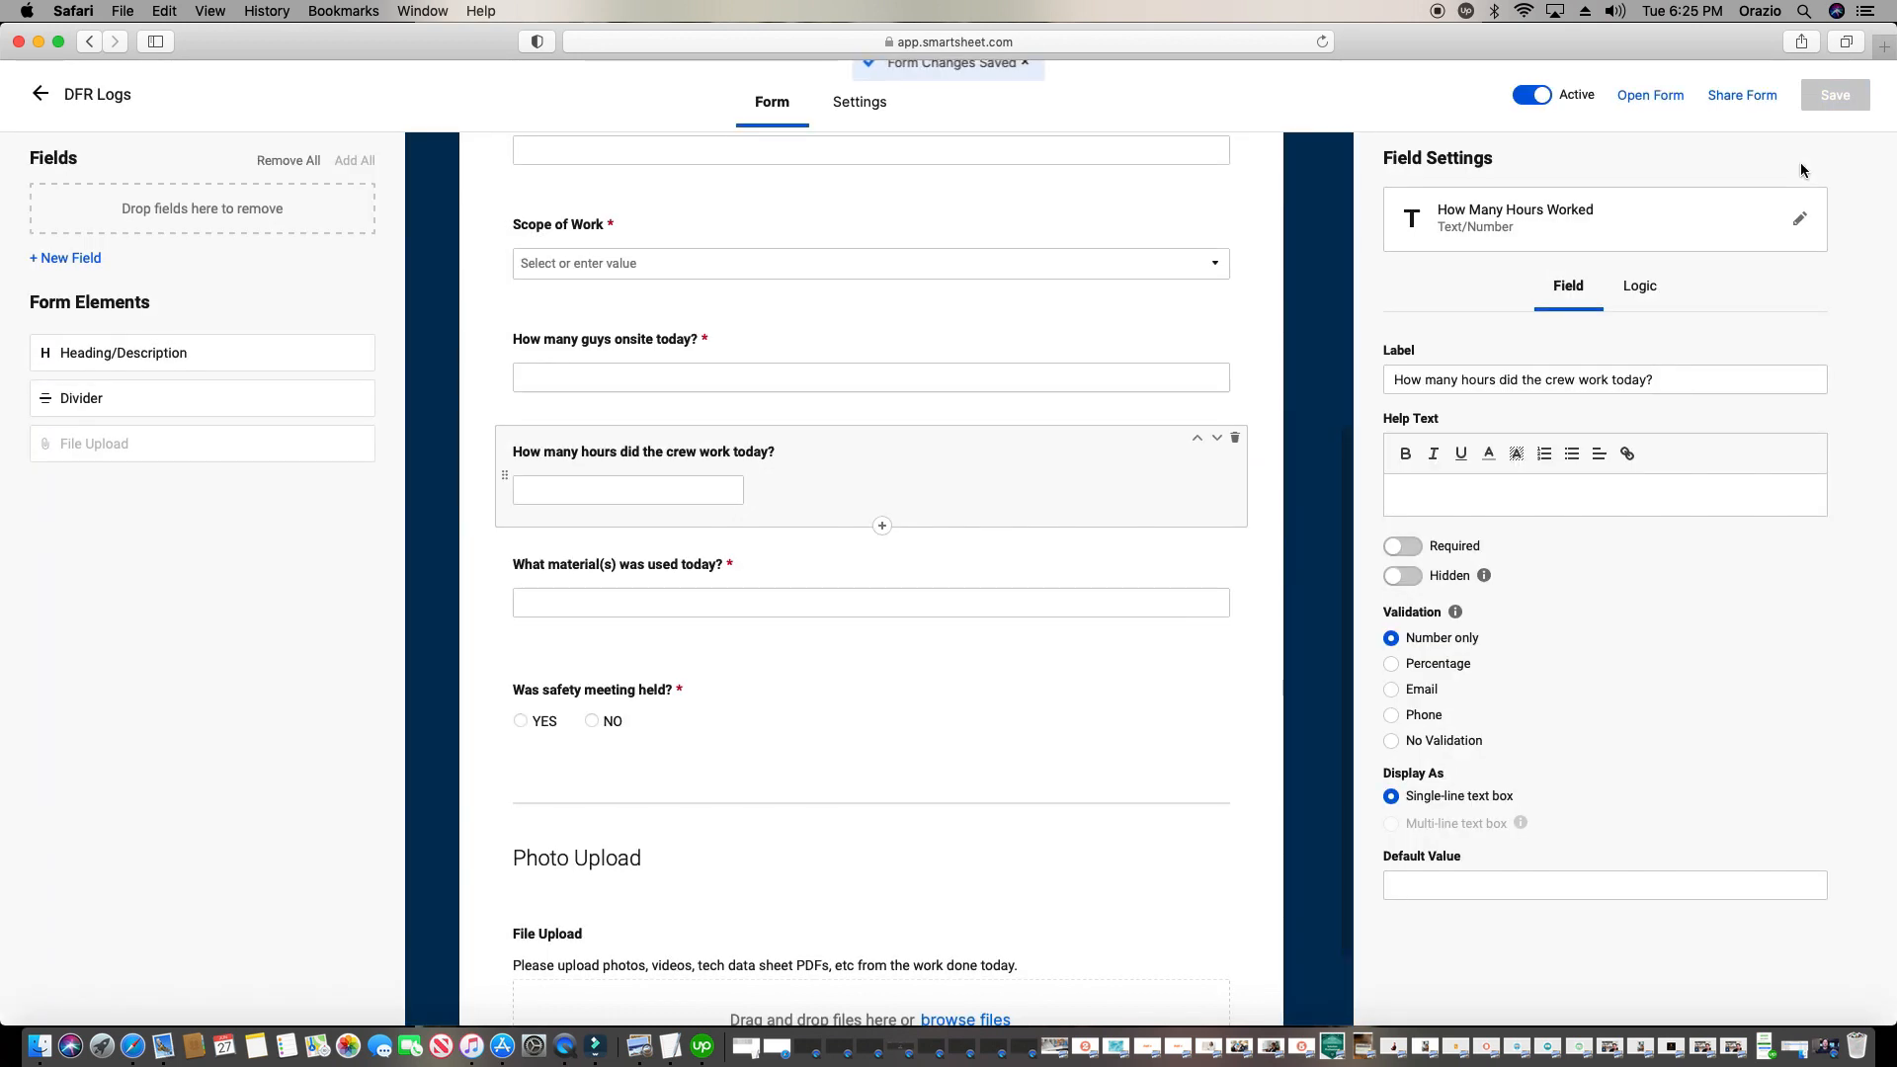
Open the live form and enter a job number, the submitter's name, Resinous Flooring as scope of work and 5 guys onsite
left_click(1668, 96)
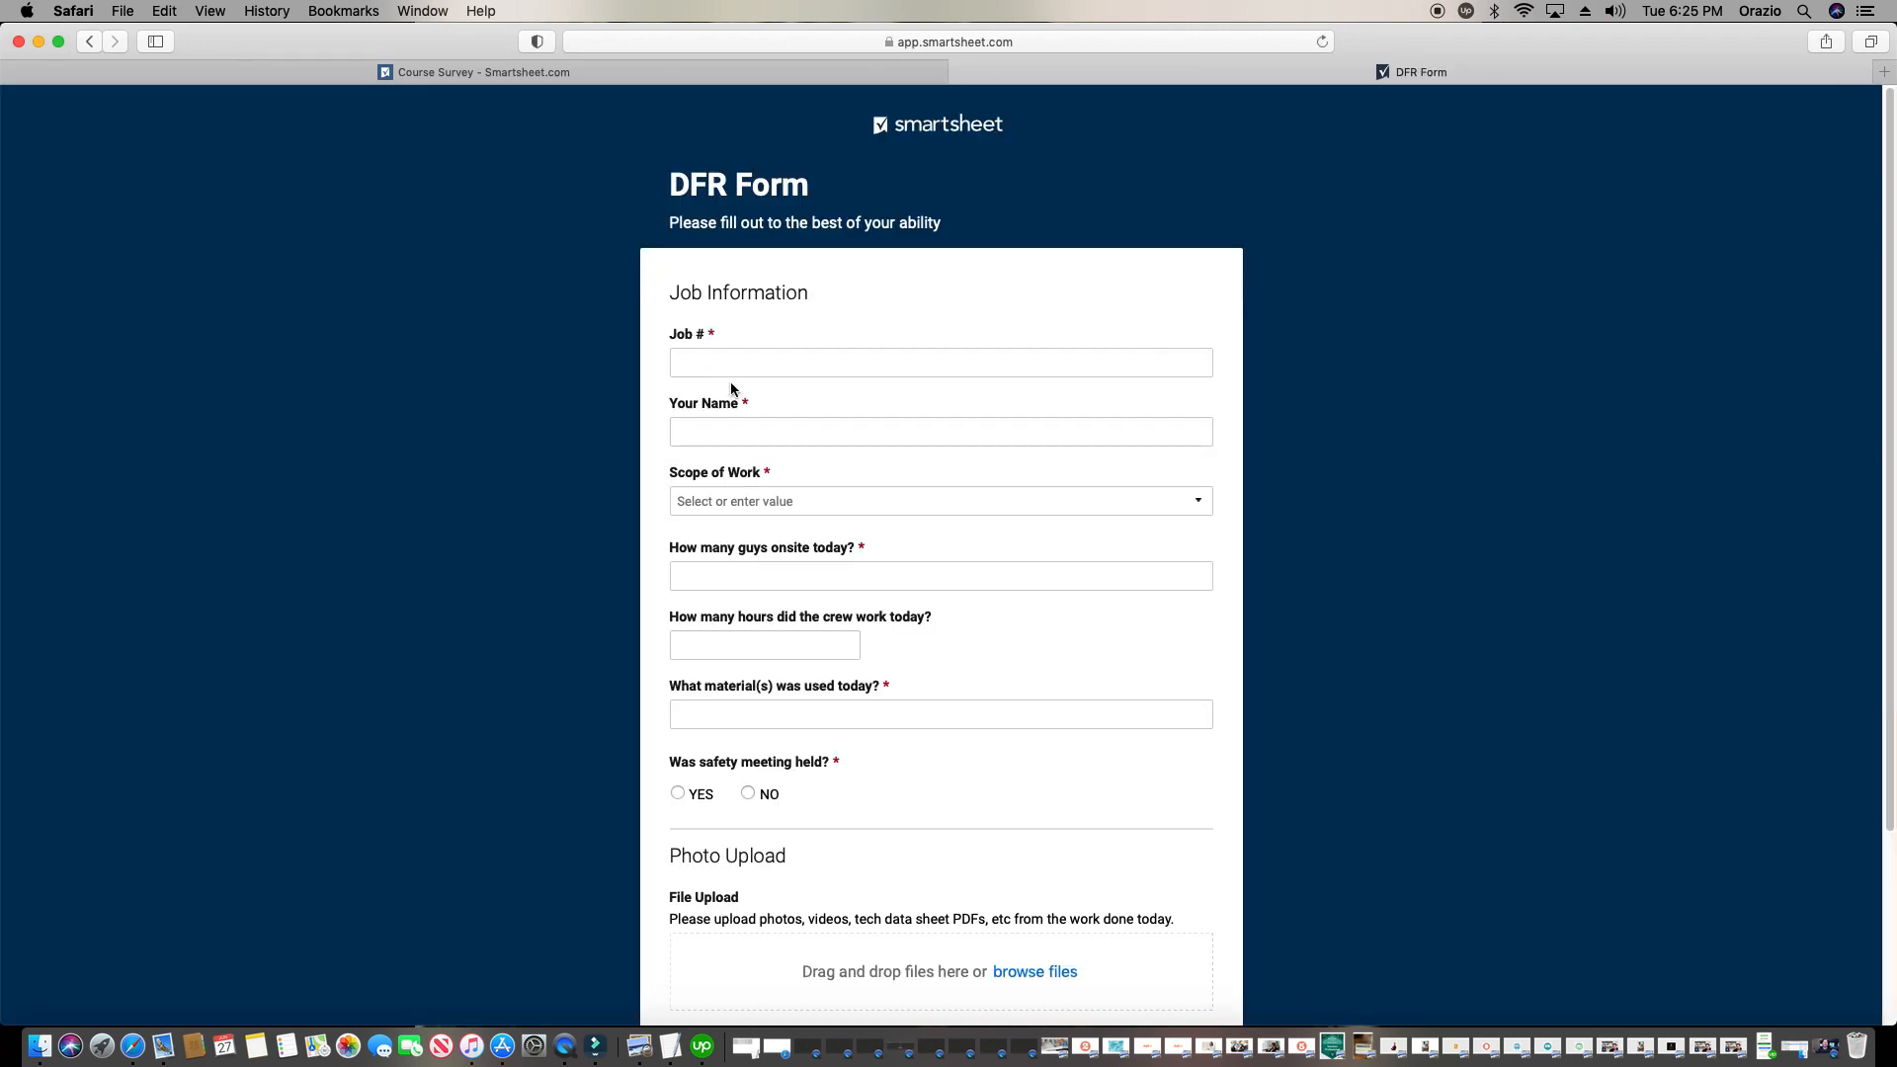
left_click(746, 365)
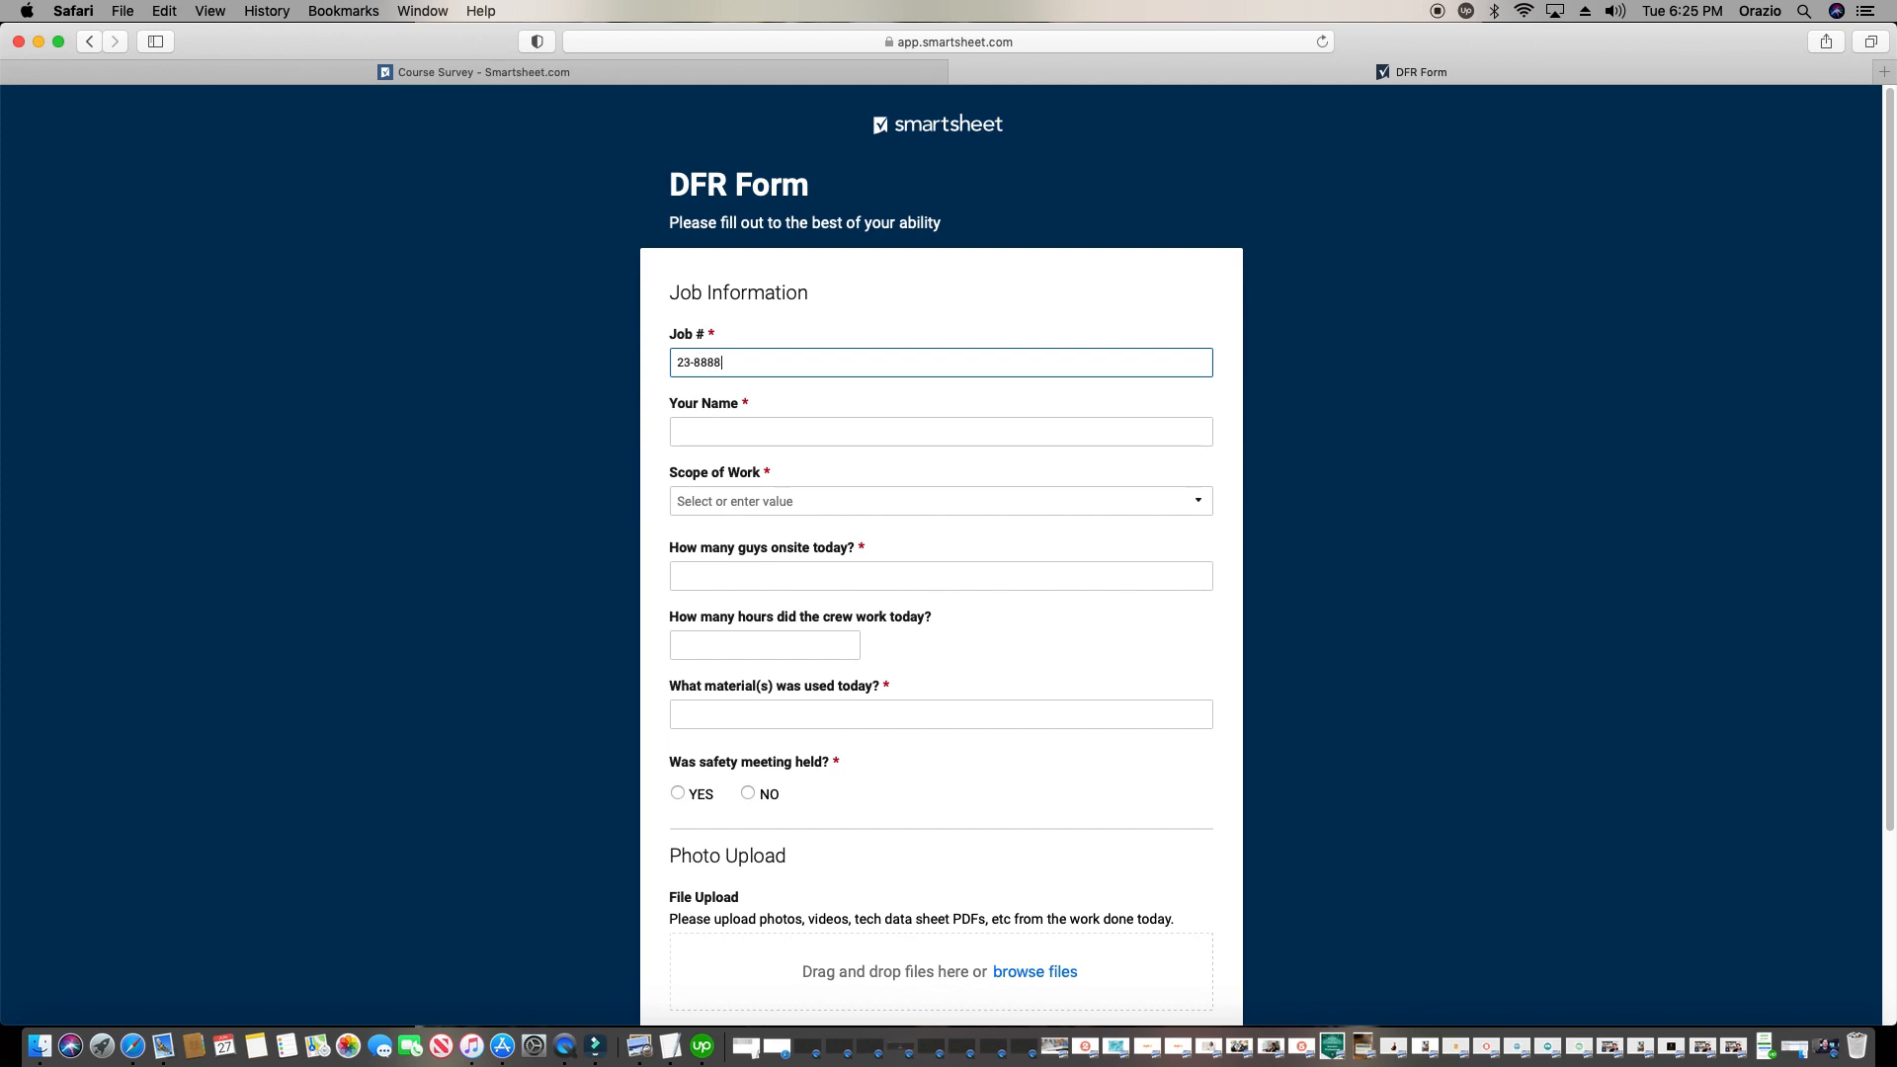
left_click(993, 432)
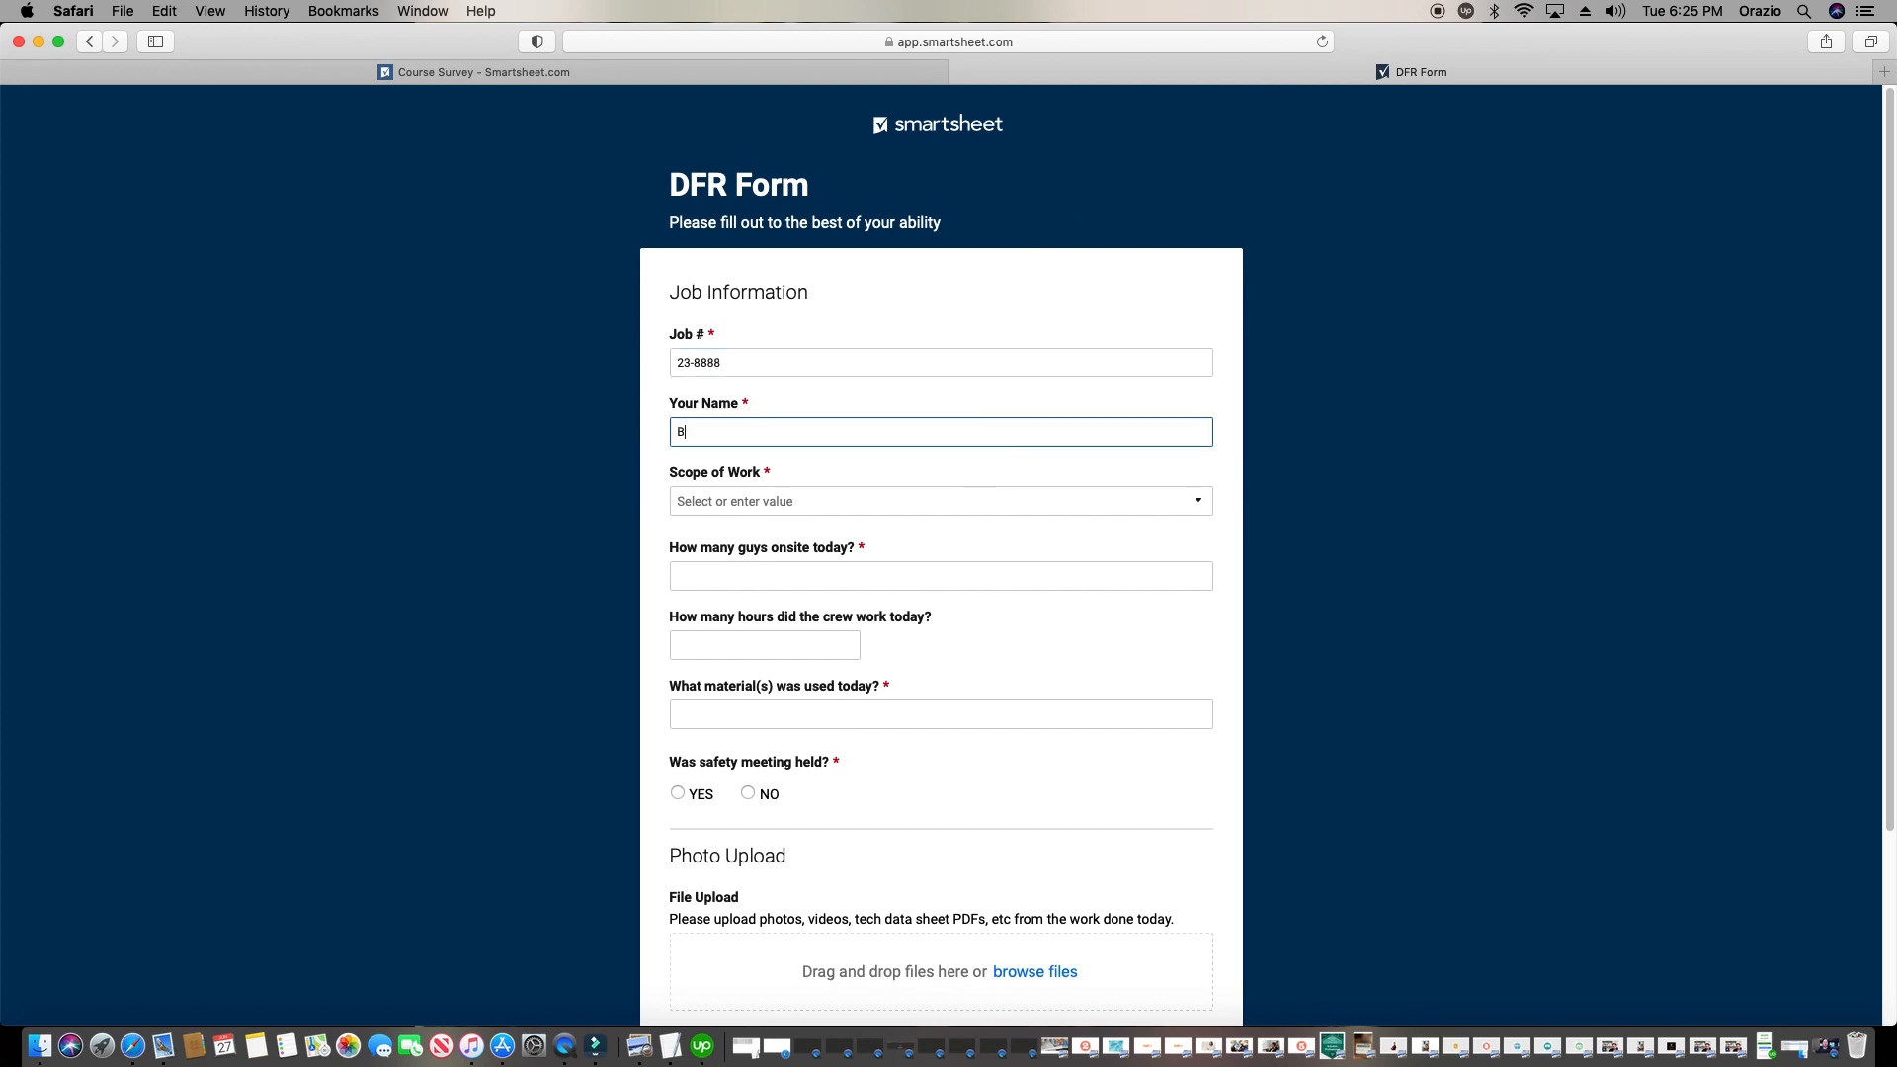
left_click(883, 499)
left_click(782, 576)
left_click(794, 575)
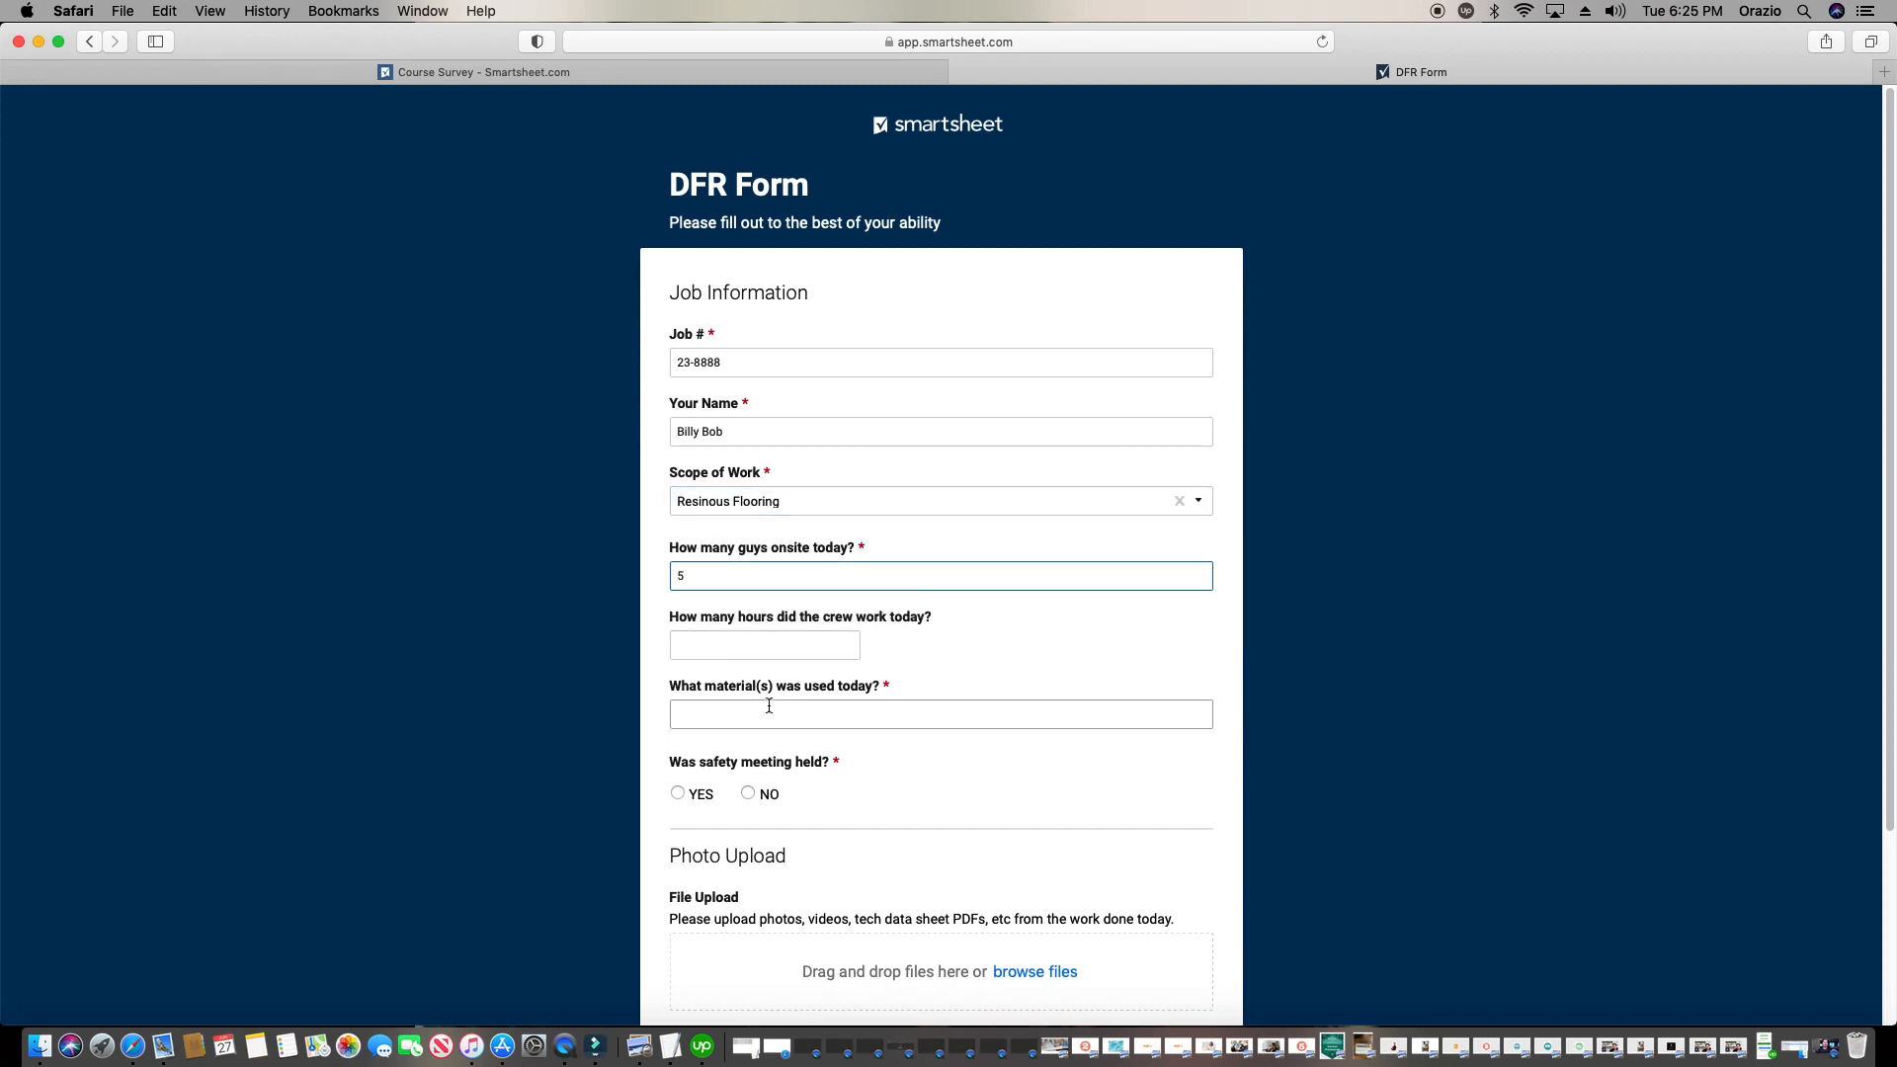
Enter 8 hours worked, "resinous material a and b" as the materials used, and YES for the safety meeting
left_click(782, 648)
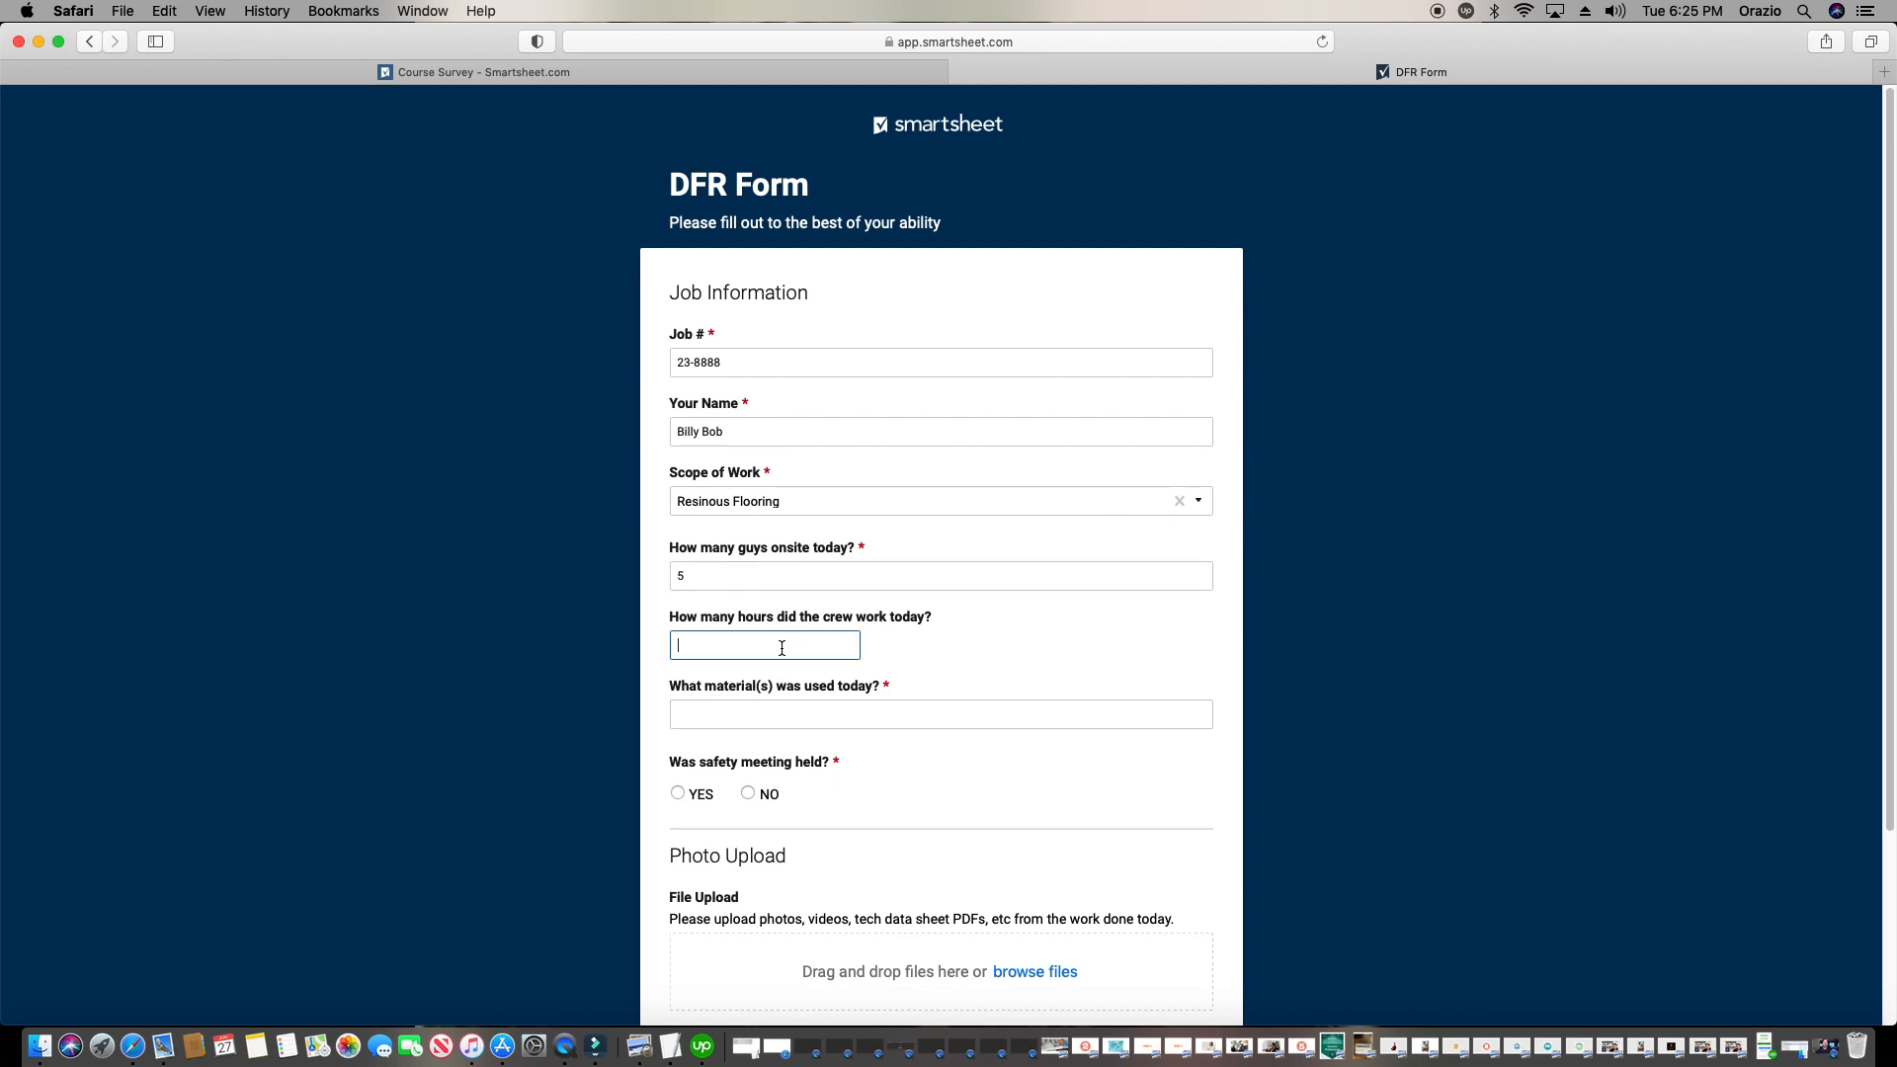
scroll(939, 620, "down", 1)
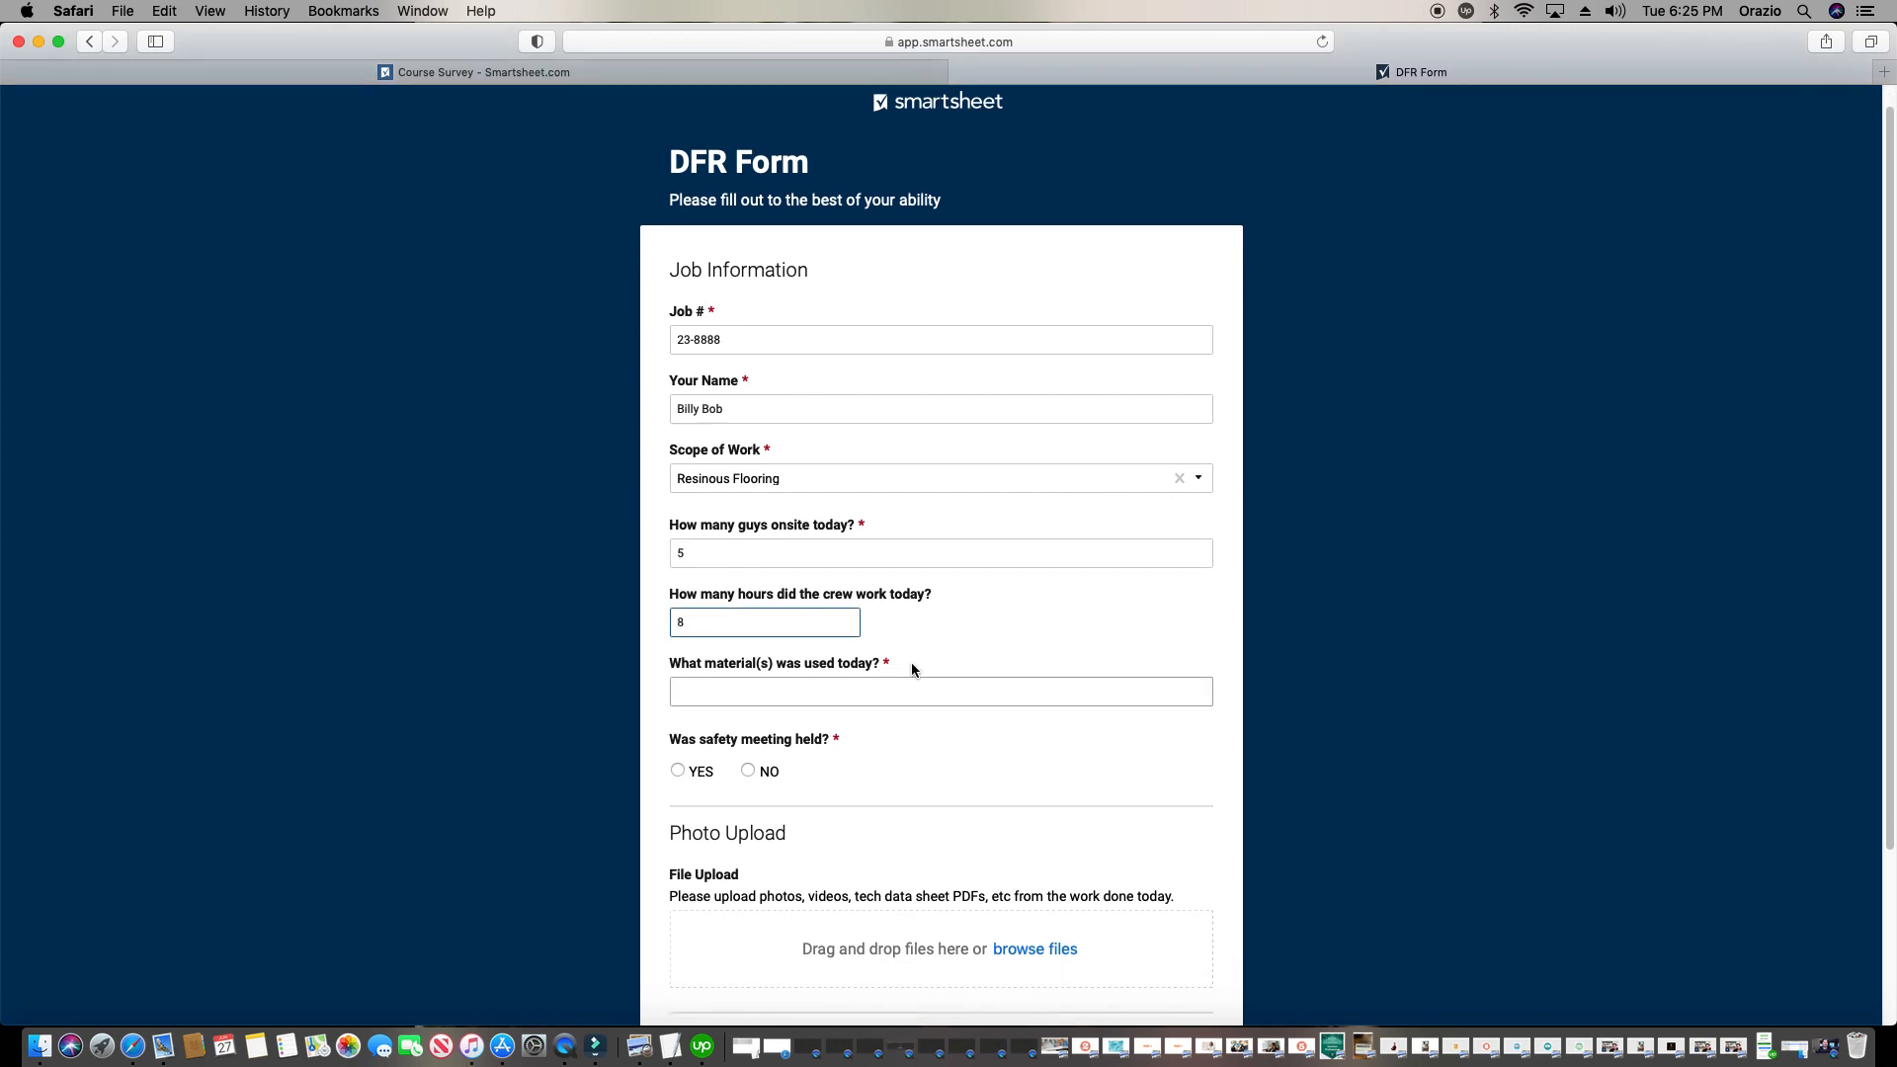
left_click(918, 686)
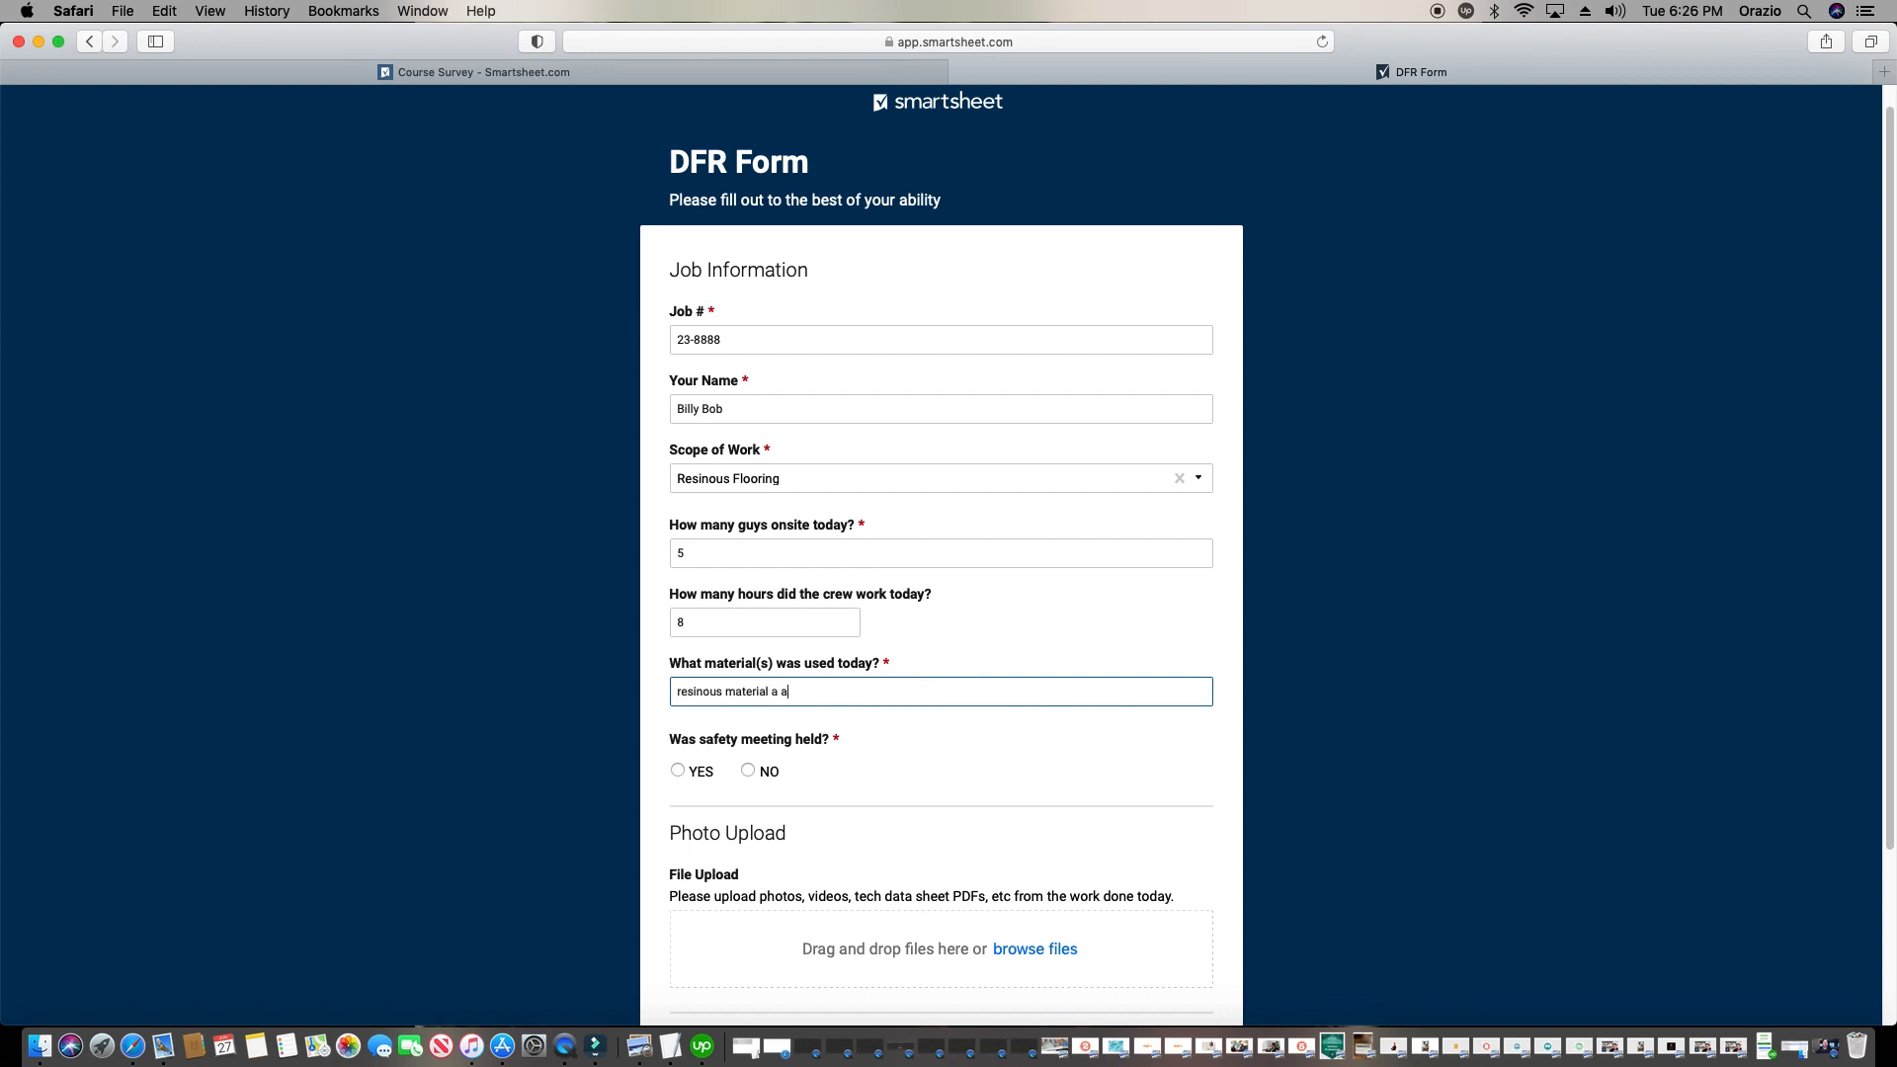
scroll(923, 704, "down", 1)
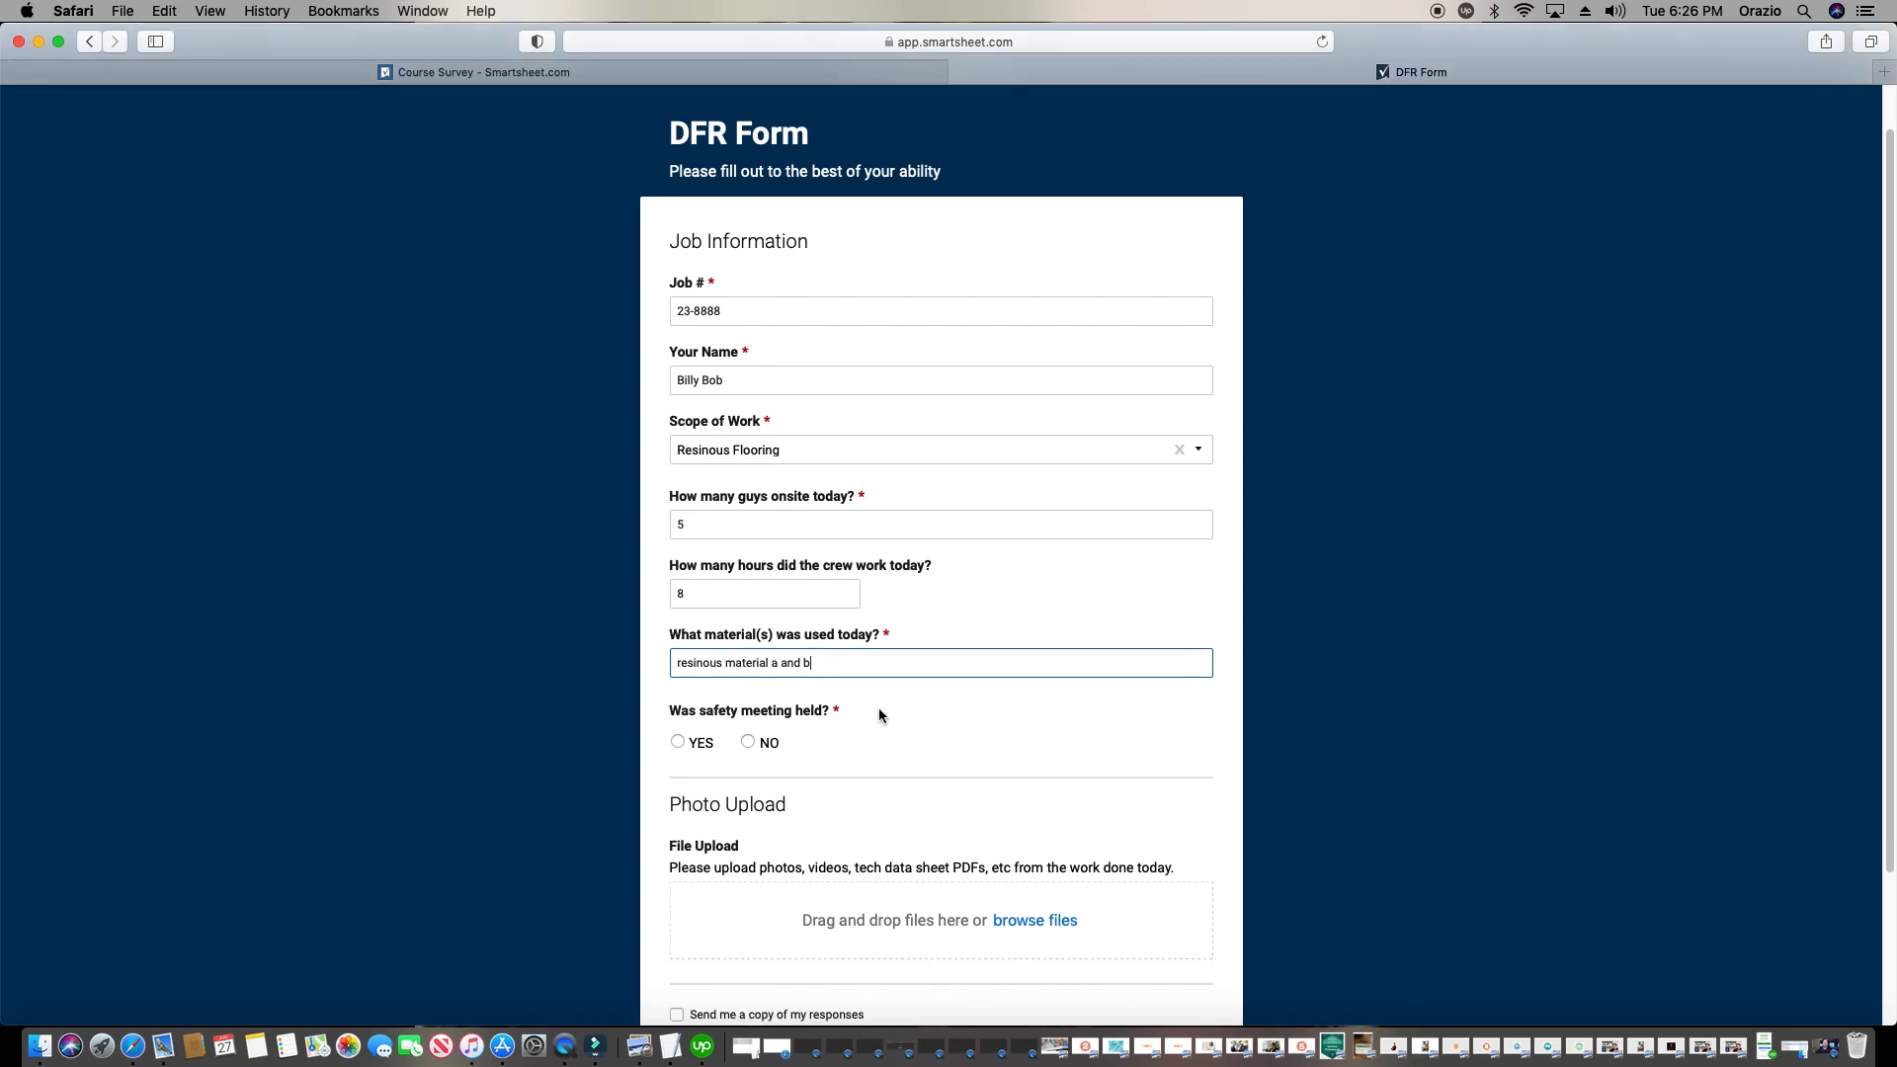
left_click(678, 743)
scroll(904, 697, "down", 5)
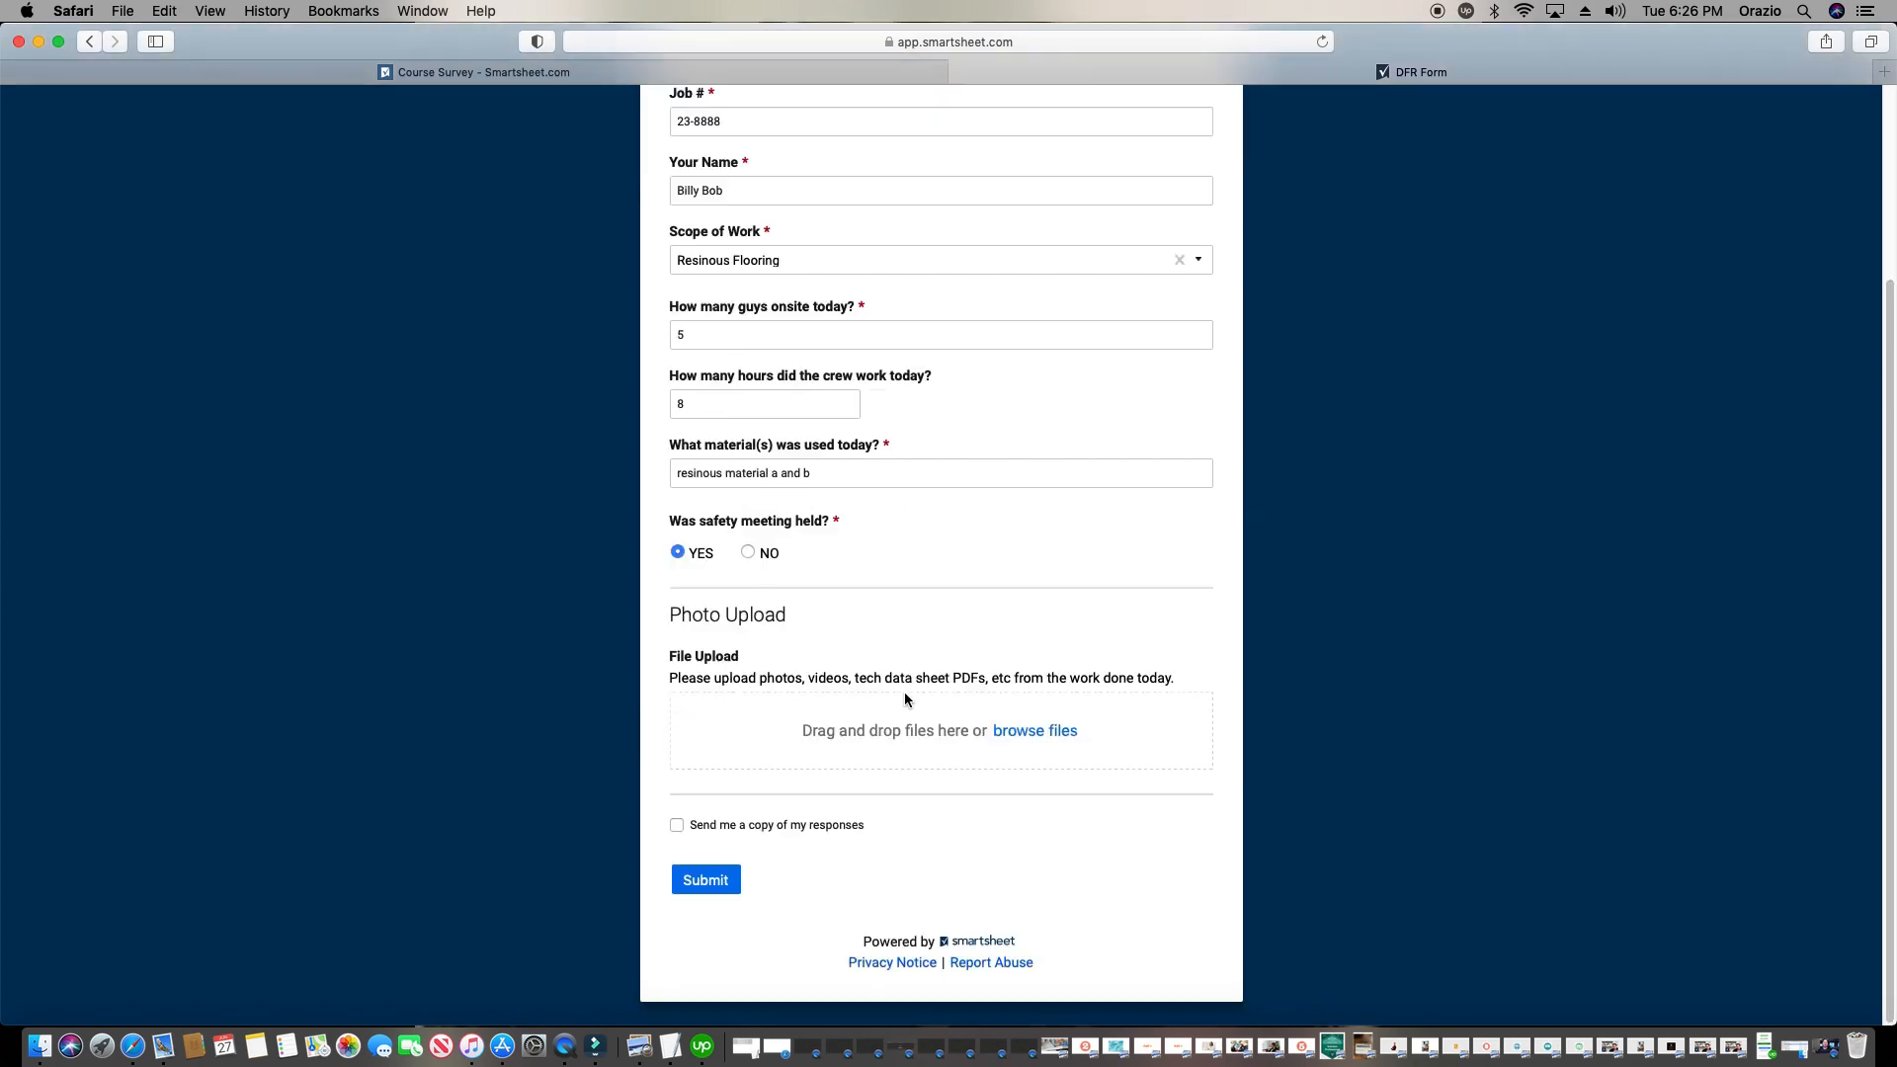
Attach Untitled design-19.png from Downloads to the test entry and submit the form
left_click(1047, 733)
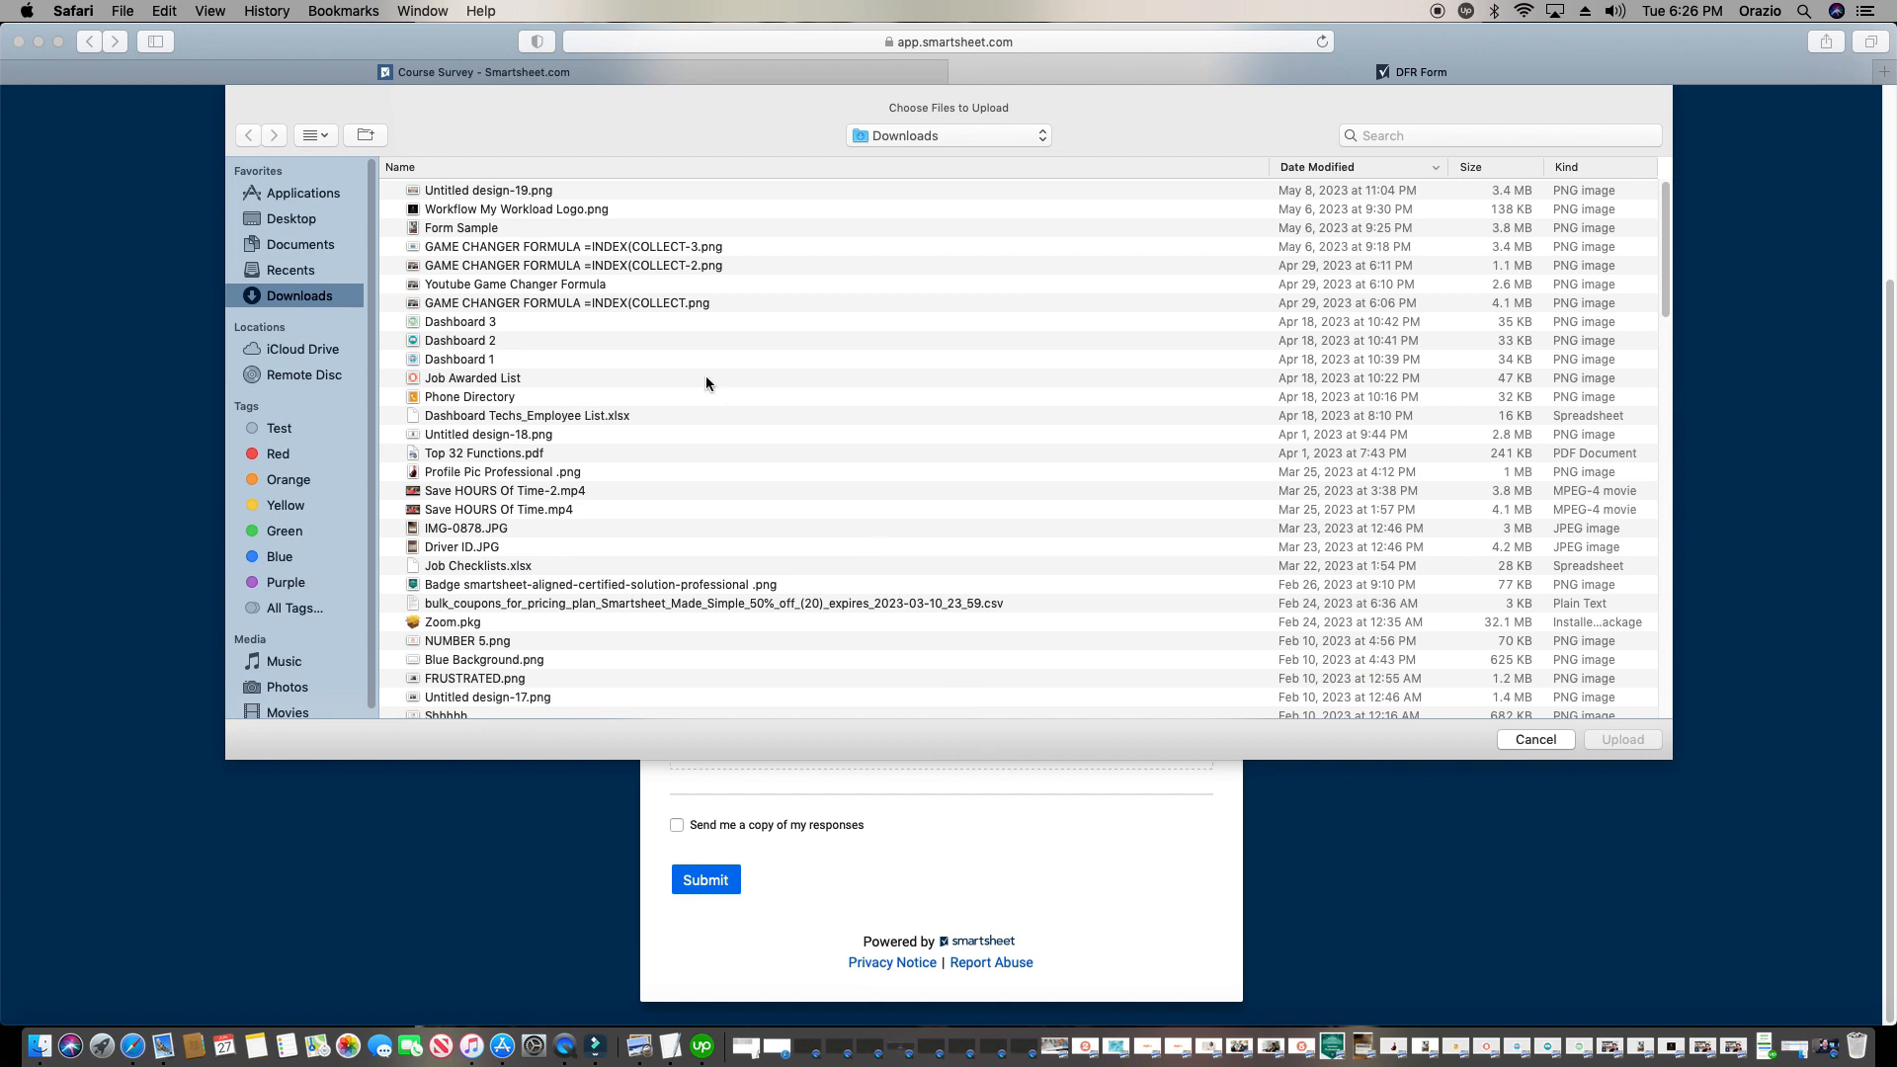
left_click(526, 191)
left_click(1623, 739)
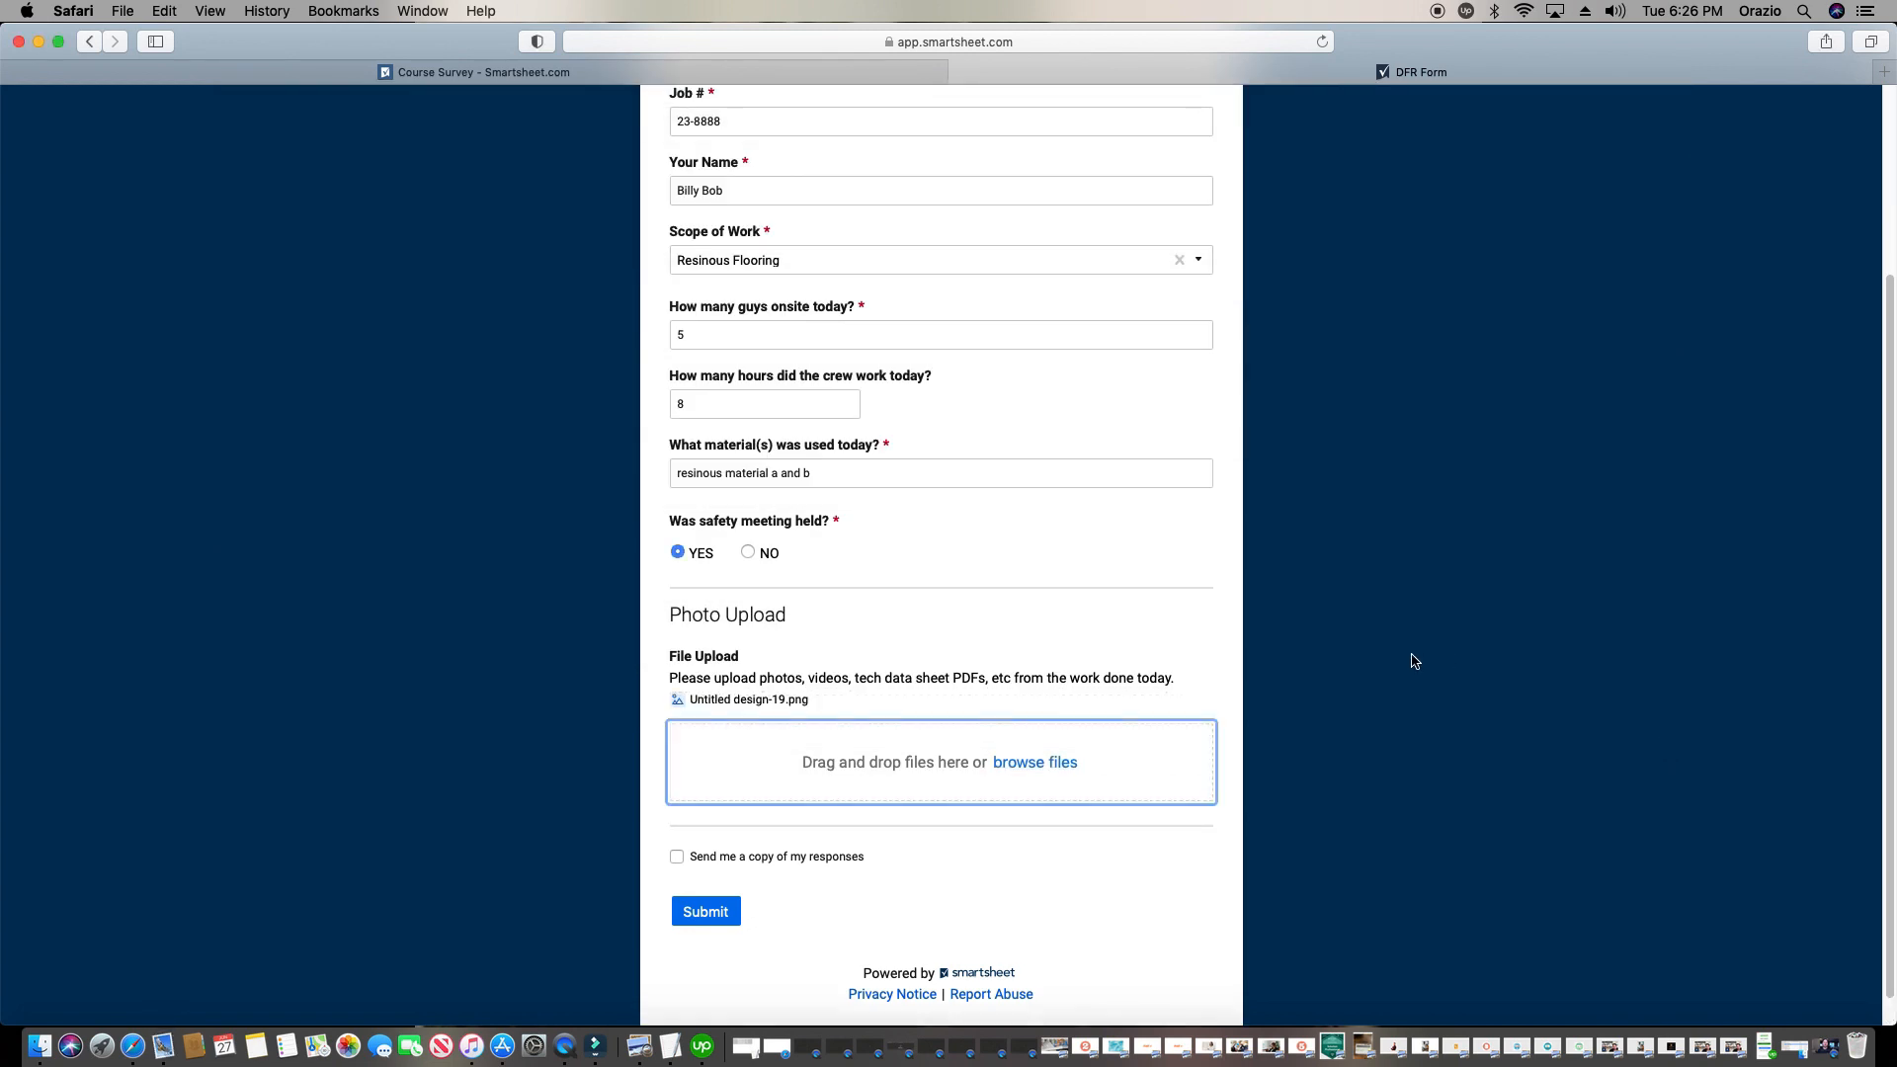
left_click(719, 913)
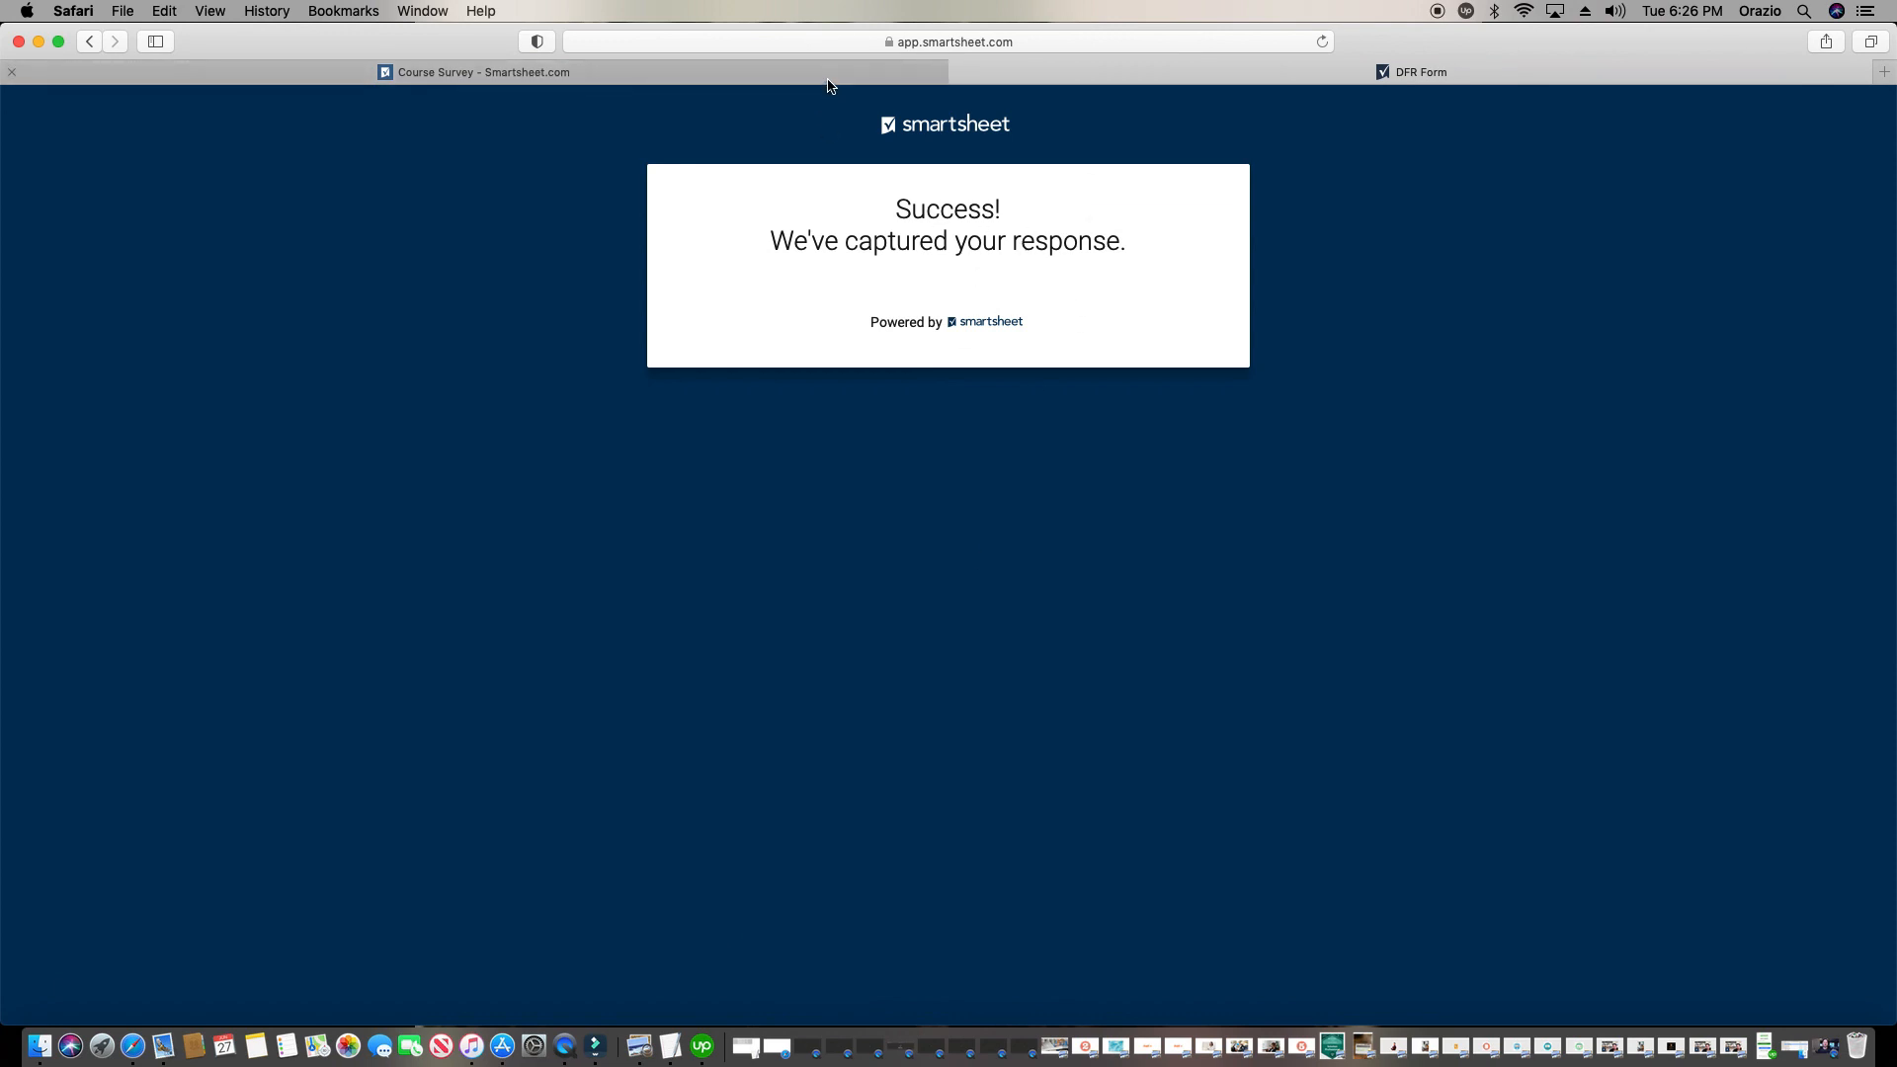
Return to the form builder and open the form's settings
key("ctrl+Tab")
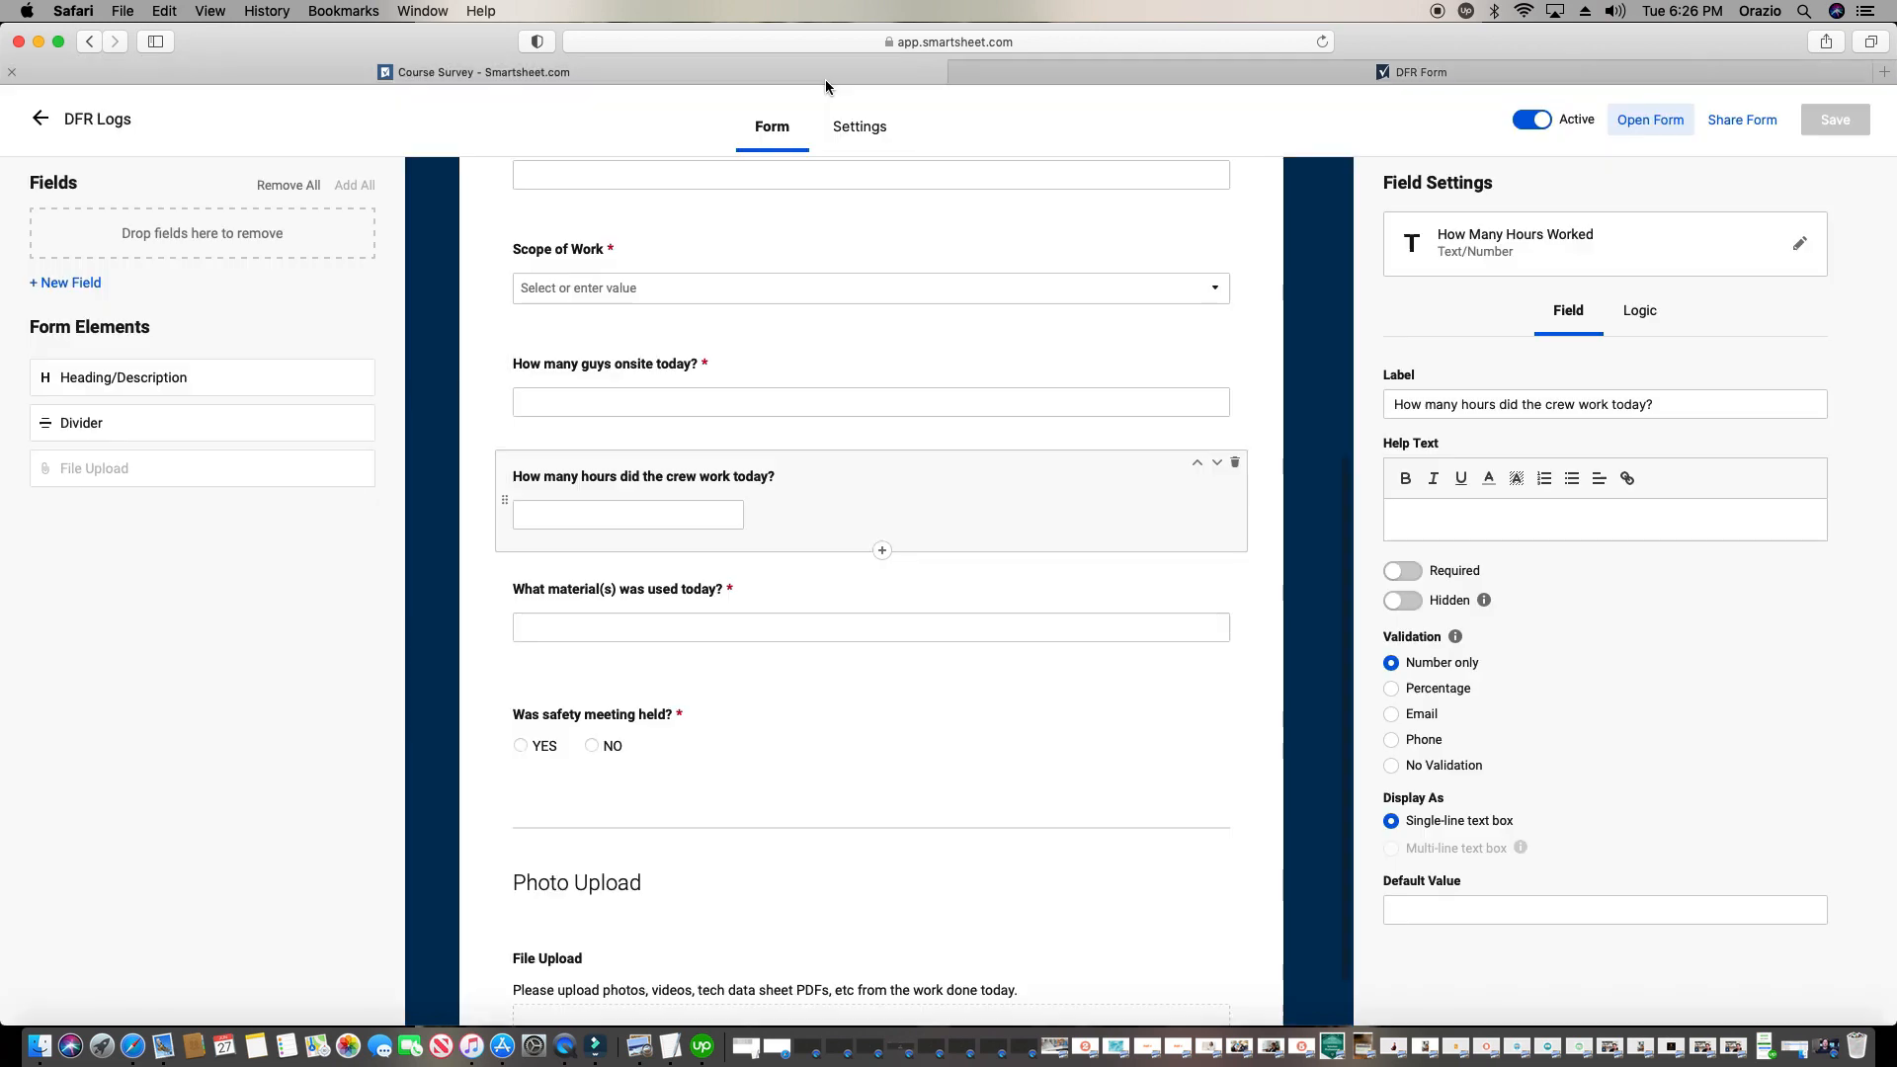
scroll(894, 336, "up", 1)
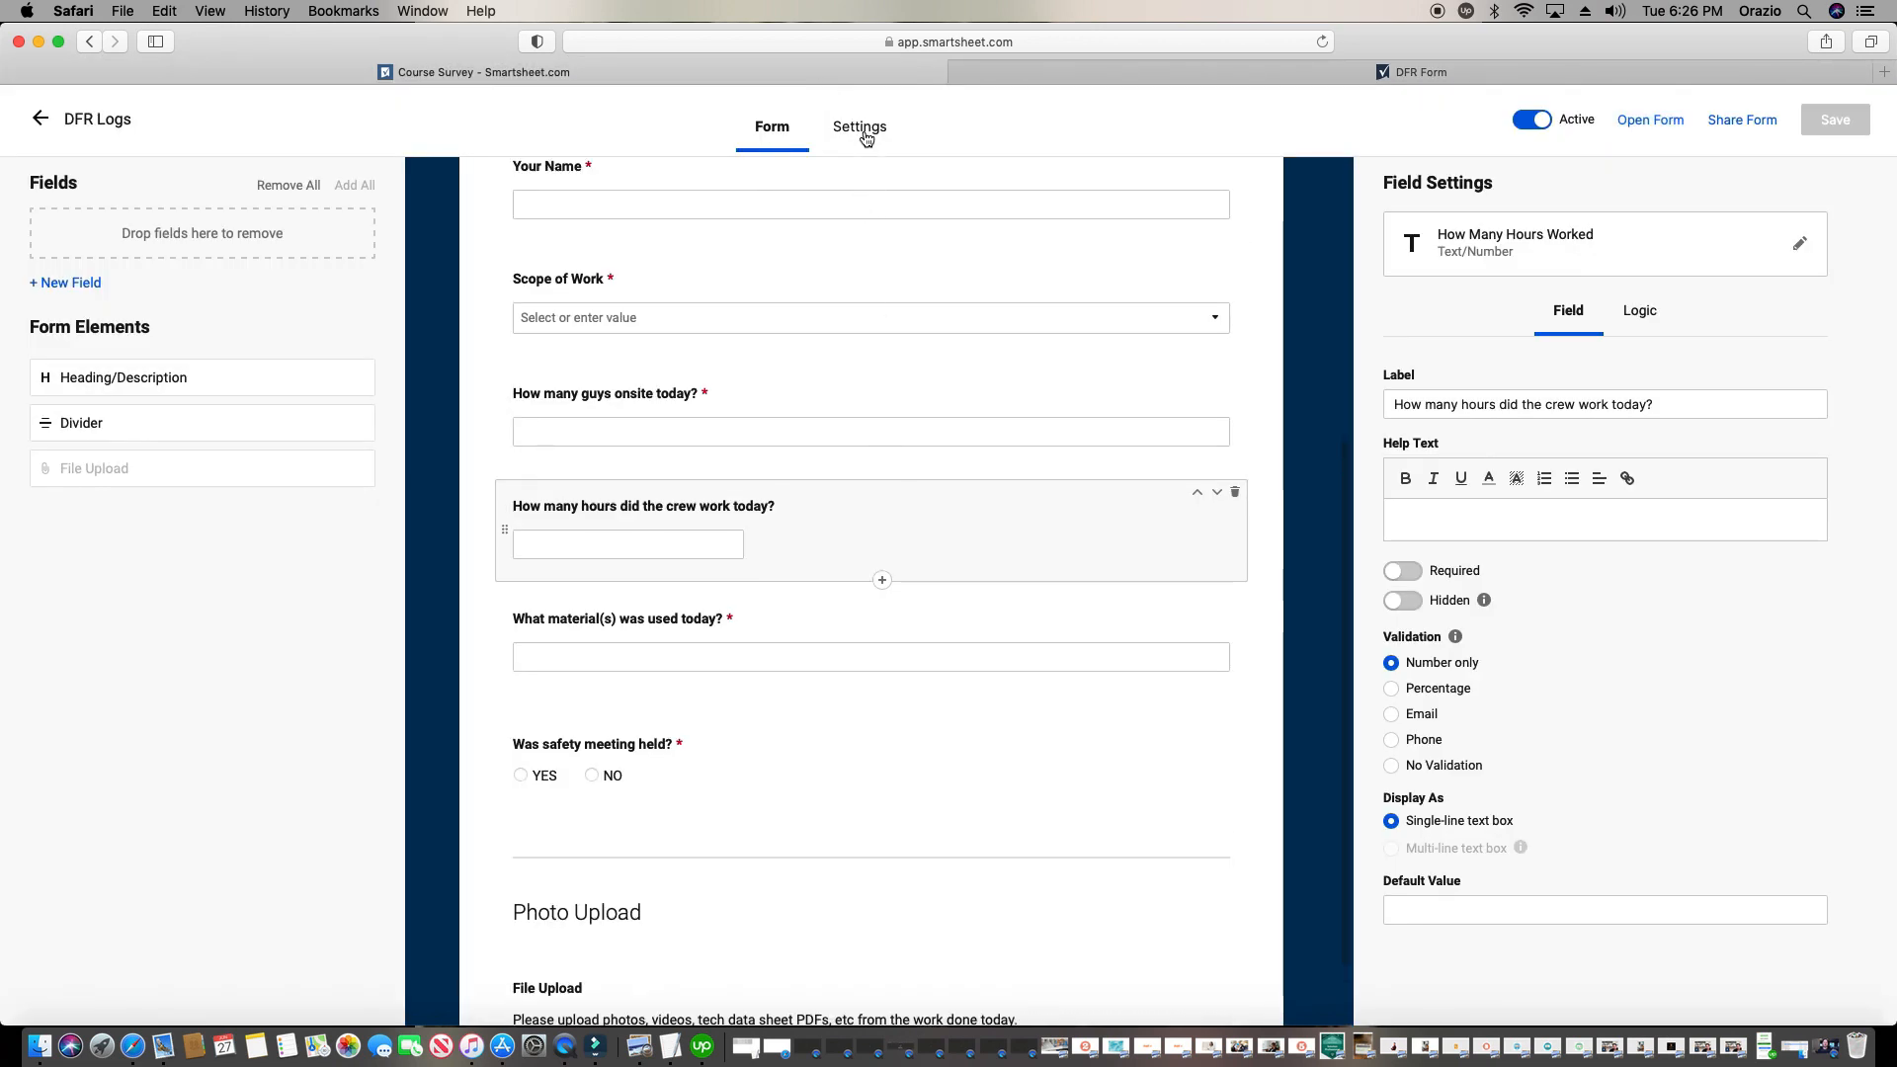
left_click(866, 139)
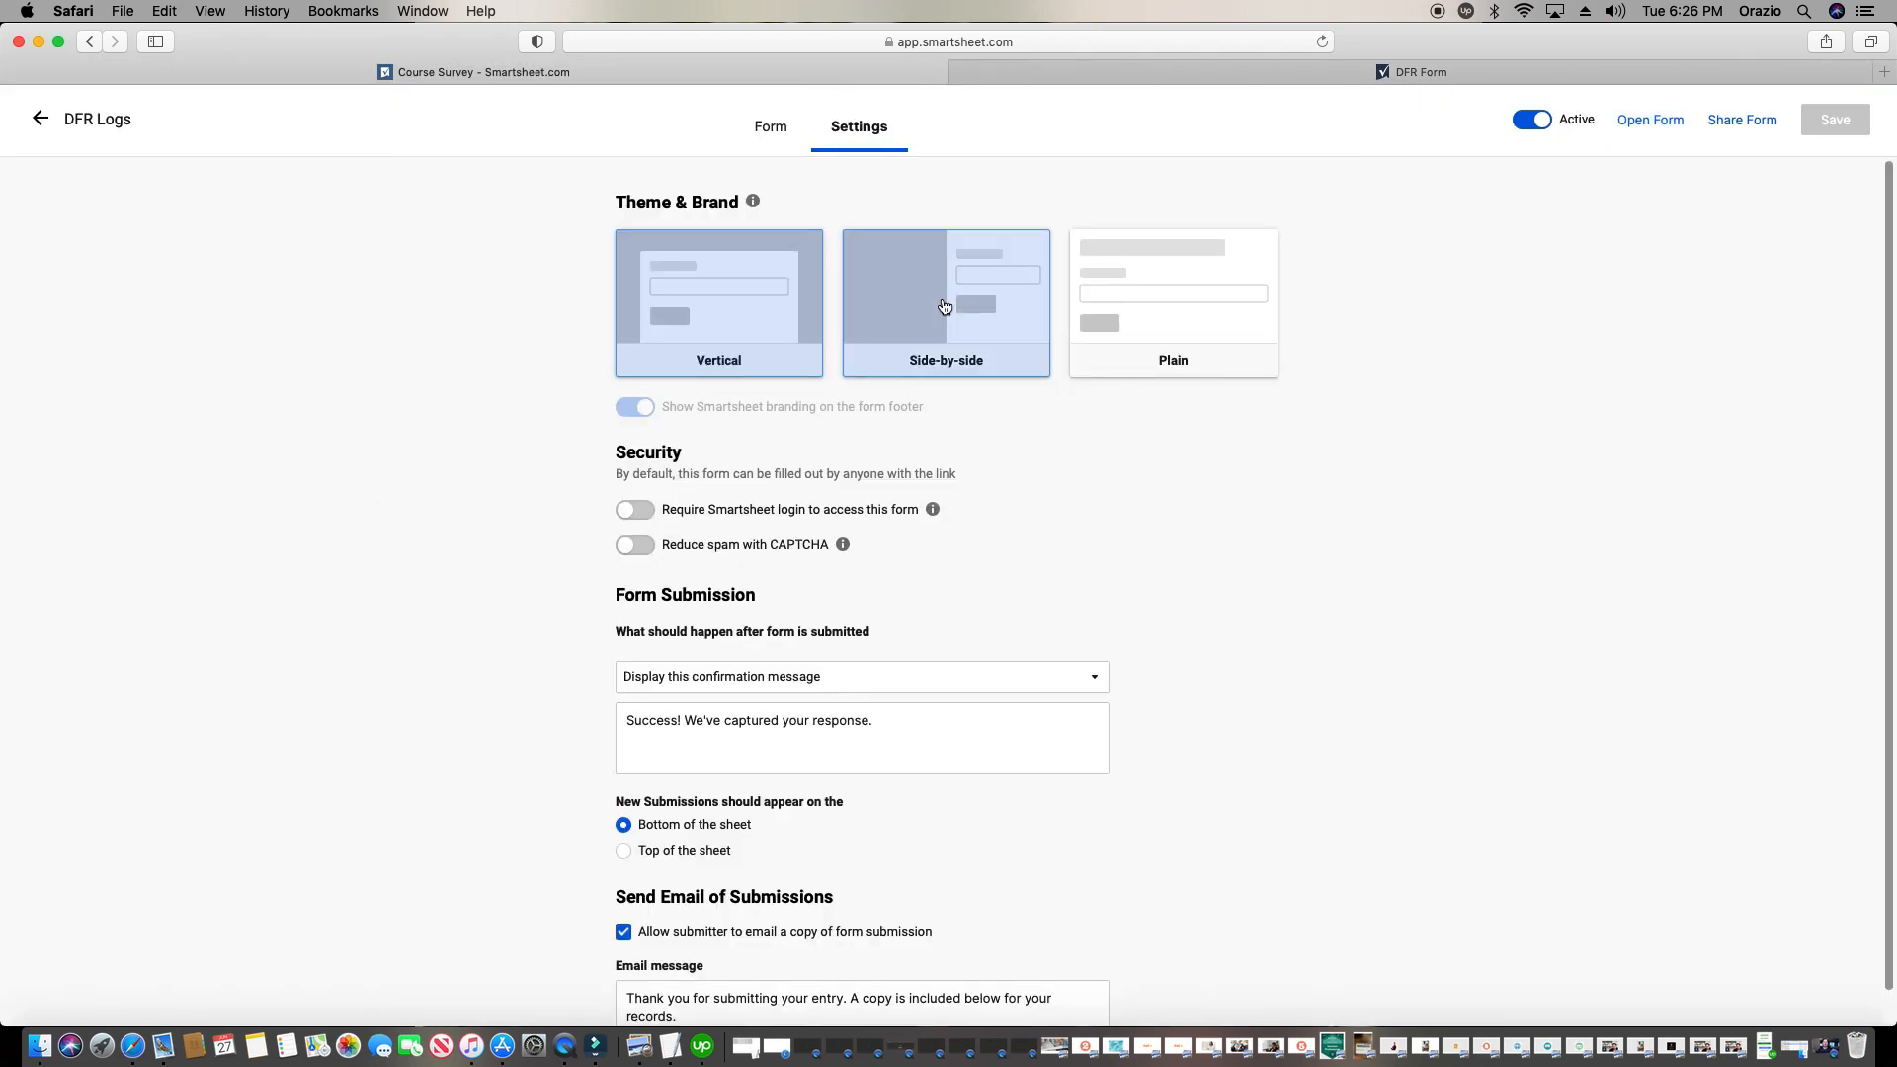
Try the Side-by-side theme for the form and switch back to Vertical
left_click(972, 324)
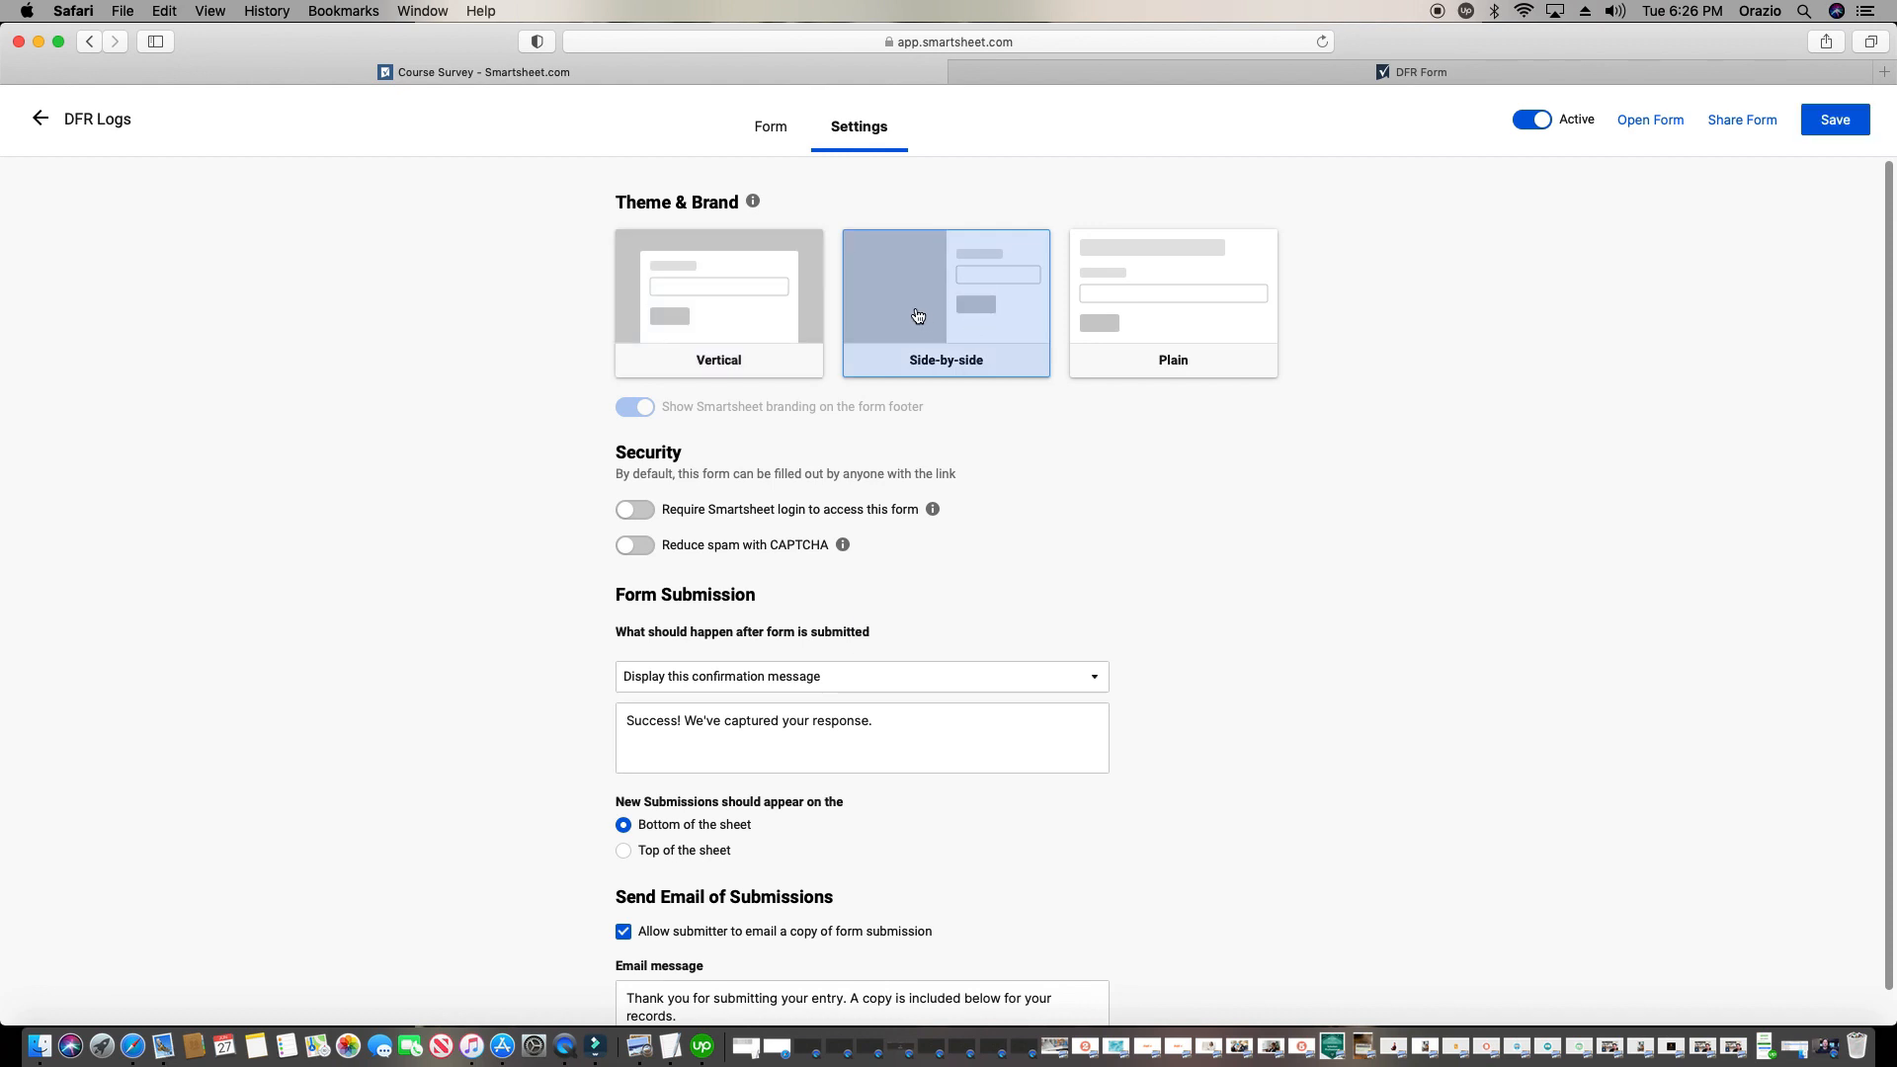
left_click(776, 309)
scroll(930, 477, "down", 1)
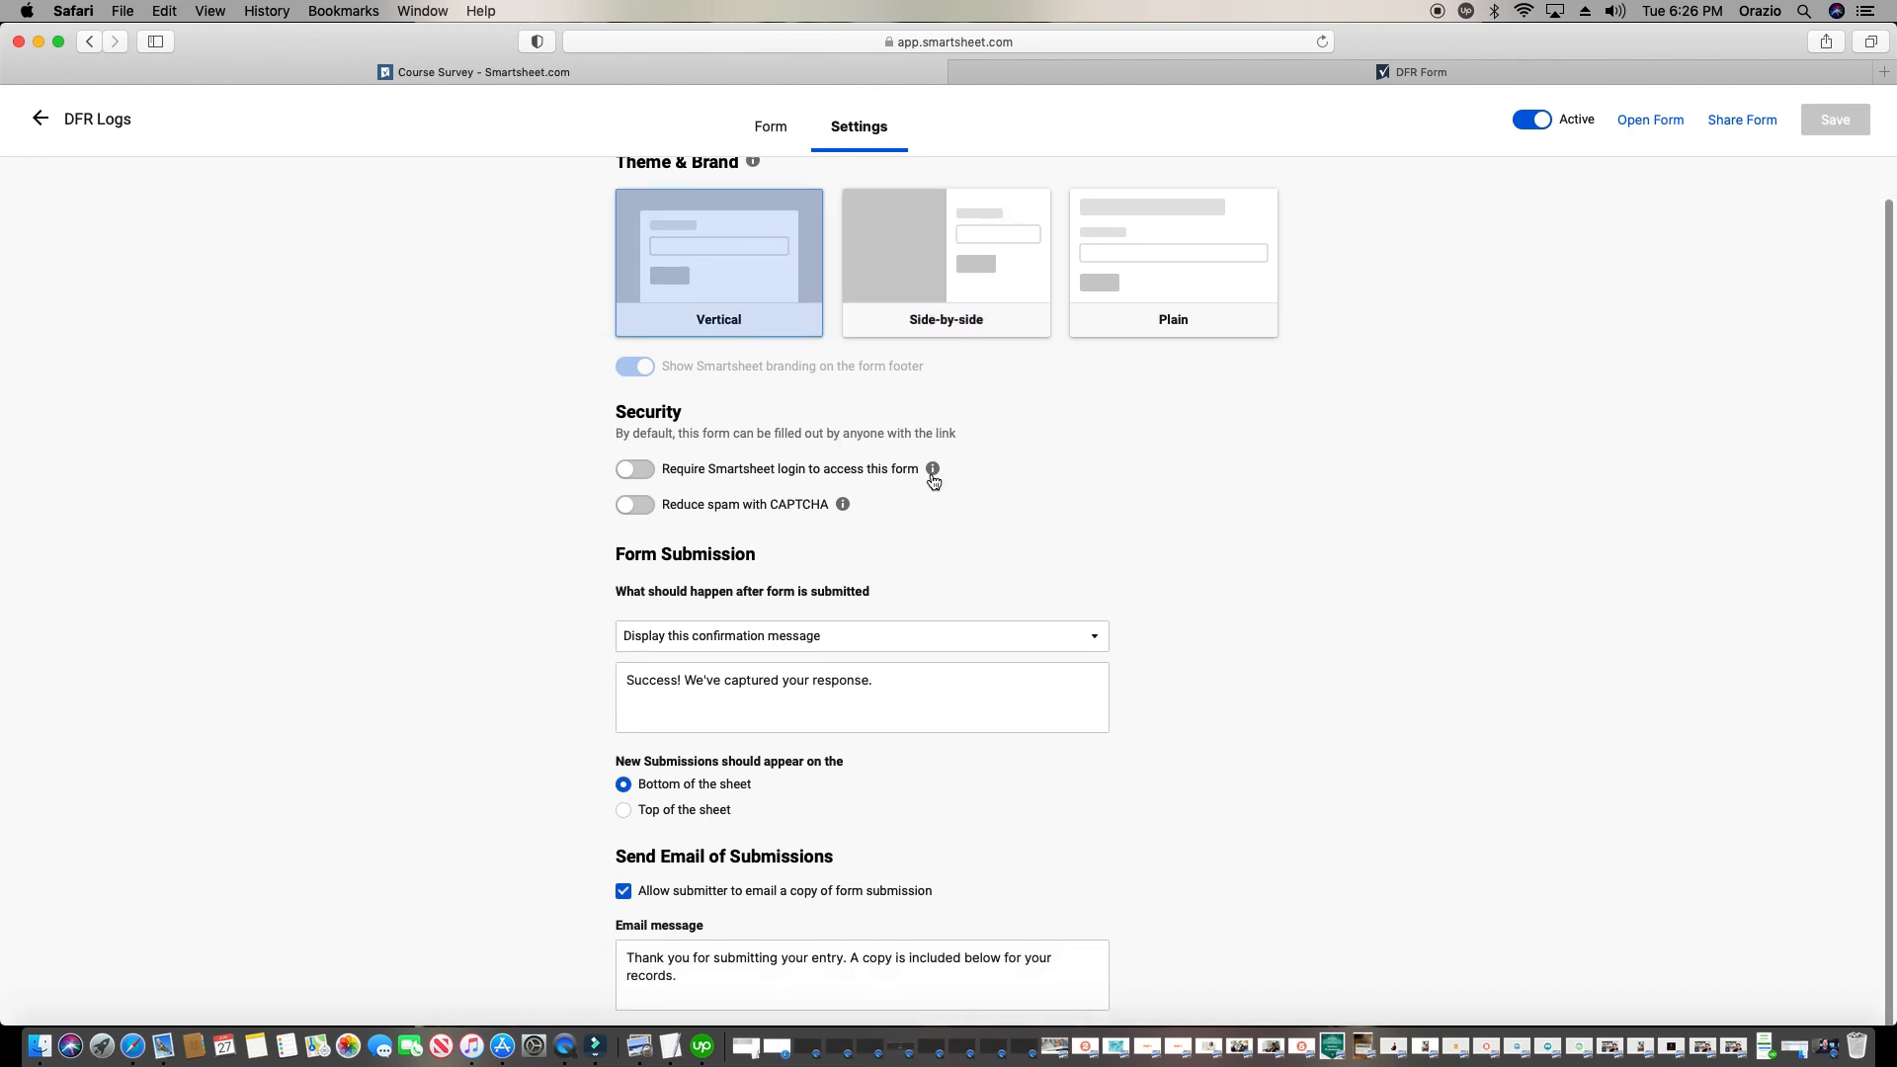
Append "Please have a nice day" to the confirmation message, review the other after-submission options, and save the form settings
left_click(902, 683)
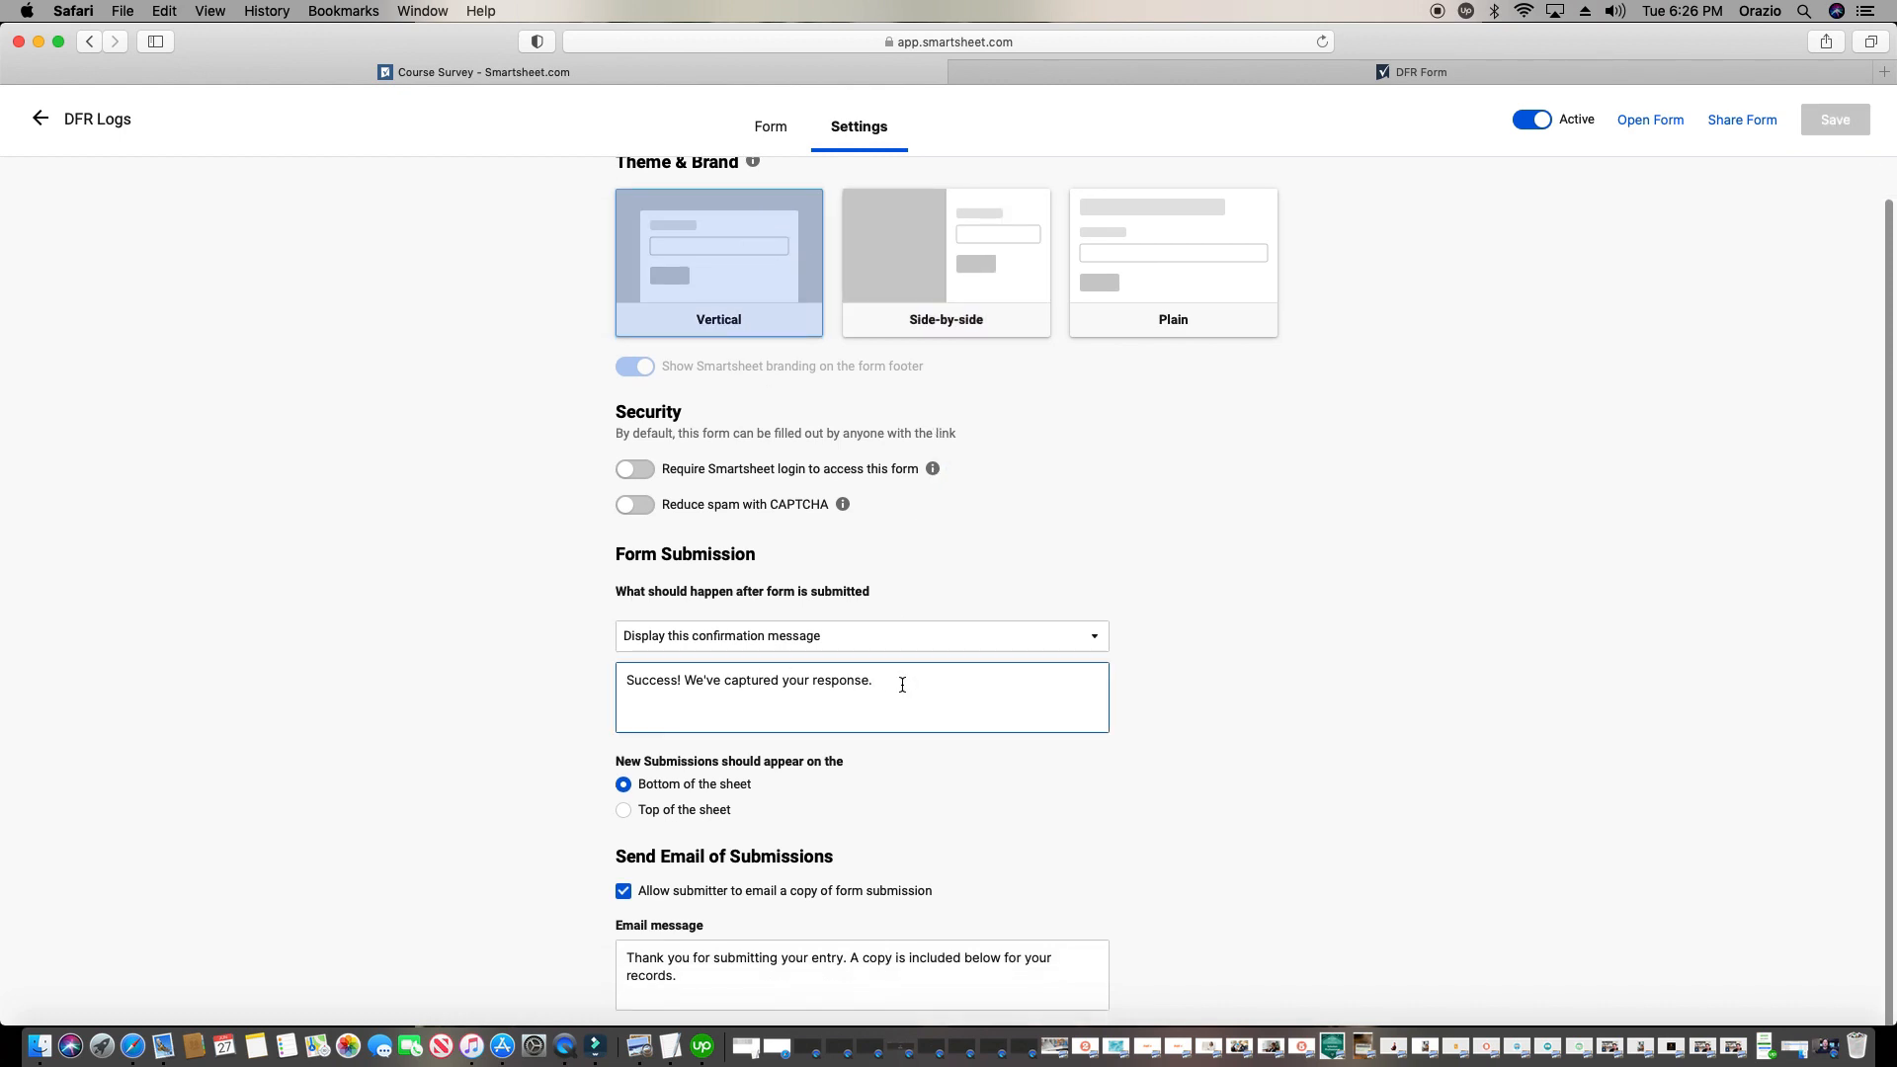
type("Please have a nice day")
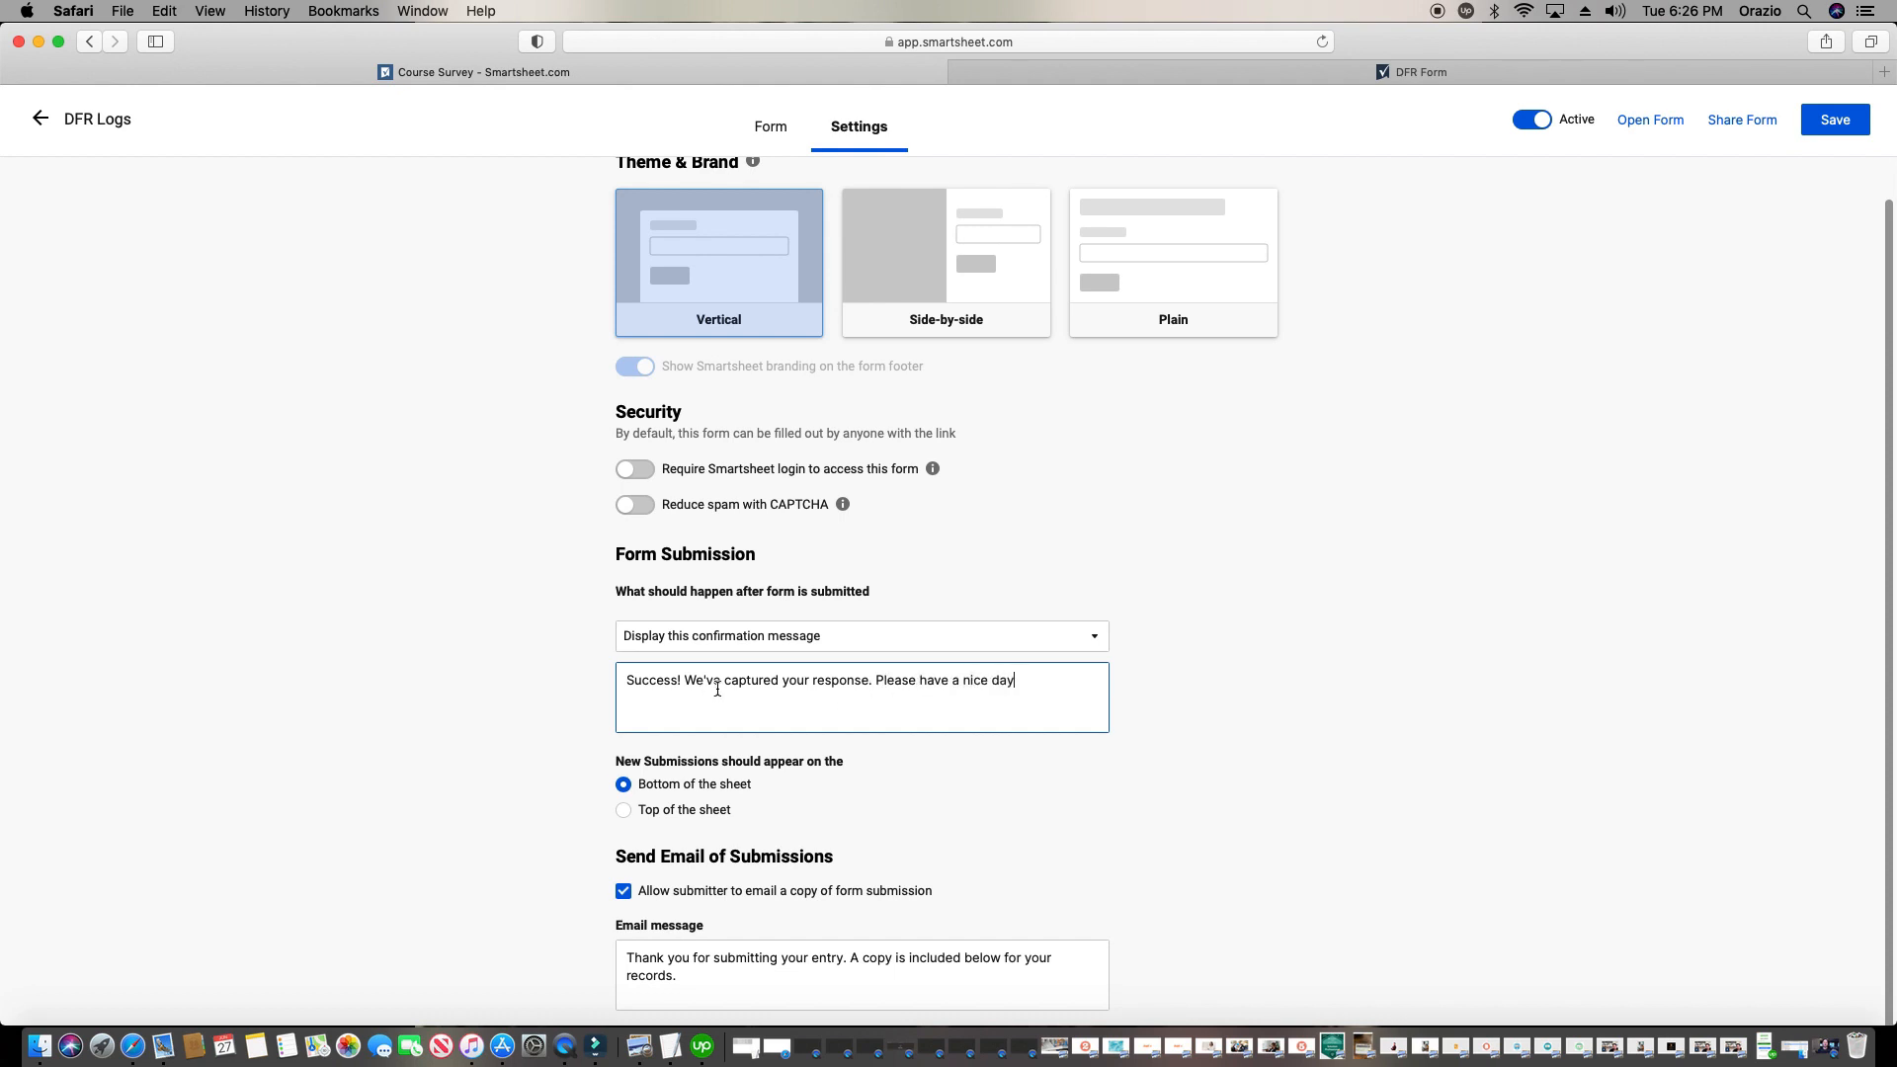
left_click(1093, 636)
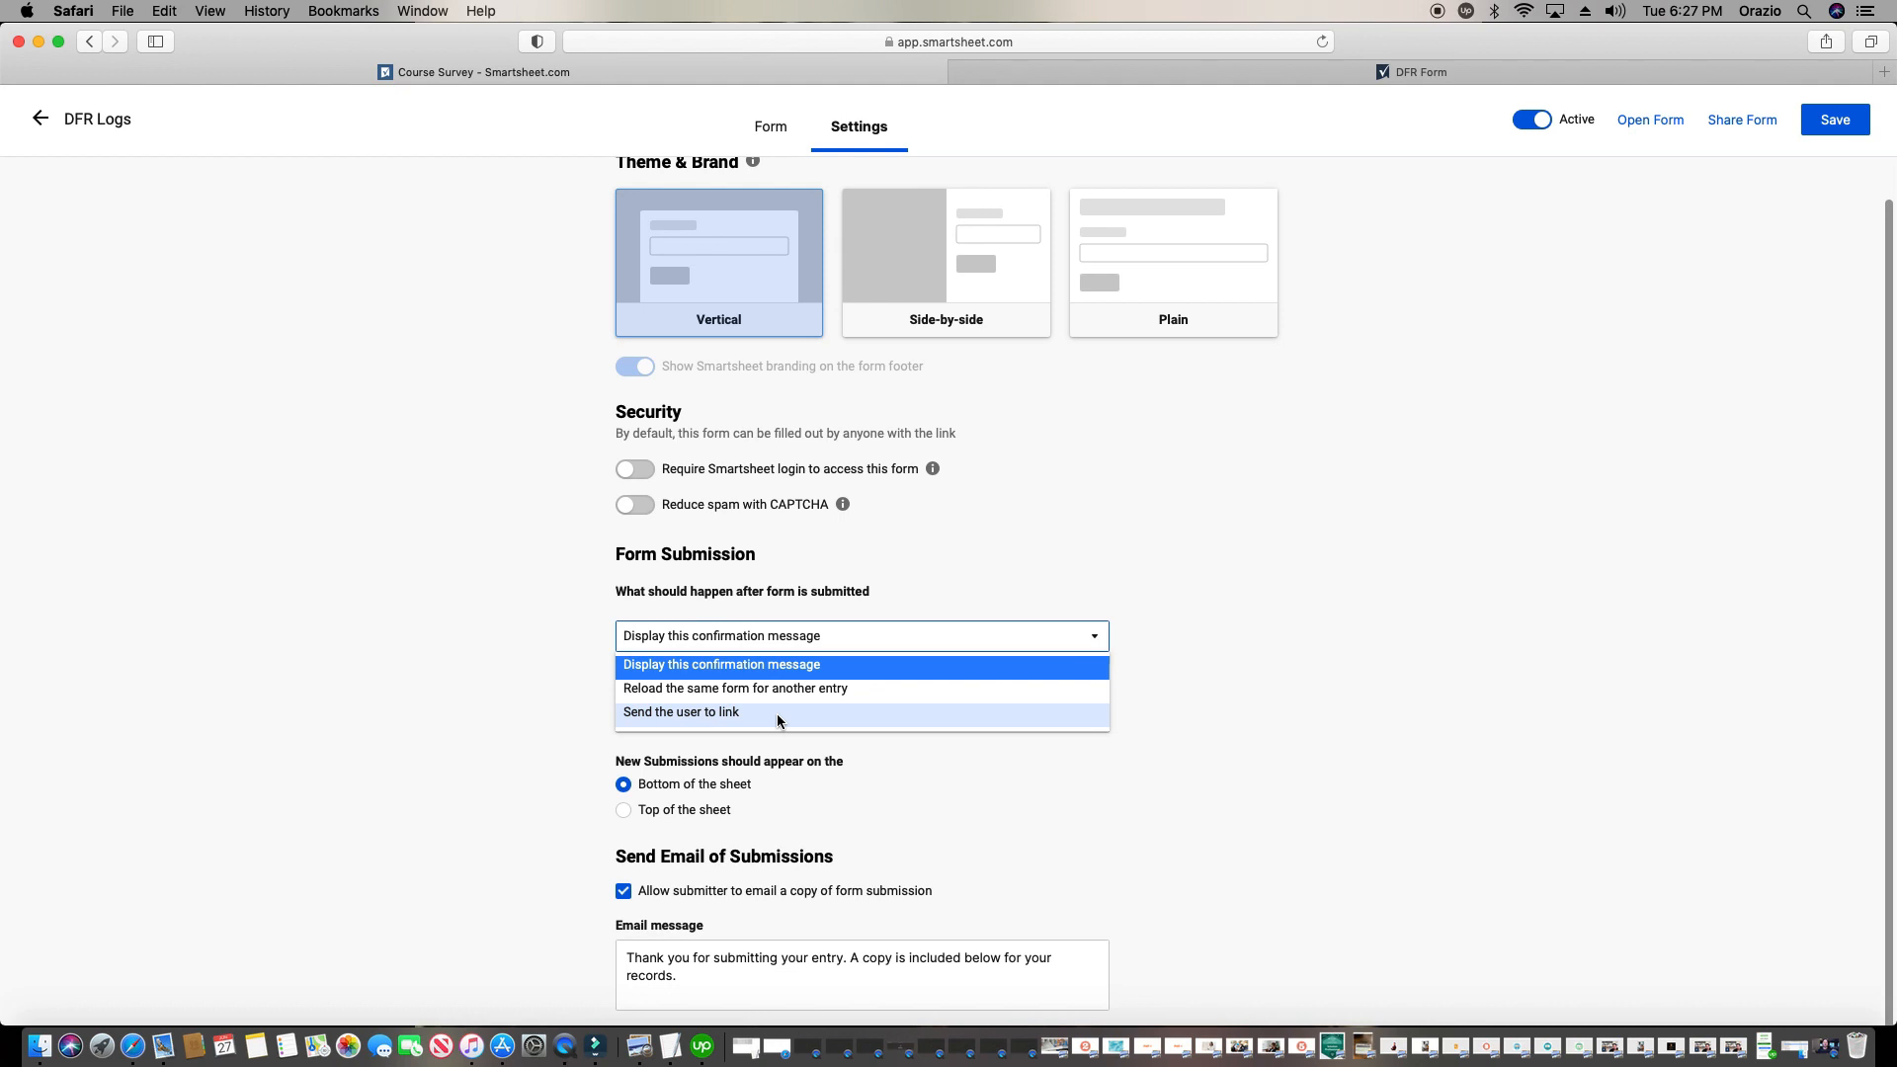
left_click(1149, 609)
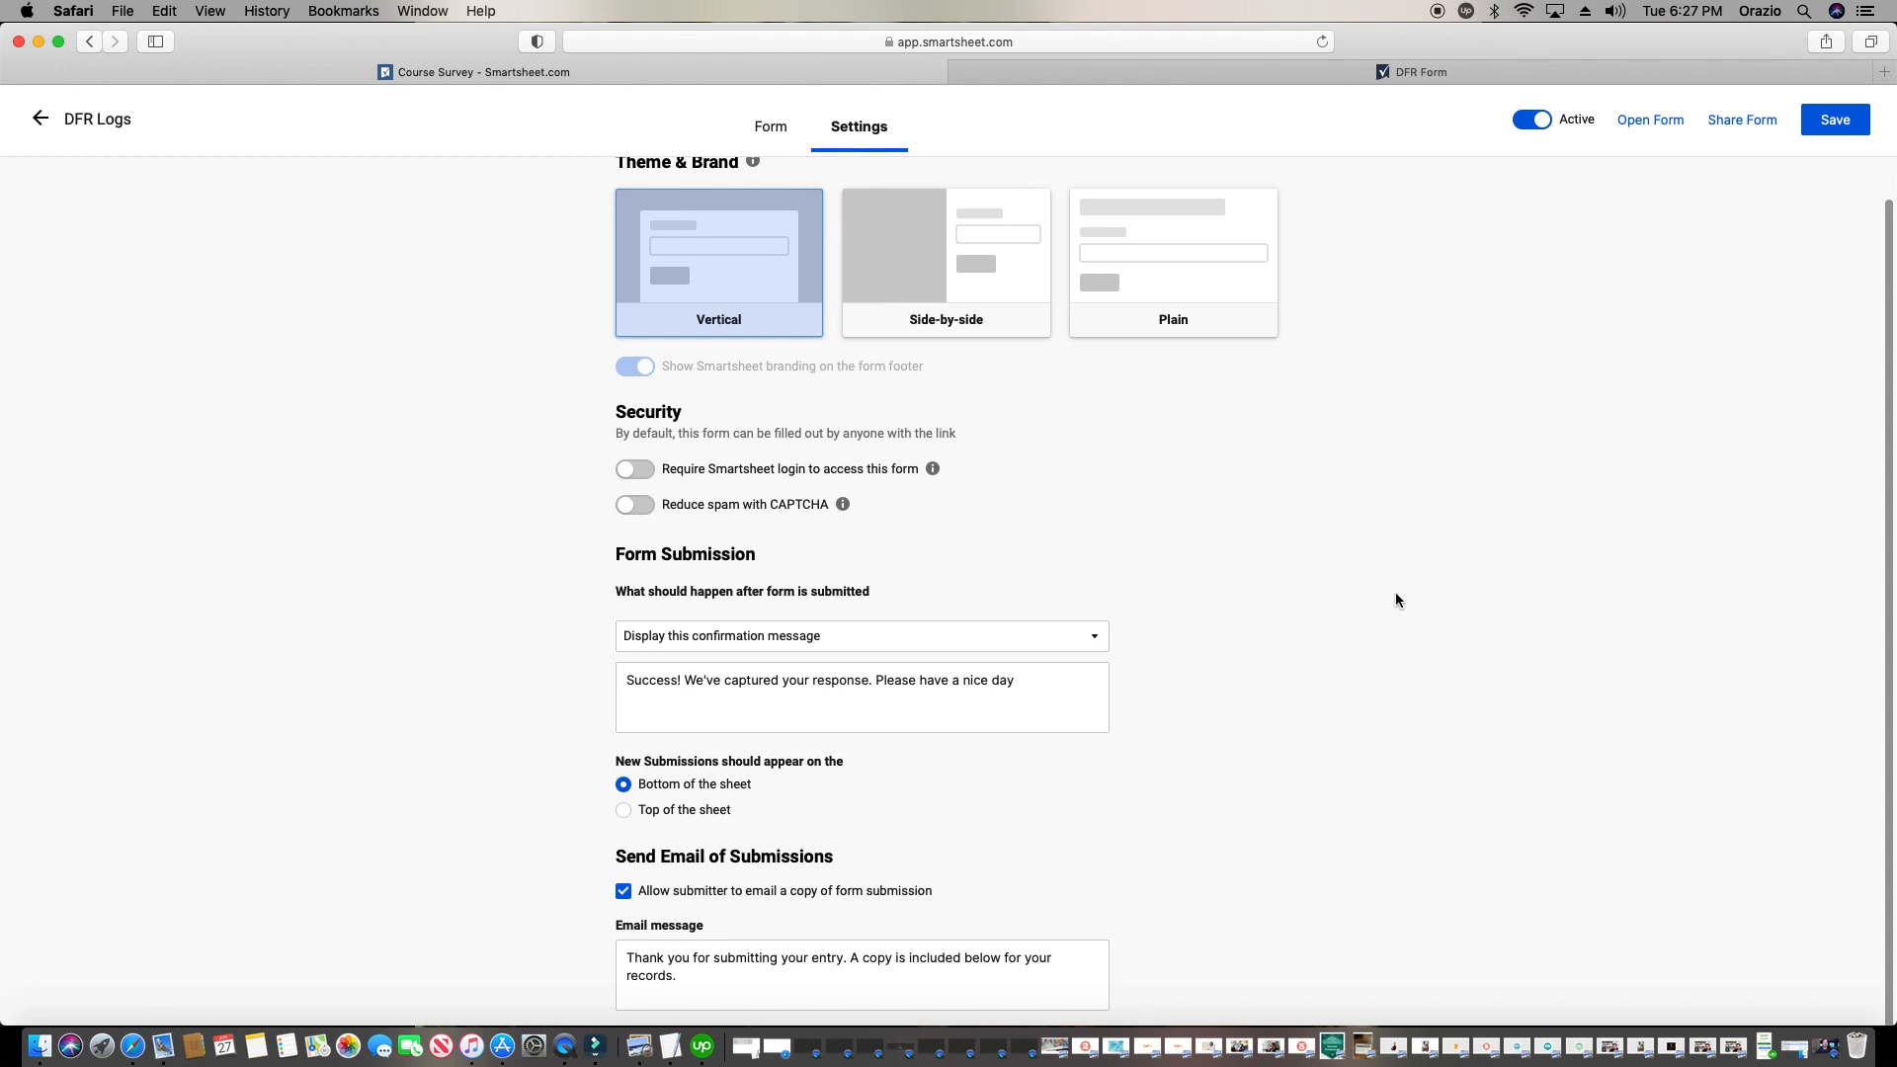
left_click(1823, 129)
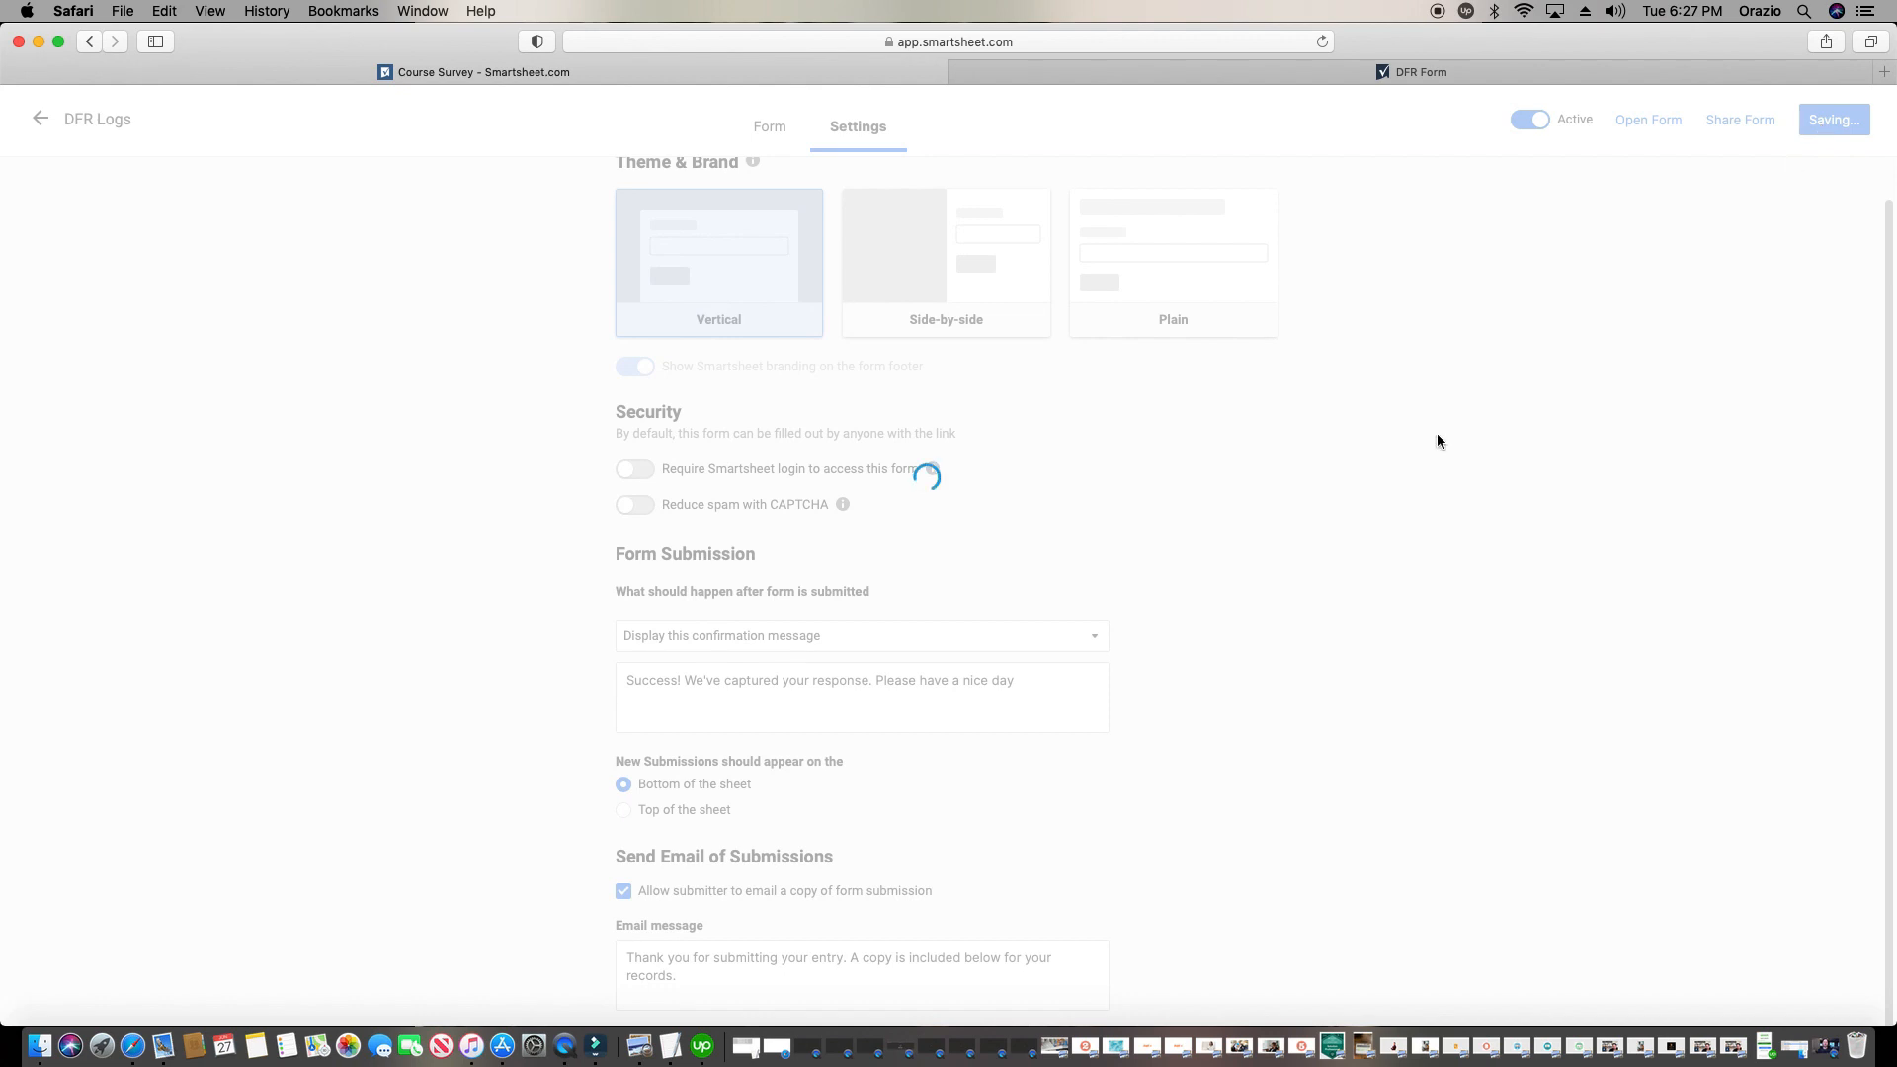
Leave the form builder for the DFR Logs sheet and reload it to load the submitted entry
left_click(780, 132)
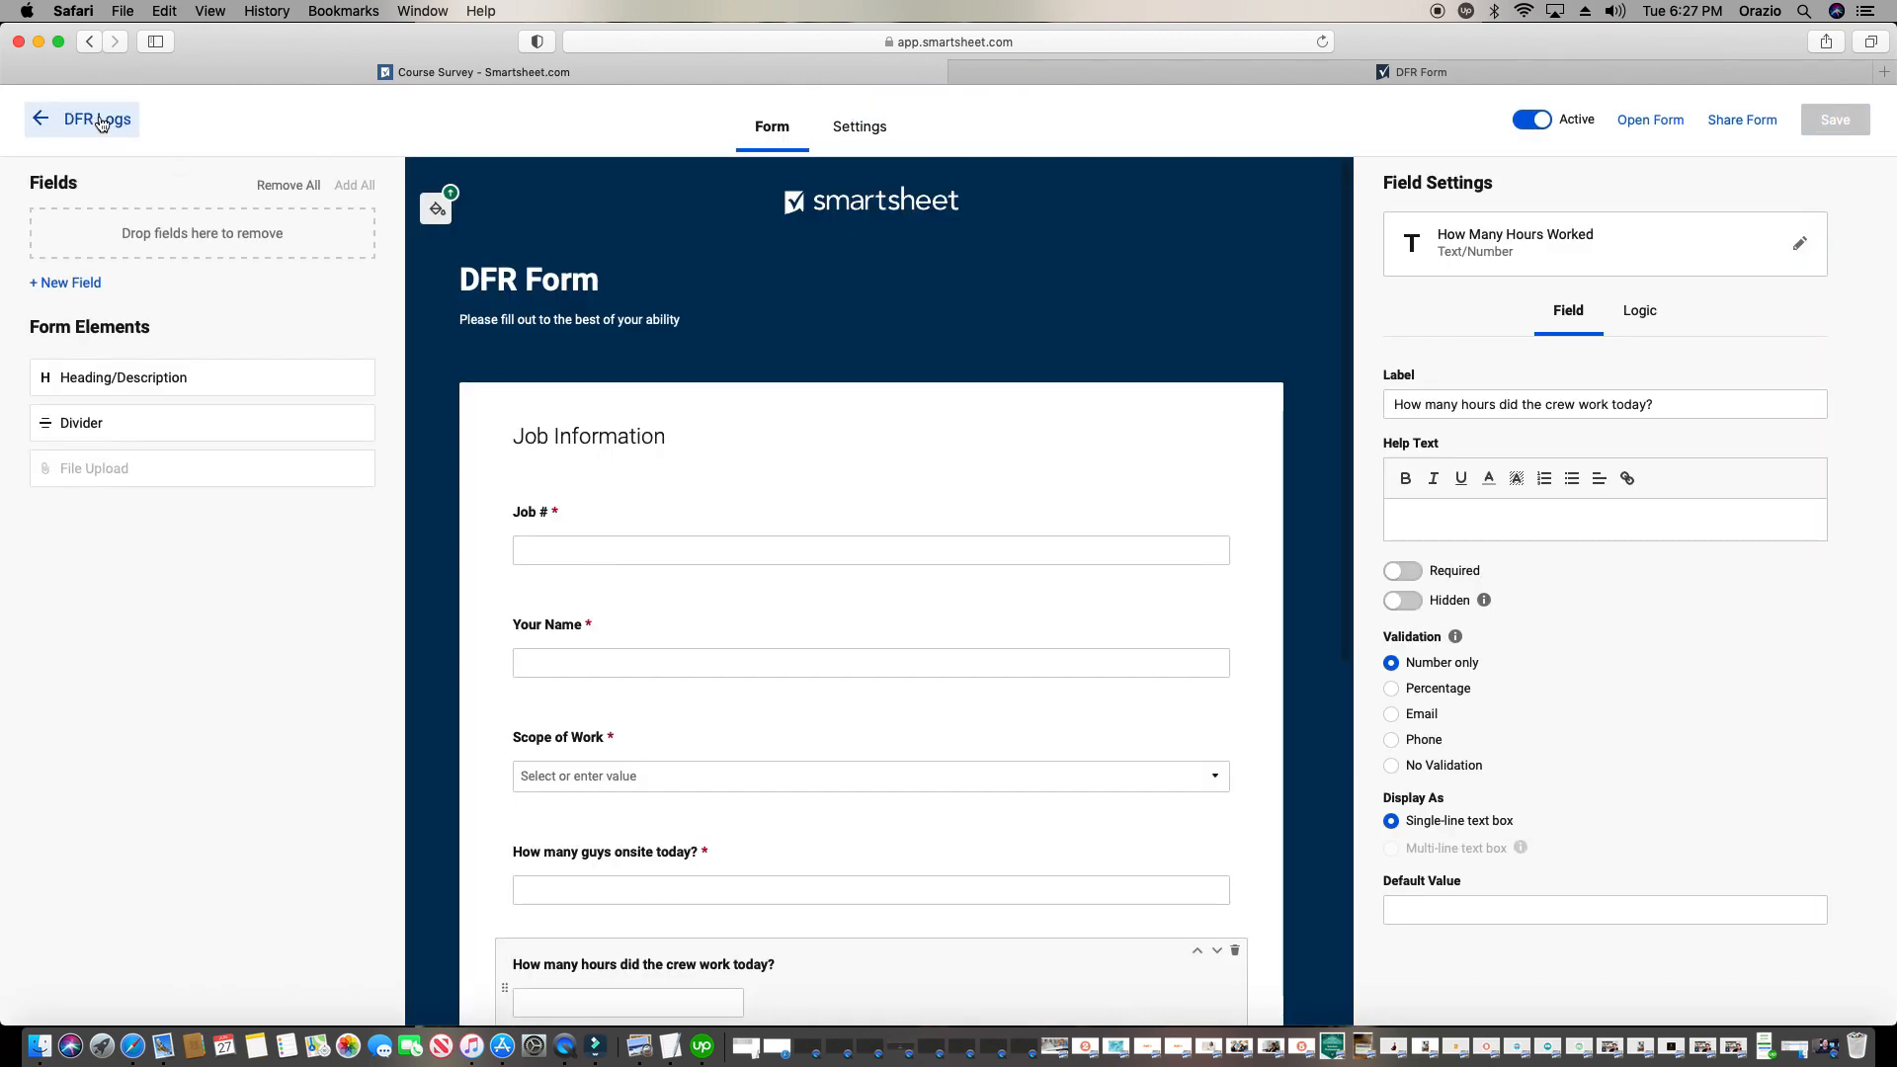
left_click(100, 123)
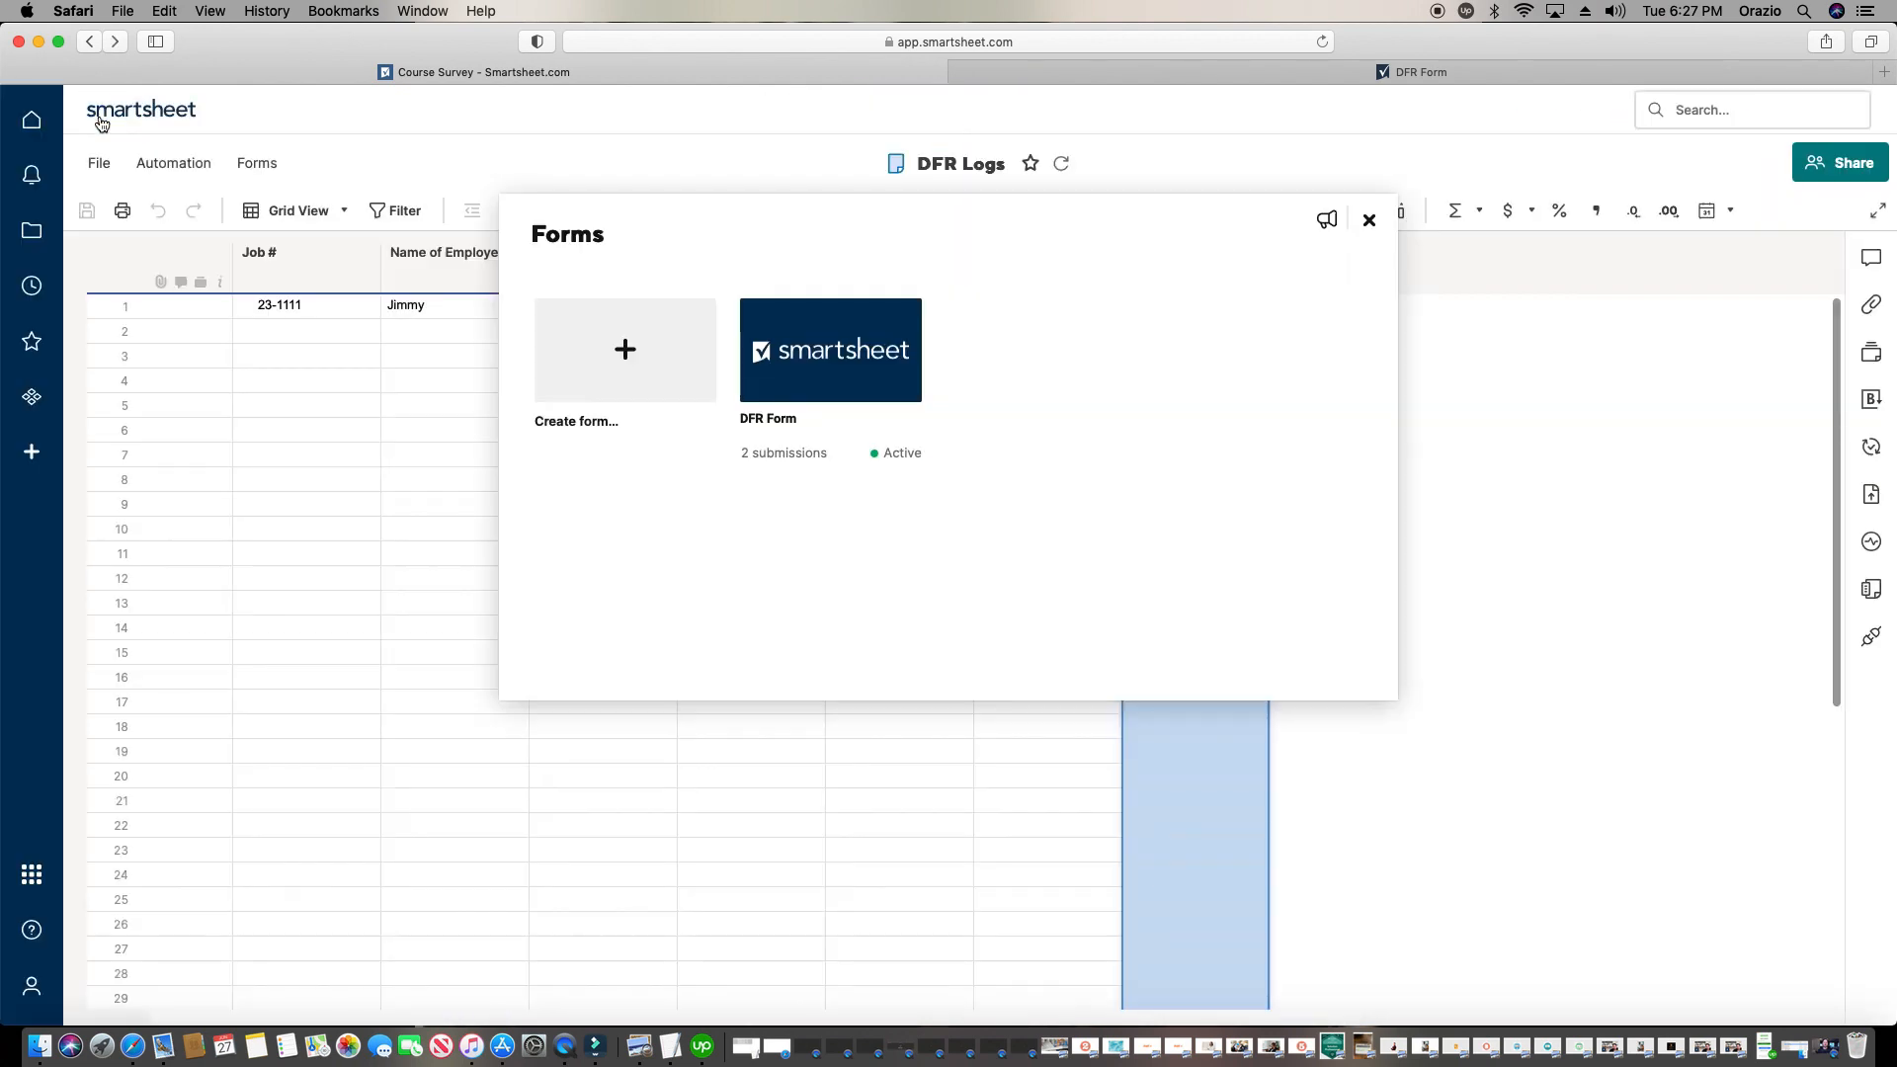
left_click(1370, 221)
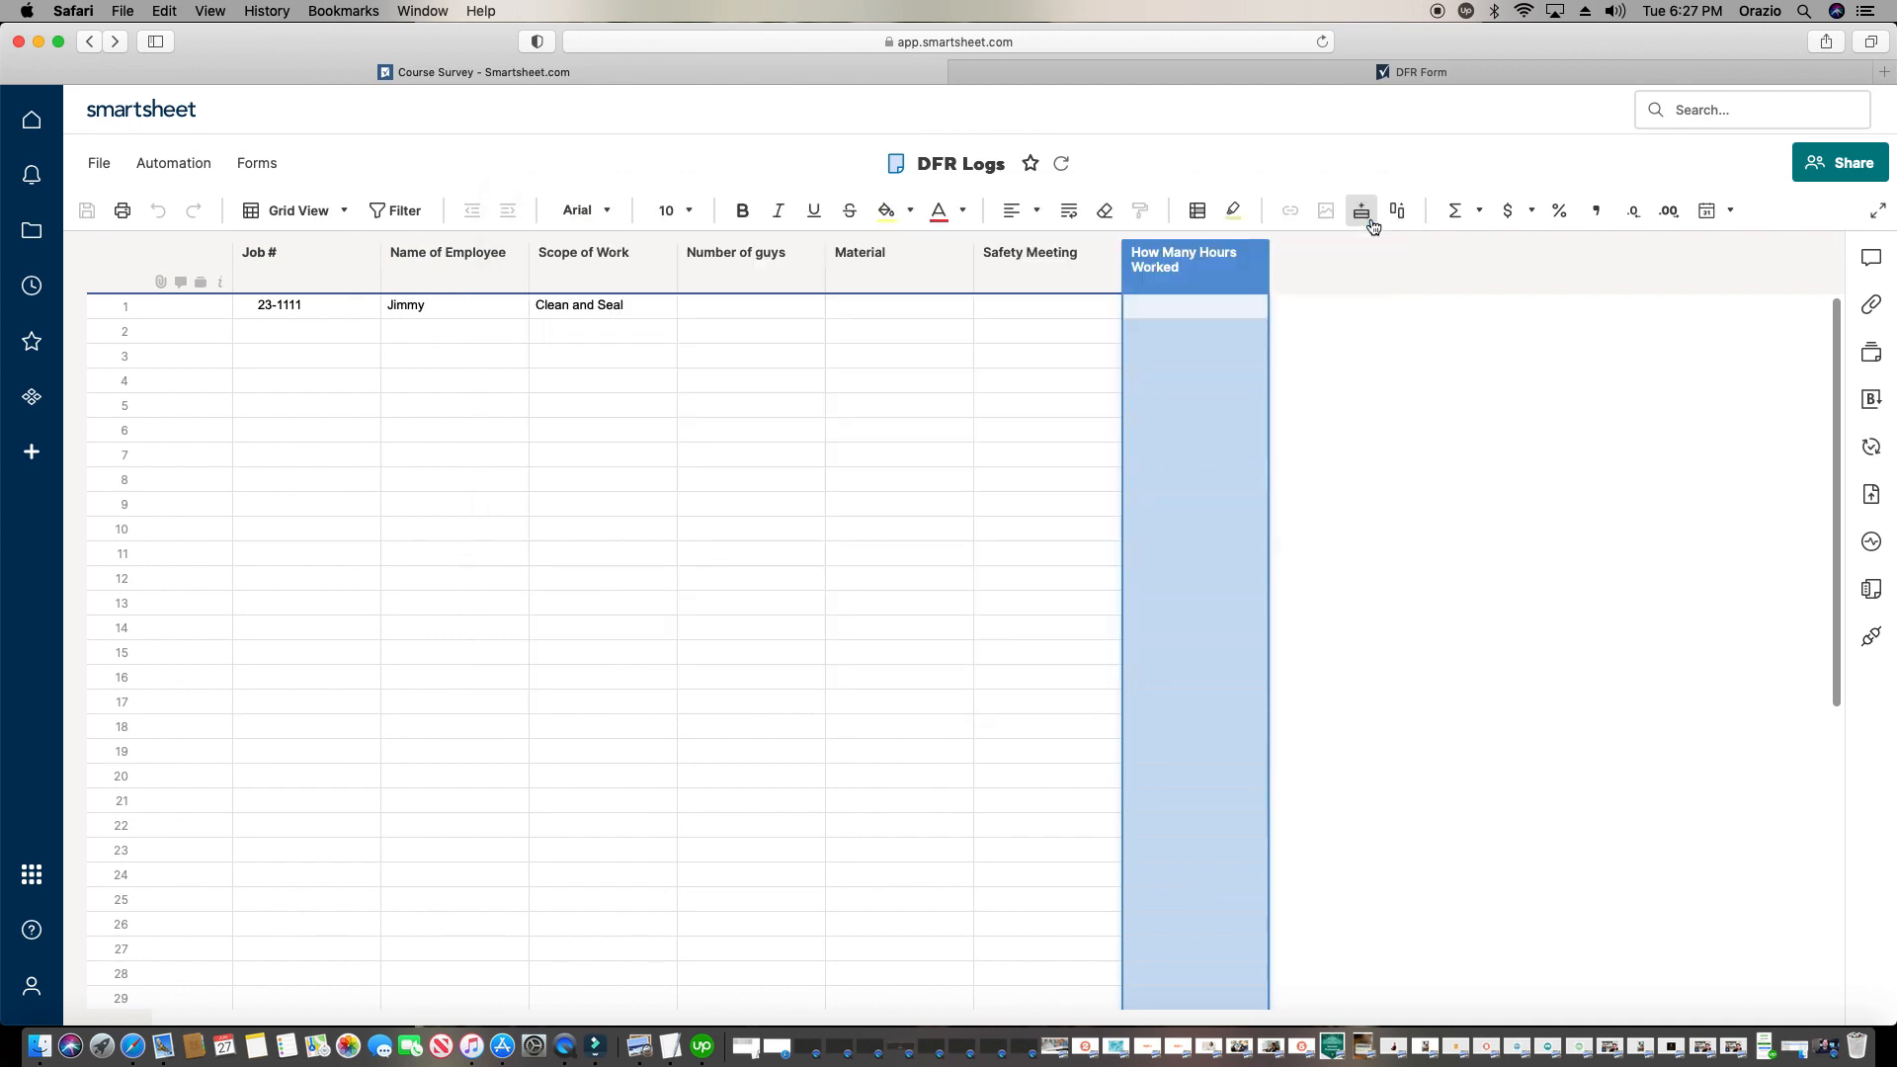
left_click(1323, 42)
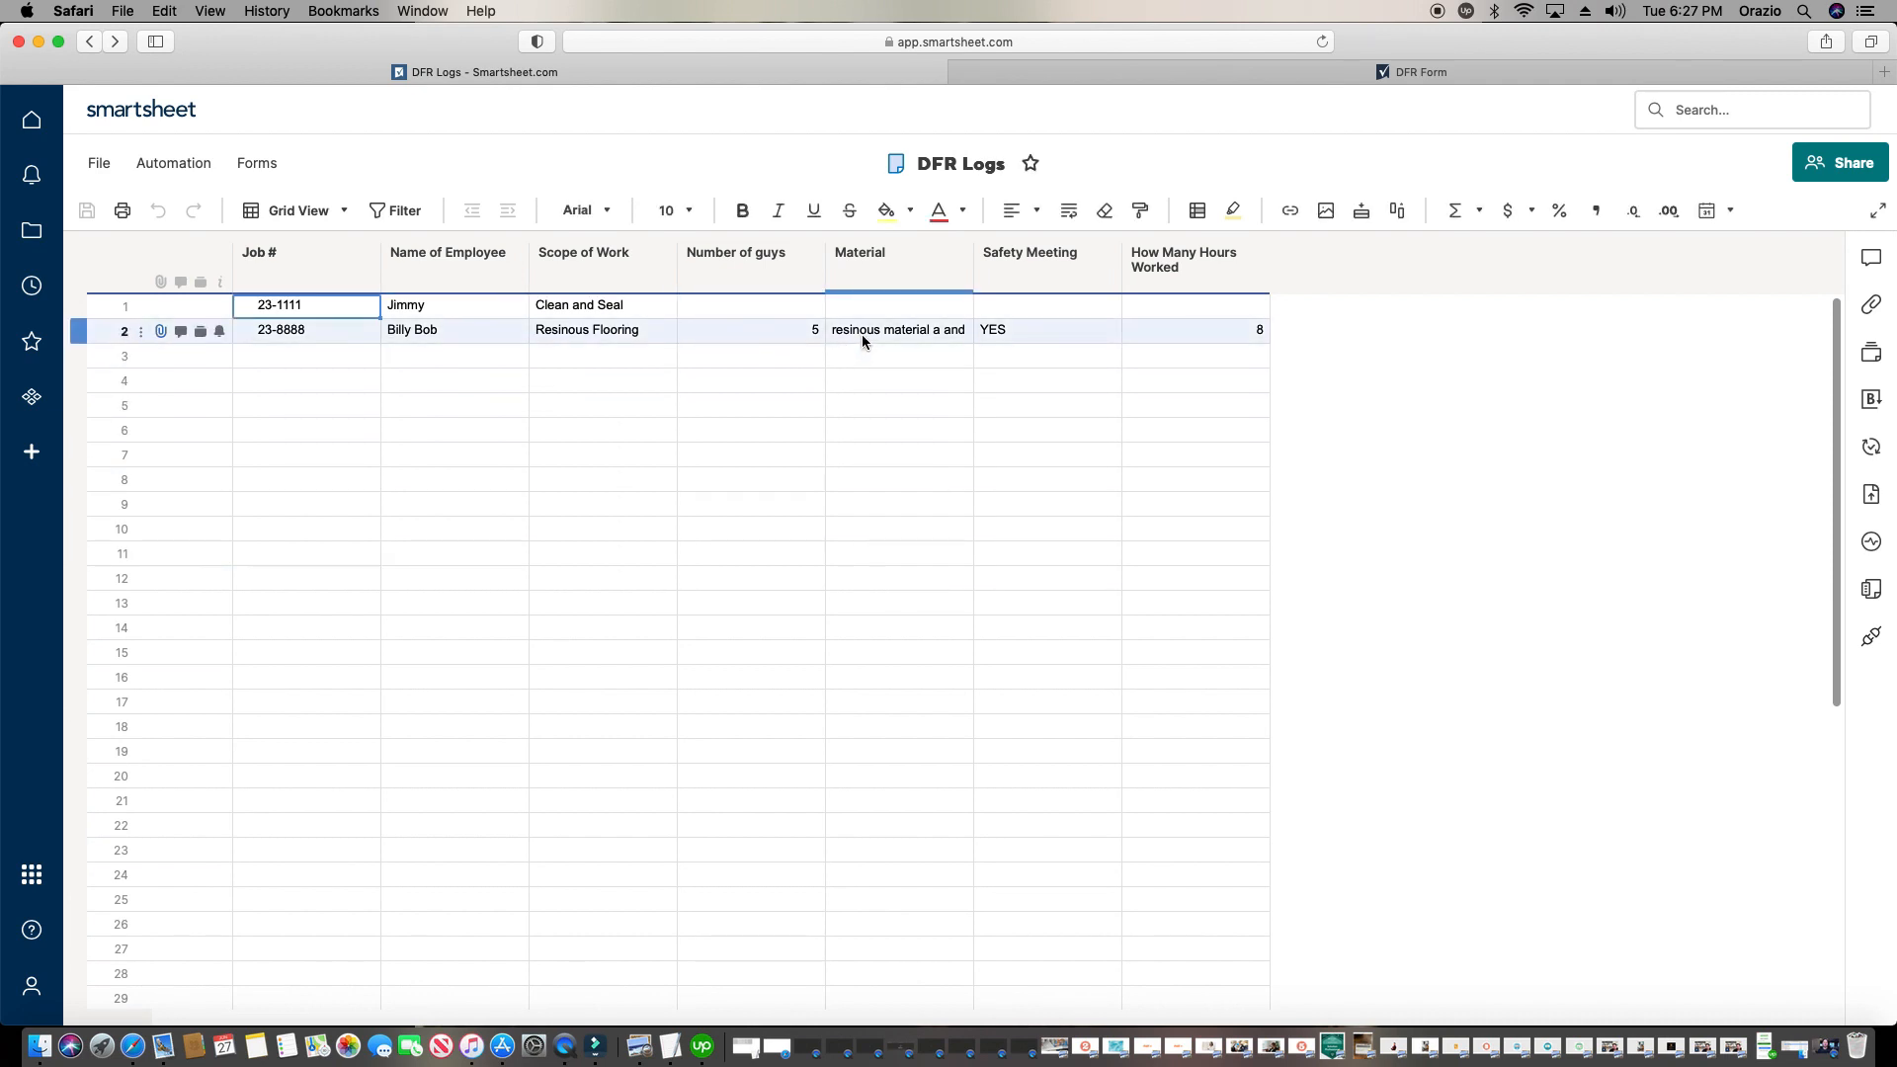
Move the How Many Hours Worked column directly after Number of guys and narrow both columns
left_click_drag(1222, 261, 845, 267)
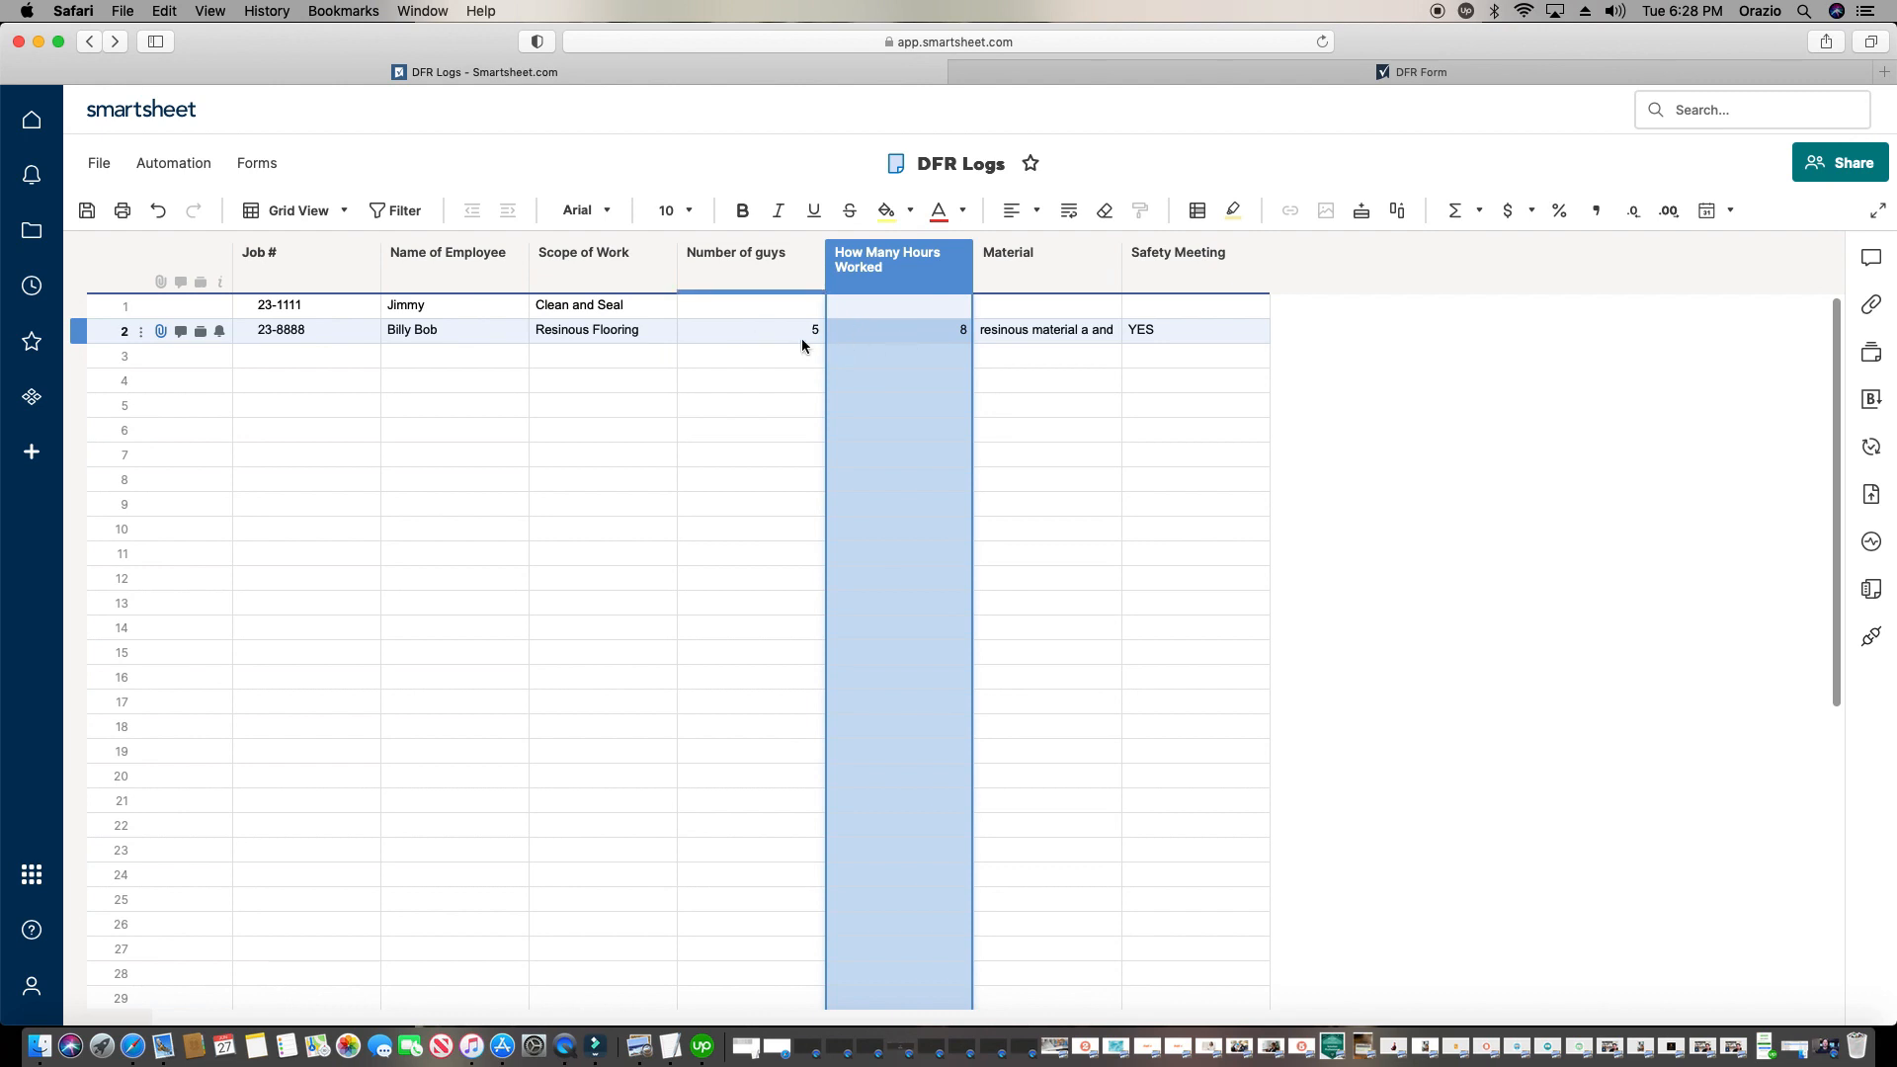
left_click_drag(965, 276, 927, 276)
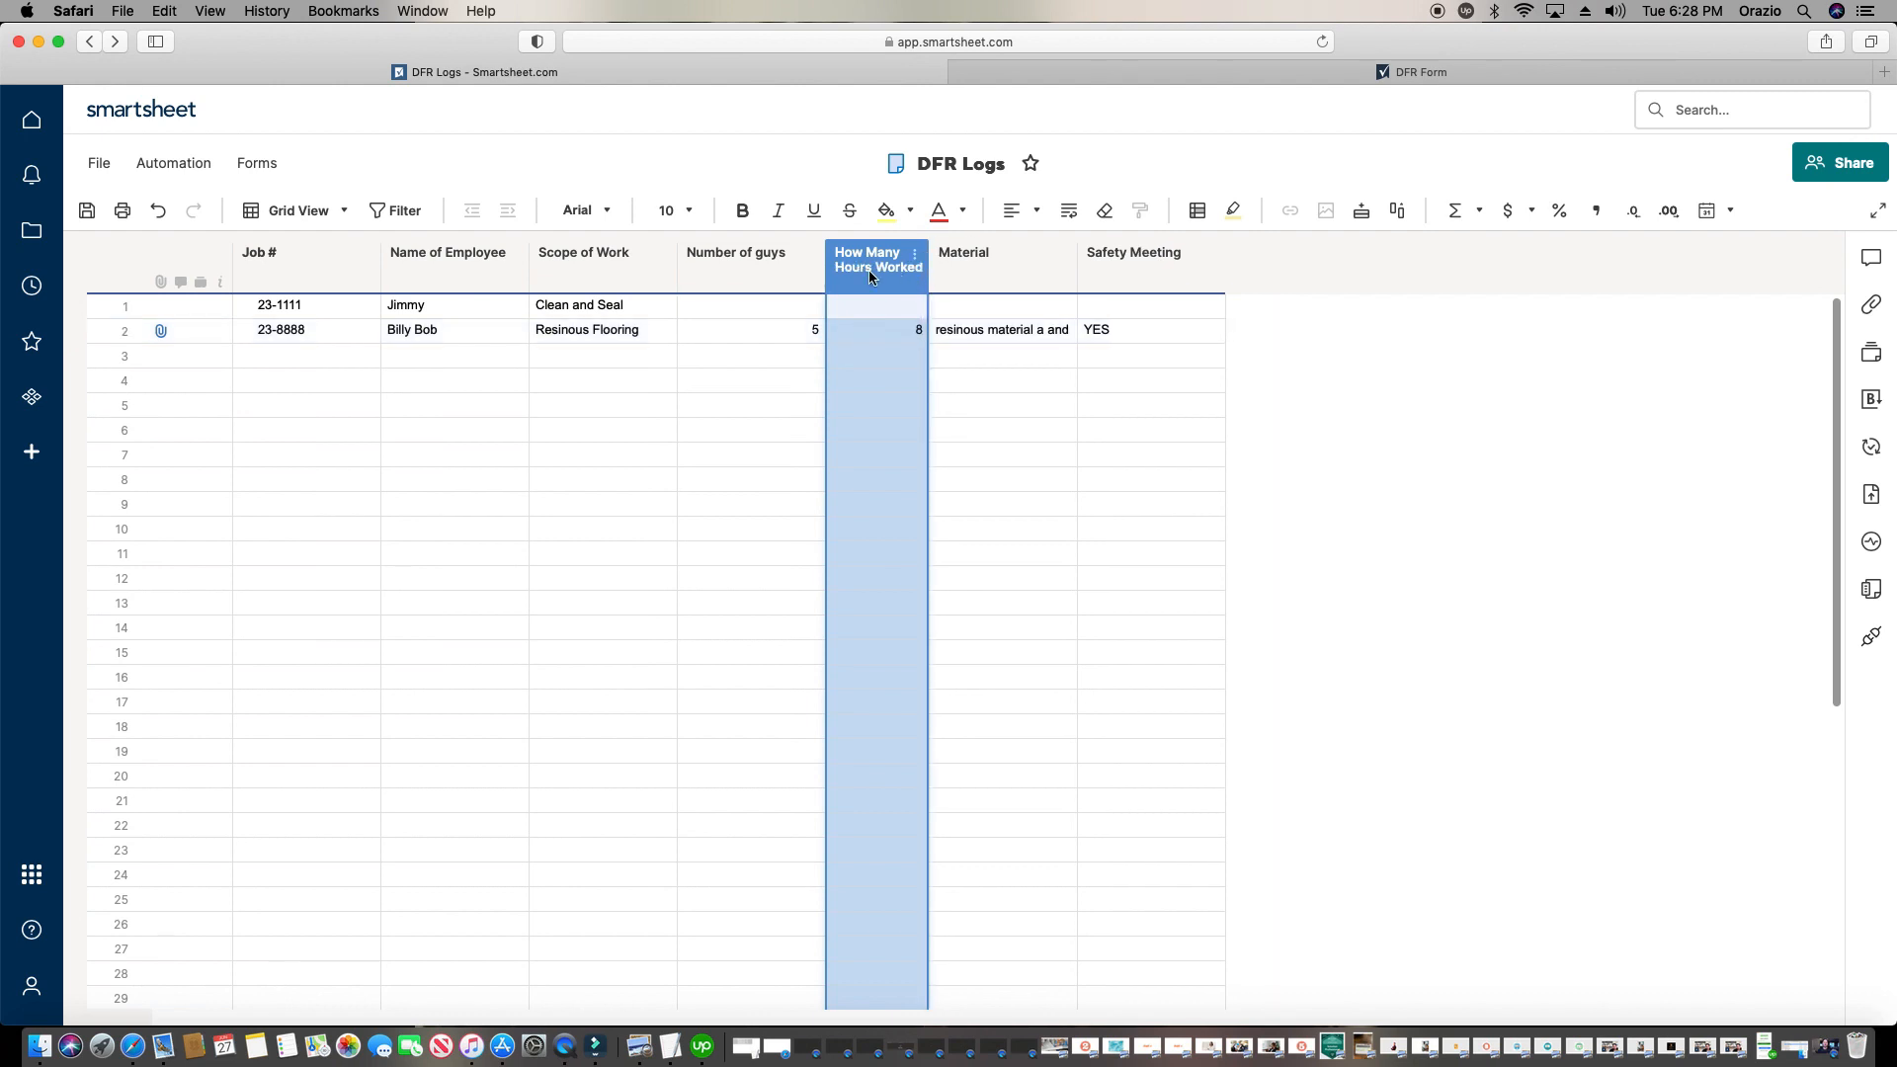
left_click(812, 277)
left_click_drag(812, 276, 775, 276)
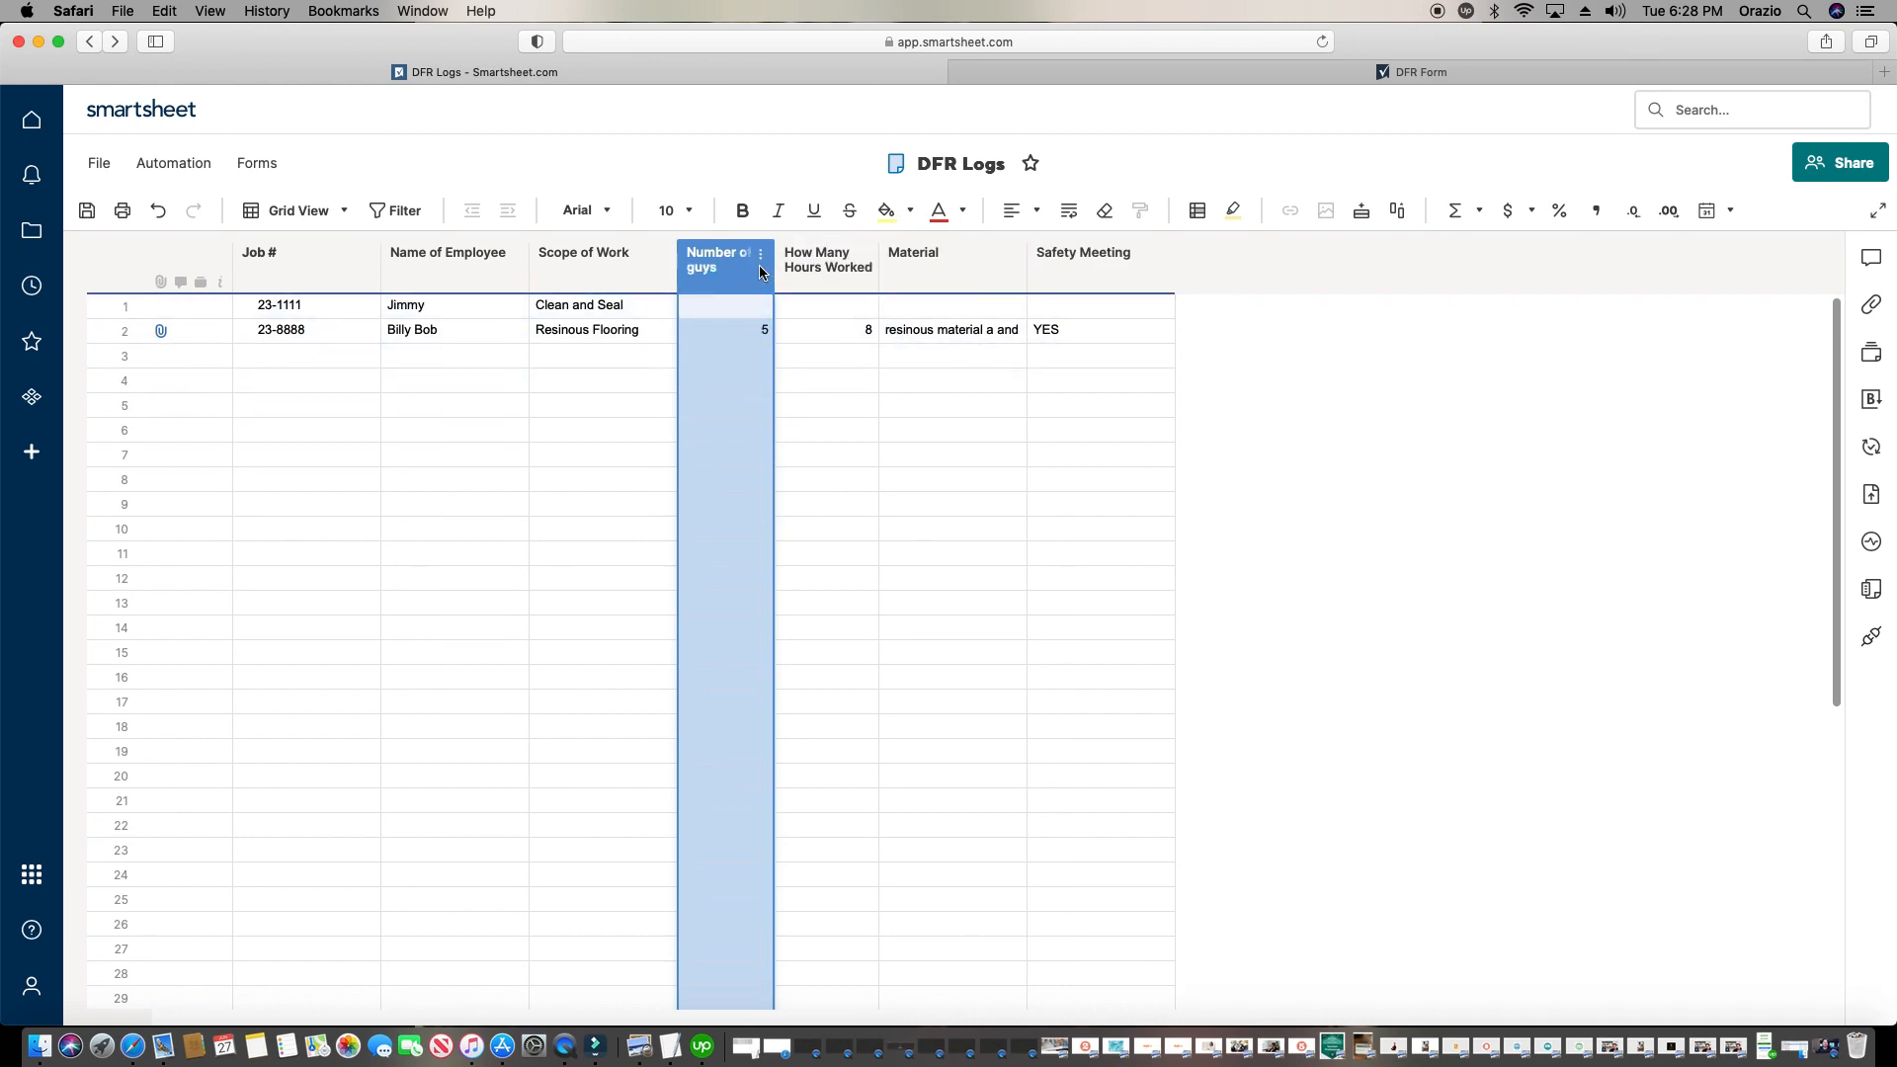
Move the Number of guys and How Many Hours Worked columns together to the end, after Safety Meeting
key("shift+Right")
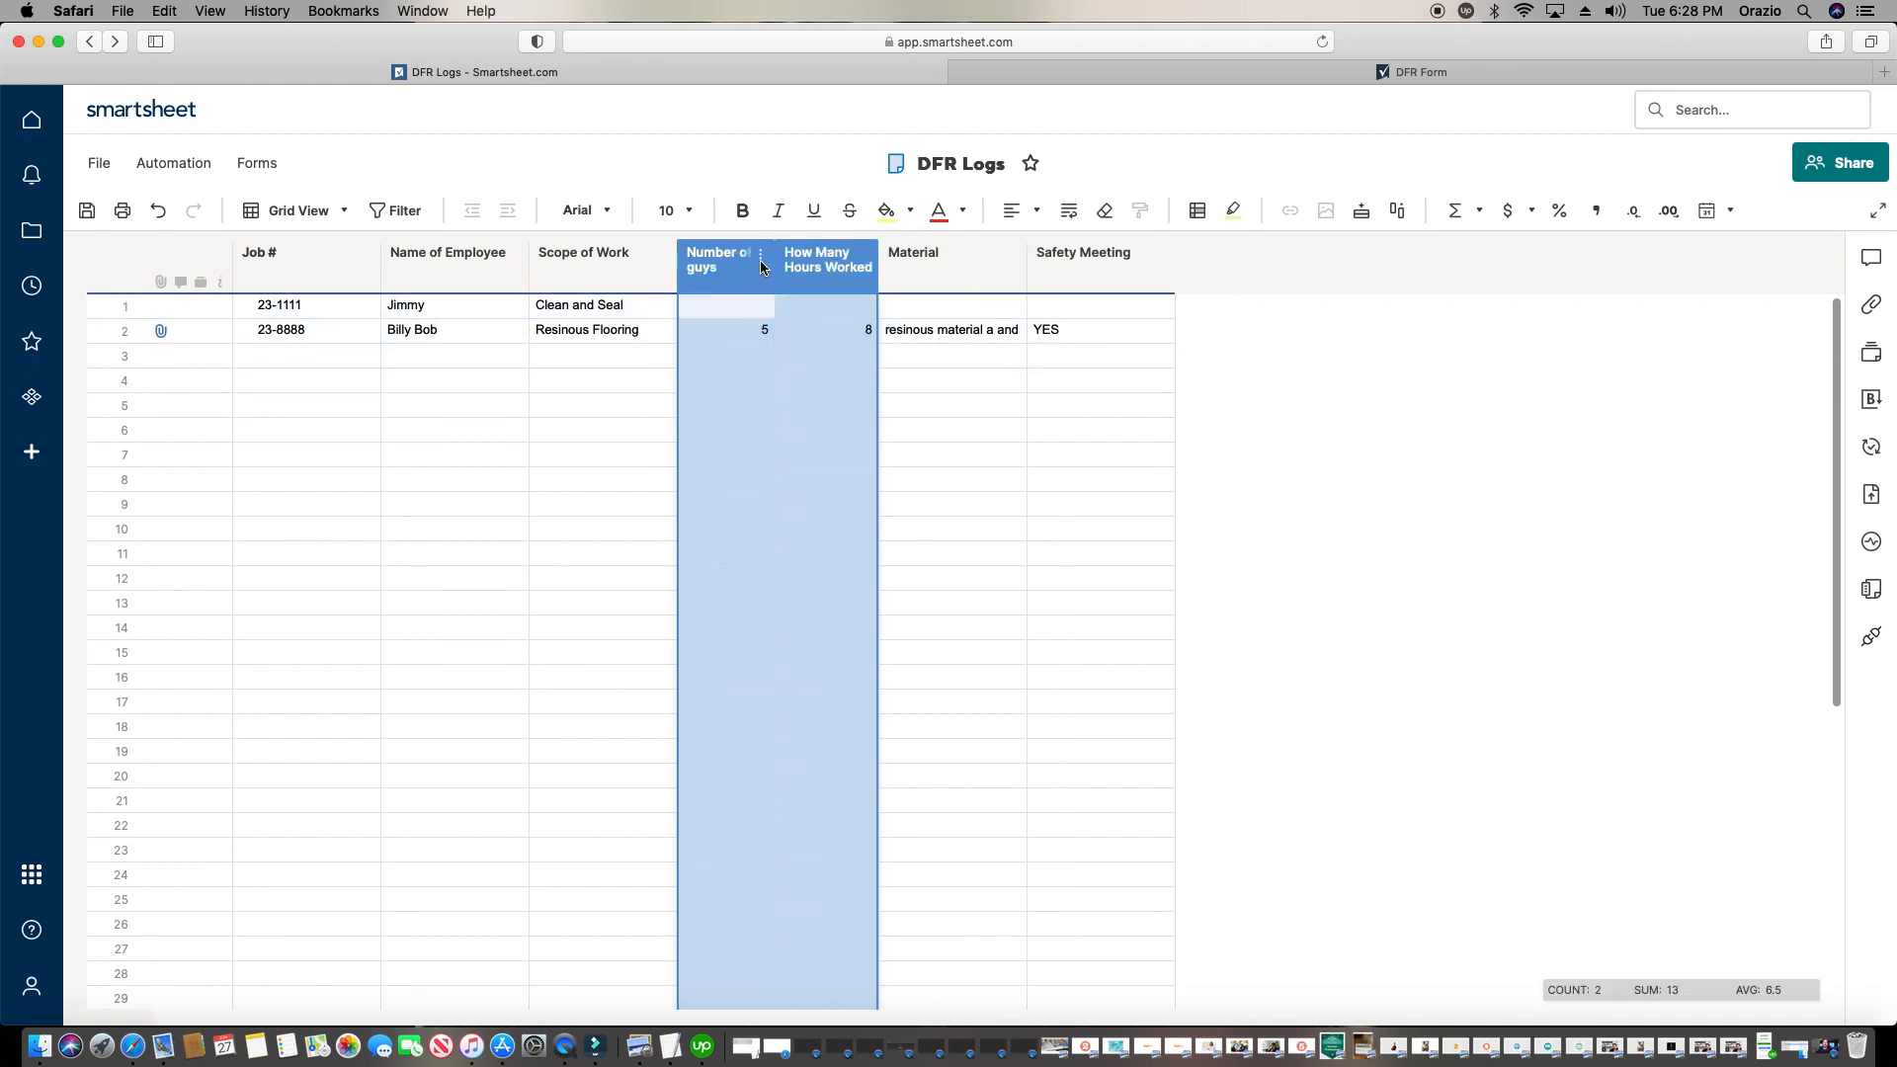
left_click_drag(721, 261, 1049, 294)
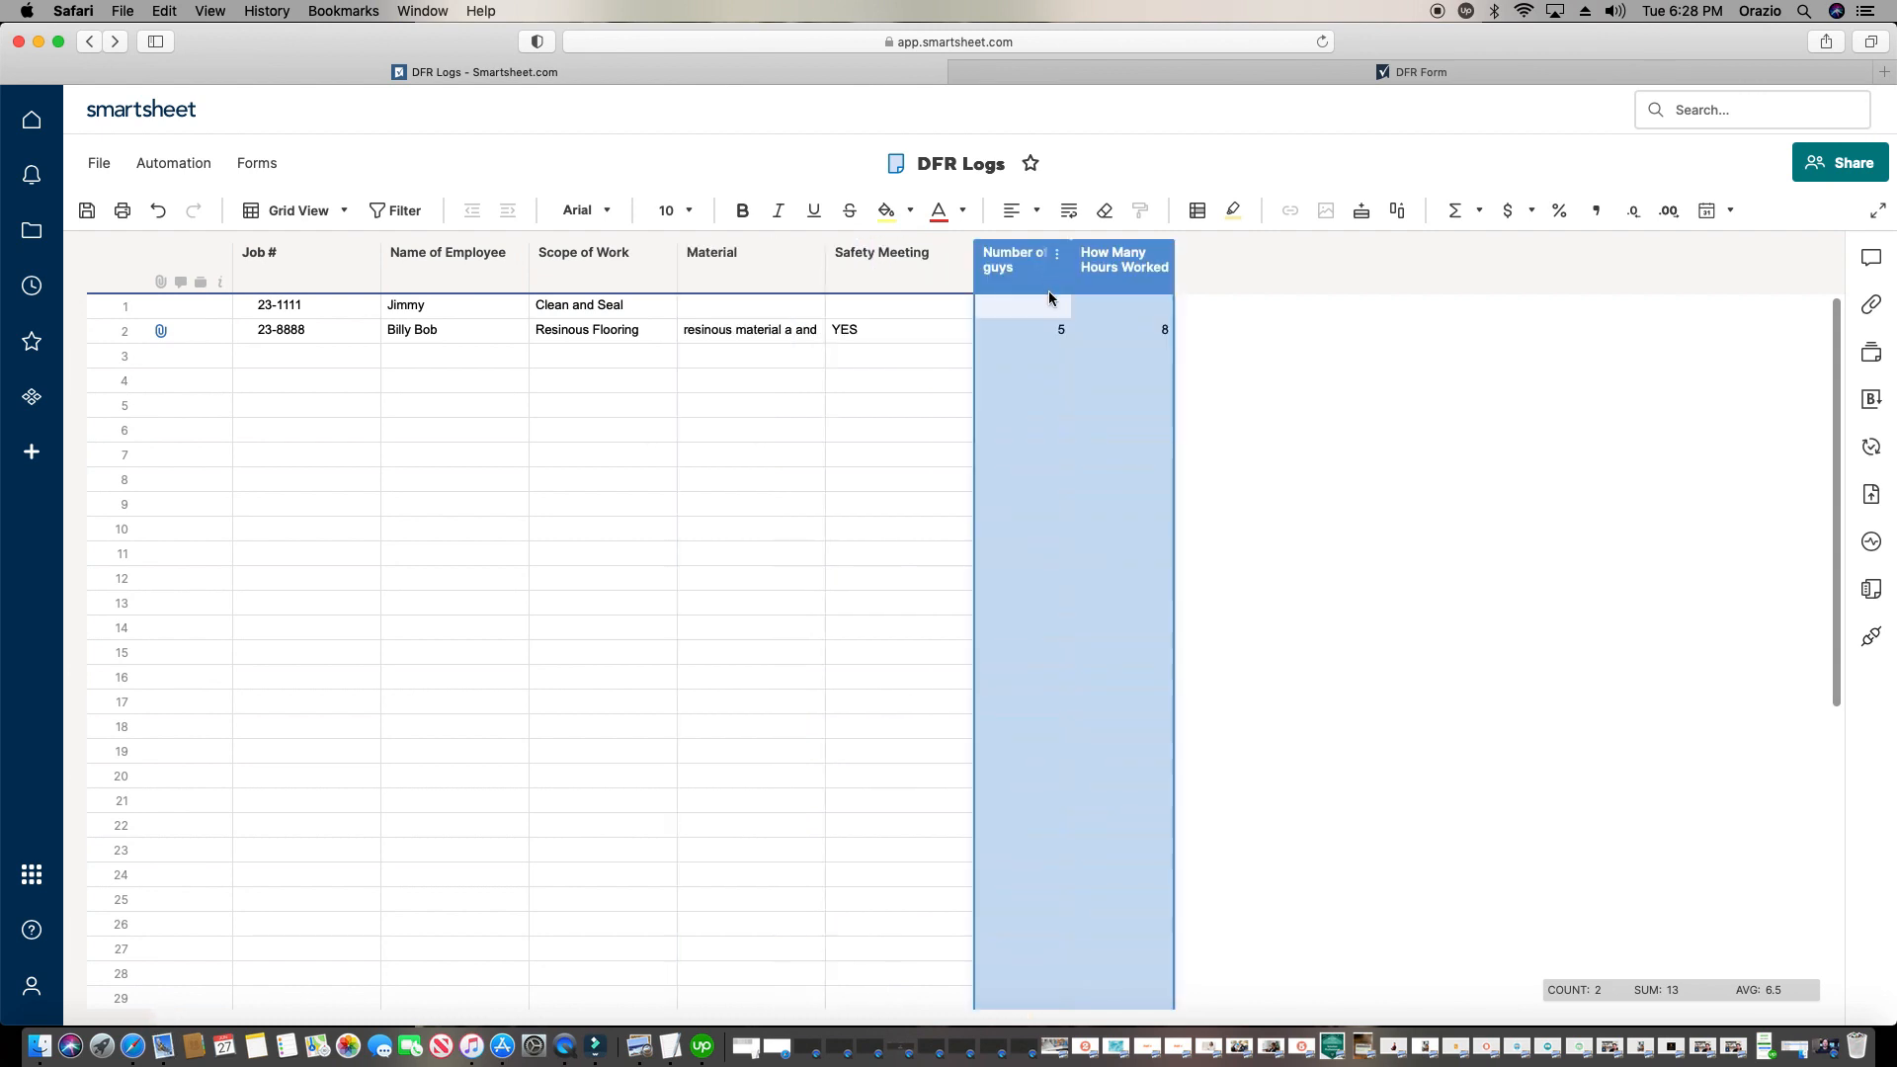
left_click(948, 431)
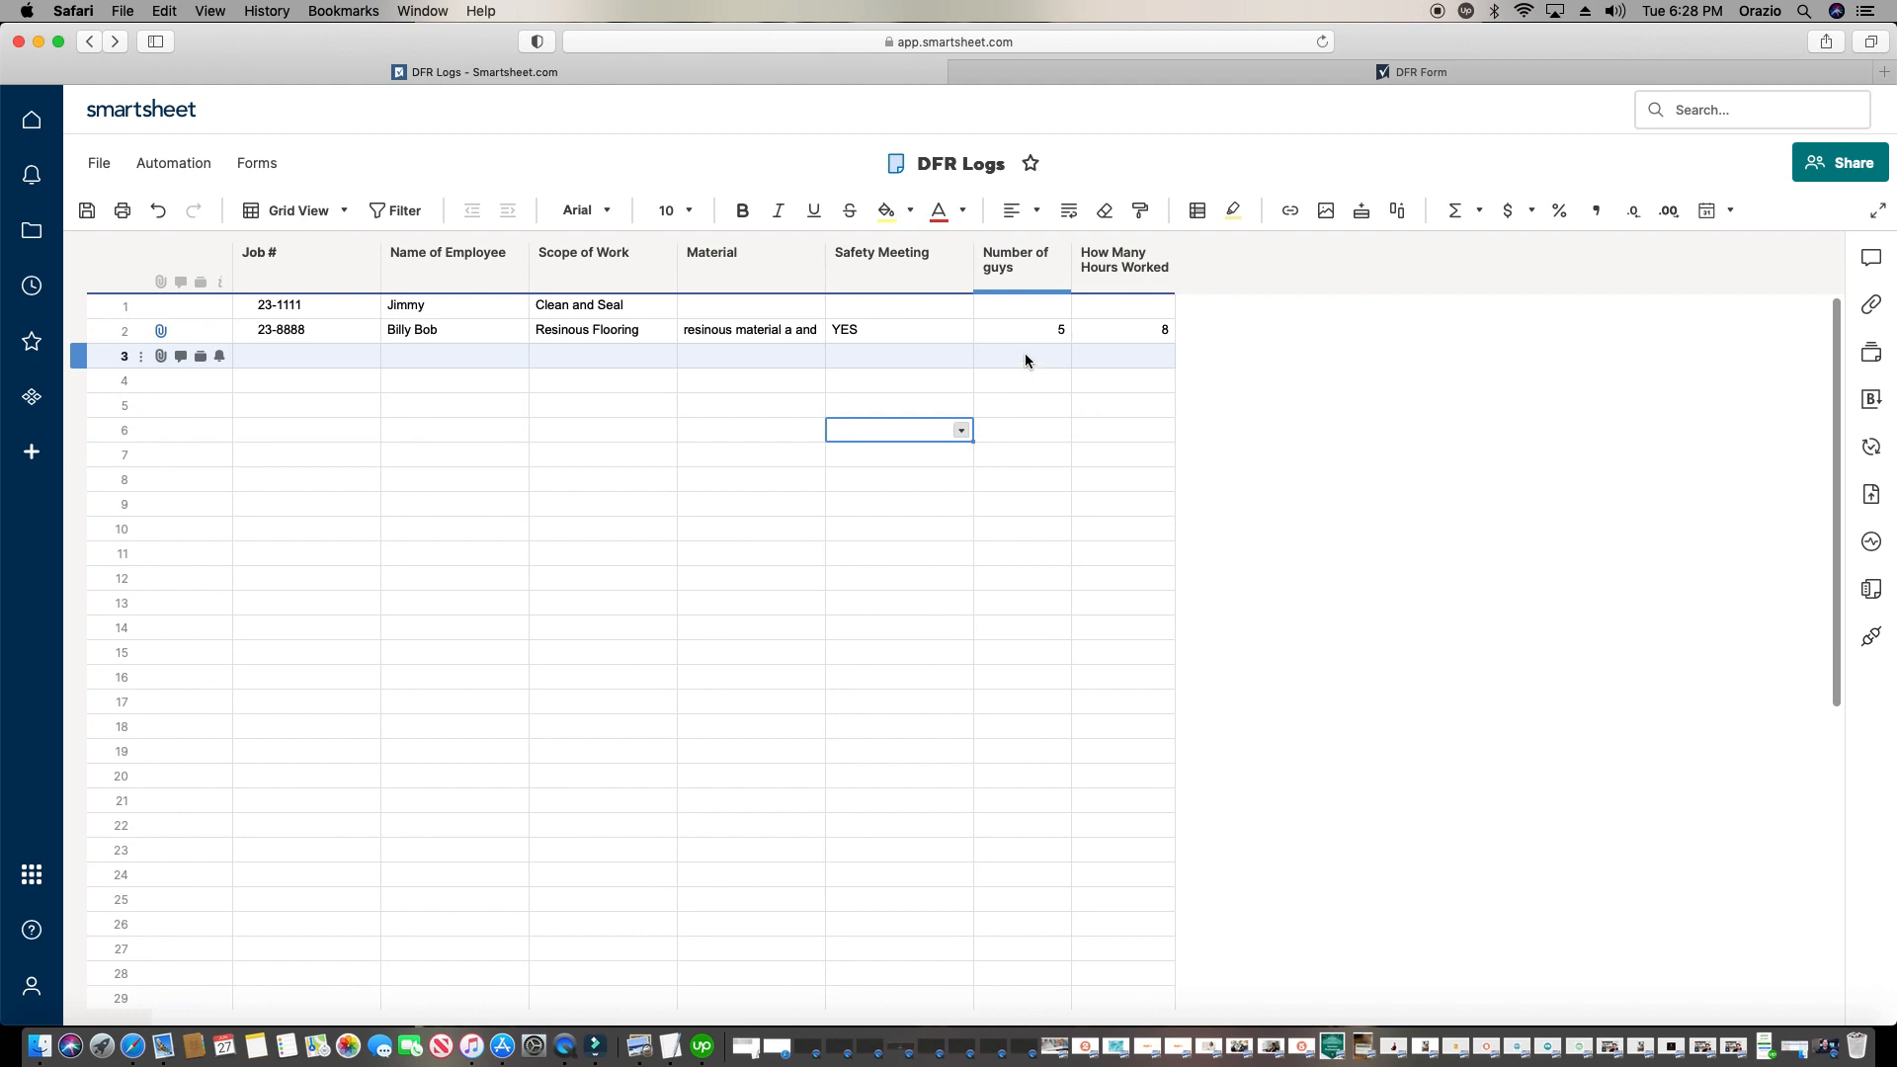
View the Untitled design-19.png attachment of row 2 and return to the sheet
left_click(162, 334)
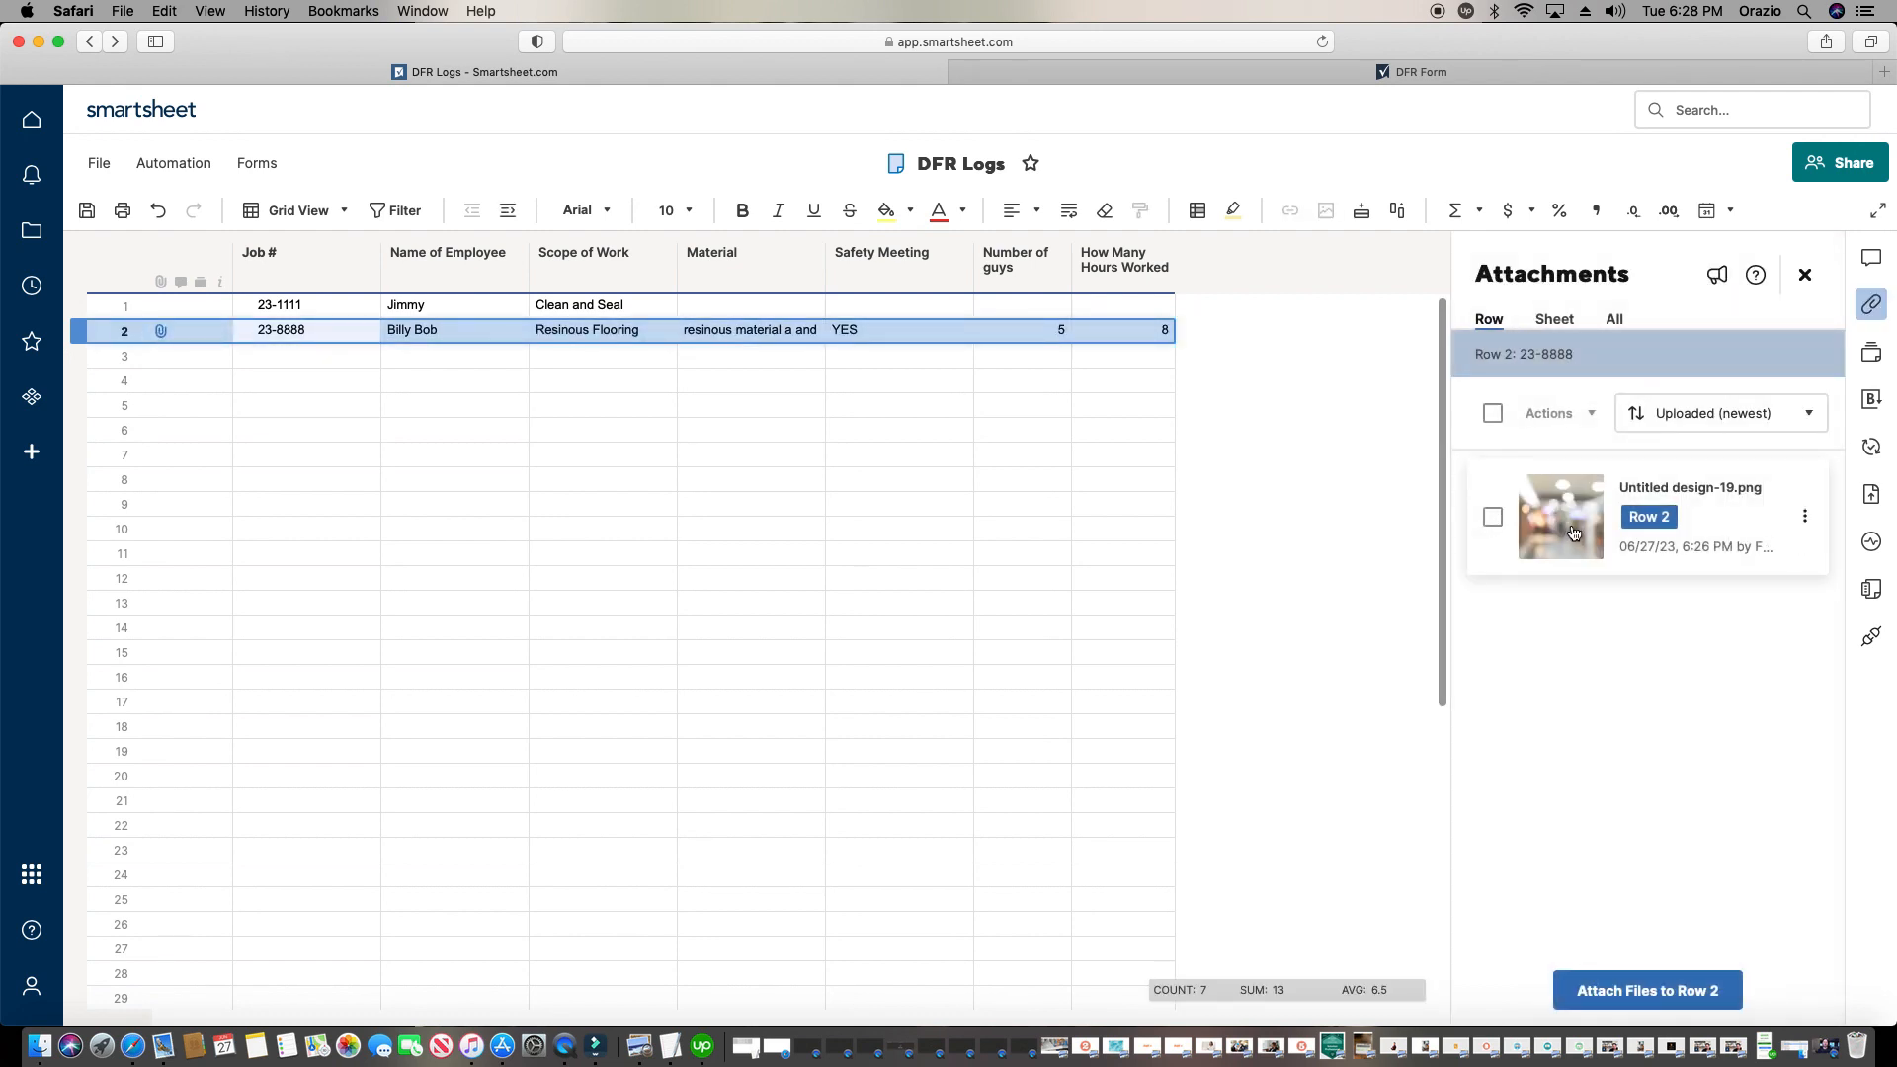
left_click(1571, 529)
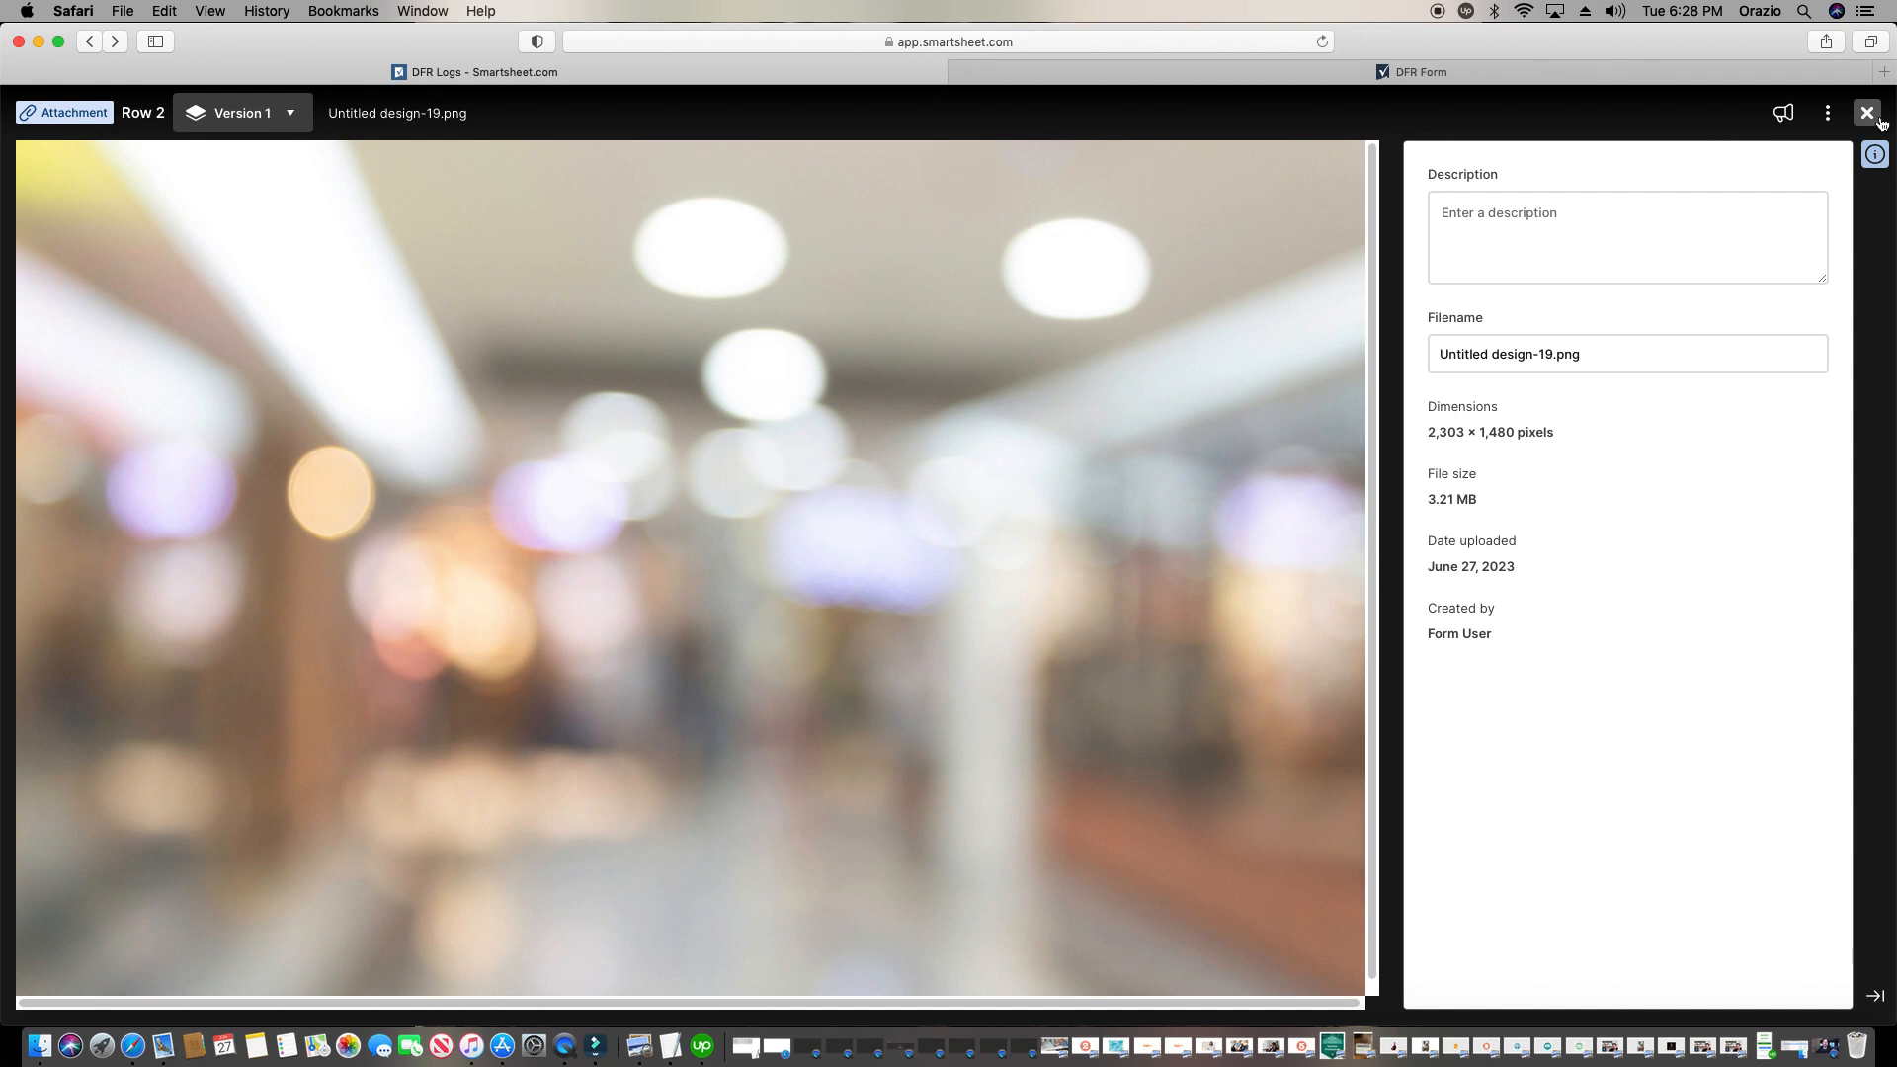
left_click(1865, 116)
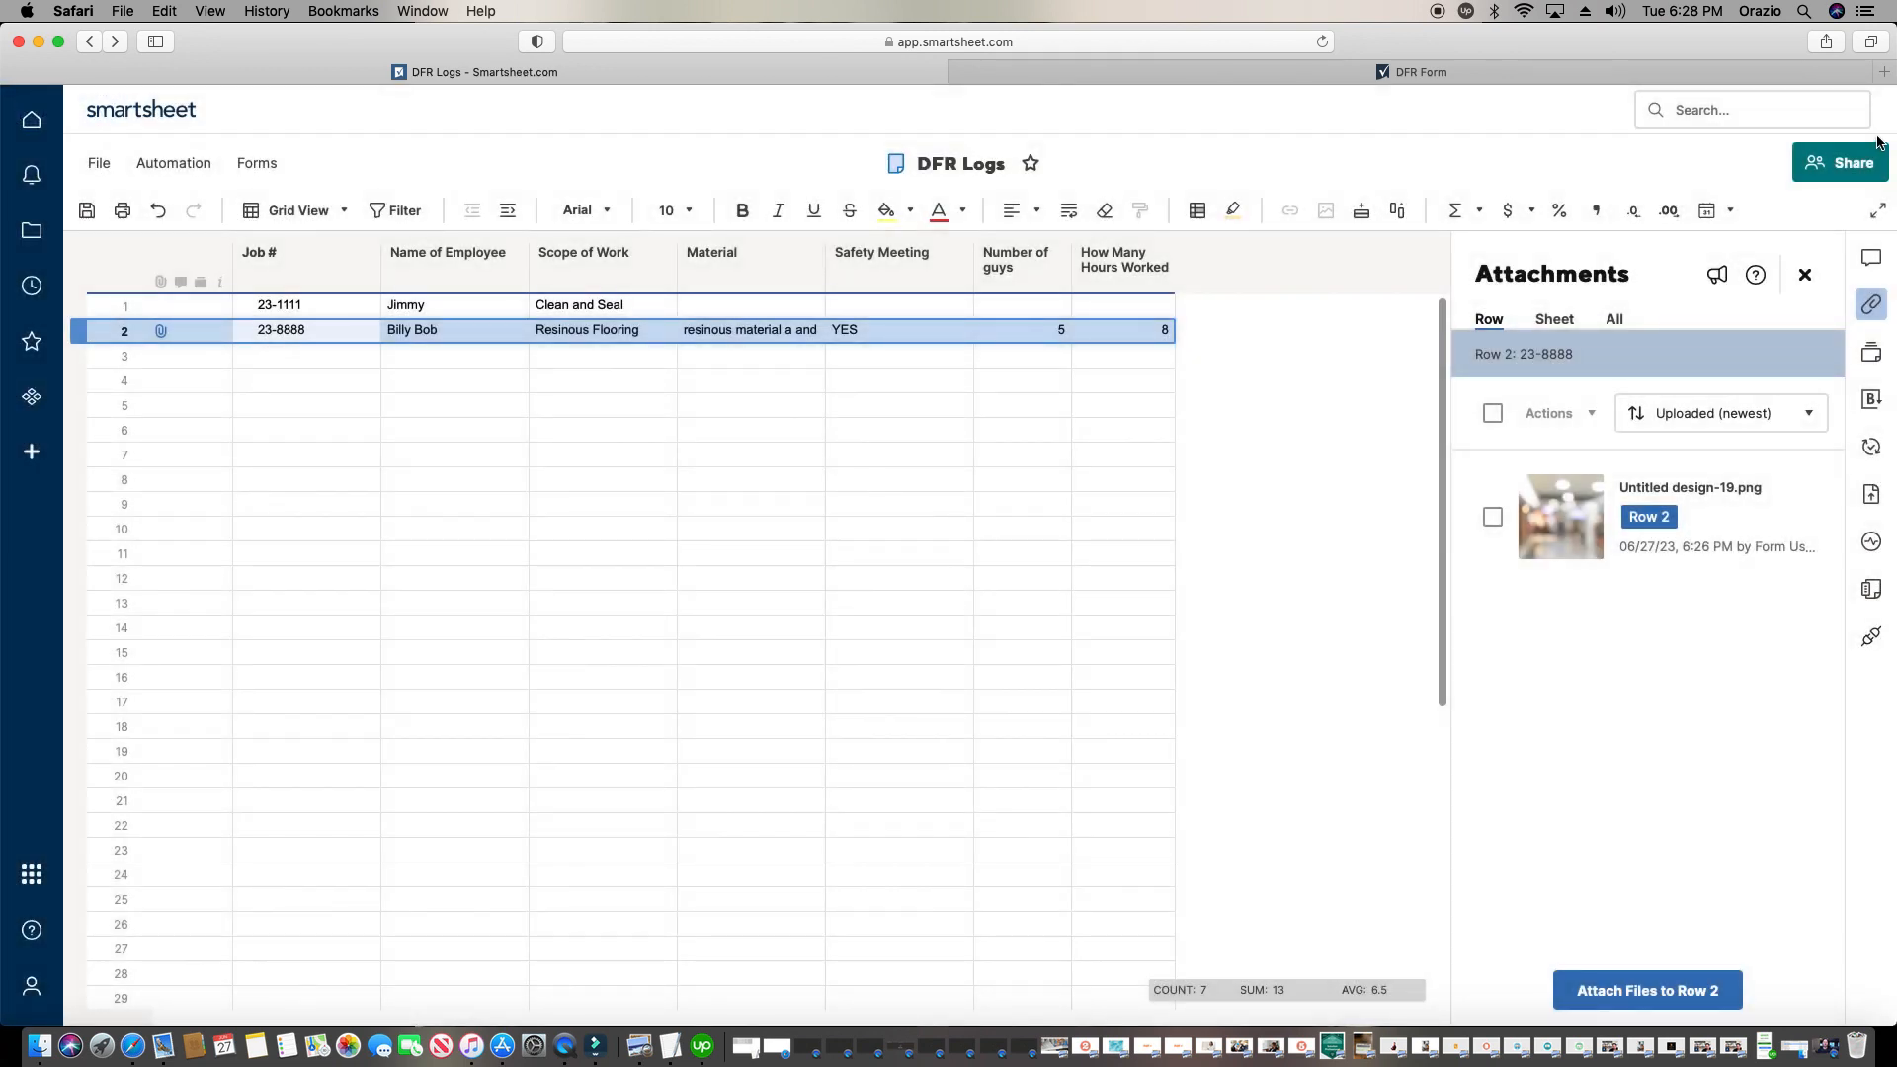
left_click(1805, 287)
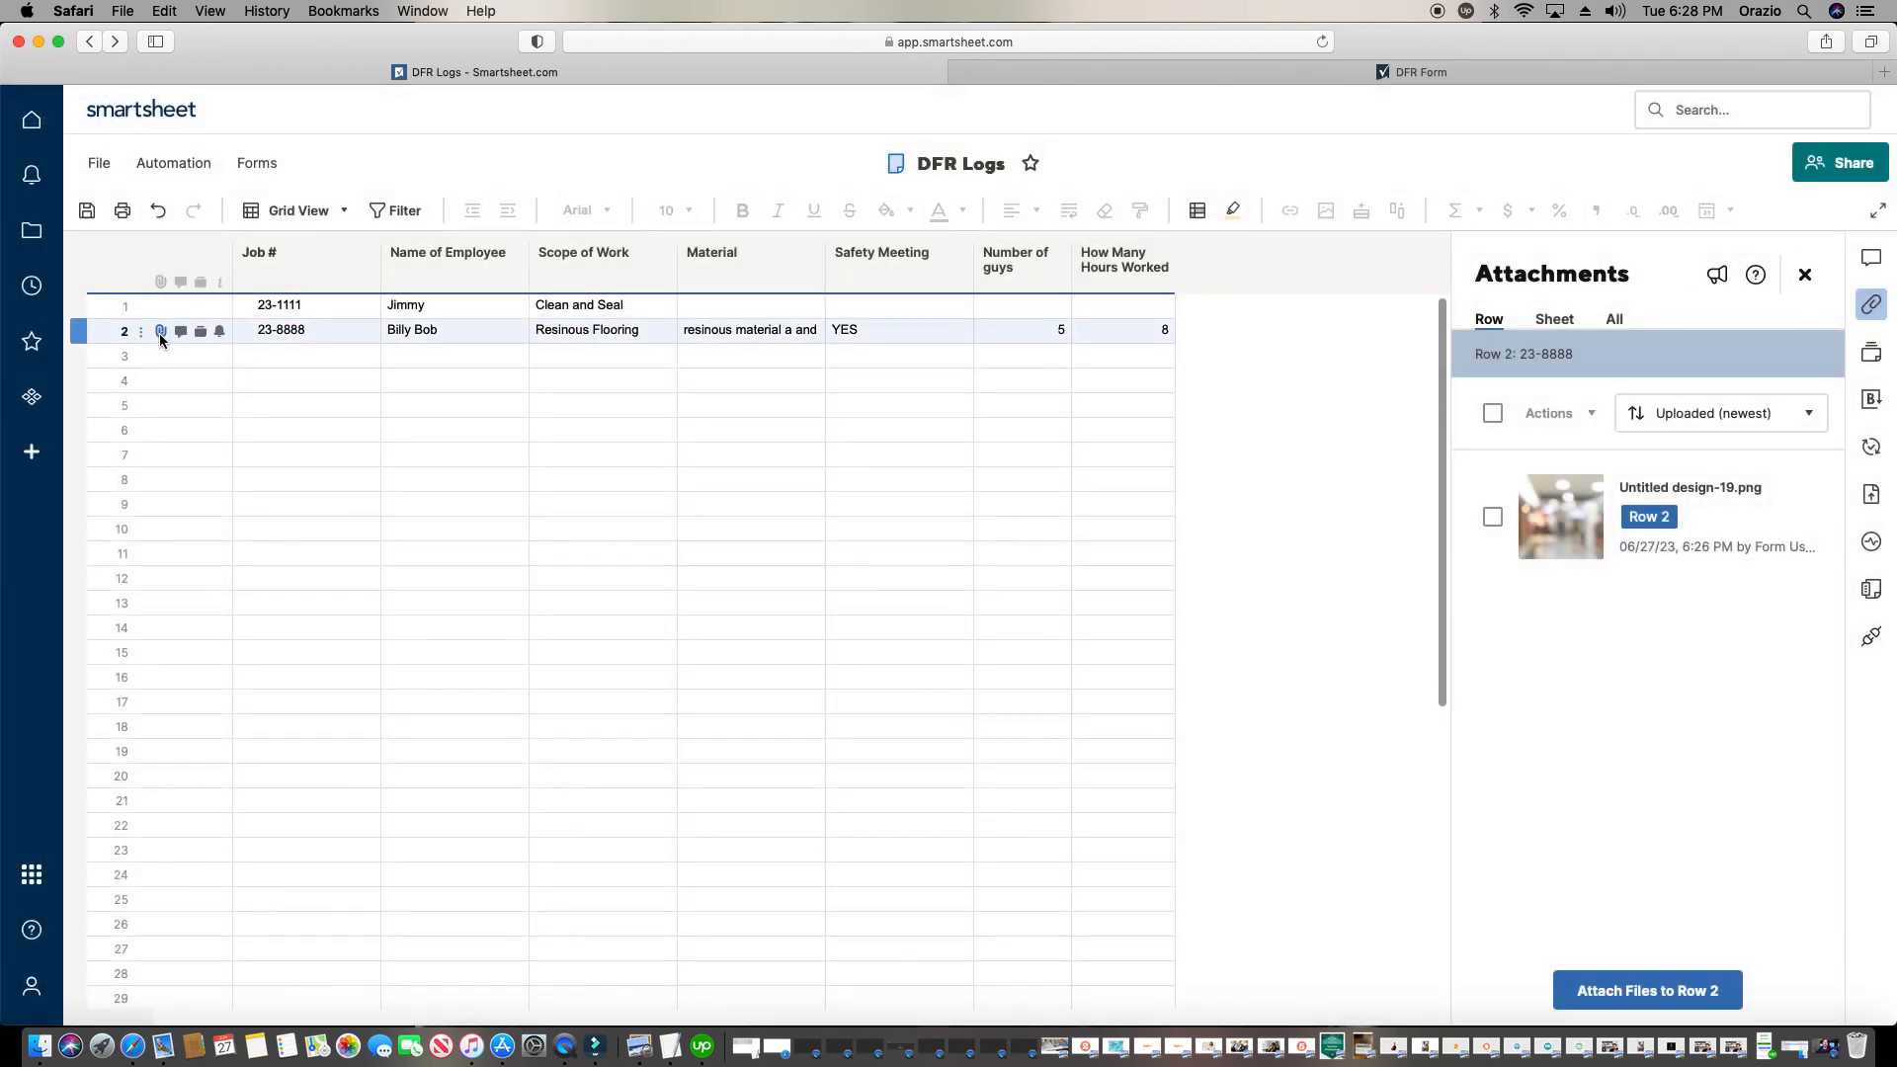
left_click(1804, 274)
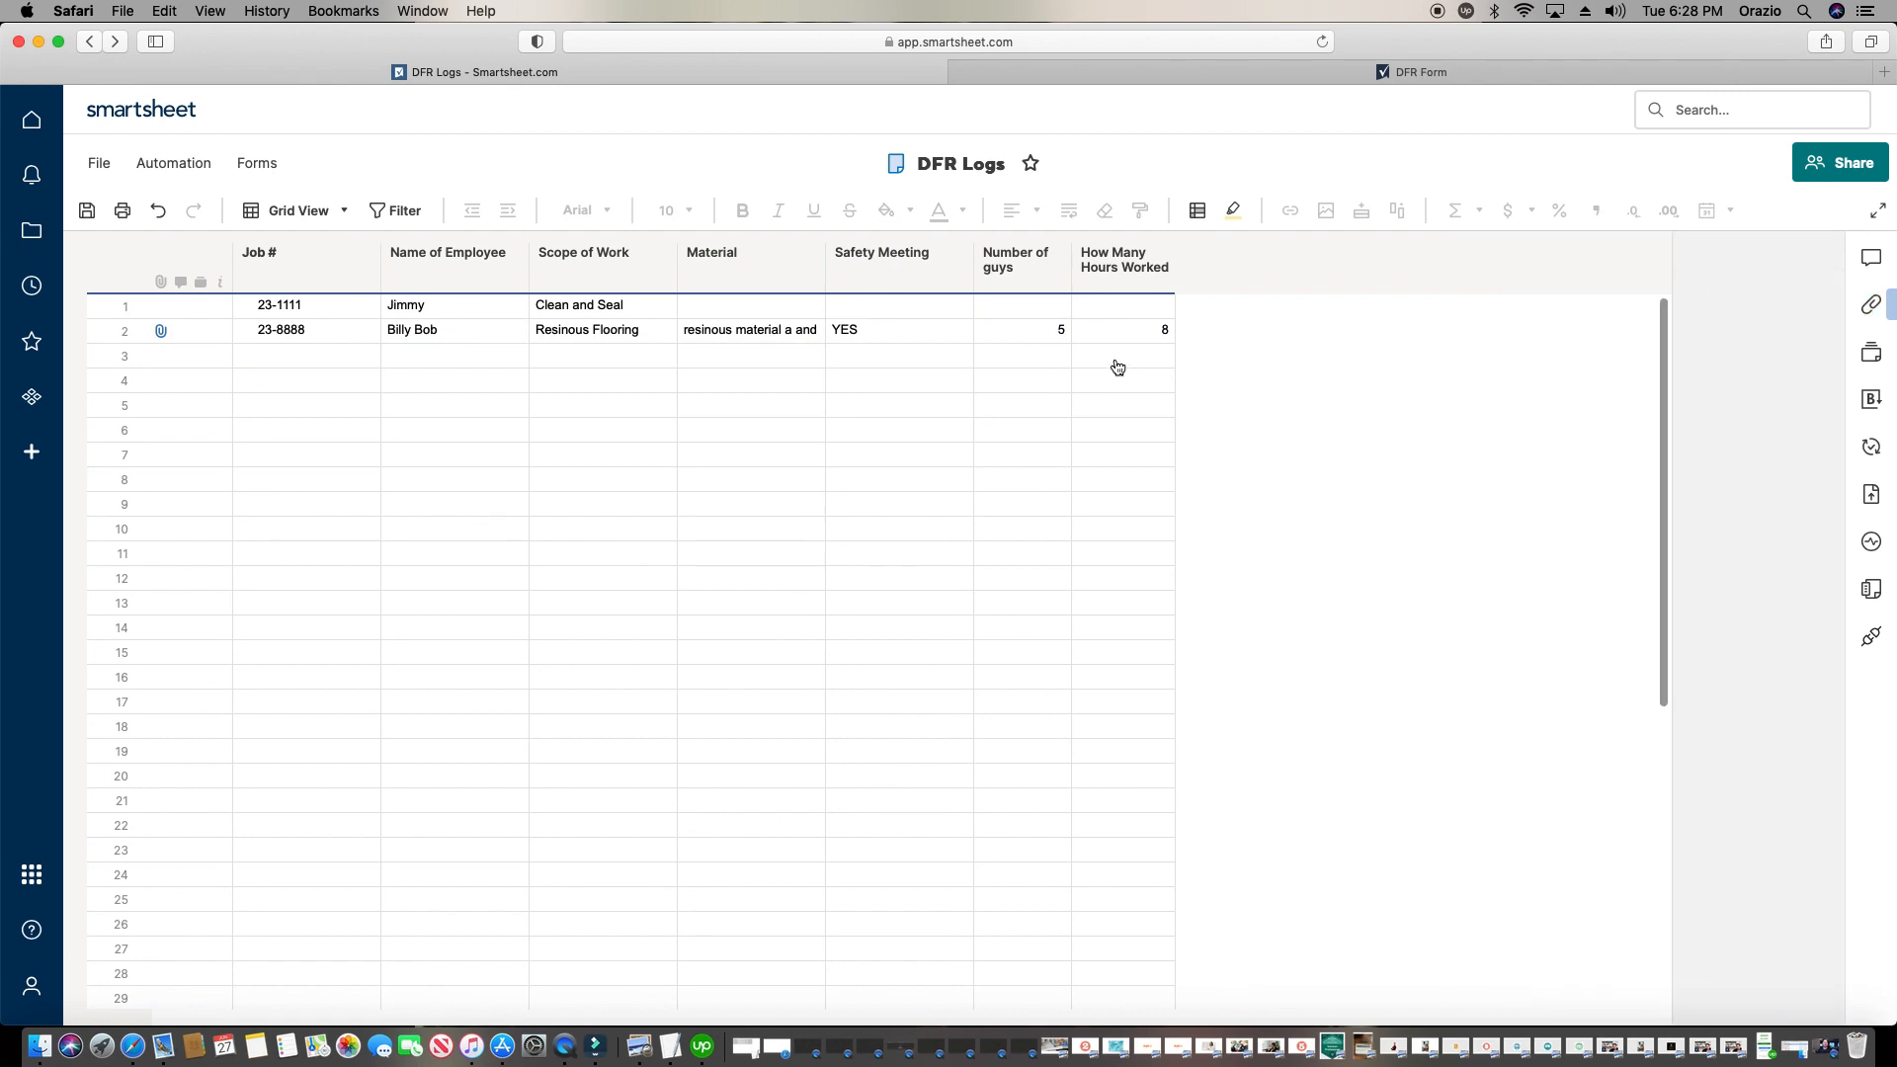
Insert a Text/Number column named Total Hours after How Many Hours Worked
left_click(1148, 275)
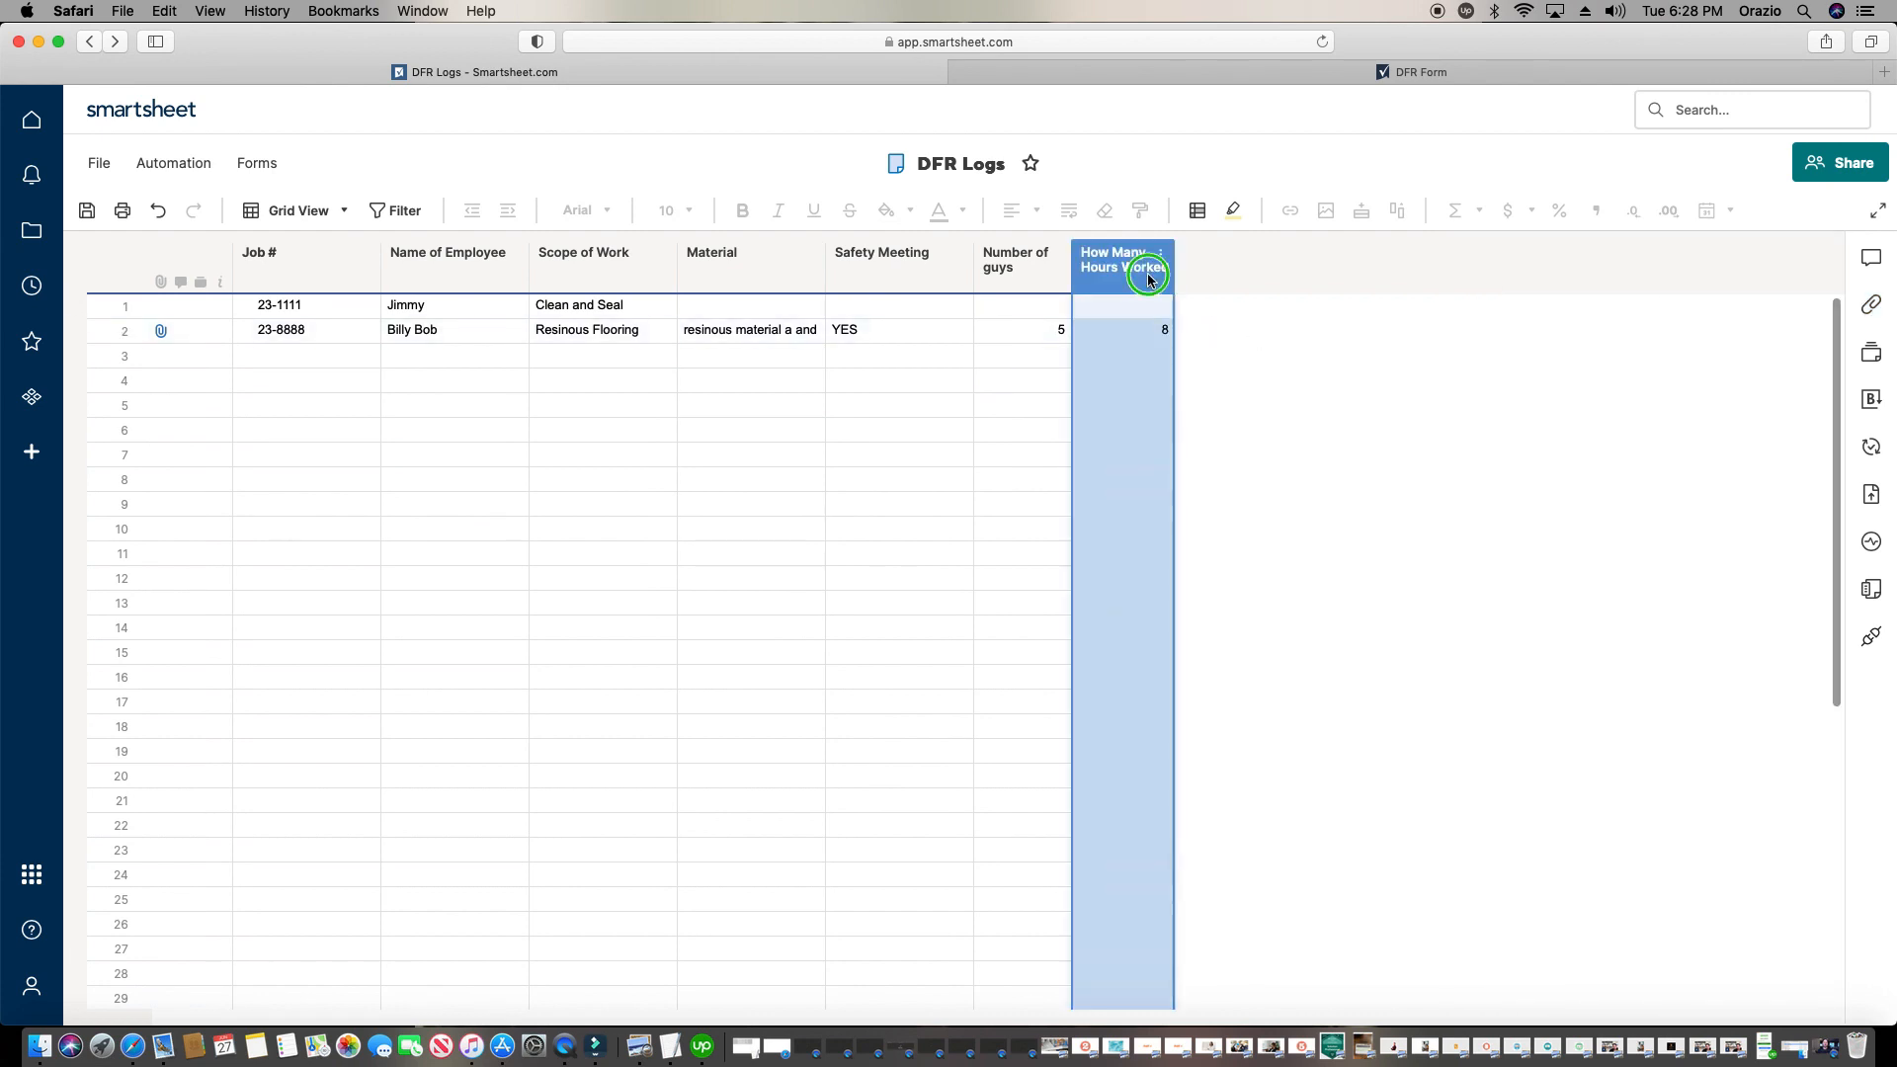
right_click(1147, 273)
left_click(1227, 348)
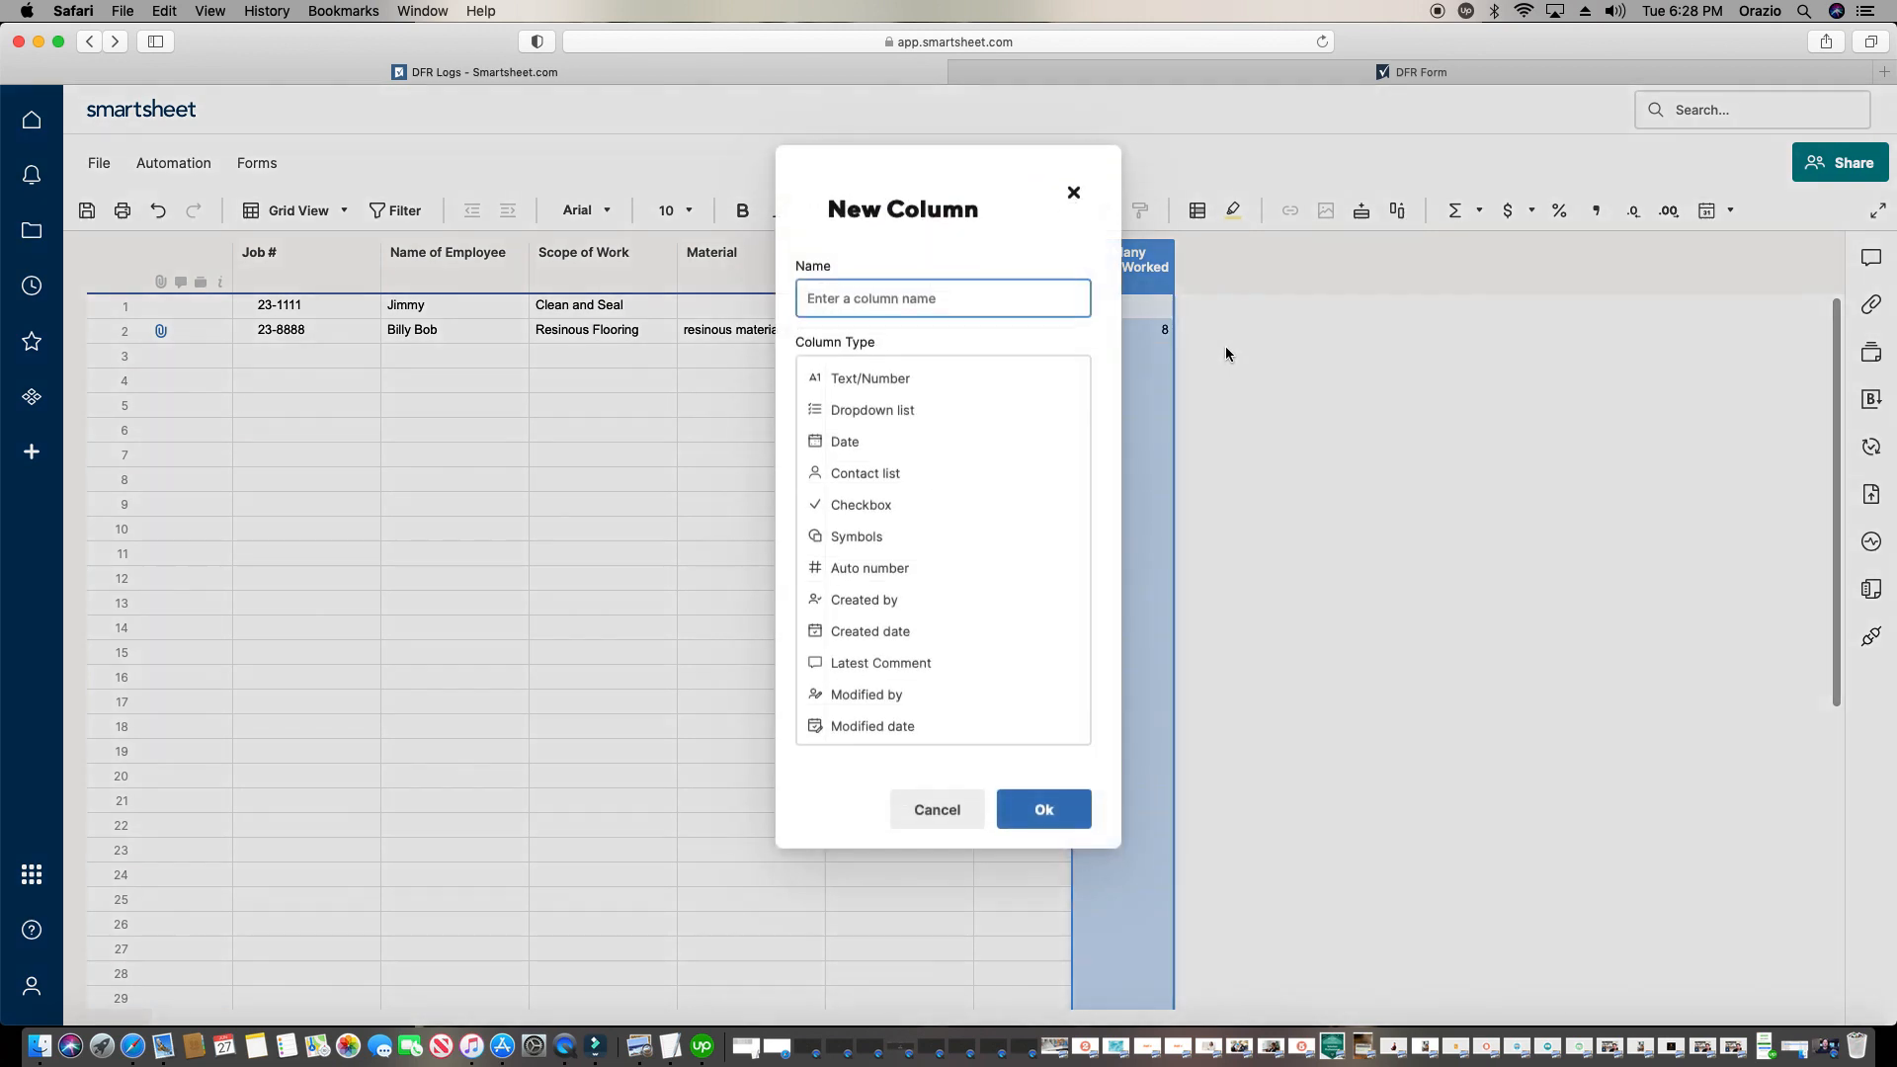
type("Total Hours")
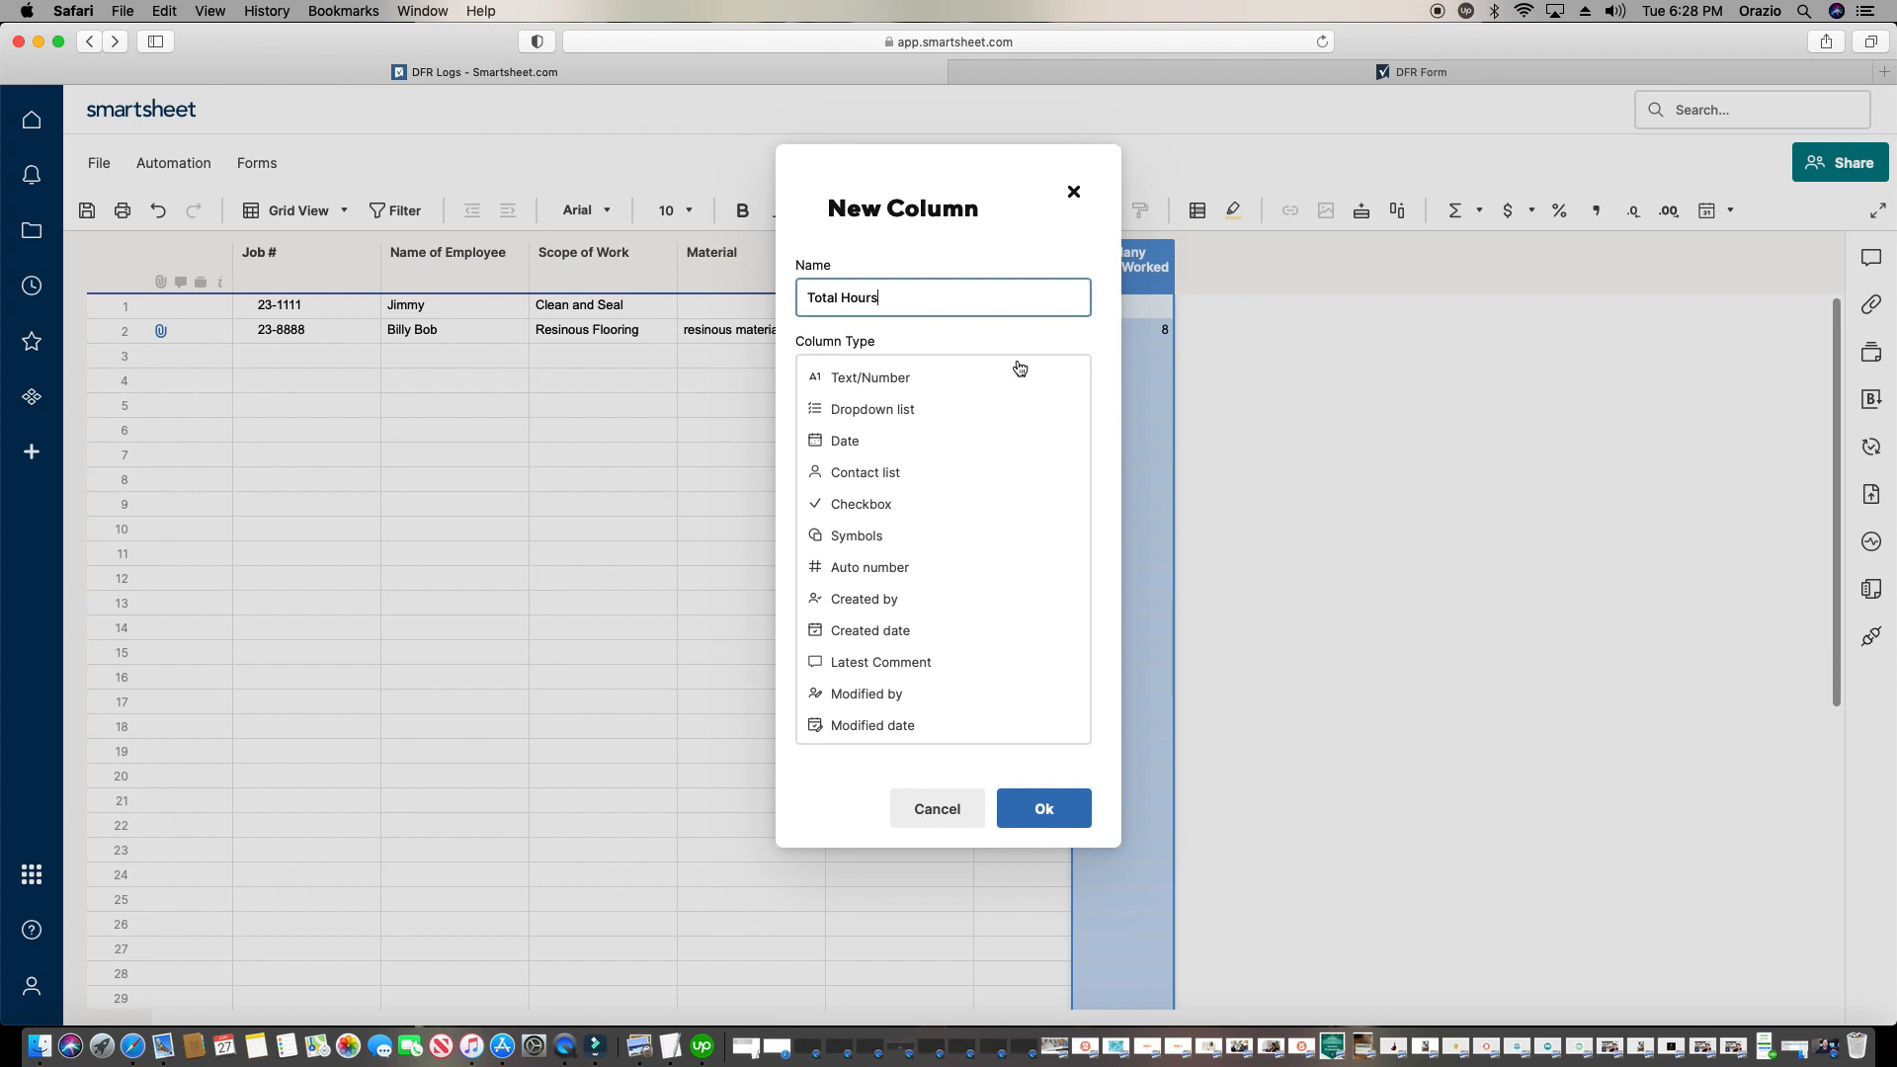
left_click(969, 382)
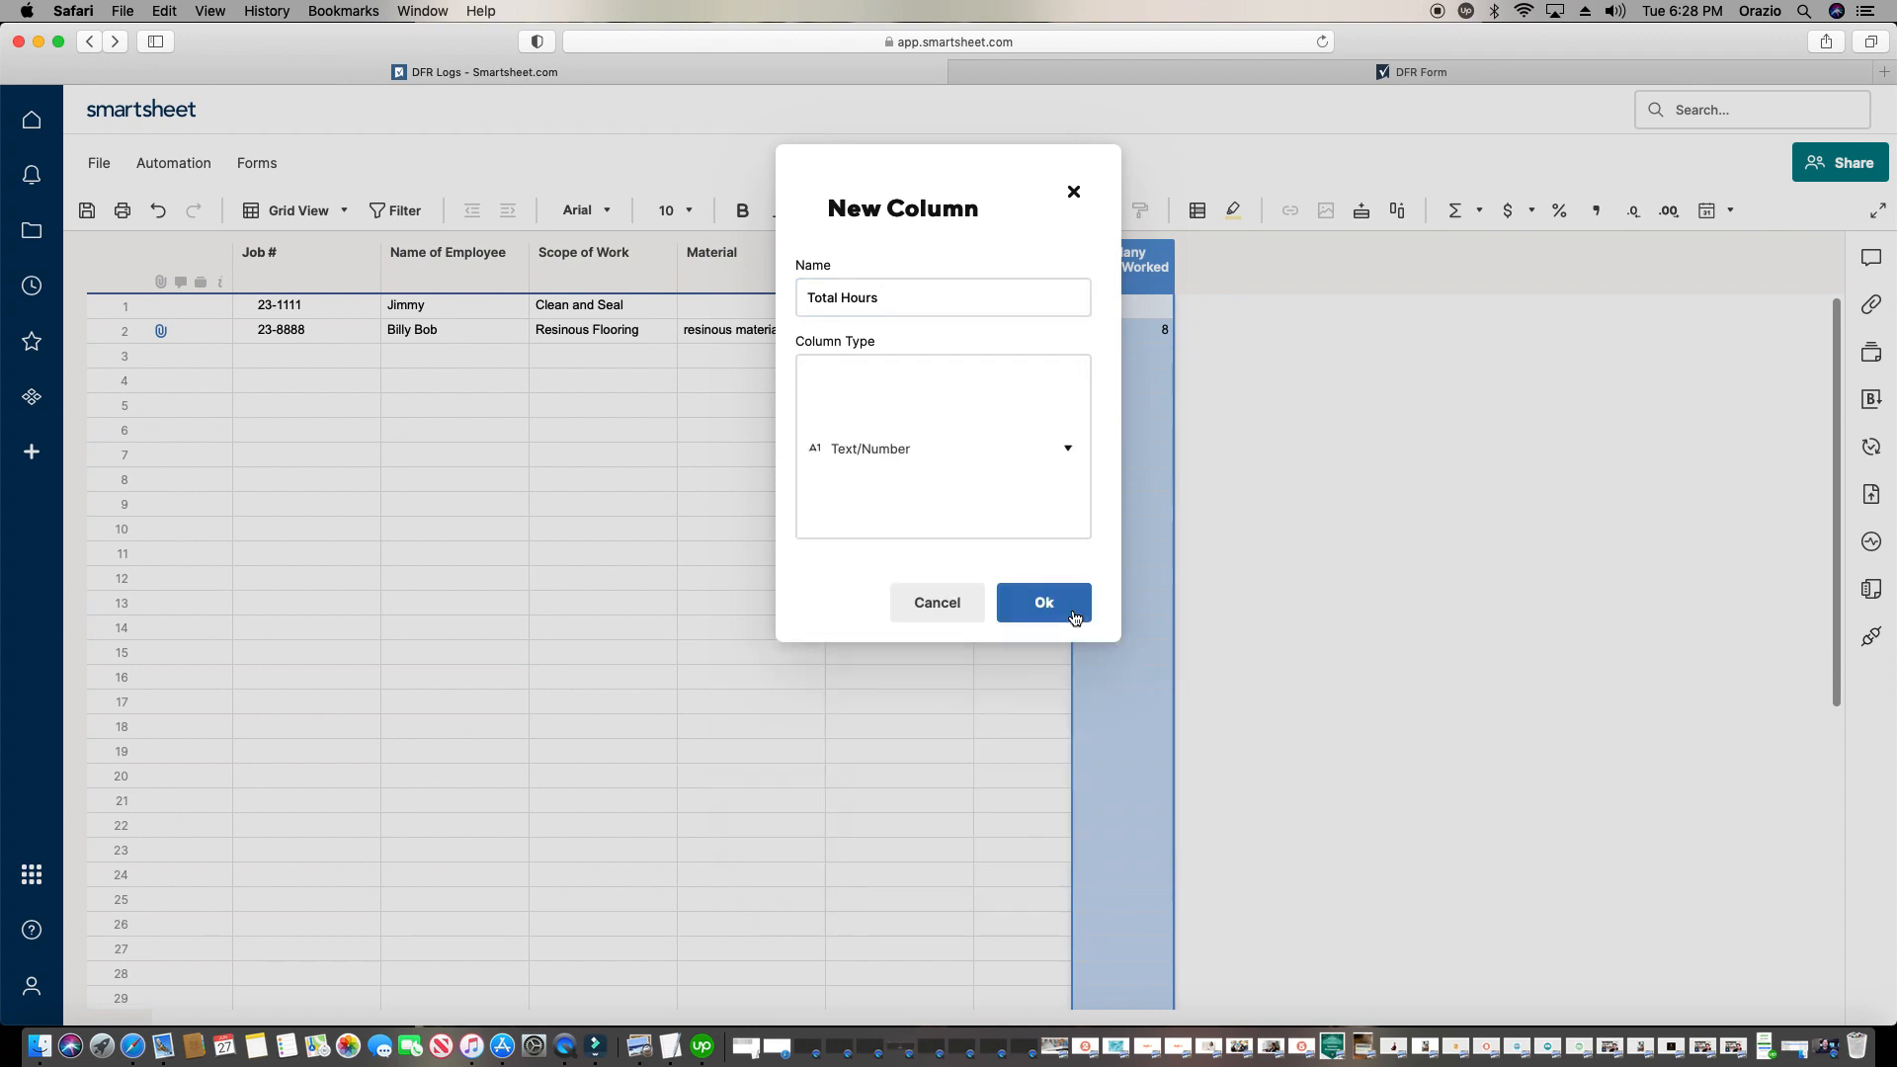
left_click(1049, 466)
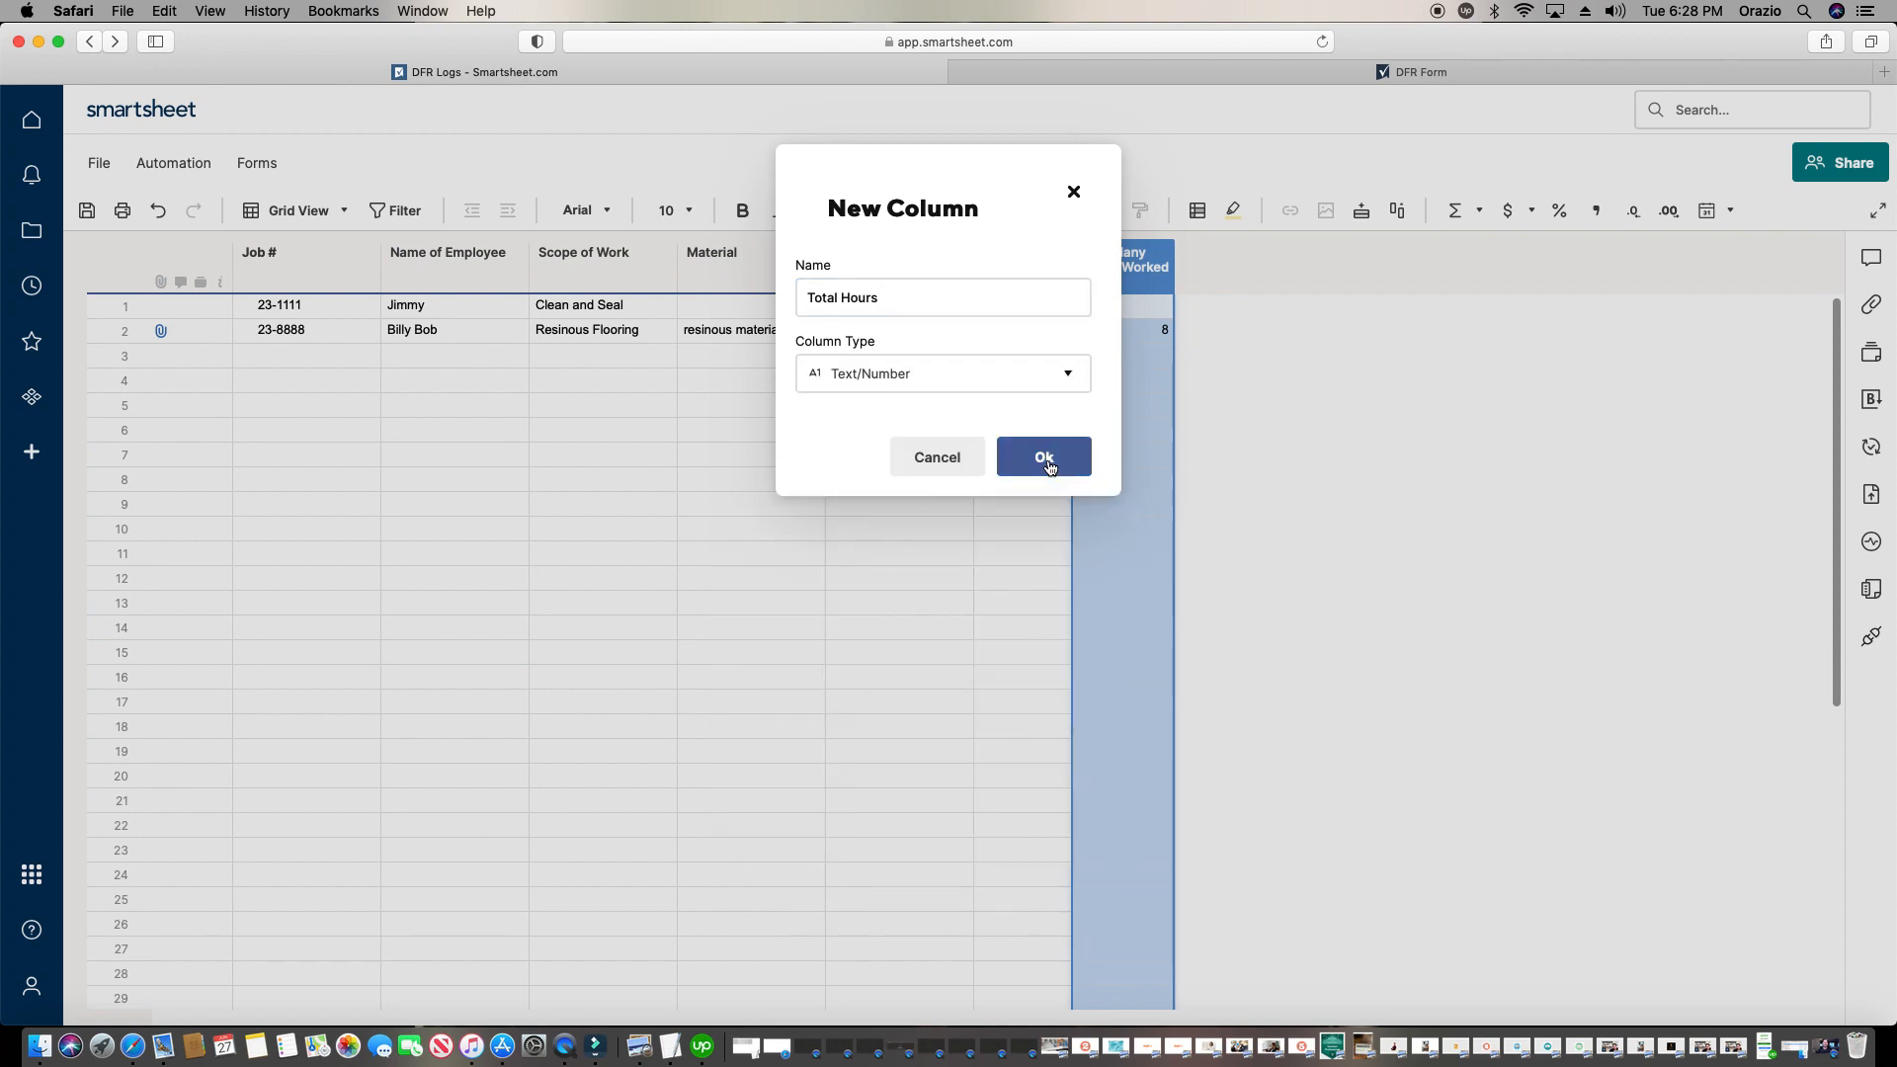
left_click(1224, 331)
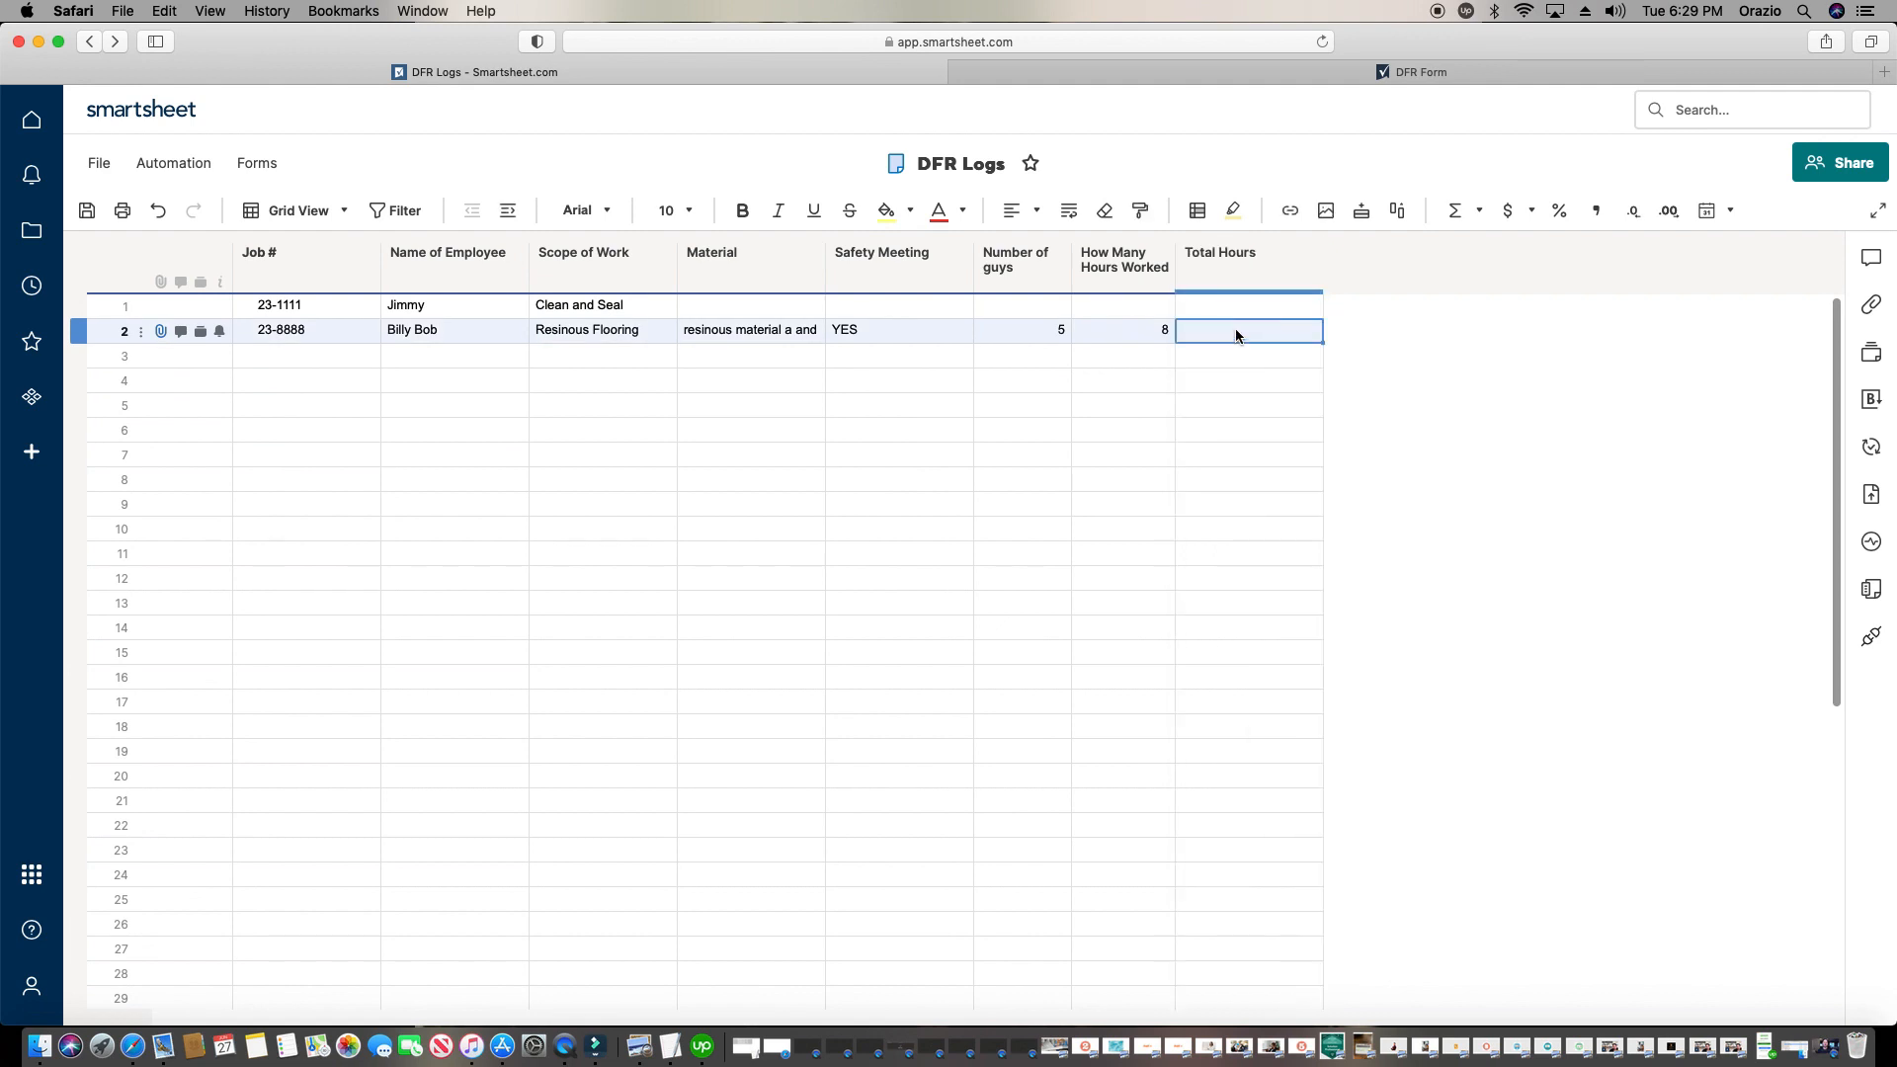
left_click(1235, 328)
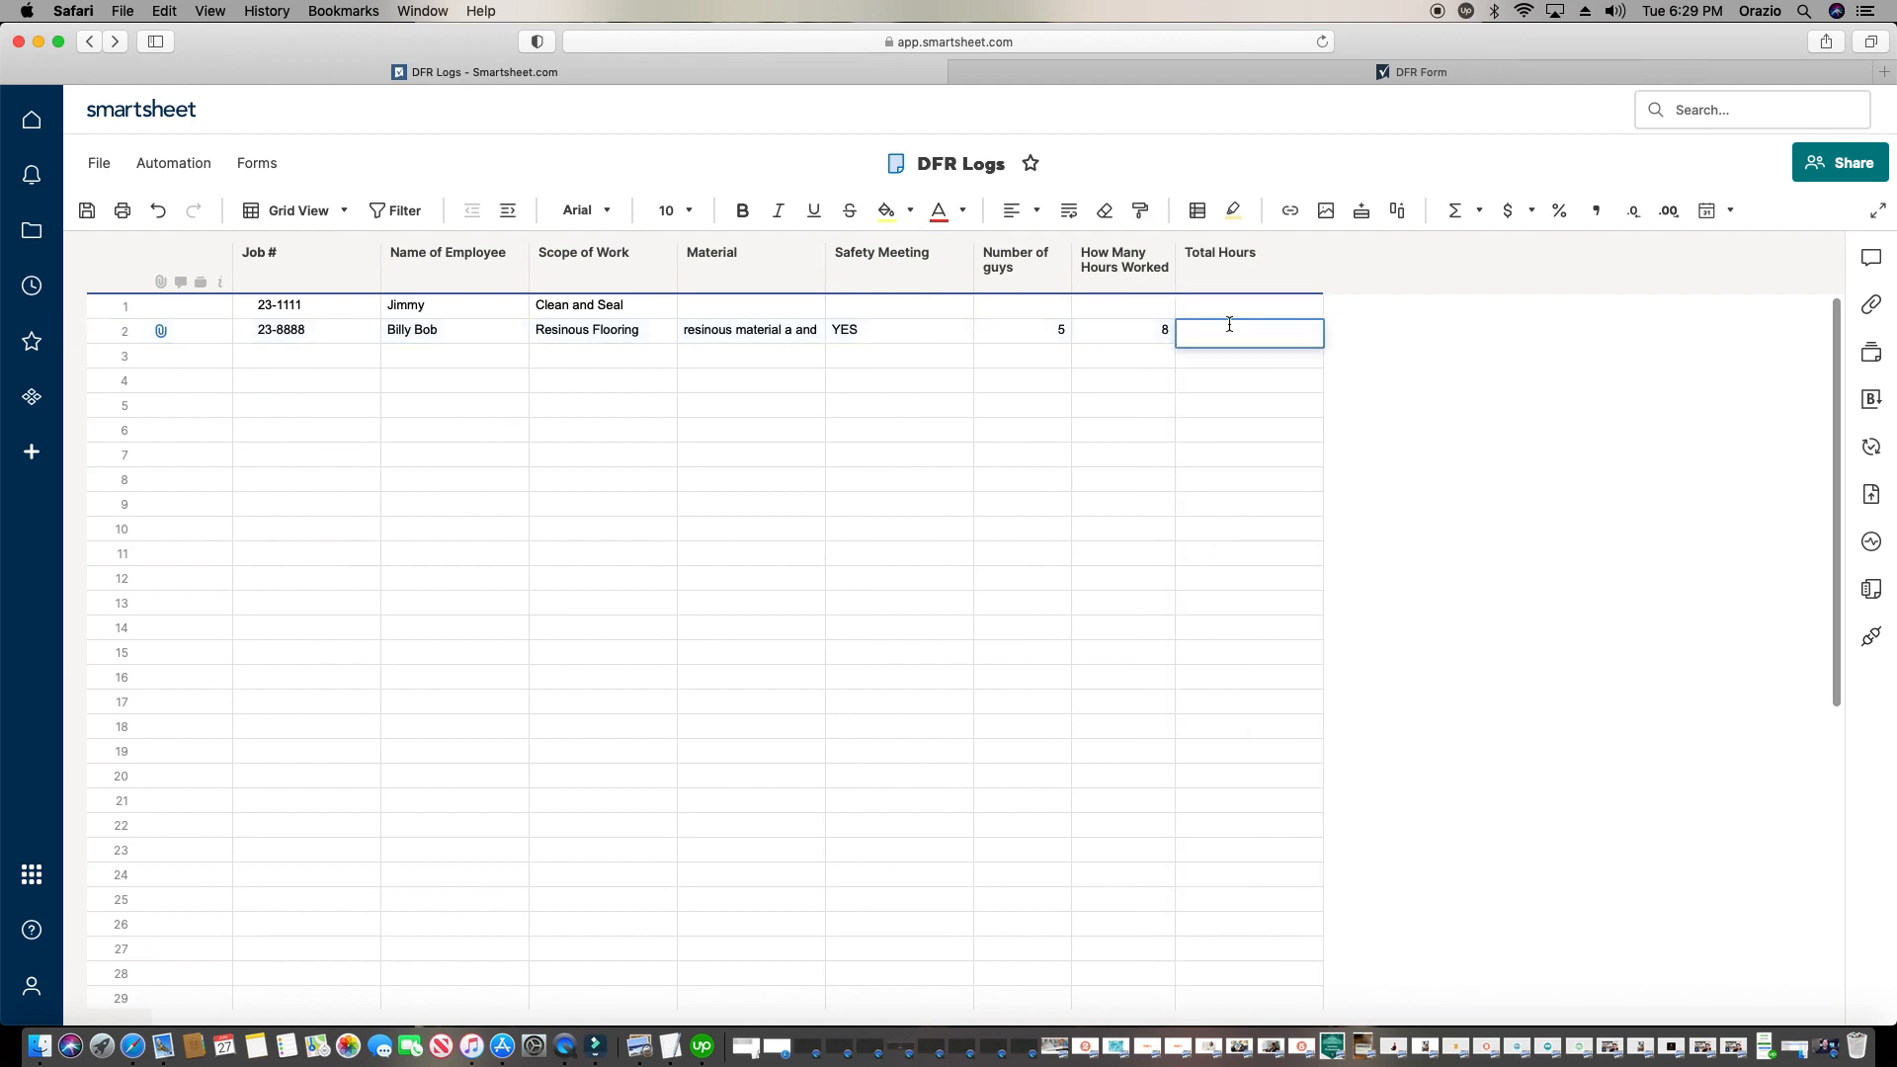
type("=sum")
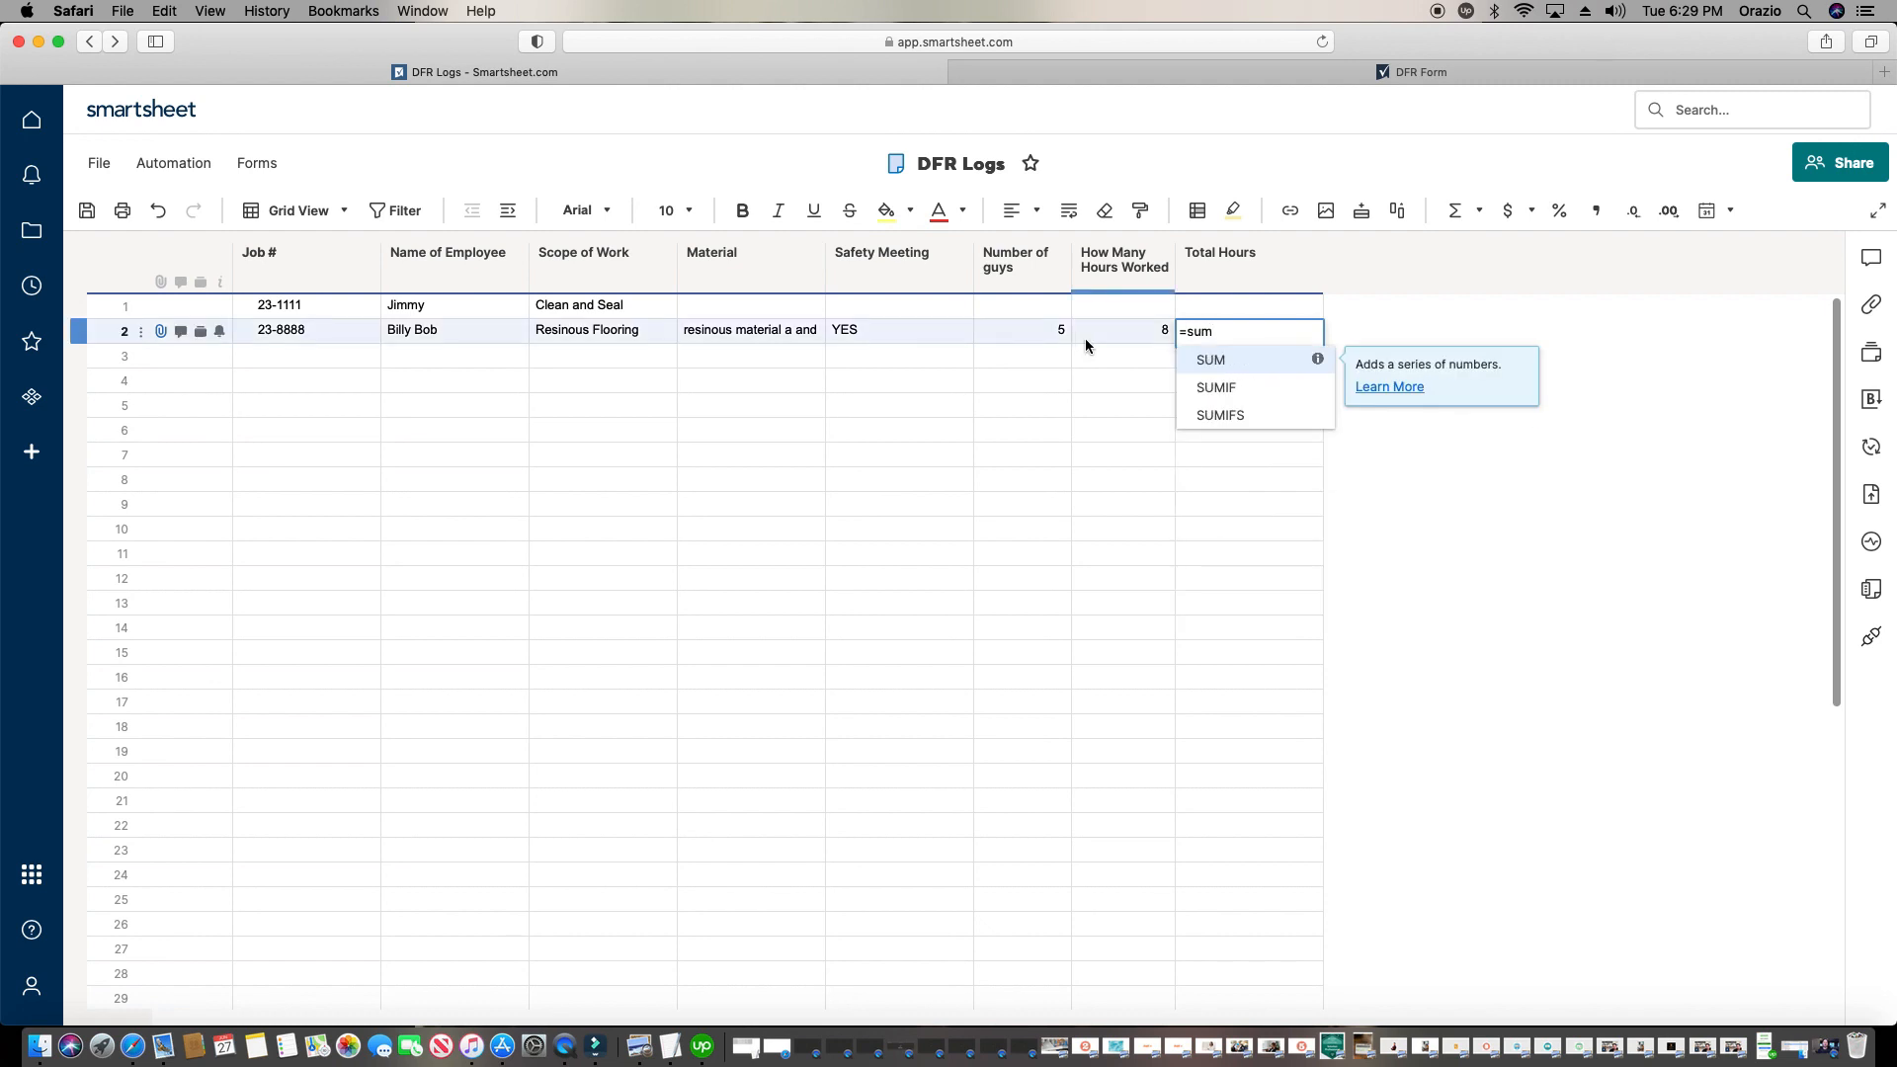
left_click(1230, 359)
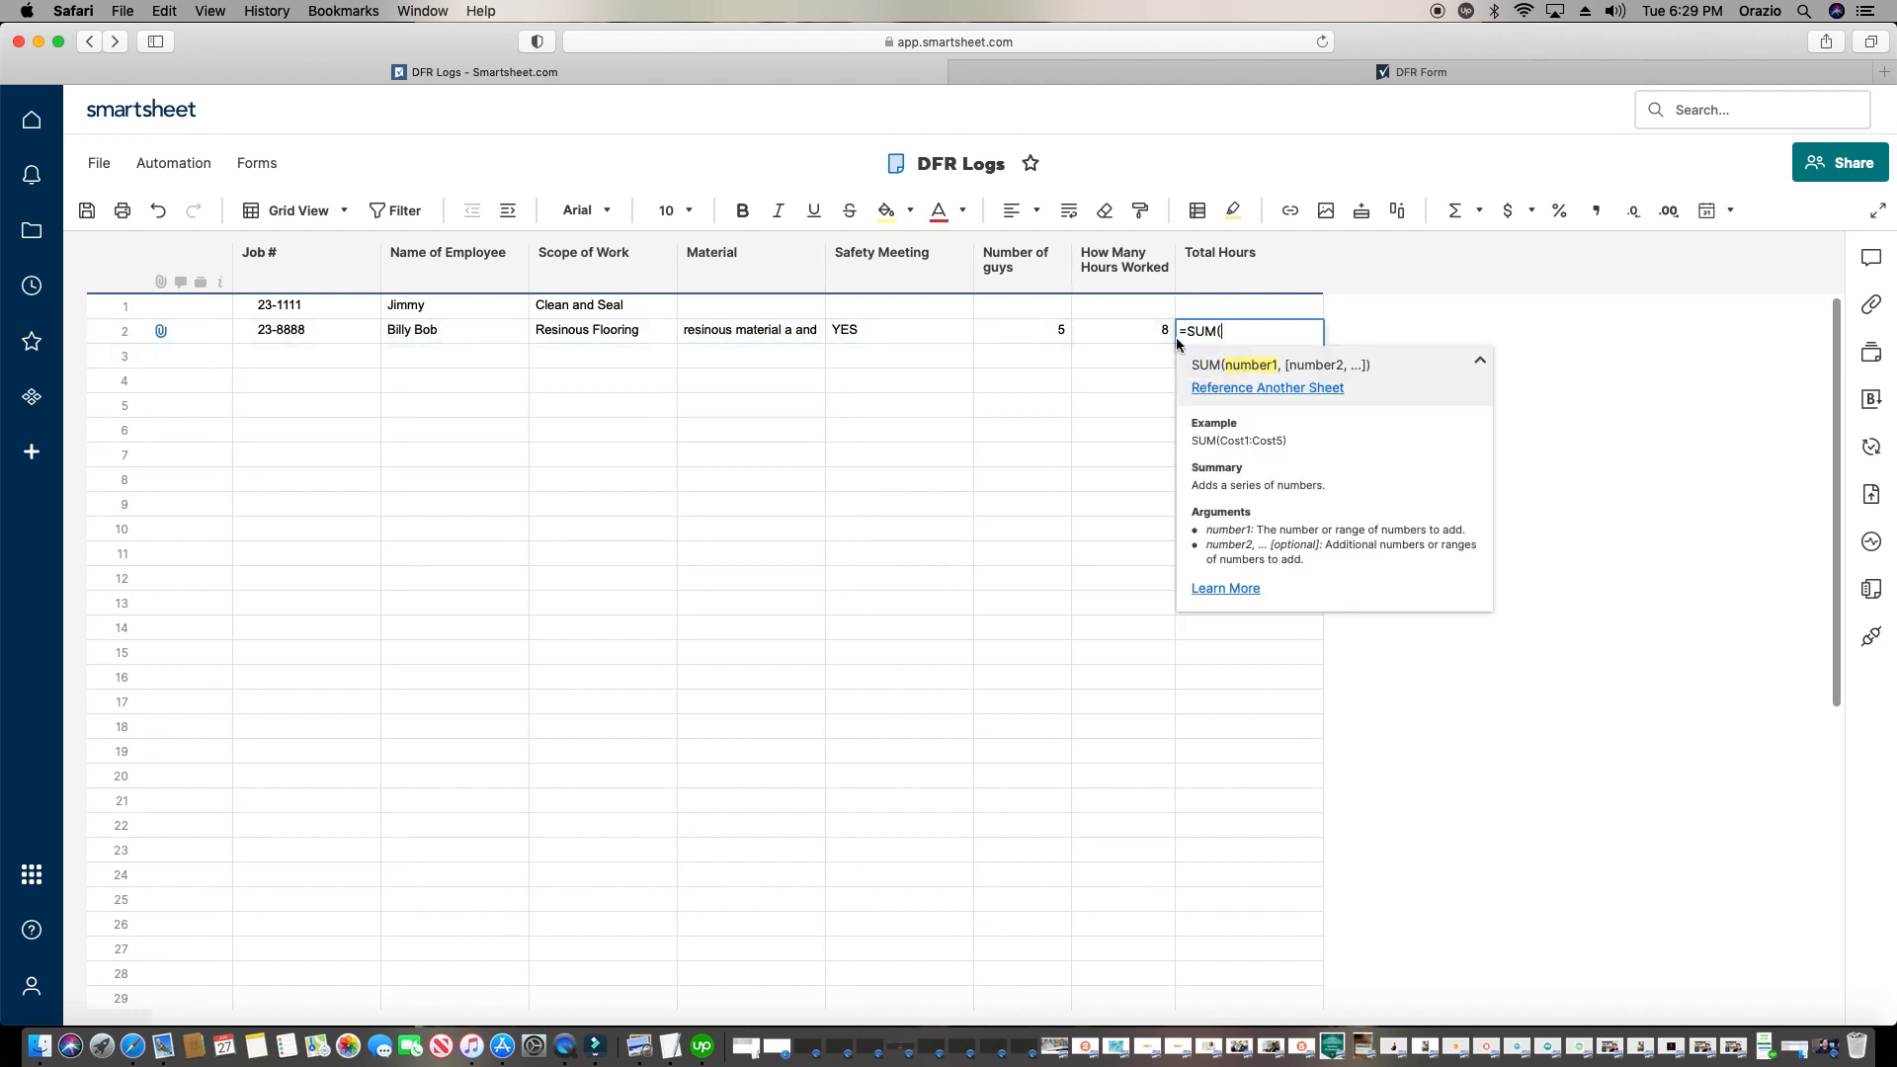
left_click(1044, 334)
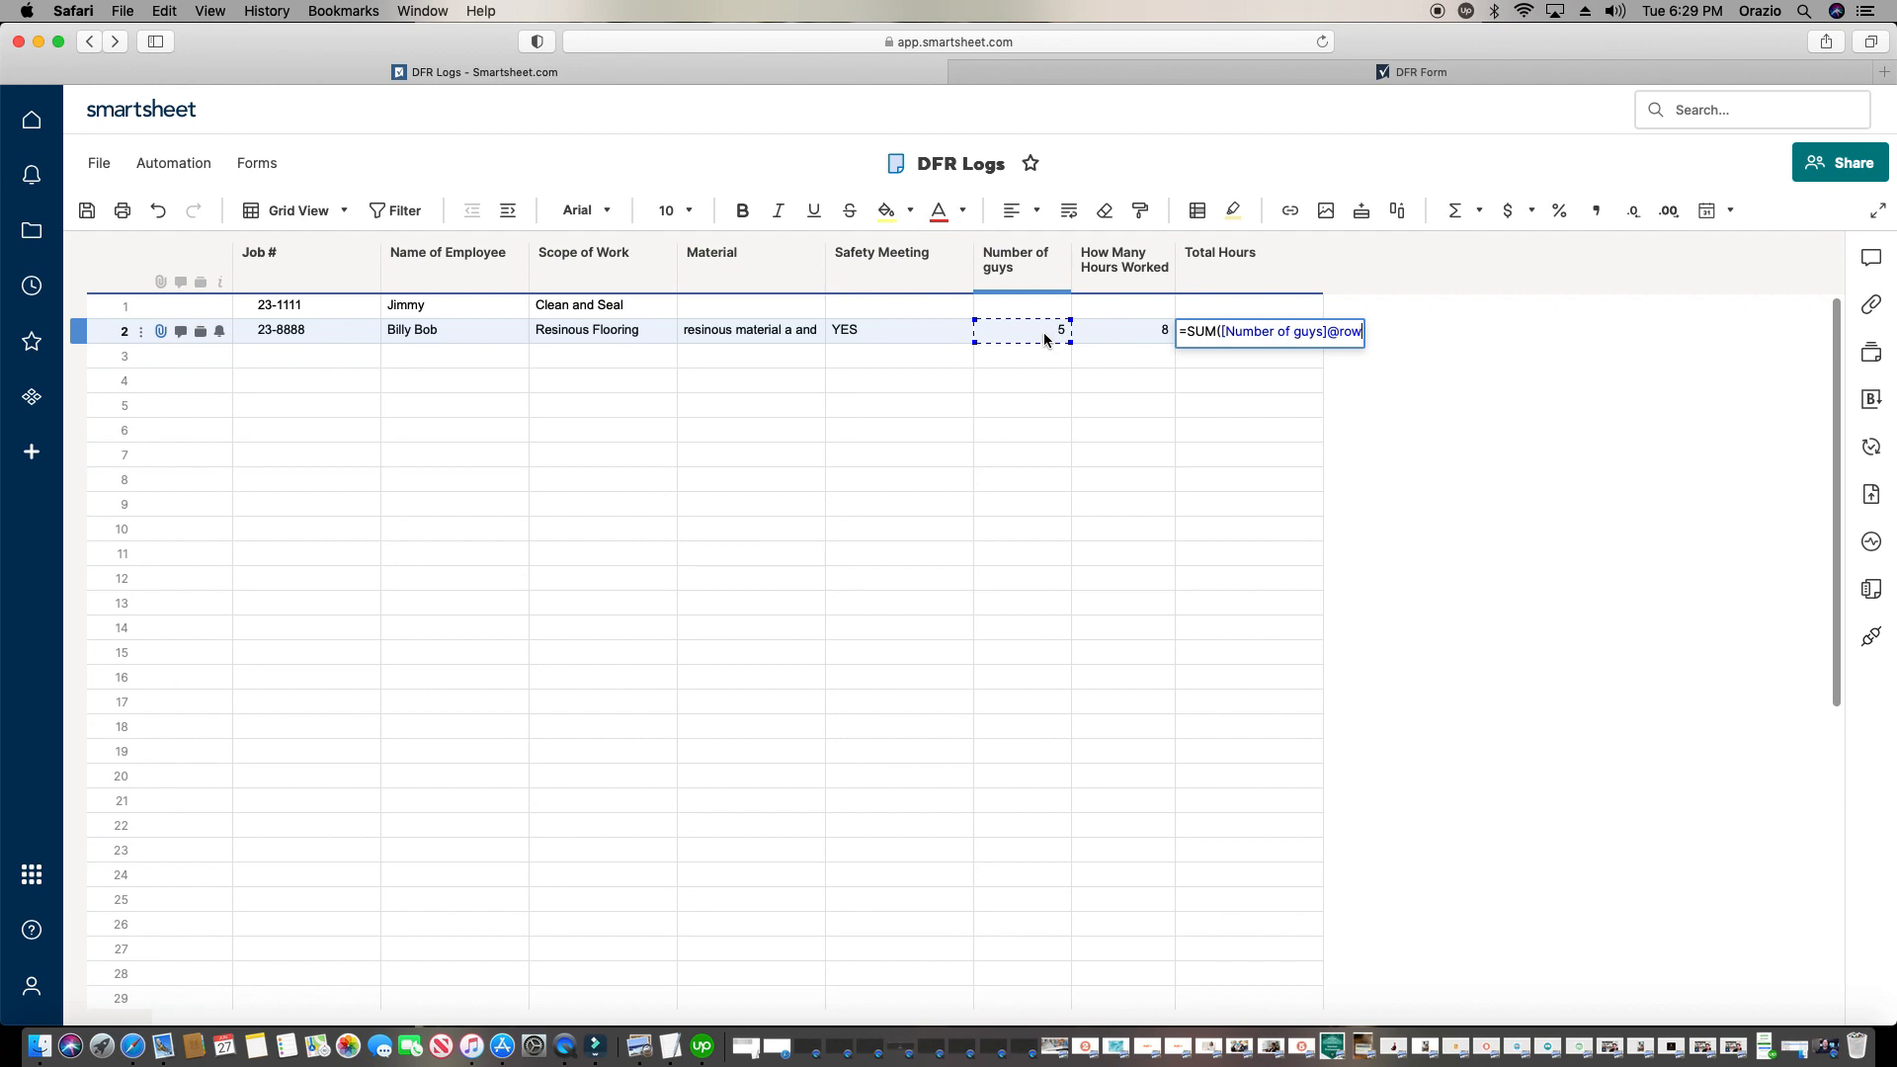
type("*")
left_click(1135, 336)
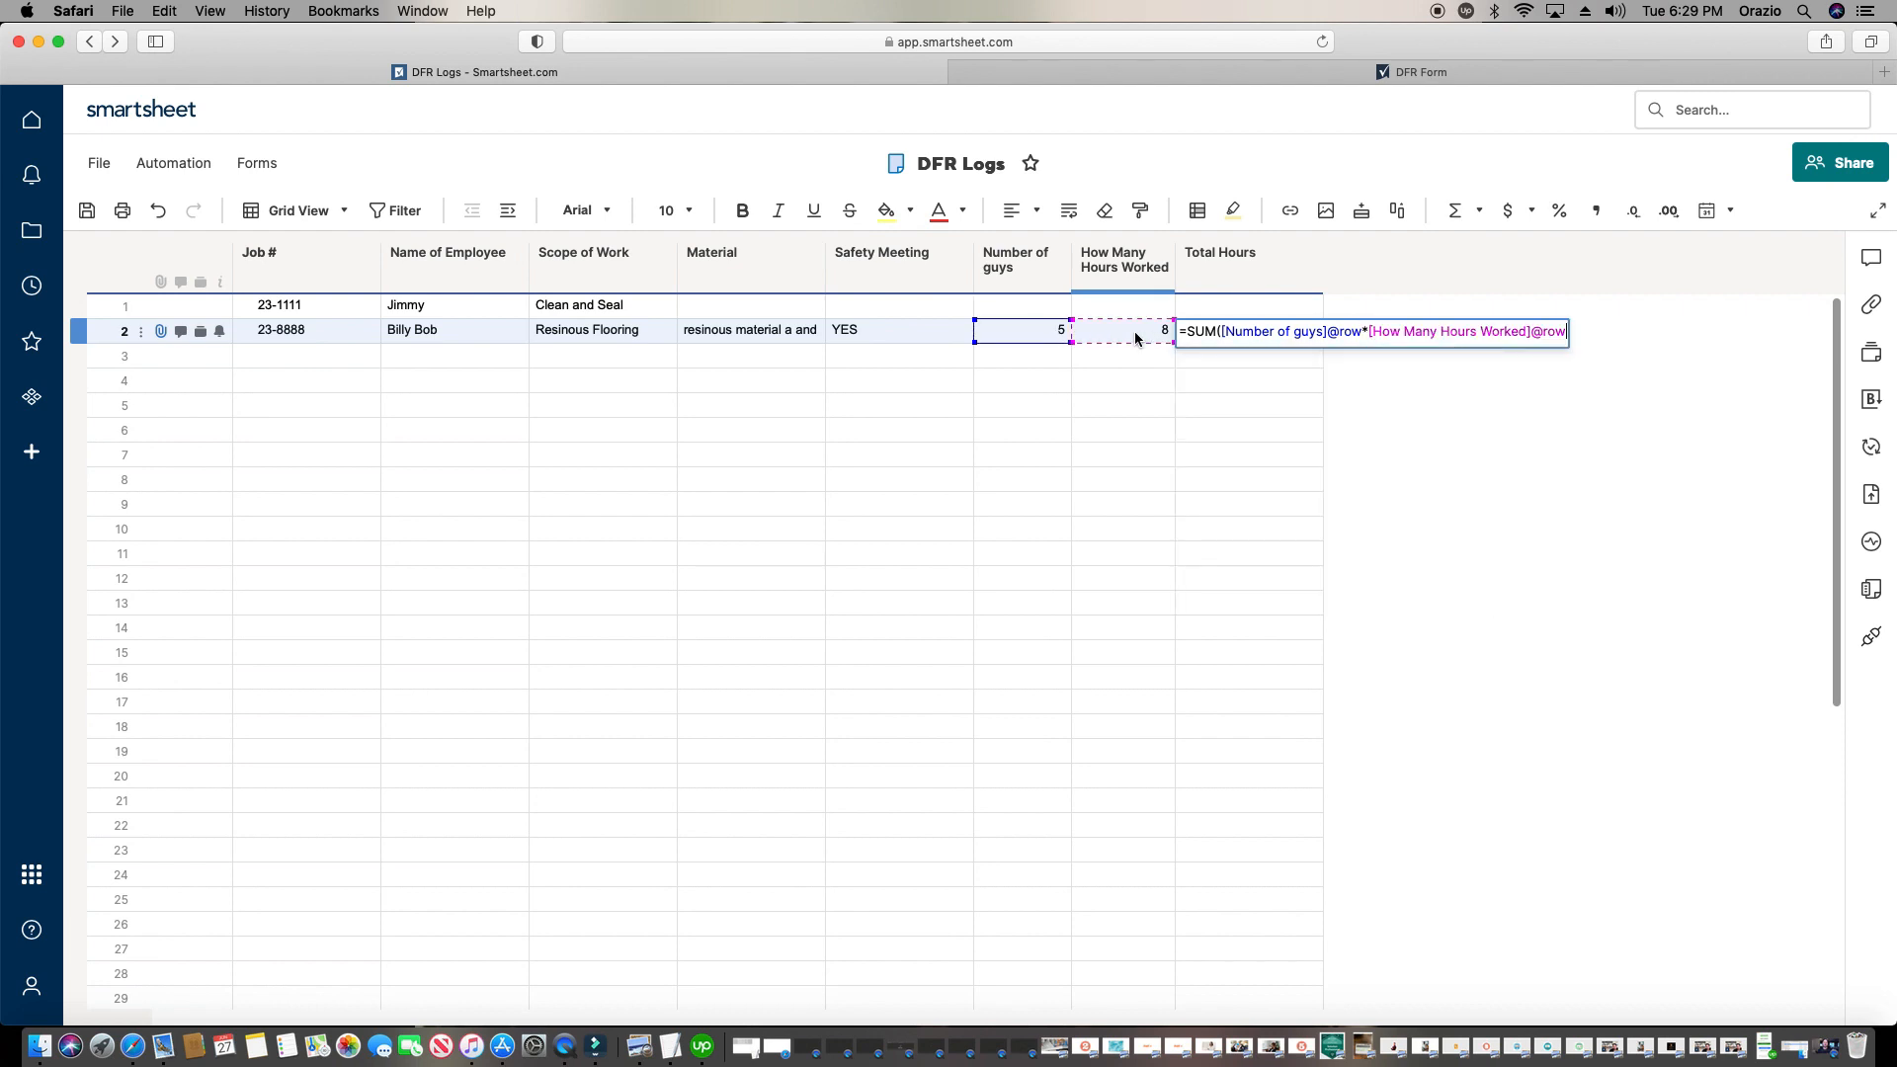
type(")")
key("Return")
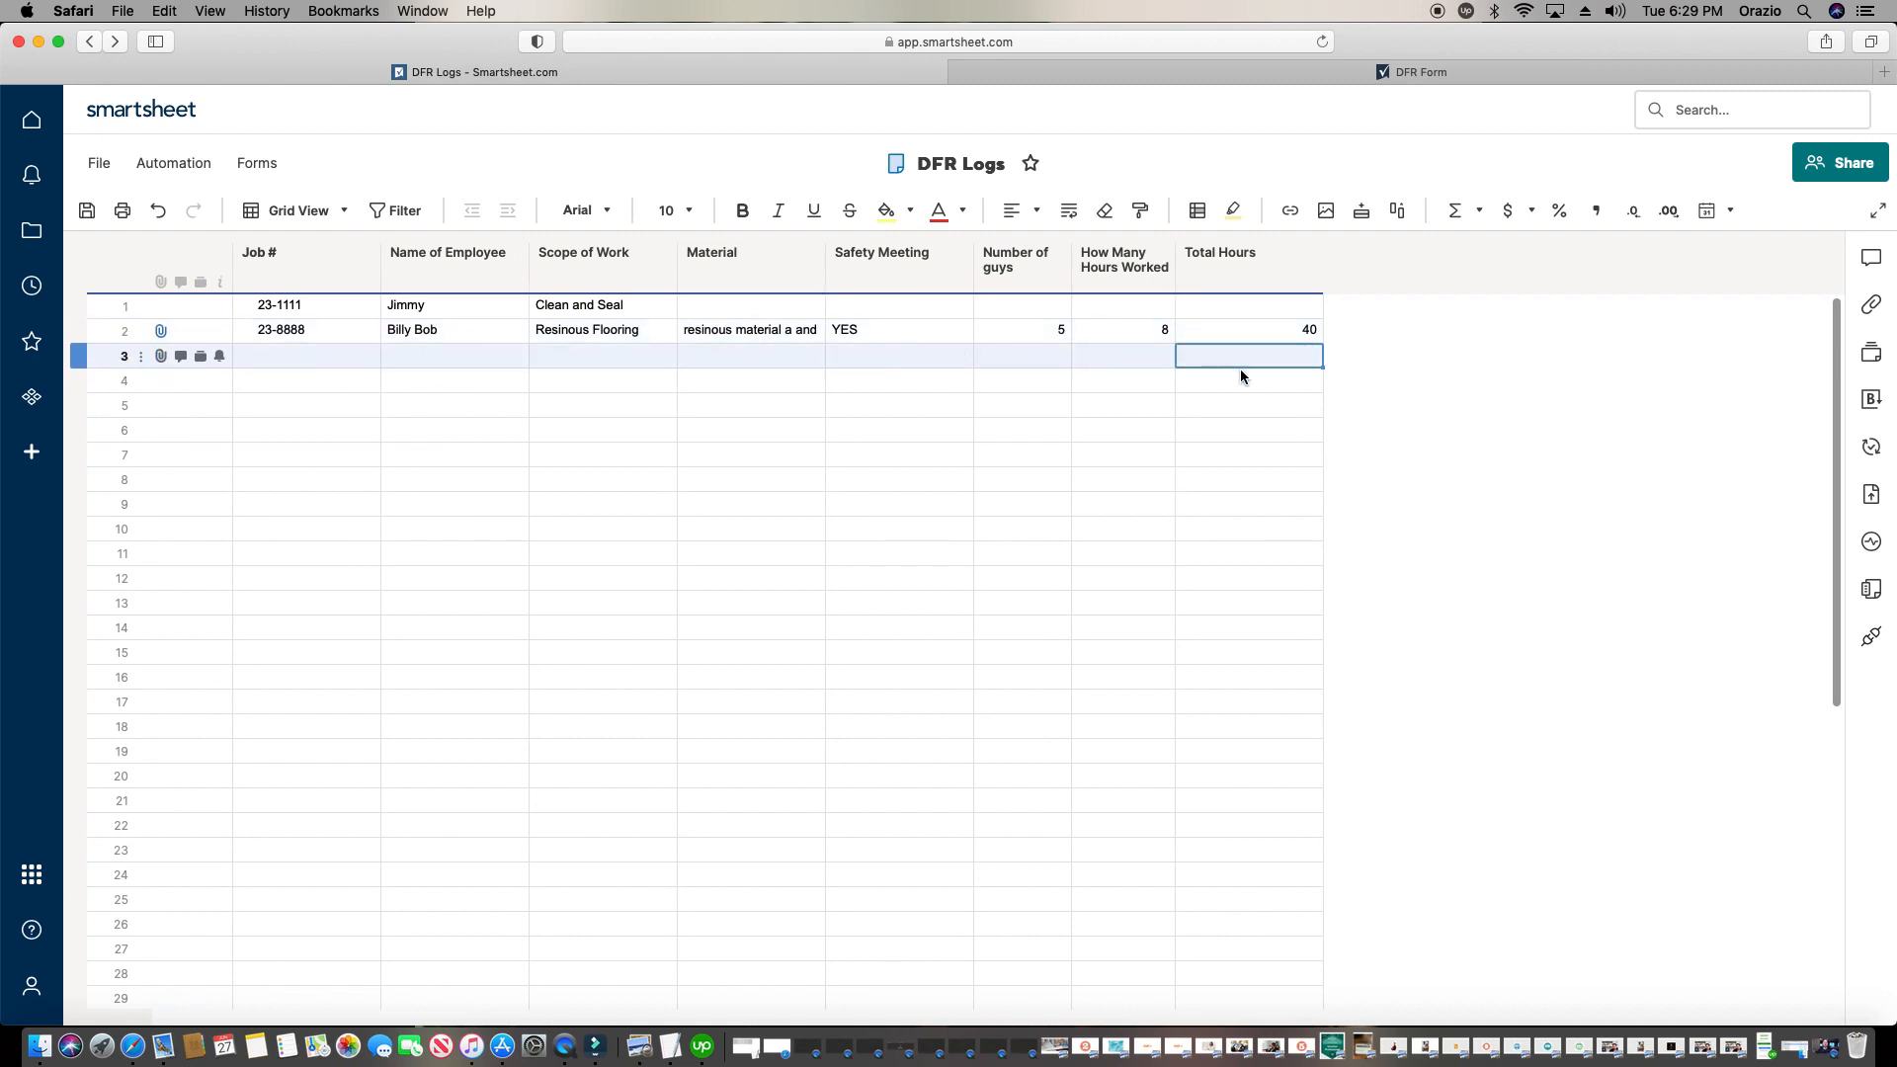
Fill row 2's entries from Job # through How Many Hours Worked down to row 7, and select row 2's Total Hours cell
left_click_drag(276, 336, 1155, 455)
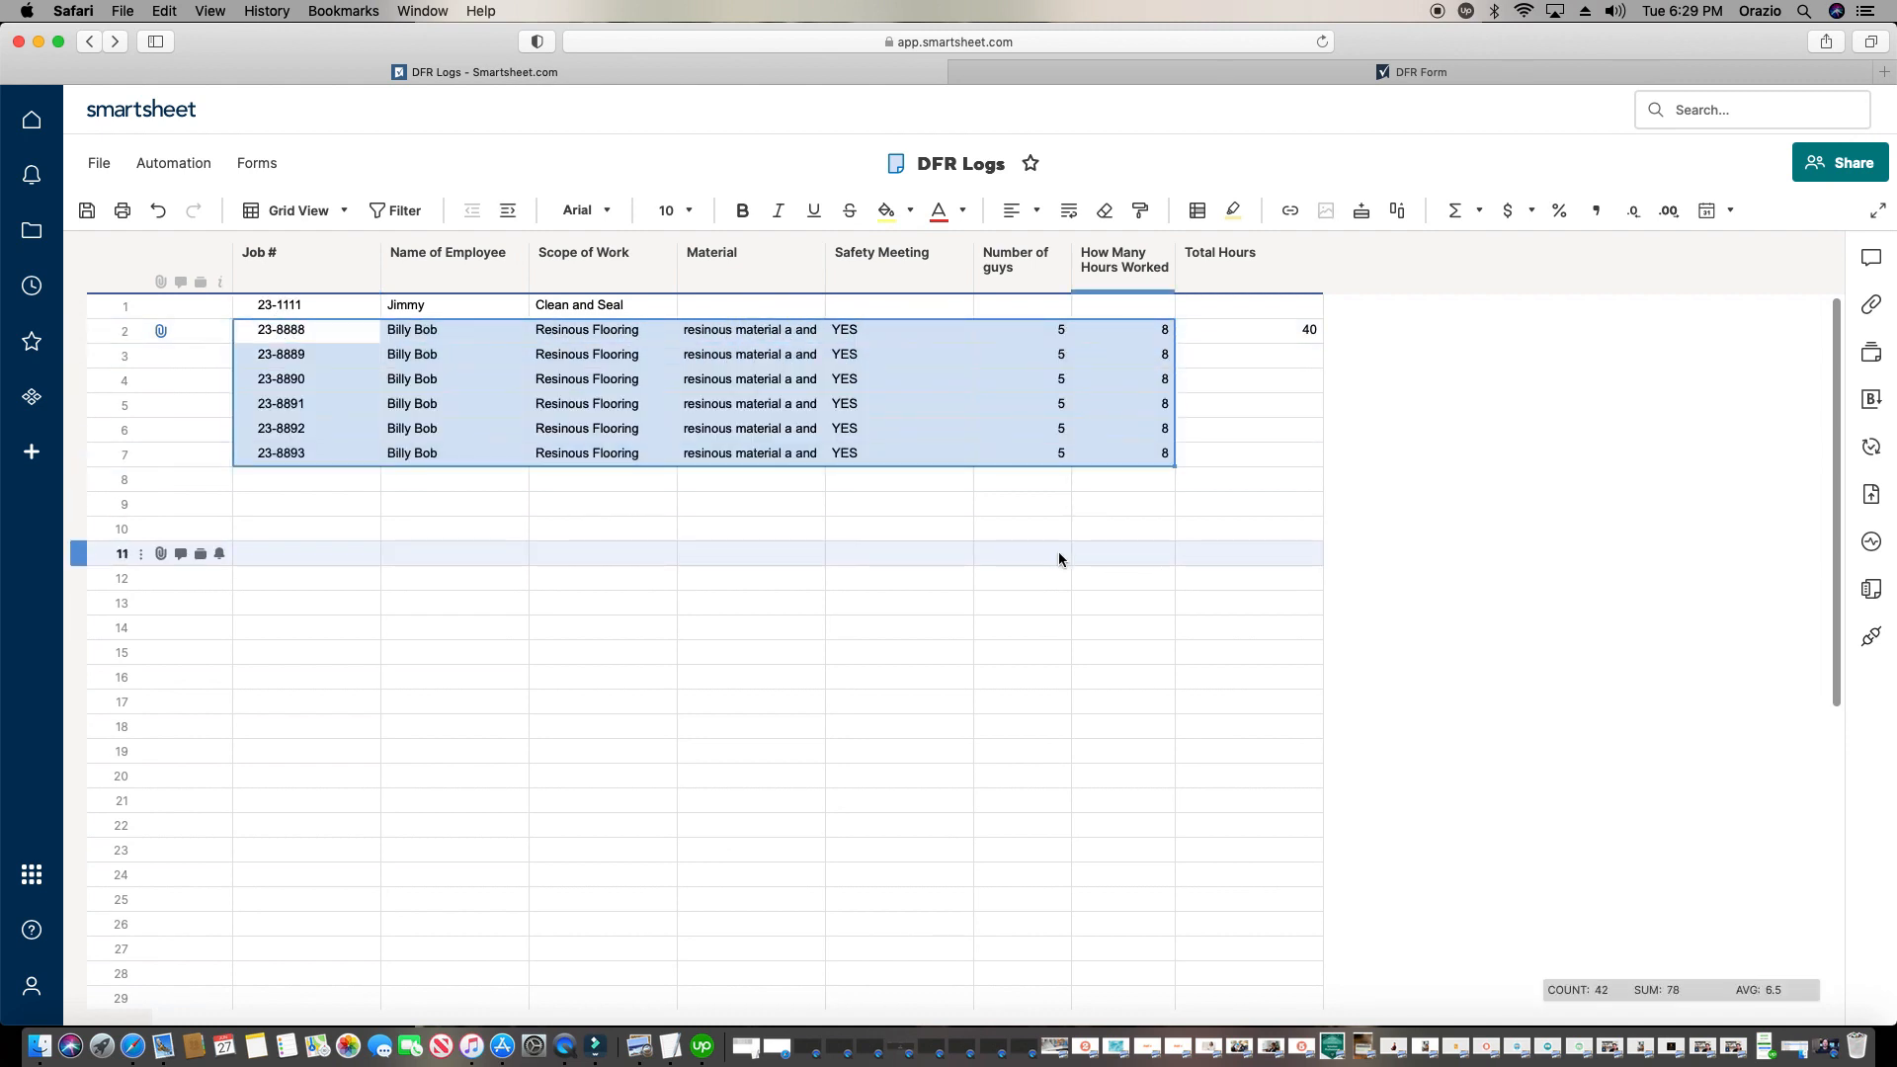
left_click(1022, 553)
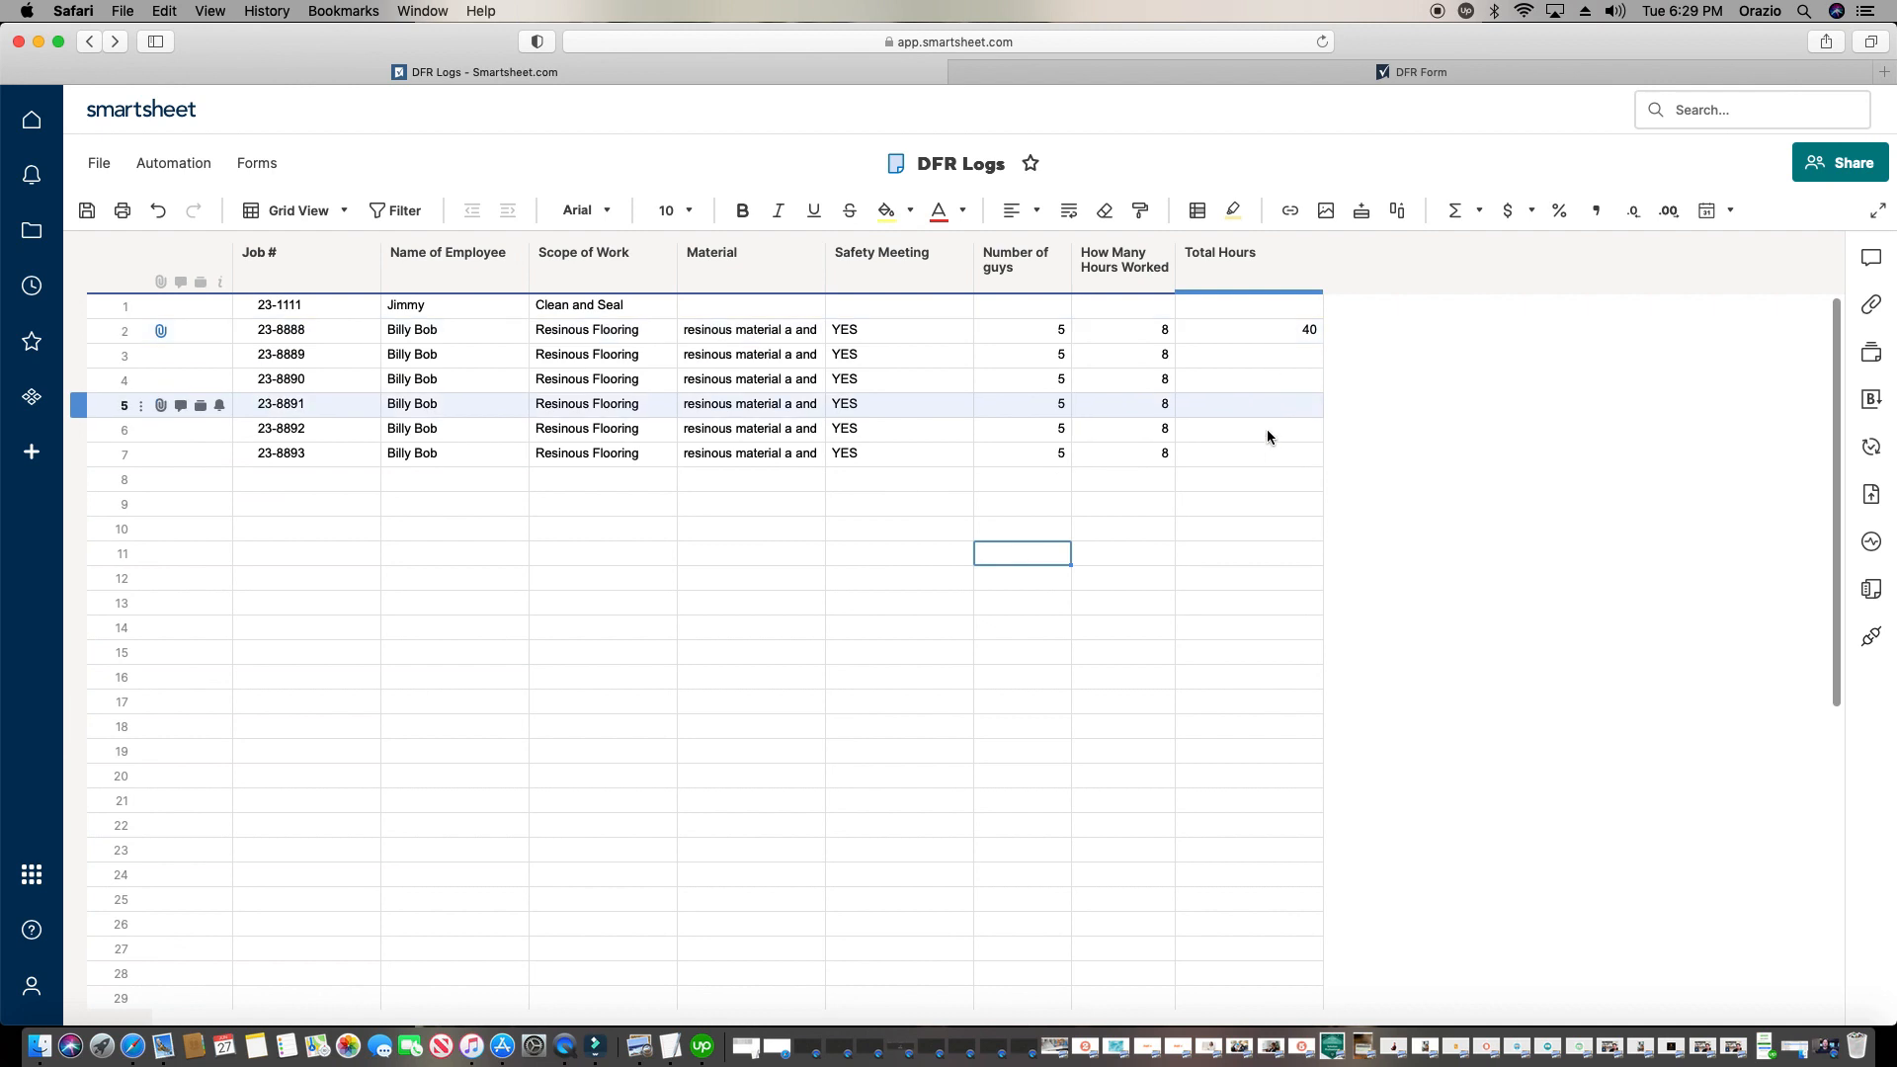
left_click(1247, 328)
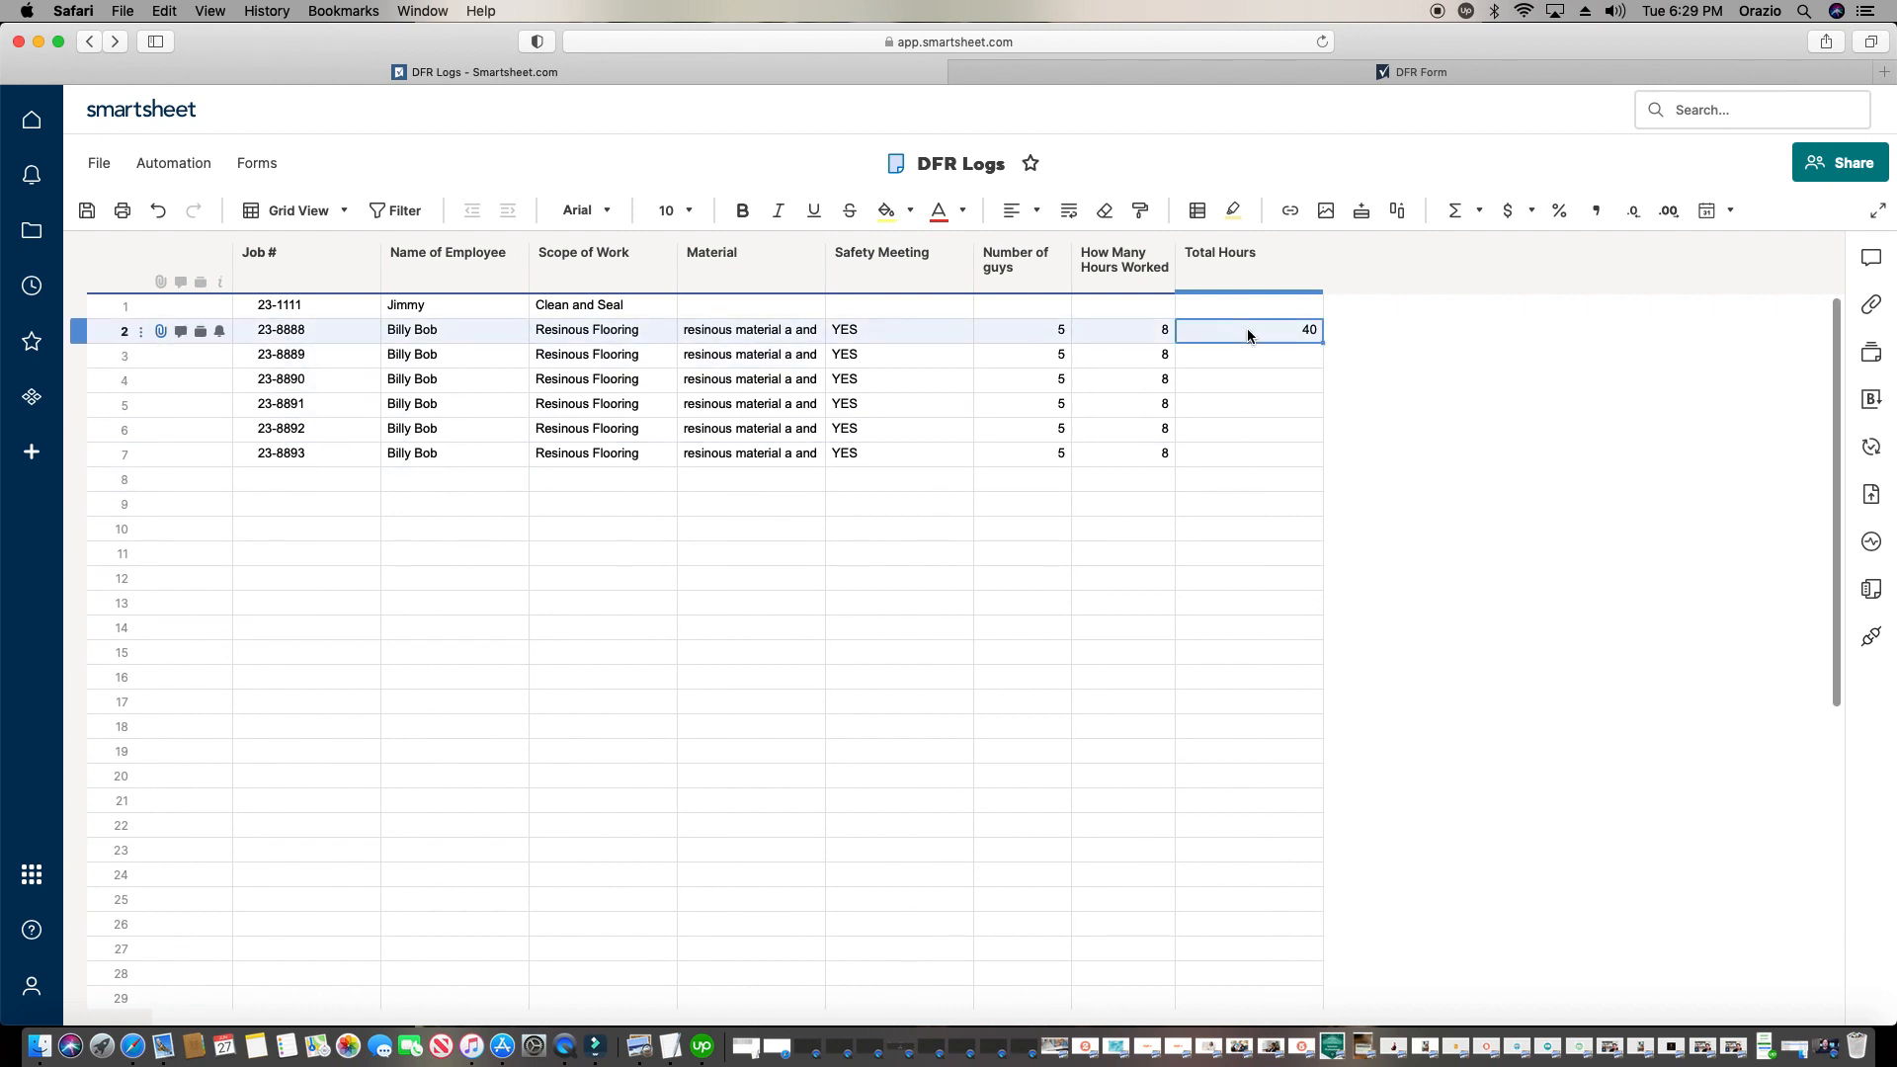
Convert the Total Hours formula in row 2 to a column formula
right_click(1247, 328)
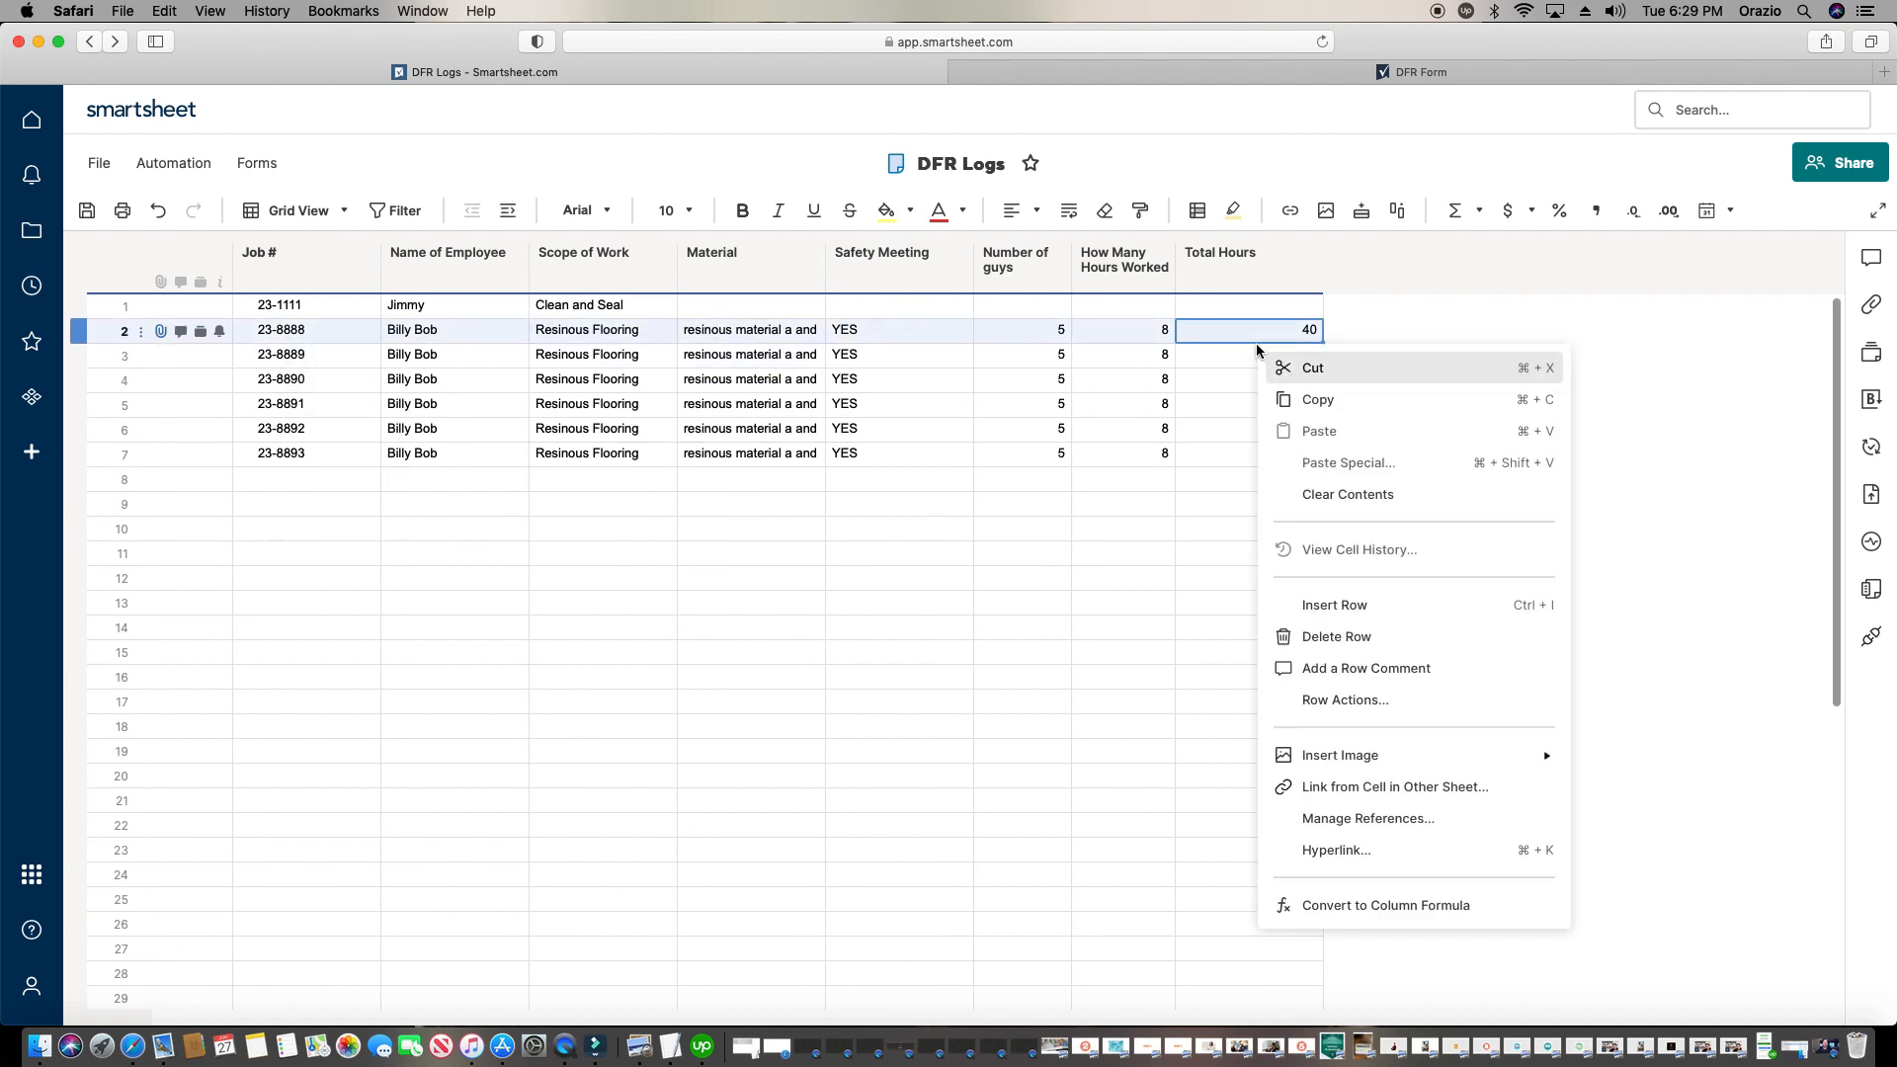
left_click(1329, 907)
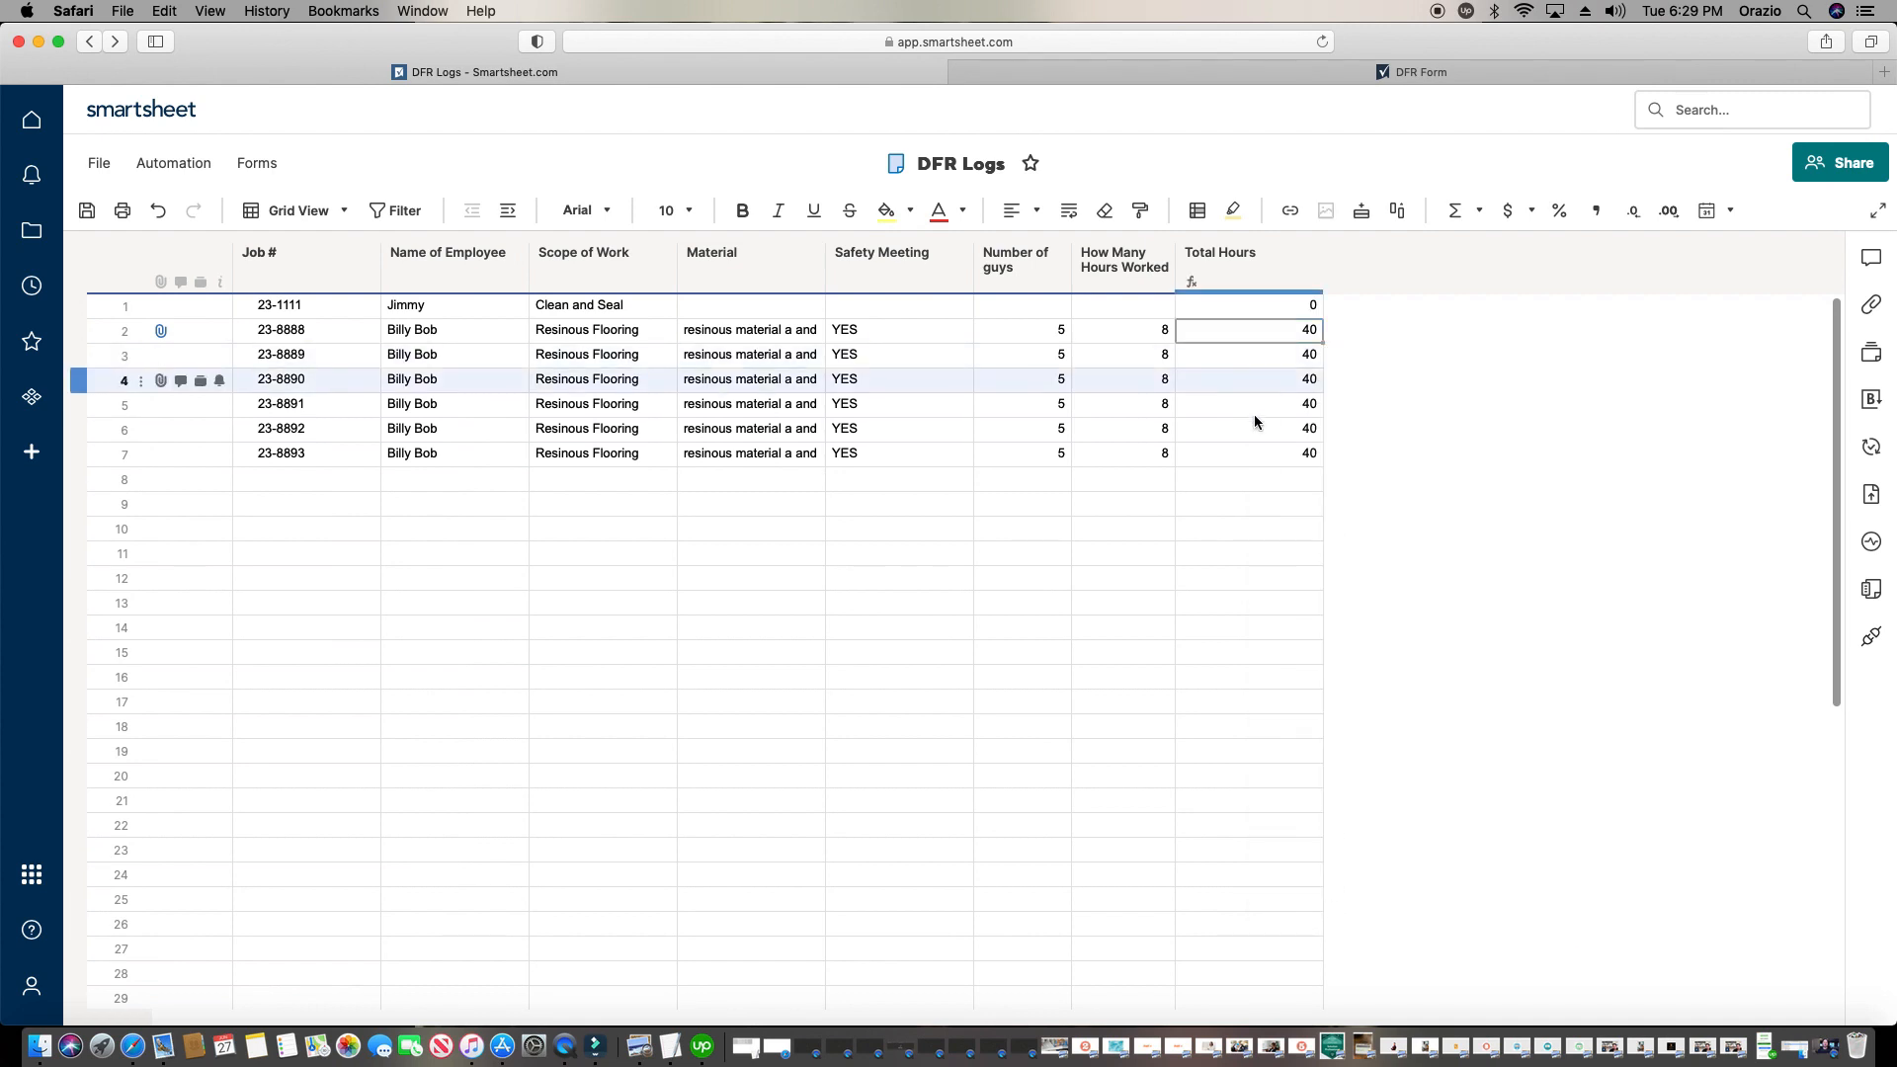
Set Number of guys to 6 in row 7 and How Many Hours Worked to 12 in row 4
left_click(1035, 459)
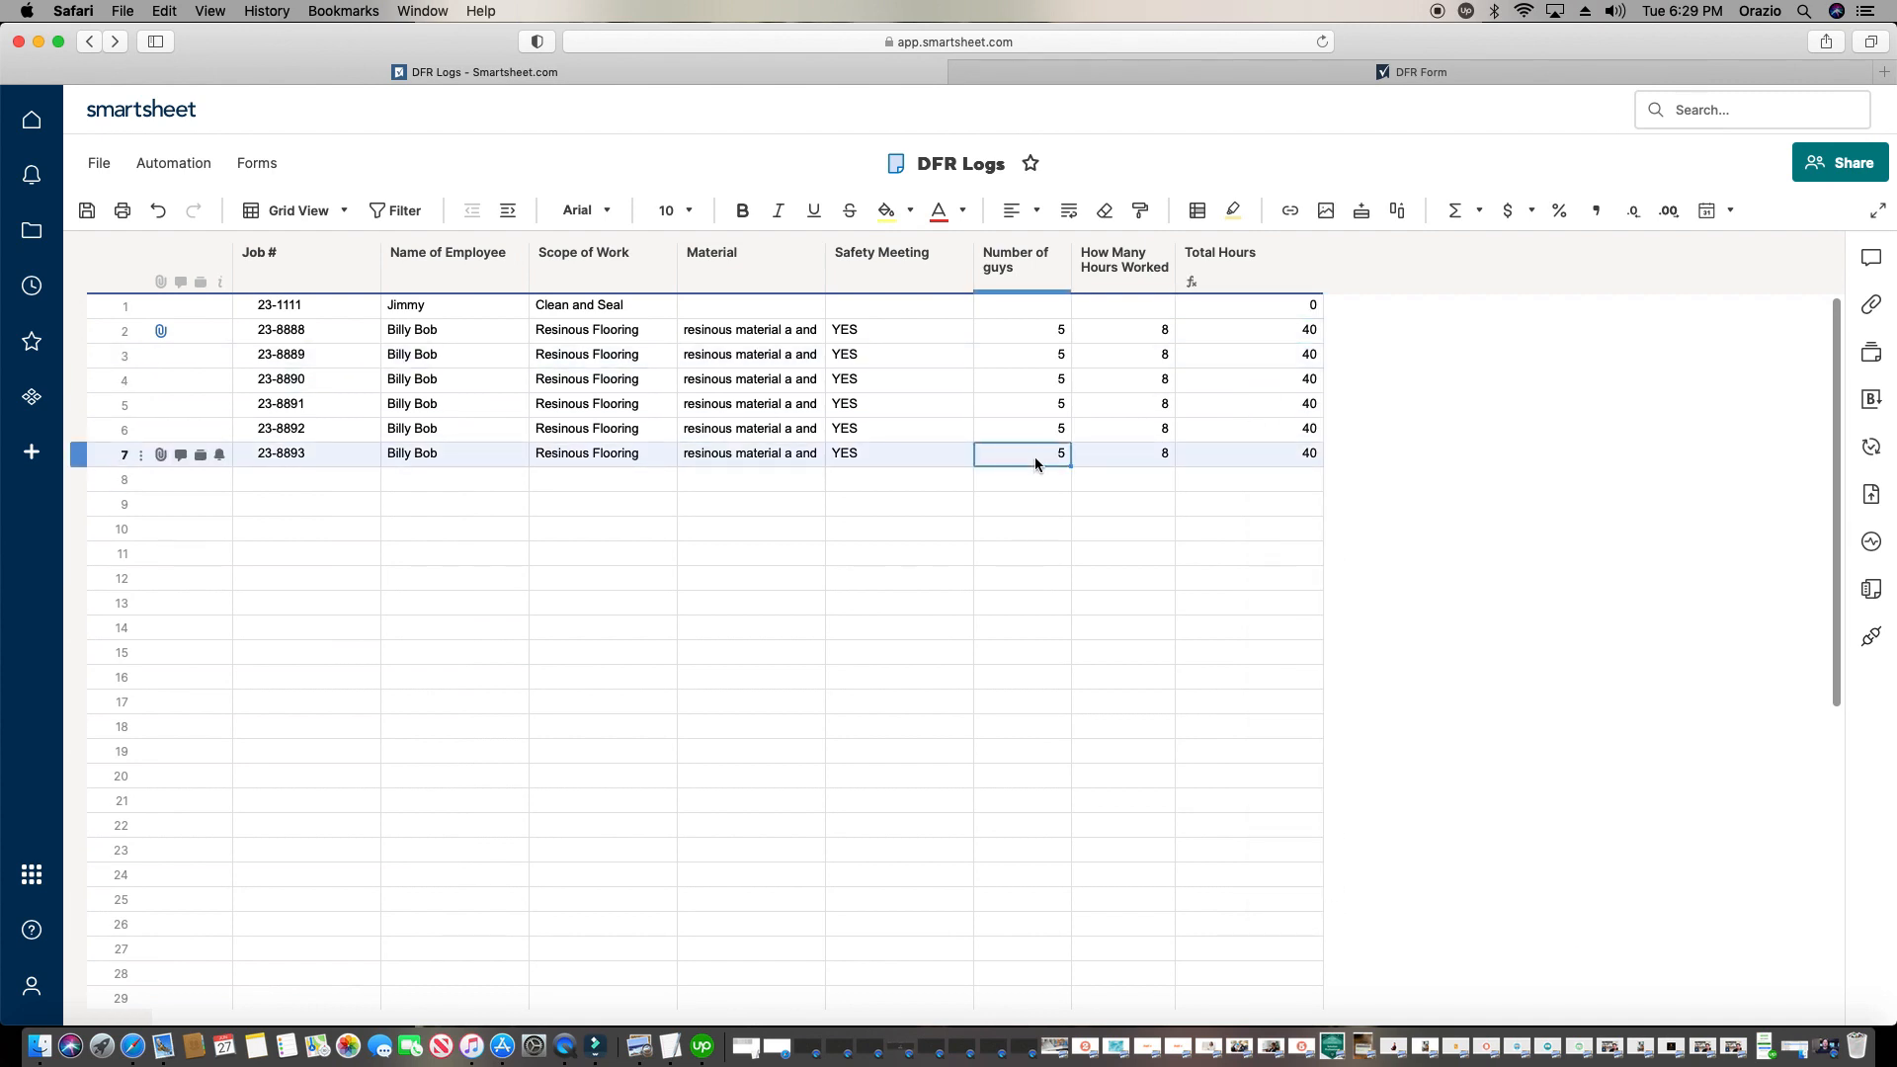
type("6")
left_click(1040, 498)
left_click(1119, 384)
type("12")
key("Return")
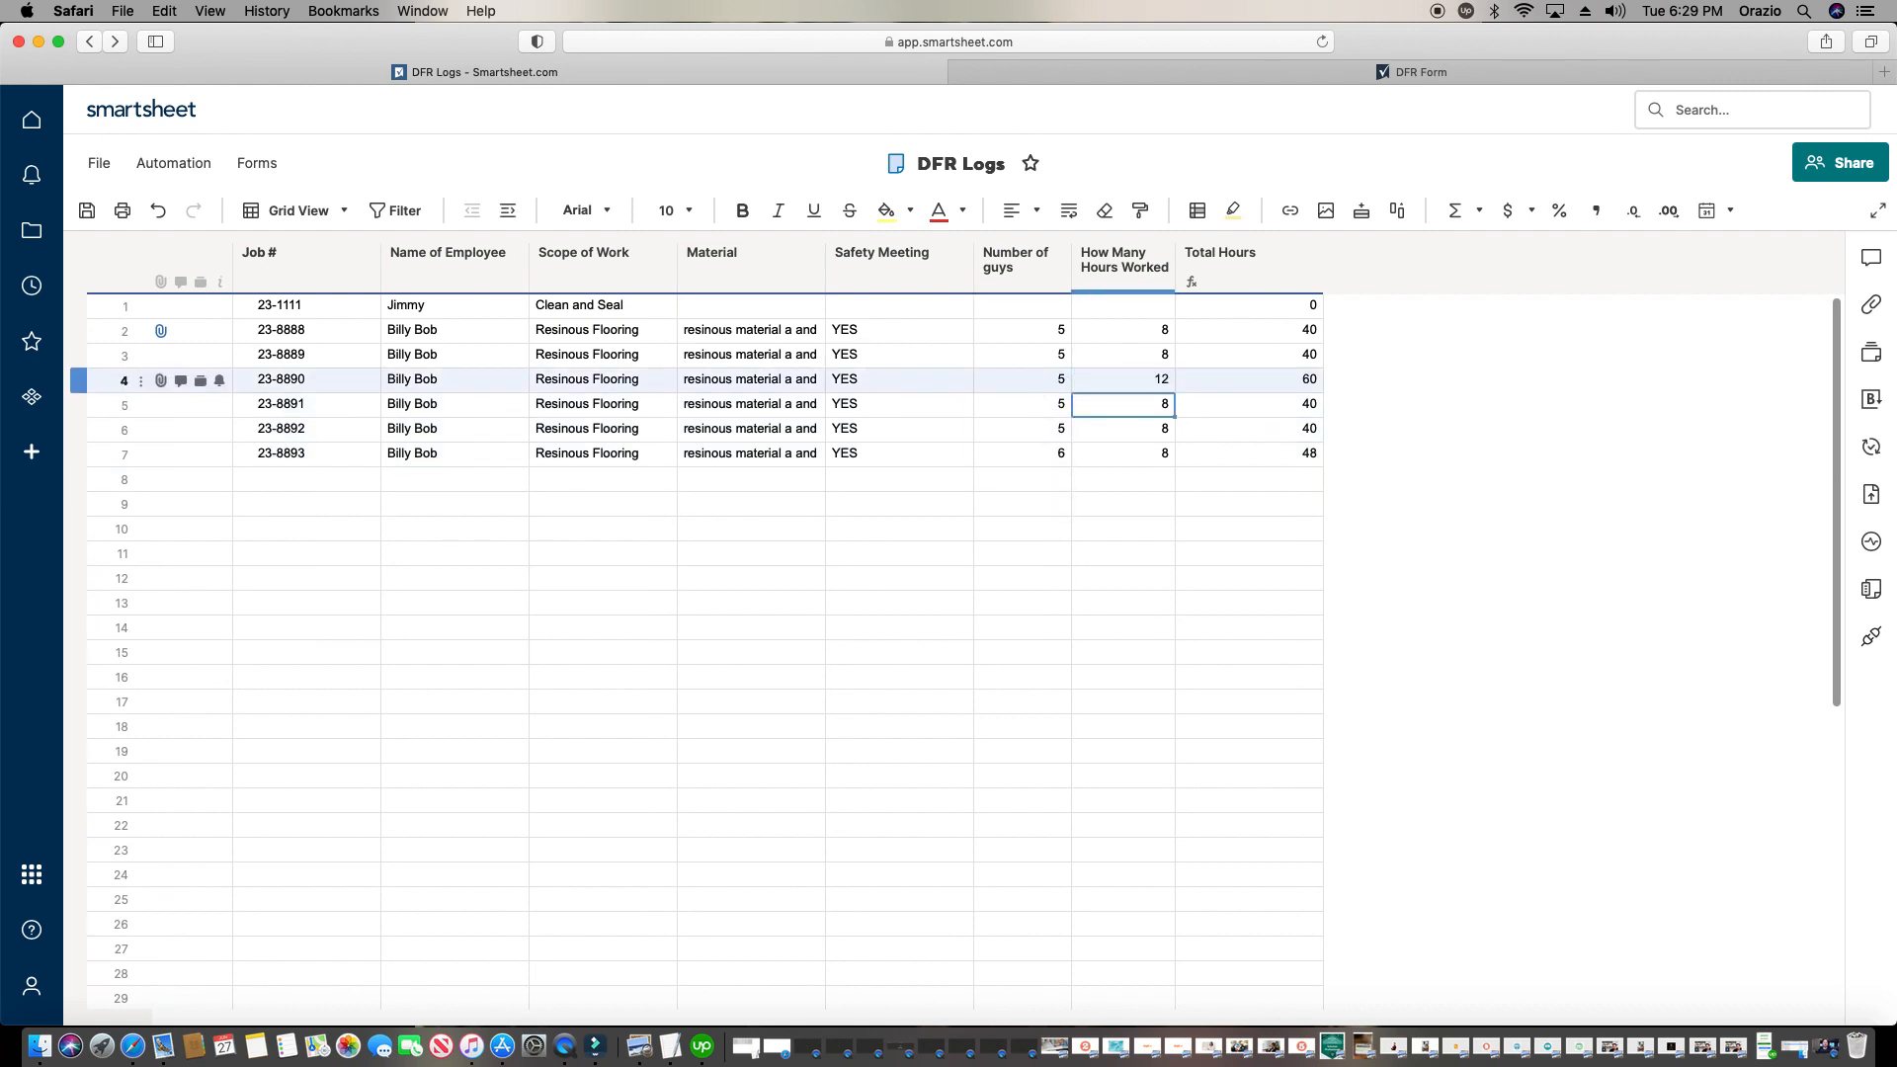
left_click(1257, 484)
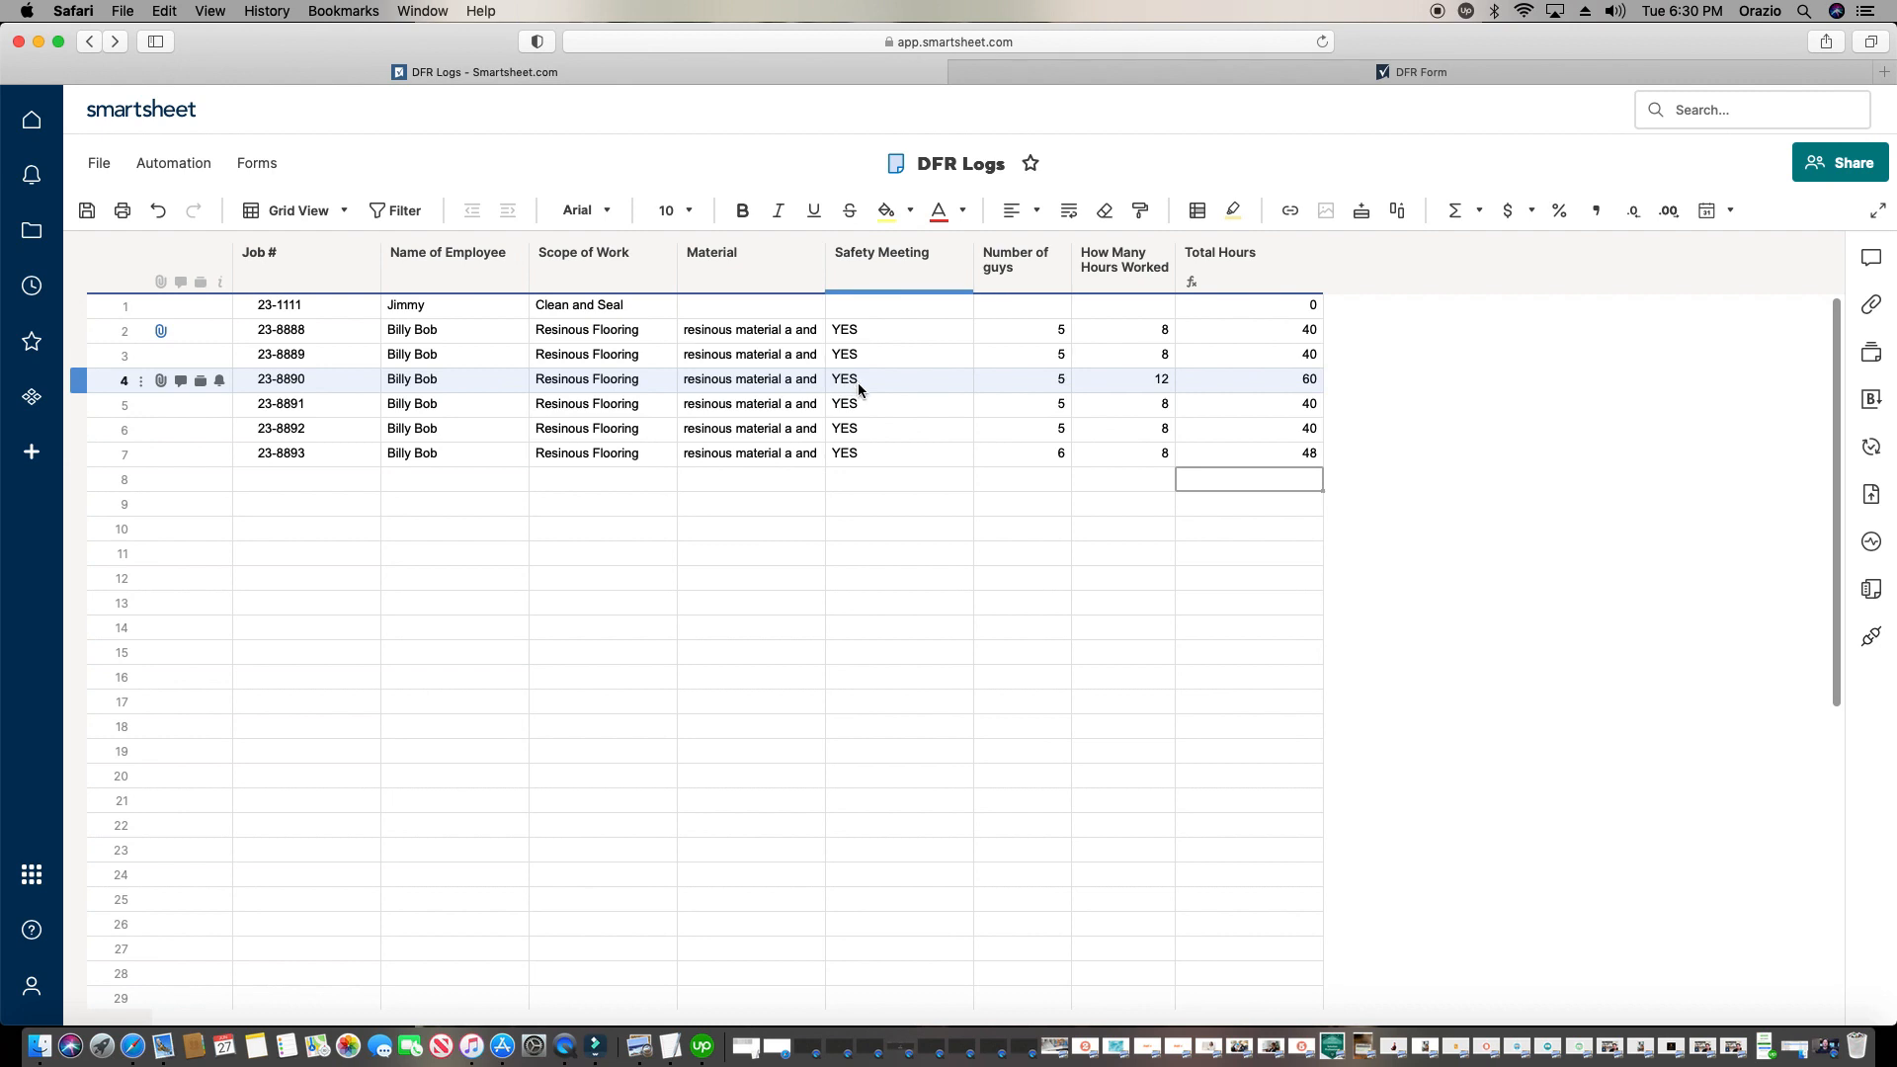
Copy the DFR Form's link from the sheet's form manager and close the manager
left_click(263, 166)
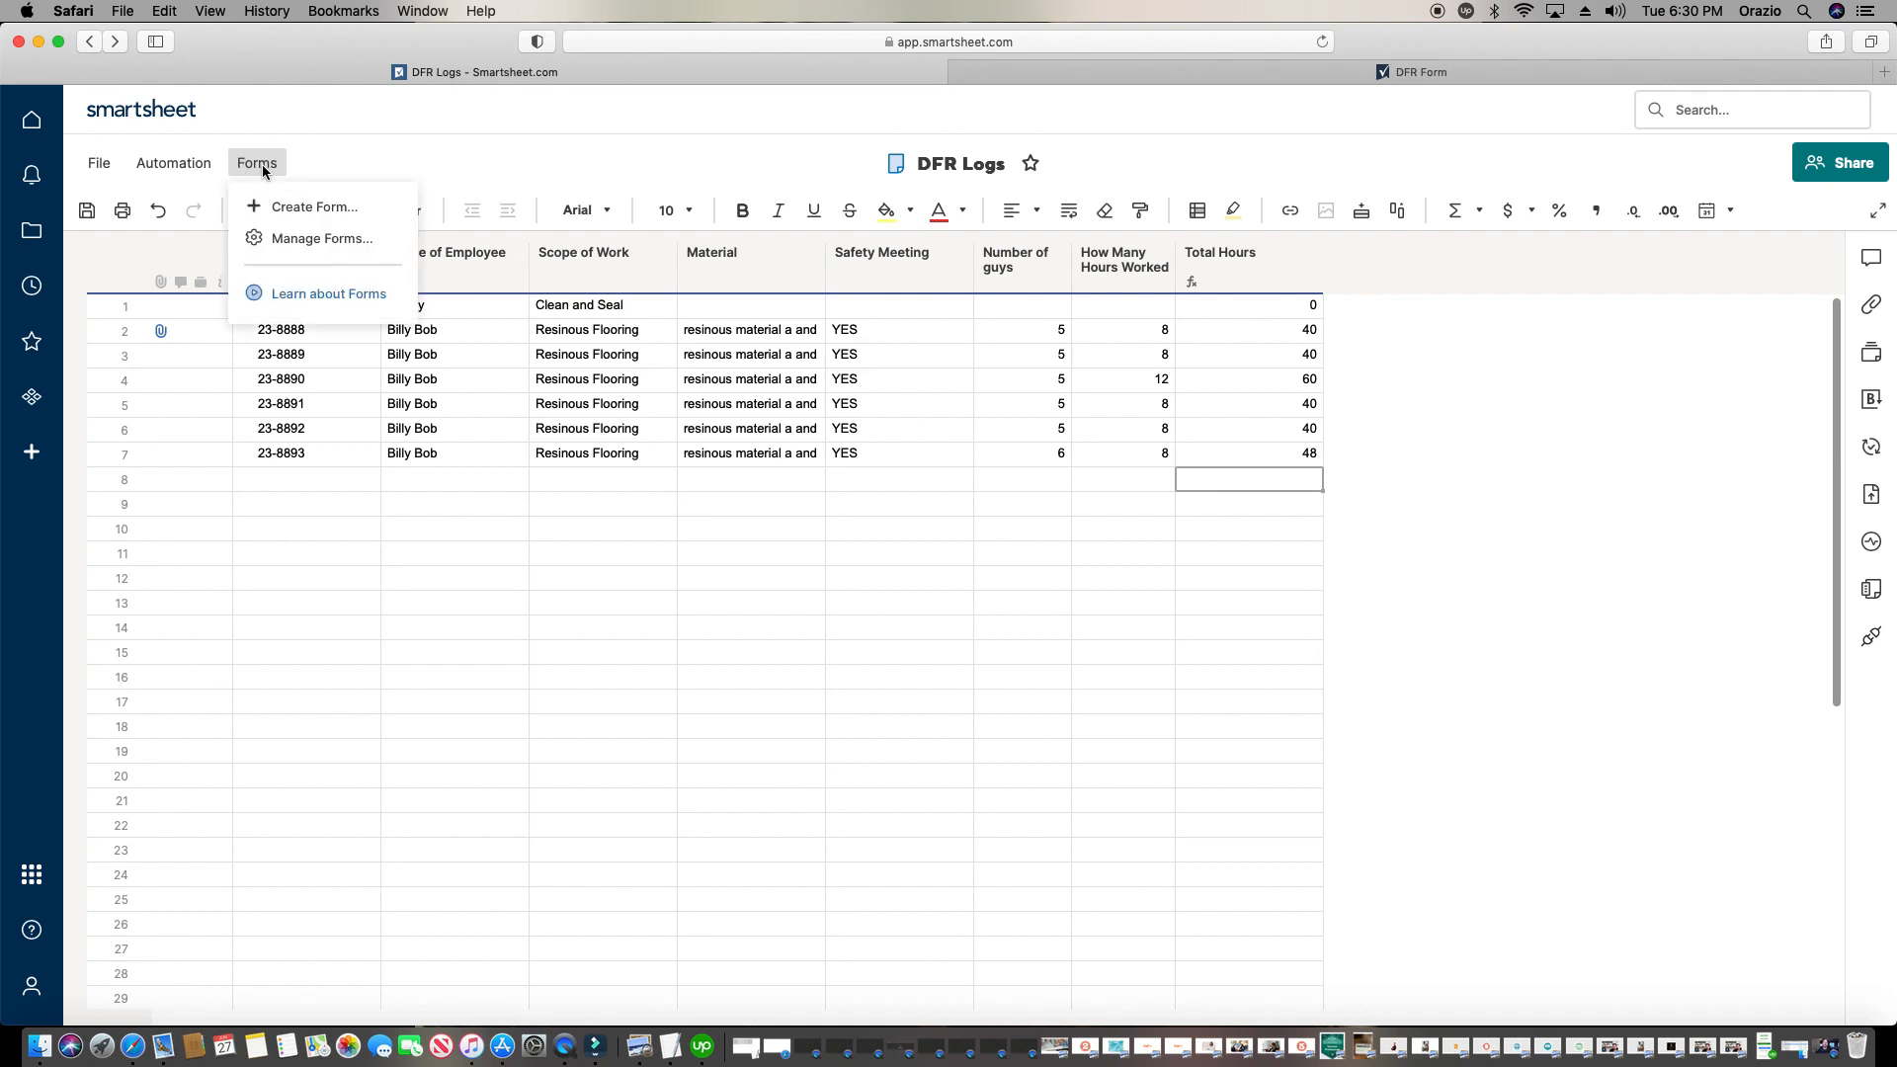
left_click(280, 241)
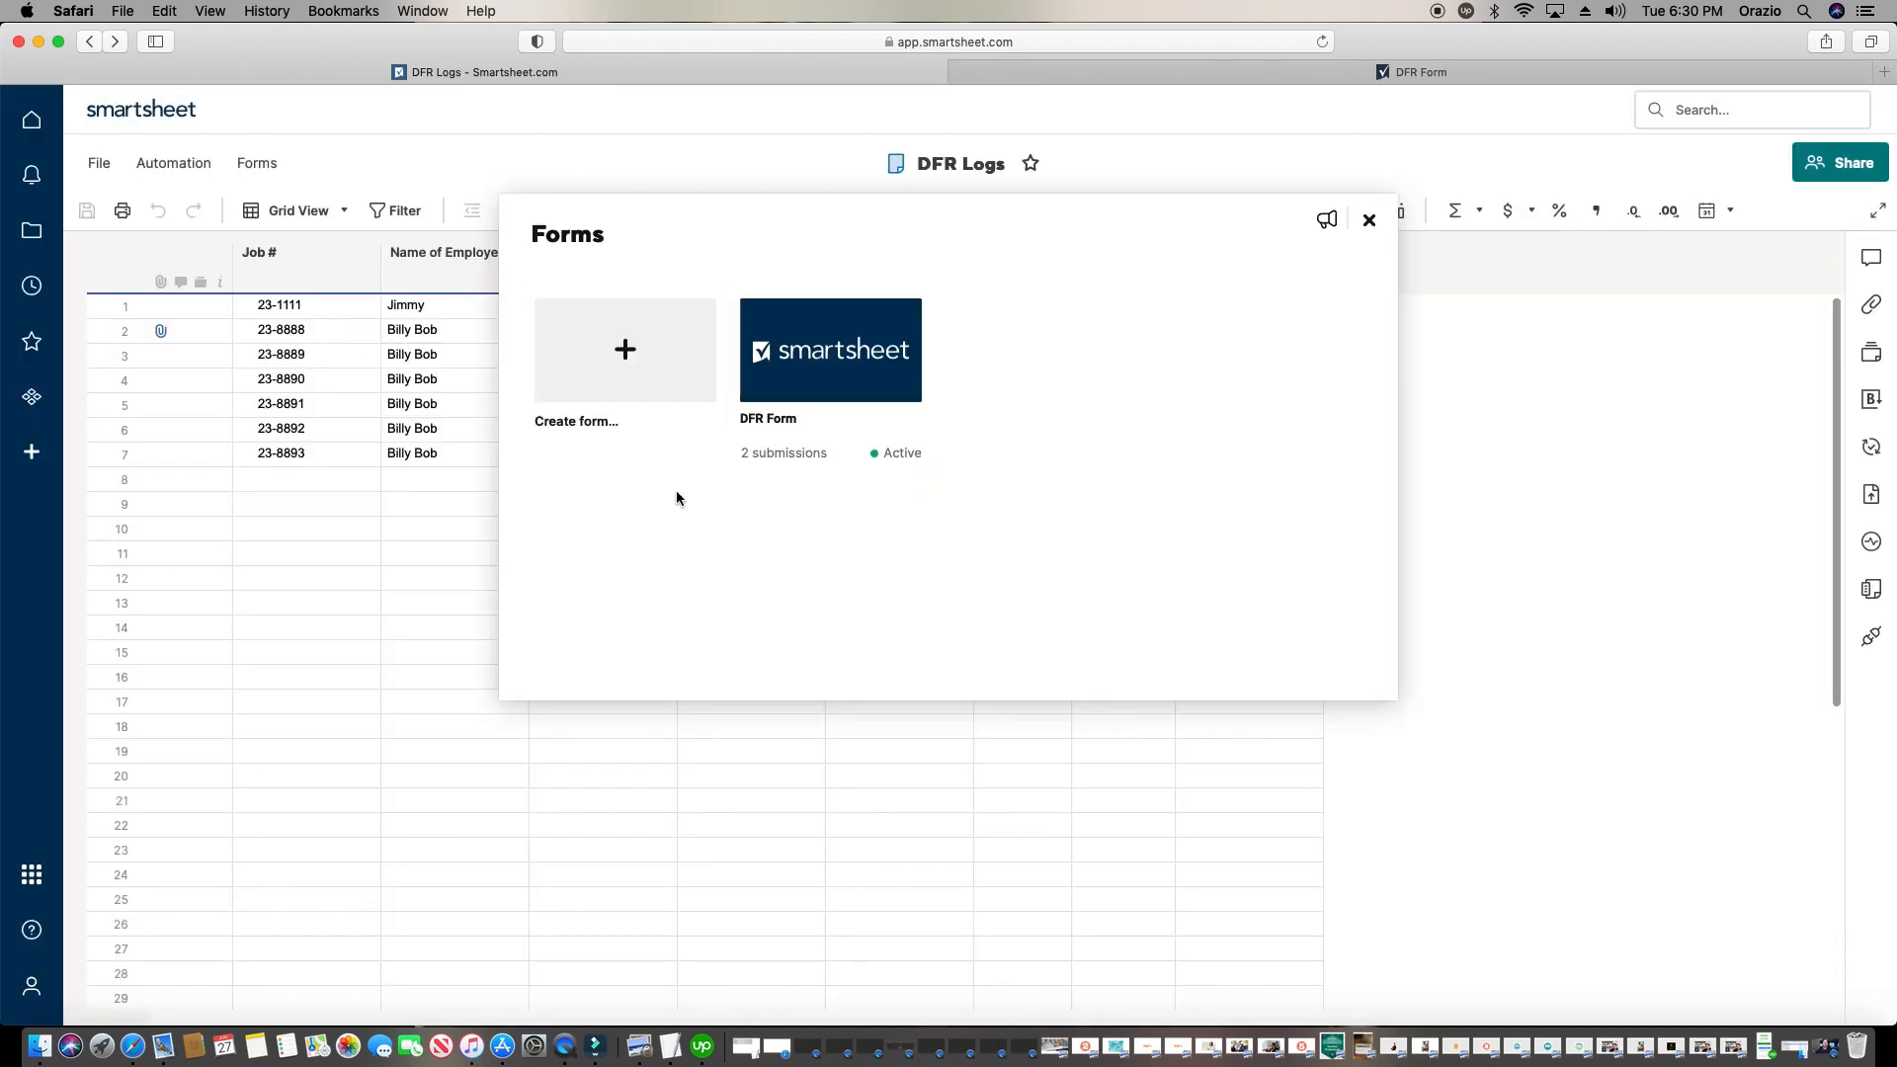
mouse_move(801, 461)
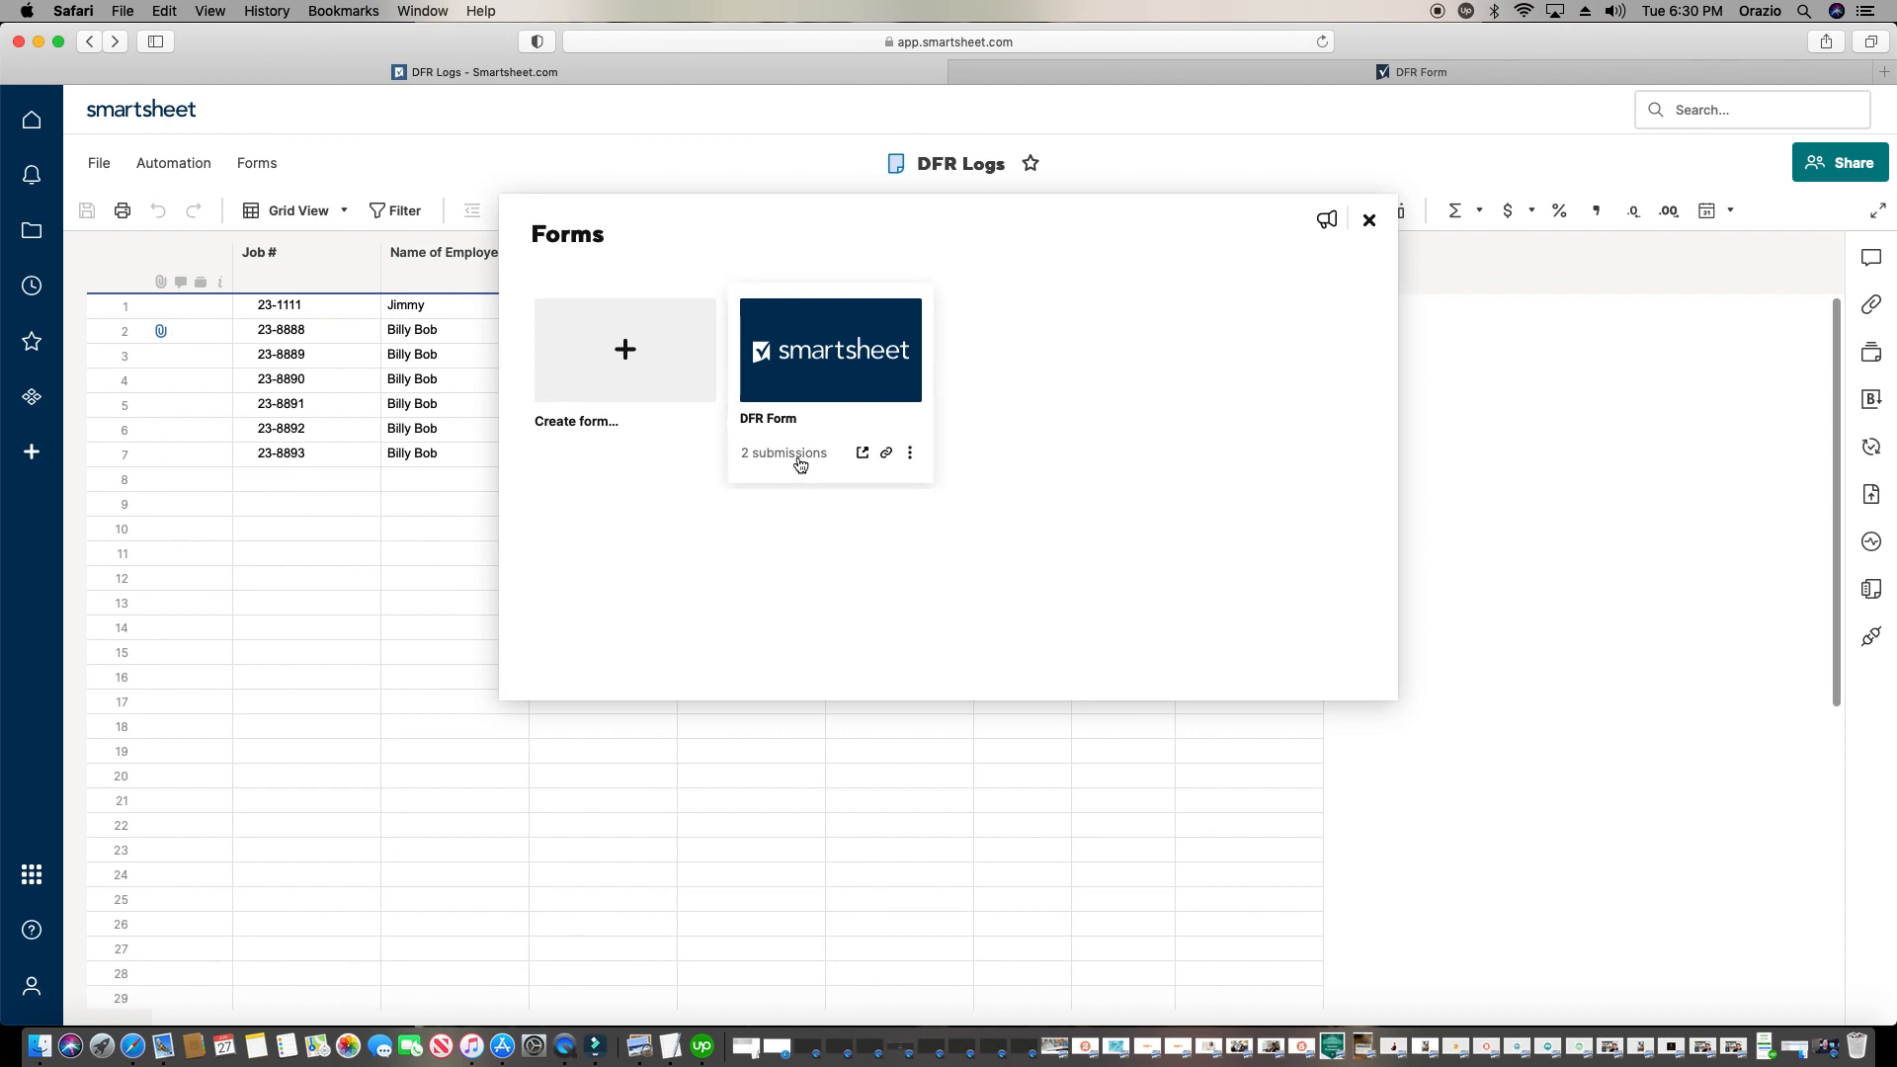
left_click(888, 454)
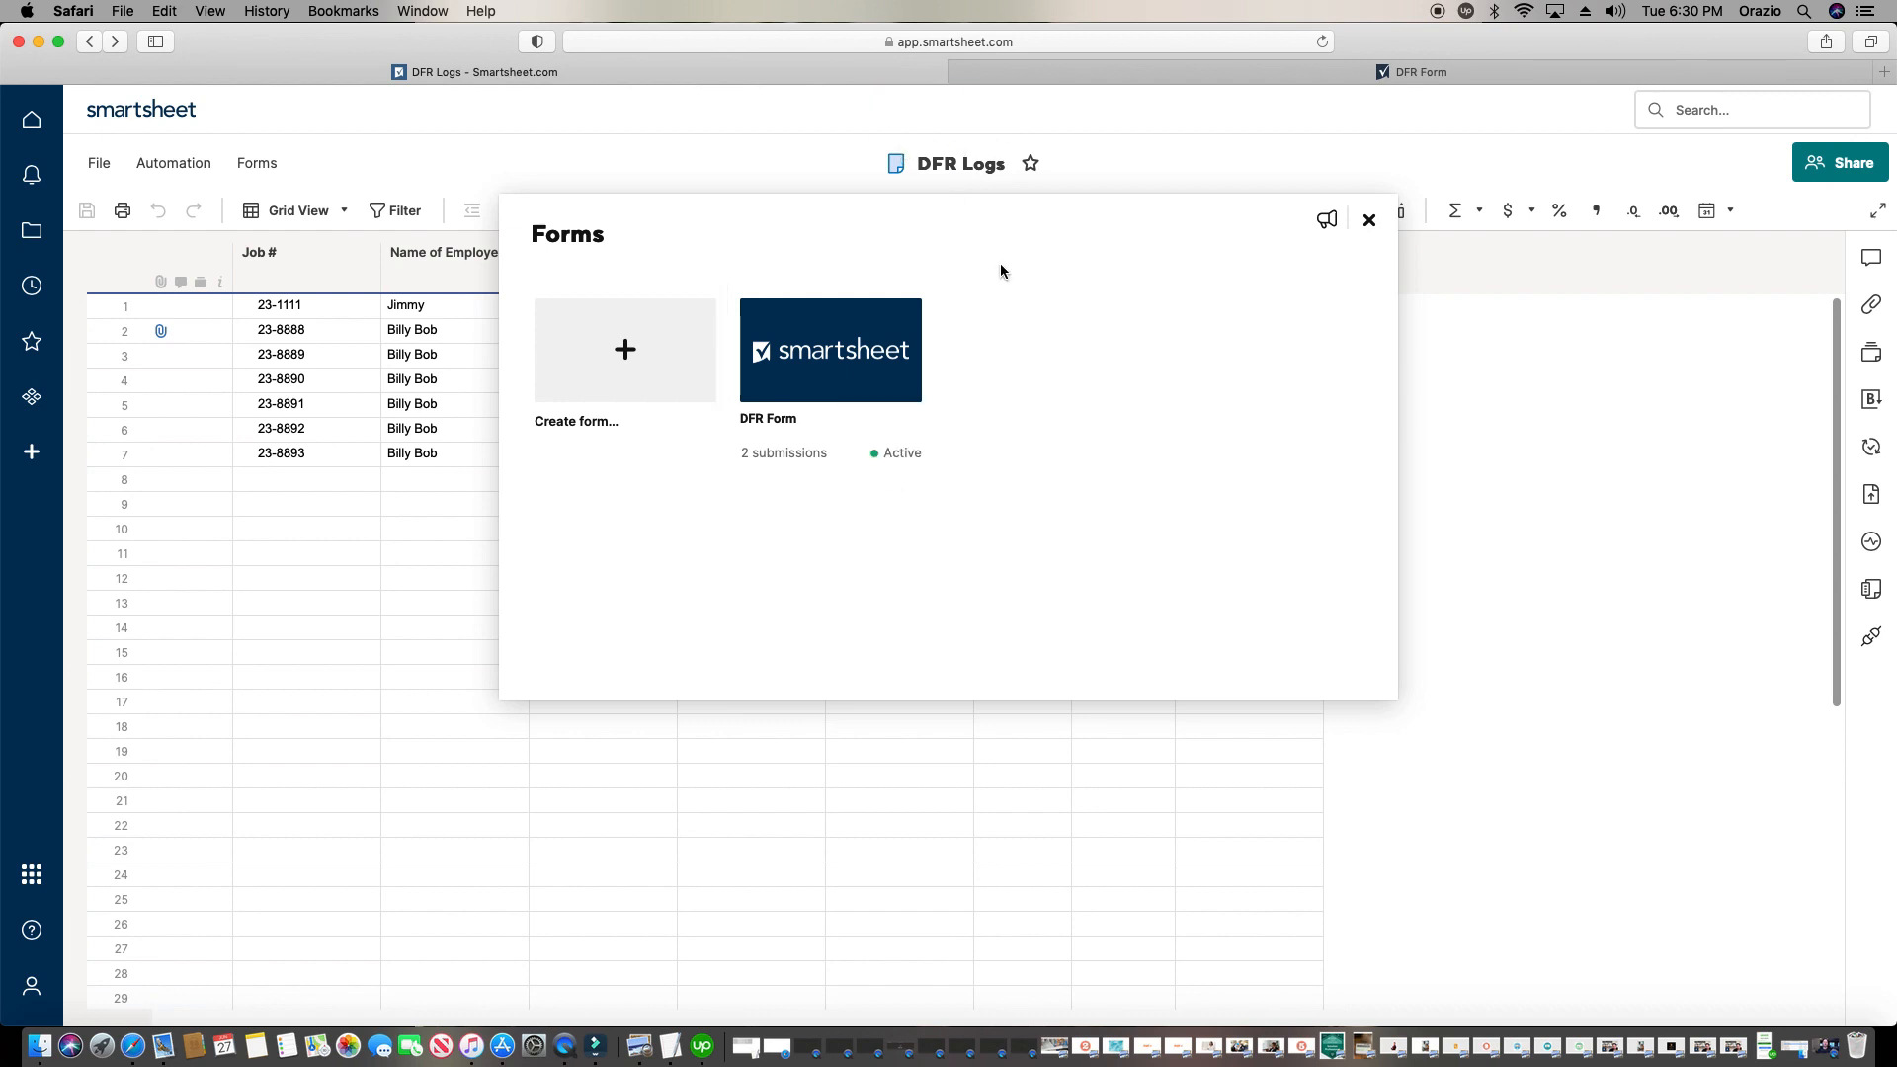
mouse_move(851, 403)
left_click(1369, 220)
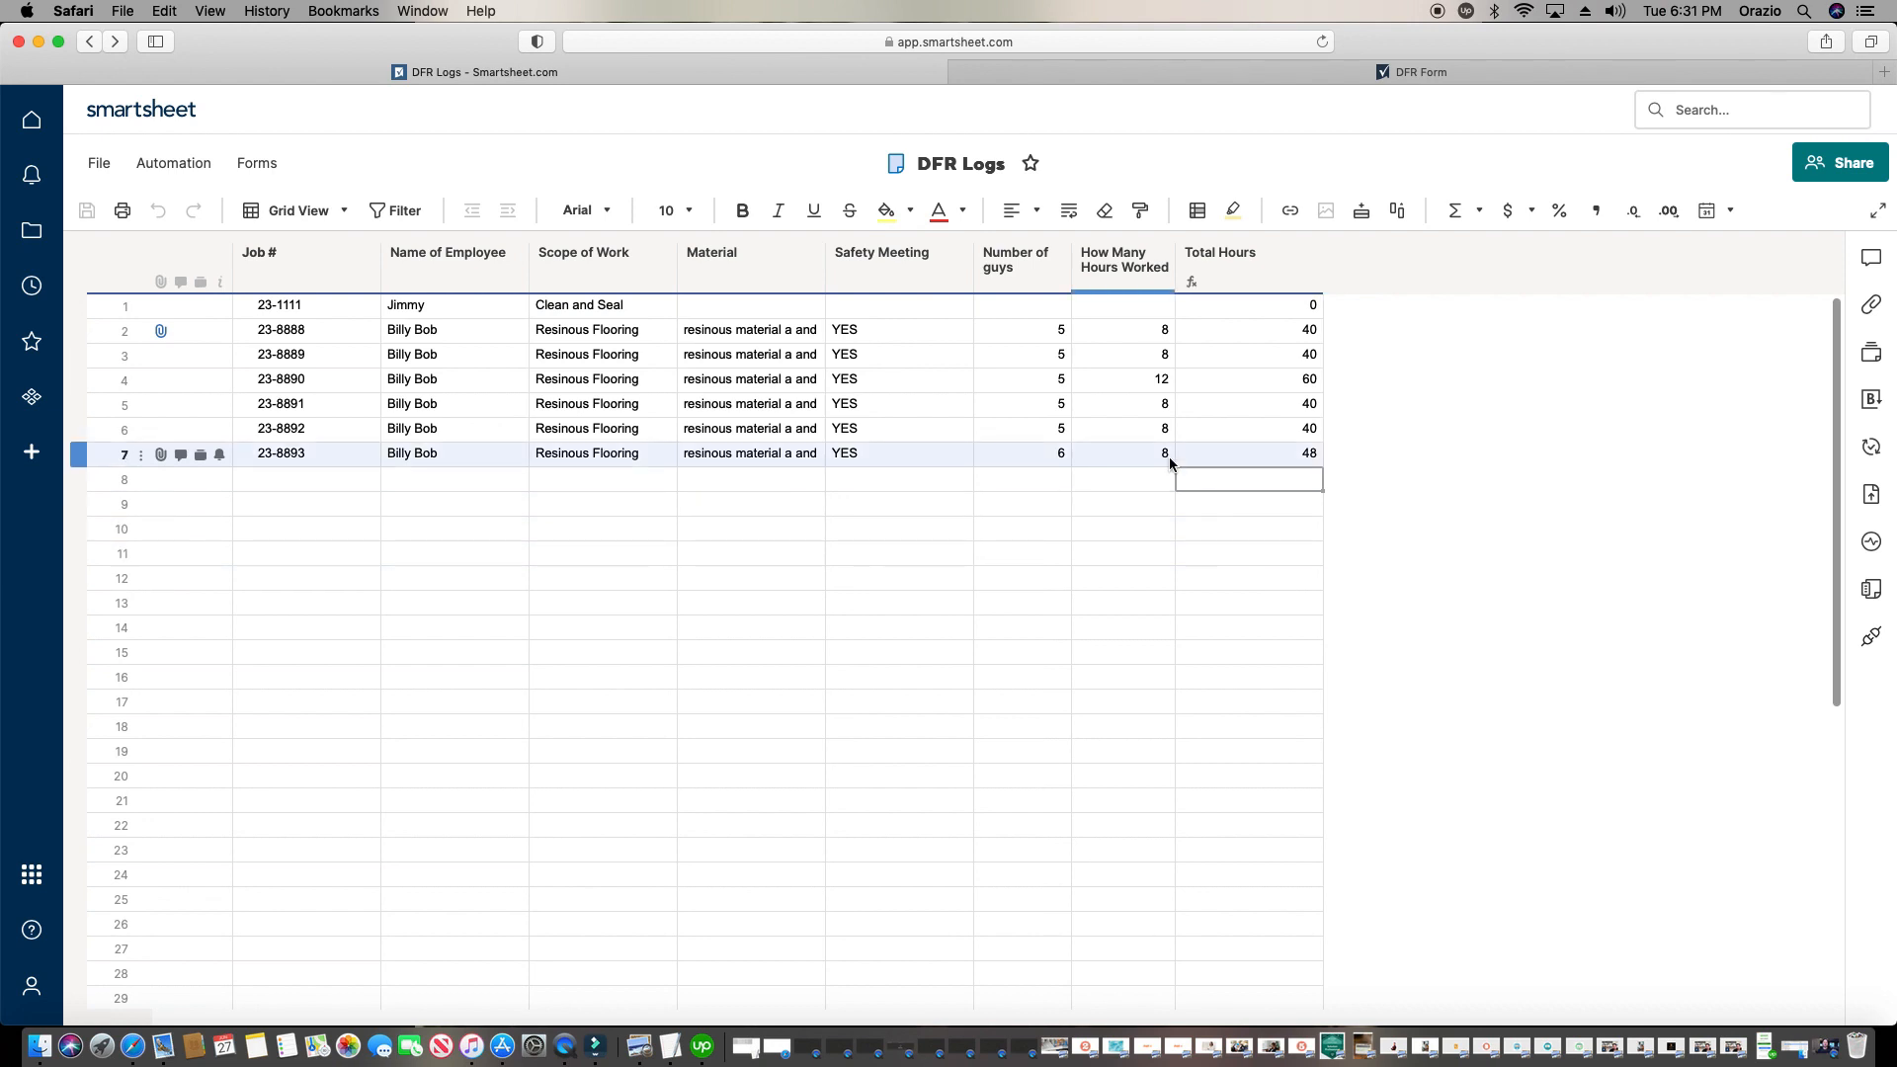
Search Google for "qr monkey" in a new browser tab and open the free QRCode Monkey generator site
left_click(1886, 73)
left_click(903, 237)
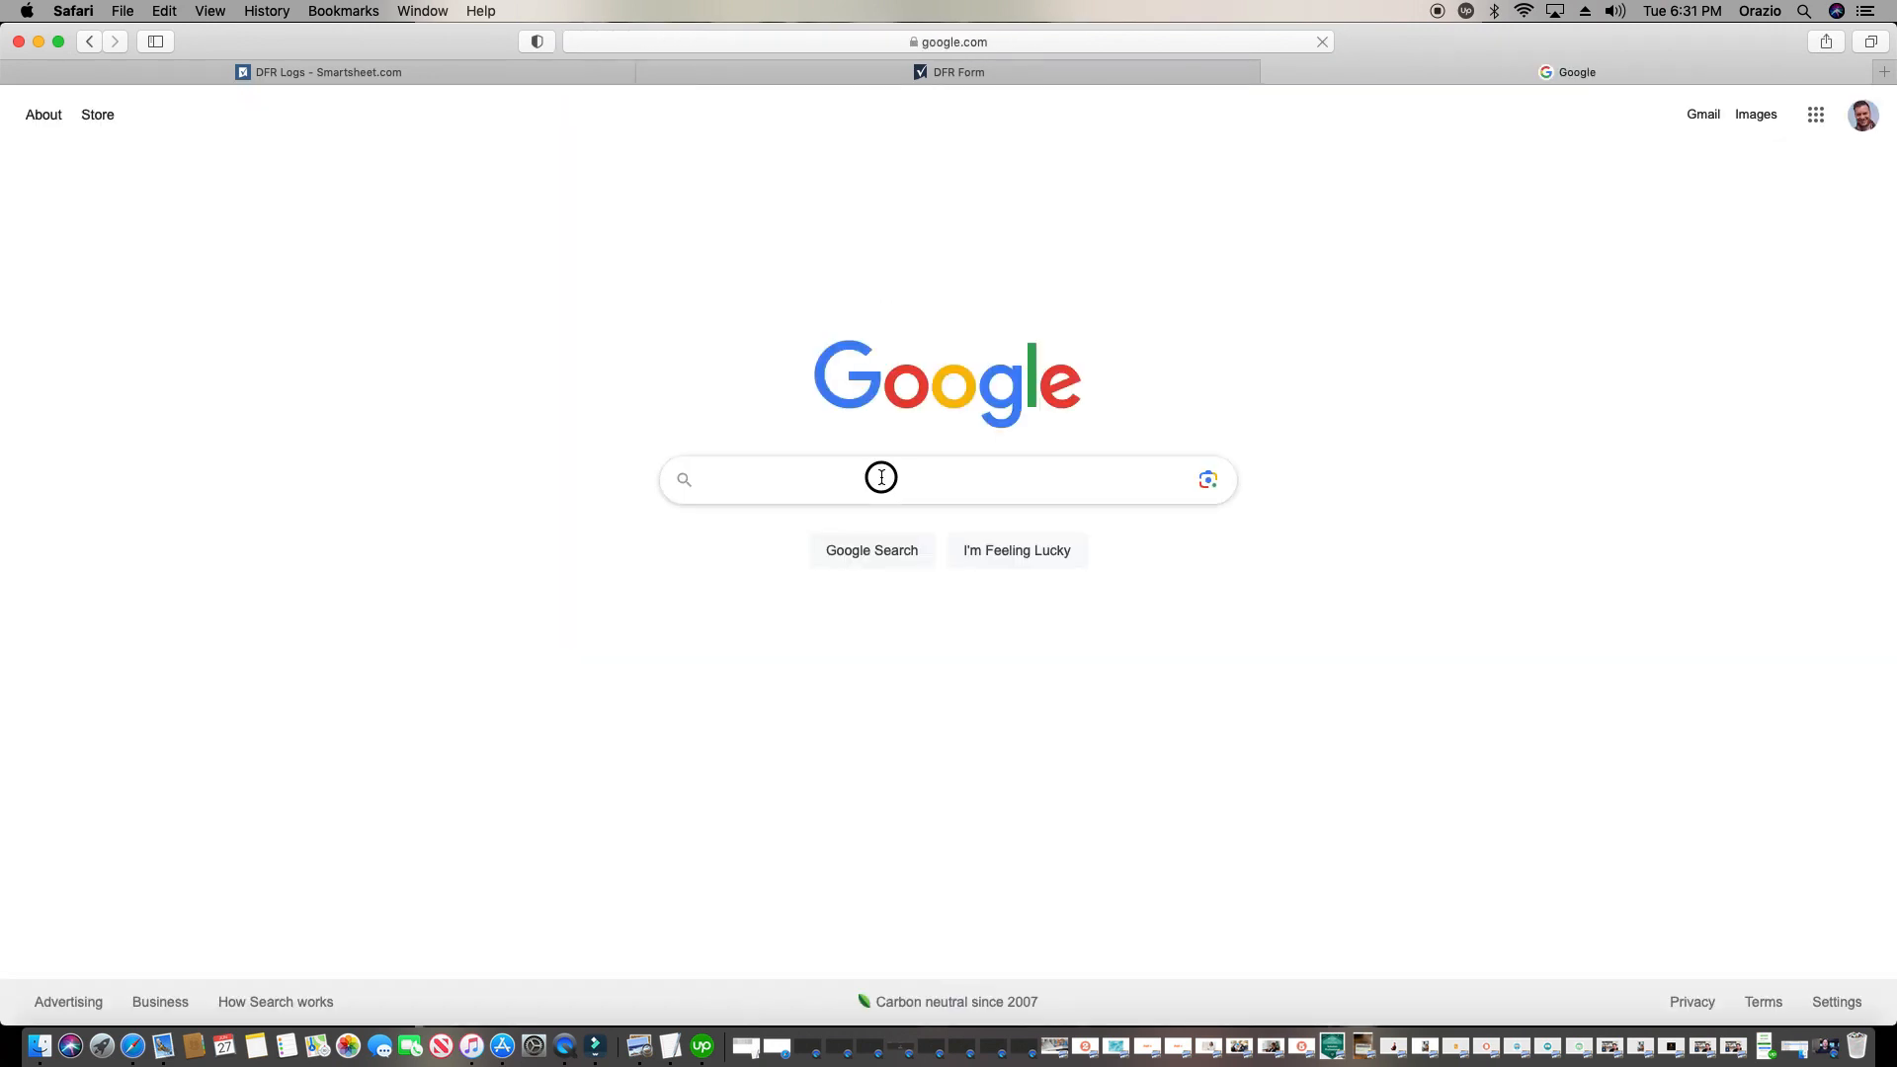
left_click(881, 476)
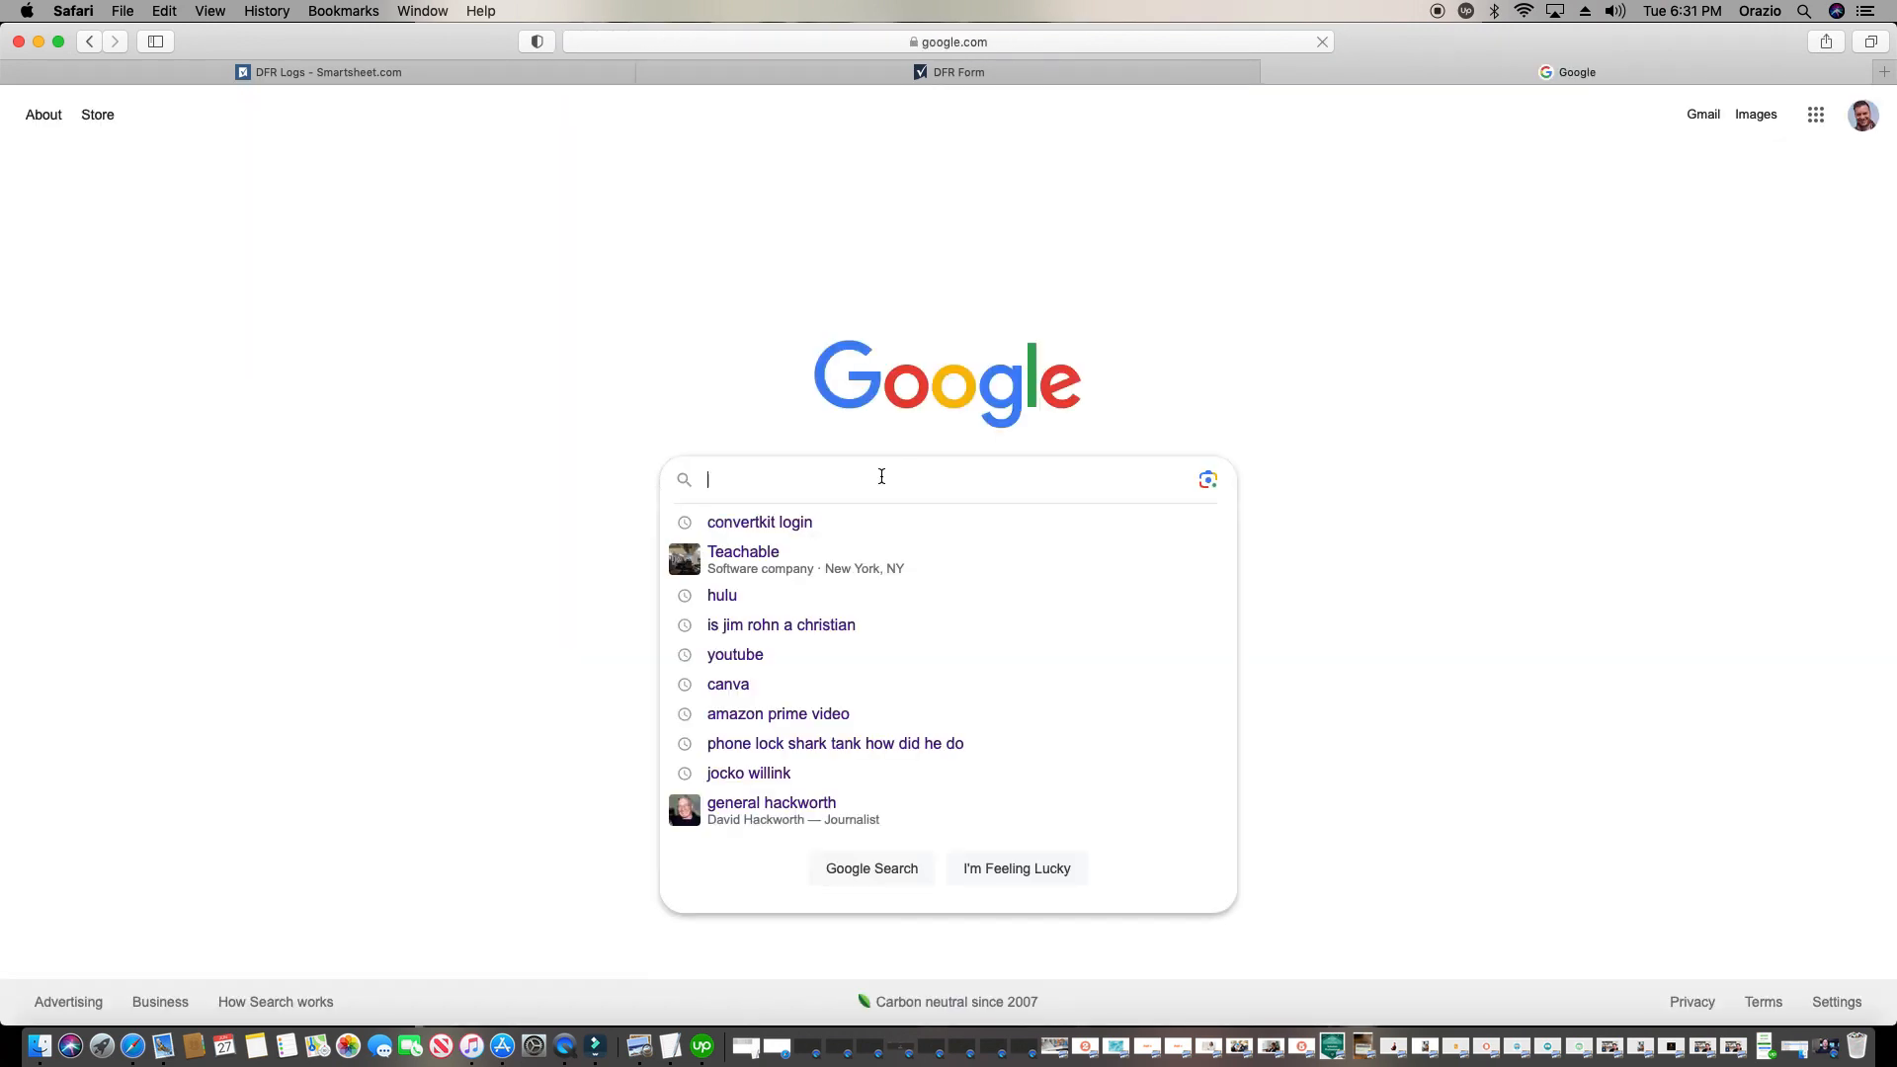
type("qr monke")
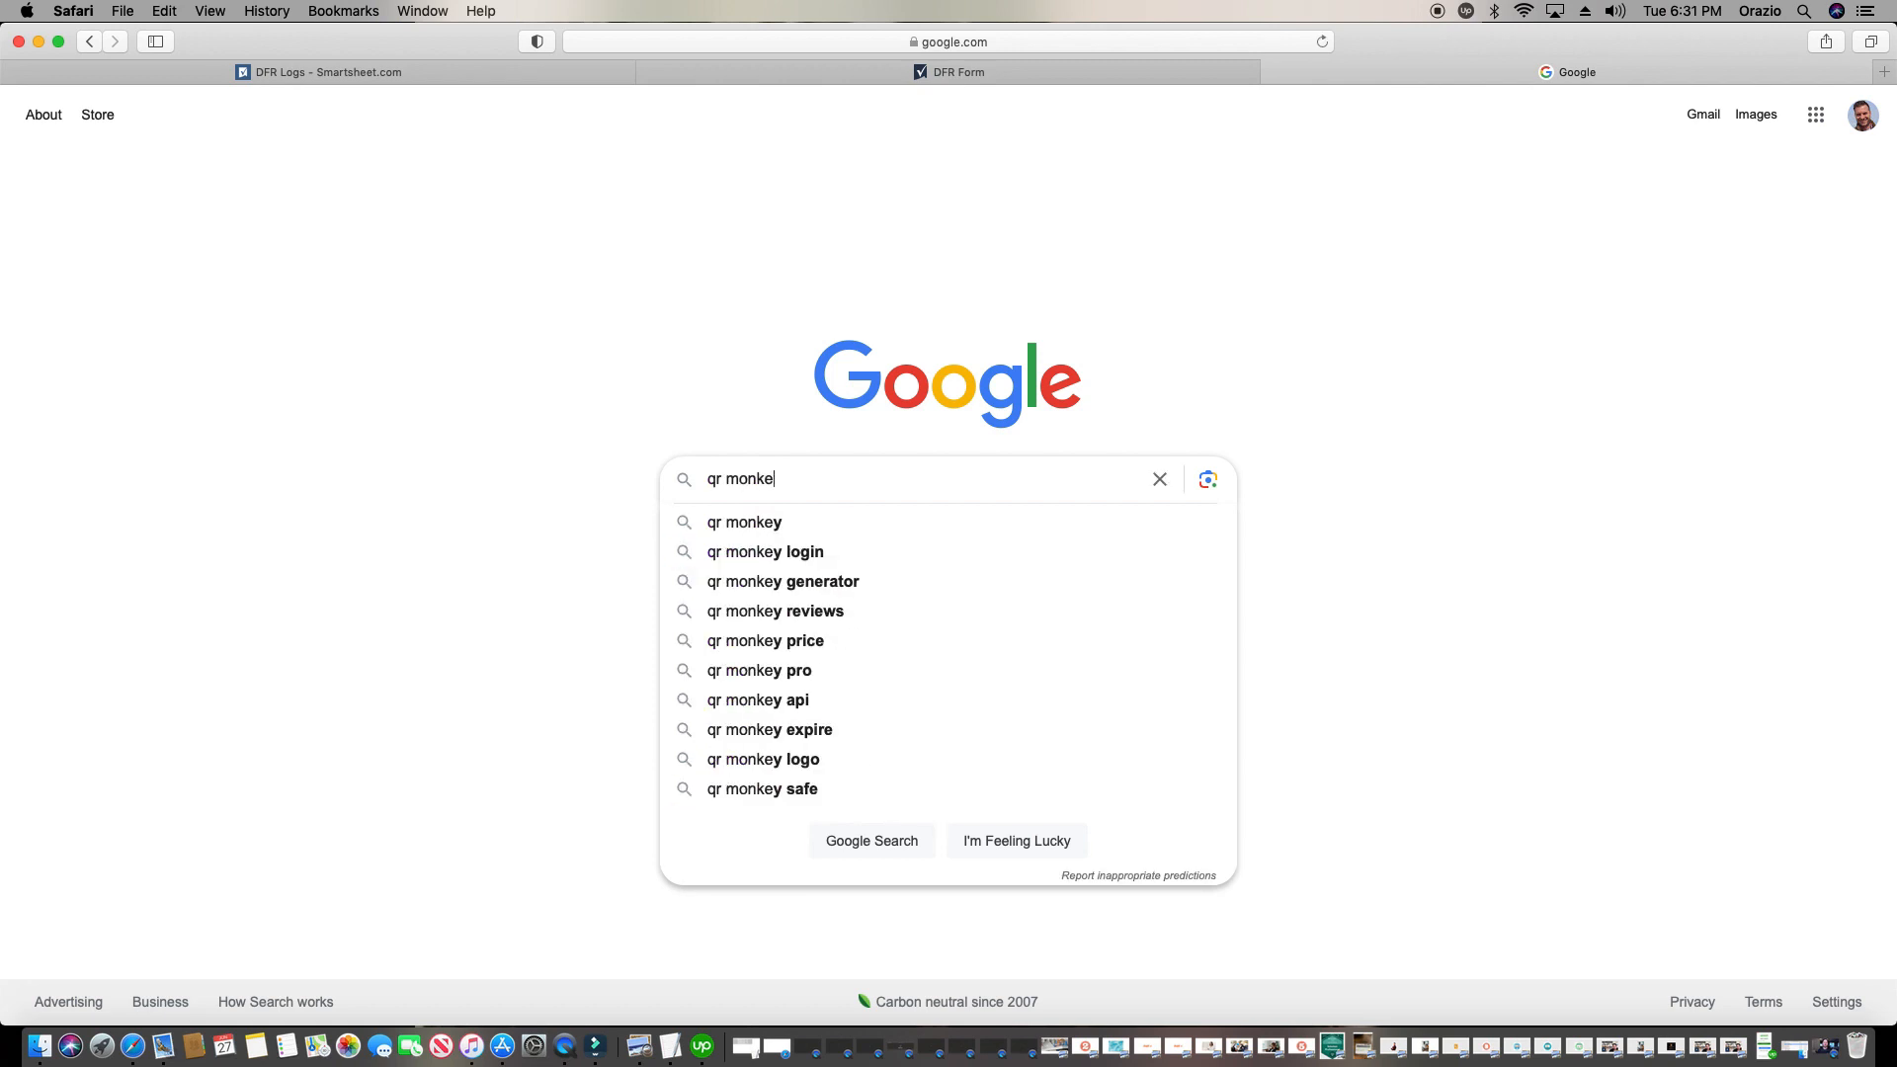
type("y")
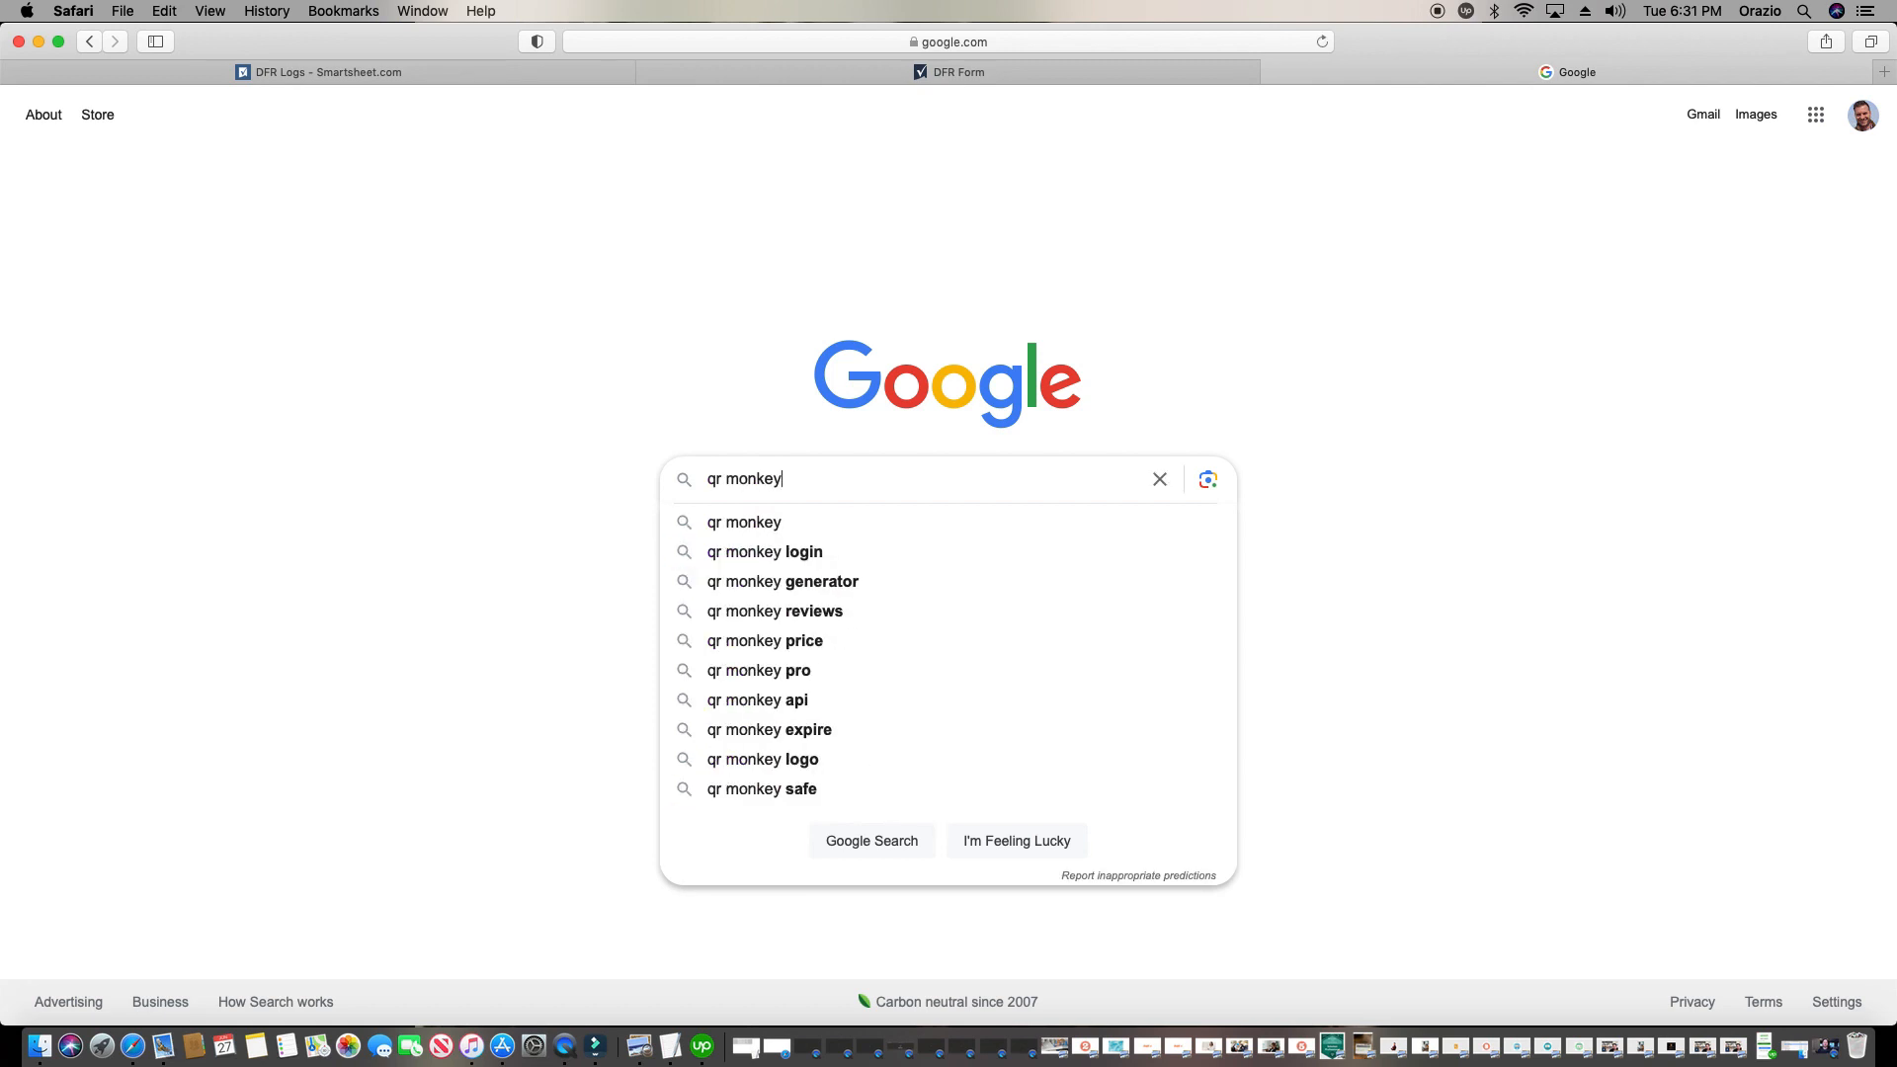
key("Return")
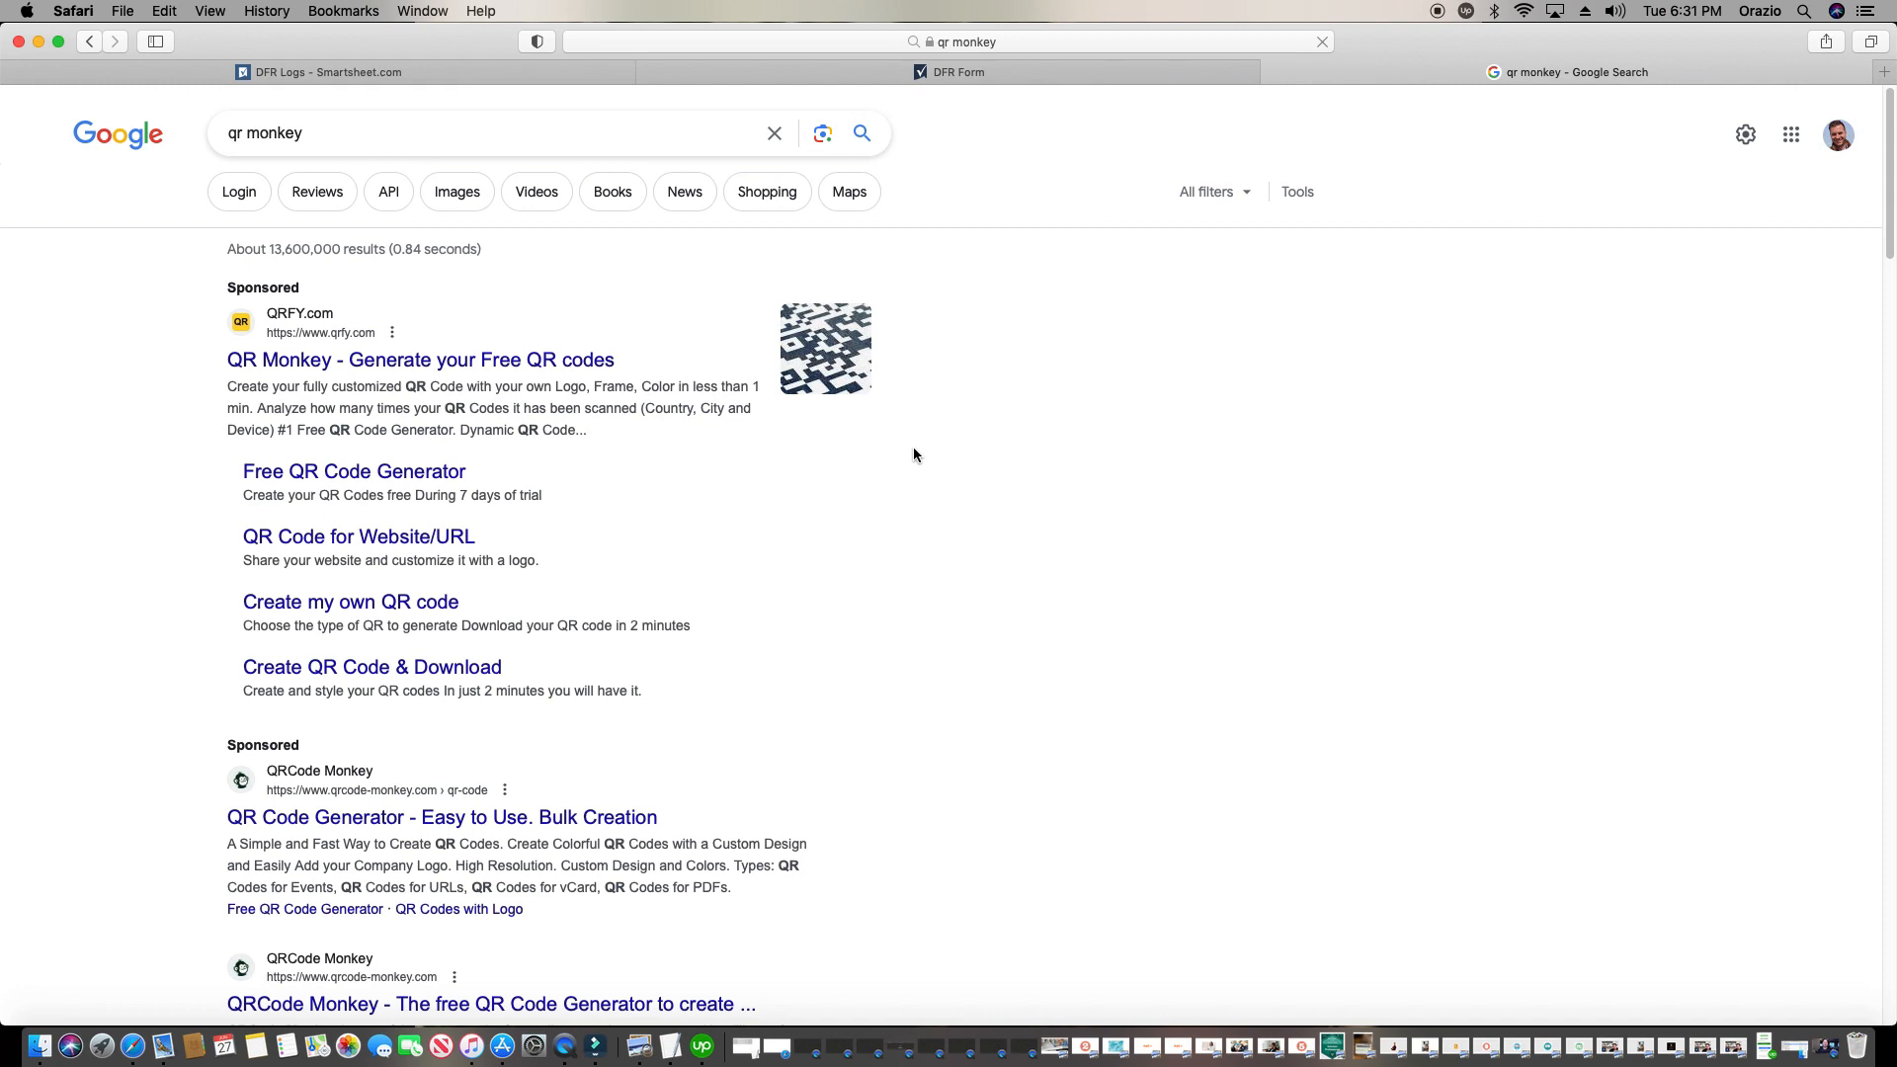
scroll(941, 435, "down", 4)
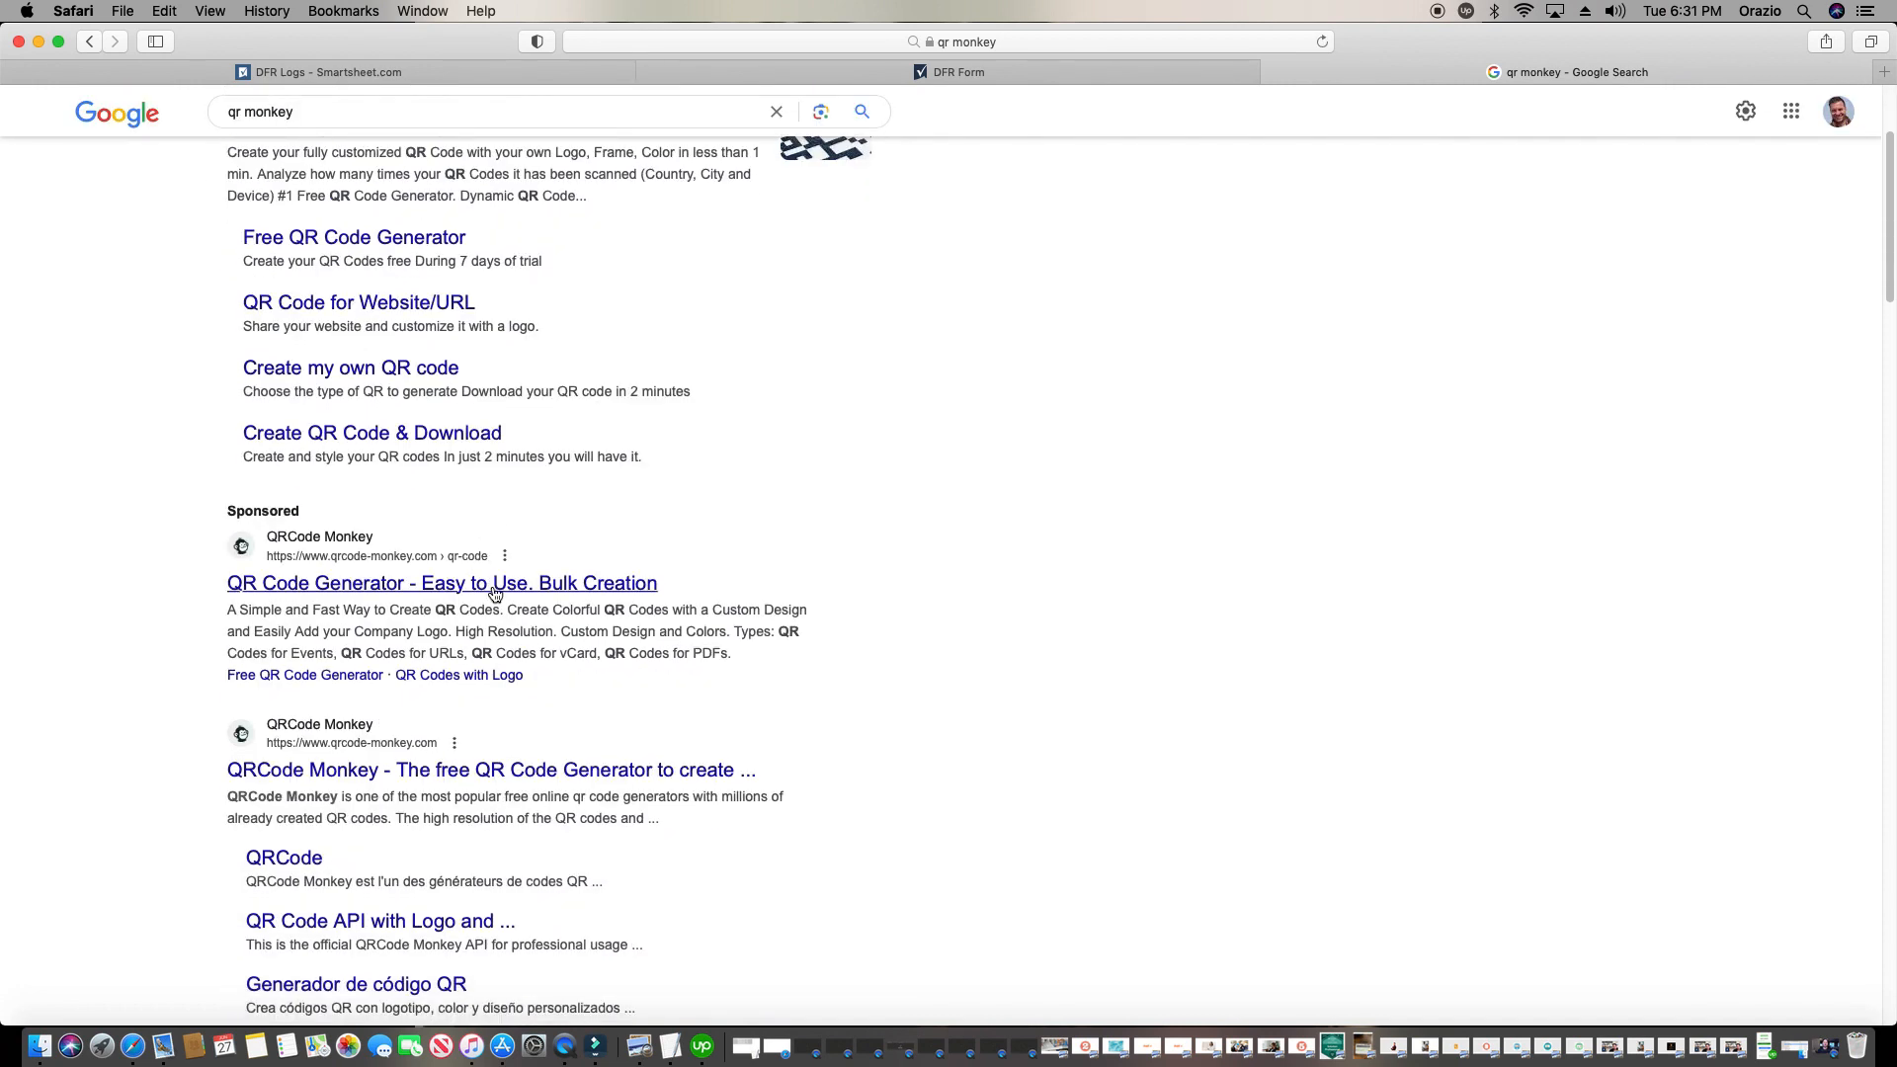
left_click(474, 777)
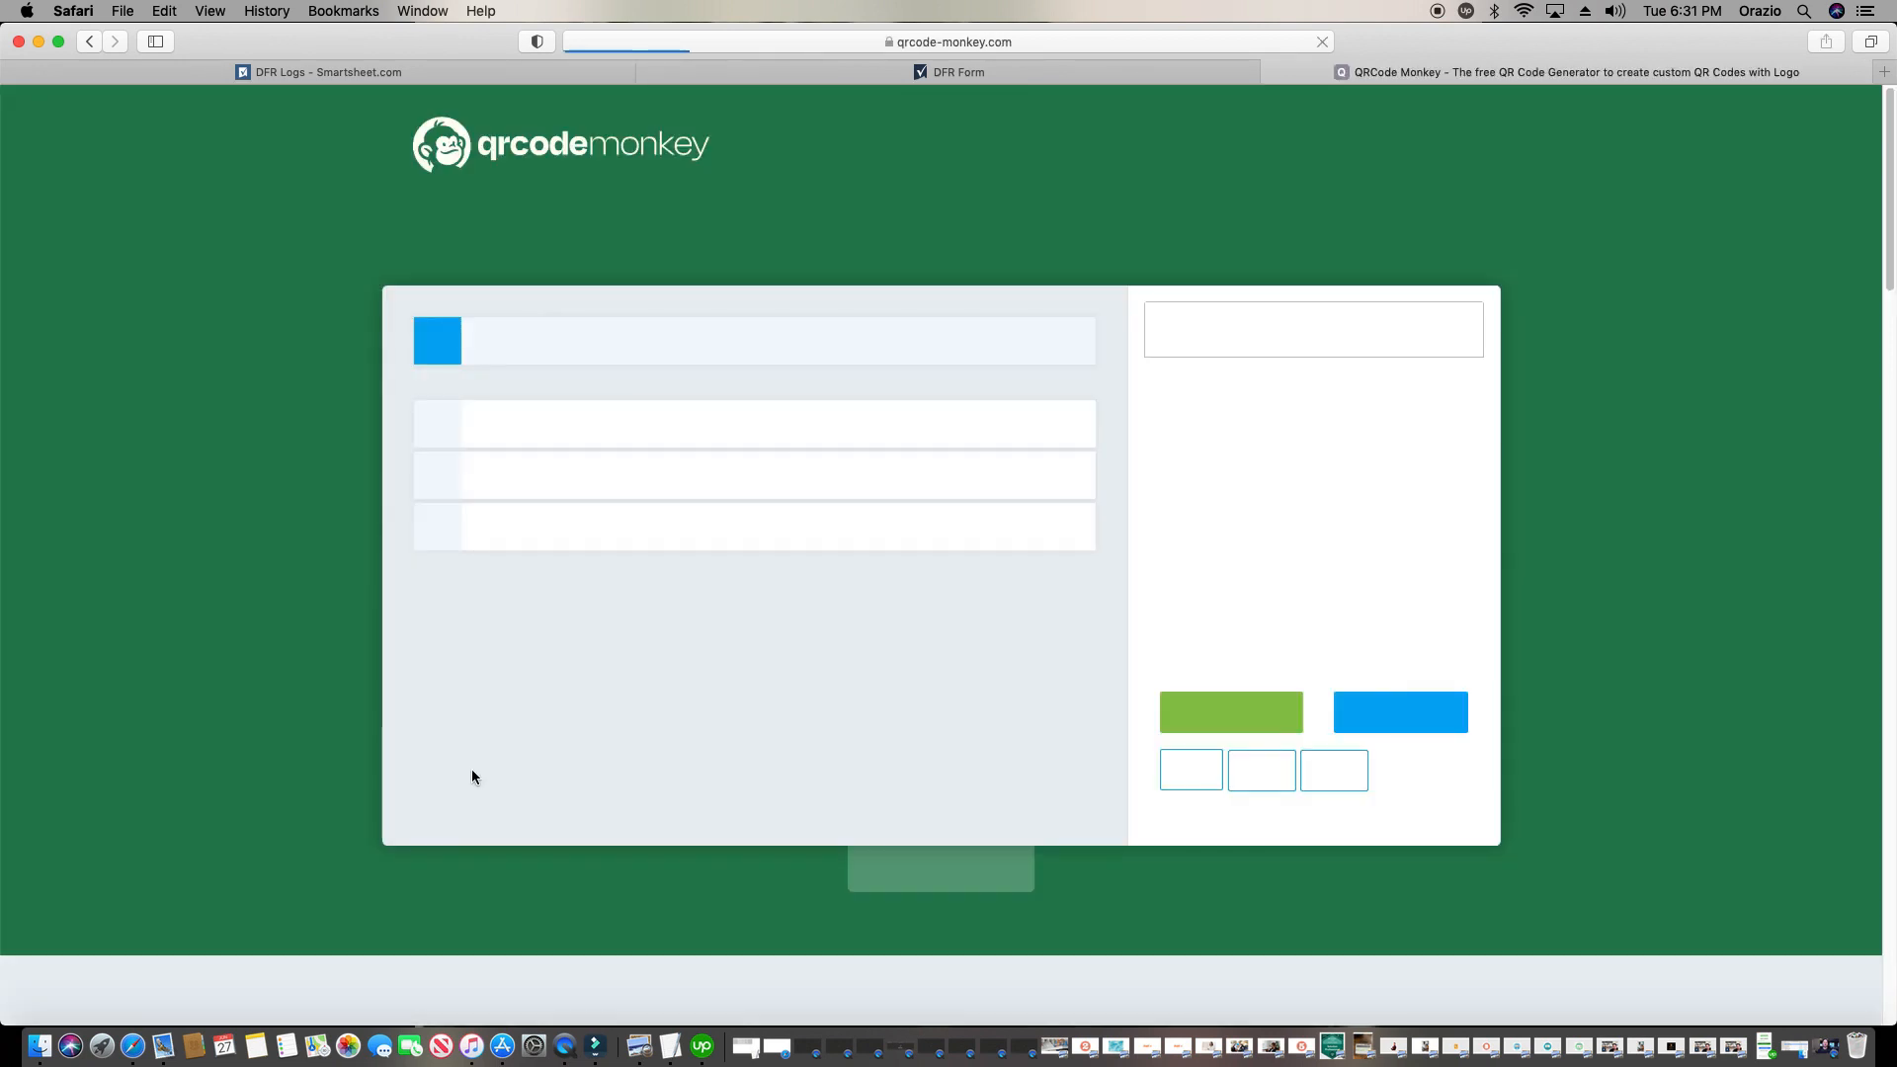
Replace the sample address in the QR code's URL content with the copied DFR Form link
left_click(711, 430)
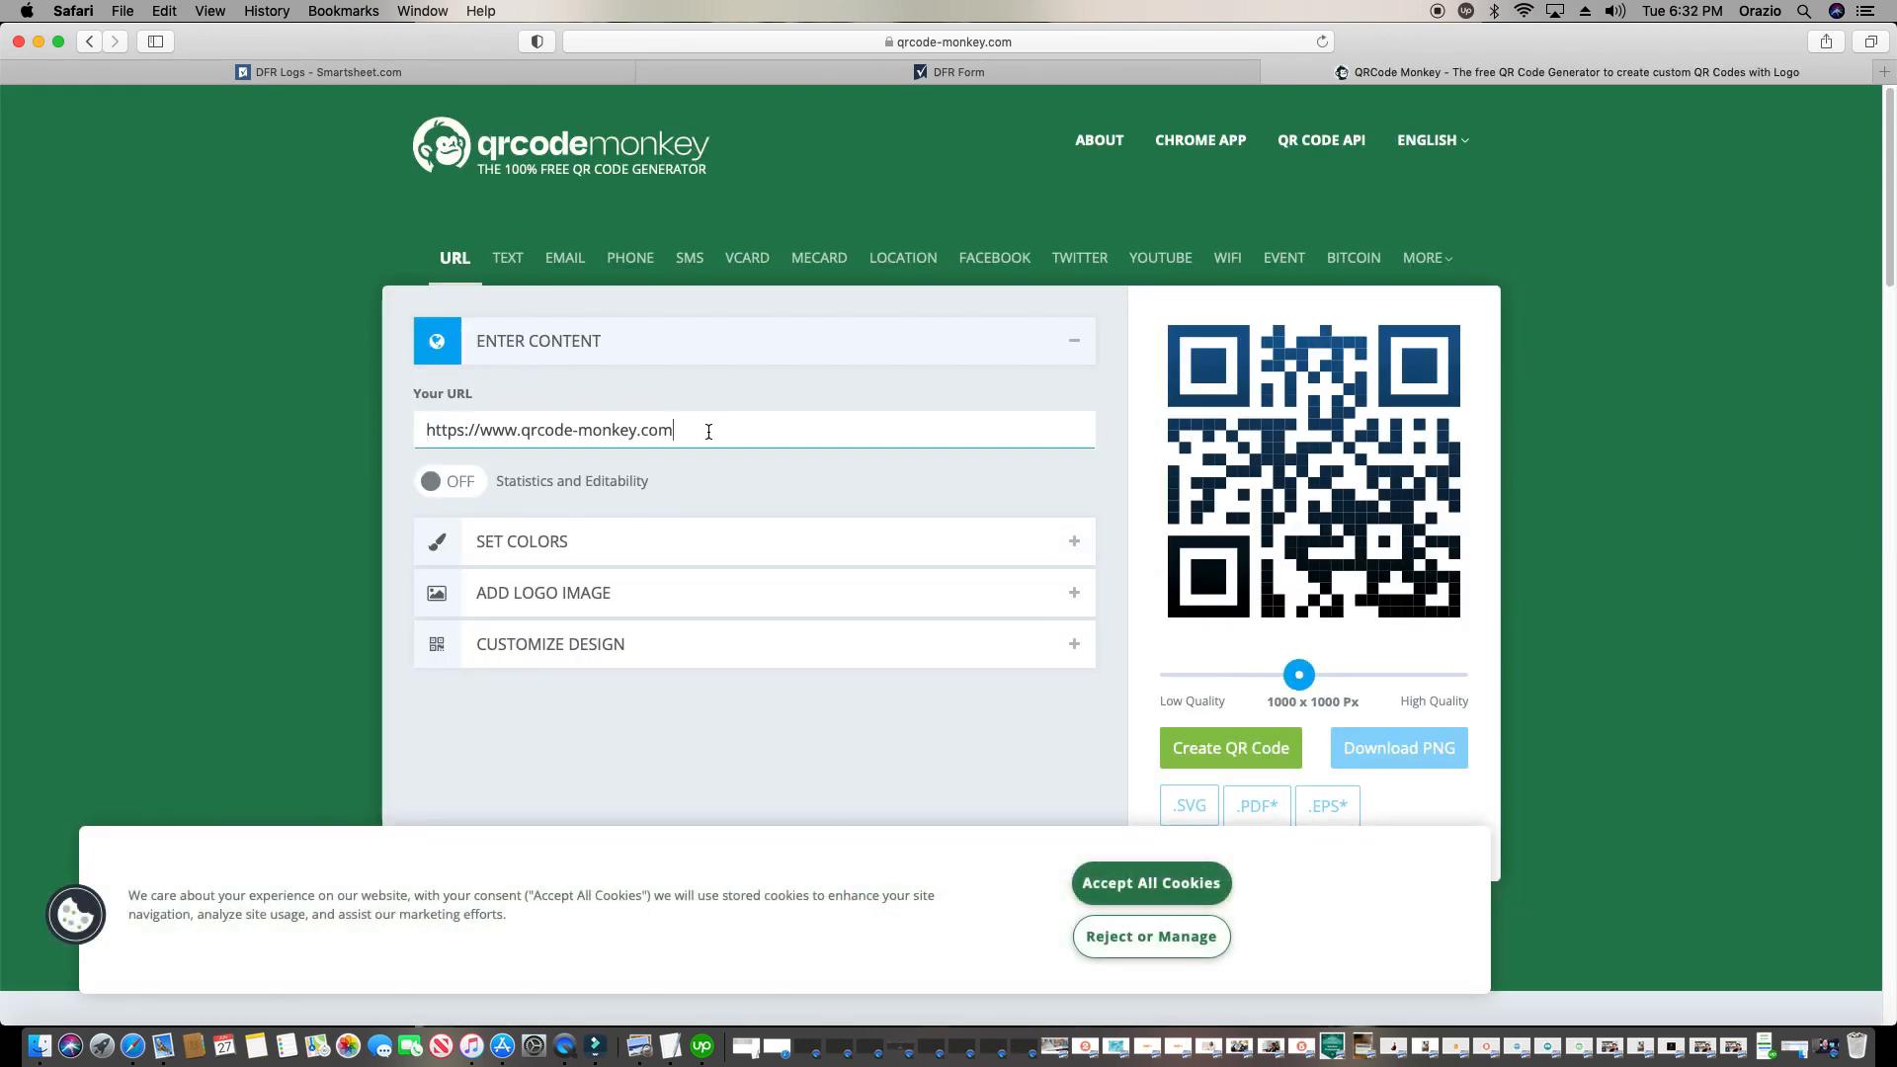
key("super+a")
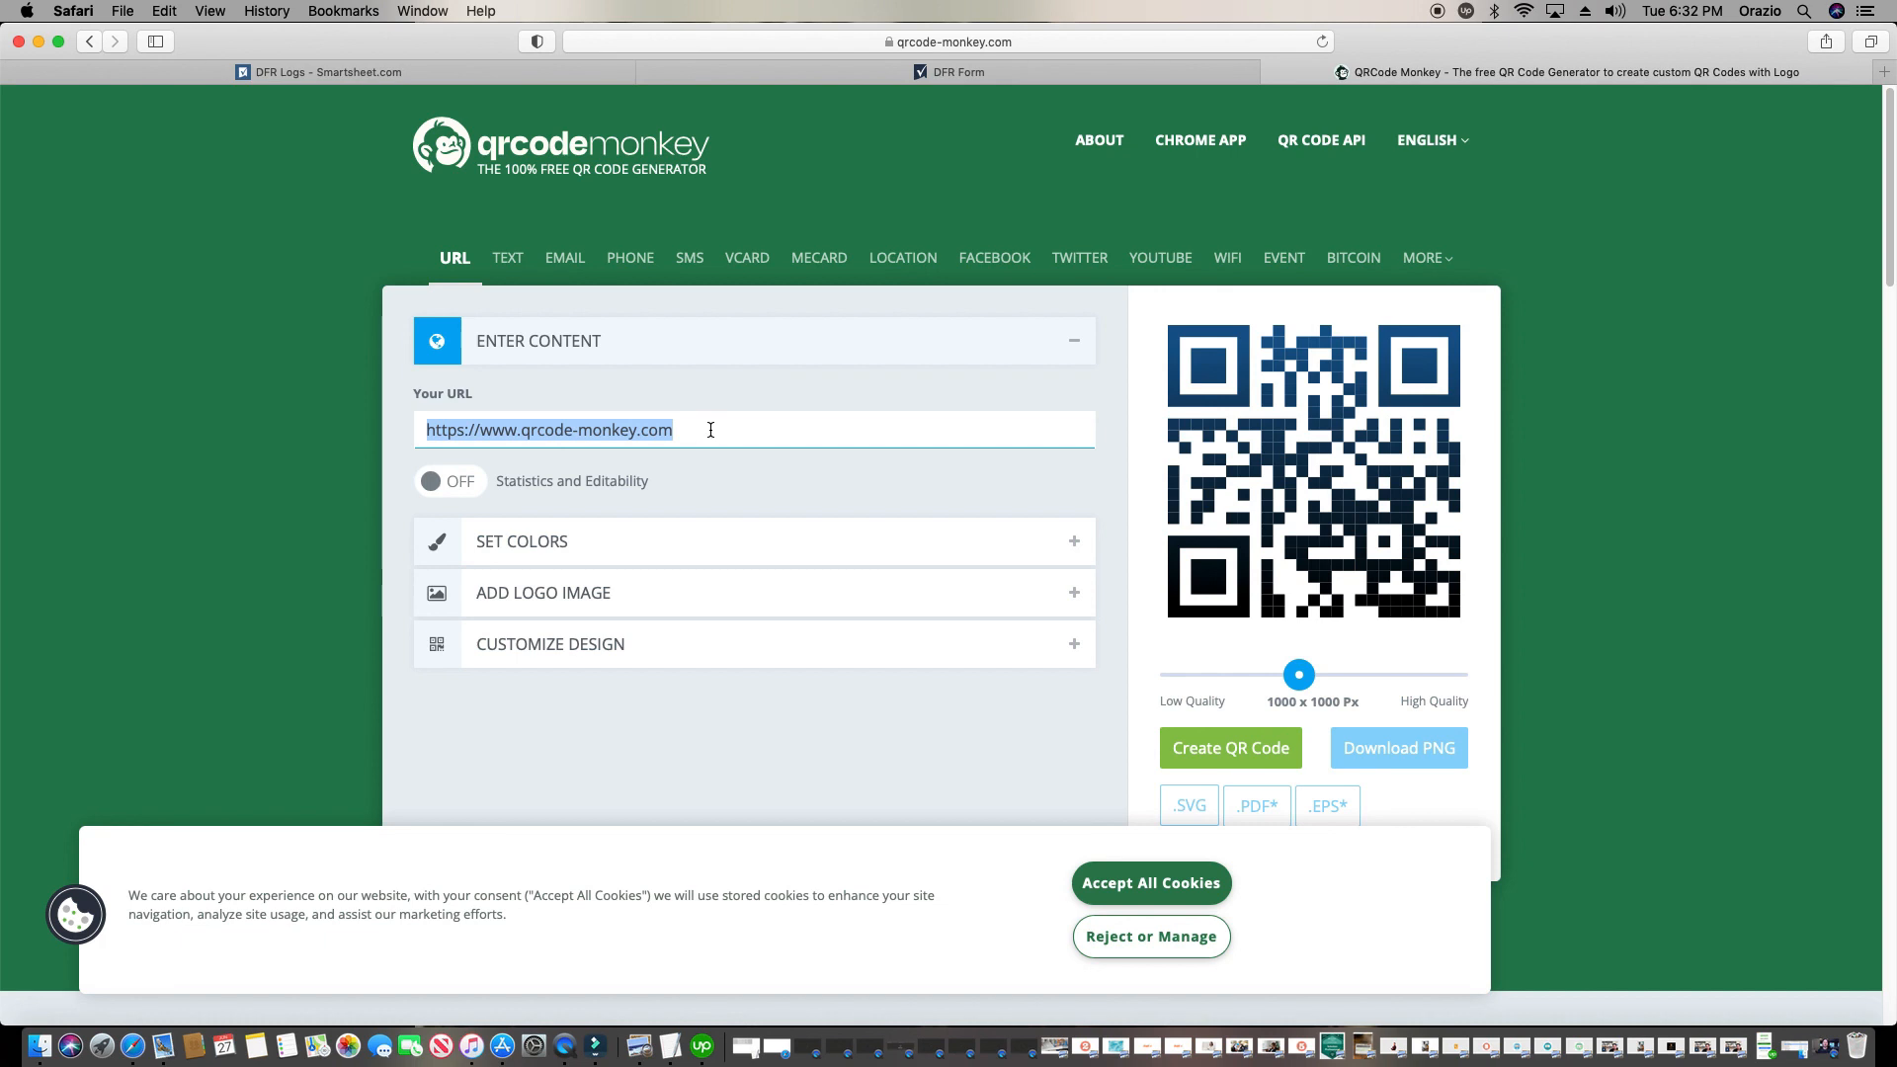
key("super+v")
Examine the QR code's color and logo image options, and return to the URL content
left_click(691, 545)
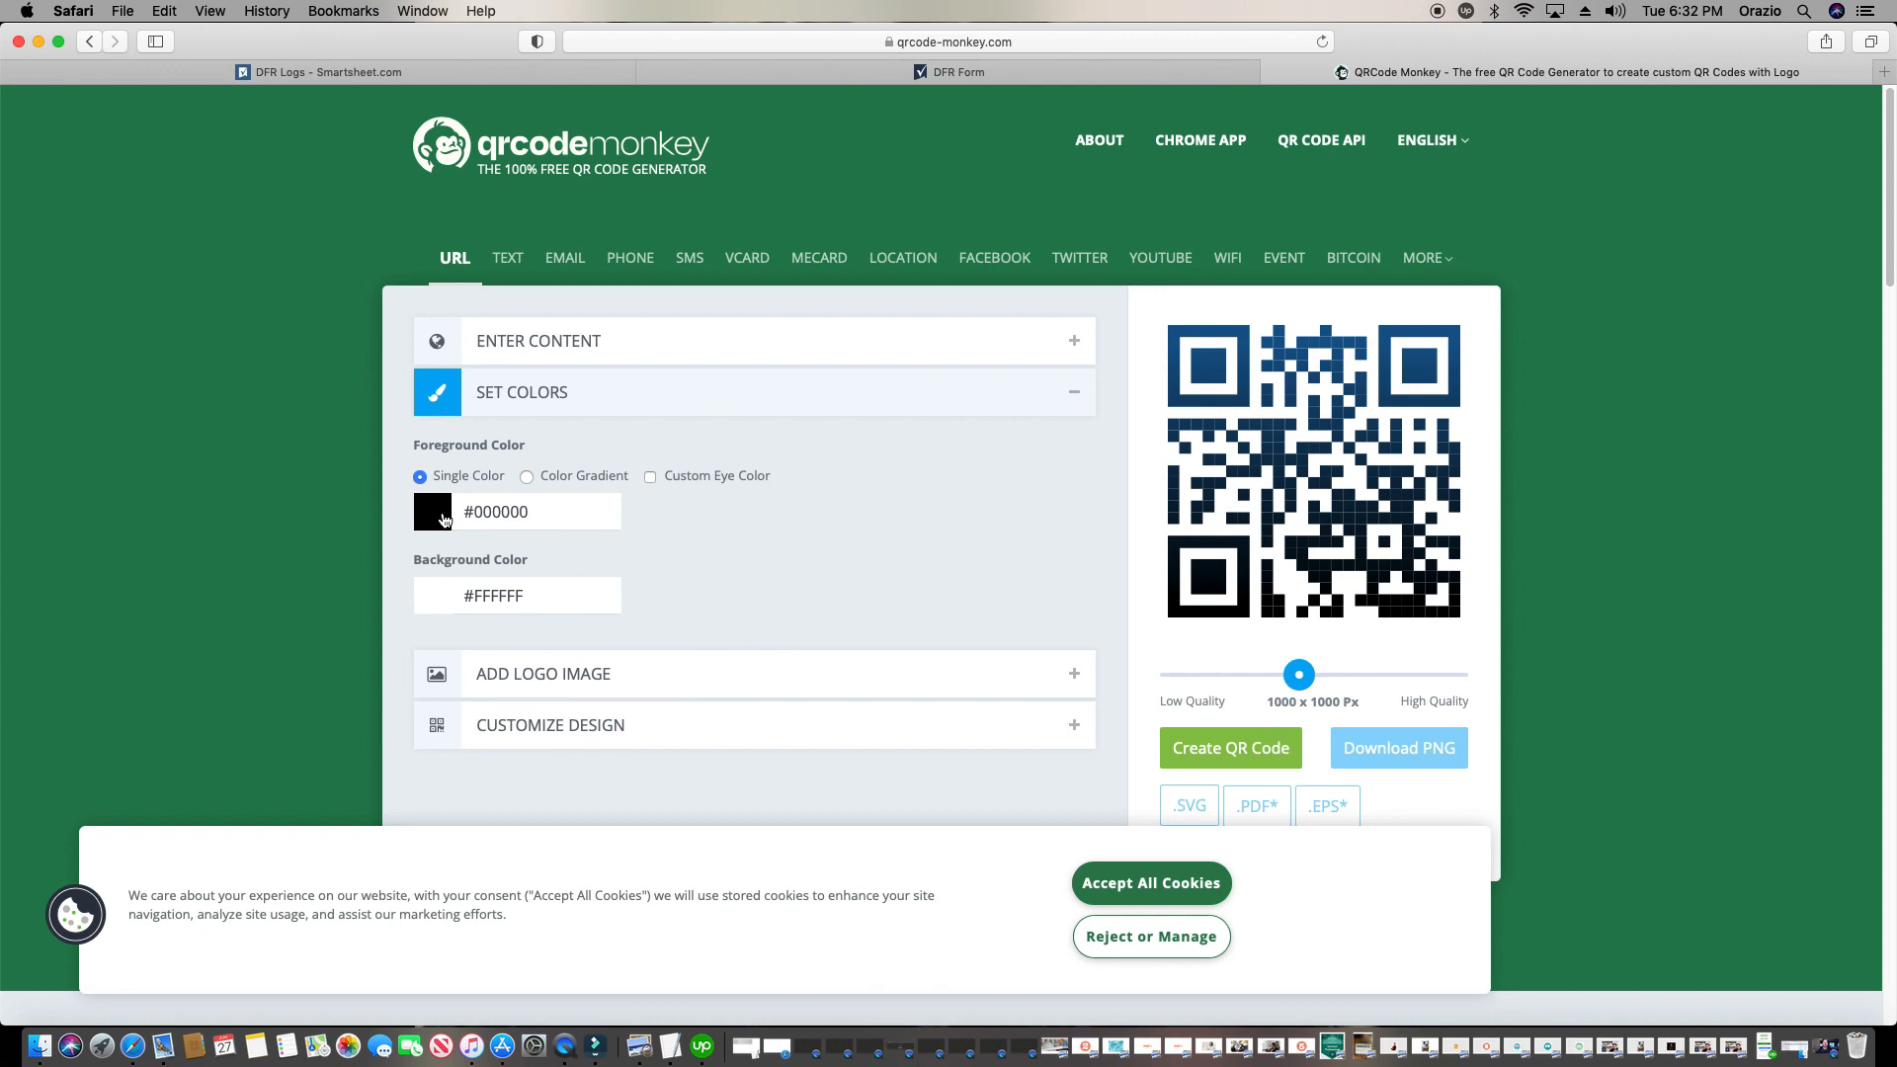
left_click(441, 519)
left_click(798, 524)
left_click(441, 524)
left_click(681, 566)
left_click(615, 668)
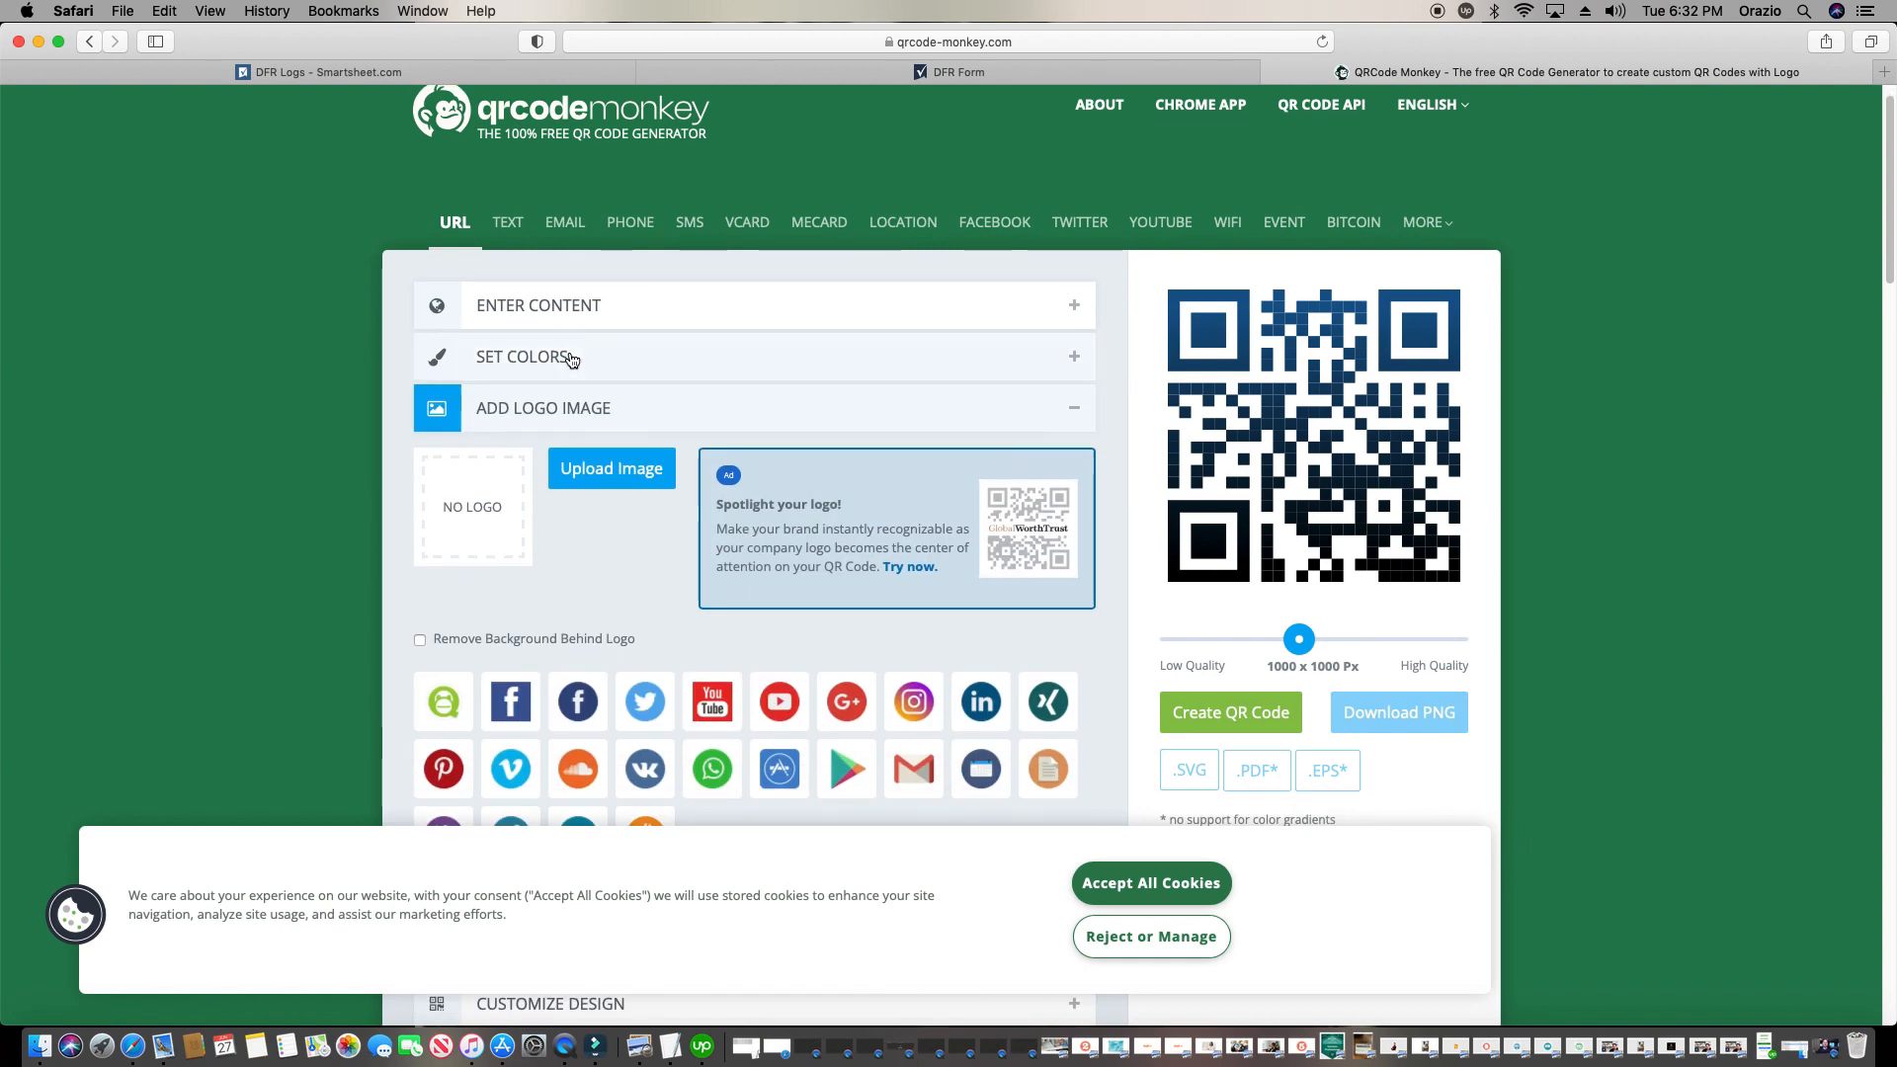
left_click(571, 359)
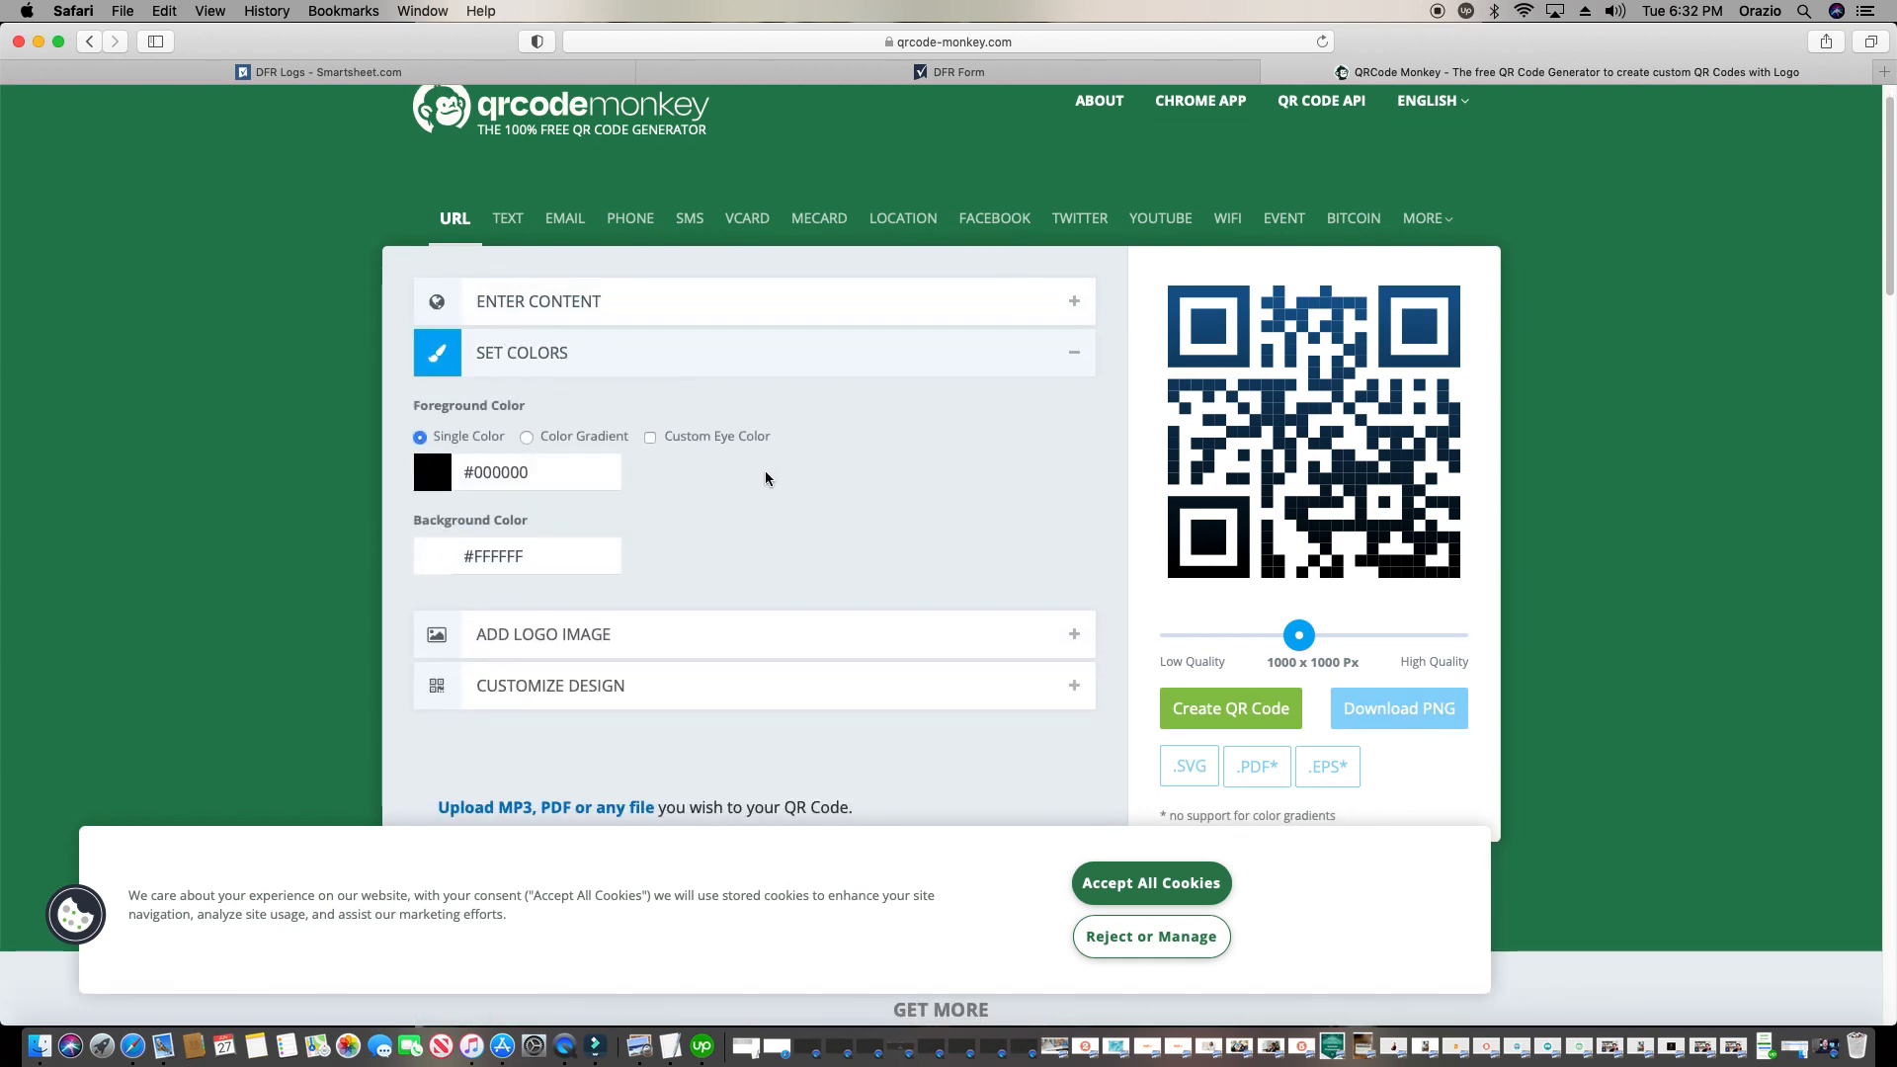
left_click(633, 341)
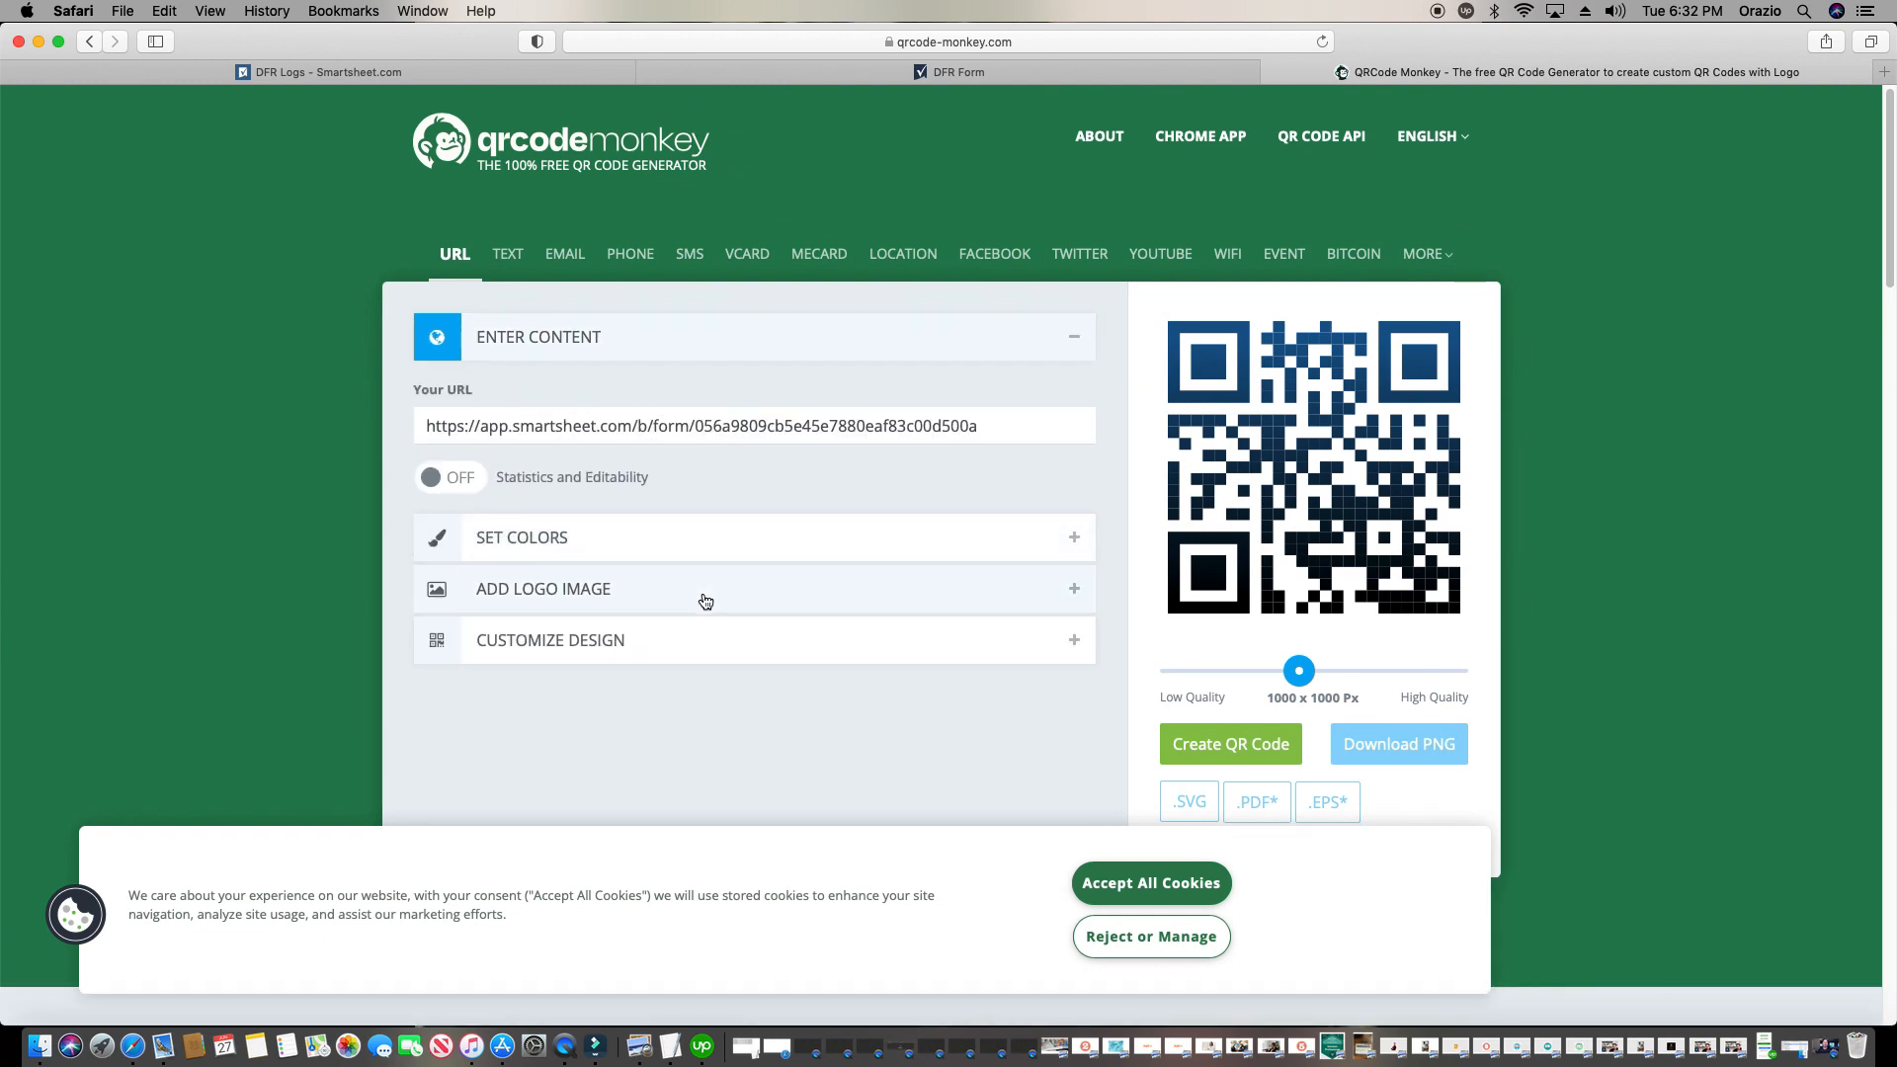
Create the QR code for the form link after accepting all cookies, and return to the DFR Logs sheet
left_click(1151, 883)
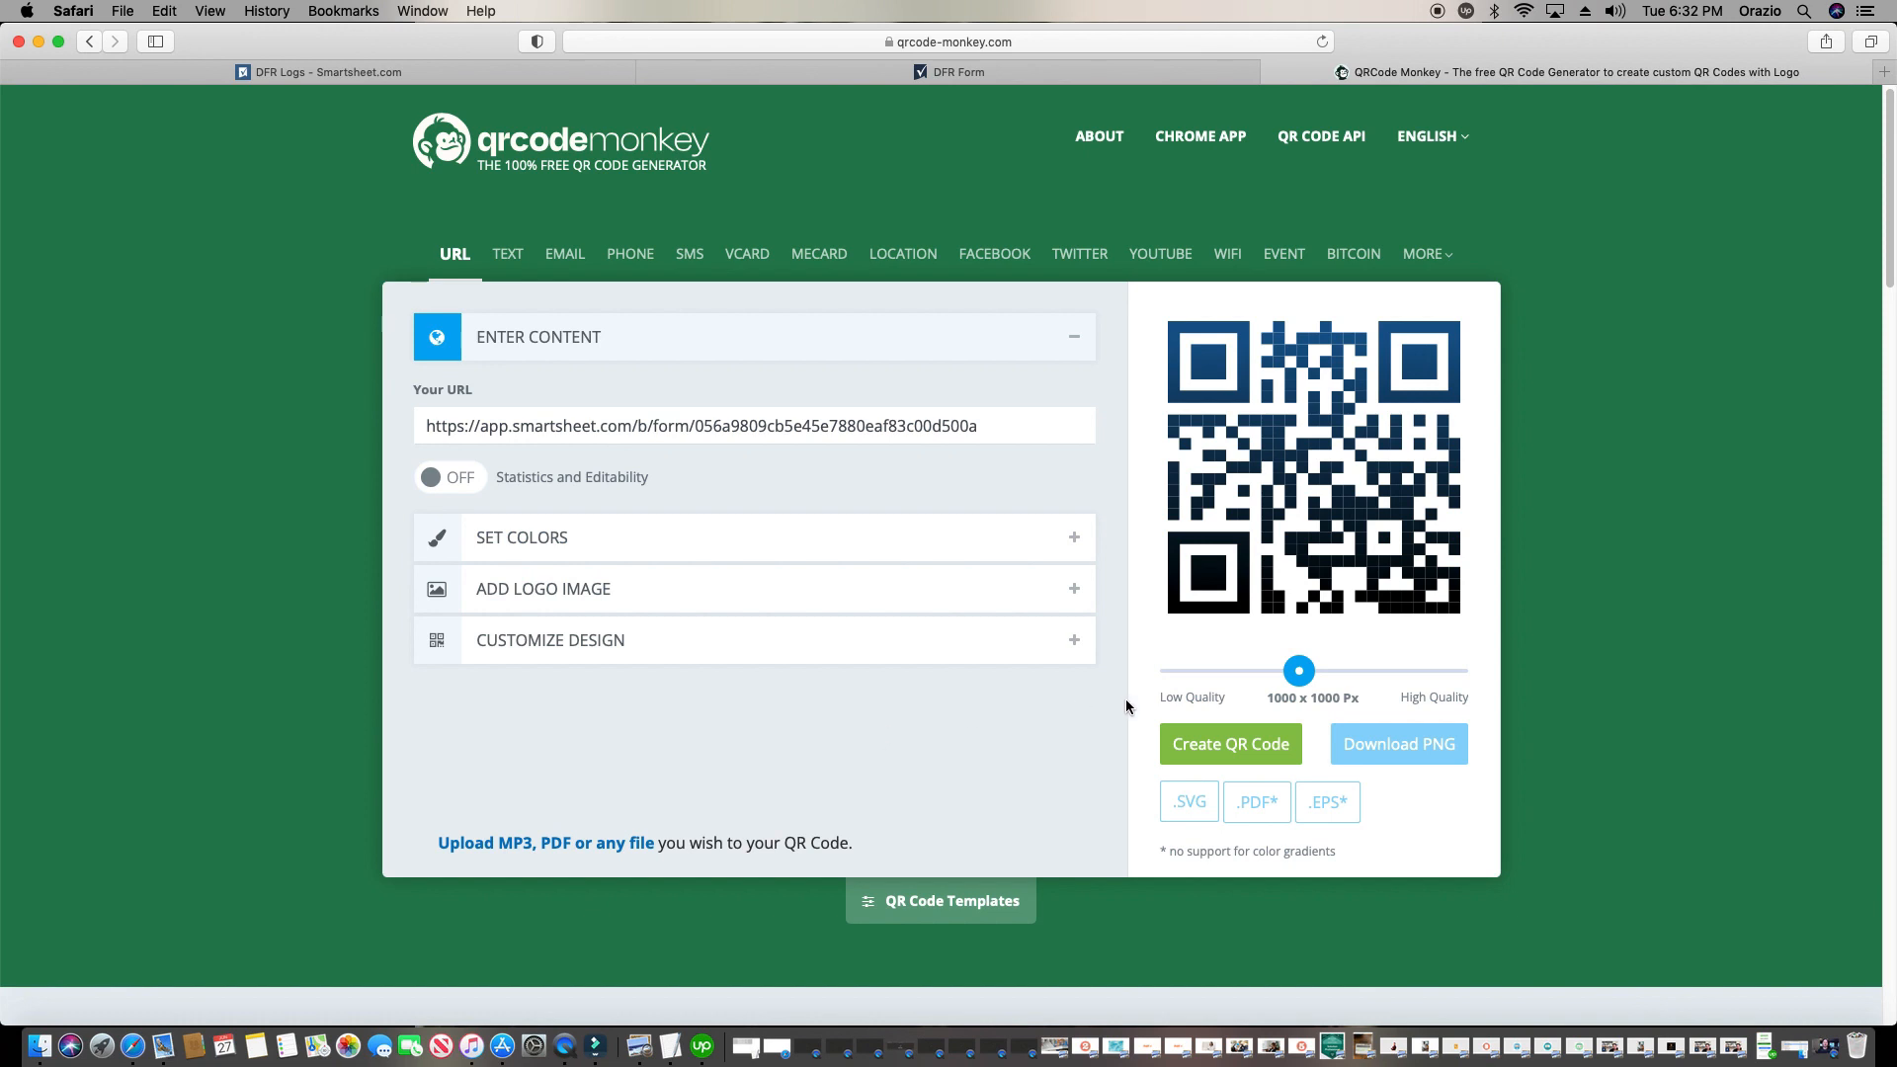
left_click(1209, 747)
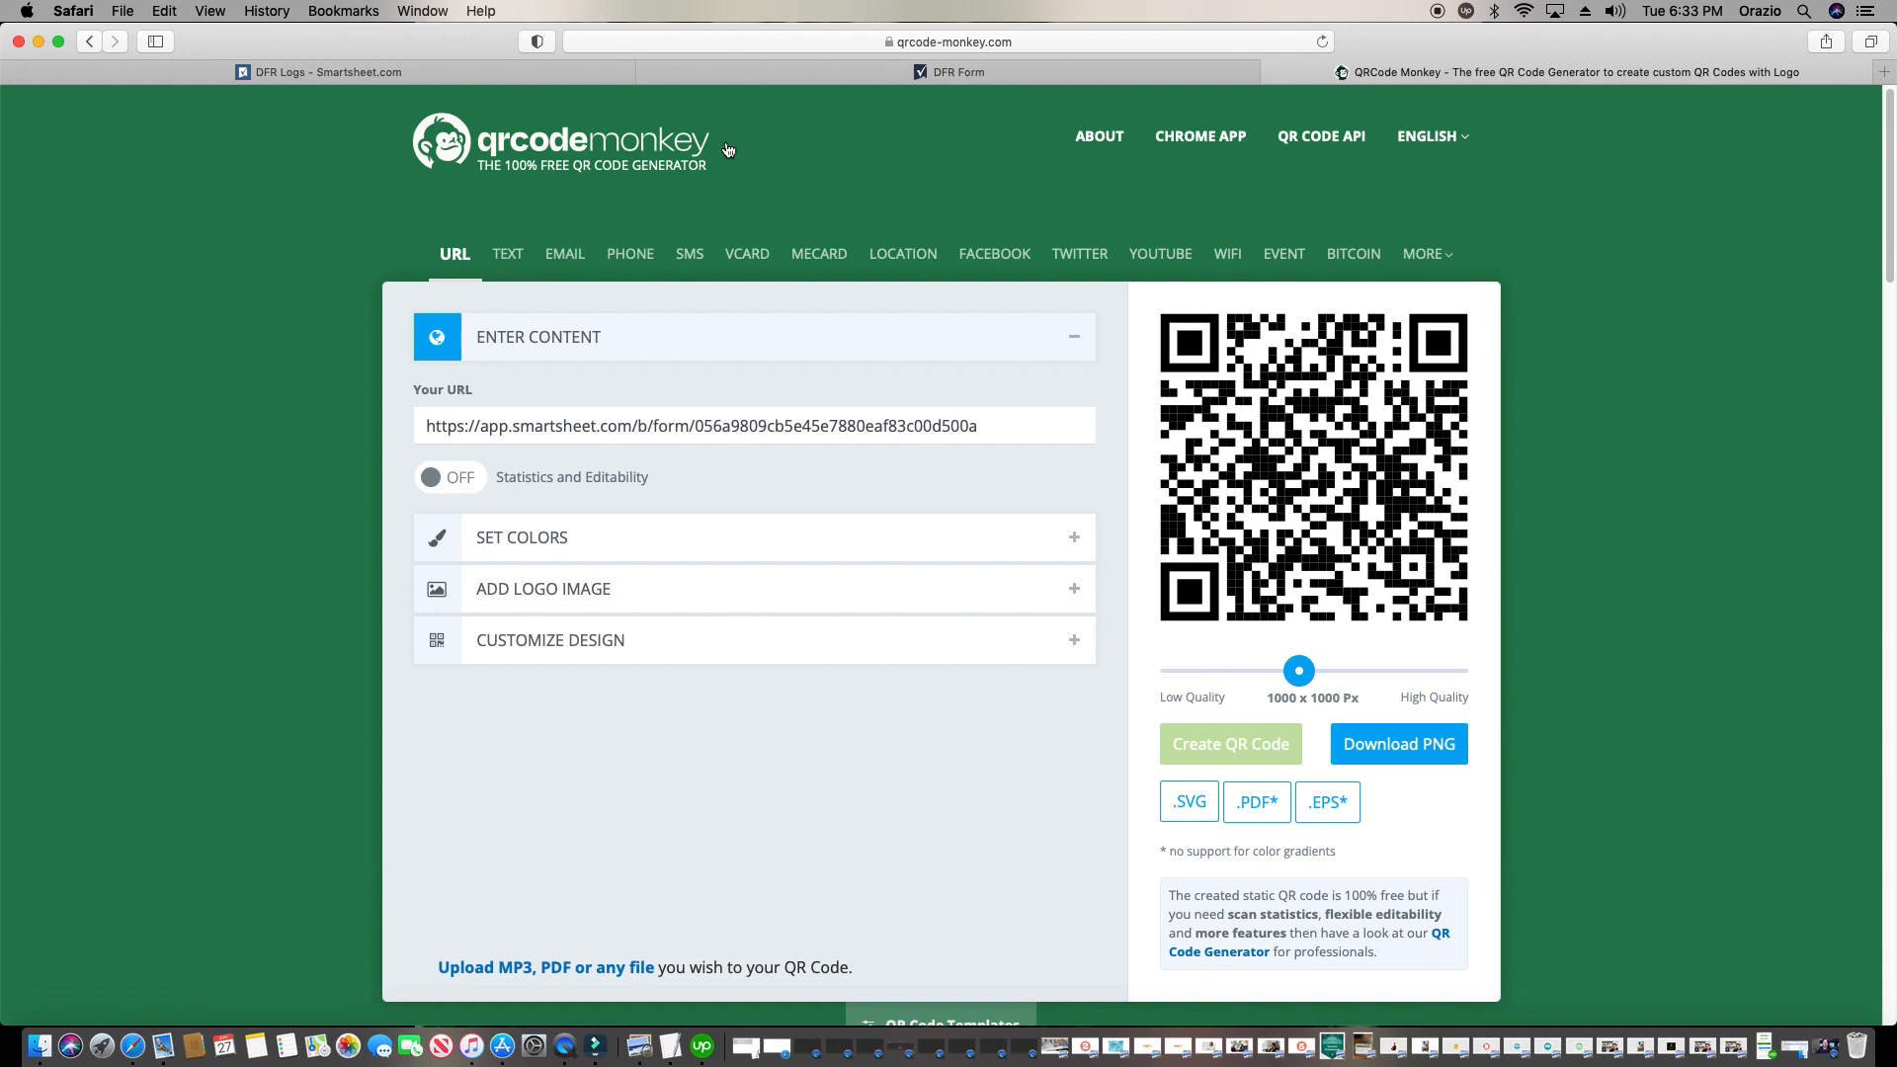
left_click(869, 69)
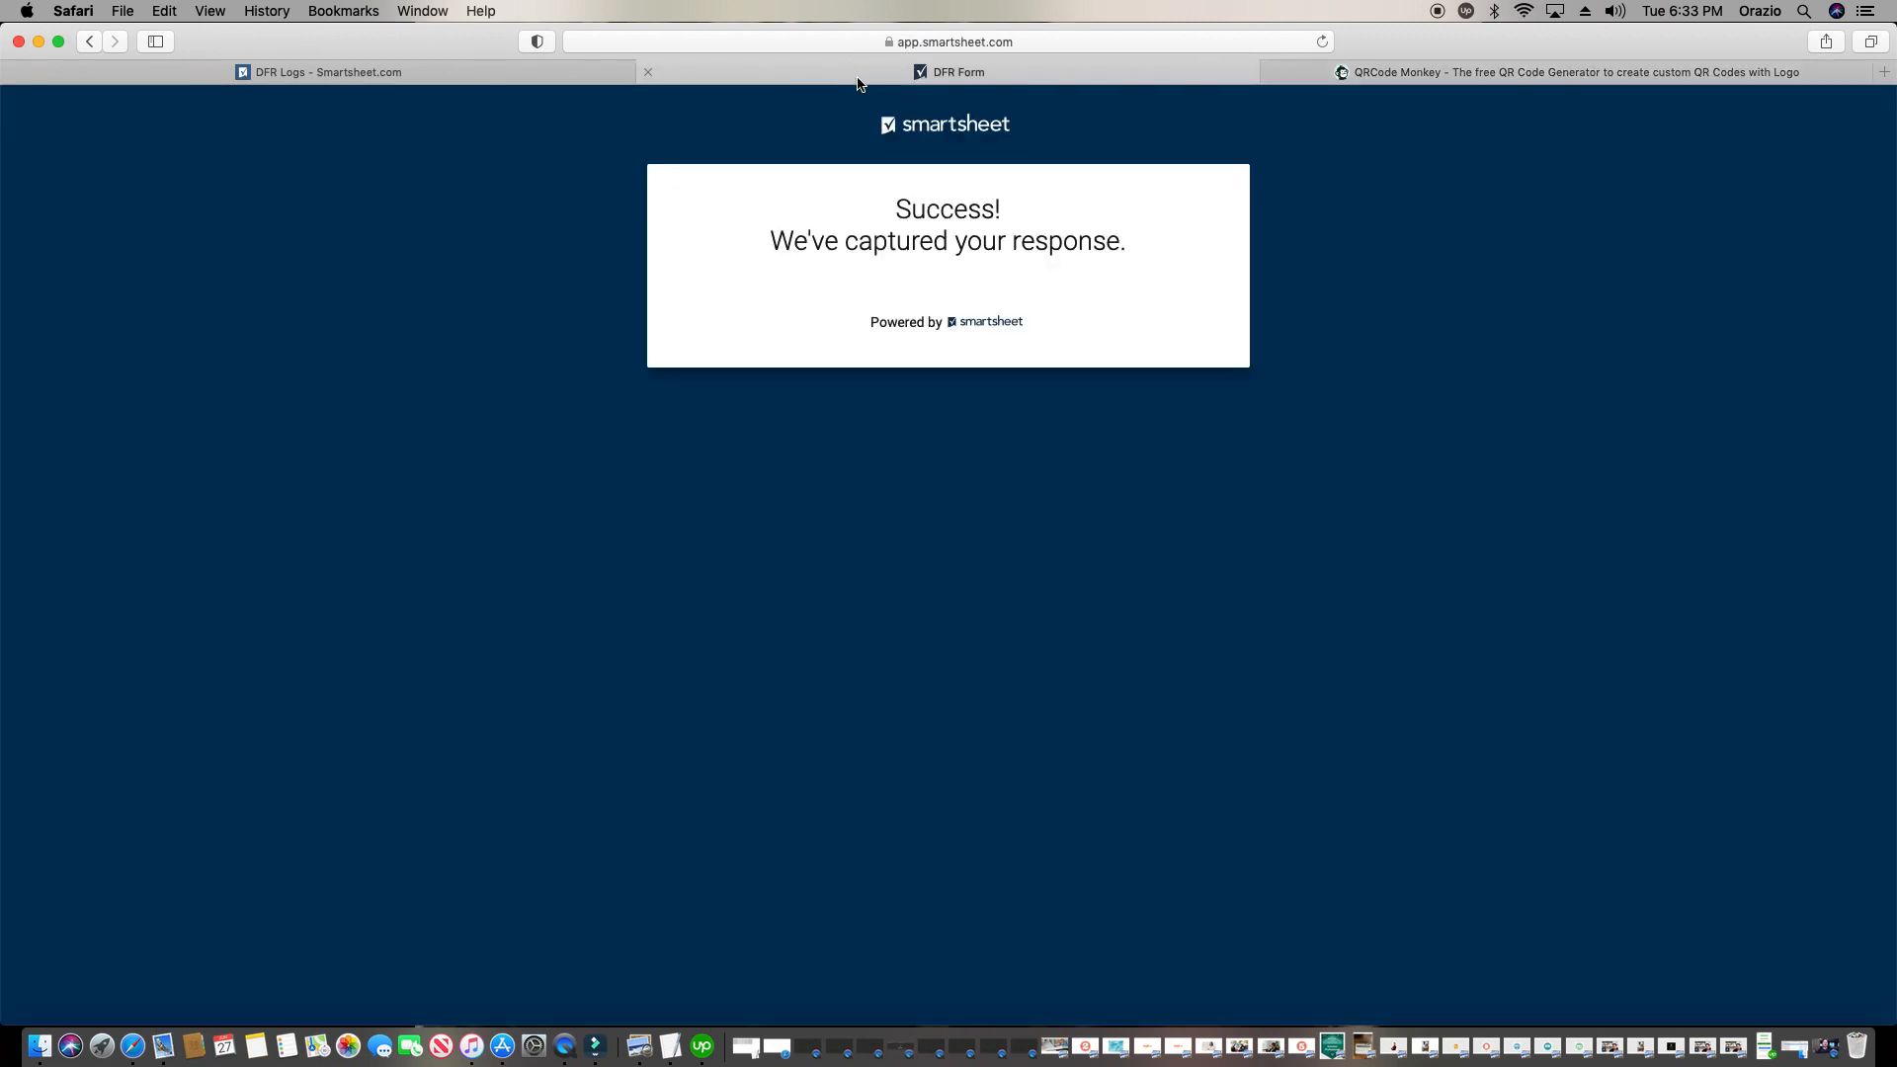
left_click(513, 77)
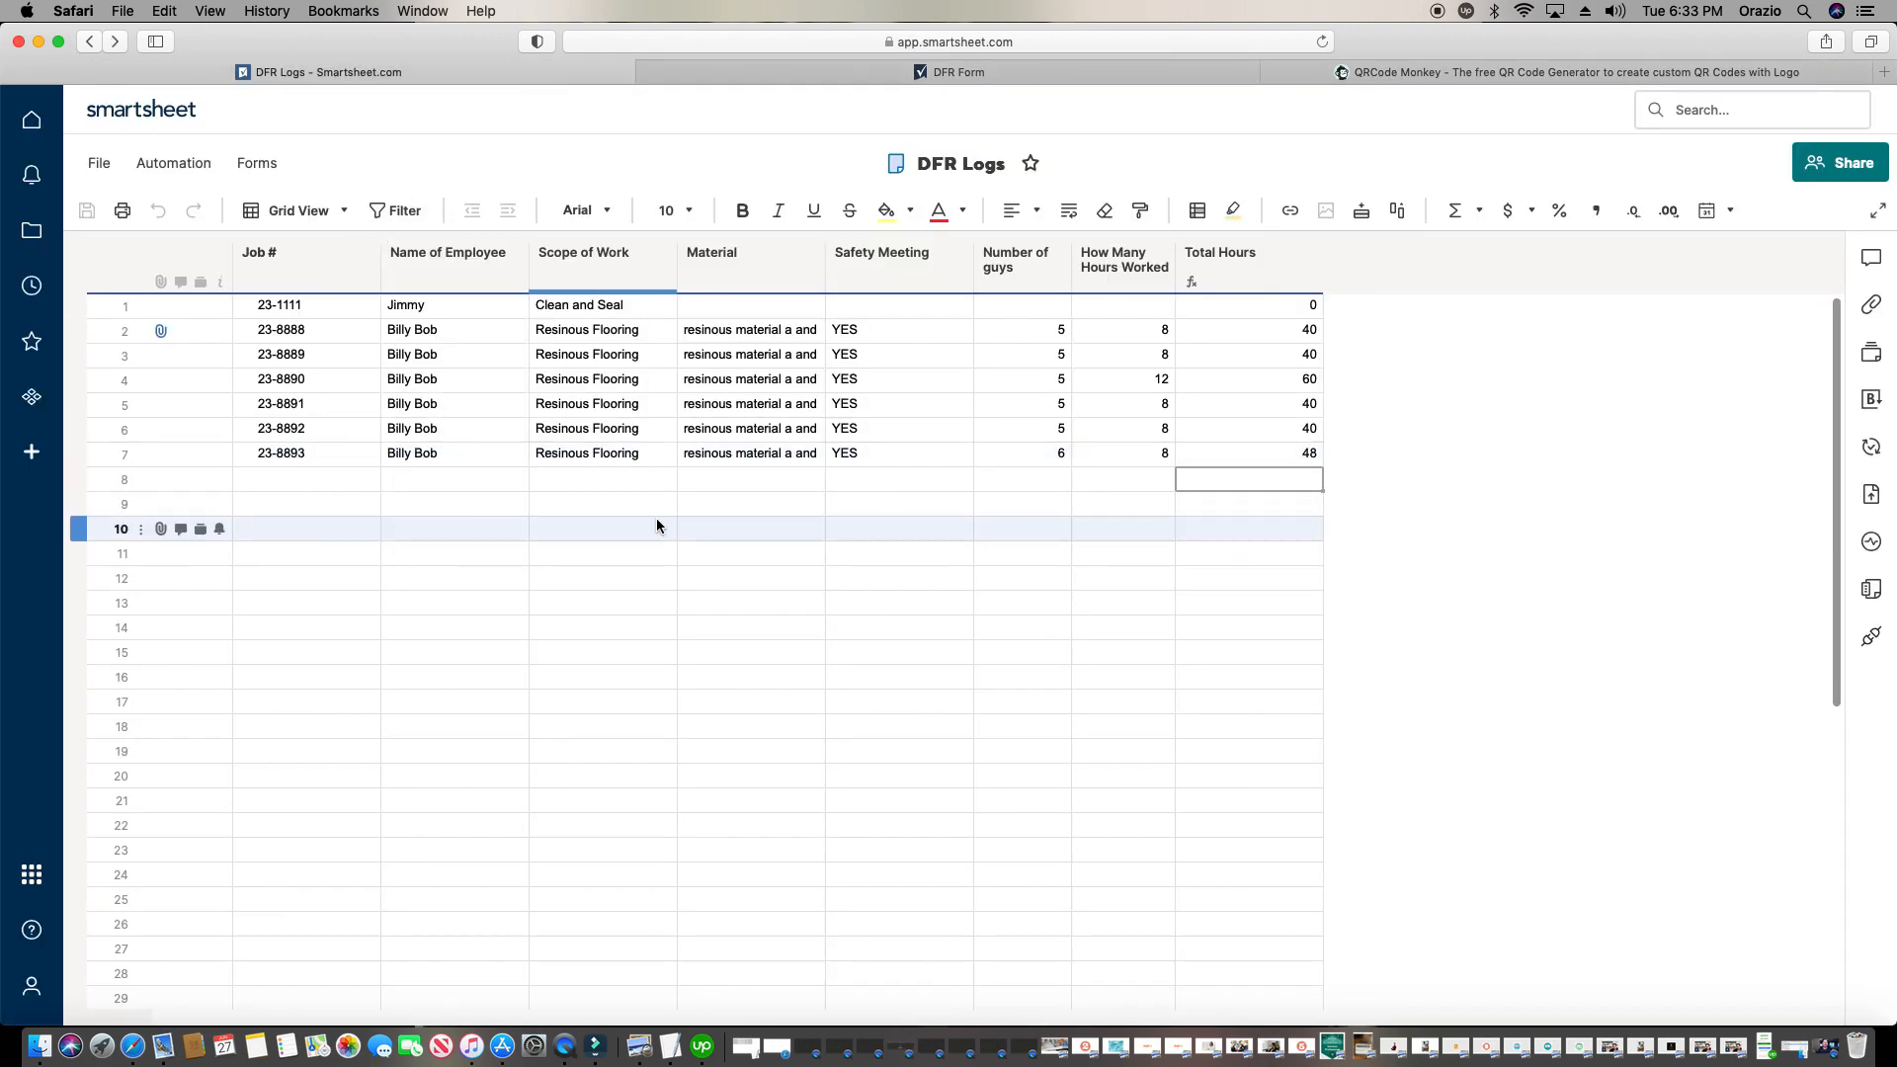